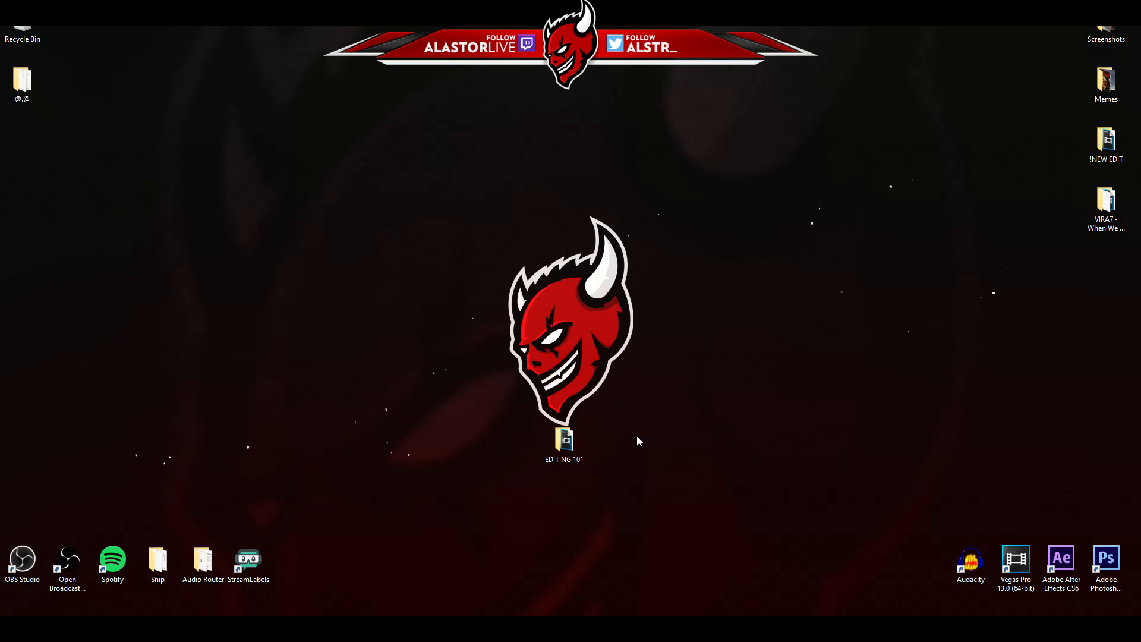
Examine the contents of the EDITING 101 and !NEW EDIT project folders, including the template's Songs and Call Of Duty Sound Pack folders
{"action": "double_click", "coordinate": [565, 443]}
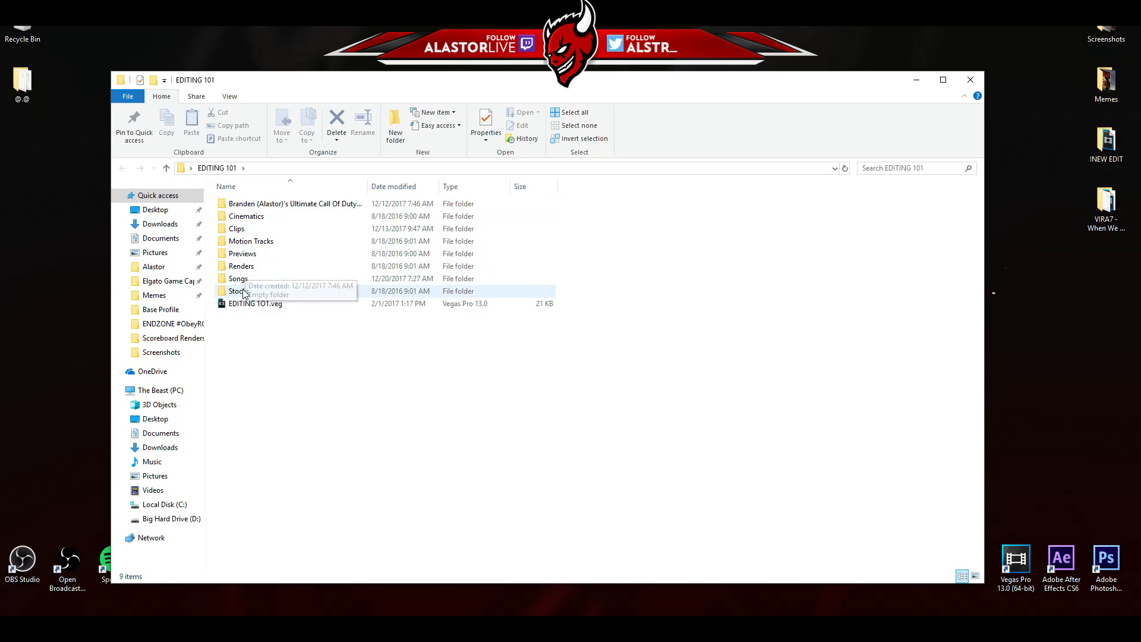
{"action": "double_click", "coordinate": [1100, 156]}
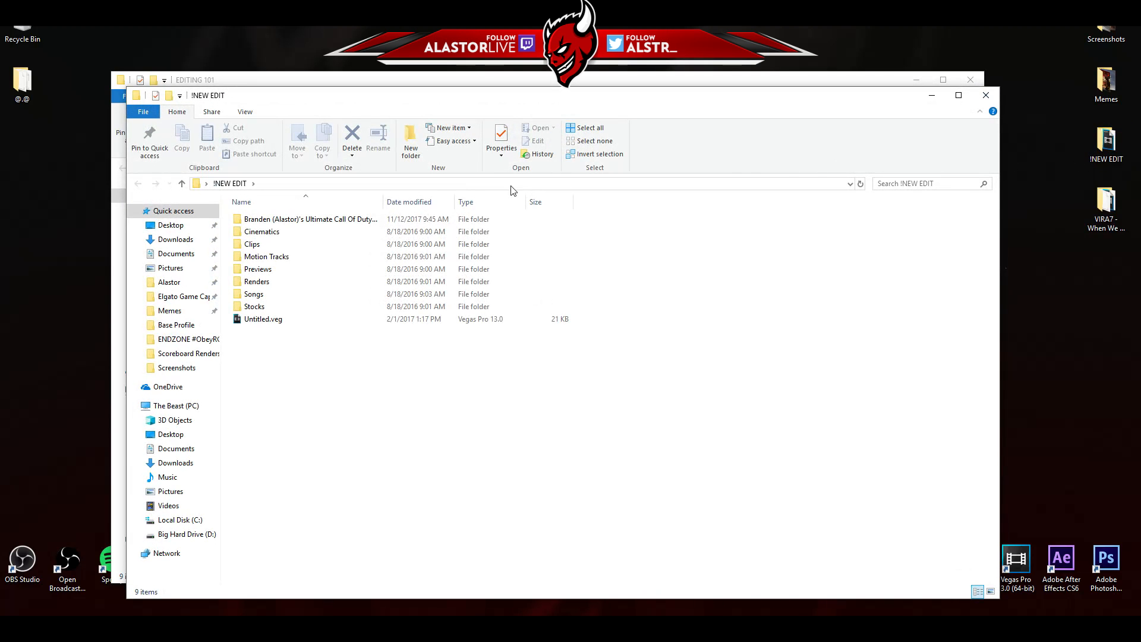
{"action": "left_click", "coordinate": [258, 322]}
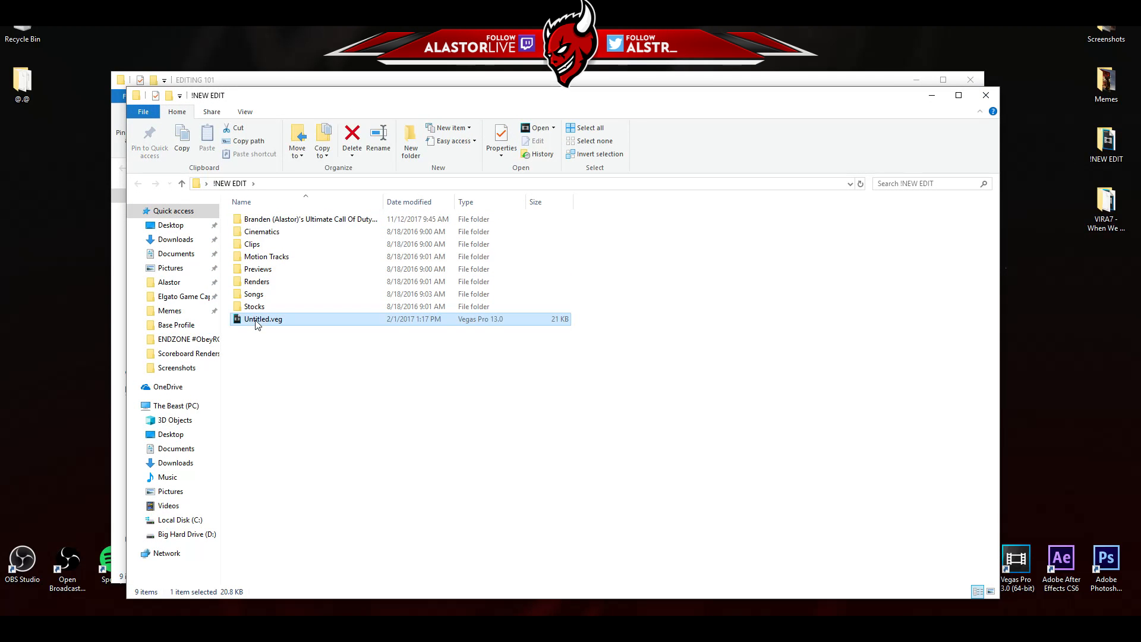
{"action": "double_click", "coordinate": [255, 295]}
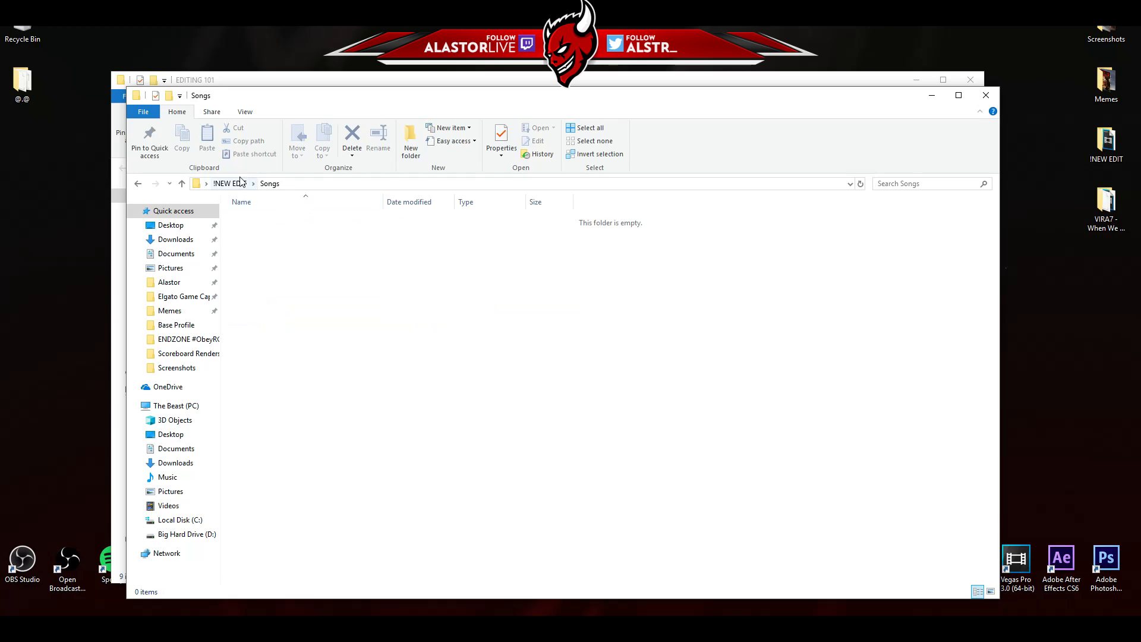
{"action": "left_click", "coordinate": [233, 182]}
{"action": "double_click", "coordinate": [268, 219]}
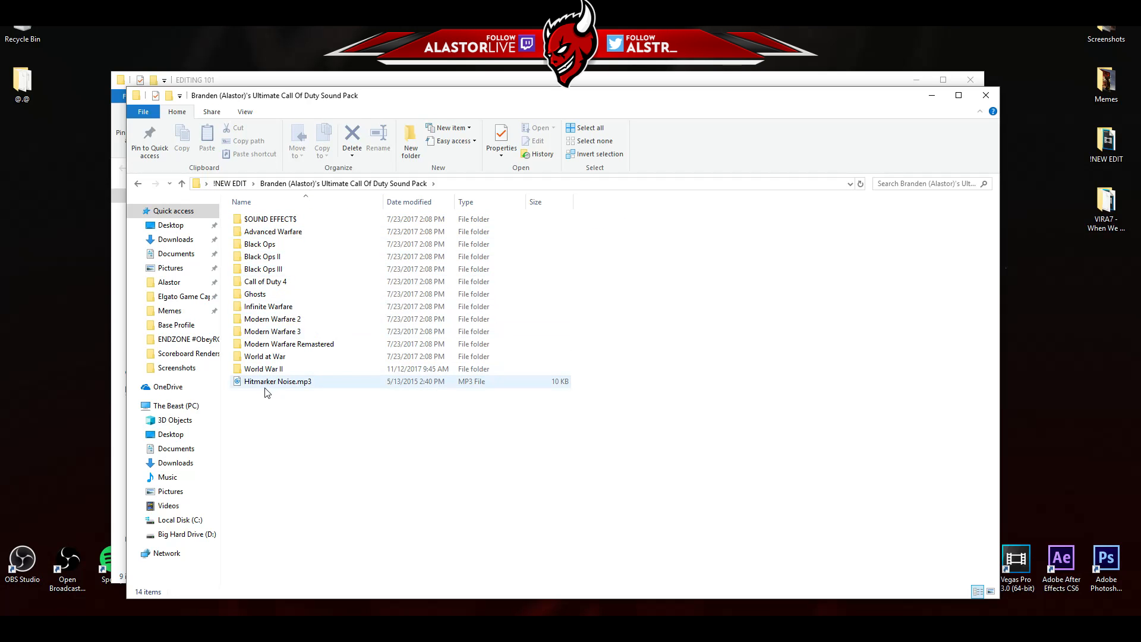
{"action": "left_click", "coordinate": [276, 217]}
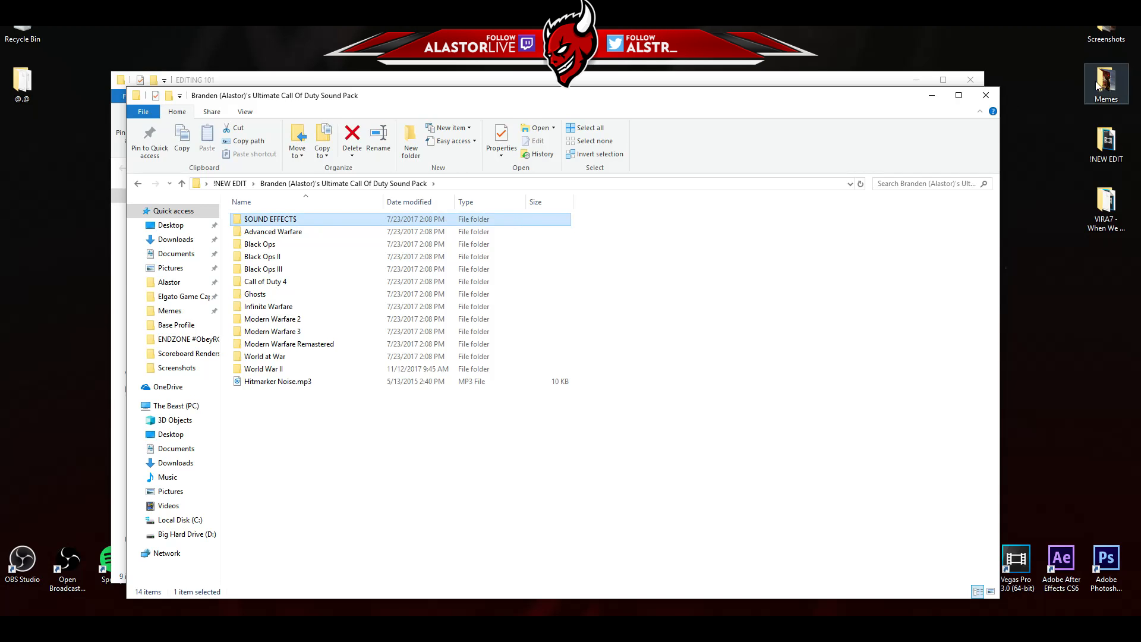
{"action": "left_click", "coordinate": [992, 95]}
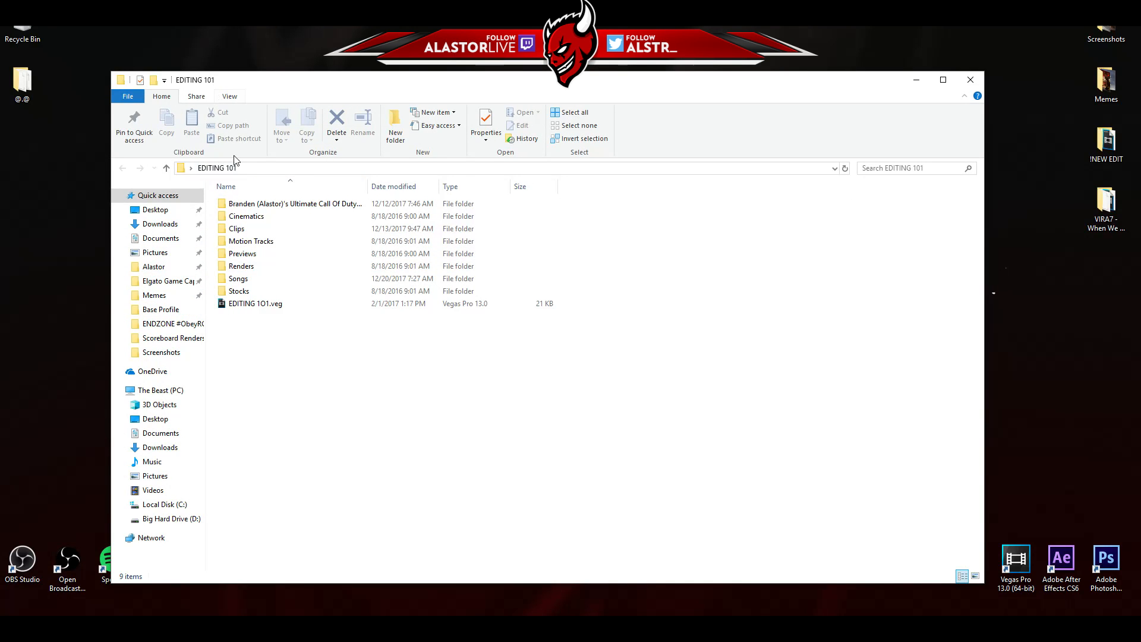
Examine the gameplay video files in the Clips folder of EDITING 101 and return to the project folder
{"action": "double_click", "coordinate": [236, 228]}
{"action": "left_click_drag", "start_coordinate": [228, 288], "coordinate": [527, 199]}
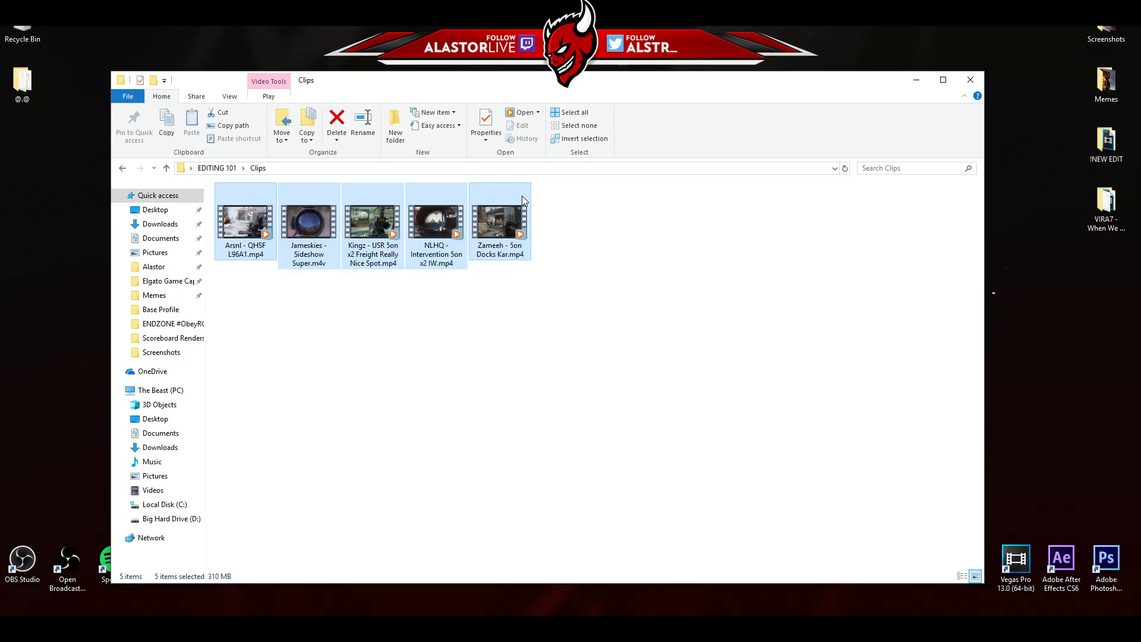
{"action": "left_click", "coordinate": [450, 336]}
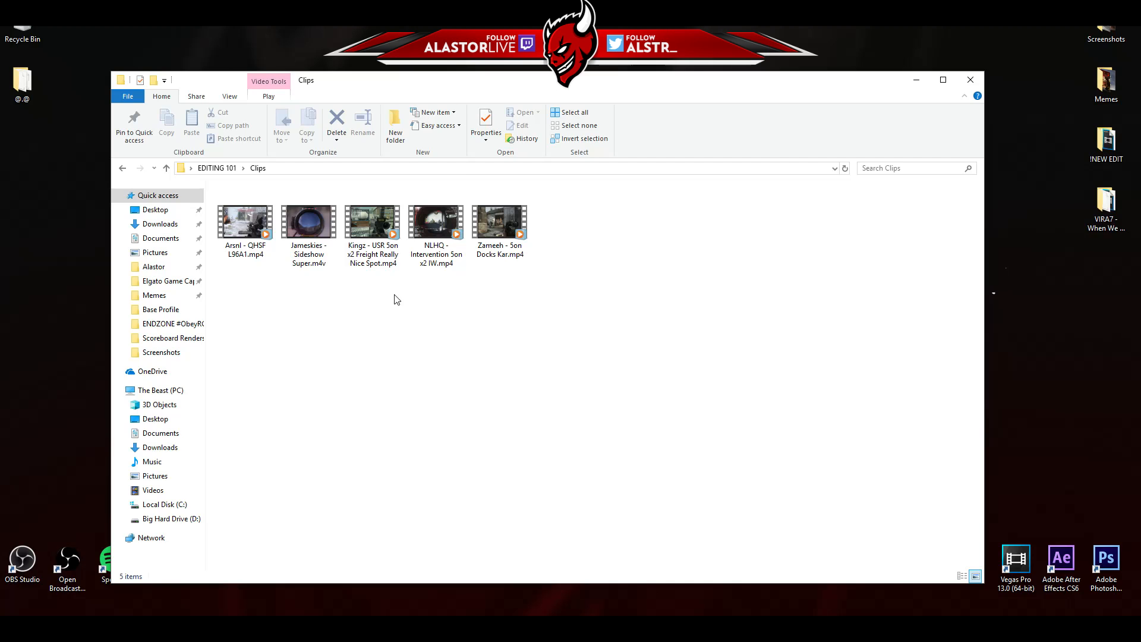
{"action": "left_click_drag", "start_coordinate": [524, 286], "coordinate": [262, 283]}
{"action": "left_click_drag", "start_coordinate": [349, 331], "coordinate": [359, 202]}
{"action": "left_click_drag", "start_coordinate": [236, 294], "coordinate": [239, 227]}
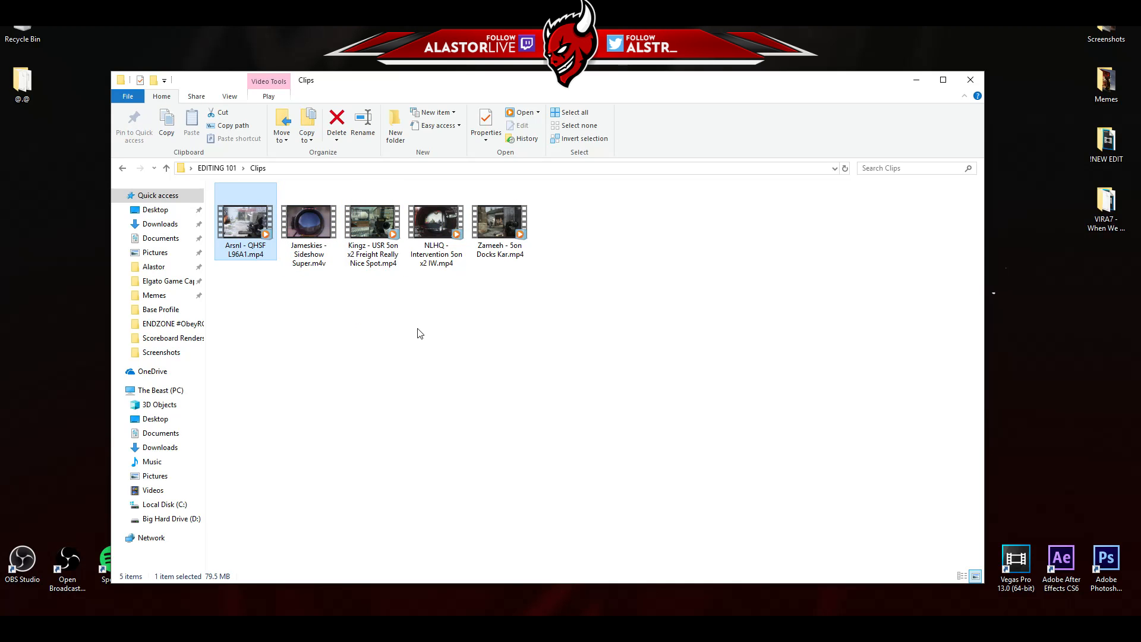
{"action": "left_click_drag", "start_coordinate": [420, 334], "coordinate": [437, 227]}
{"action": "left_click_drag", "start_coordinate": [491, 314], "coordinate": [493, 226]}
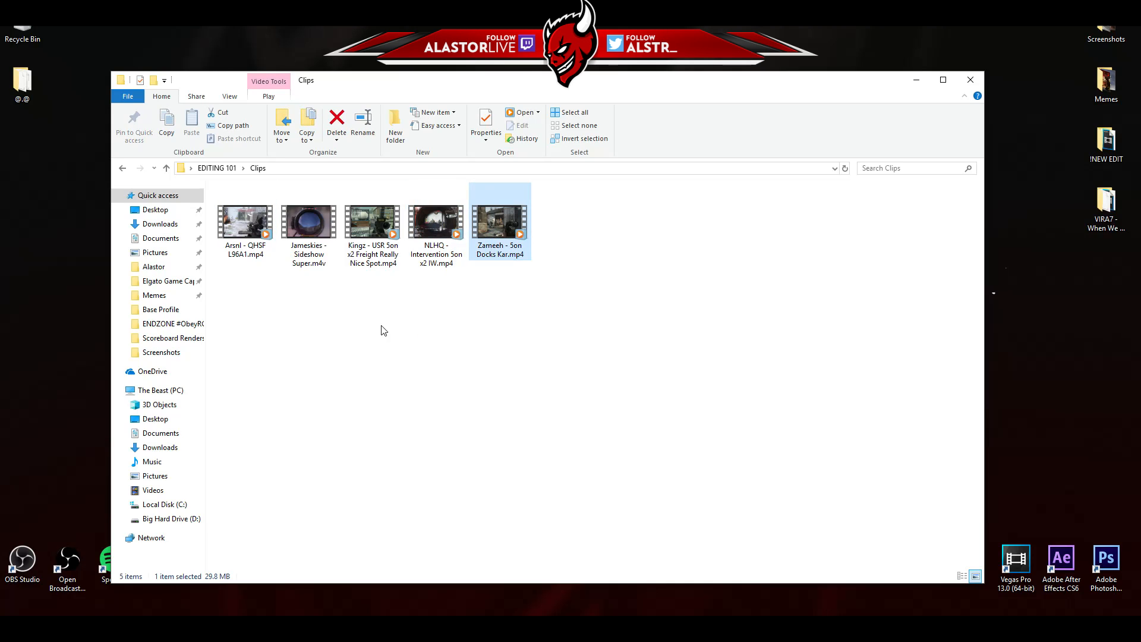
{"action": "left_click_drag", "start_coordinate": [314, 336], "coordinate": [338, 223]}
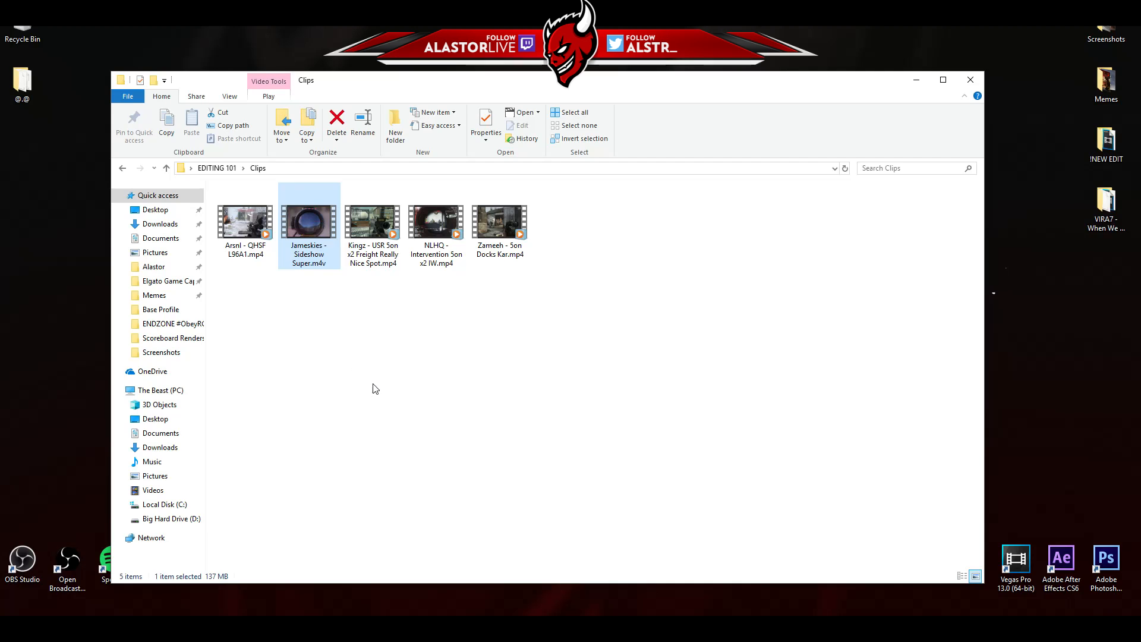
{"action": "left_click", "coordinate": [376, 389]}
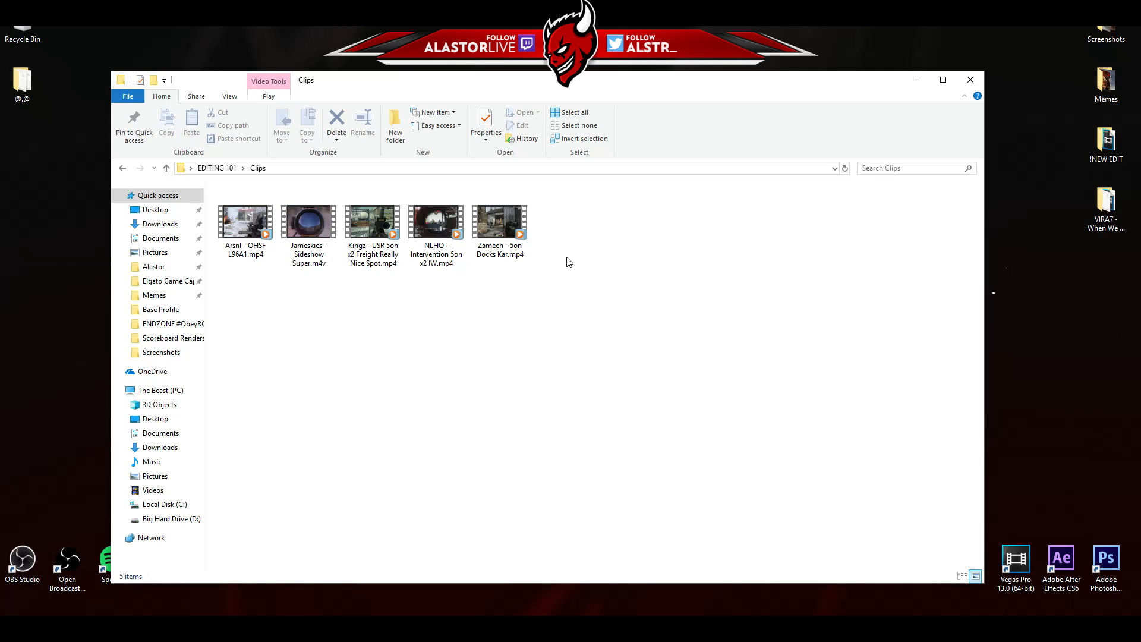
{"action": "left_click", "coordinate": [217, 168]}
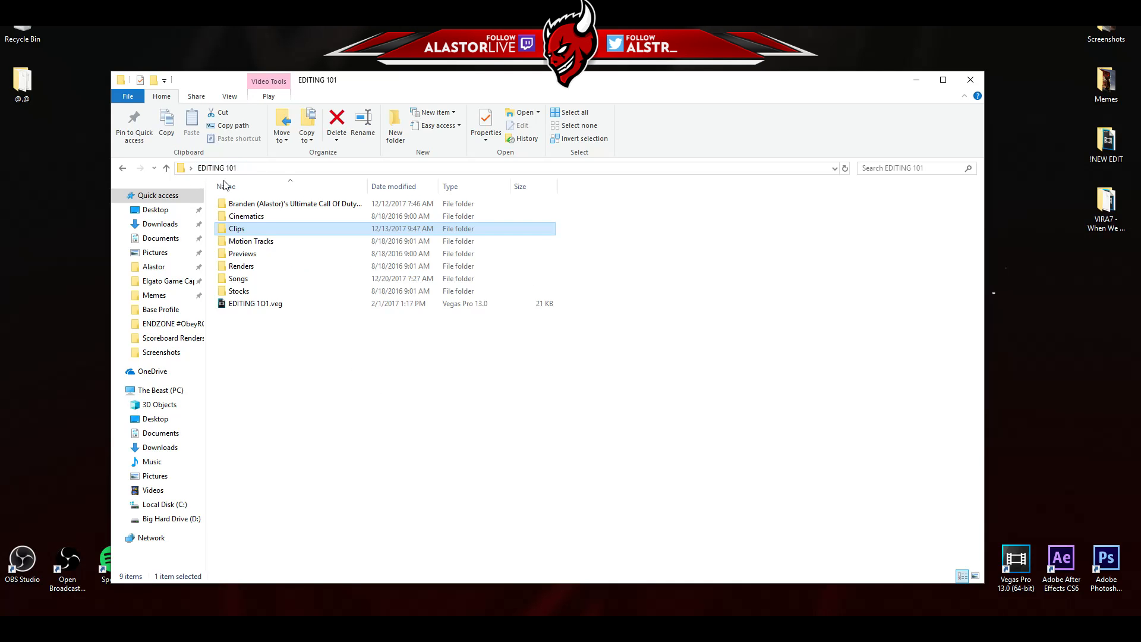
Check the song file in the project's Songs folder, widening the Name column to read its full name, and return to EDITING 101
{"action": "left_click", "coordinate": [313, 364]}
{"action": "left_click", "coordinate": [267, 242]}
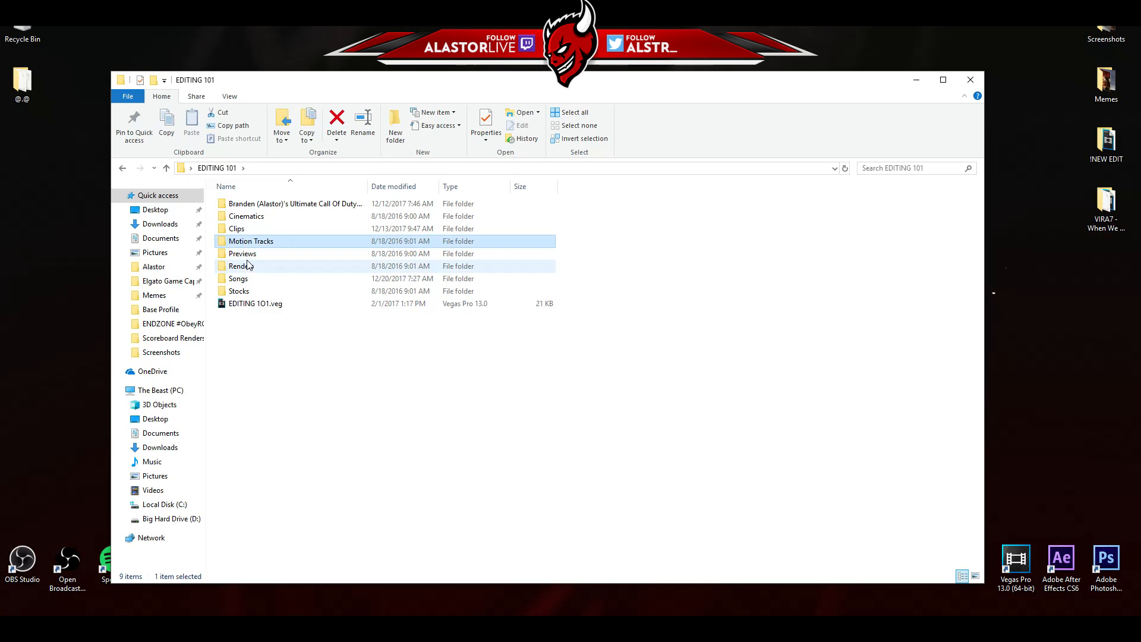
{"action": "double_click", "coordinate": [244, 278]}
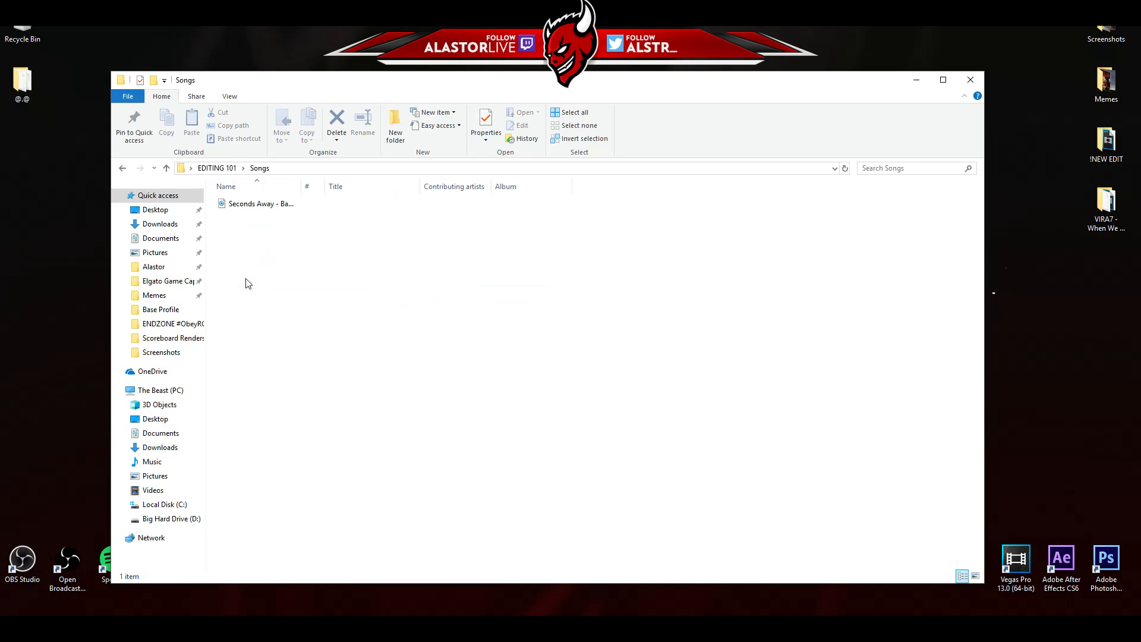
{"action": "left_click_drag", "start_coordinate": [299, 186], "coordinate": [360, 222]}
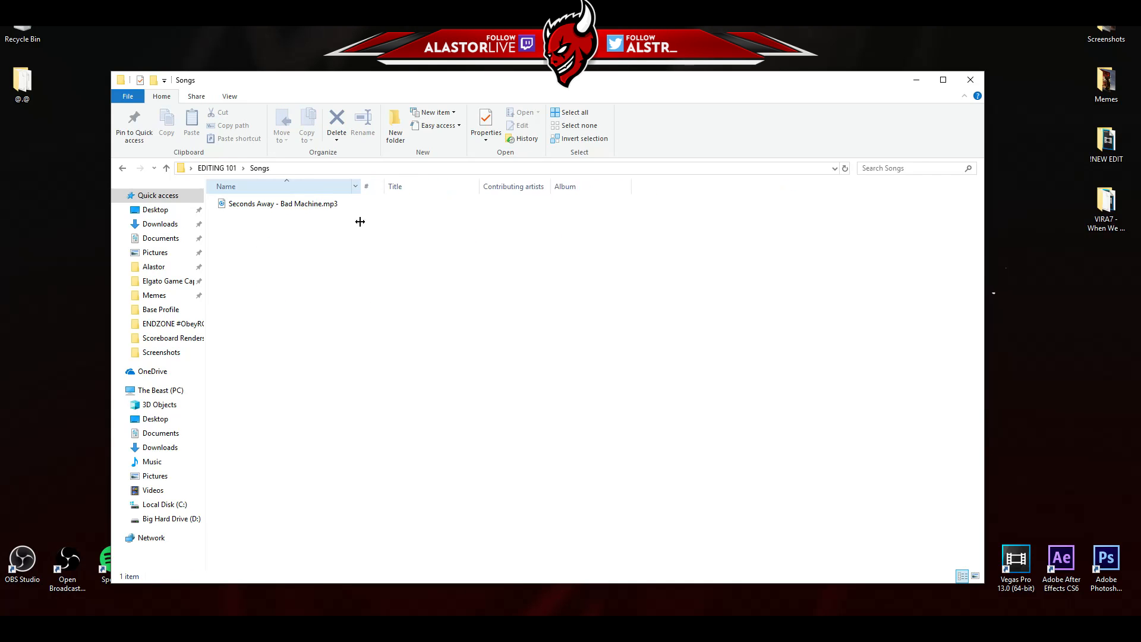
{"action": "left_click", "coordinate": [217, 168]}
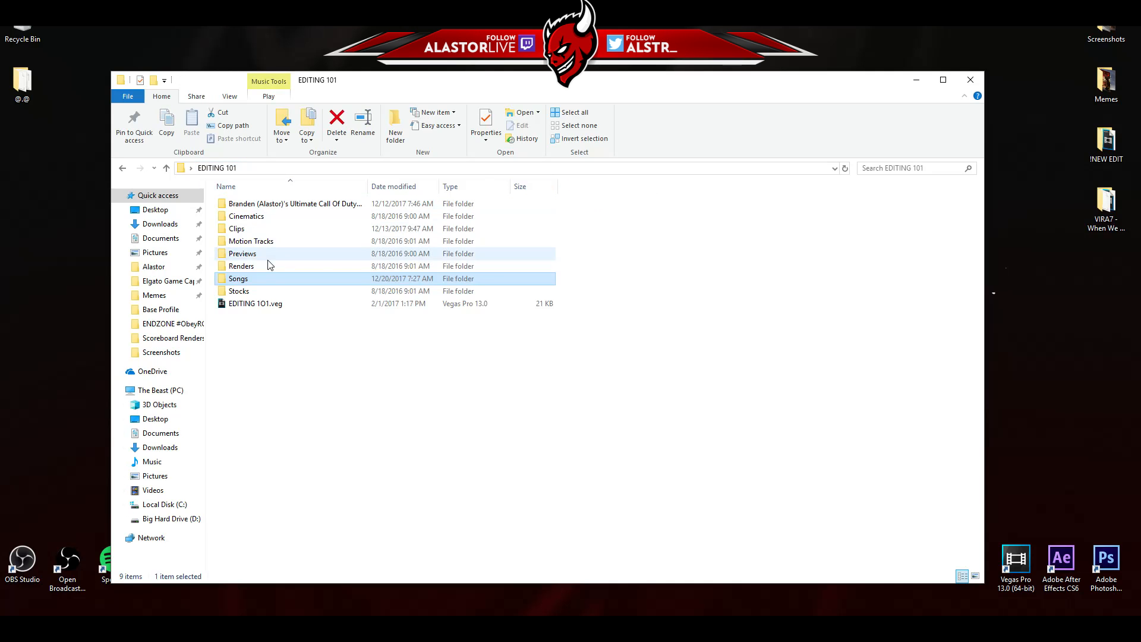
Open the EDITING 101.veg project in Vegas Pro and set the video preview quality to Preview (Quarter)
{"action": "double_click", "coordinate": [261, 305]}
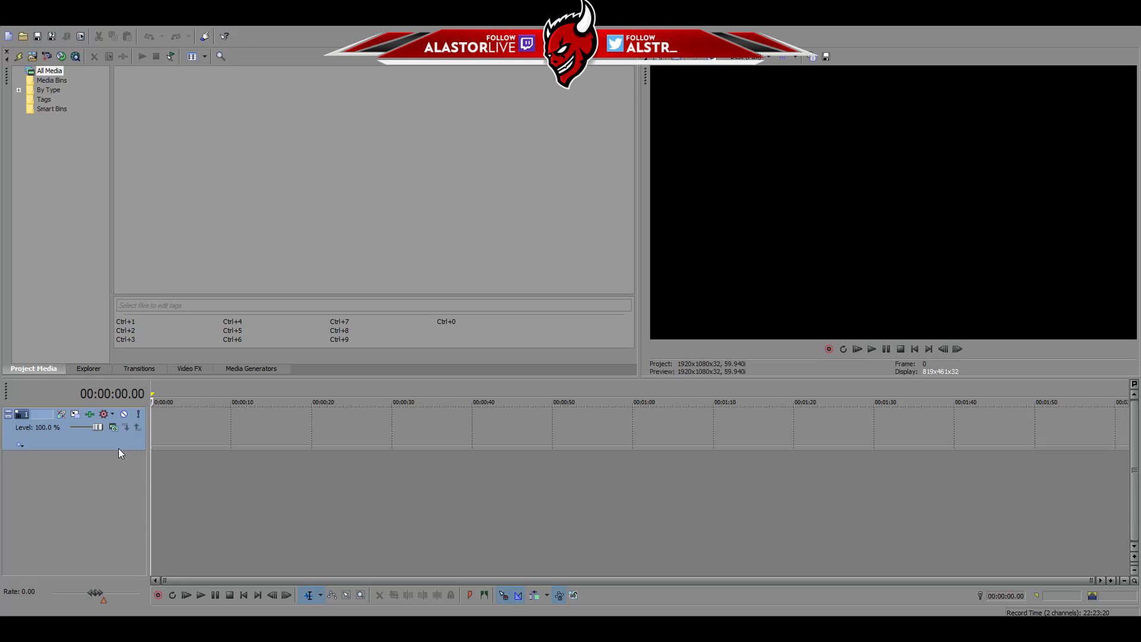
{"action": "left_click", "coordinate": [752, 57]}
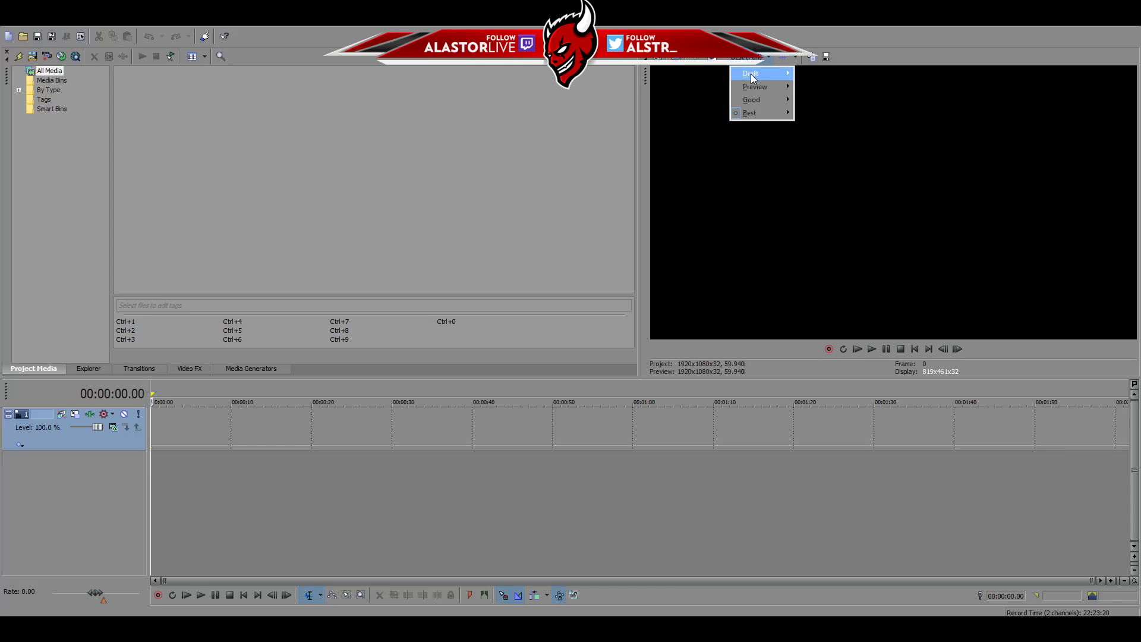
{"action": "mouse_move", "coordinate": [755, 87]}
{"action": "left_click", "coordinate": [808, 126]}
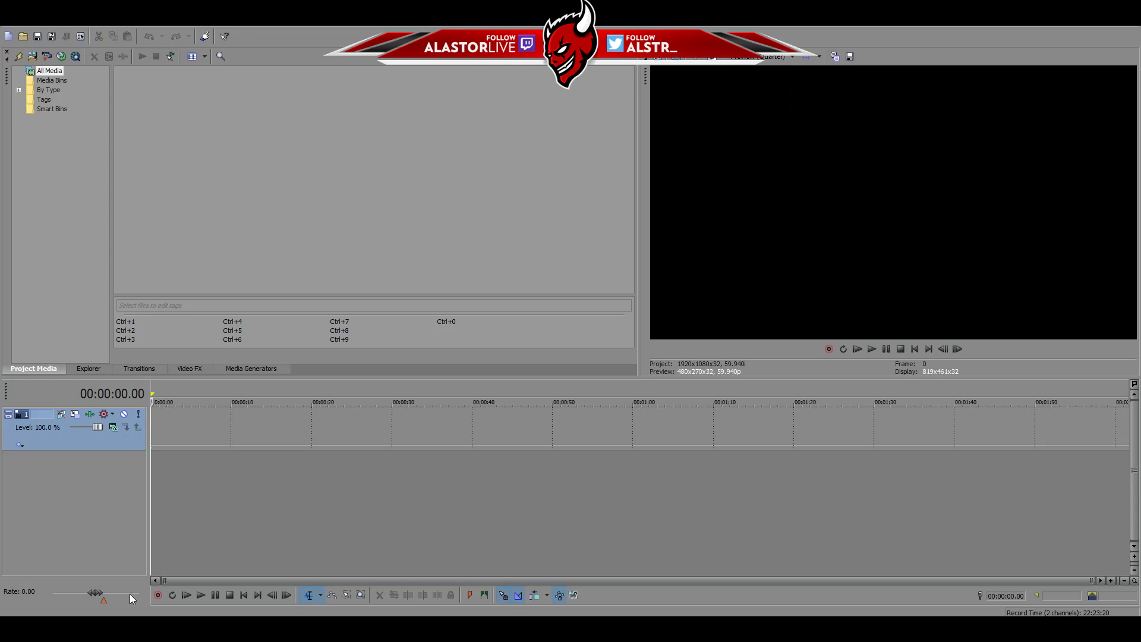
Open the video track's FX chain and disable its Color Curves effects following Composite
{"action": "left_click", "coordinate": [89, 413]}
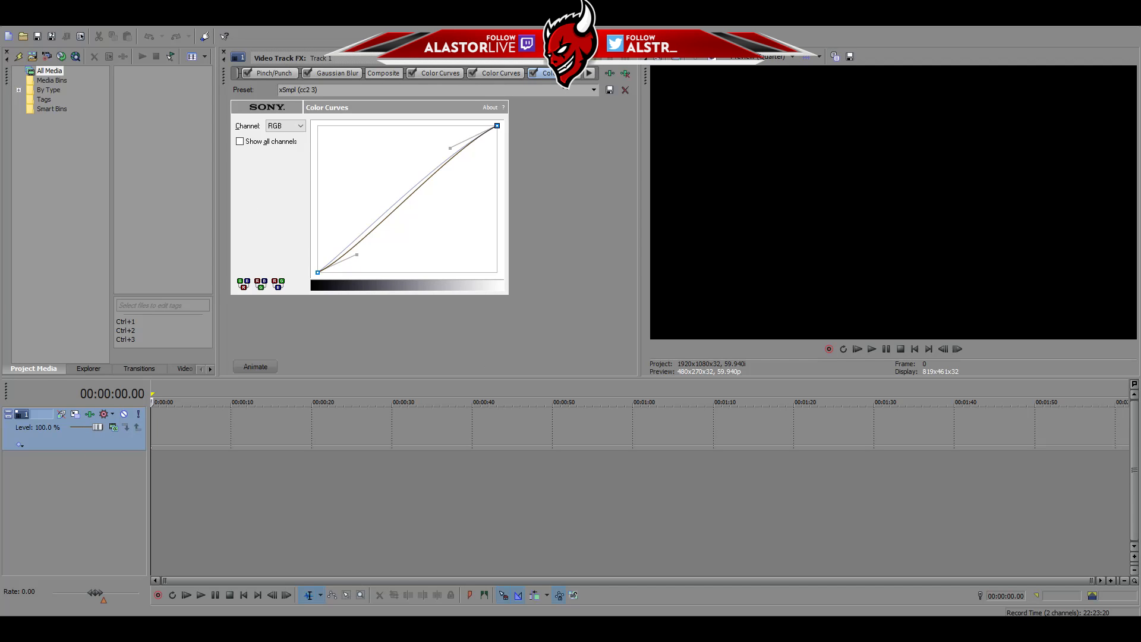
{"action": "left_click", "coordinate": [589, 73]}
{"action": "left_click", "coordinate": [588, 73]}
{"action": "left_click", "coordinate": [588, 73]}
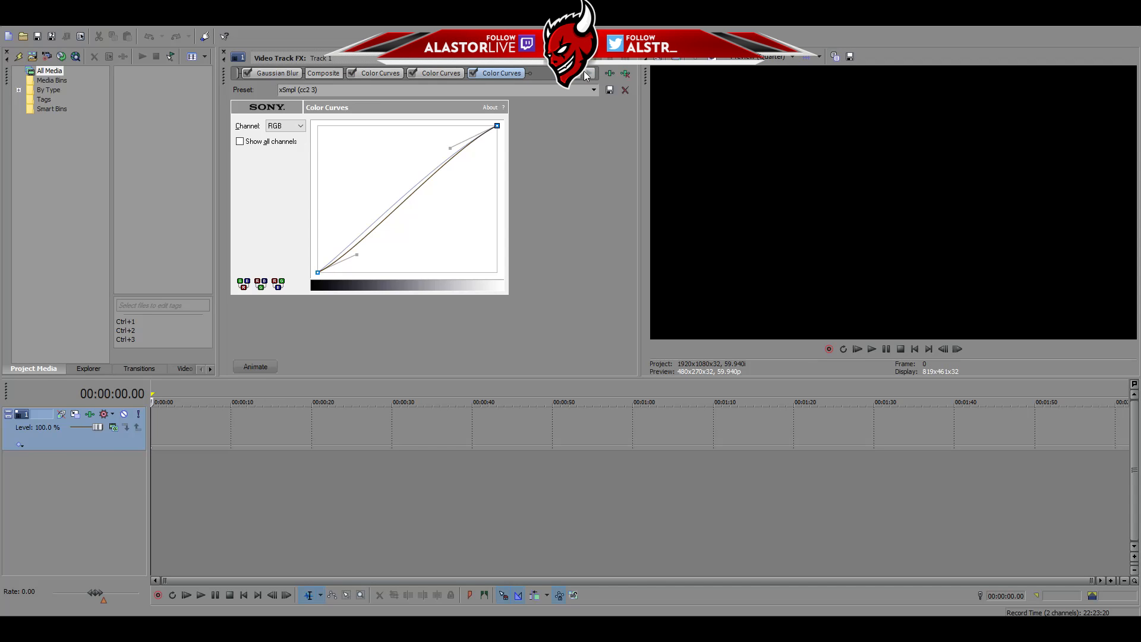
{"action": "left_click", "coordinate": [413, 73]}
{"action": "left_click", "coordinate": [471, 73]}
Look through the remaining effects in the video track's FX chain and close the effects window
{"action": "left_click", "coordinate": [577, 78]}
{"action": "left_click", "coordinate": [577, 78]}
{"action": "left_click", "coordinate": [577, 78]}
{"action": "left_click", "coordinate": [577, 78]}
{"action": "left_click", "coordinate": [577, 78]}
{"action": "left_click", "coordinate": [577, 78]}
{"action": "left_click", "coordinate": [577, 78]}
{"action": "left_click", "coordinate": [577, 77]}
{"action": "left_click", "coordinate": [577, 78]}
{"action": "left_click", "coordinate": [577, 77]}
{"action": "left_click", "coordinate": [577, 78]}
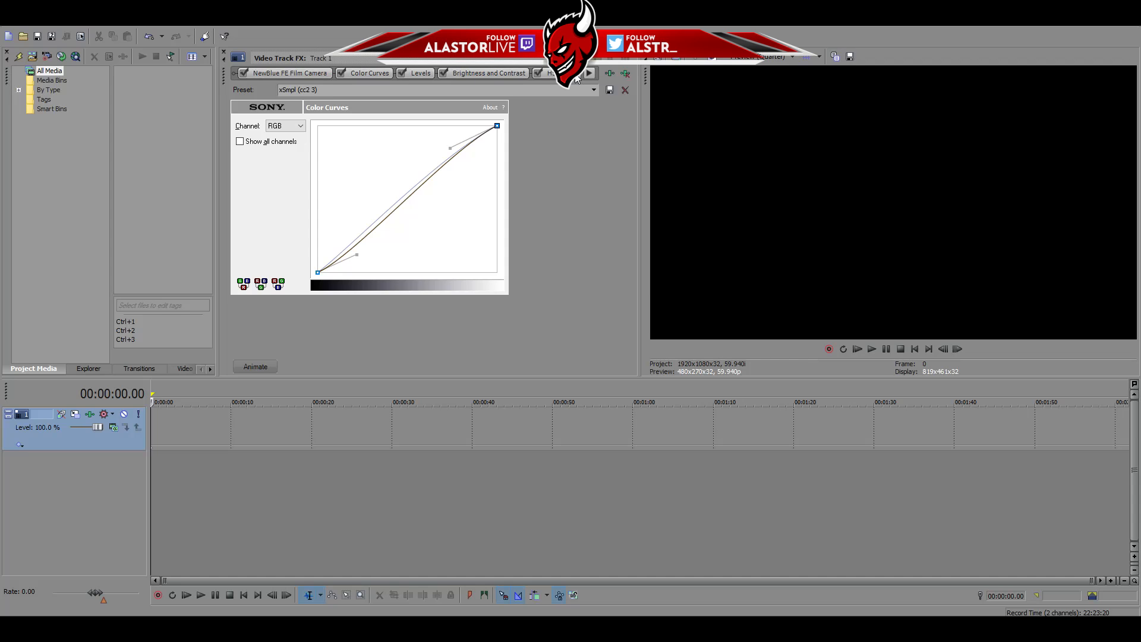
{"action": "left_click", "coordinate": [589, 74]}
{"action": "left_click", "coordinate": [590, 74]}
{"action": "left_click", "coordinate": [589, 74]}
{"action": "left_click", "coordinate": [589, 74]}
{"action": "left_click", "coordinate": [589, 74]}
{"action": "left_click", "coordinate": [589, 74]}
{"action": "left_click", "coordinate": [589, 74]}
{"action": "left_click", "coordinate": [589, 74]}
{"action": "left_click", "coordinate": [589, 73]}
{"action": "left_click", "coordinate": [589, 74]}
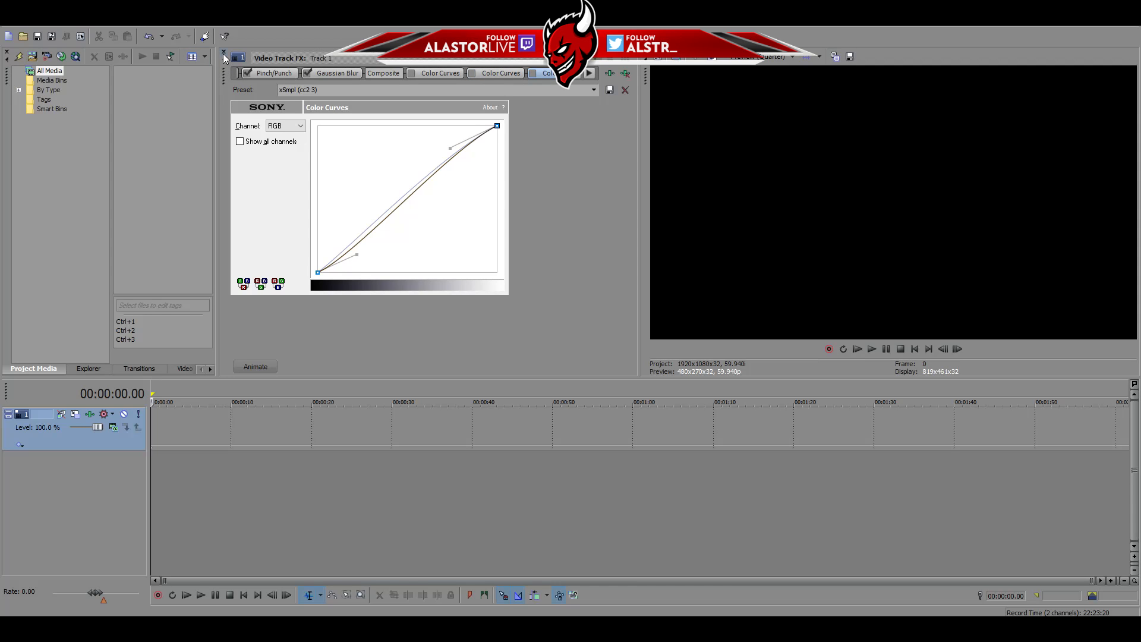
{"action": "left_click", "coordinate": [224, 52]}
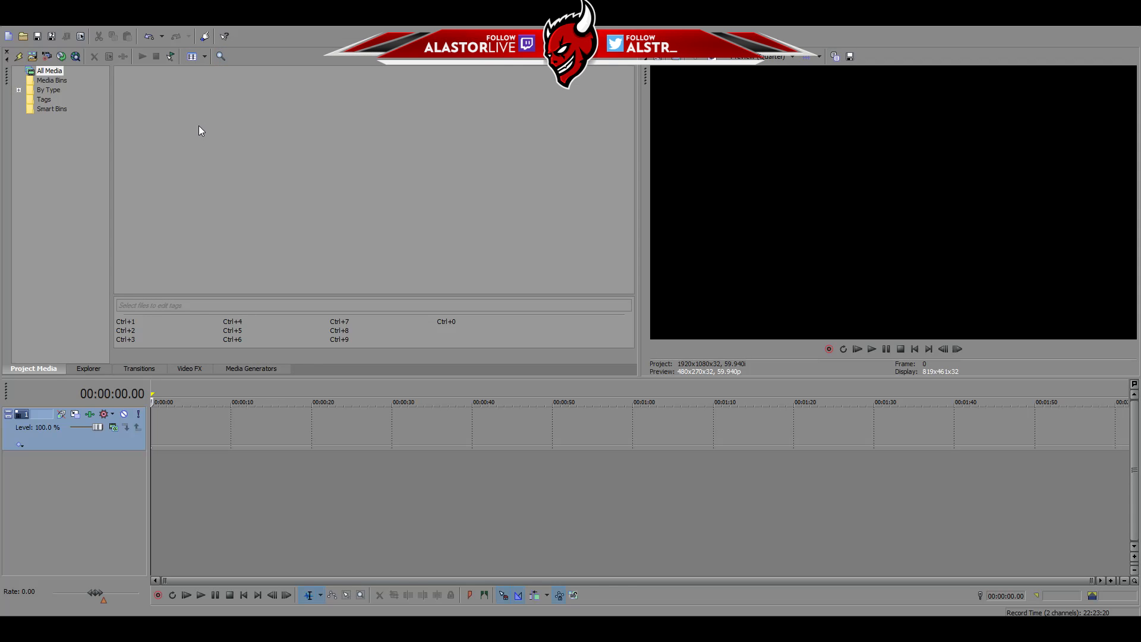
Insert two audio tracks below the existing video track in the timeline
{"action": "right_click", "coordinate": [208, 472]}
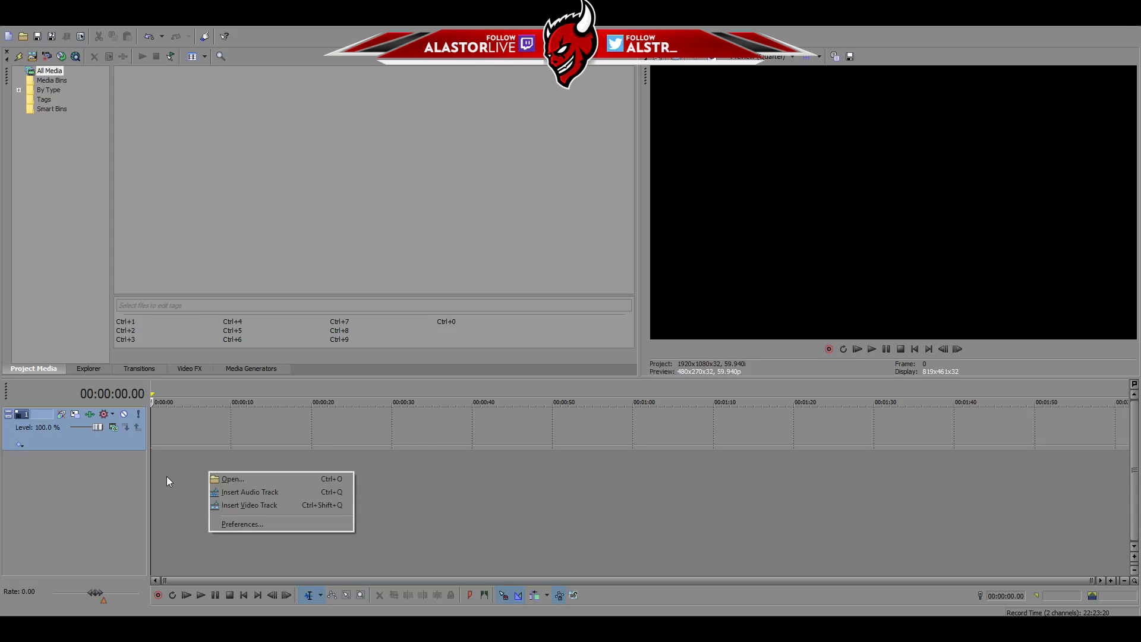
{"action": "left_click", "coordinate": [227, 493]}
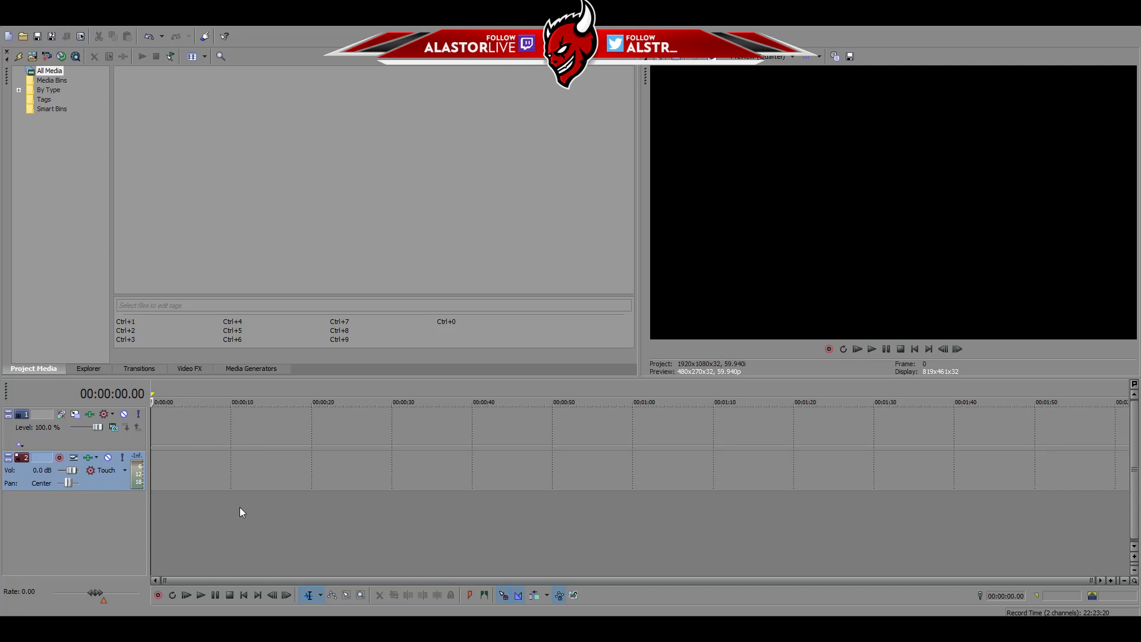
{"action": "right_click", "coordinate": [238, 526]}
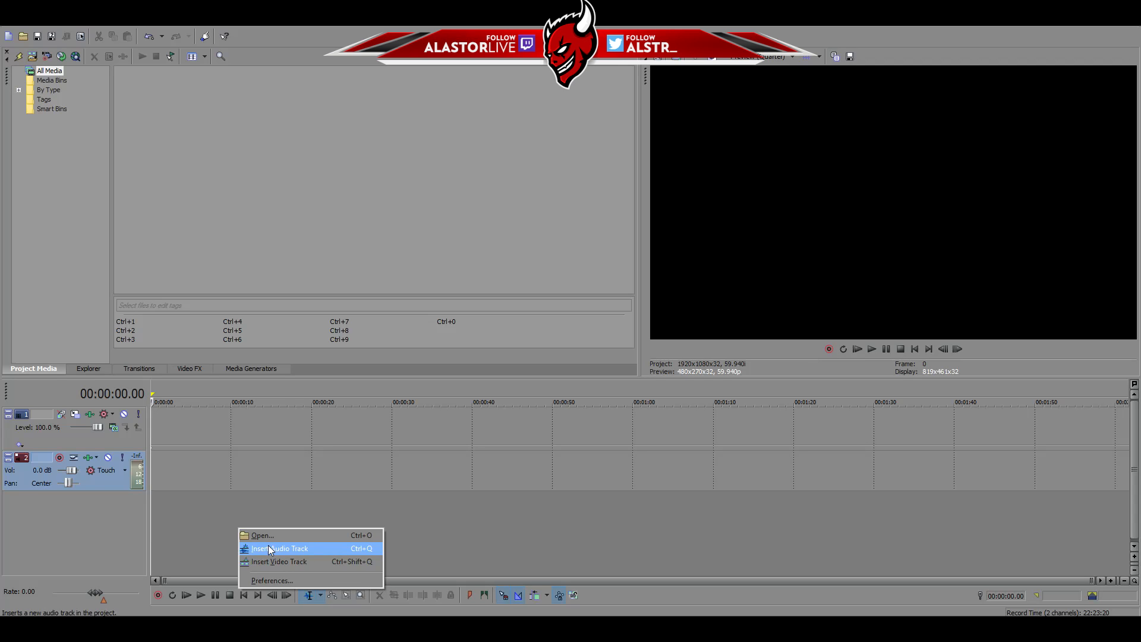
{"action": "left_click", "coordinate": [267, 546]}
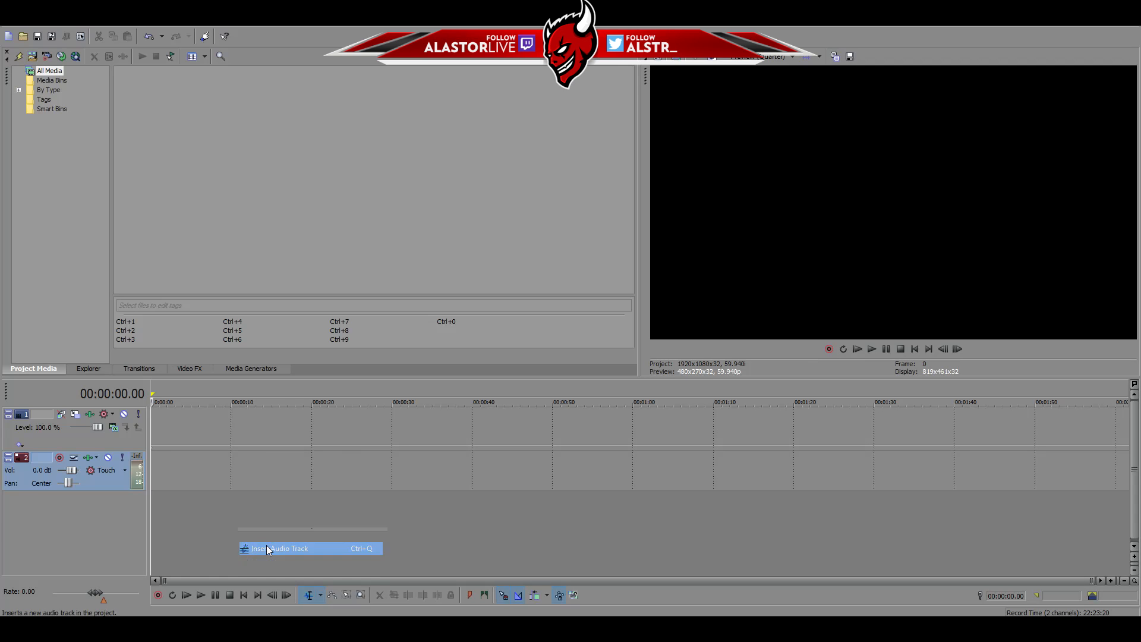
Move the newest audio track above the video track and insert another video track
{"action": "left_click_drag", "start_coordinate": [101, 524], "coordinate": [114, 397]}
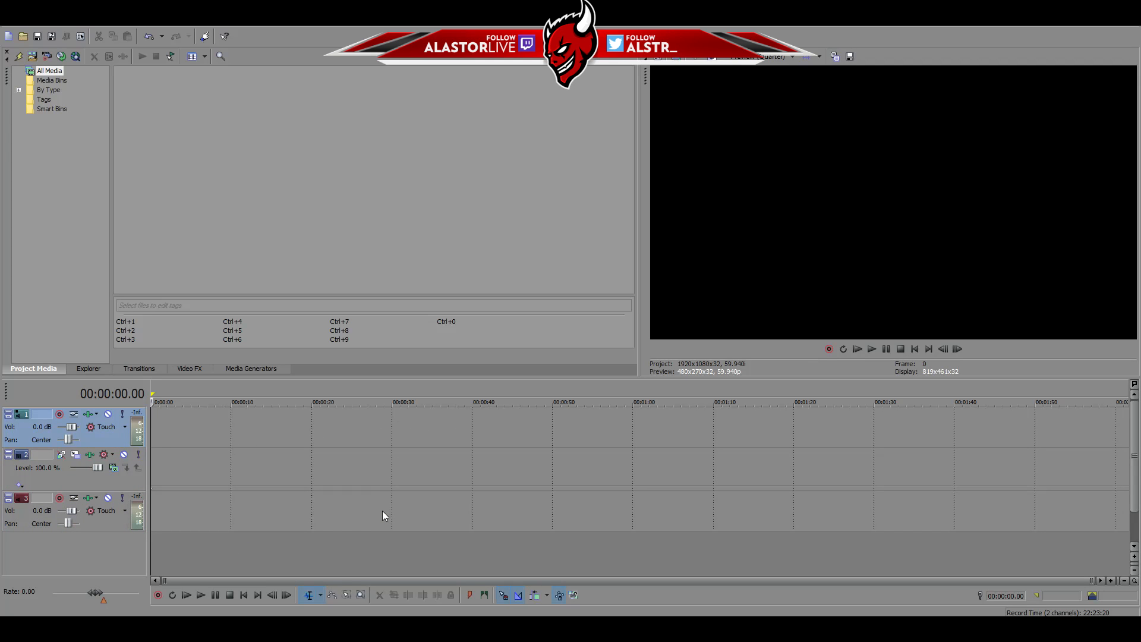
{"action": "right_click", "coordinate": [272, 549]}
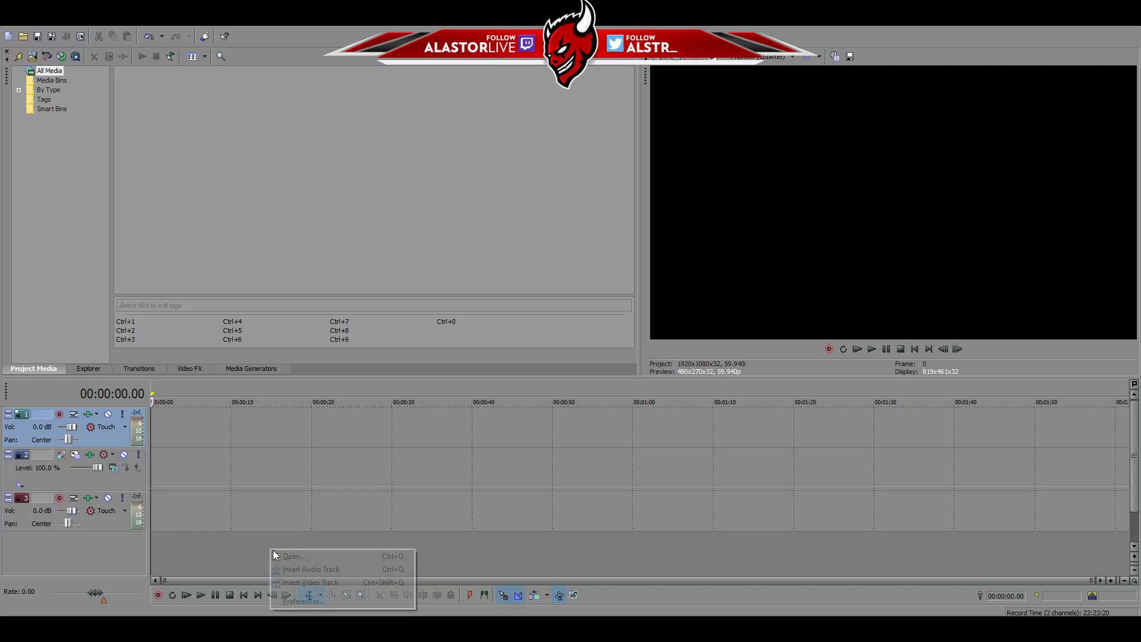
{"action": "left_click", "coordinate": [306, 586]}
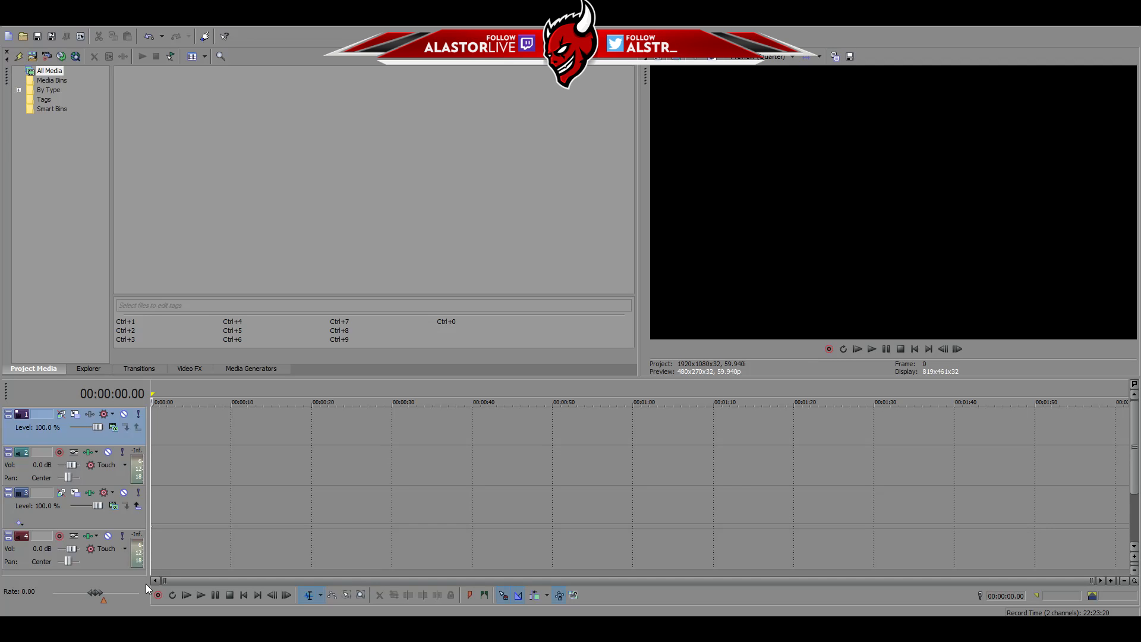
Add Seconds Away - Bad Machine.mp3 from the project's Songs folder to the start of the first audio track
{"action": "key", "text": "alt+Tab"}
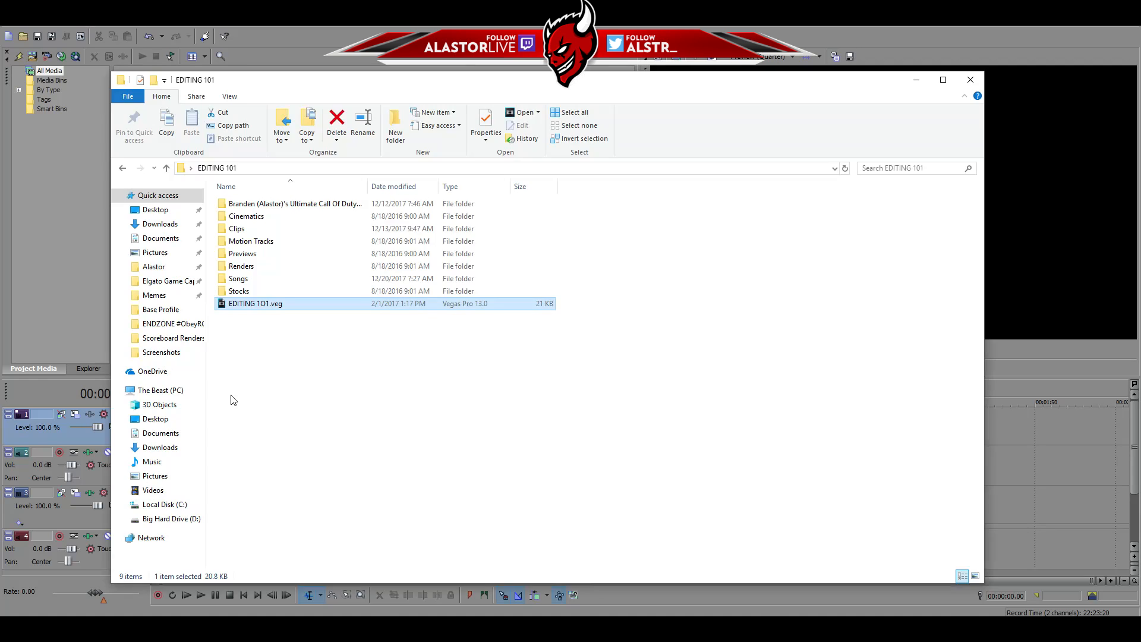
{"action": "double_click", "coordinate": [244, 280]}
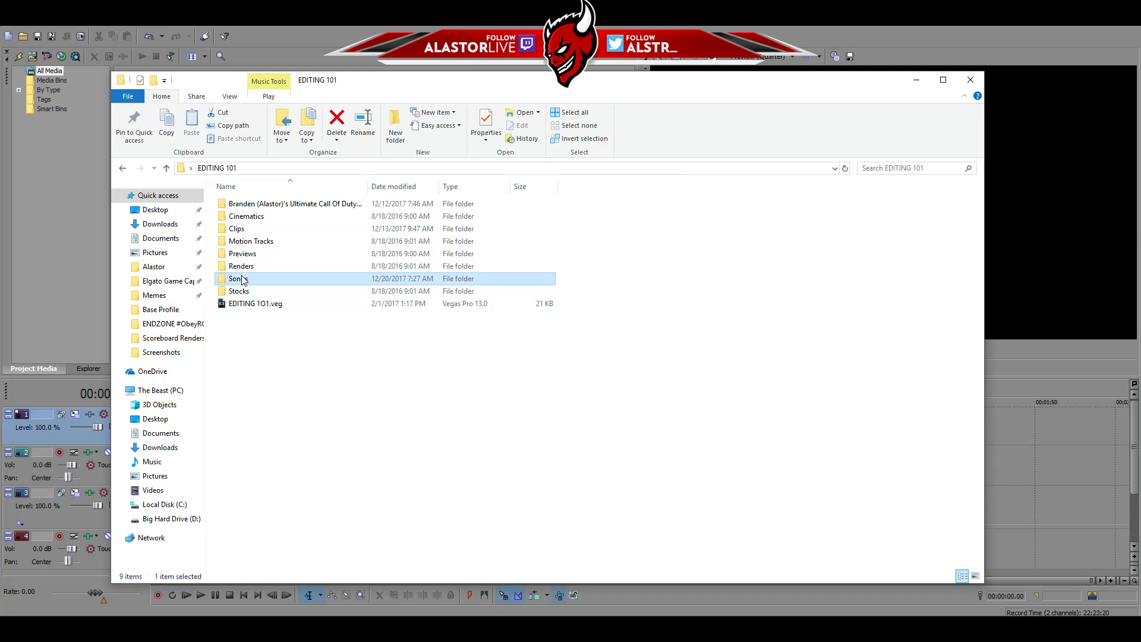
{"action": "left_click_drag", "start_coordinate": [262, 207], "coordinate": [676, 456]}
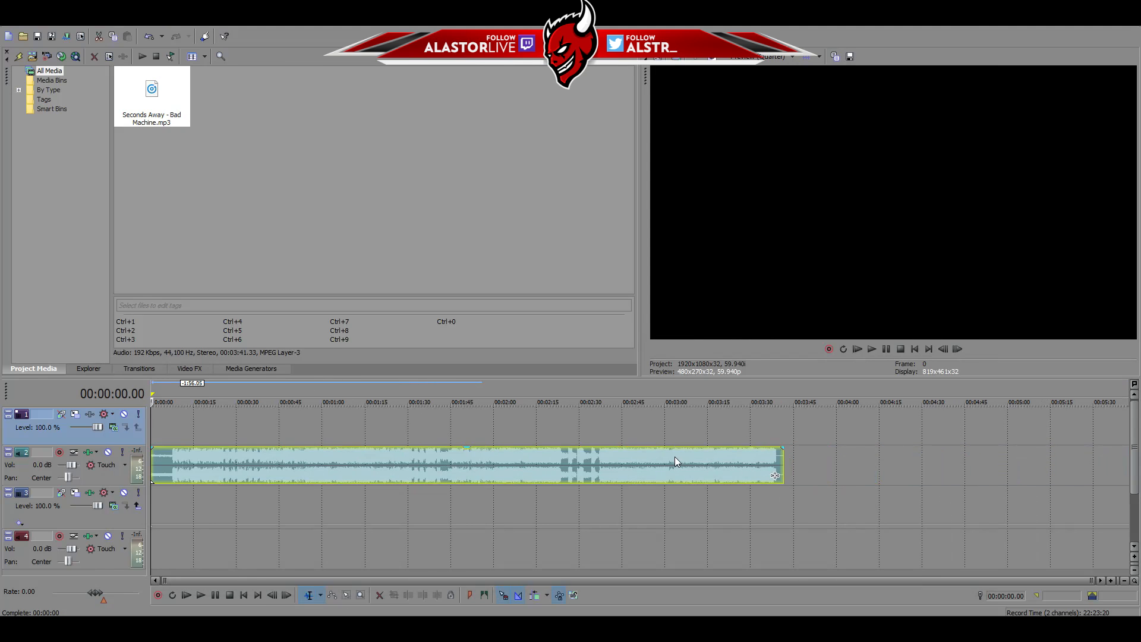
{"action": "left_click", "coordinate": [169, 497]}
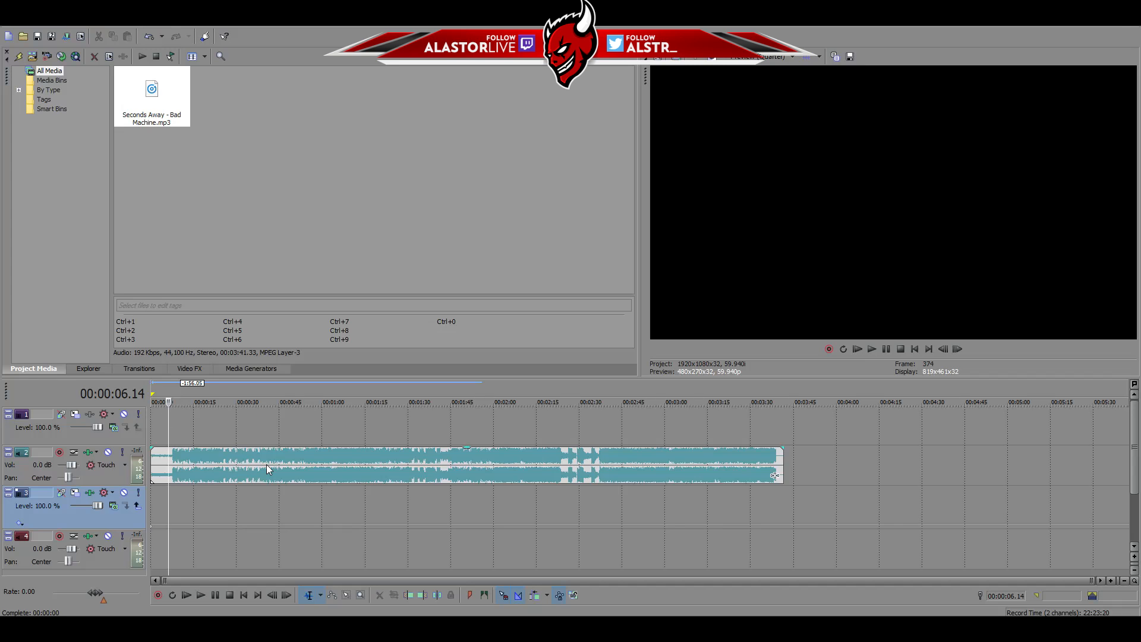
{"action": "scroll", "coordinate": [267, 465], "scroll_direction": "up", "scroll_amount": 5}
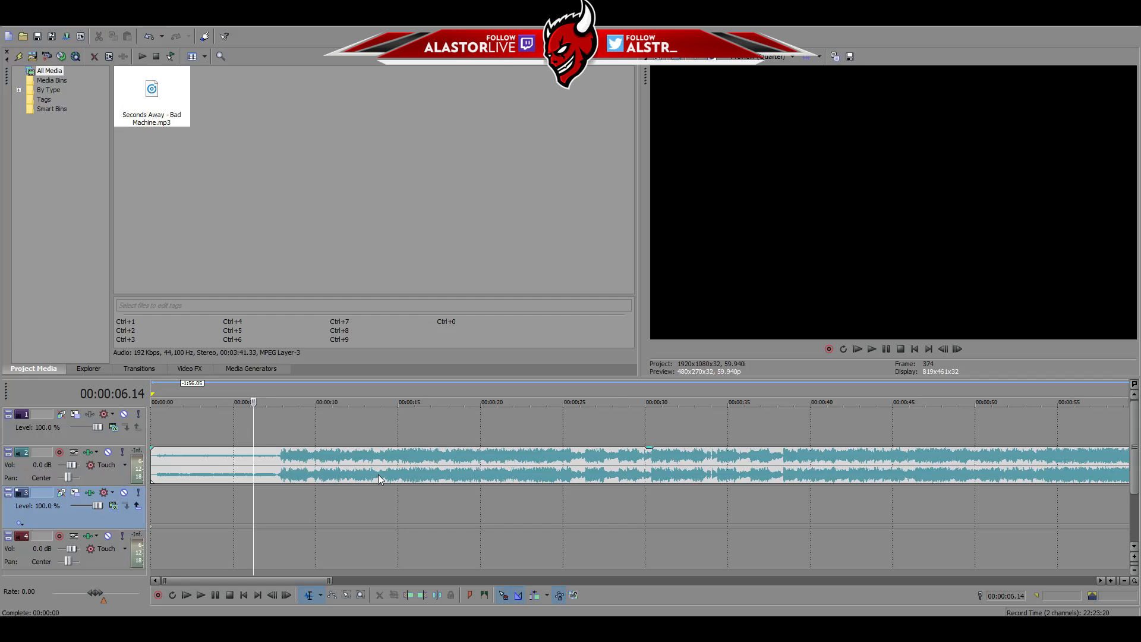
{"action": "mouse_move", "coordinate": [306, 629]}
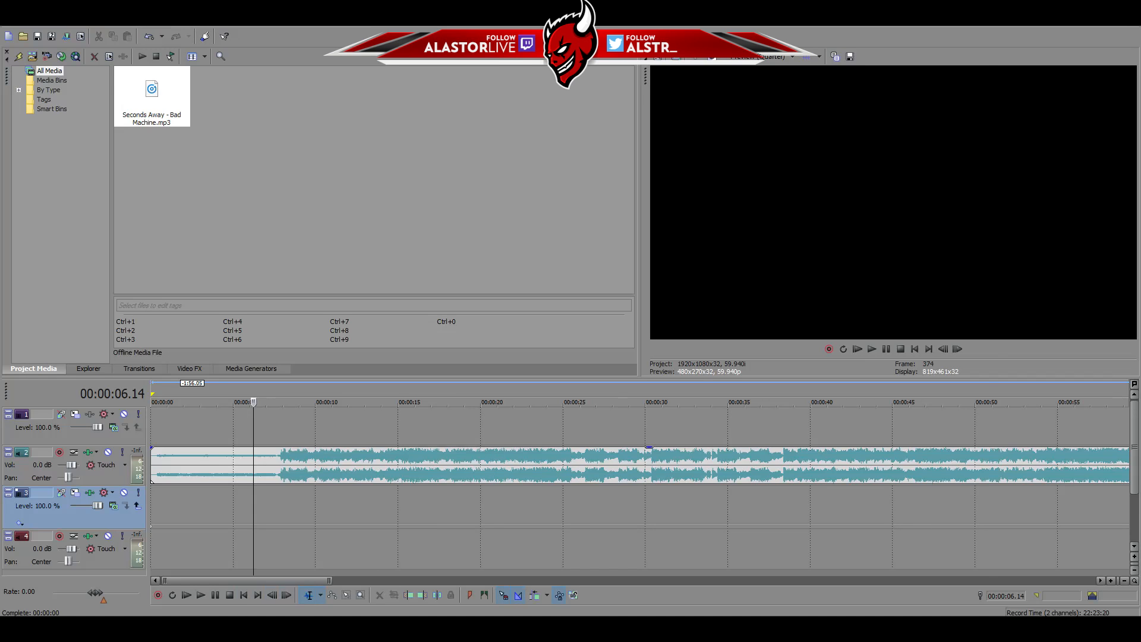
Open the project's Clips folder, select Arsnl - QHSF L96A1.mp4, and return to the Vegas Pro timeline
{"action": "key", "text": "alt+Tab"}
{"action": "left_click", "coordinate": [217, 169]}
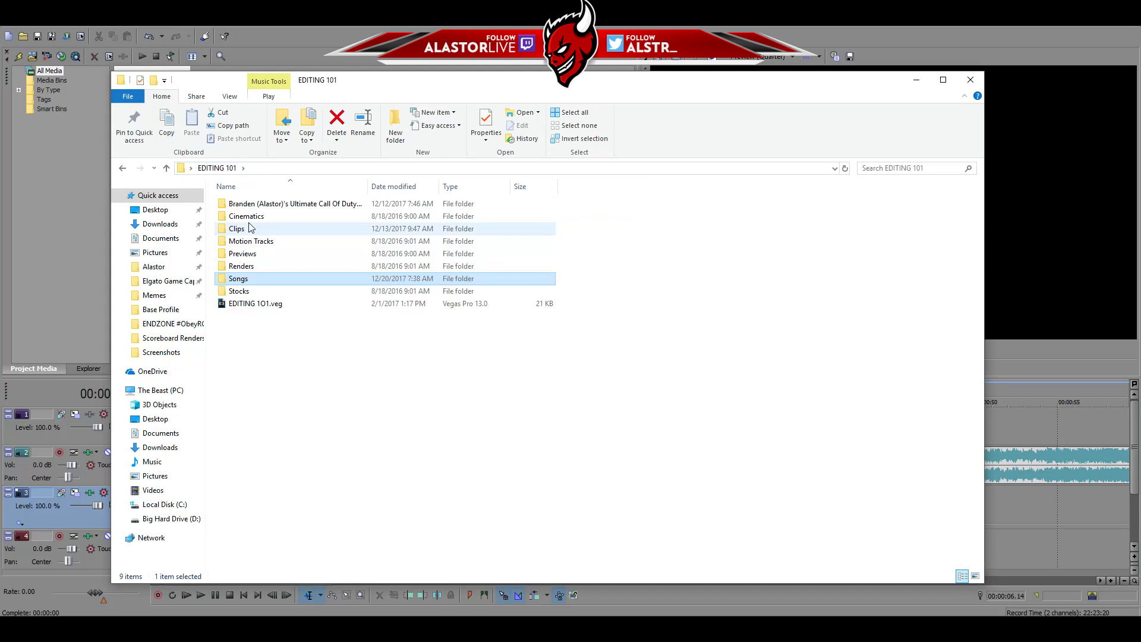
{"action": "double_click", "coordinate": [252, 229]}
{"action": "left_click", "coordinate": [257, 216]}
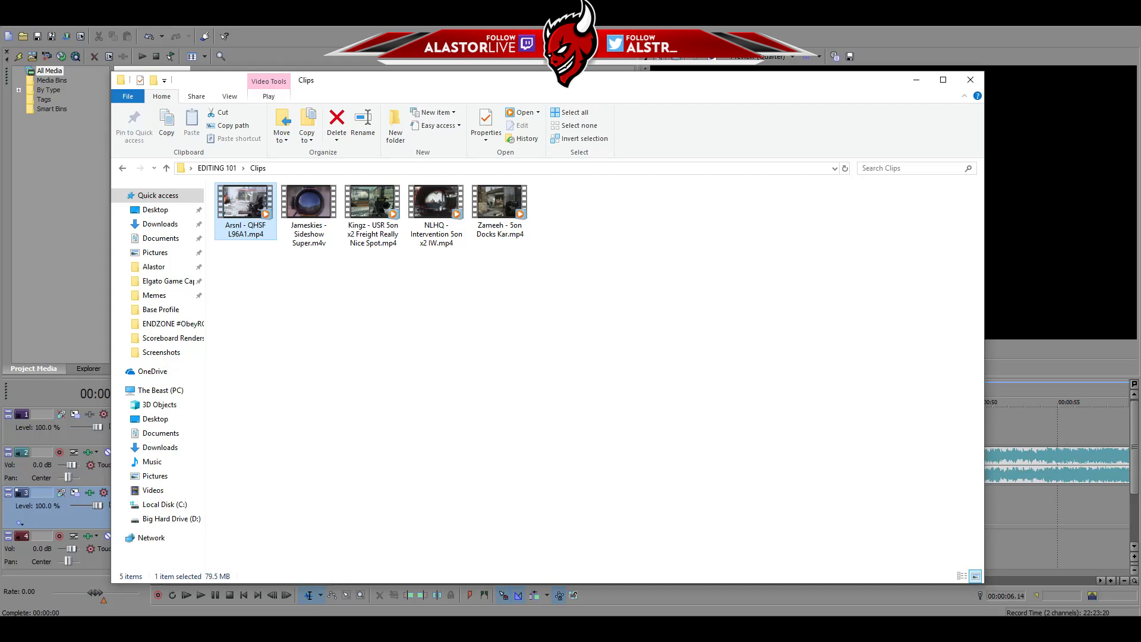
{"action": "key", "text": "alt+Tab"}
Play the end of the song's quiet intro to locate where the beat drops
{"action": "left_click", "coordinate": [265, 494]}
{"action": "scroll", "coordinate": [266, 495], "scroll_direction": "up", "scroll_amount": 5}
{"action": "key", "text": "space"}
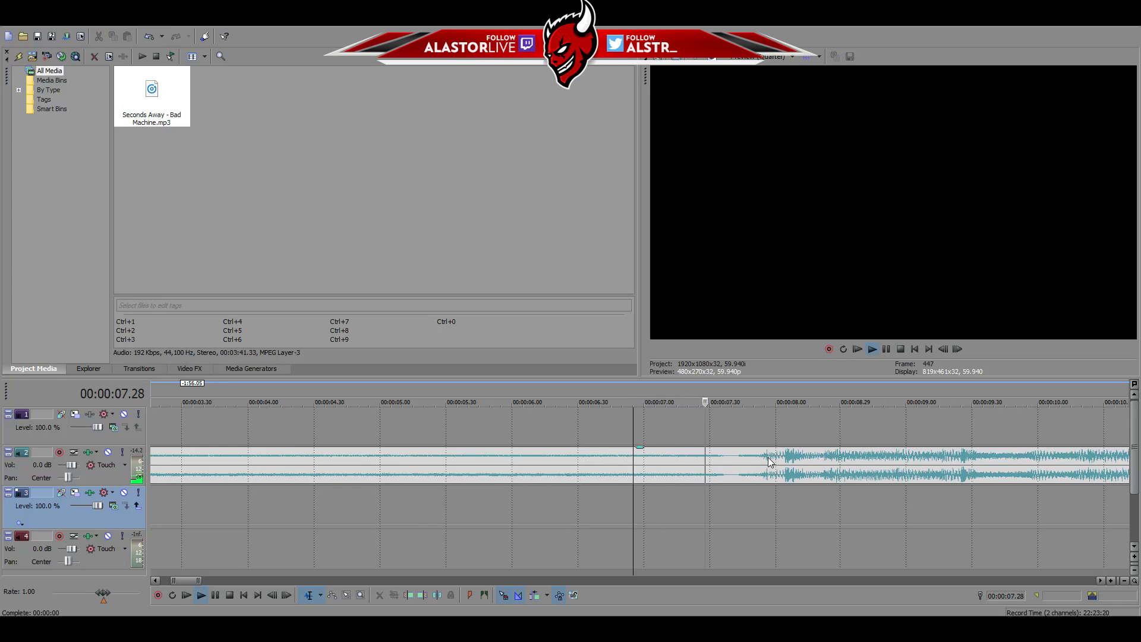
{"action": "key", "text": "space"}
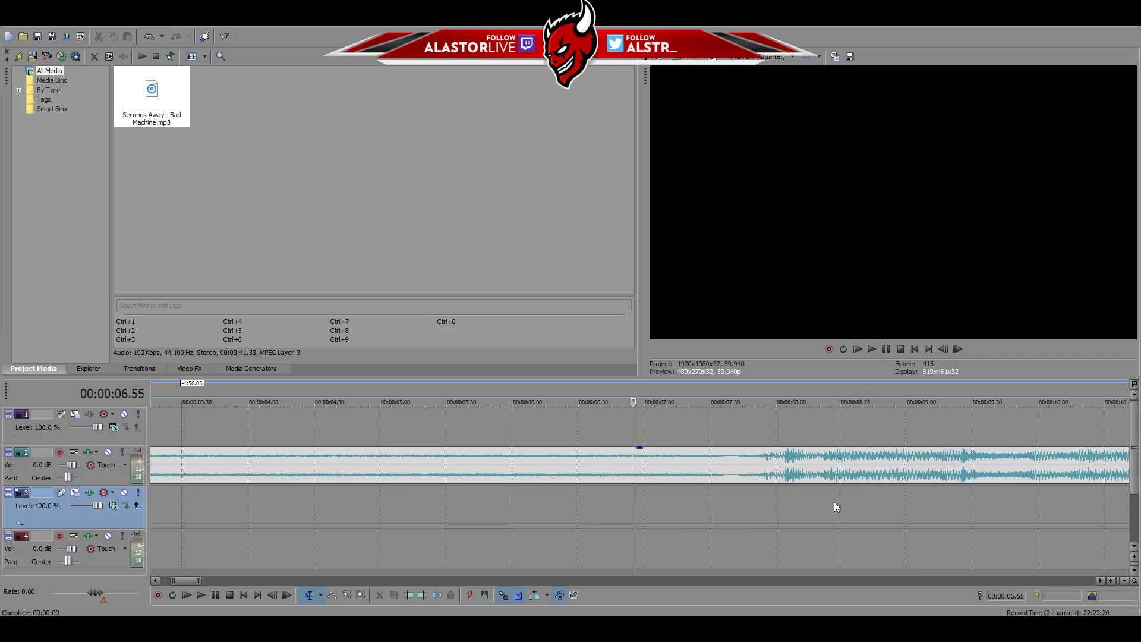
Find the song's beat drop by playing it and insert a marker there at 00:00:08.22
{"action": "left_click", "coordinate": [834, 503]}
{"action": "scroll", "coordinate": [834, 503], "scroll_direction": "up", "scroll_amount": 5}
{"action": "key", "text": "space"}
{"action": "left_click", "coordinate": [455, 500]}
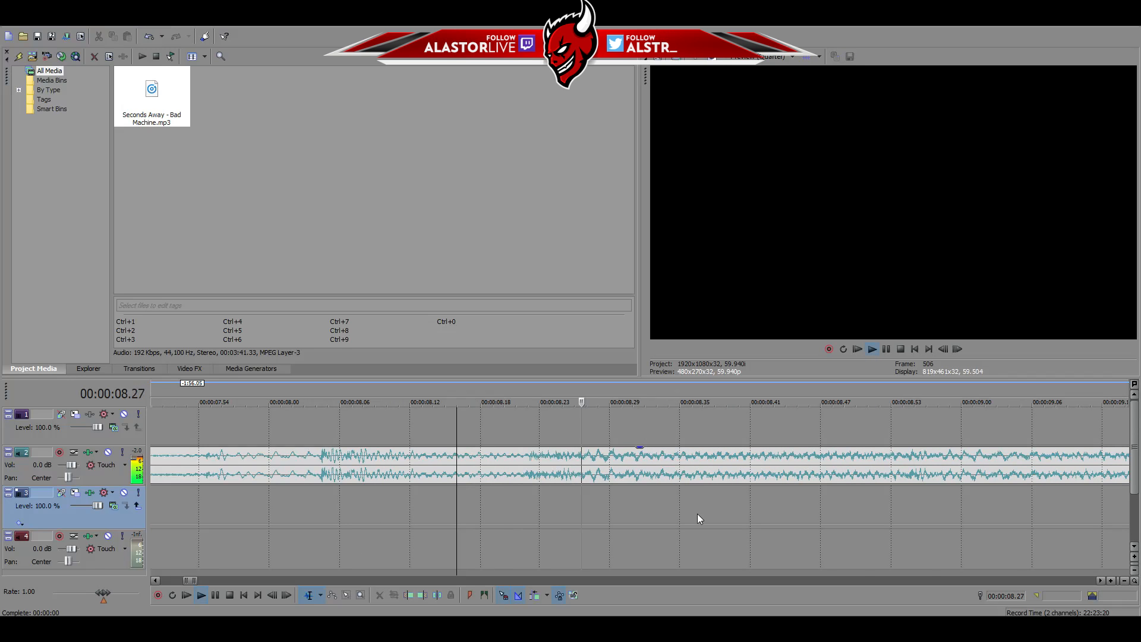
{"action": "left_click", "coordinate": [528, 503]}
{"action": "key", "text": "space"}
{"action": "scroll", "coordinate": [680, 479], "scroll_direction": "down", "scroll_amount": 10}
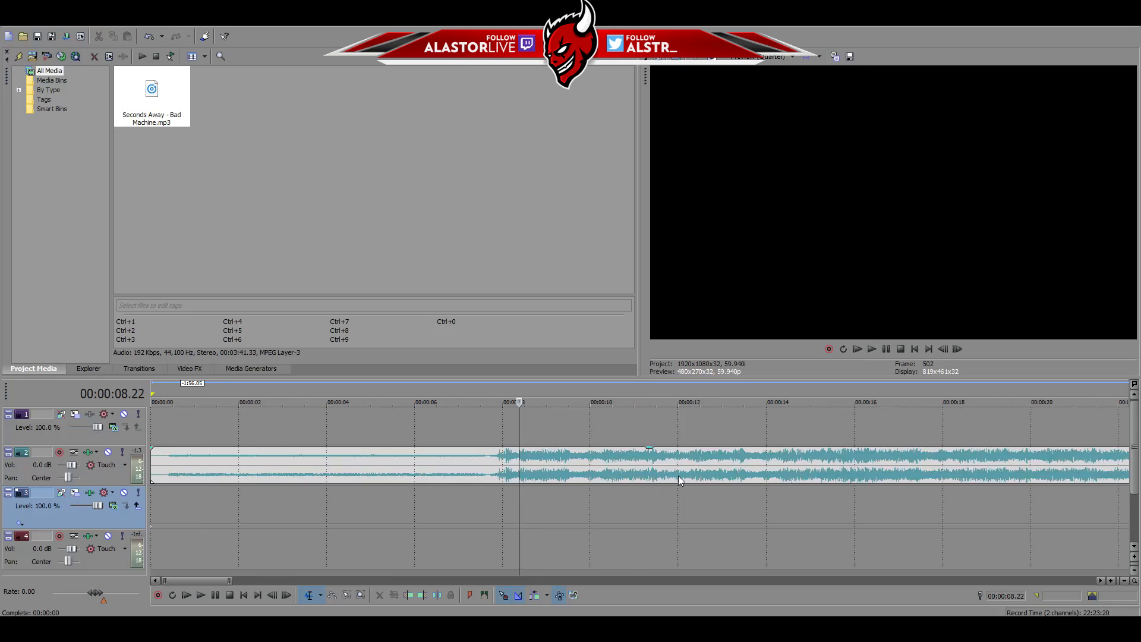
{"action": "key", "text": "m"}
{"action": "scroll", "coordinate": [678, 479], "scroll_direction": "down", "scroll_amount": 5}
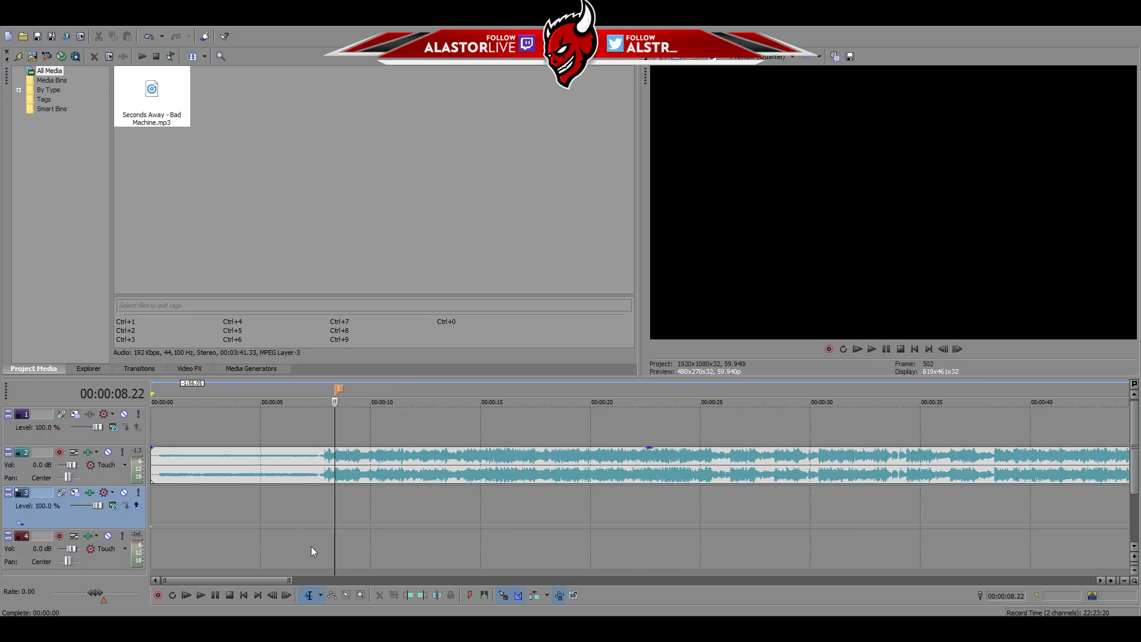
Add Arsnl - QHSF L96A1.mp4 to the lower video track, decline matching the project settings, and move it to the timeline's start
{"action": "key", "text": "alt+Tab"}
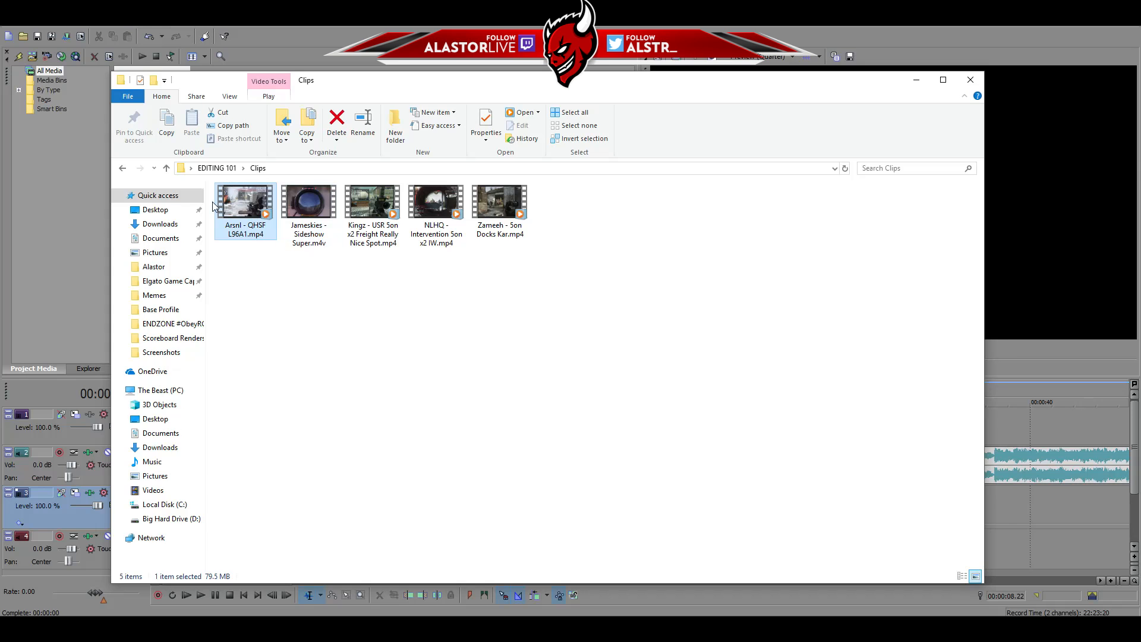
{"action": "left_click_drag", "start_coordinate": [229, 207], "coordinate": [1045, 510]}
{"action": "left_click", "coordinate": [671, 247]}
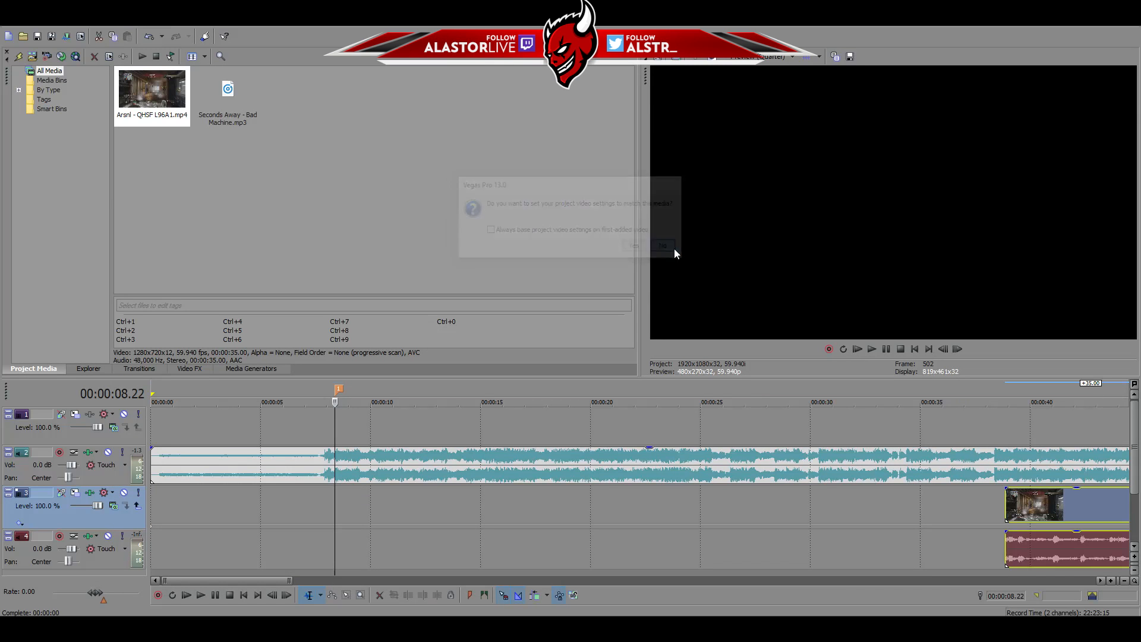
{"action": "left_click_drag", "start_coordinate": [1097, 499], "coordinate": [221, 499]}
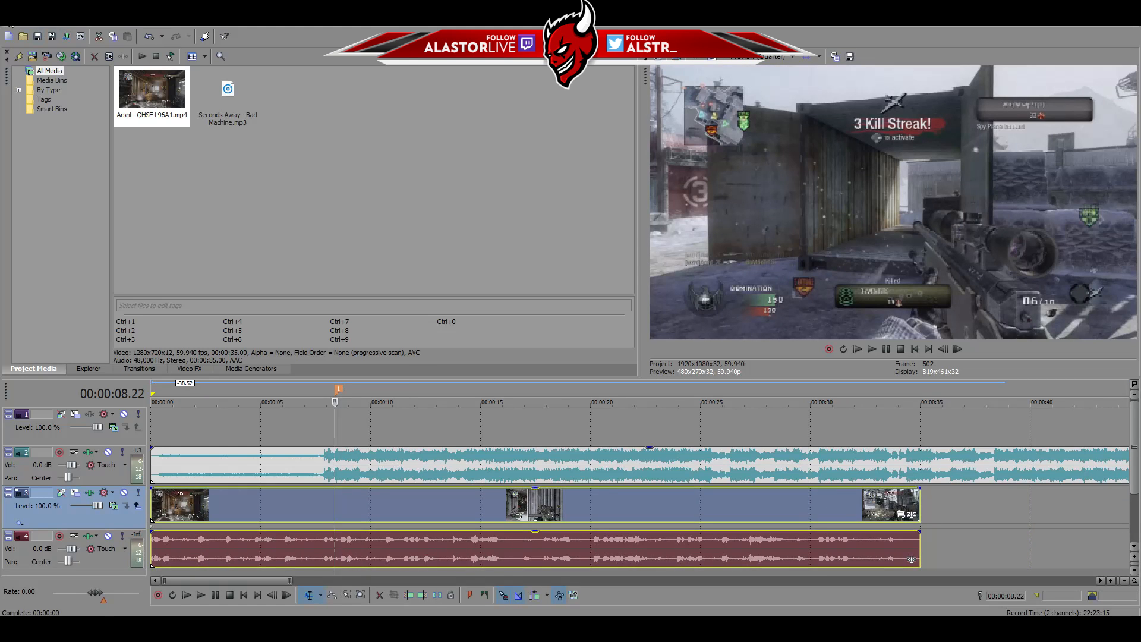
Review the video settings in Project Properties and close them without changes
{"action": "left_click", "coordinate": [11, 24]}
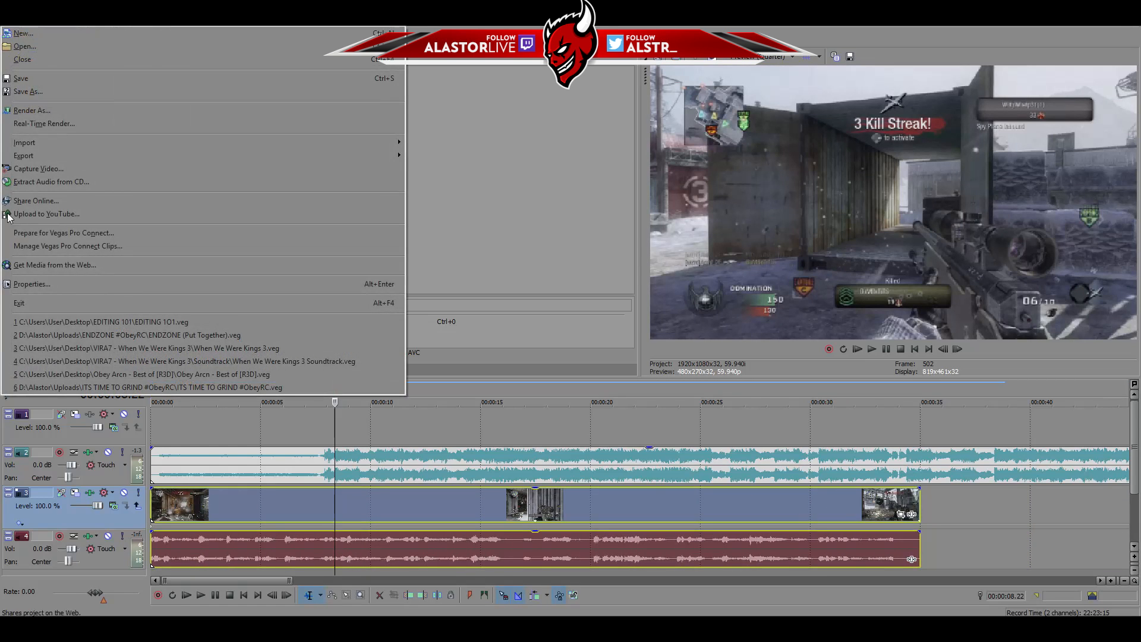
{"action": "left_click", "coordinate": [41, 285]}
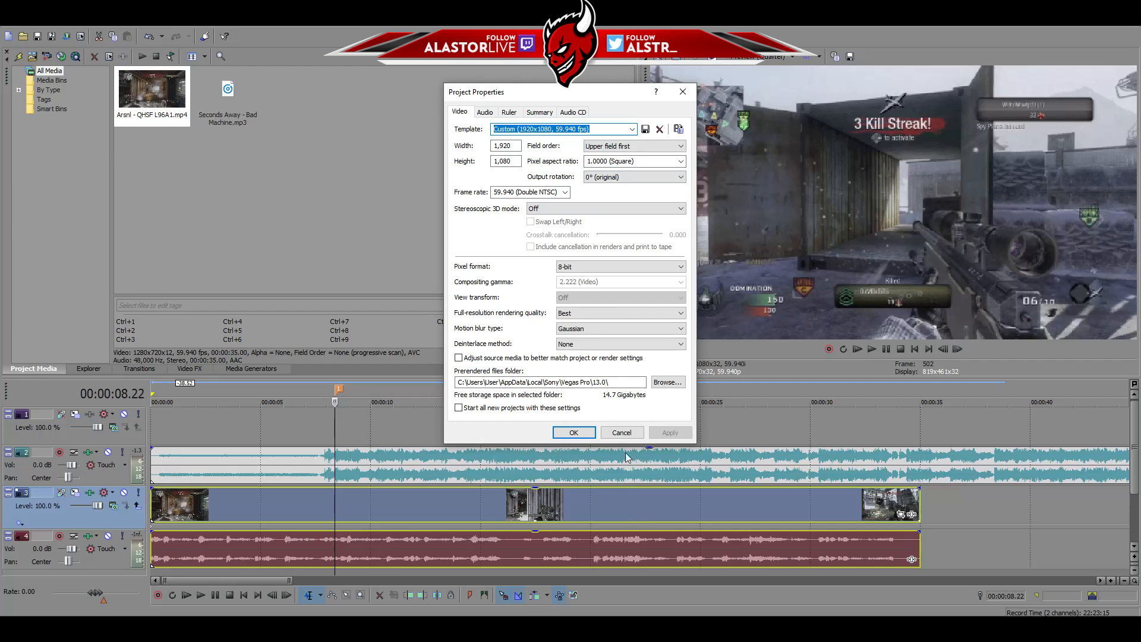
{"action": "left_click", "coordinate": [620, 433]}
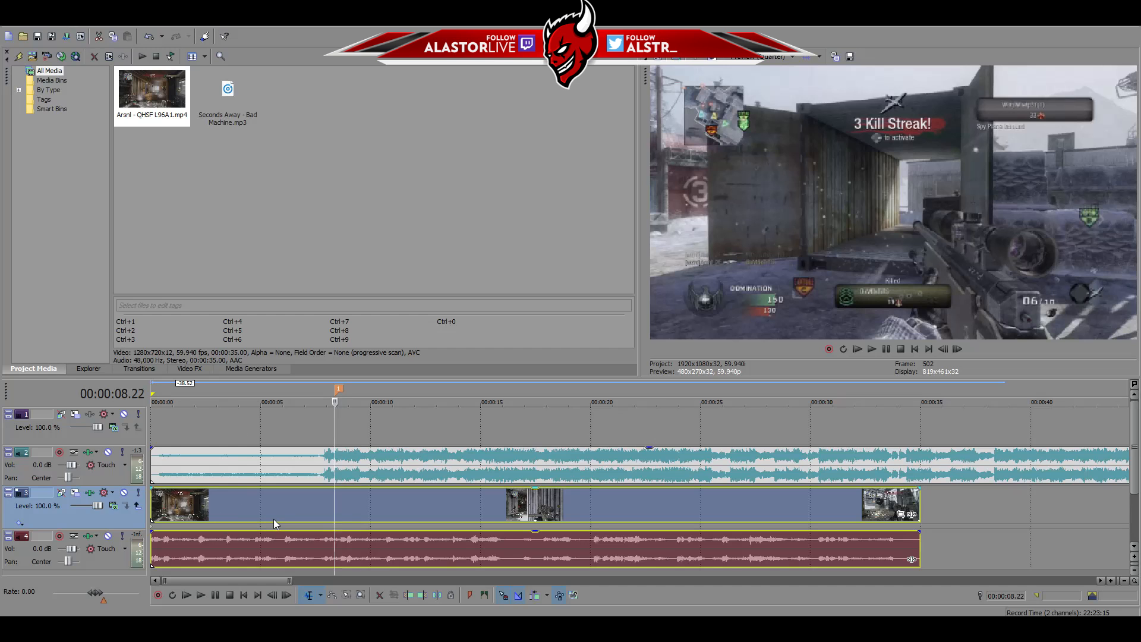
Scrub through the gameplay clip to find the kill that should be synced to the song
{"action": "scroll", "coordinate": [583, 547], "scroll_direction": "down", "scroll_amount": 5}
{"action": "scroll", "coordinate": [482, 524], "scroll_direction": "up", "scroll_amount": 1}
{"action": "scroll", "coordinate": [483, 524], "scroll_direction": "up", "scroll_amount": 2}
{"action": "left_click", "coordinate": [439, 515]}
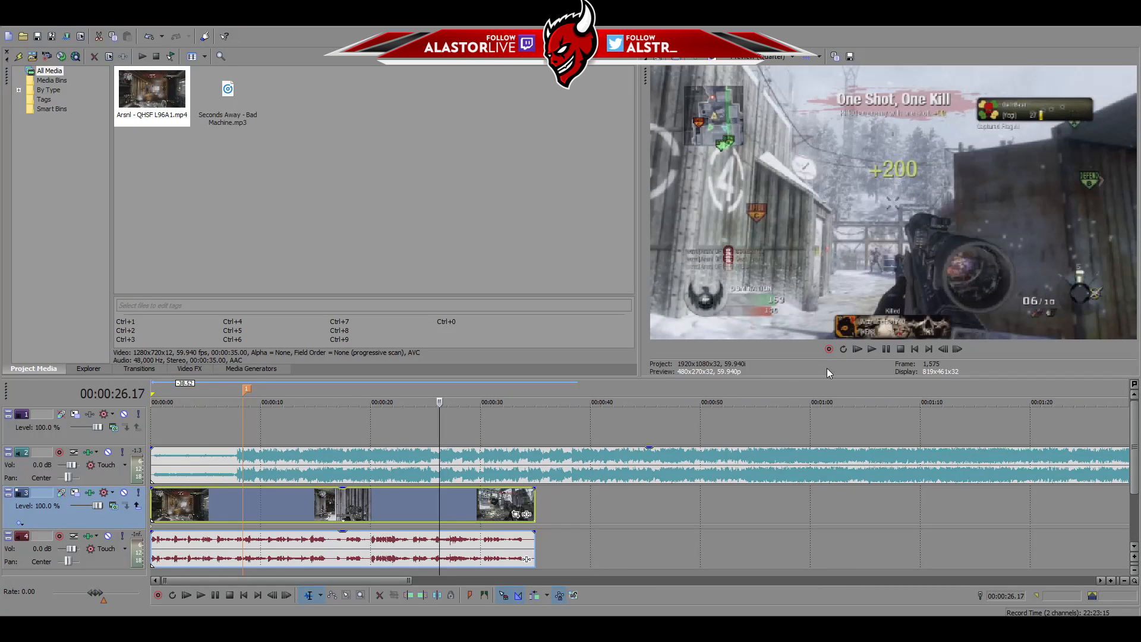
{"action": "left_click", "coordinate": [395, 507]}
{"action": "left_click", "coordinate": [378, 505]}
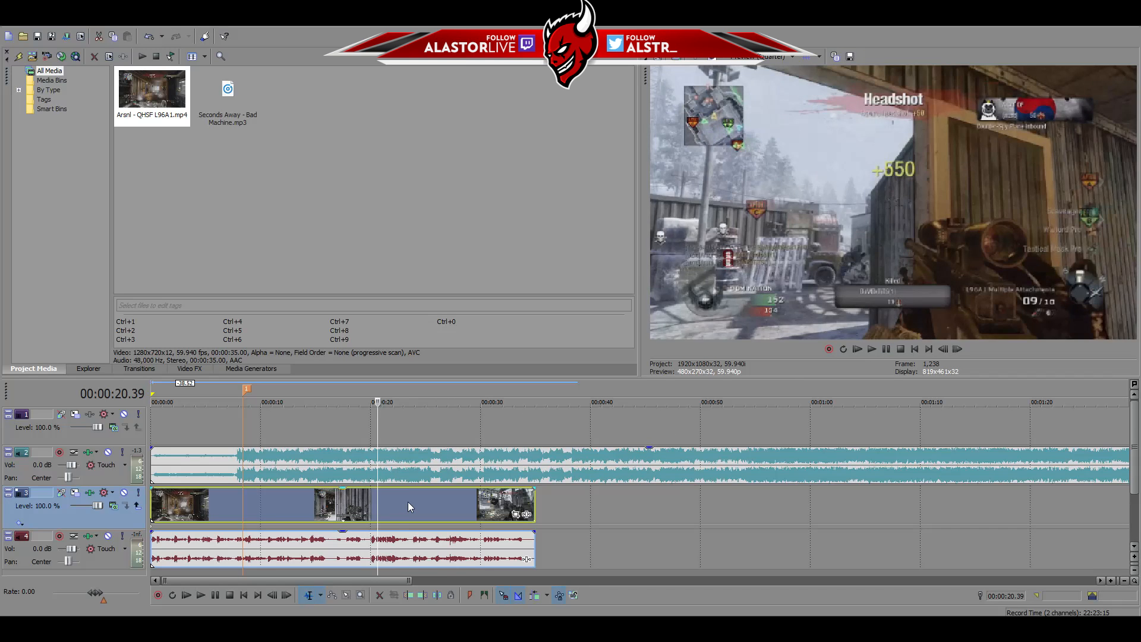
{"action": "left_click", "coordinate": [408, 503]}
{"action": "left_click", "coordinate": [430, 501]}
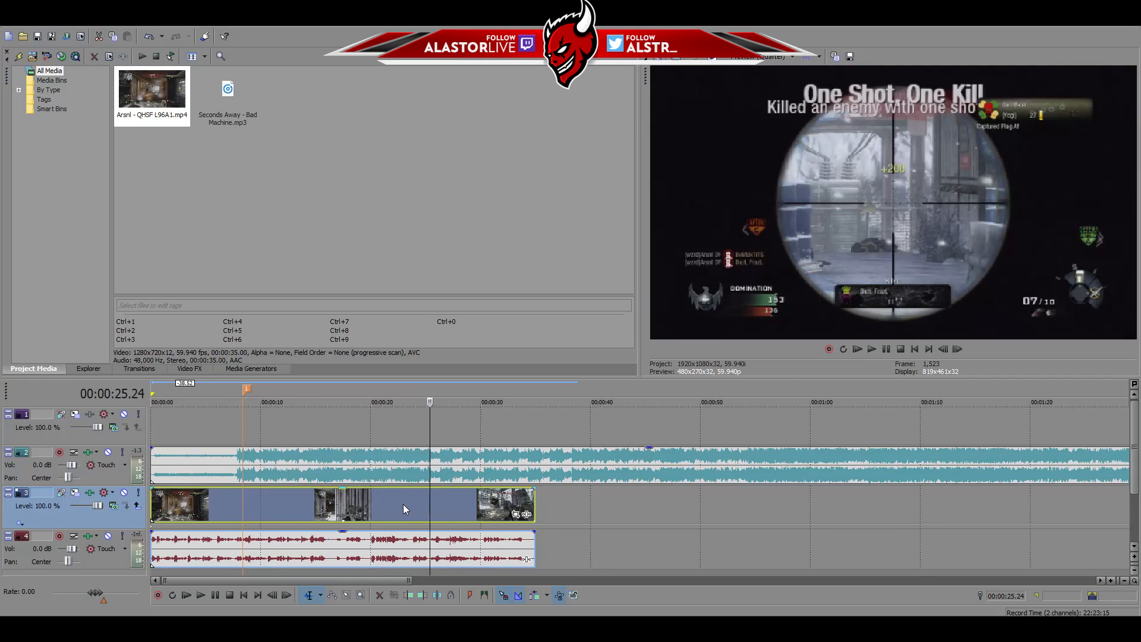
{"action": "left_click", "coordinate": [404, 504]}
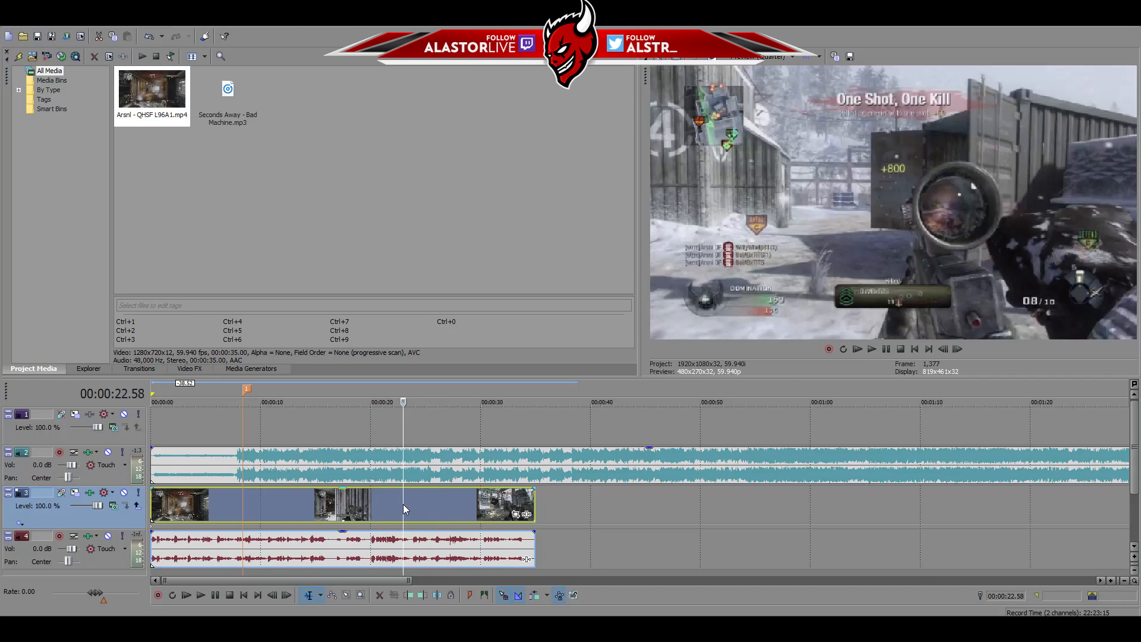
Mute the gameplay clip's audio track and play the clip, pausing just before the shot at 00:00:23.49
{"action": "left_click", "coordinate": [108, 536]}
{"action": "key", "text": "space"}
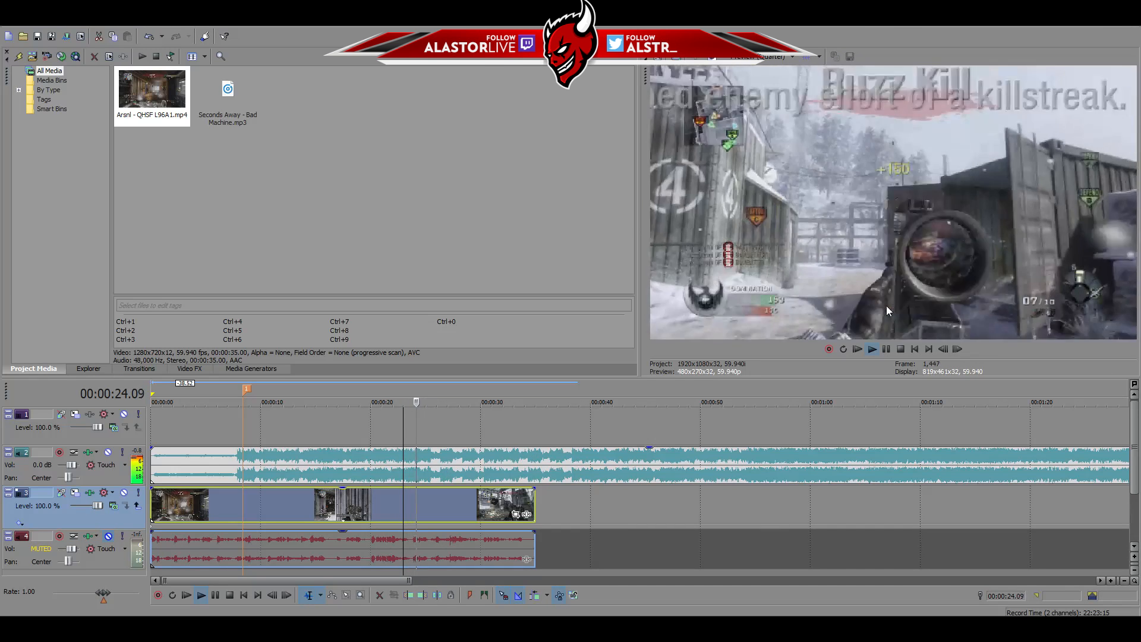
{"action": "left_click", "coordinate": [874, 347]}
{"action": "left_click", "coordinate": [888, 348]}
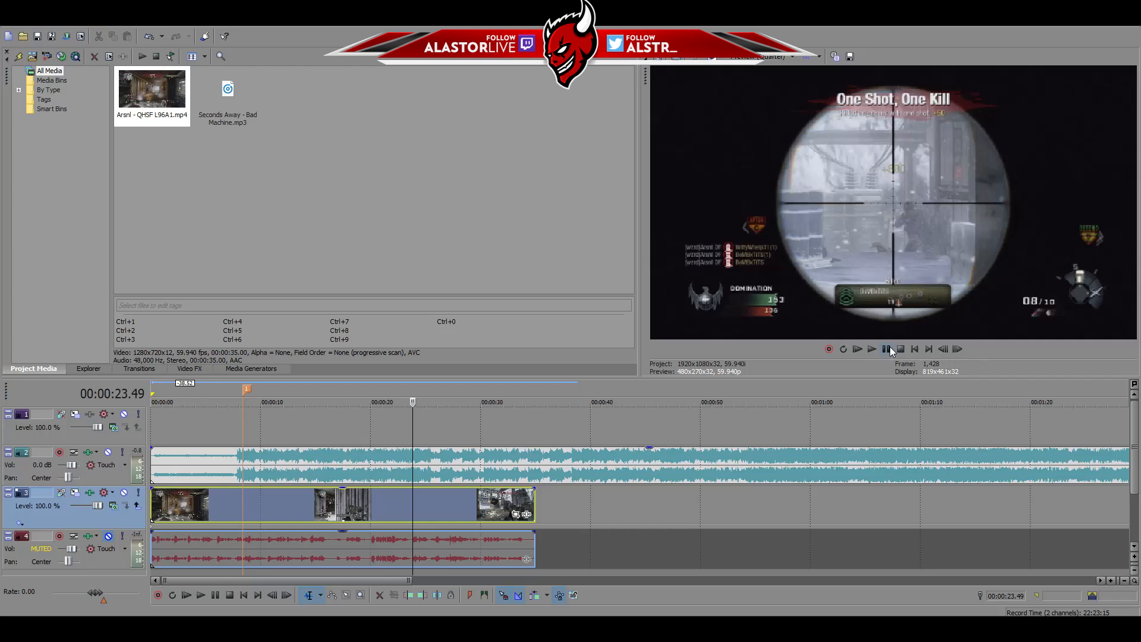
Step frame by frame to the shot at 00:00:23.56 and split the gameplay clip there
{"action": "left_click", "coordinate": [960, 351]}
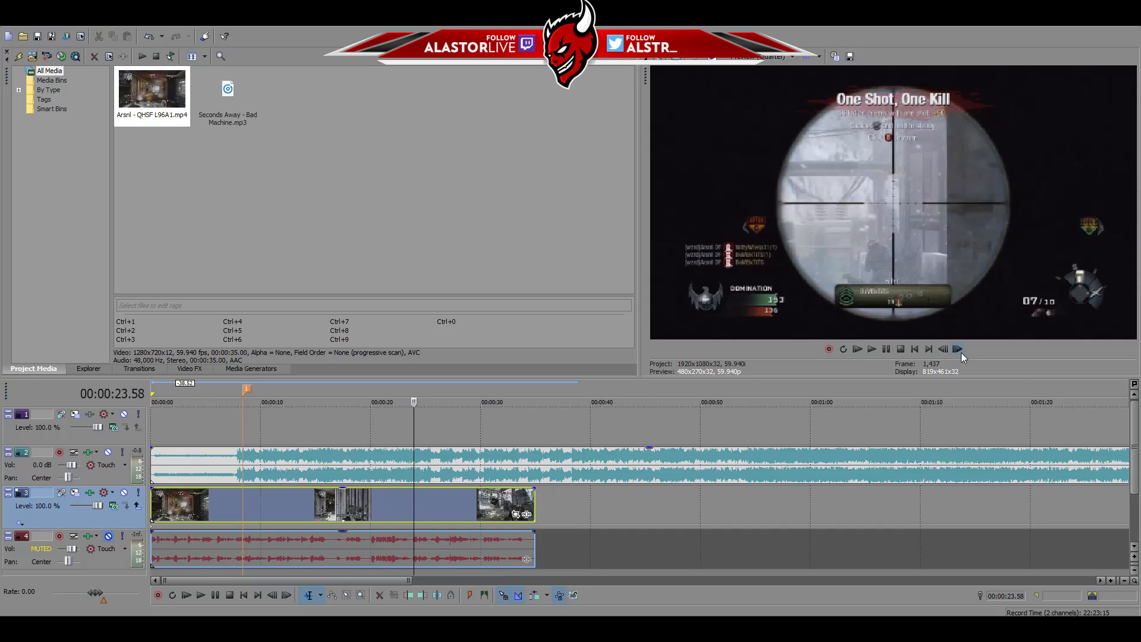
{"action": "left_click", "coordinate": [943, 351]}
{"action": "left_click", "coordinate": [942, 350]}
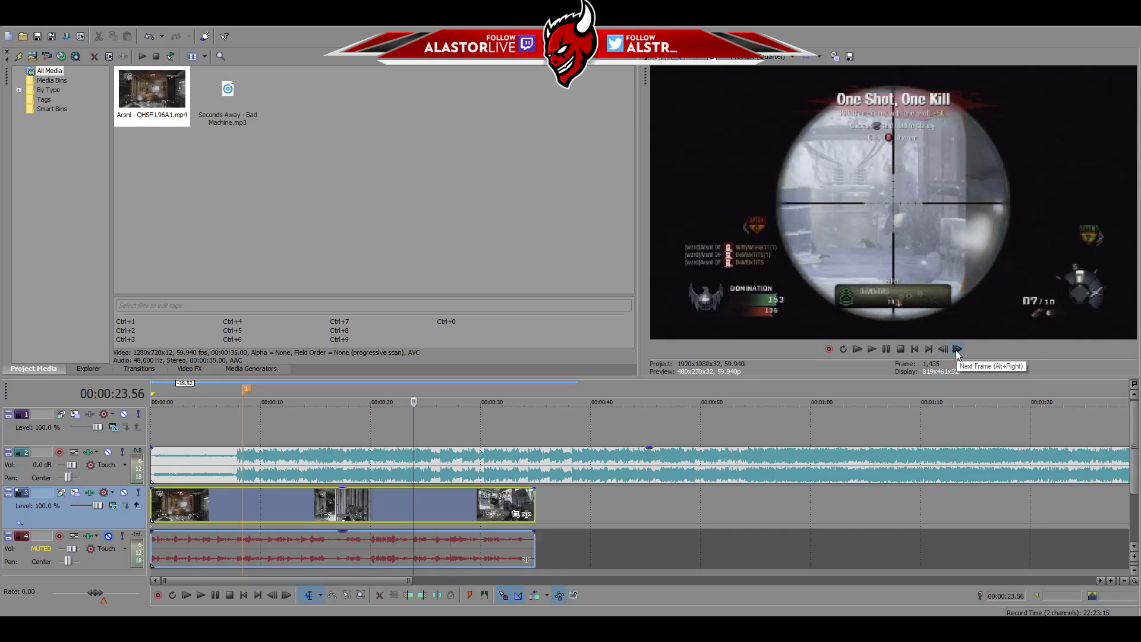
{"action": "left_click", "coordinate": [942, 350]}
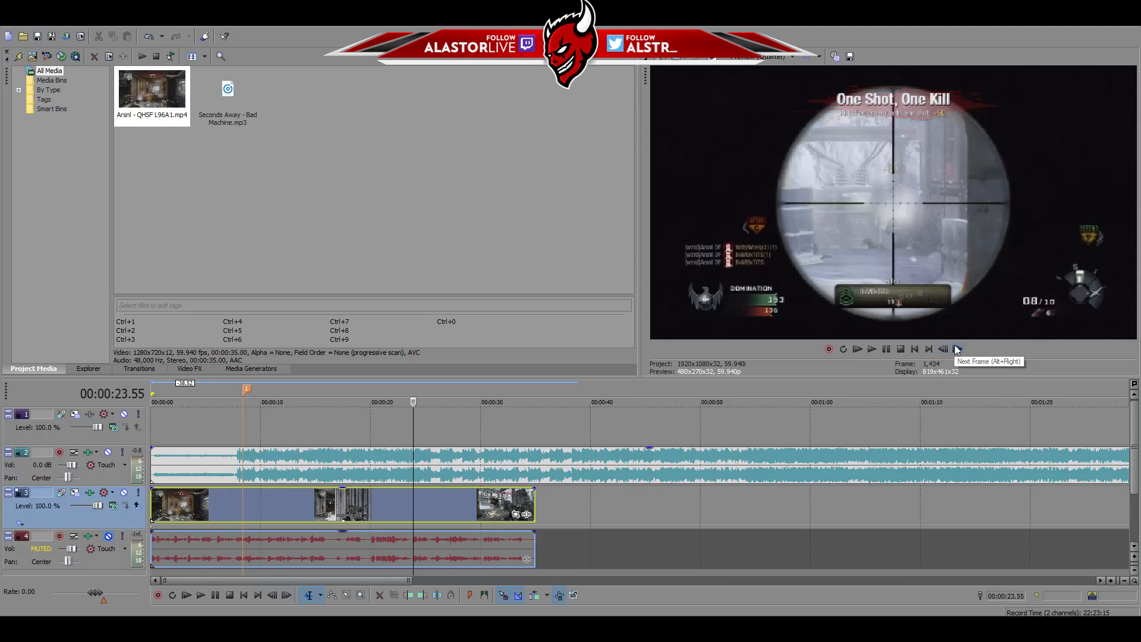
{"action": "left_click", "coordinate": [957, 349]}
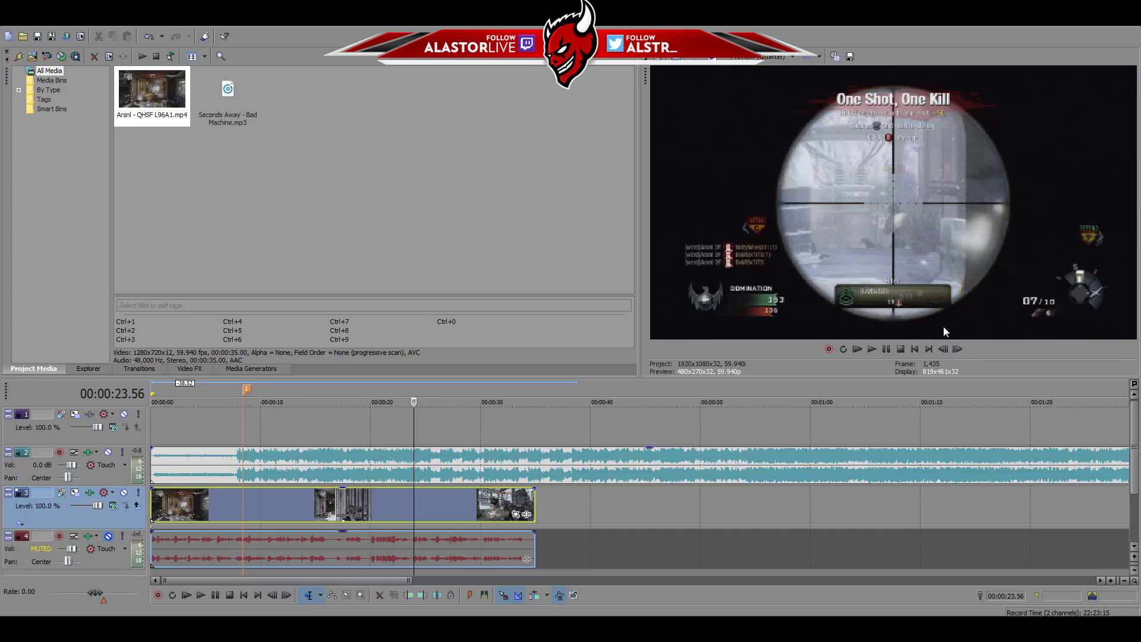
{"action": "left_click", "coordinate": [943, 349]}
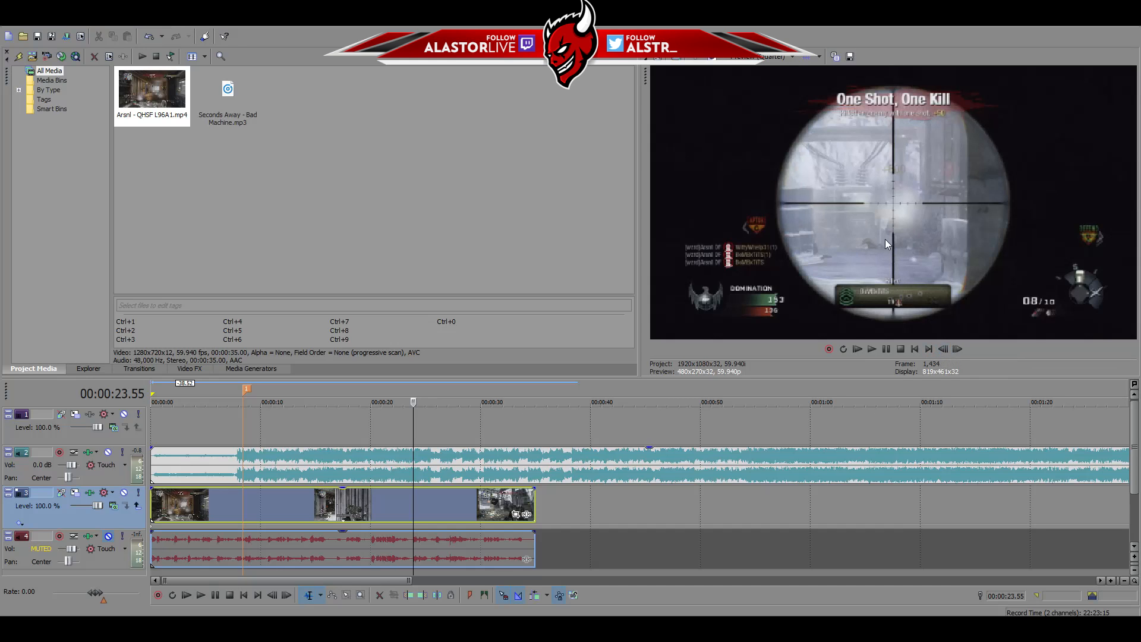
{"action": "left_click", "coordinate": [960, 349]}
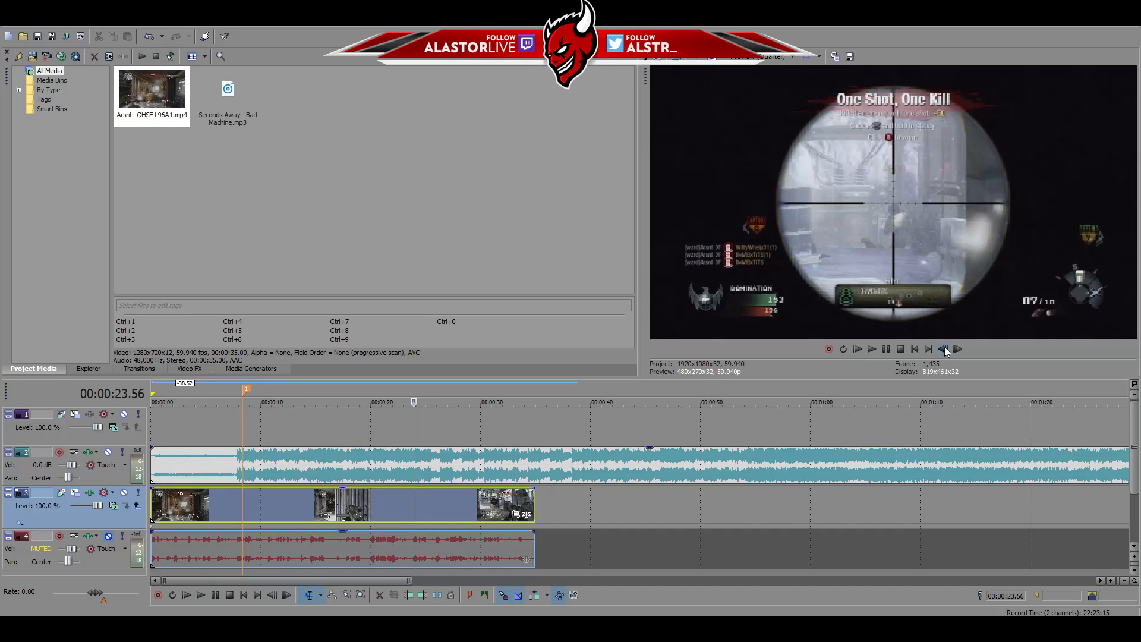
{"action": "key", "text": "s"}
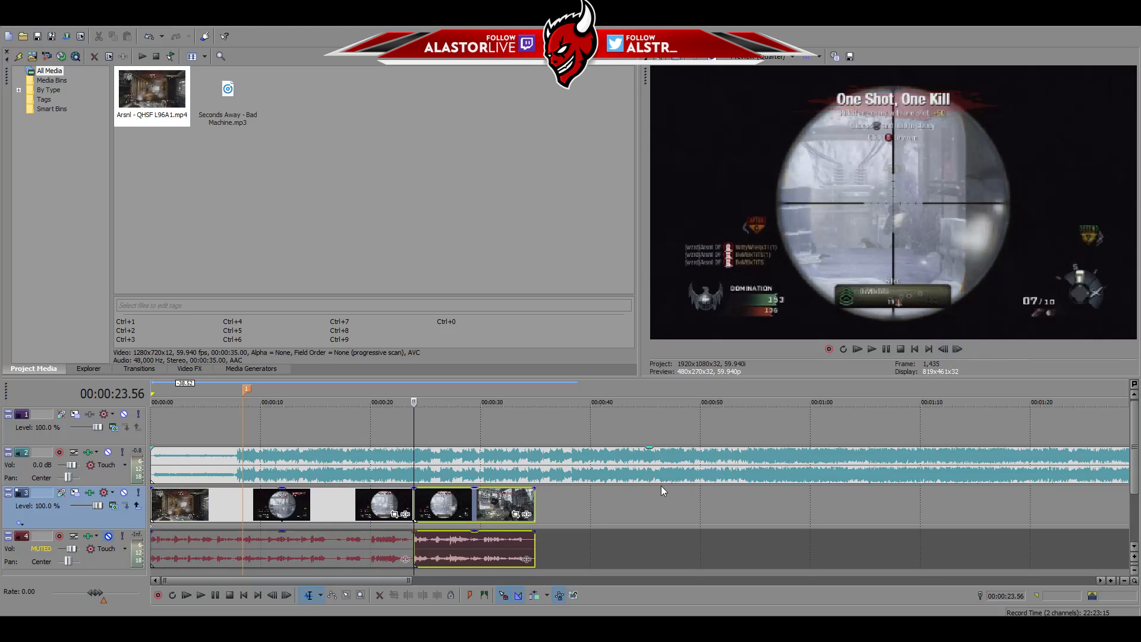
Align the split between the two clip pieces with the marker and trim the first piece to begin at the timeline's start
{"action": "scroll", "coordinate": [256, 516], "scroll_direction": "down", "scroll_amount": 3}
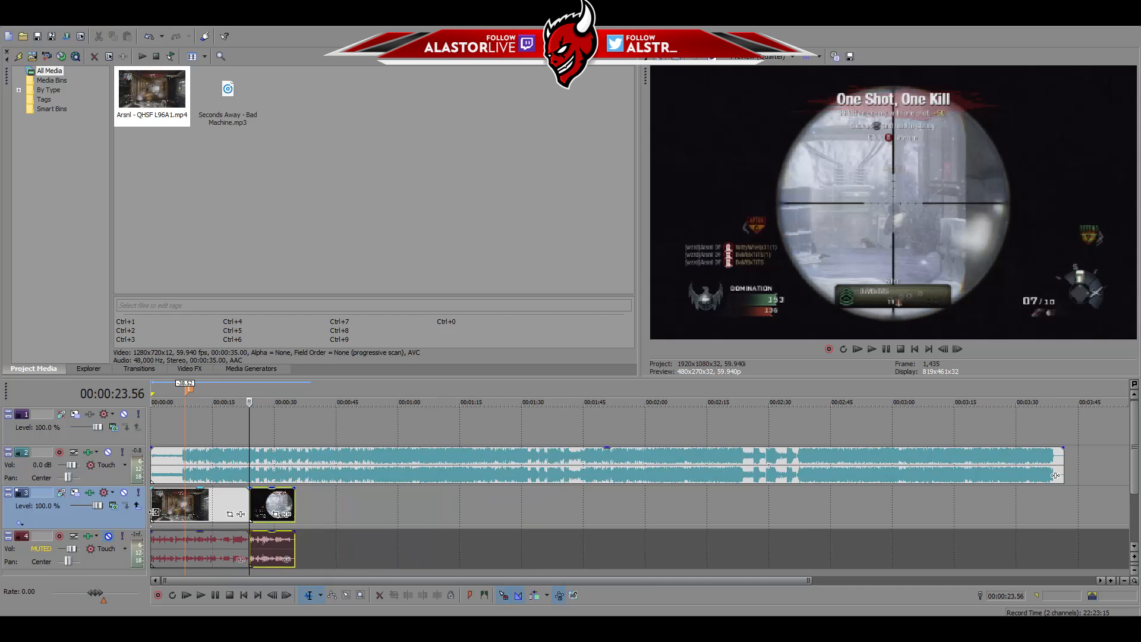
{"action": "mouse_move", "coordinate": [153, 510]}
{"action": "left_mouse_down"}
{"action": "mouse_move", "coordinate": [230, 515]}
{"action": "mouse_move", "coordinate": [175, 505]}
{"action": "left_mouse_up"}
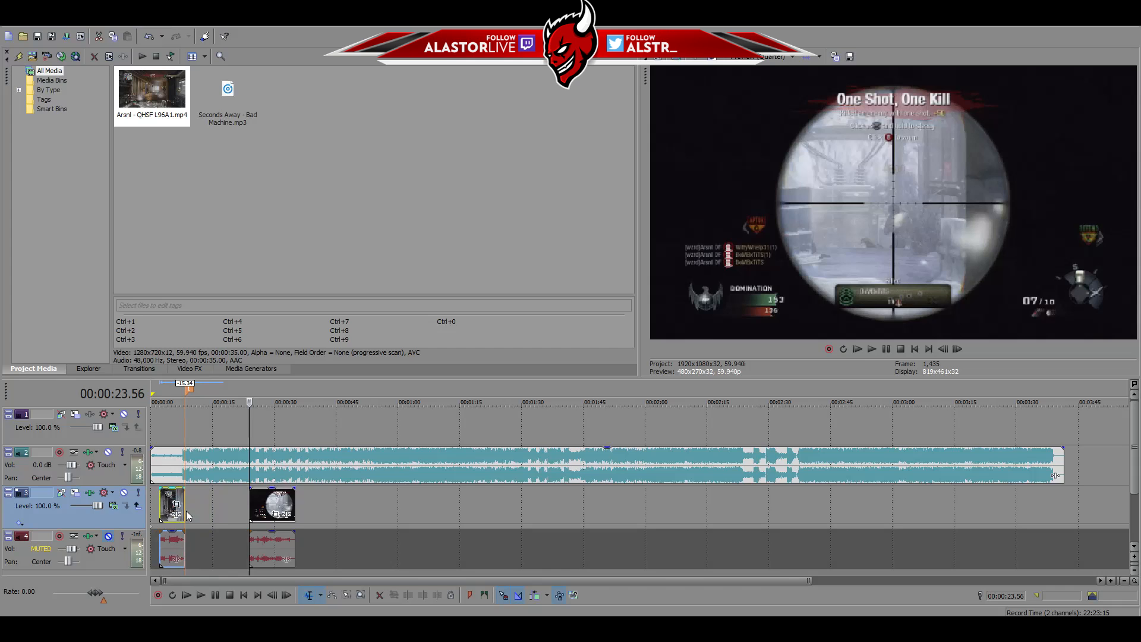
{"action": "left_click_drag", "start_coordinate": [262, 502], "coordinate": [151, 503]}
{"action": "left_click", "coordinate": [161, 503]}
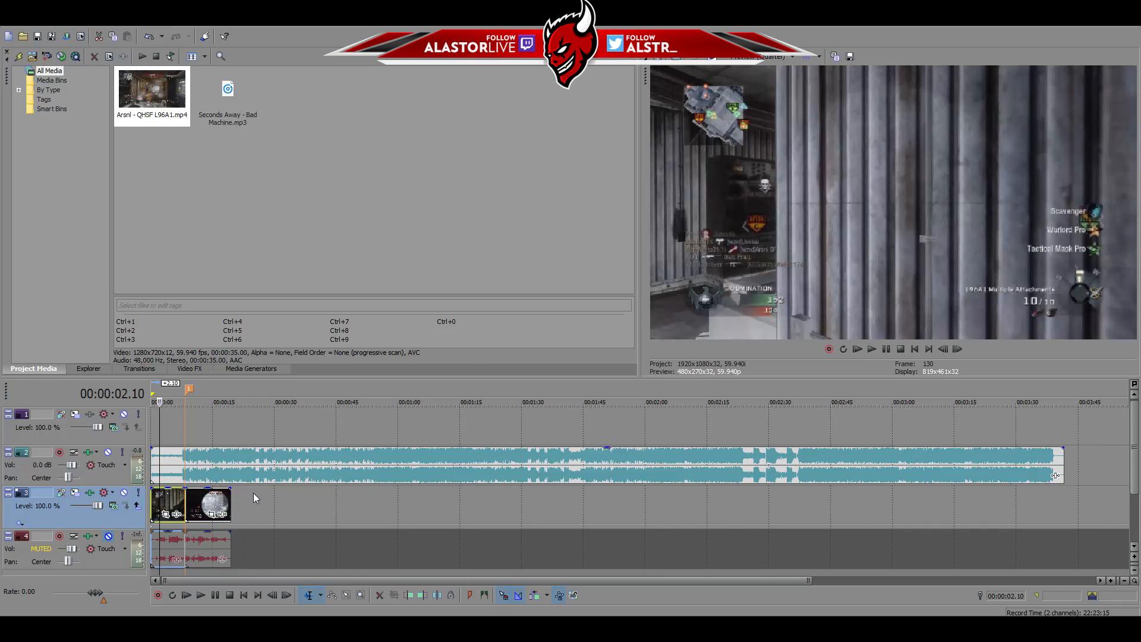
Add a Composite Level envelope to the gameplay video track
{"action": "right_click", "coordinate": [326, 511]}
{"action": "mouse_move", "coordinate": [410, 438]}
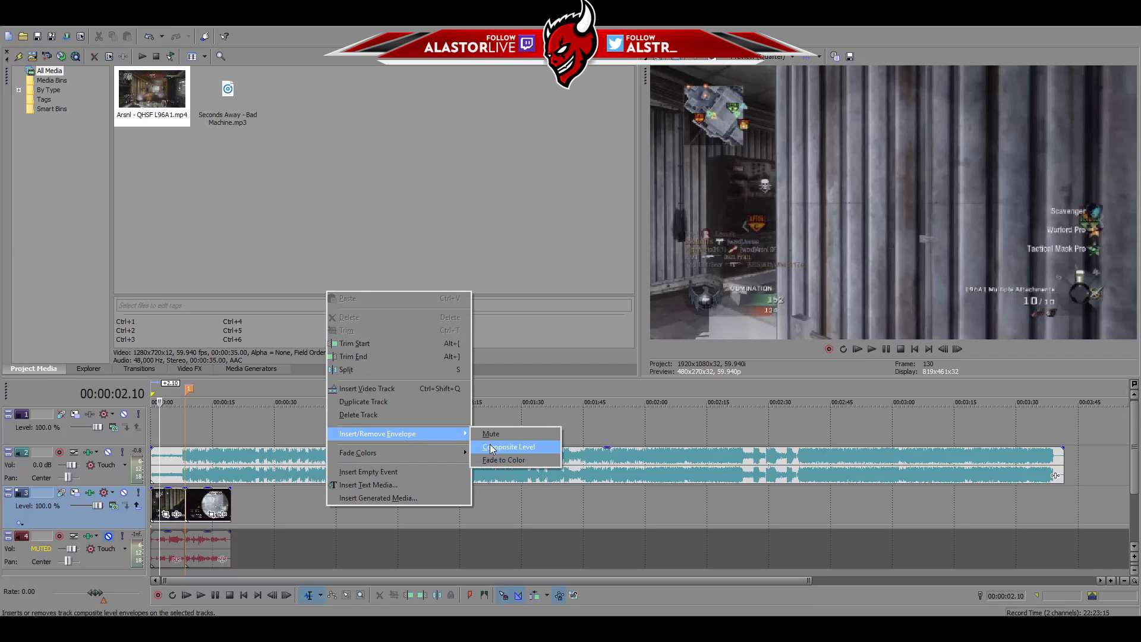
{"action": "left_click", "coordinate": [535, 448]}
{"action": "left_click", "coordinate": [173, 493]}
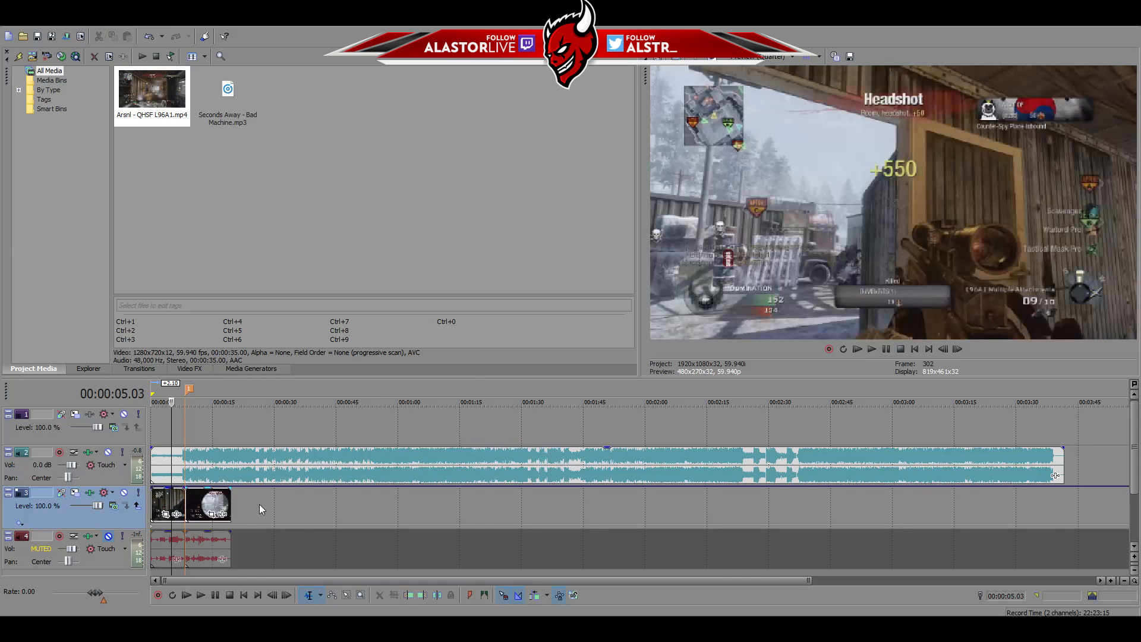
{"action": "scroll", "coordinate": [425, 503], "scroll_direction": "up", "scroll_amount": 4}
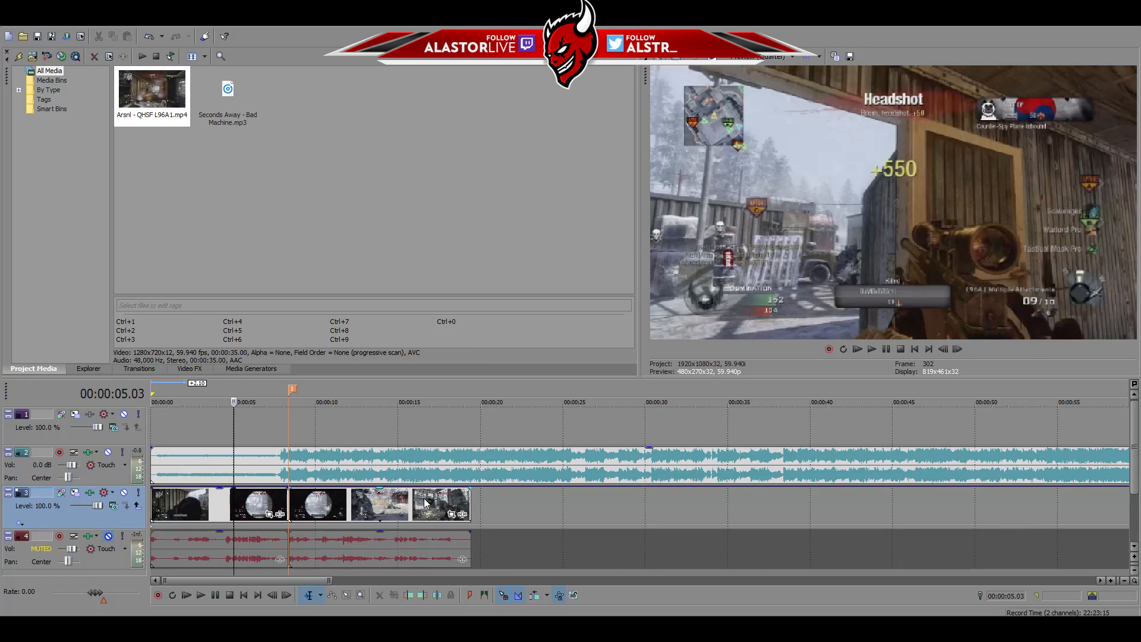
Add a fade-in of about 5 seconds at the start of the first gameplay piece
{"action": "left_click", "coordinate": [153, 493]}
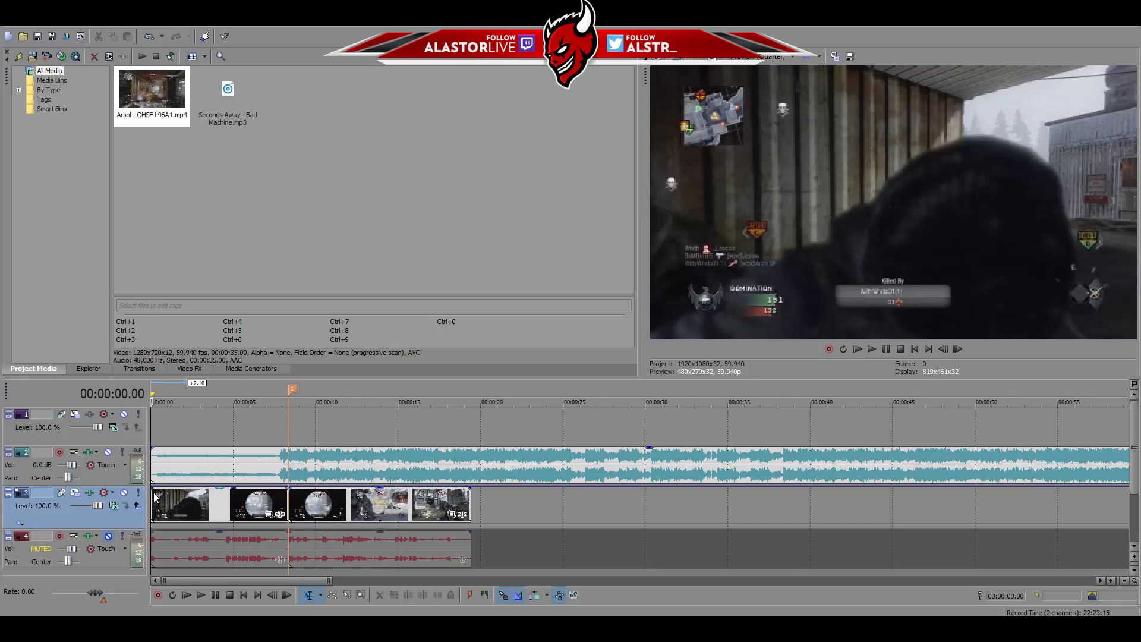
{"action": "mouse_move", "coordinate": [151, 490]}
{"action": "left_mouse_down"}
{"action": "mouse_move", "coordinate": [240, 493]}
{"action": "mouse_move", "coordinate": [139, 507]}
{"action": "left_mouse_up"}
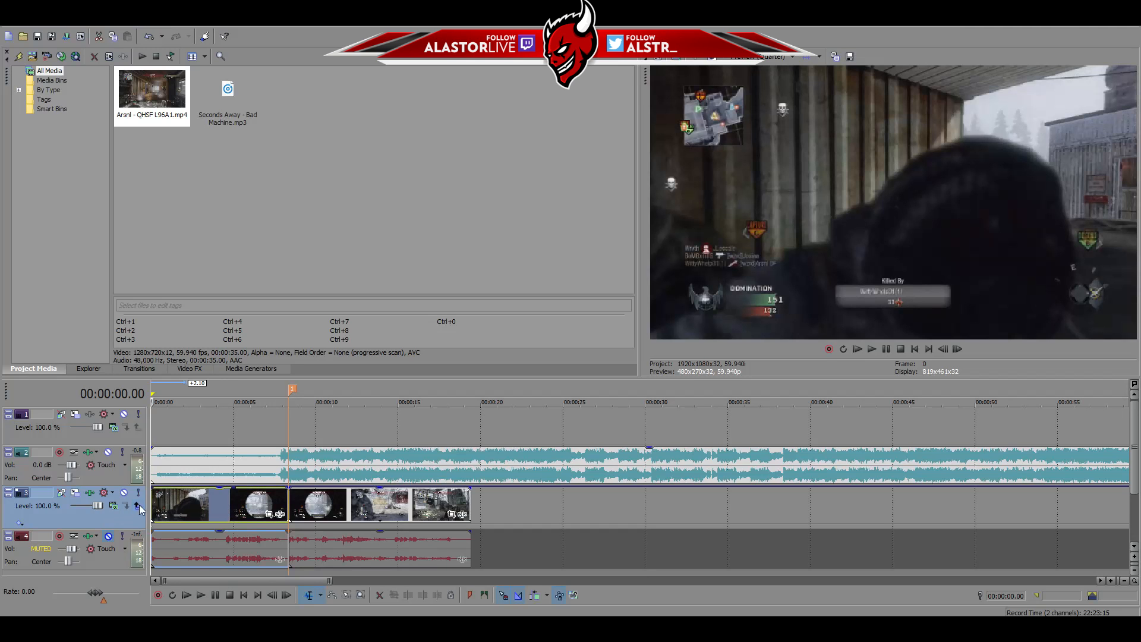
{"action": "right_click", "coordinate": [583, 511]}
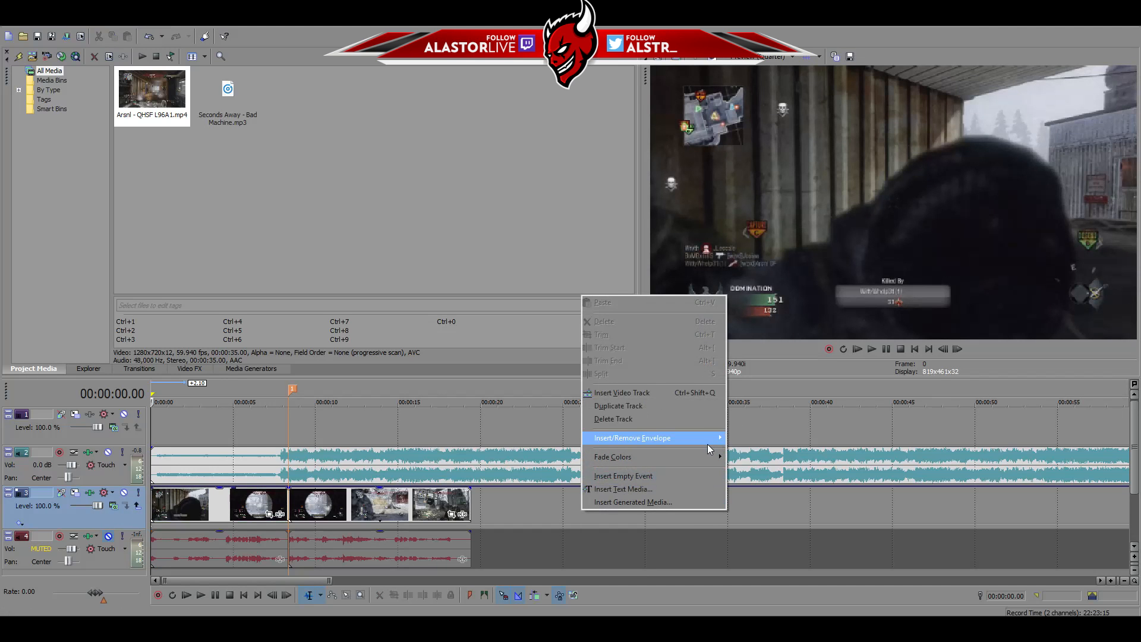
{"action": "mouse_move", "coordinate": [709, 441]}
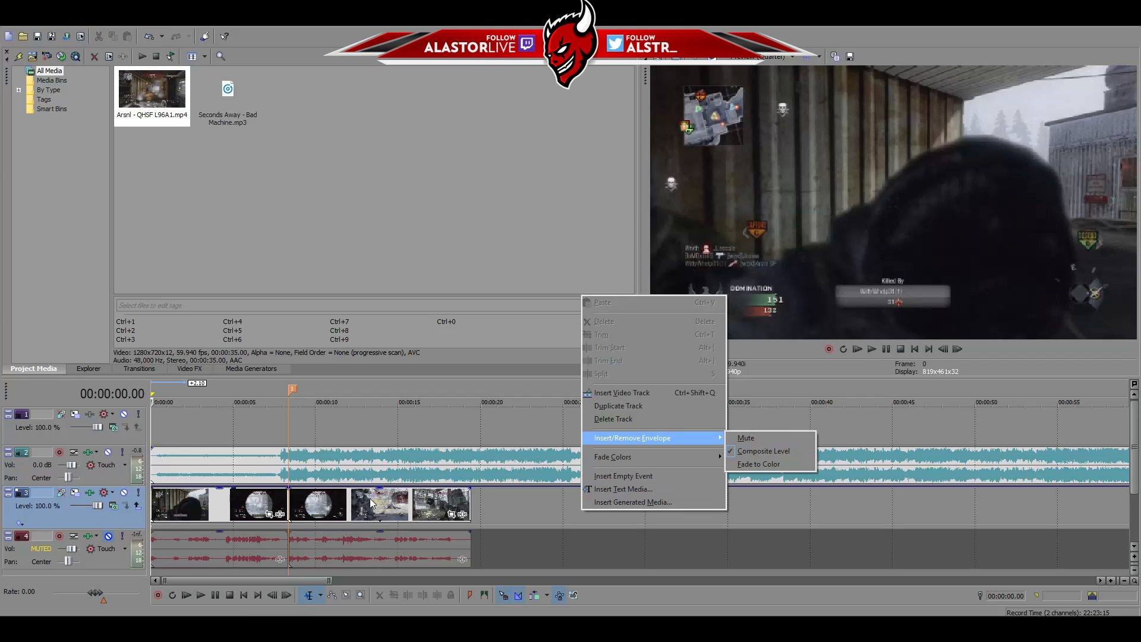
{"action": "left_click", "coordinate": [187, 489]}
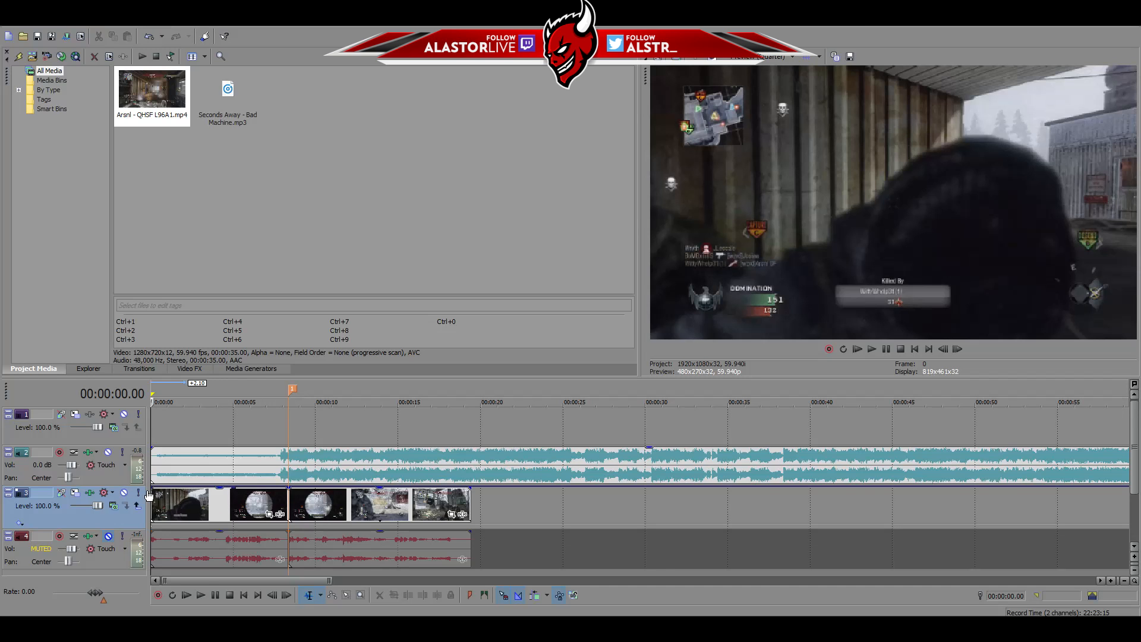
{"action": "left_click_drag", "start_coordinate": [153, 489], "coordinate": [178, 432]}
{"action": "mouse_move", "coordinate": [154, 489]}
{"action": "left_mouse_down"}
{"action": "mouse_move", "coordinate": [133, 489]}
{"action": "mouse_move", "coordinate": [143, 501]}
{"action": "left_mouse_up"}
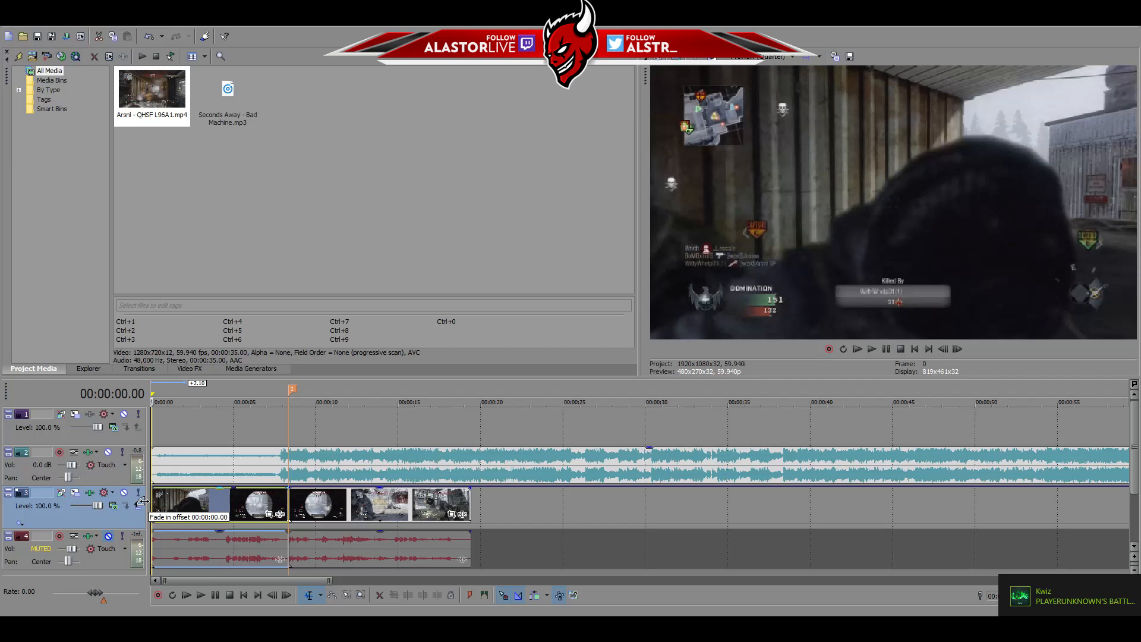
{"action": "left_click_drag", "start_coordinate": [143, 501], "coordinate": [143, 543]}
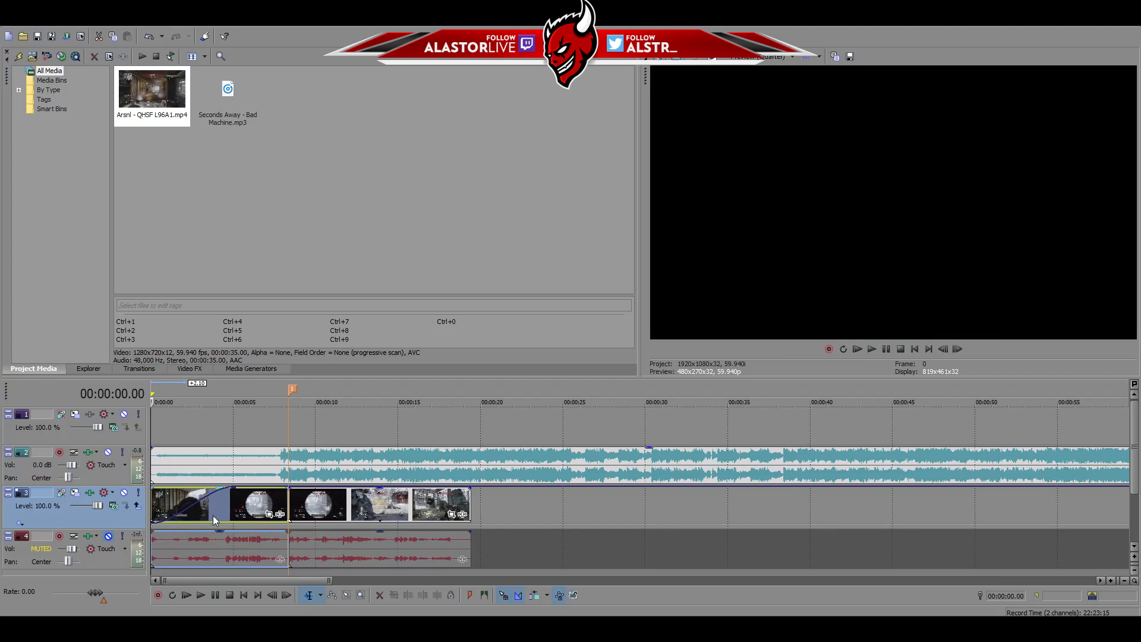
Play the edit from the timeline's start to review the fade-in and the shot synced at the marker
{"action": "left_click", "coordinate": [220, 502]}
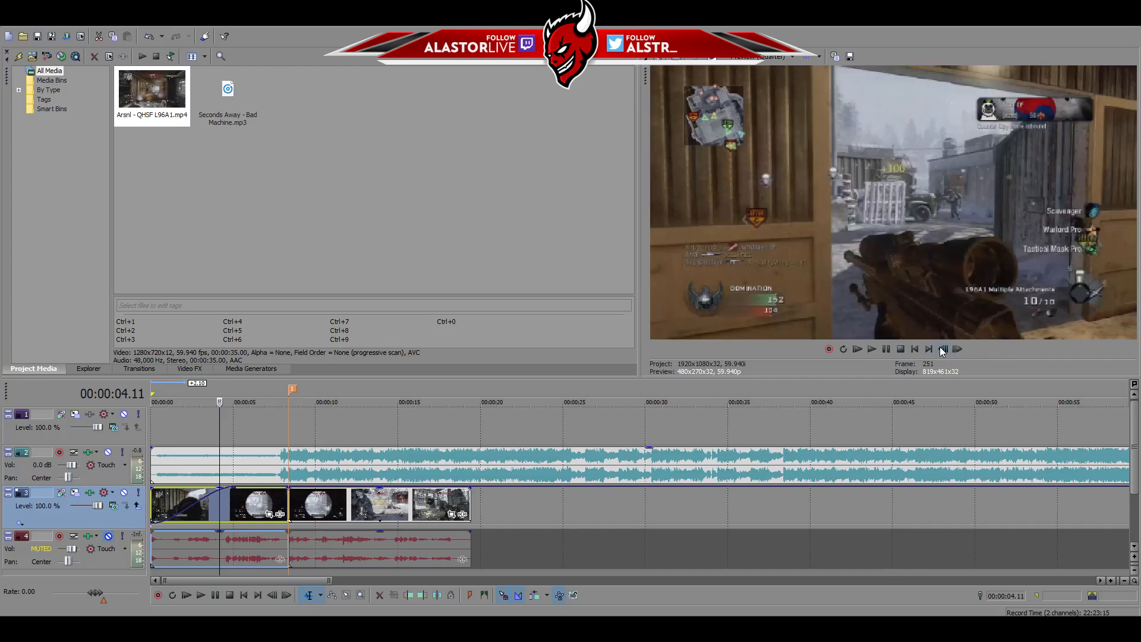
{"action": "left_click", "coordinate": [922, 347]}
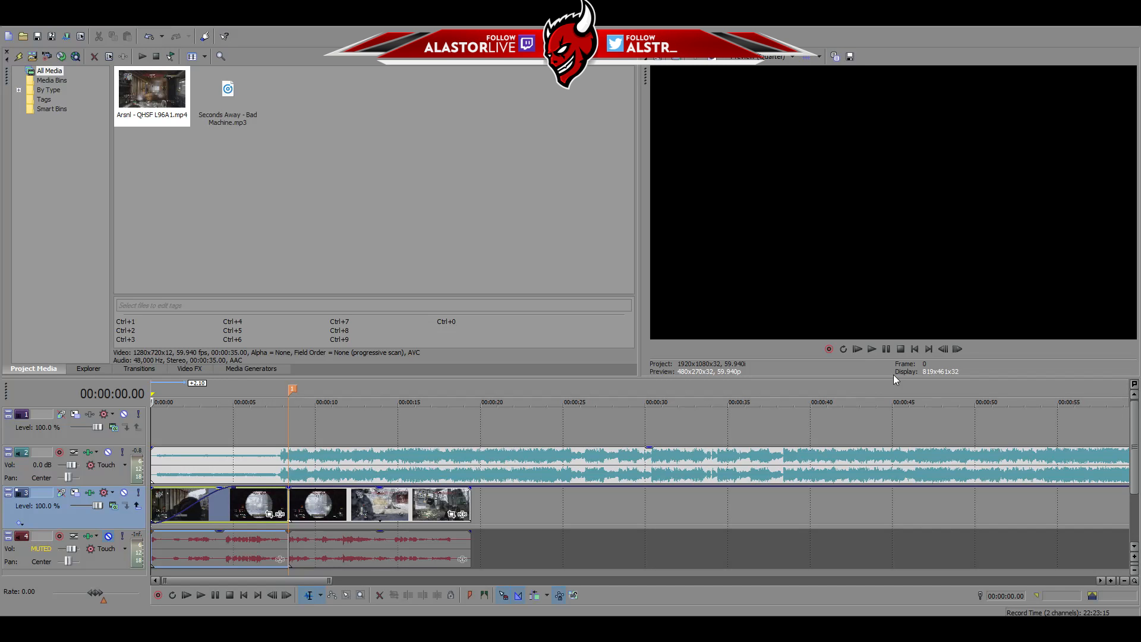
{"action": "left_click", "coordinate": [872, 349]}
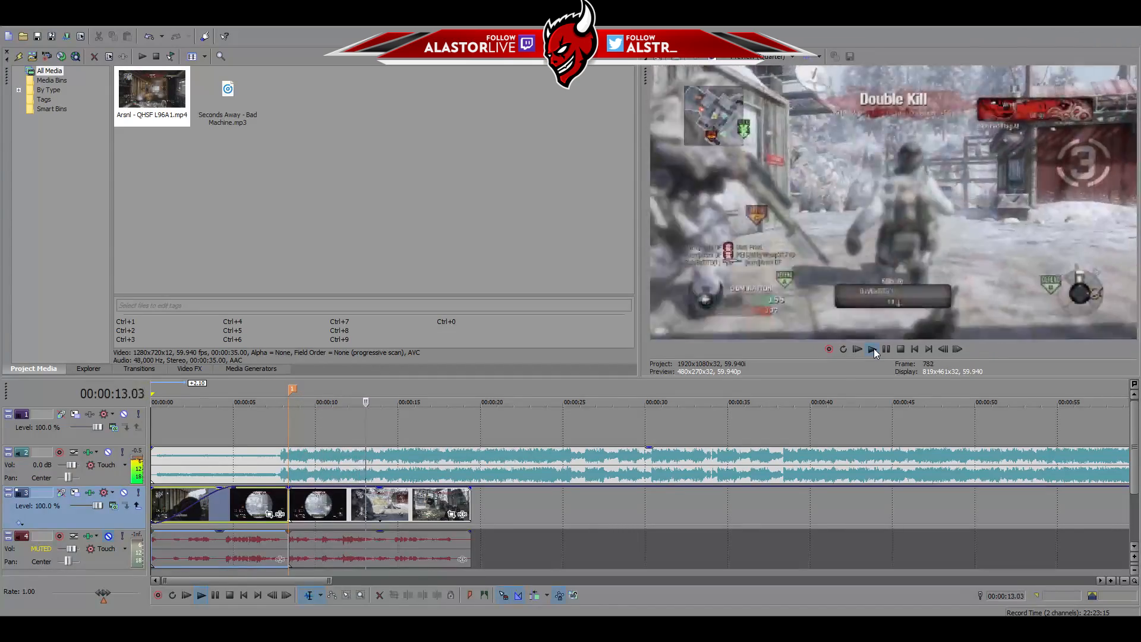
{"action": "key", "text": "space"}
Play the gameplay piece after the marker to find its next shot, pausing just before it at 00:00:10.17
{"action": "left_click", "coordinate": [325, 501]}
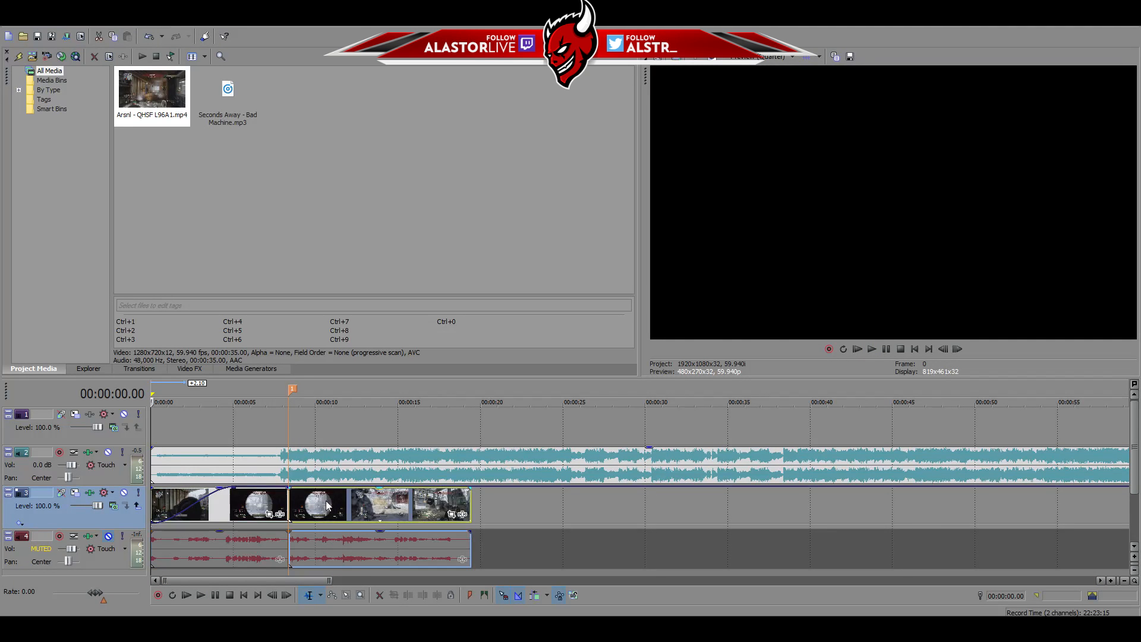
{"action": "left_click", "coordinate": [944, 349]}
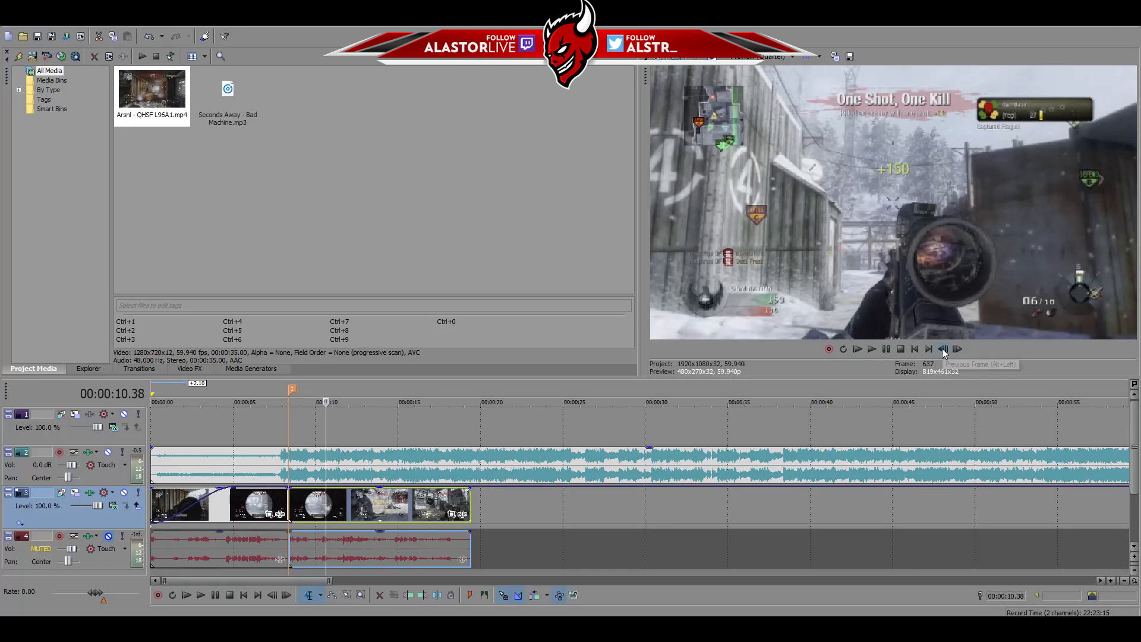
{"action": "left_click", "coordinate": [945, 349]}
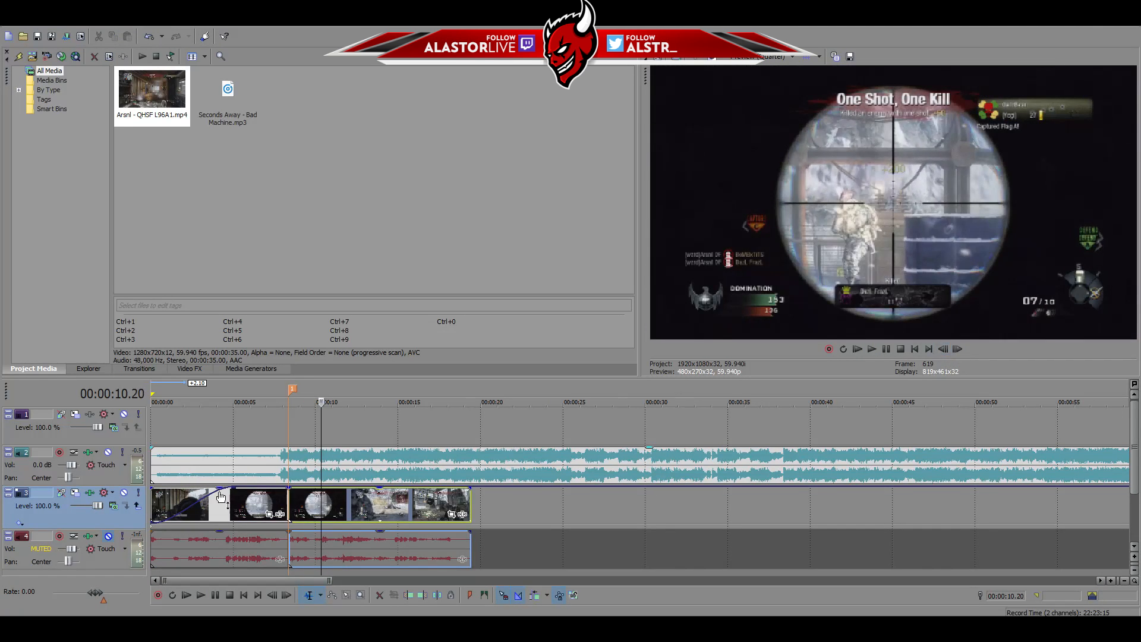
{"action": "left_click", "coordinate": [290, 497]}
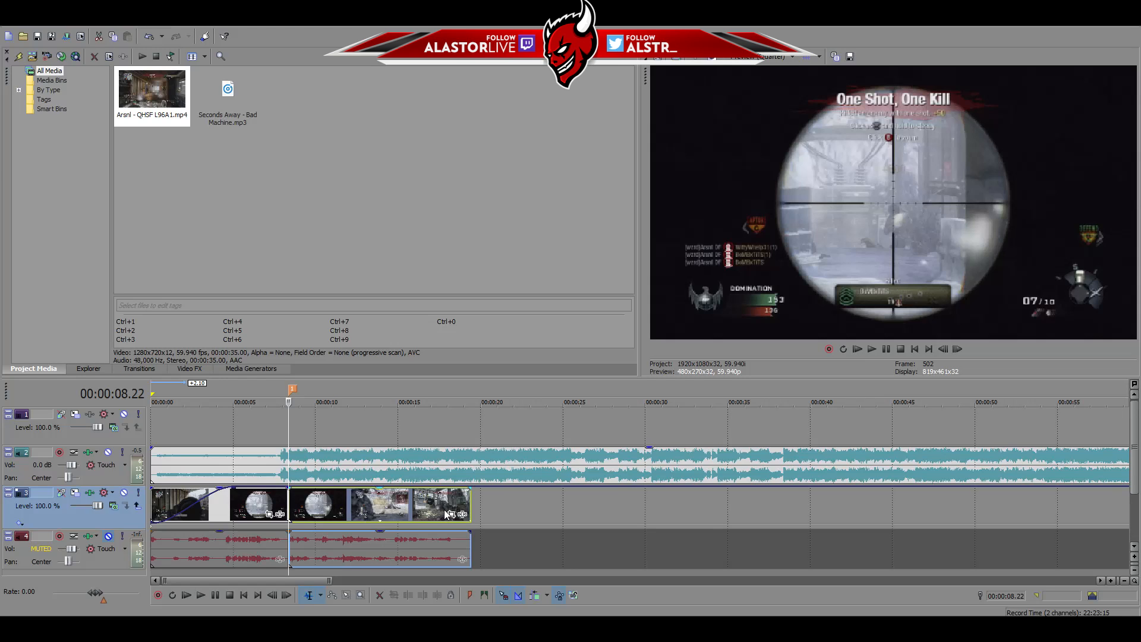
{"action": "key", "text": "space"}
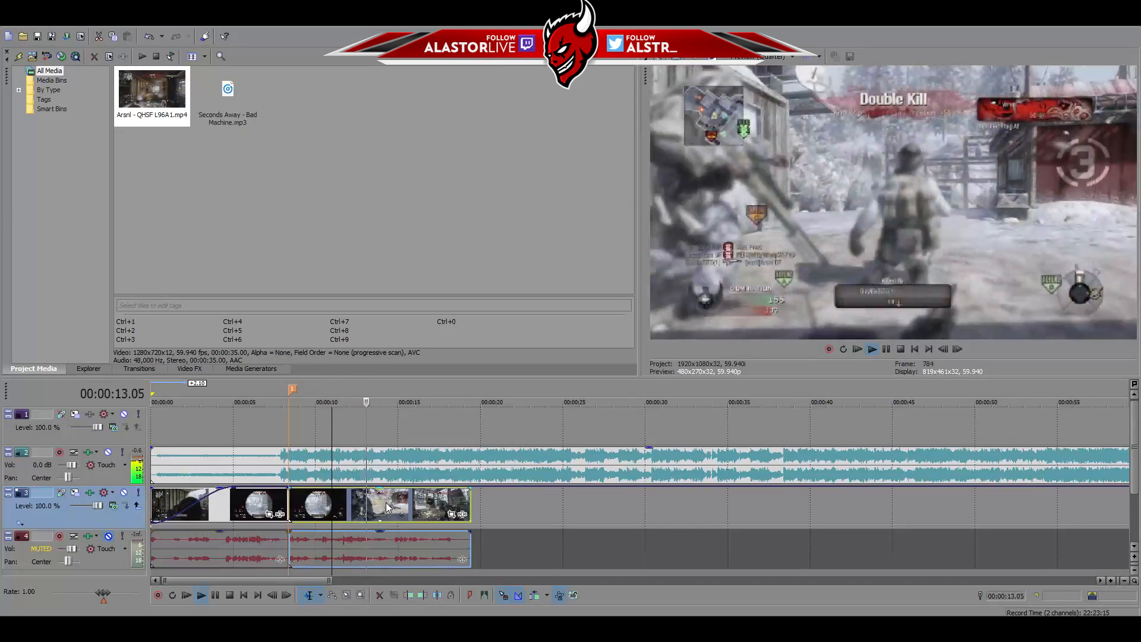
{"action": "key", "text": "space"}
{"action": "left_click", "coordinate": [318, 519]}
{"action": "scroll", "coordinate": [321, 511], "scroll_direction": "up", "scroll_amount": 3}
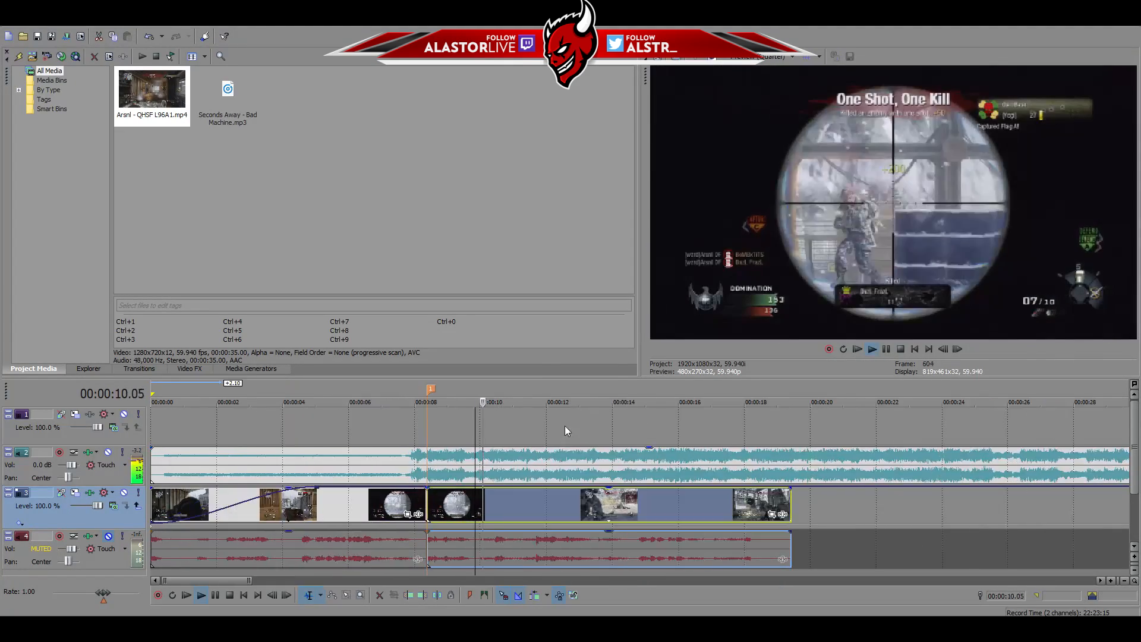
{"action": "key", "text": "space"}
{"action": "left_click", "coordinate": [886, 349]}
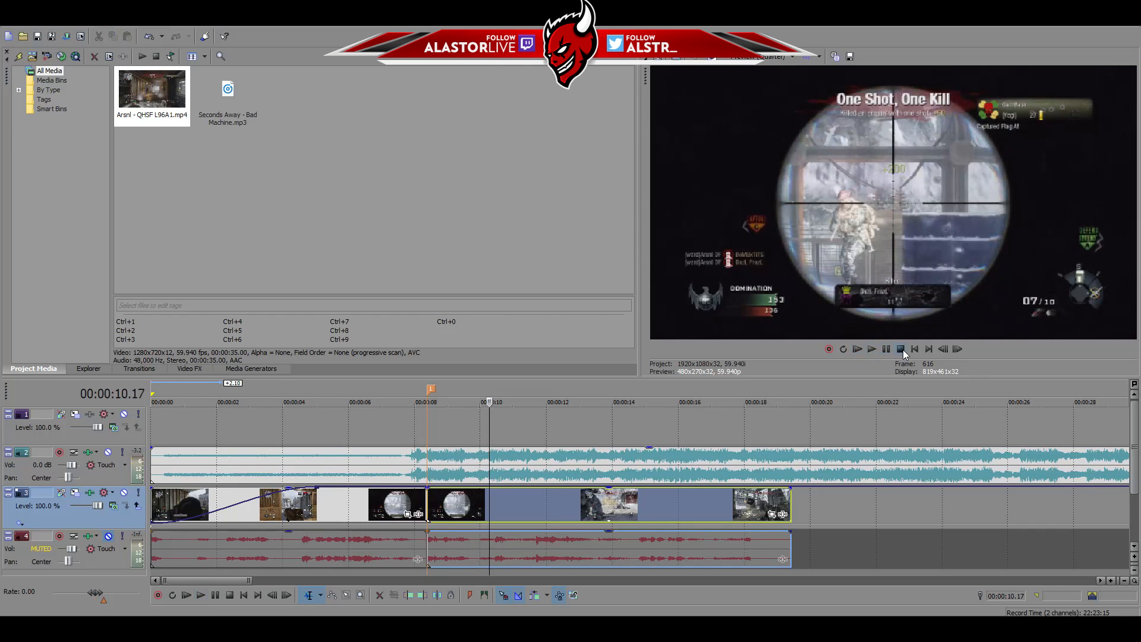
Step frame by frame to the shot at 00:00:10.26 and split the gameplay clip there
{"action": "left_click", "coordinate": [957, 350]}
{"action": "left_click", "coordinate": [958, 350]}
{"action": "left_click", "coordinate": [957, 350]}
{"action": "left_click", "coordinate": [958, 350]}
{"action": "left_click", "coordinate": [958, 350]}
{"action": "left_click", "coordinate": [957, 350]}
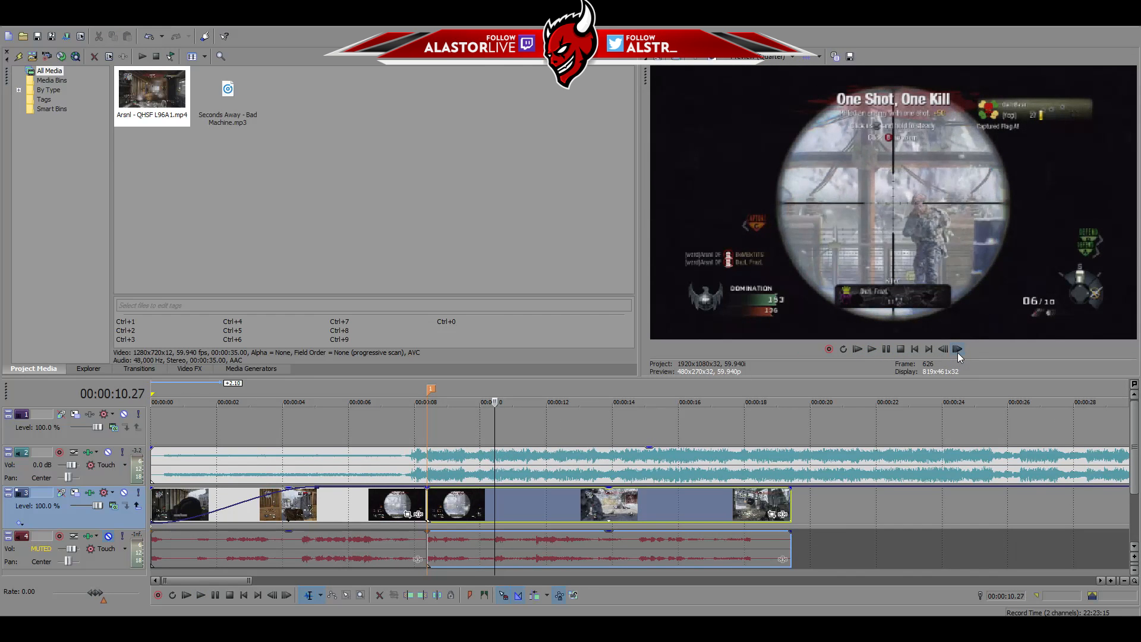
{"action": "left_click", "coordinate": [958, 350]}
{"action": "left_click", "coordinate": [944, 350]}
{"action": "left_click", "coordinate": [944, 350]}
{"action": "left_click", "coordinate": [944, 350]}
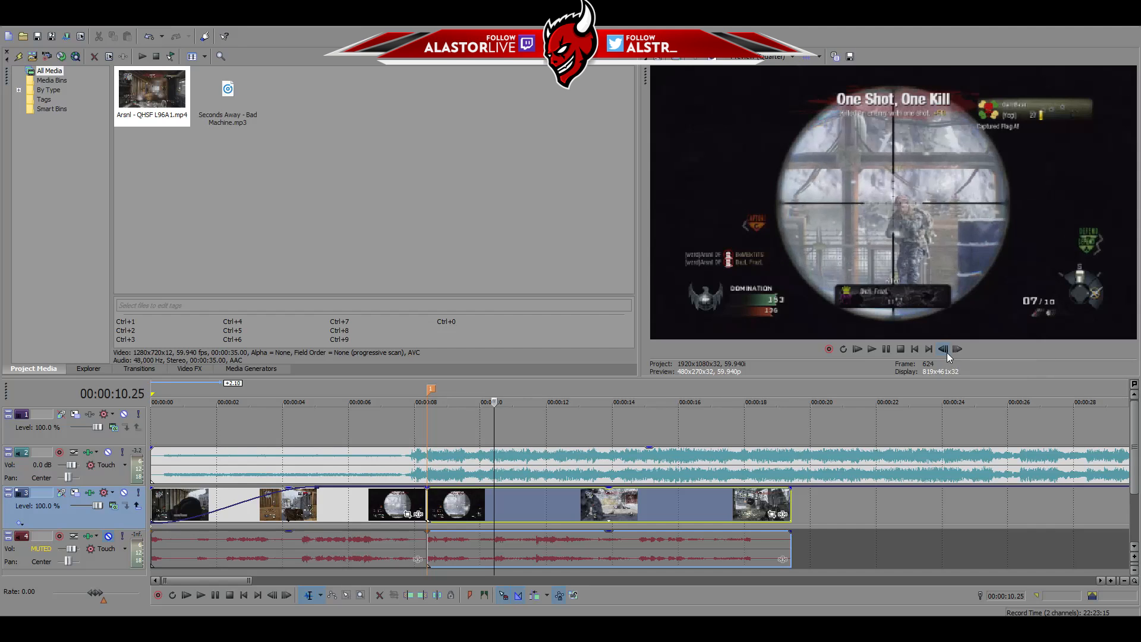
{"action": "left_click", "coordinate": [957, 350]}
{"action": "left_click", "coordinate": [958, 350]}
{"action": "left_click", "coordinate": [957, 350]}
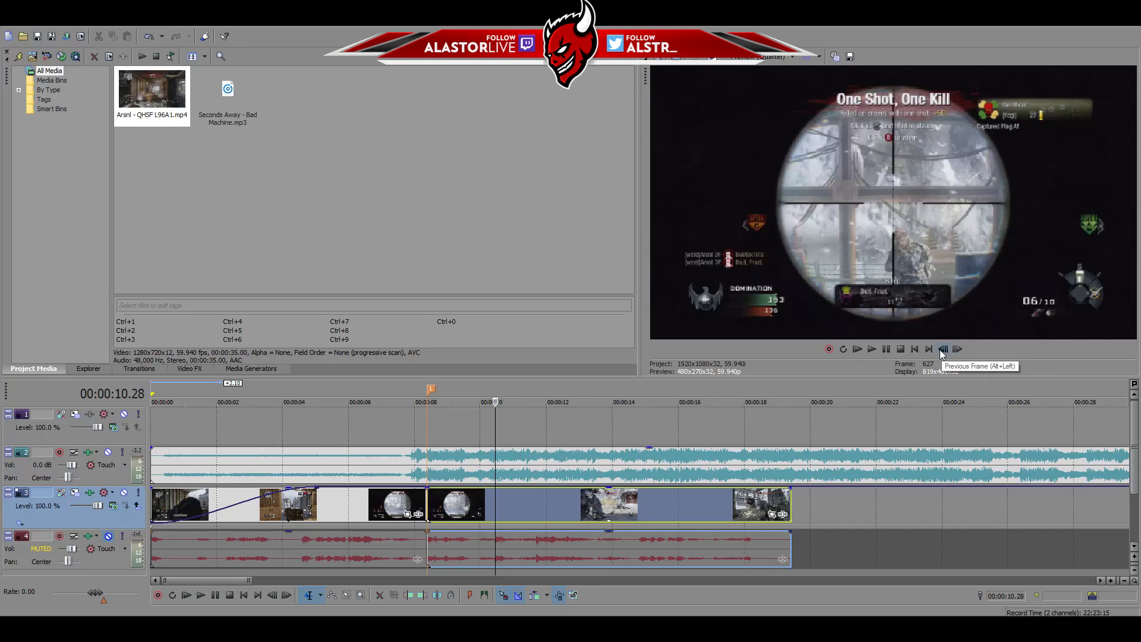
{"action": "left_click", "coordinate": [944, 350]}
{"action": "left_click", "coordinate": [944, 350]}
{"action": "left_click", "coordinate": [944, 350]}
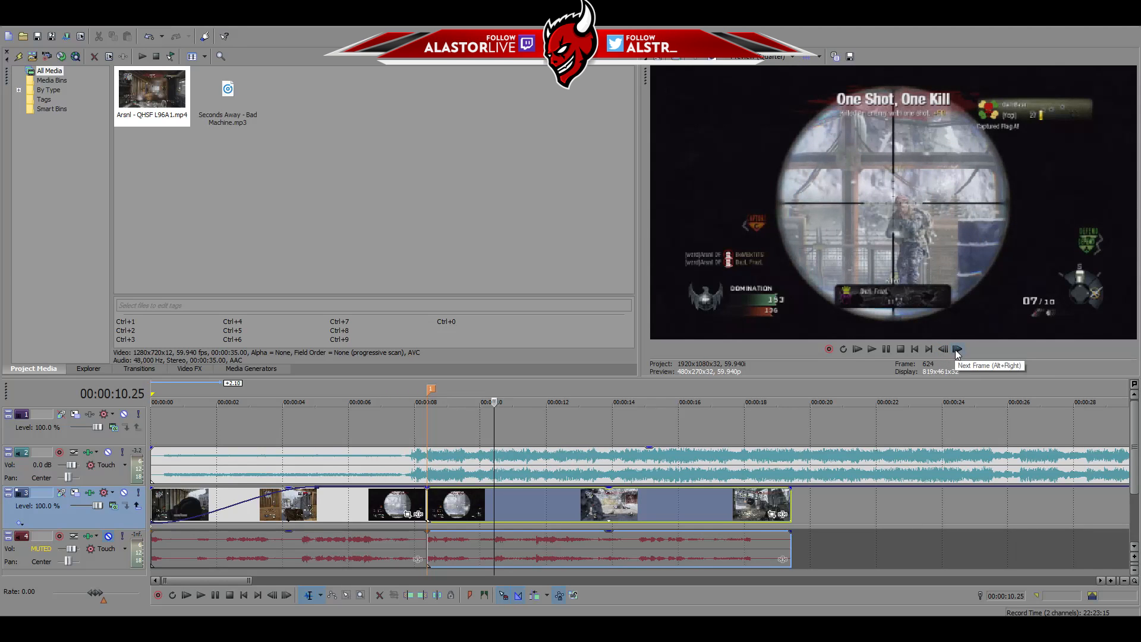
{"action": "left_click", "coordinate": [958, 350]}
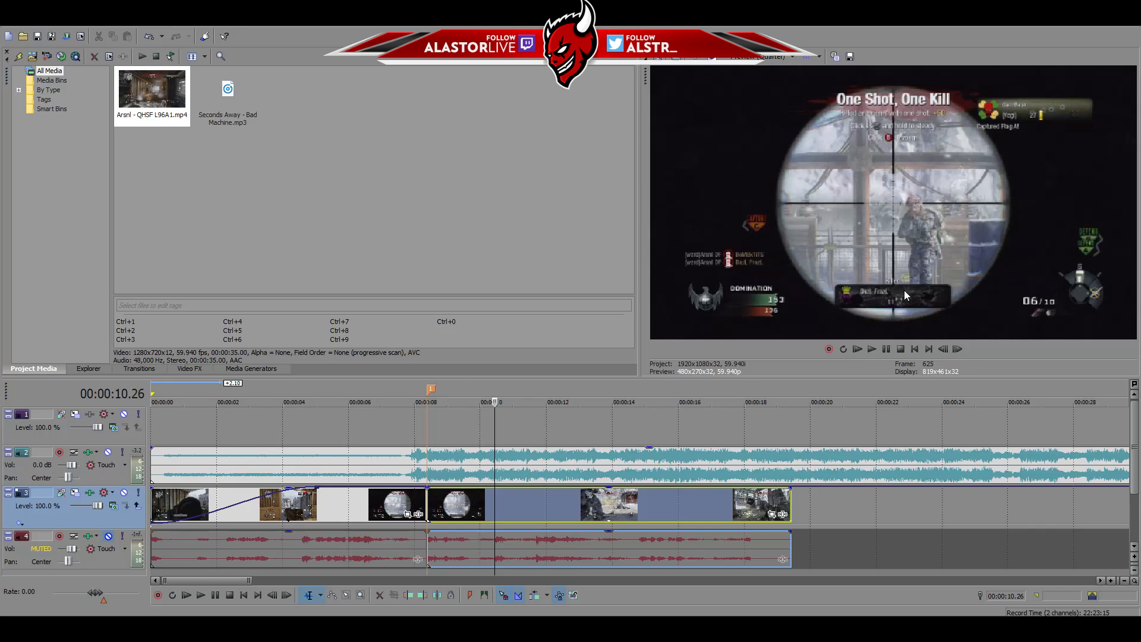
{"action": "key", "text": "s"}
Trim the piece before the new split to end on the beat at 00:00:10.23 and move the following piece against it
{"action": "scroll", "coordinate": [523, 495], "scroll_direction": "up", "scroll_amount": 5}
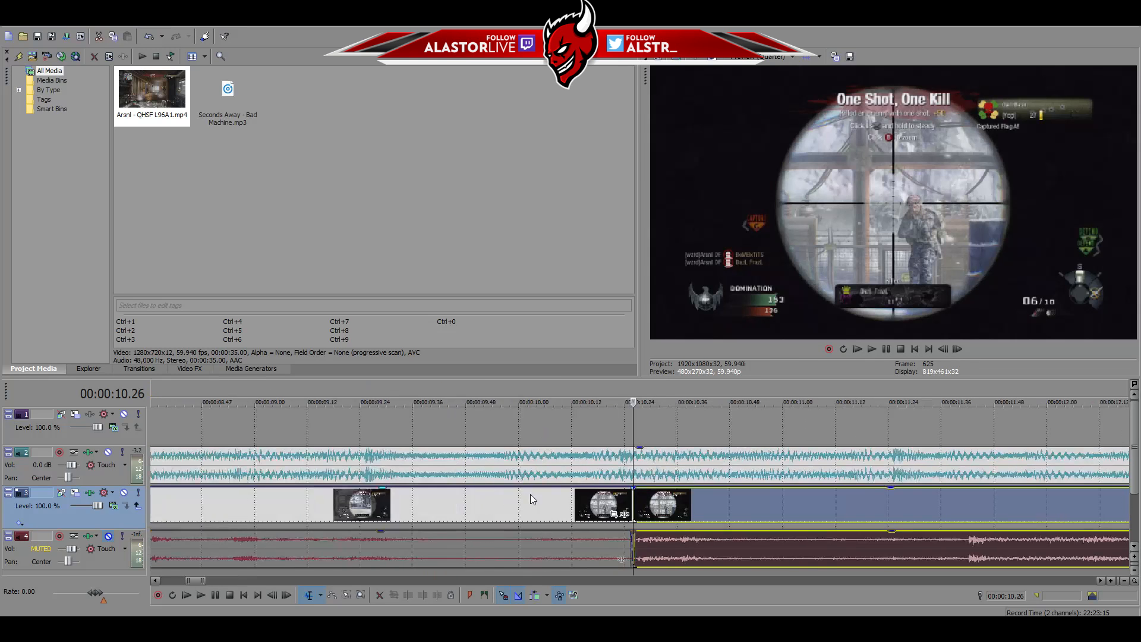
{"action": "scroll", "coordinate": [524, 502], "scroll_direction": "up", "scroll_amount": 2}
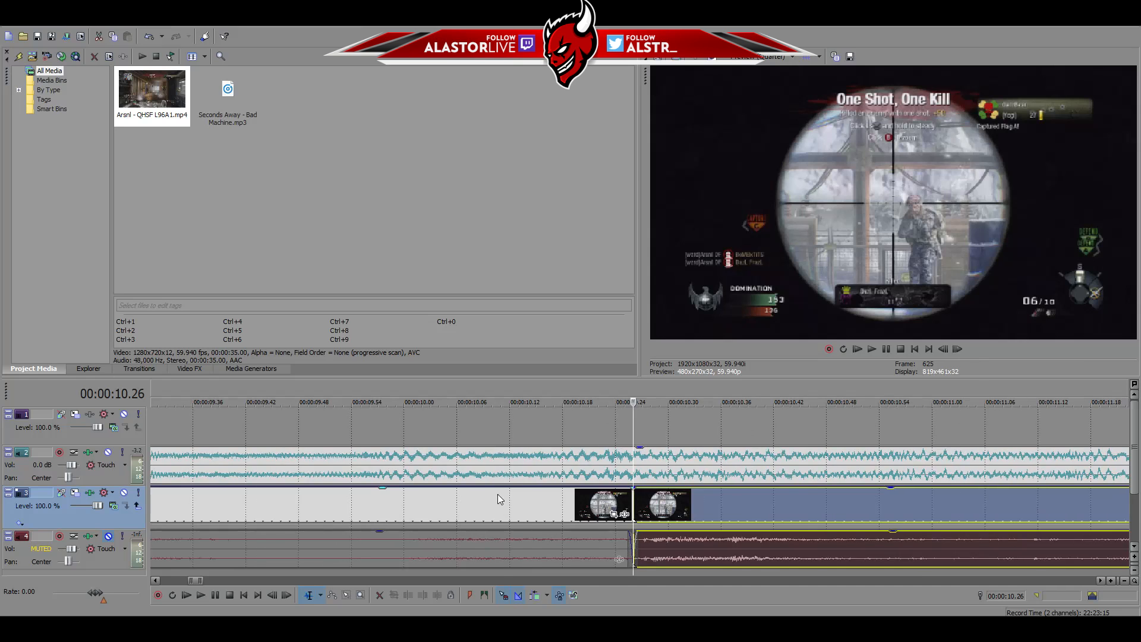
{"action": "left_click", "coordinate": [500, 494]}
{"action": "key", "text": "space"}
{"action": "key", "text": "space"}
{"action": "left_click", "coordinate": [606, 504]}
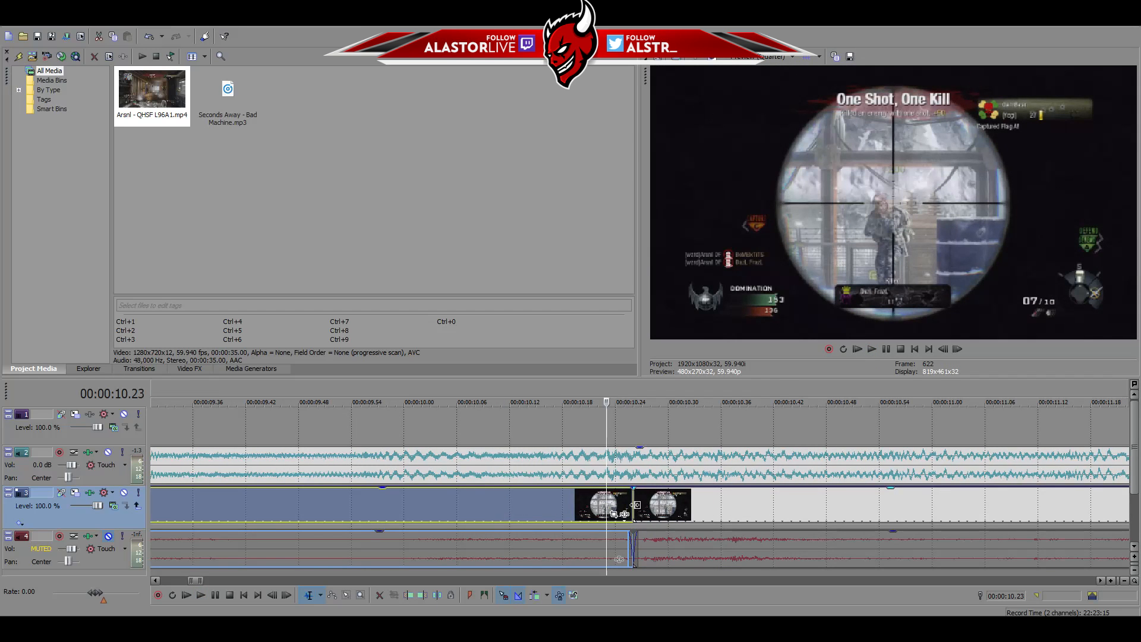
{"action": "mouse_move", "coordinate": [632, 504]}
{"action": "left_mouse_down"}
{"action": "mouse_move", "coordinate": [596, 504]}
{"action": "mouse_move", "coordinate": [641, 508]}
{"action": "mouse_move", "coordinate": [605, 503]}
{"action": "mouse_move", "coordinate": [629, 508]}
{"action": "left_mouse_up"}
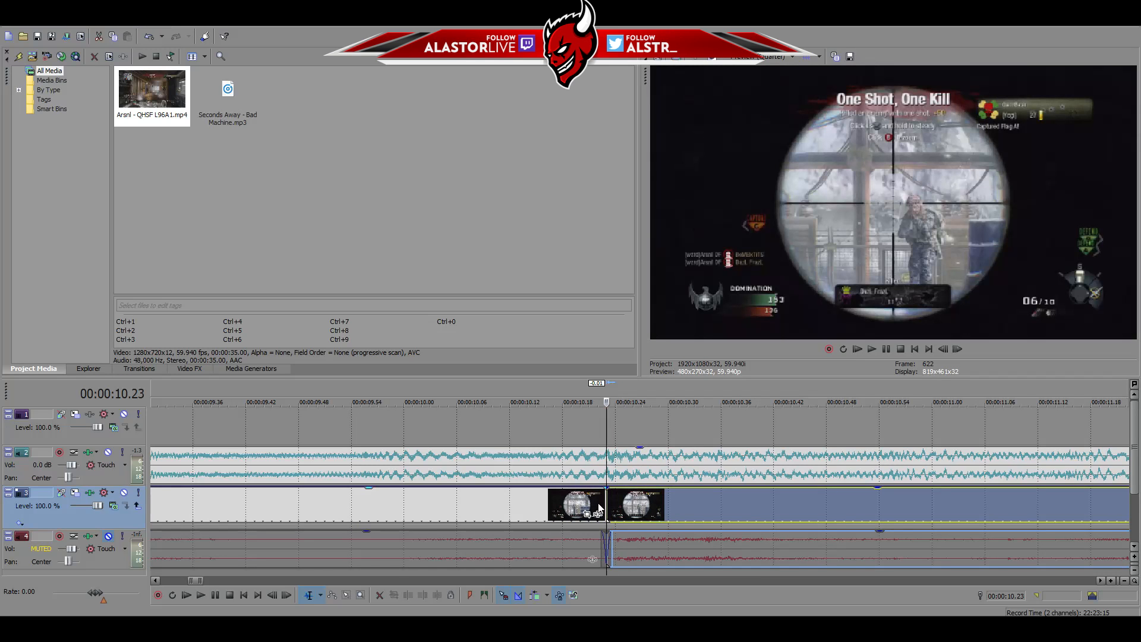
Play across the cut at 00:00:10.23 to check the shot's sync and listen for the next beat
{"action": "scroll", "coordinate": [554, 484], "scroll_direction": "down", "scroll_amount": 3}
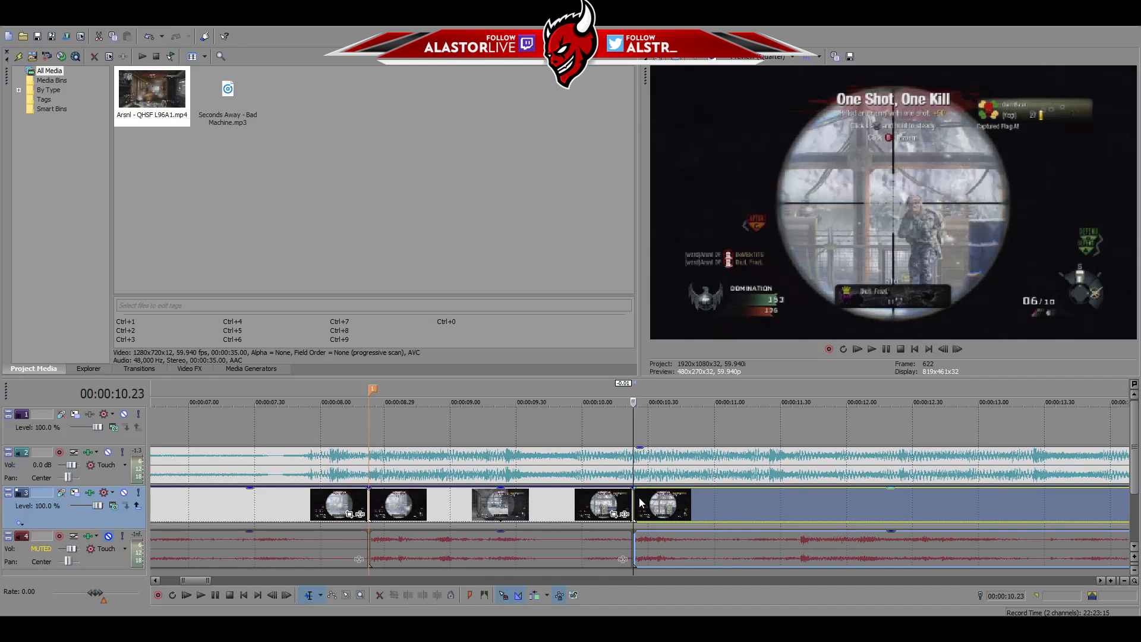
{"action": "left_click", "coordinate": [575, 504]}
{"action": "key", "text": "space"}
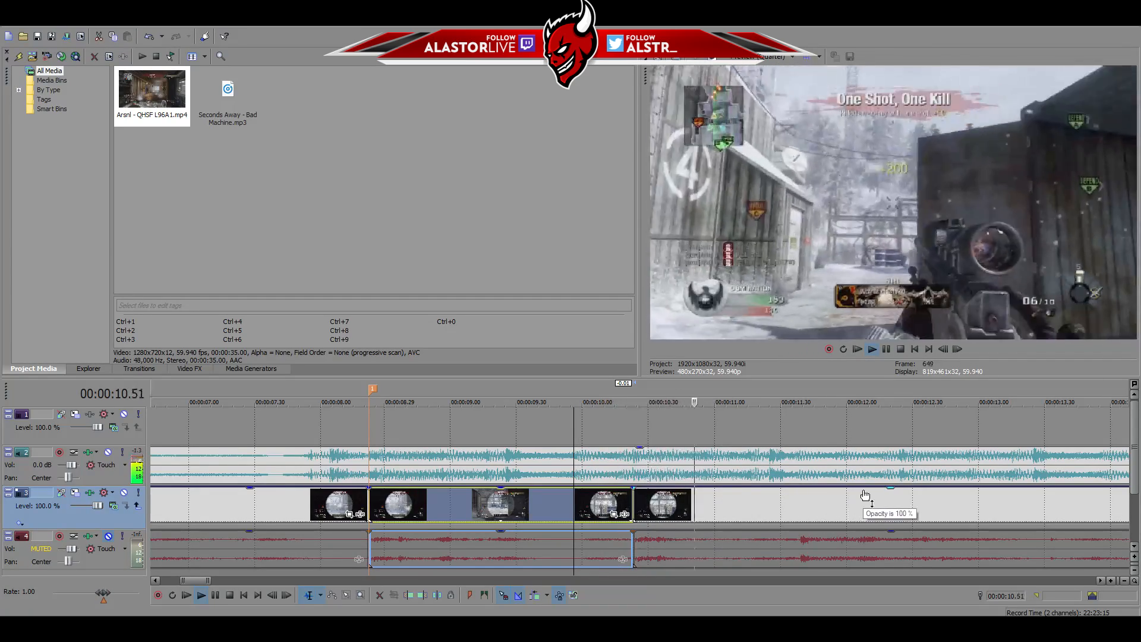
{"action": "key", "text": "space"}
Place a marker on the next beat at 00:00:11.25 and split the gameplay clip there
{"action": "left_click", "coordinate": [772, 503]}
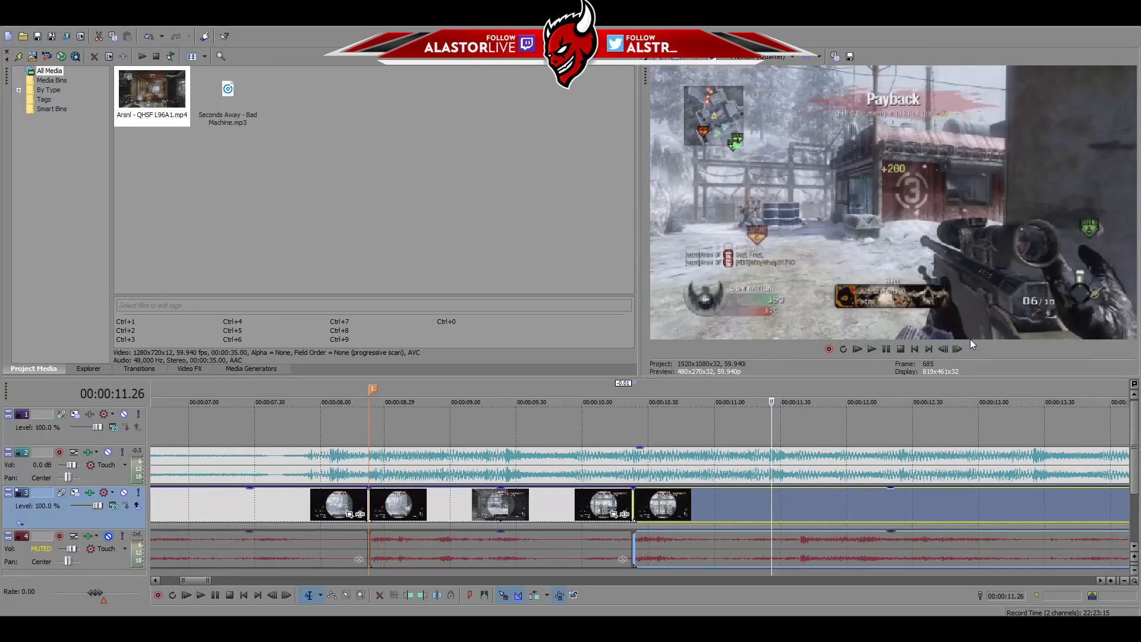
{"action": "left_click", "coordinate": [945, 349]}
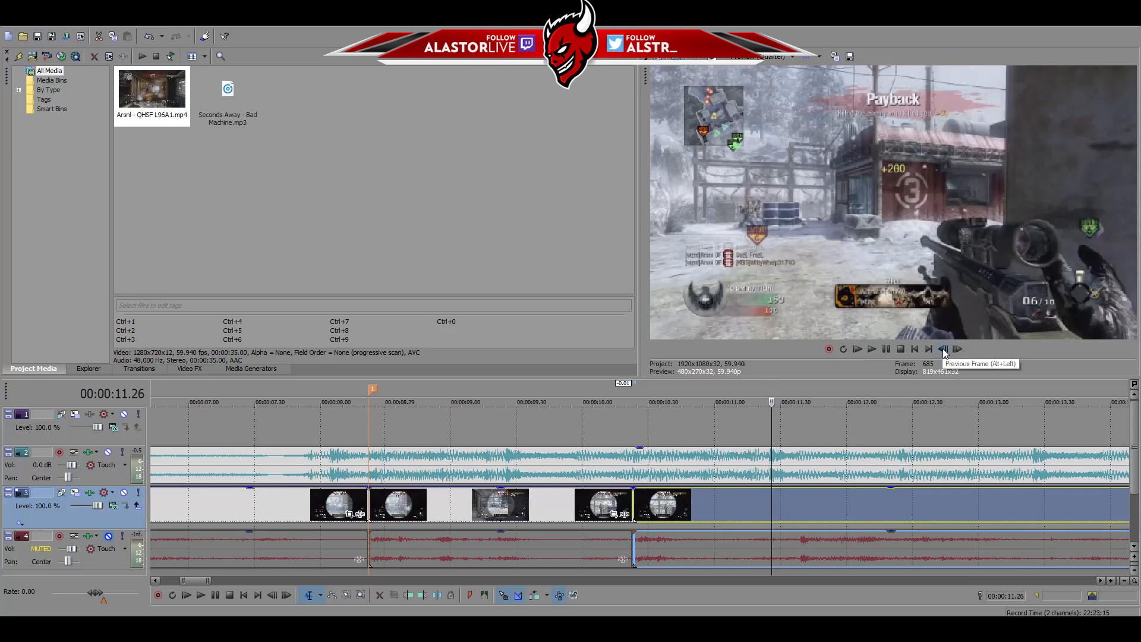
{"action": "key", "text": "m"}
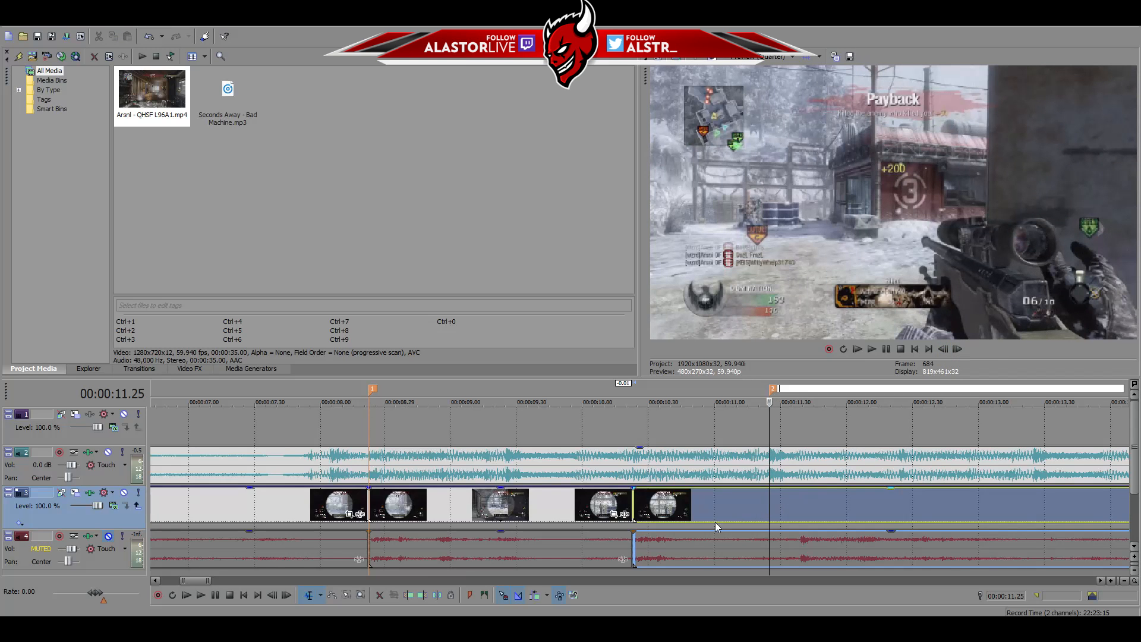
{"action": "scroll", "coordinate": [714, 523], "scroll_direction": "down", "scroll_amount": 1}
{"action": "key", "text": "s"}
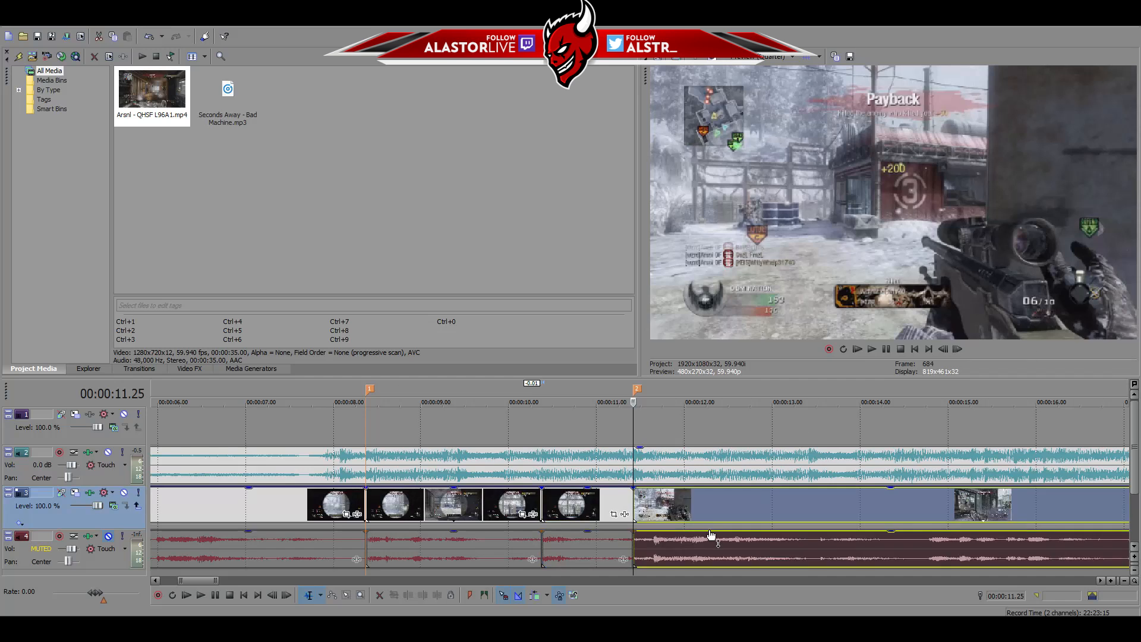
Delete the gameplay piece after 00:00:11.25 and place a marker on the cut at 00:00:10.23
{"action": "key", "text": "Delete"}
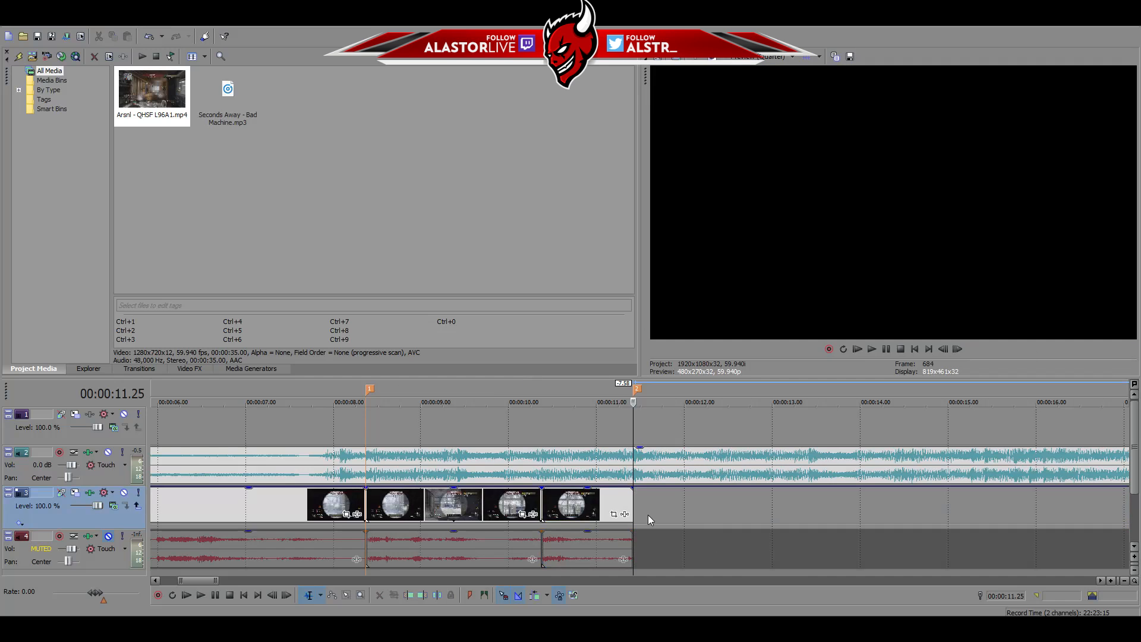
{"action": "left_click", "coordinate": [561, 512]}
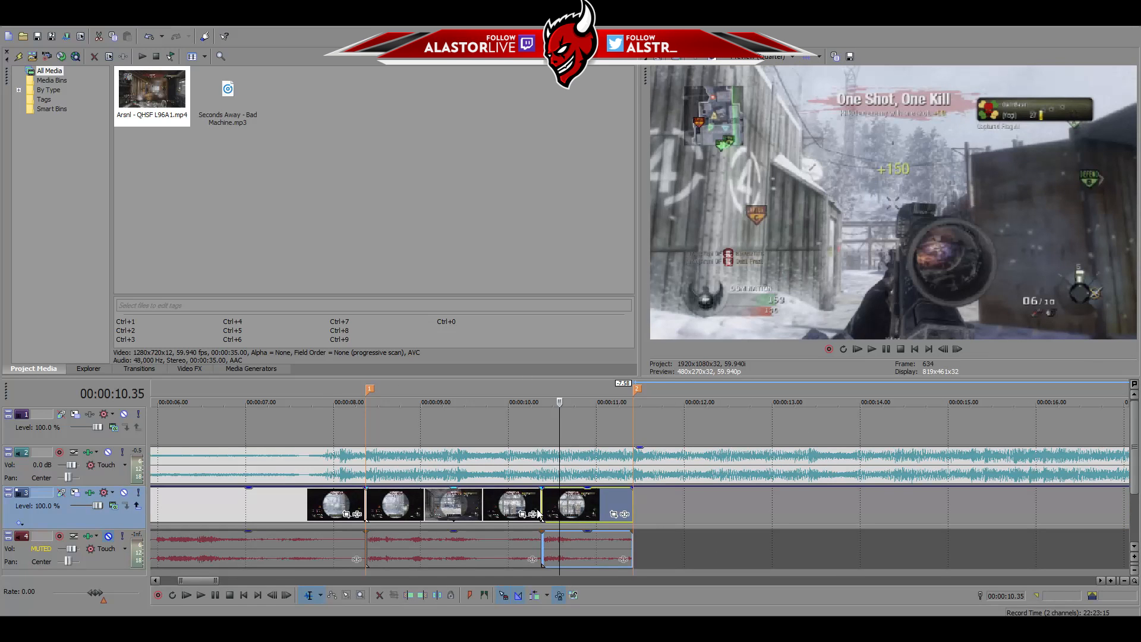
{"action": "left_click", "coordinate": [539, 503]}
{"action": "left_click", "coordinate": [538, 497]}
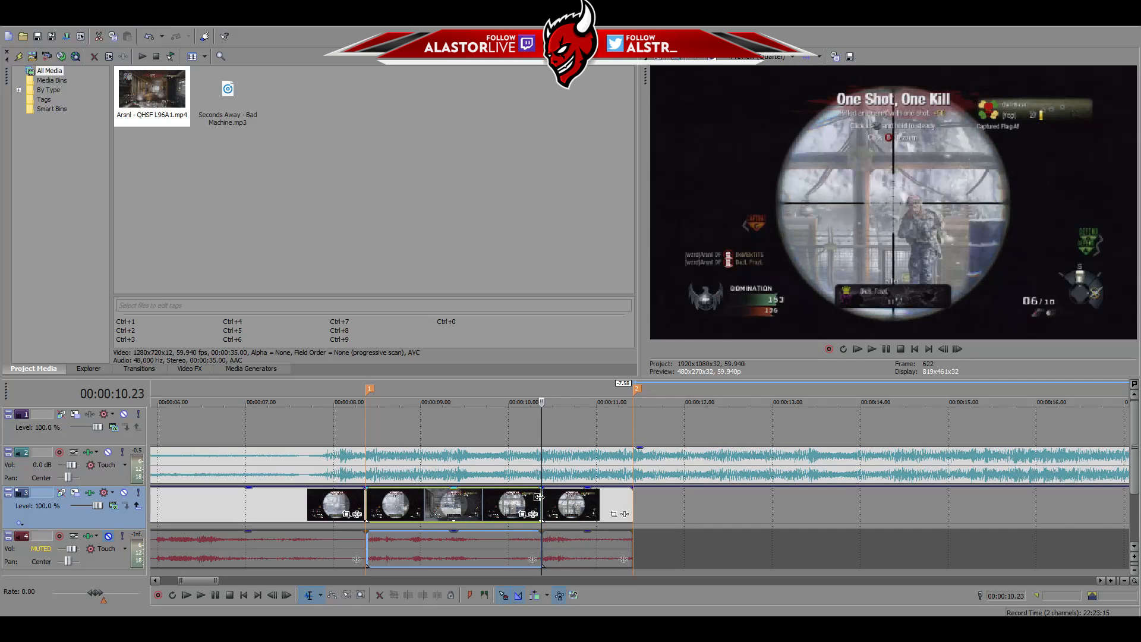
{"action": "key", "text": "m"}
{"action": "key", "text": "Return"}
{"action": "scroll", "coordinate": [539, 497], "scroll_direction": "down", "scroll_amount": 1}
{"action": "scroll", "coordinate": [559, 495], "scroll_direction": "up", "scroll_amount": 1}
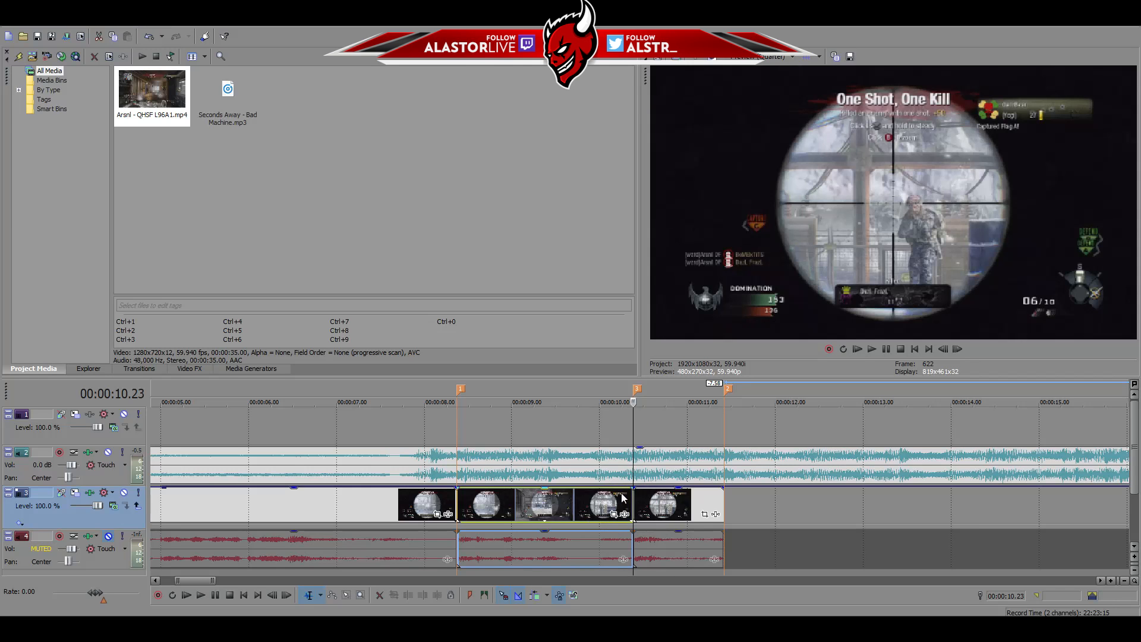
Time-stretch only the video of the last gameplay piece to end on the marker at 00:00:11.25, and play it back
{"action": "left_click", "coordinate": [648, 500]}
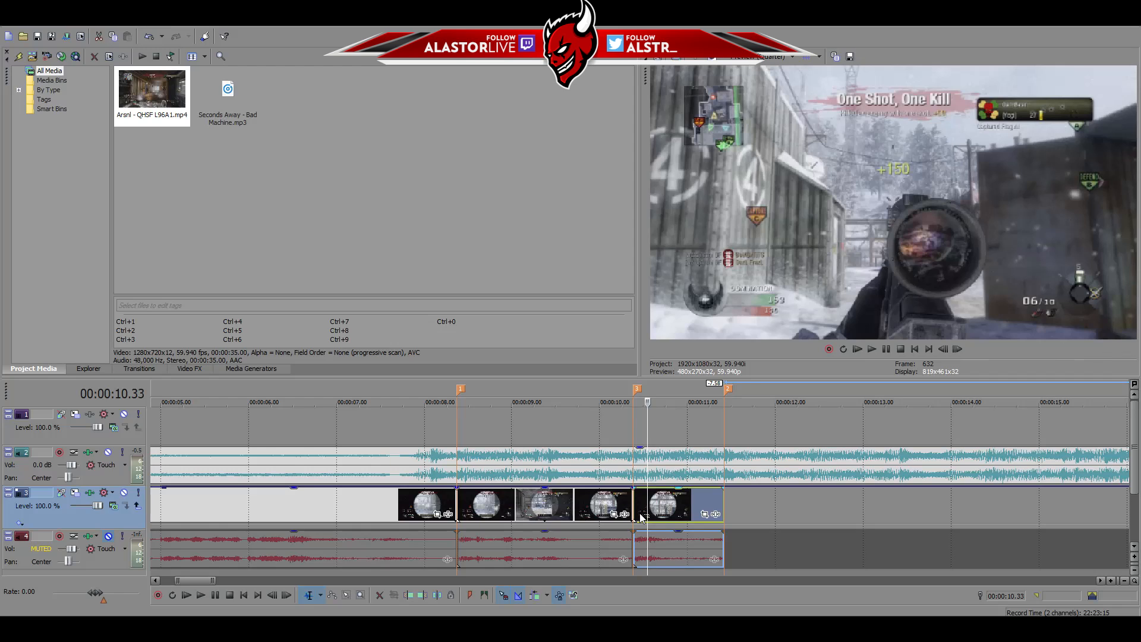
{"action": "left_click", "coordinate": [669, 531], "text": "ctrl"}
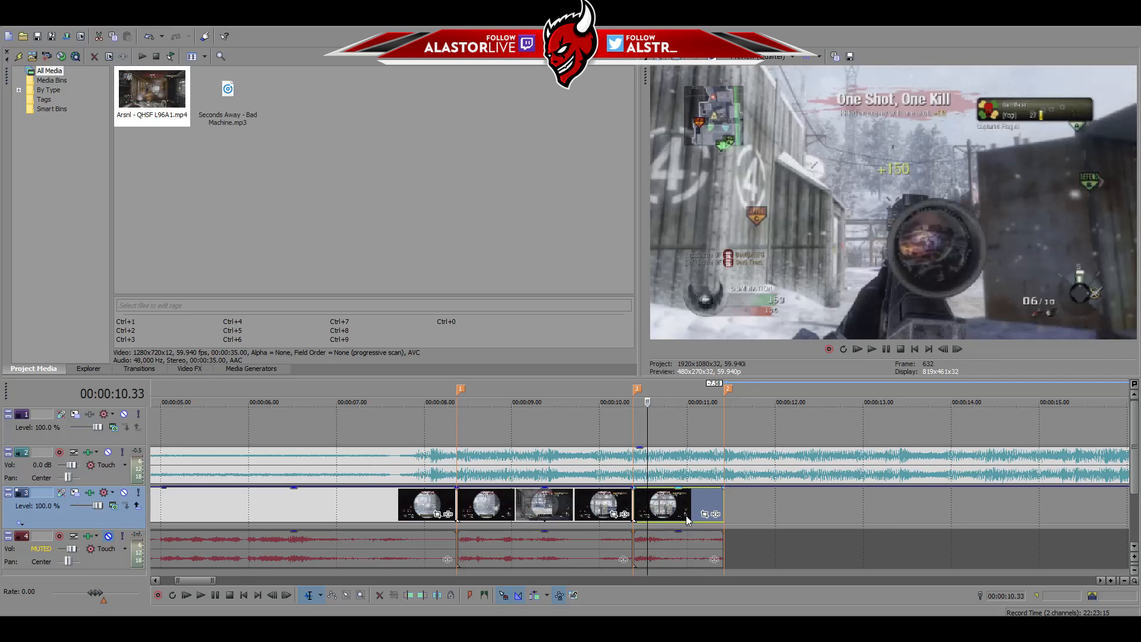
{"action": "mouse_move", "coordinate": [725, 500]}
{"action": "left_mouse_down"}
{"action": "mouse_move", "coordinate": [688, 500]}
{"action": "mouse_move", "coordinate": [718, 497]}
{"action": "left_mouse_up"}
{"action": "left_click", "coordinate": [633, 500]}
{"action": "key", "text": "space"}
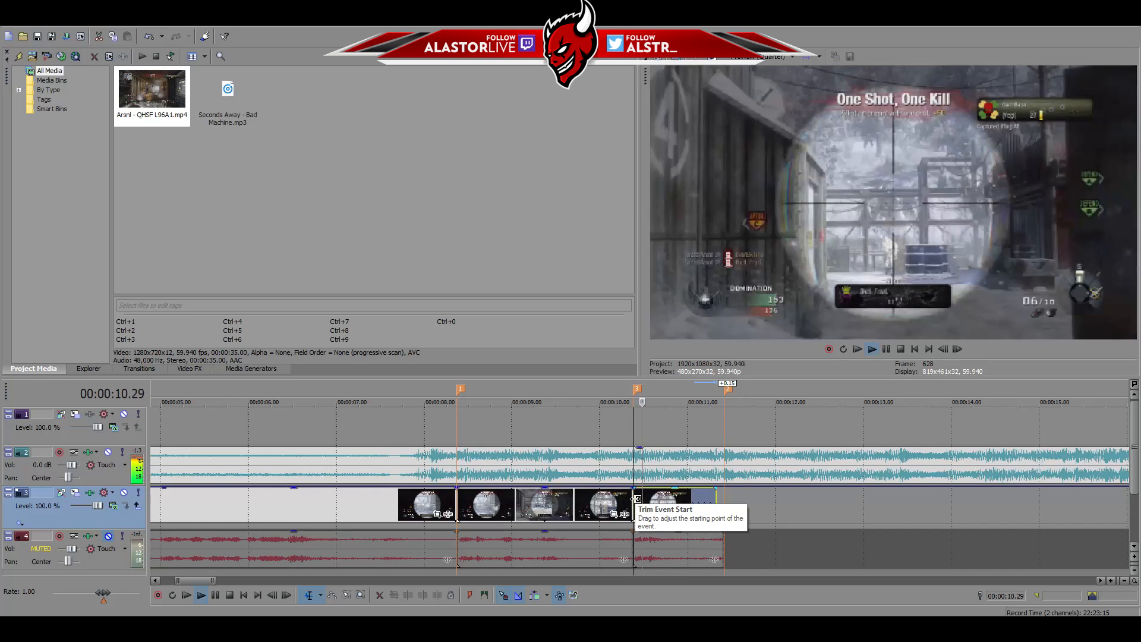
{"action": "key", "text": "space"}
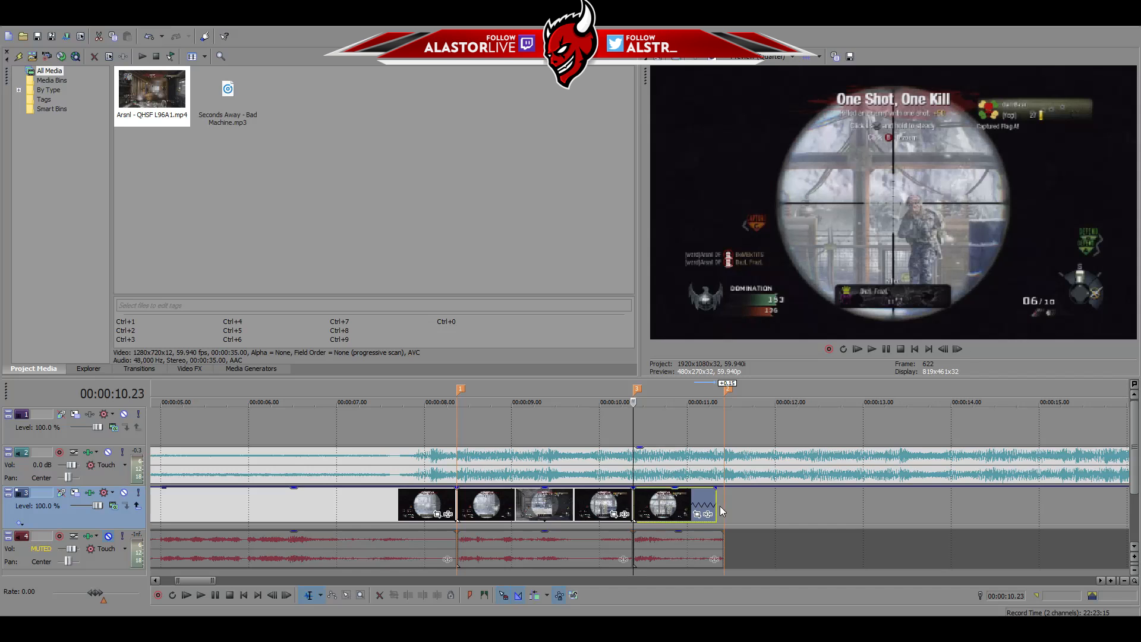
{"action": "left_click_drag", "start_coordinate": [722, 505], "coordinate": [724, 505]}
{"action": "key", "text": "space"}
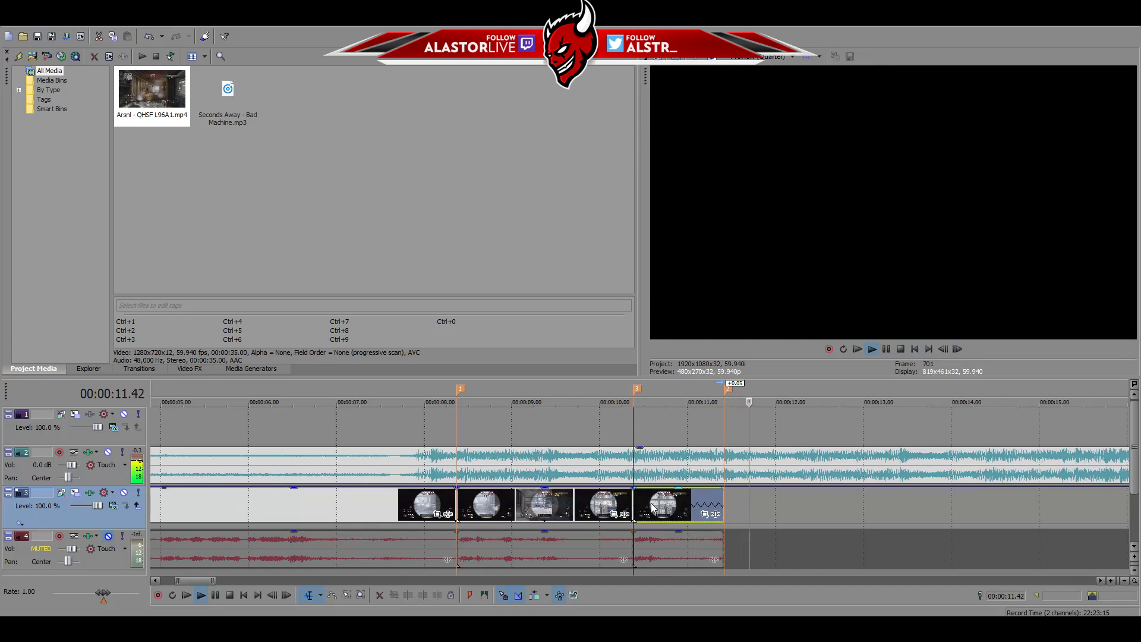
{"action": "key", "text": "space"}
{"action": "left_click", "coordinate": [724, 499]}
{"action": "scroll", "coordinate": [724, 497], "scroll_direction": "up", "scroll_amount": 8}
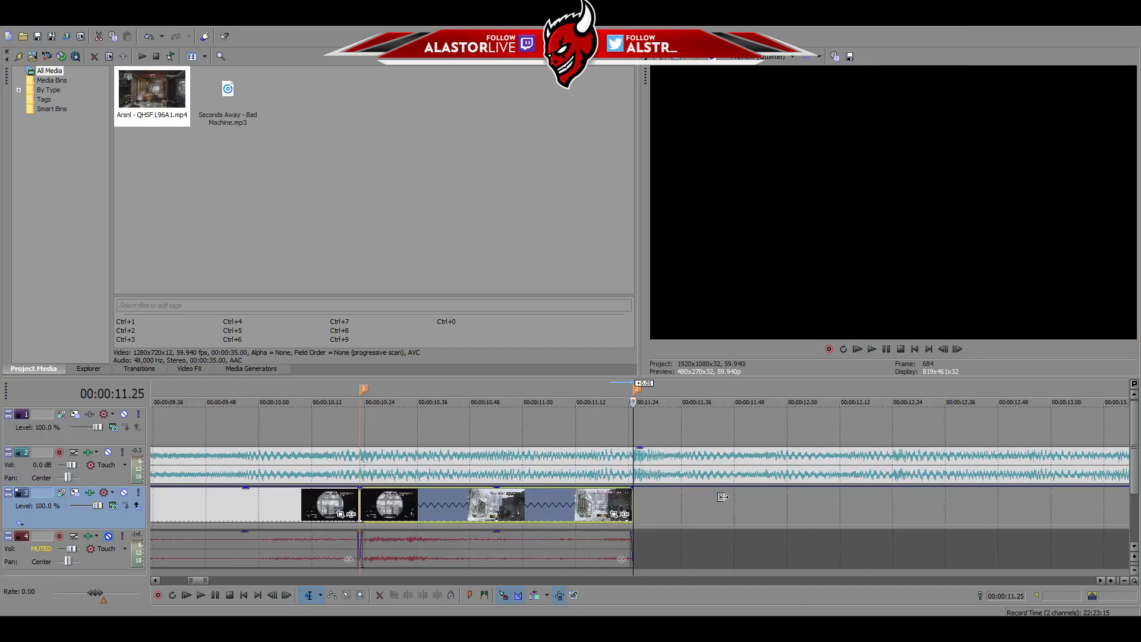
Unmute the gameplay audio track and raise its volume to 12.0 dB
{"action": "scroll", "coordinate": [668, 495], "scroll_direction": "down", "scroll_amount": 6}
{"action": "scroll", "coordinate": [660, 497], "scroll_direction": "down", "scroll_amount": 3}
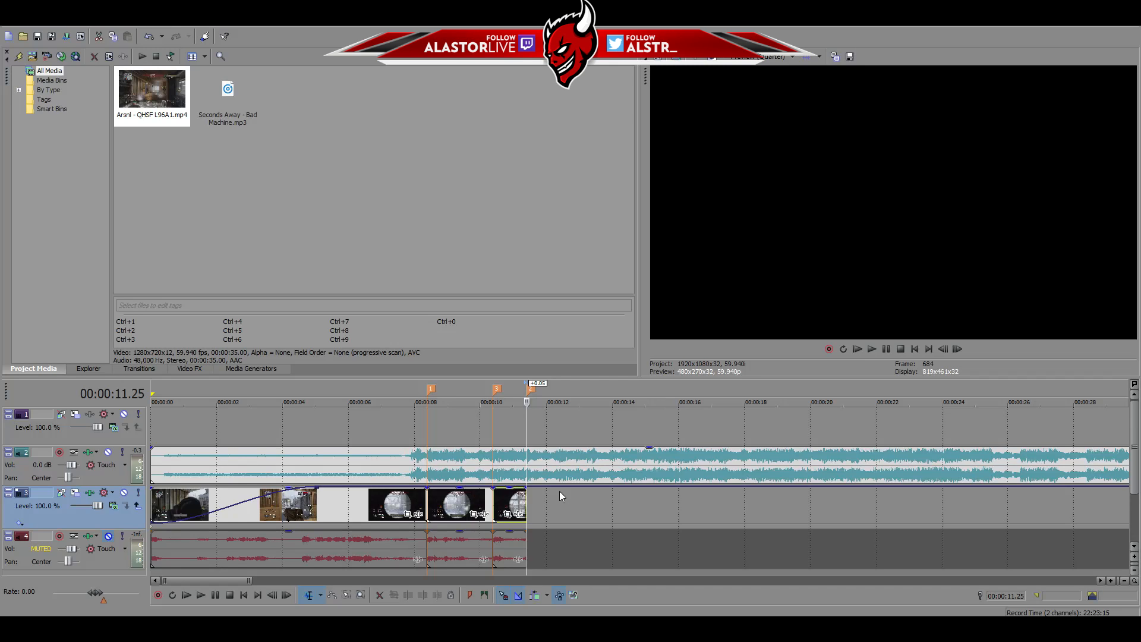
{"action": "left_click", "coordinate": [108, 537]}
{"action": "left_click_drag", "start_coordinate": [72, 548], "coordinate": [110, 550]}
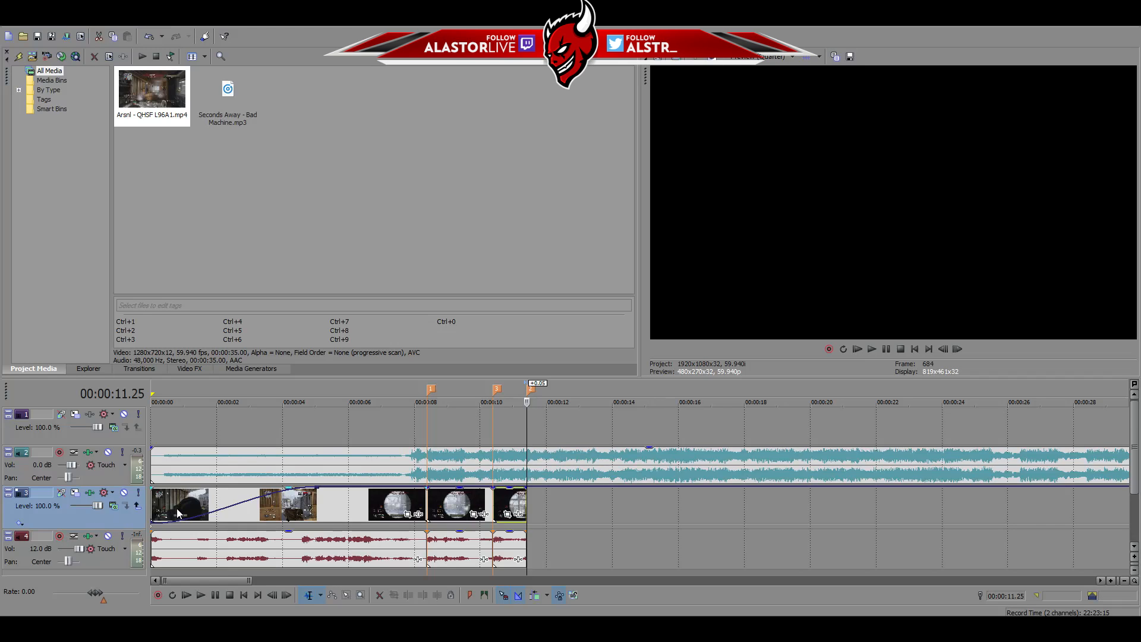
Extend the start of the second gameplay audio piece earlier so it overlaps the first by 0.17 before 00:00:08.22
{"action": "left_click", "coordinate": [493, 539]}
{"action": "left_click", "coordinate": [480, 550]}
{"action": "left_click", "coordinate": [336, 547], "text": "ctrl"}
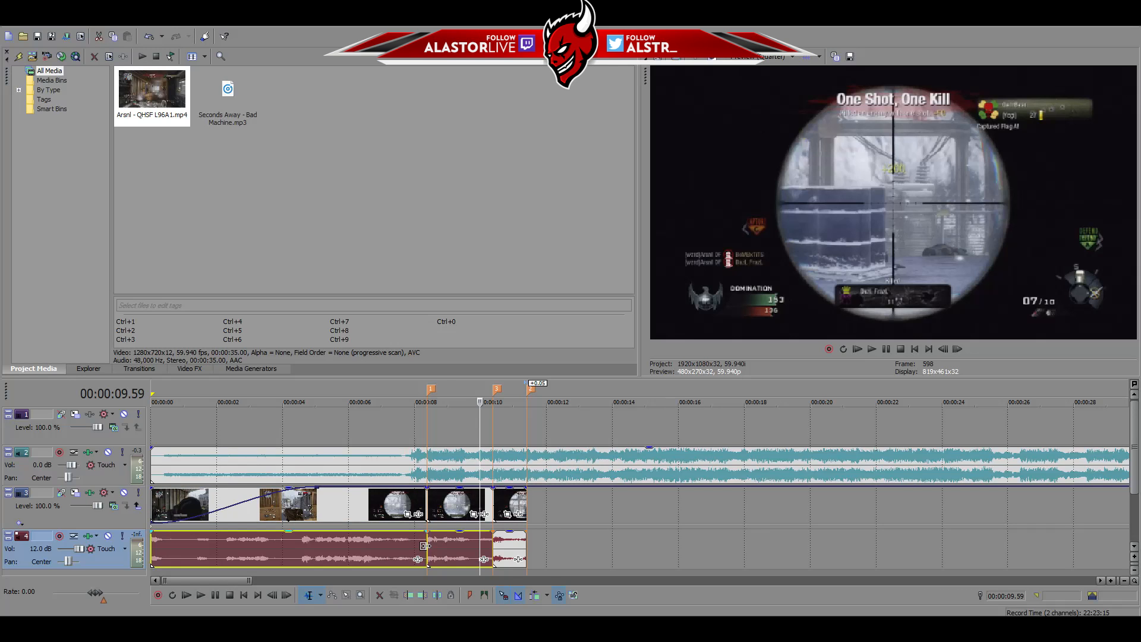
{"action": "left_click_drag", "start_coordinate": [421, 551], "coordinate": [416, 553]}
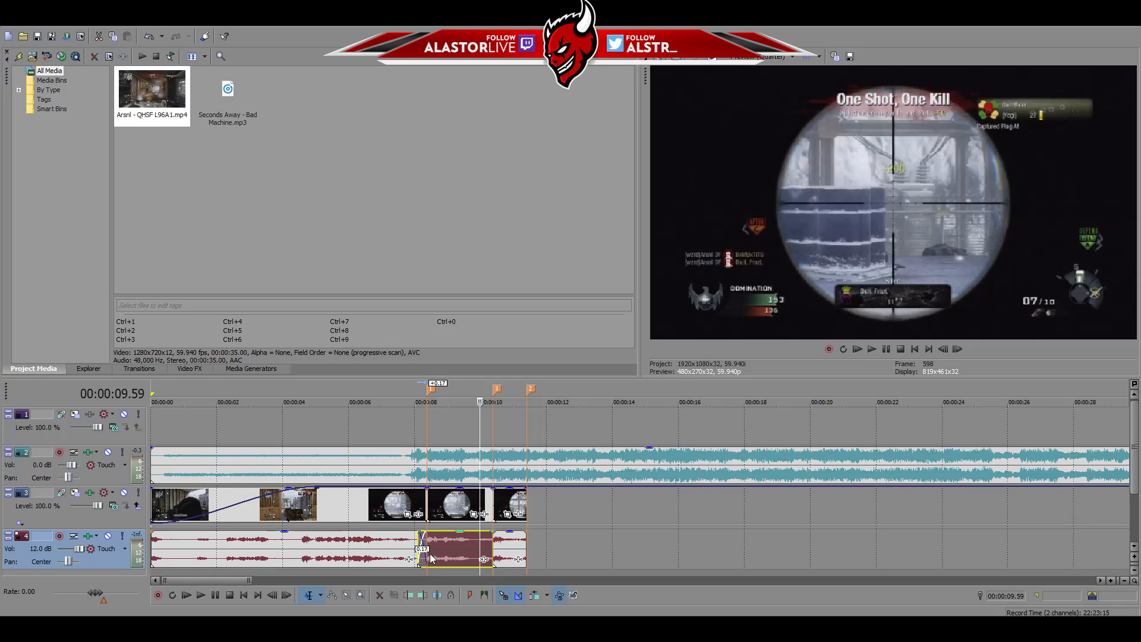
{"action": "left_click", "coordinate": [427, 559]}
{"action": "scroll", "coordinate": [427, 559], "scroll_direction": "up", "scroll_amount": 7}
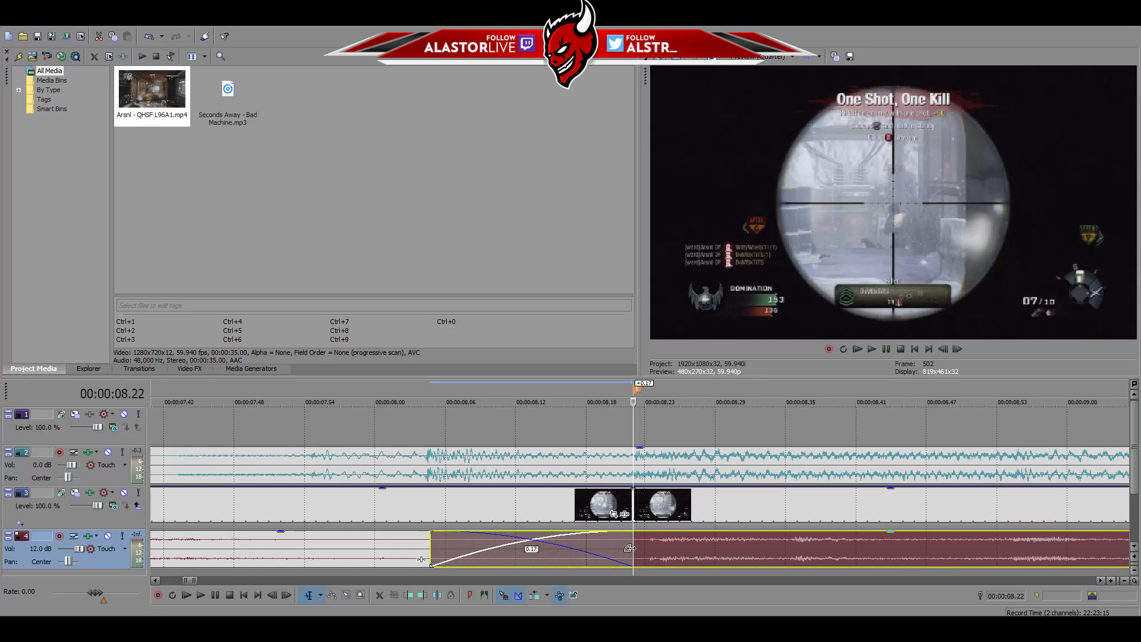
Trim the first audio piece's end back ahead of 00:00:08.22 and shorten its crossfade into the second piece to 0.01
{"action": "left_click_drag", "start_coordinate": [629, 548], "coordinate": [607, 554]}
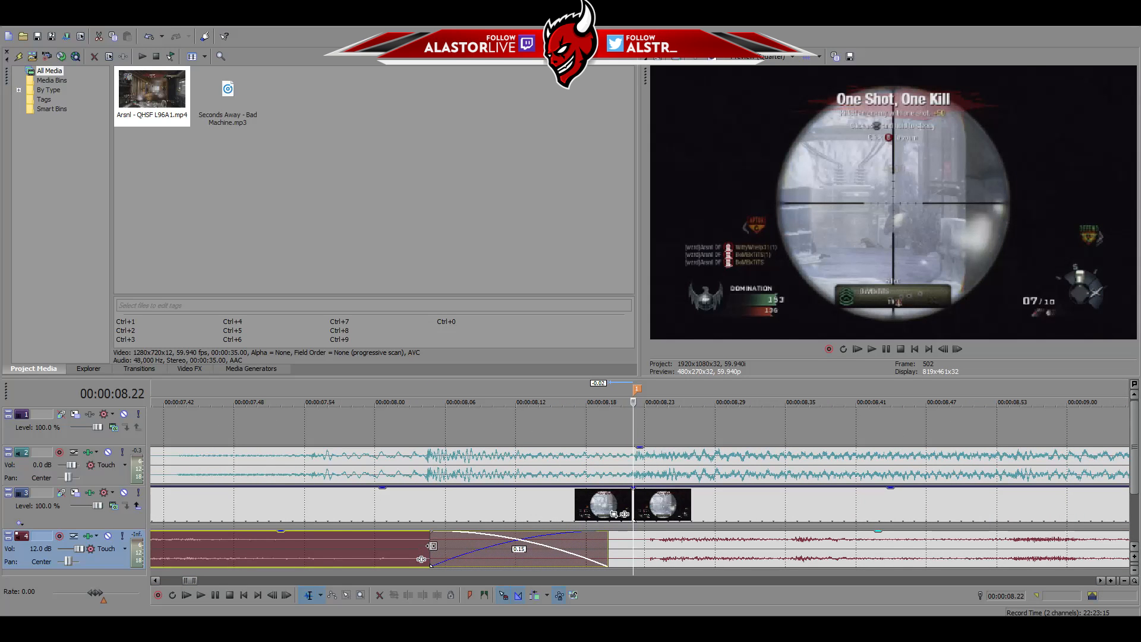
{"action": "left_click_drag", "start_coordinate": [420, 559], "coordinate": [593, 560]}
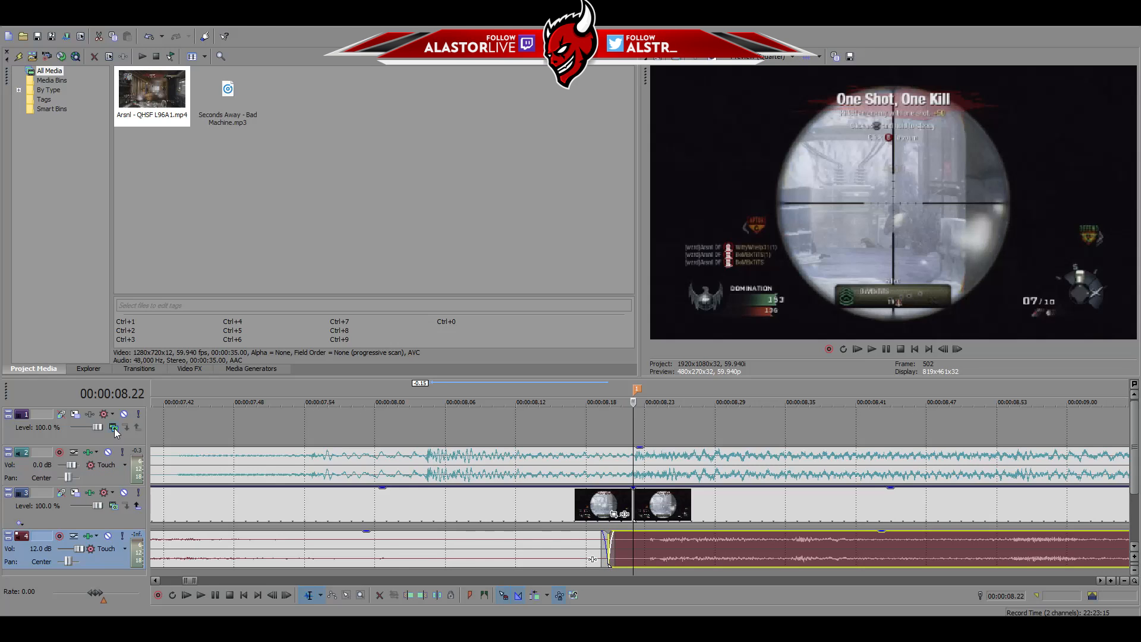
{"action": "left_click", "coordinate": [108, 452]}
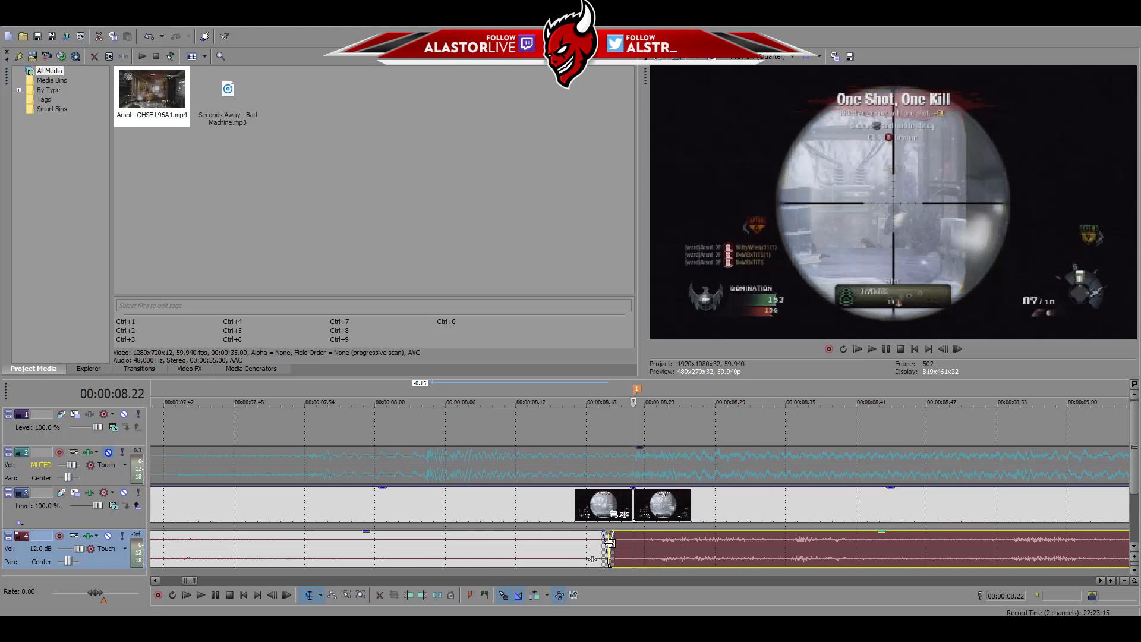
{"action": "left_click_drag", "start_coordinate": [593, 559], "coordinate": [585, 560]}
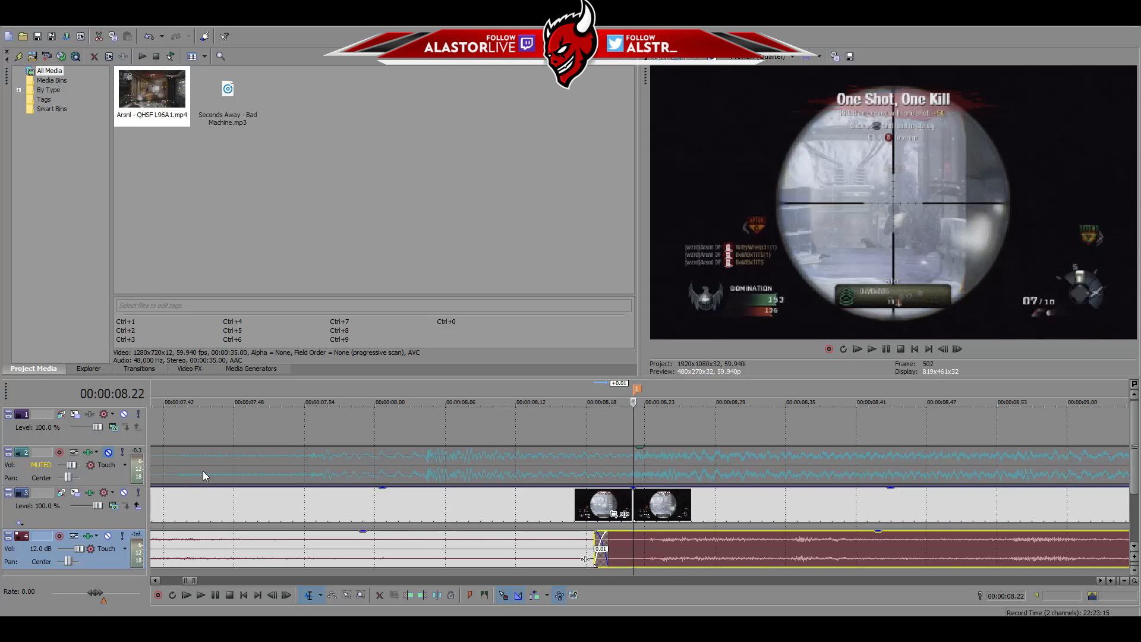
{"action": "left_click", "coordinate": [109, 453]}
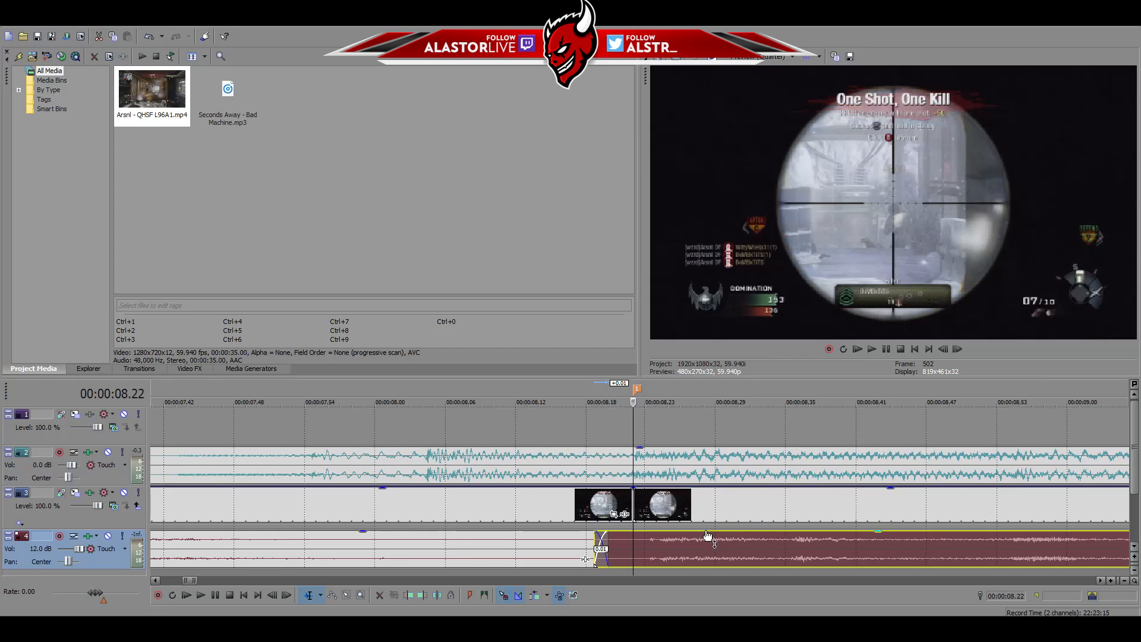
Extend the start of the third gameplay audio piece earlier for a 0.02 crossfade before the cut at 00:00:10.23
{"action": "scroll", "coordinate": [707, 536], "scroll_direction": "down", "scroll_amount": 6}
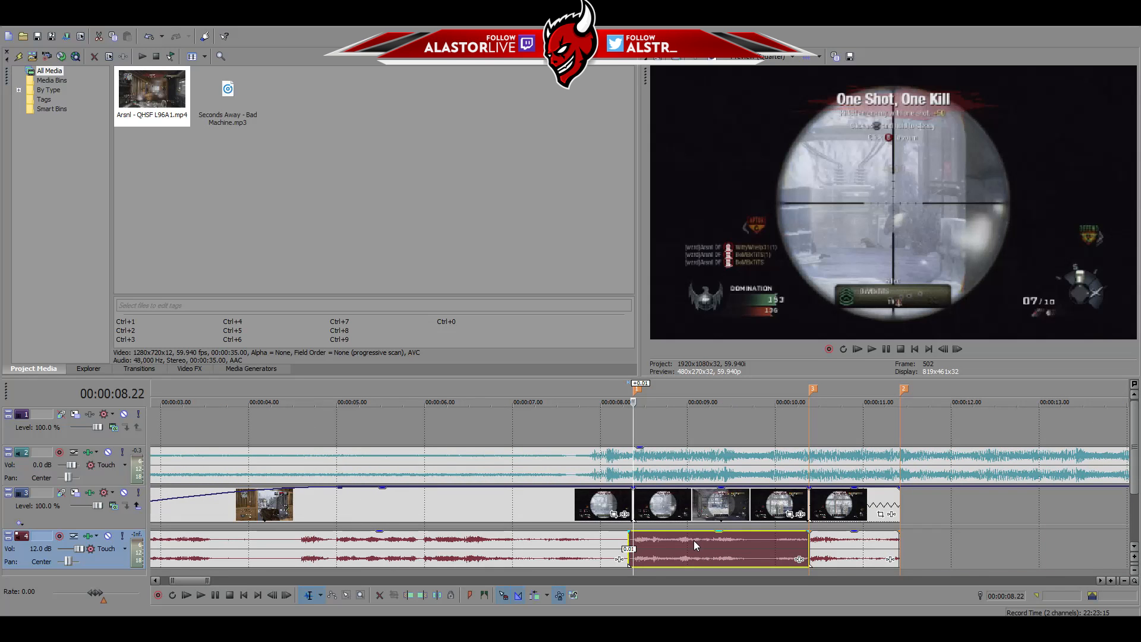
{"action": "left_click", "coordinate": [810, 549]}
{"action": "scroll", "coordinate": [753, 562], "scroll_direction": "up", "scroll_amount": 10}
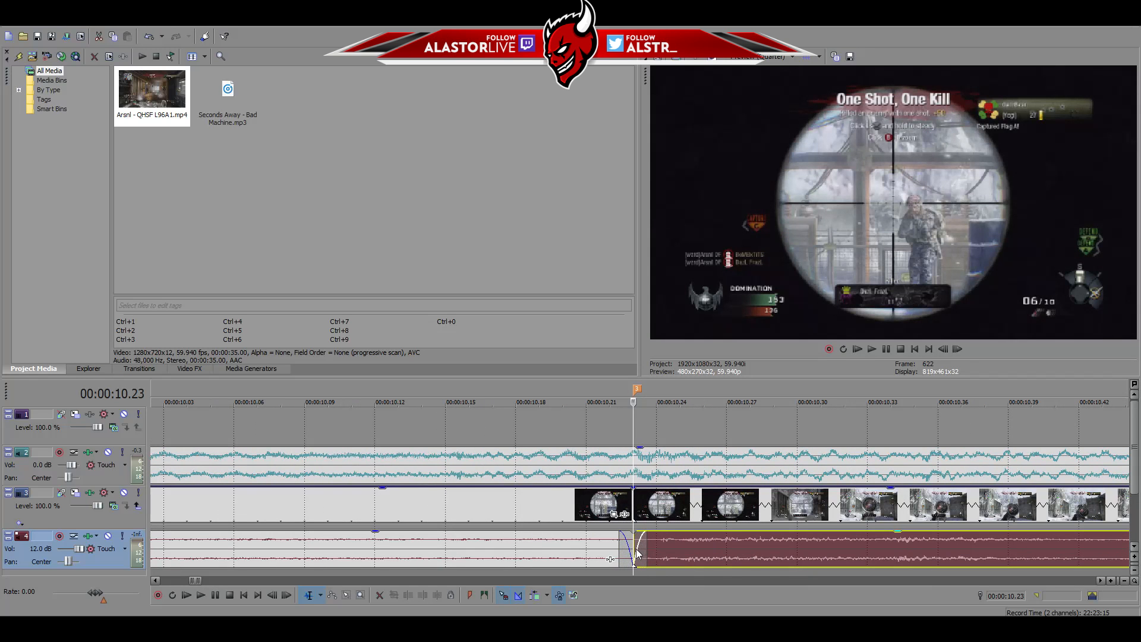
{"action": "left_click_drag", "start_coordinate": [635, 553], "coordinate": [586, 556]}
Select all three gameplay audio pieces and inspect the crossfade just before 00:00:10.23 against the video cut
{"action": "scroll", "coordinate": [573, 557], "scroll_direction": "down", "scroll_amount": 6}
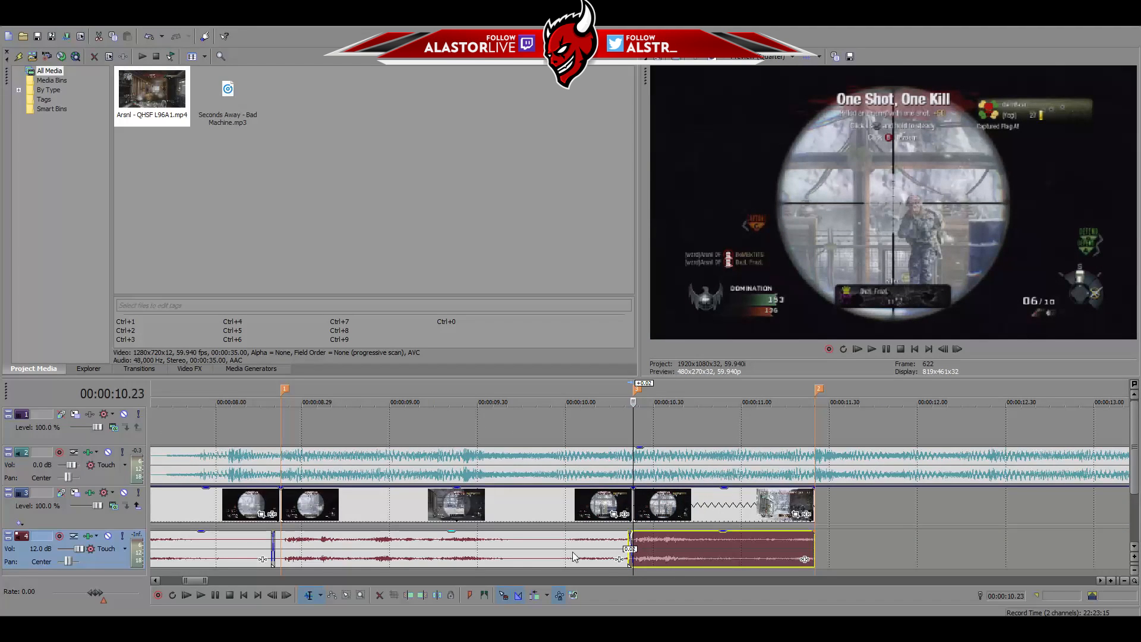
{"action": "scroll", "coordinate": [331, 562], "scroll_direction": "down", "scroll_amount": 4}
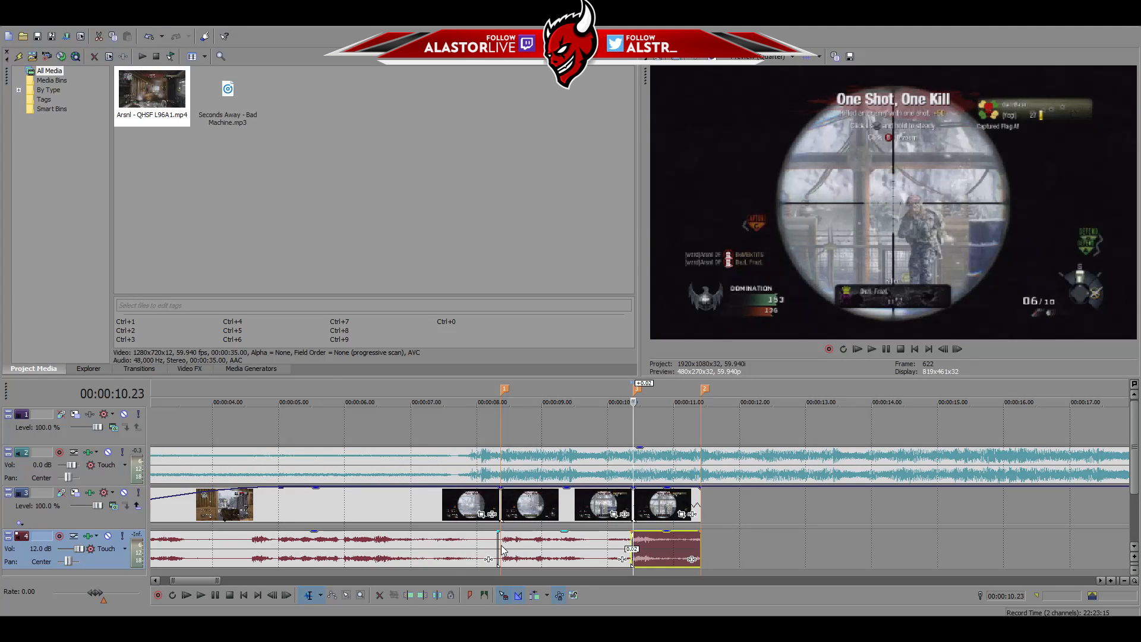
{"action": "left_click", "coordinate": [474, 552]}
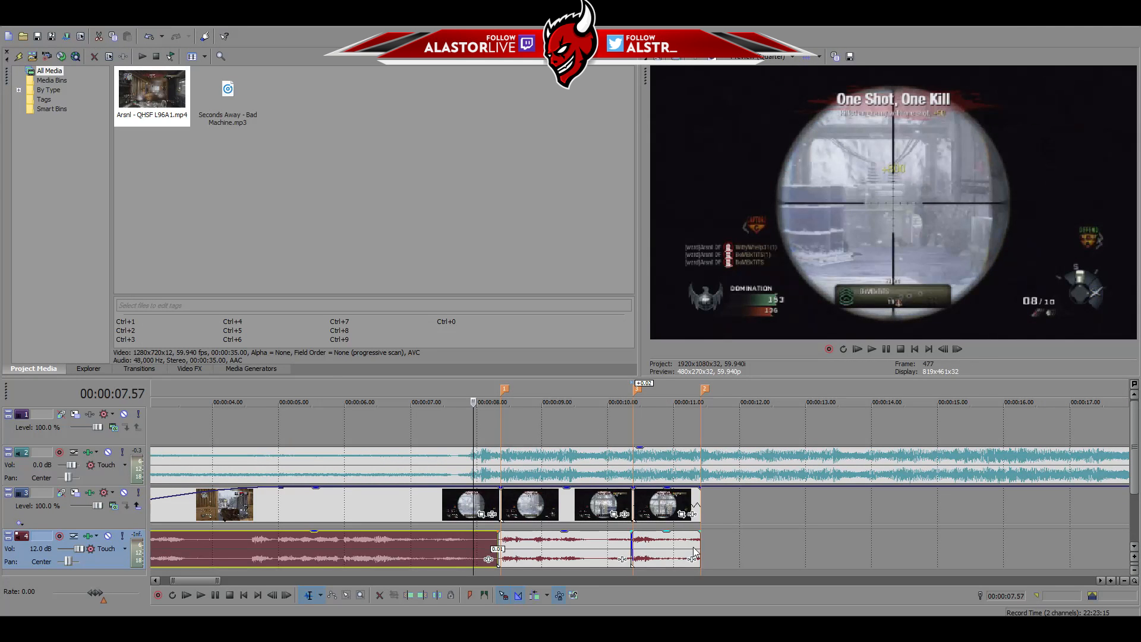
{"action": "left_click", "coordinate": [641, 546], "text": "shift"}
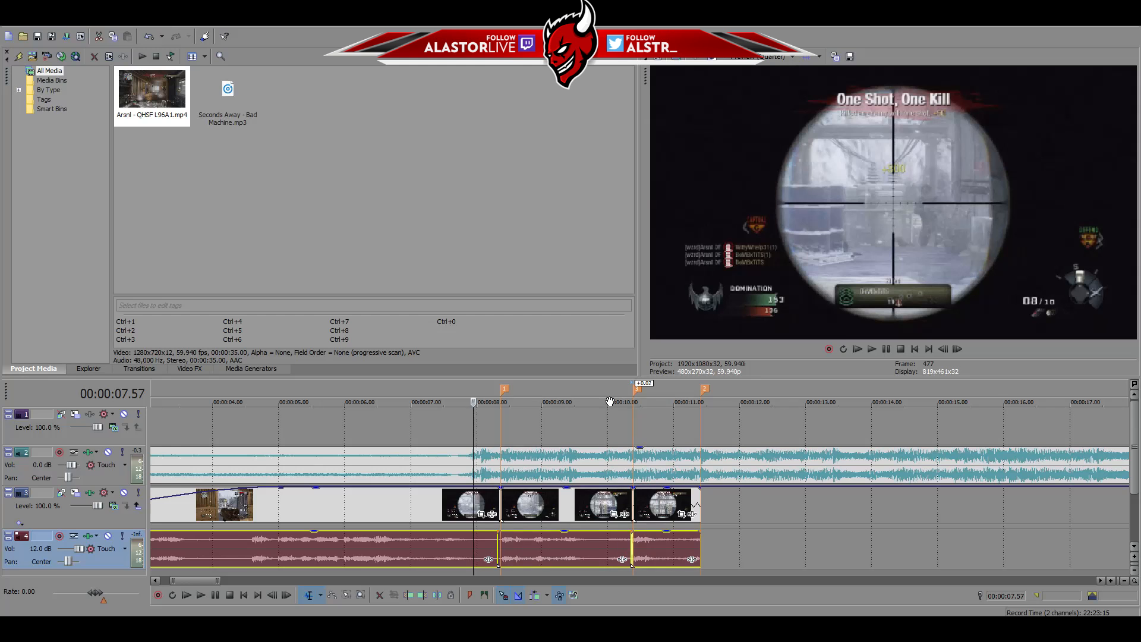
{"action": "left_click", "coordinate": [651, 390]}
{"action": "scroll", "coordinate": [651, 390], "scroll_direction": "up", "scroll_amount": 4}
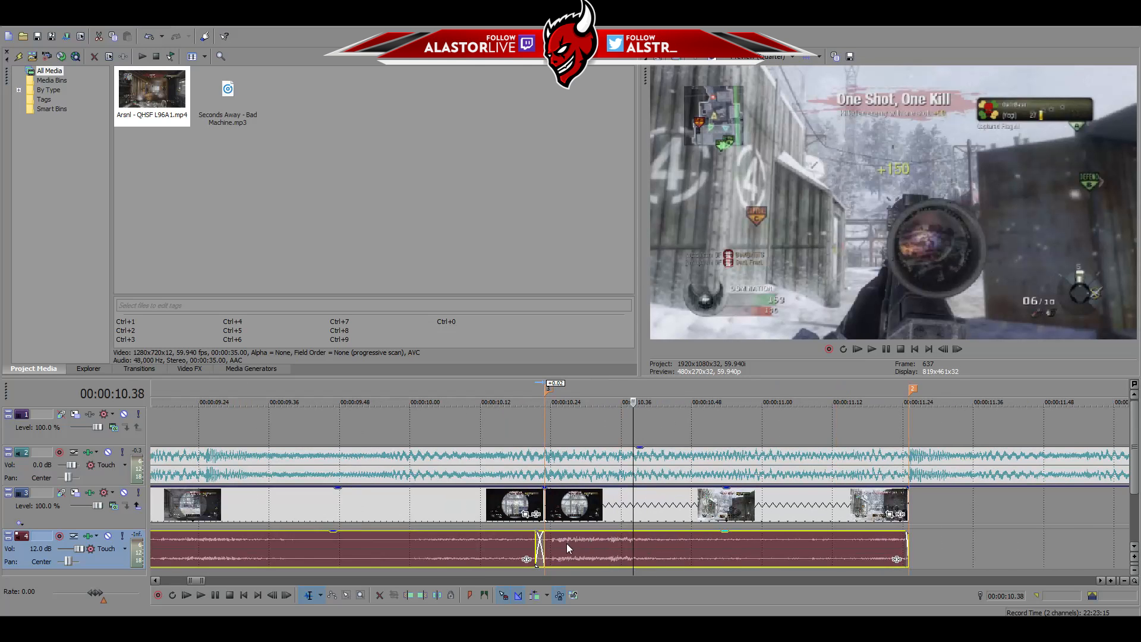
{"action": "left_click", "coordinate": [556, 391]}
{"action": "scroll", "coordinate": [589, 514], "scroll_direction": "up", "scroll_amount": 3}
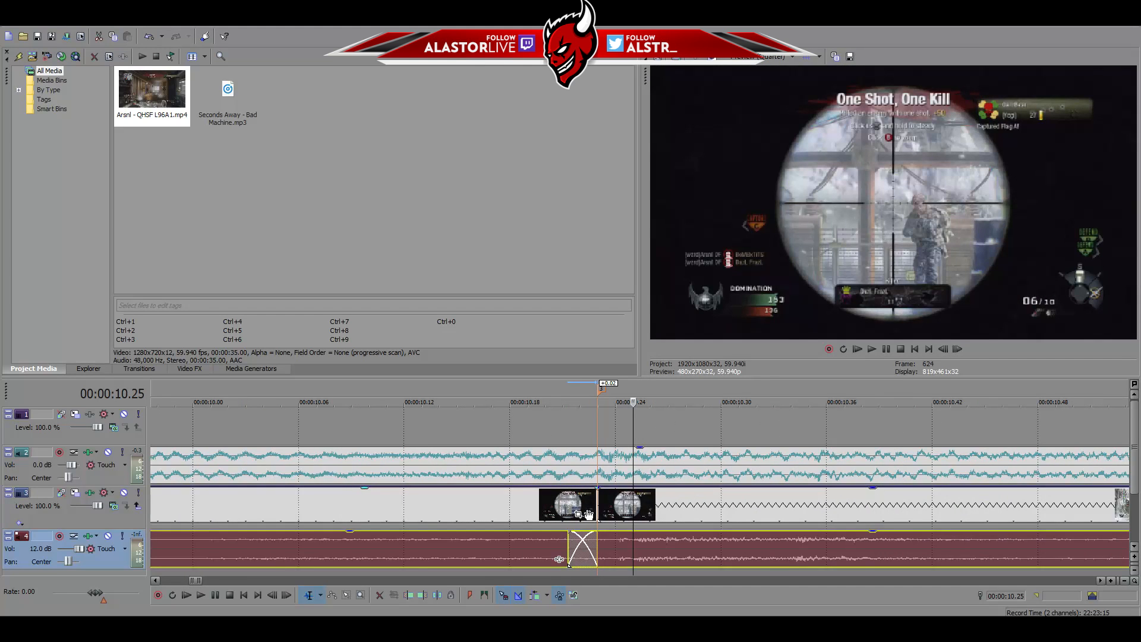
{"action": "scroll", "coordinate": [637, 554], "scroll_direction": "up", "scroll_amount": 2}
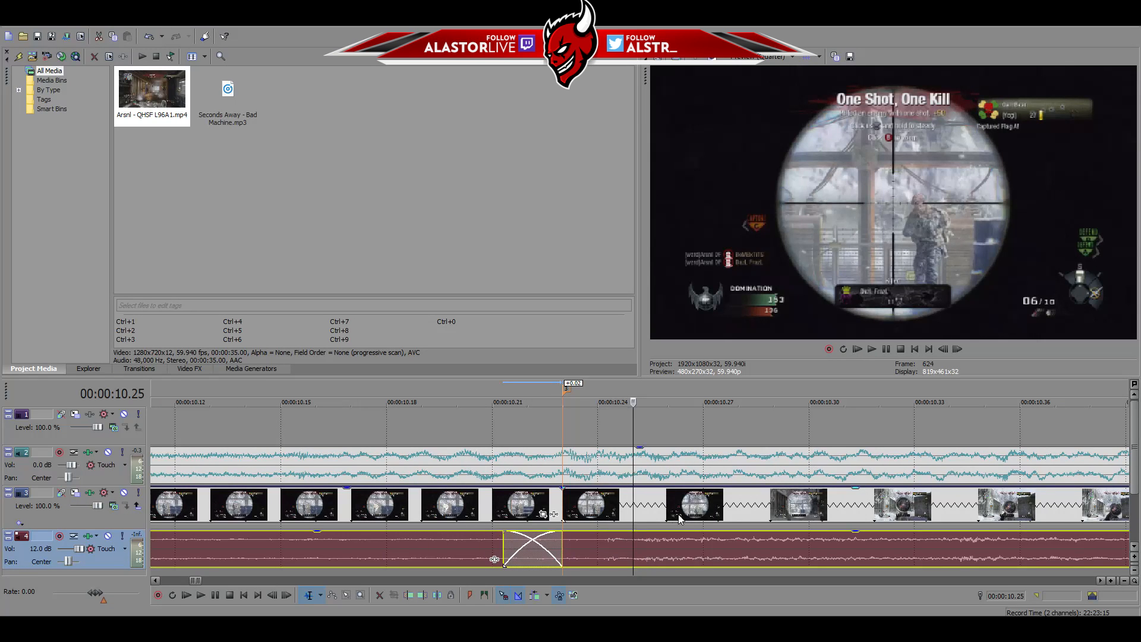
{"action": "scroll", "coordinate": [640, 555], "scroll_direction": "down", "scroll_amount": 8}
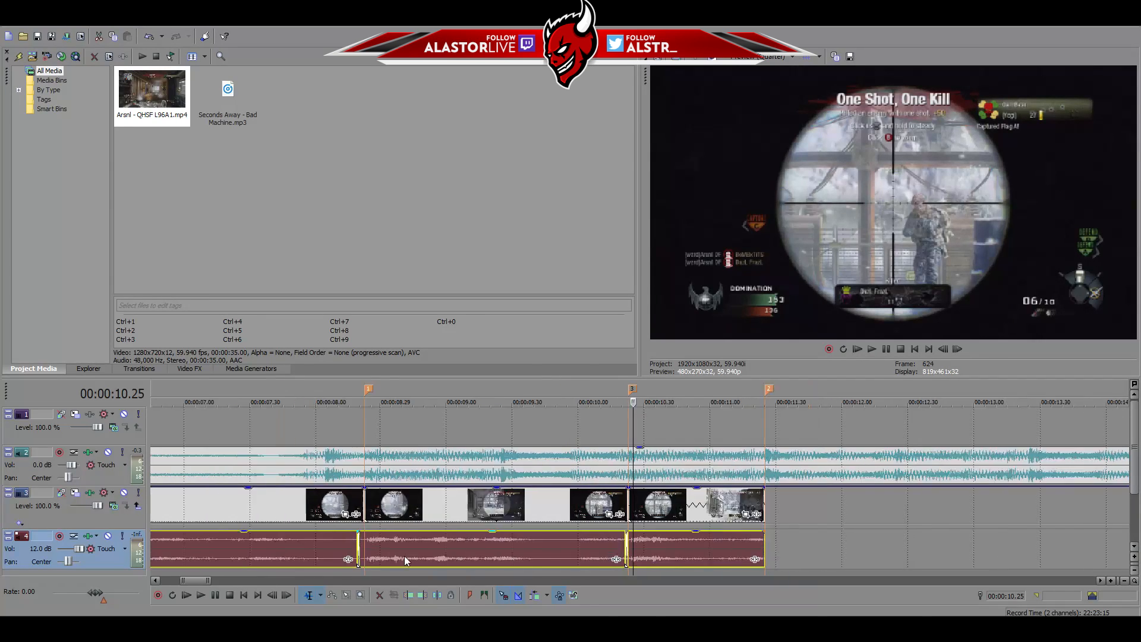
Trim 0.53 off the start of the first gameplay audio piece and shift all three audio pieces 0.01 earlier
{"action": "left_click_drag", "start_coordinate": [152, 548], "coordinate": [171, 547]}
{"action": "left_click", "coordinate": [287, 545]}
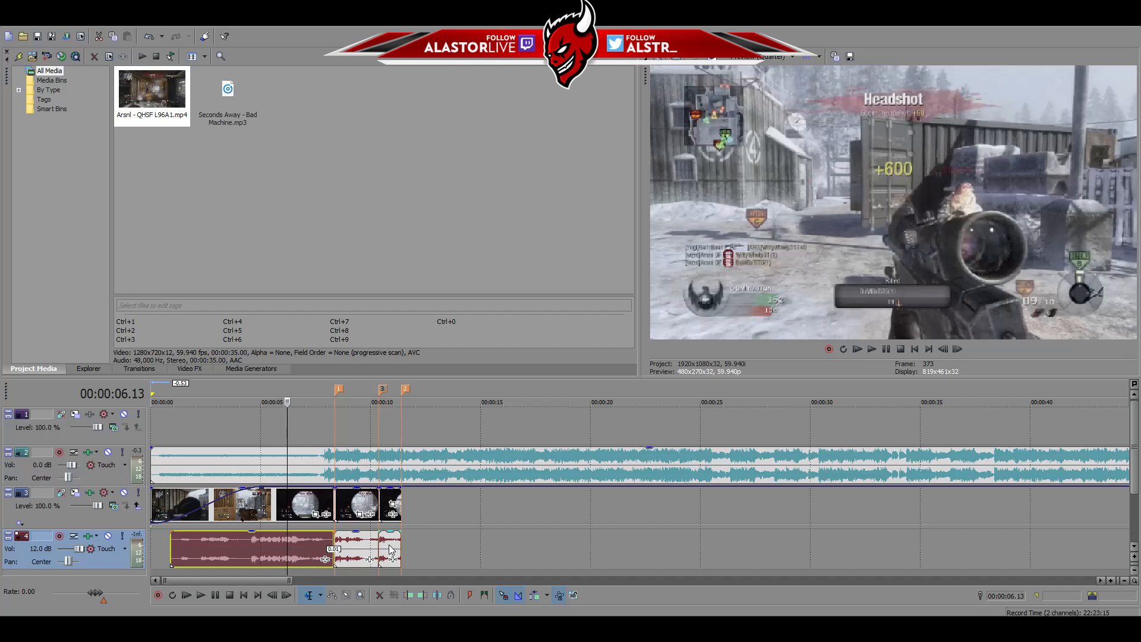
{"action": "left_click", "coordinate": [394, 550], "text": "shift"}
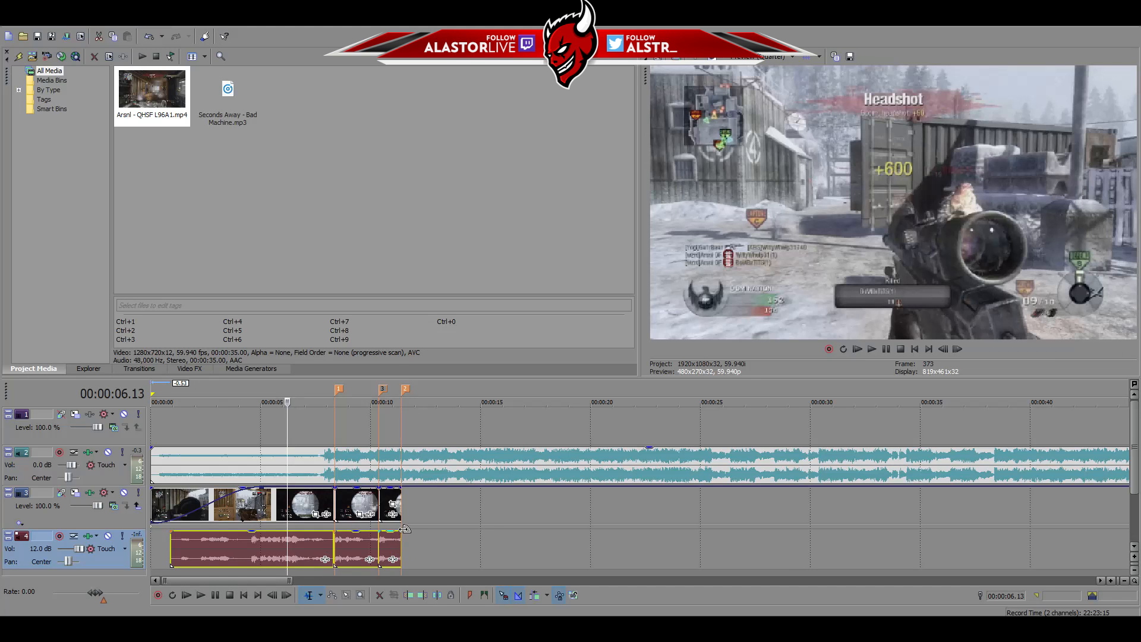
{"action": "left_click", "coordinate": [390, 390]}
{"action": "scroll", "coordinate": [572, 548], "scroll_direction": "up", "scroll_amount": 10}
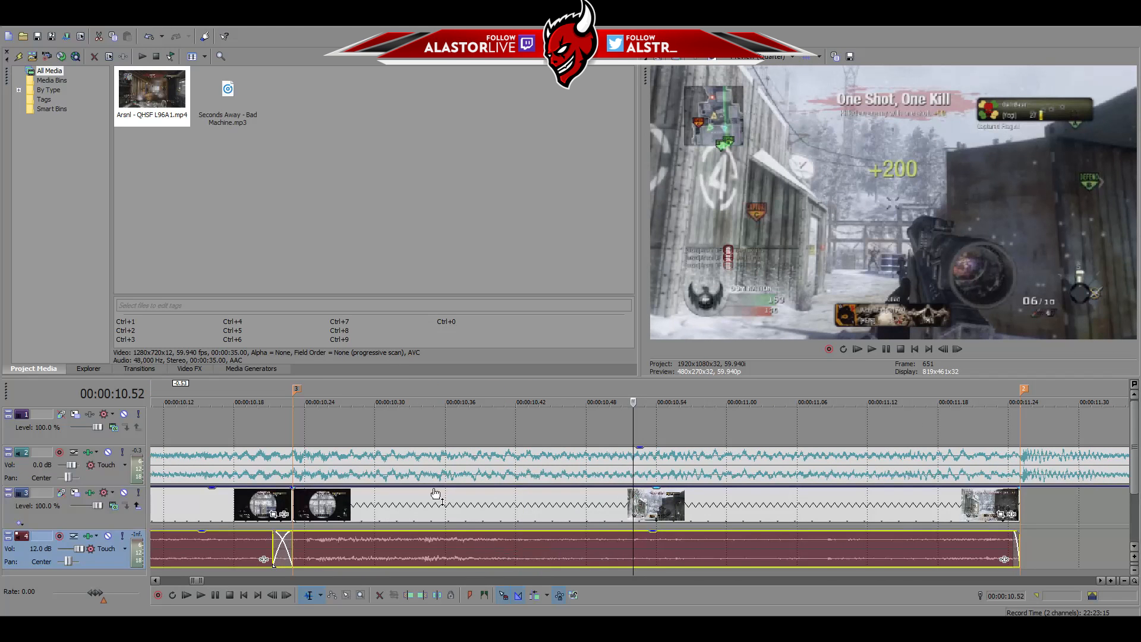
{"action": "left_click", "coordinate": [313, 385]}
{"action": "scroll", "coordinate": [313, 385], "scroll_direction": "up", "scroll_amount": 5}
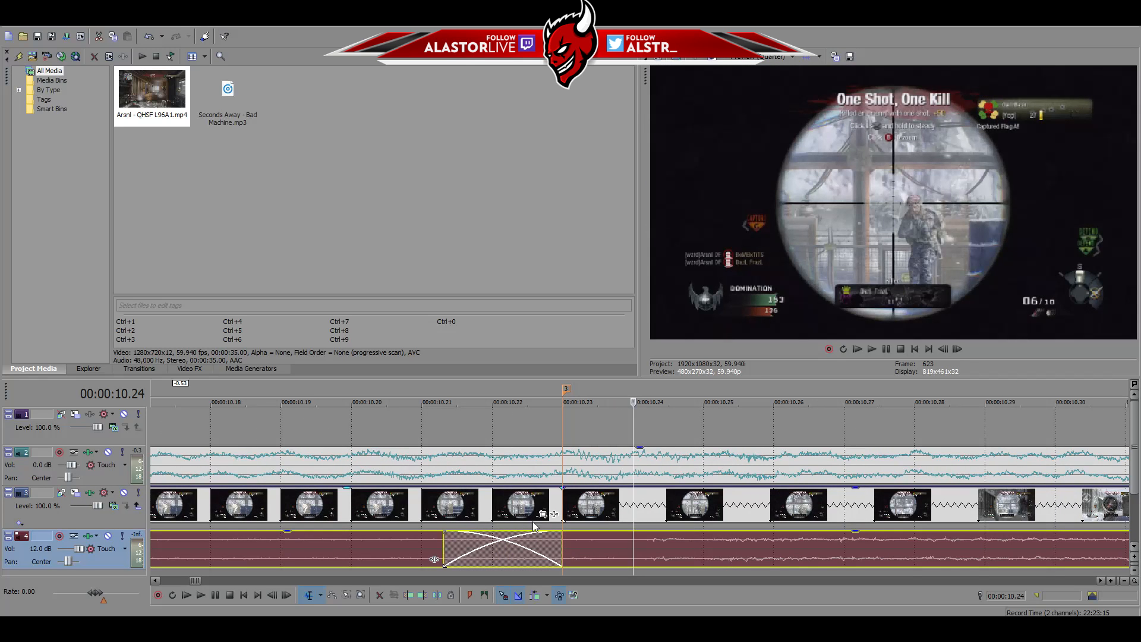
{"action": "left_click_drag", "start_coordinate": [665, 545], "coordinate": [575, 565]}
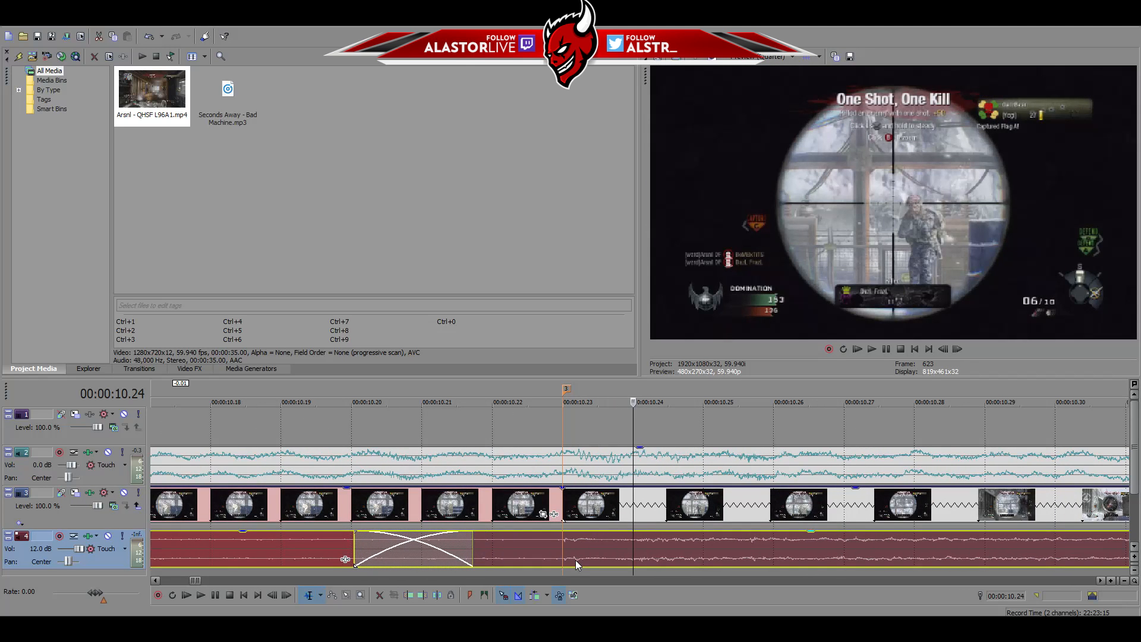
Extend the third gameplay audio piece's end by 0.01 to the video's end and the first piece's start by 0.52 to the timeline's beginning
{"action": "scroll", "coordinate": [561, 561], "scroll_direction": "down", "scroll_amount": 15}
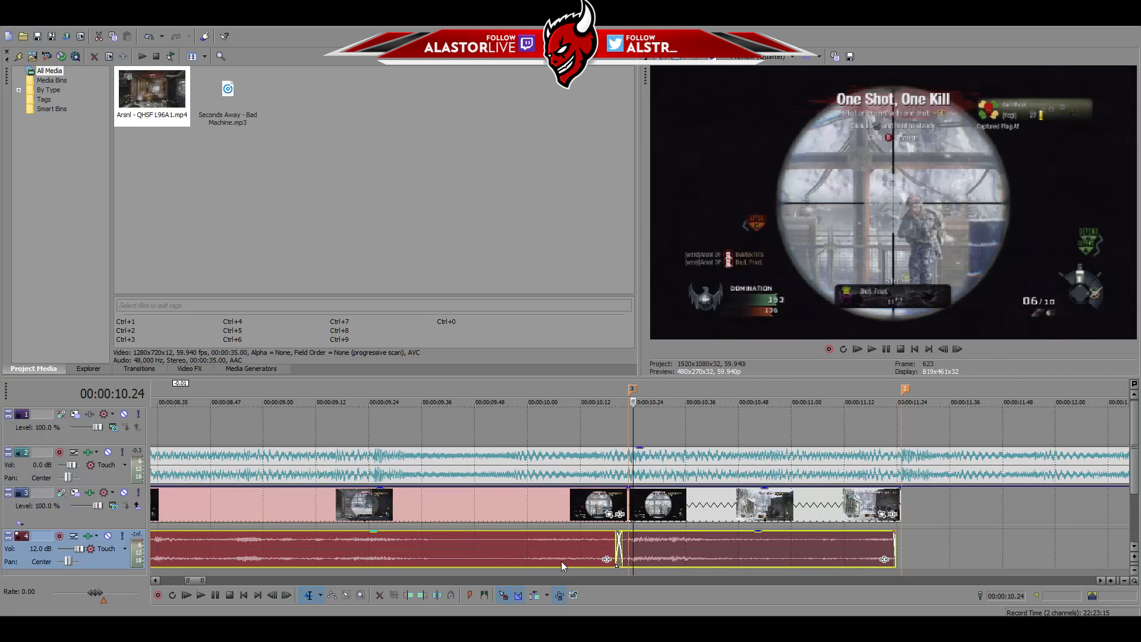
{"action": "left_click", "coordinate": [398, 543]}
{"action": "left_click", "coordinate": [402, 543]}
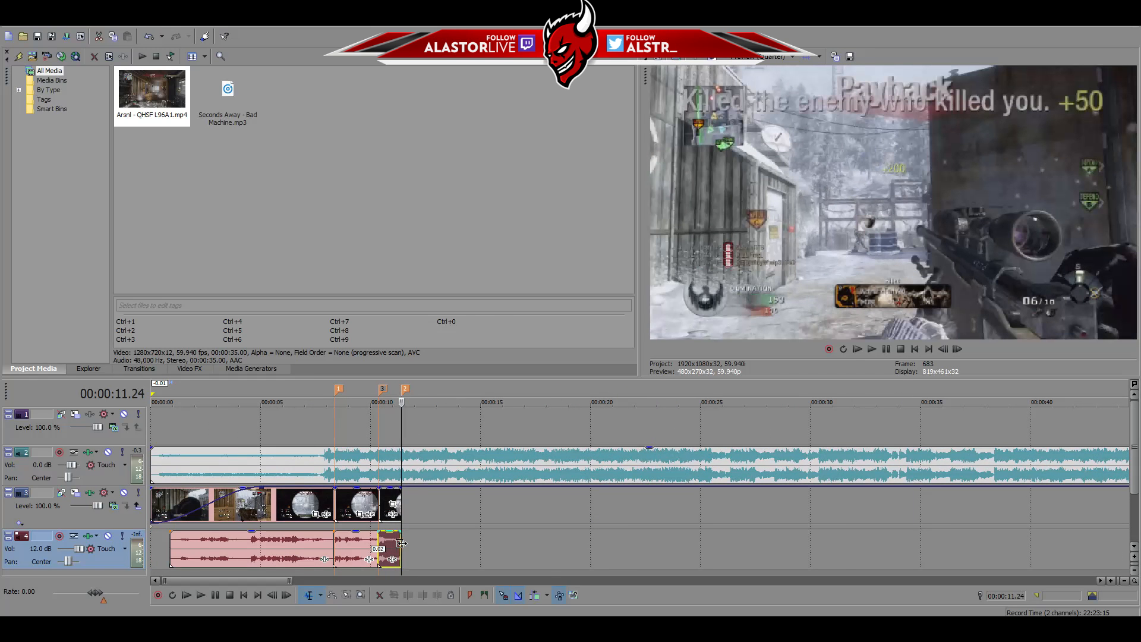
{"action": "scroll", "coordinate": [454, 550], "scroll_direction": "up", "scroll_amount": 15}
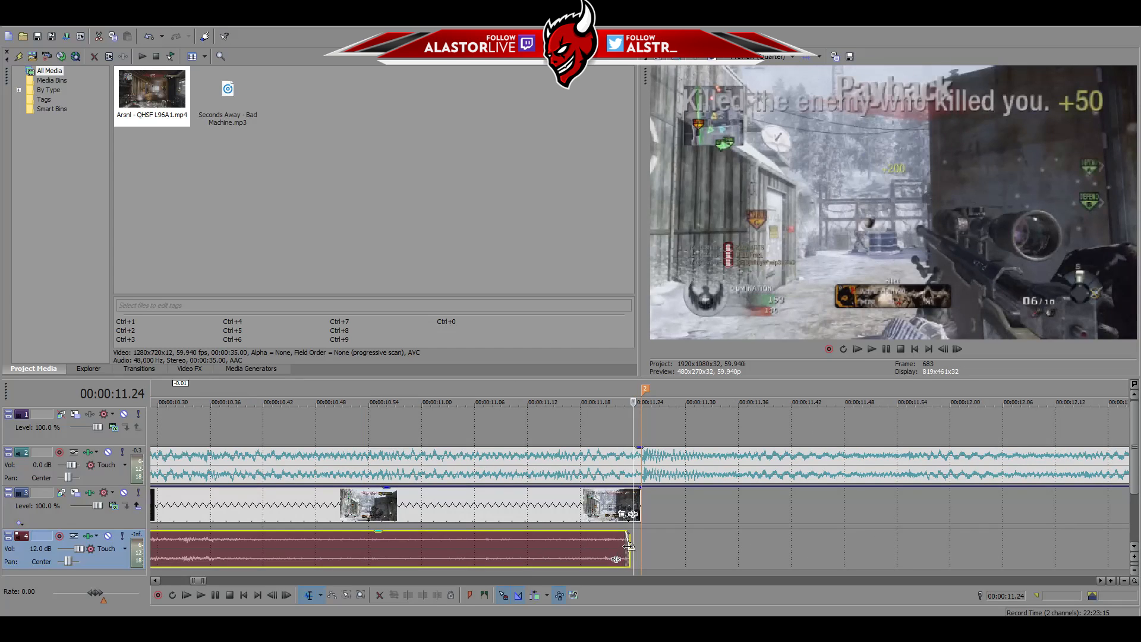
{"action": "scroll", "coordinate": [630, 549], "scroll_direction": "down", "scroll_amount": 10}
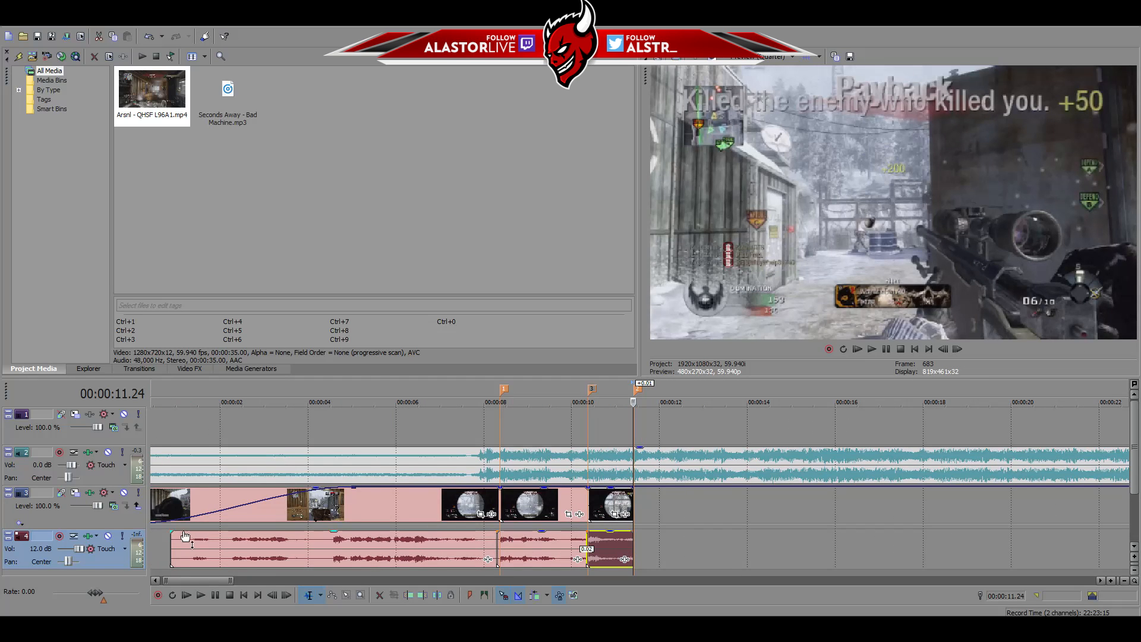
{"action": "scroll", "coordinate": [176, 553], "scroll_direction": "down", "scroll_amount": 5}
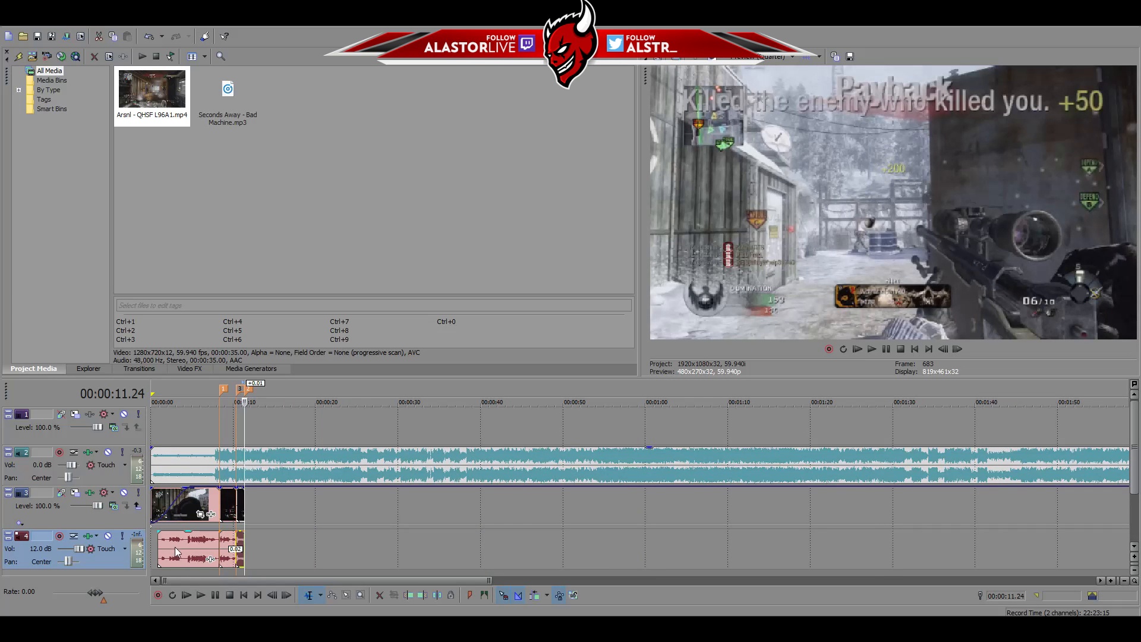
Insert a Volume envelope on the gameplay audio track
{"action": "right_click", "coordinate": [270, 544]}
{"action": "mouse_move", "coordinate": [358, 473]}
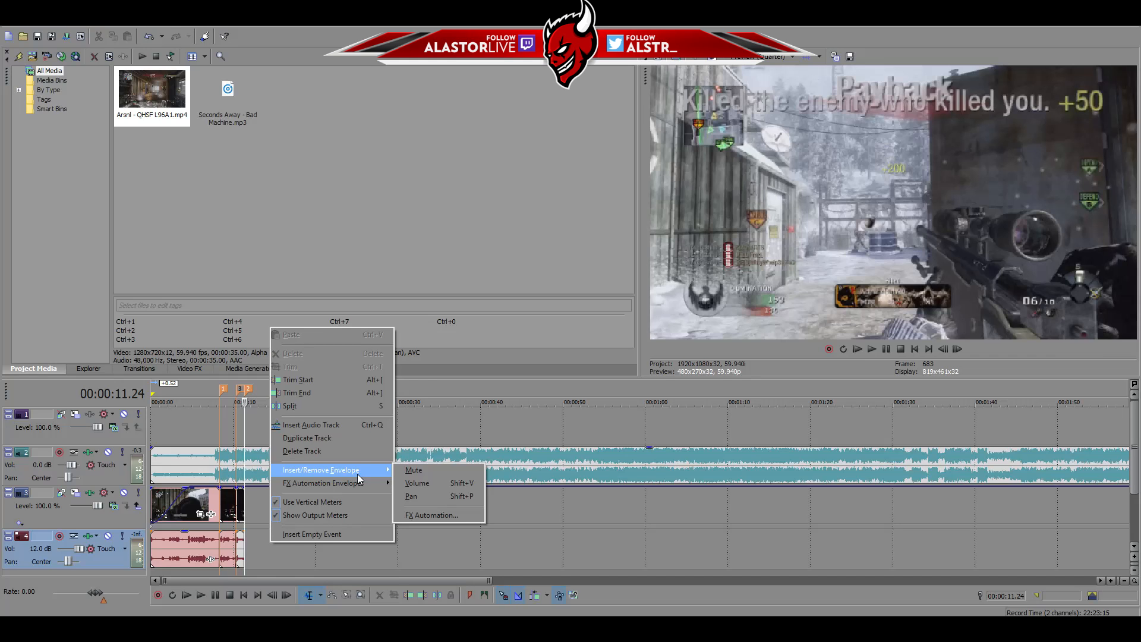
{"action": "right_click", "coordinate": [261, 555]}
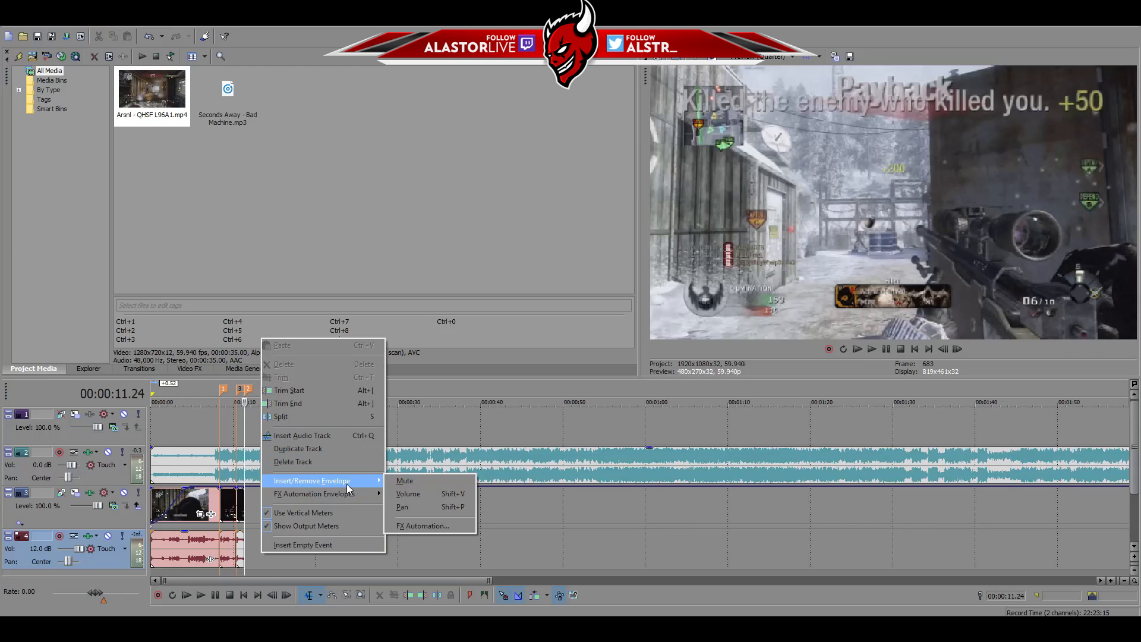
{"action": "left_click", "coordinate": [398, 494]}
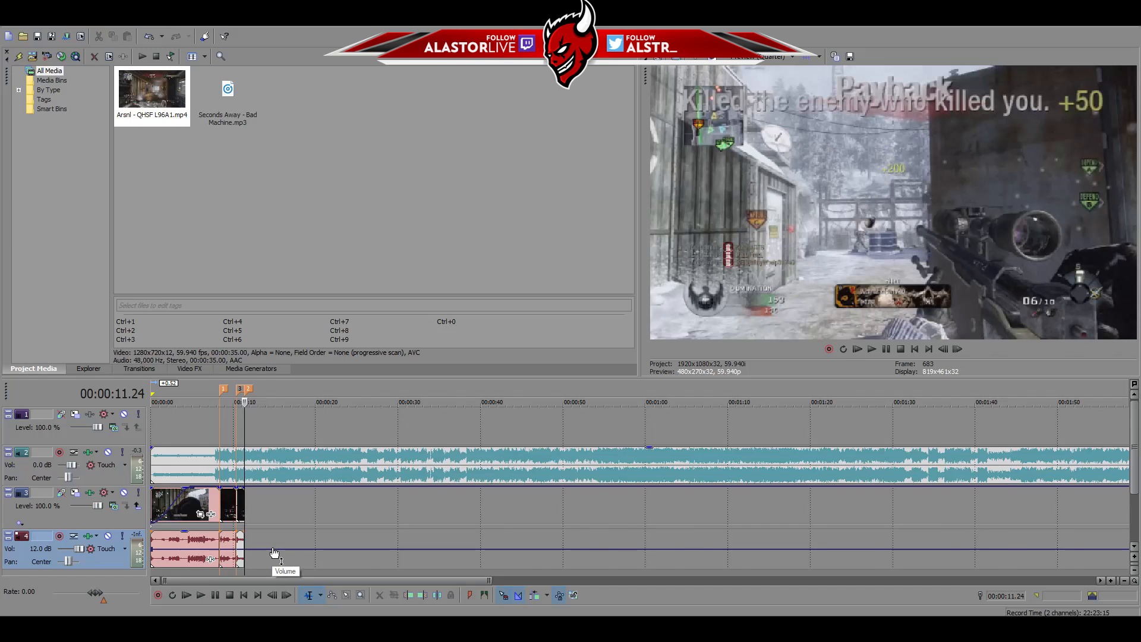
Add a volume envelope point at 00:00:04.18 and lower the envelope's starting point to the minimum so the gameplay audio fades in
{"action": "scroll", "coordinate": [273, 552], "scroll_direction": "up", "scroll_amount": 5}
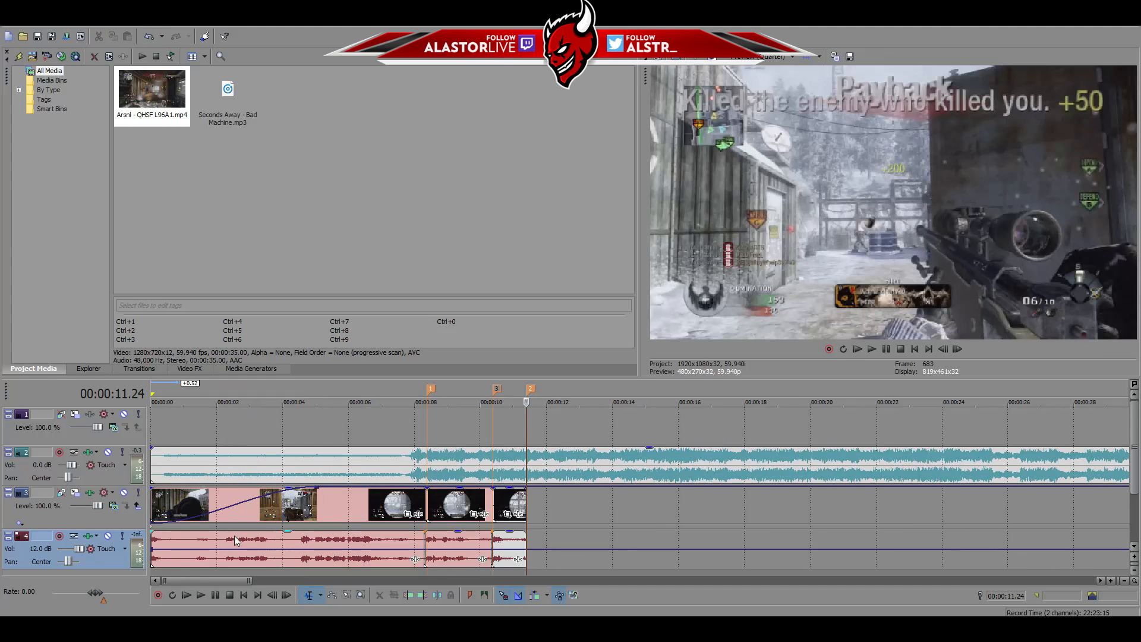
{"action": "left_click", "coordinate": [268, 541]}
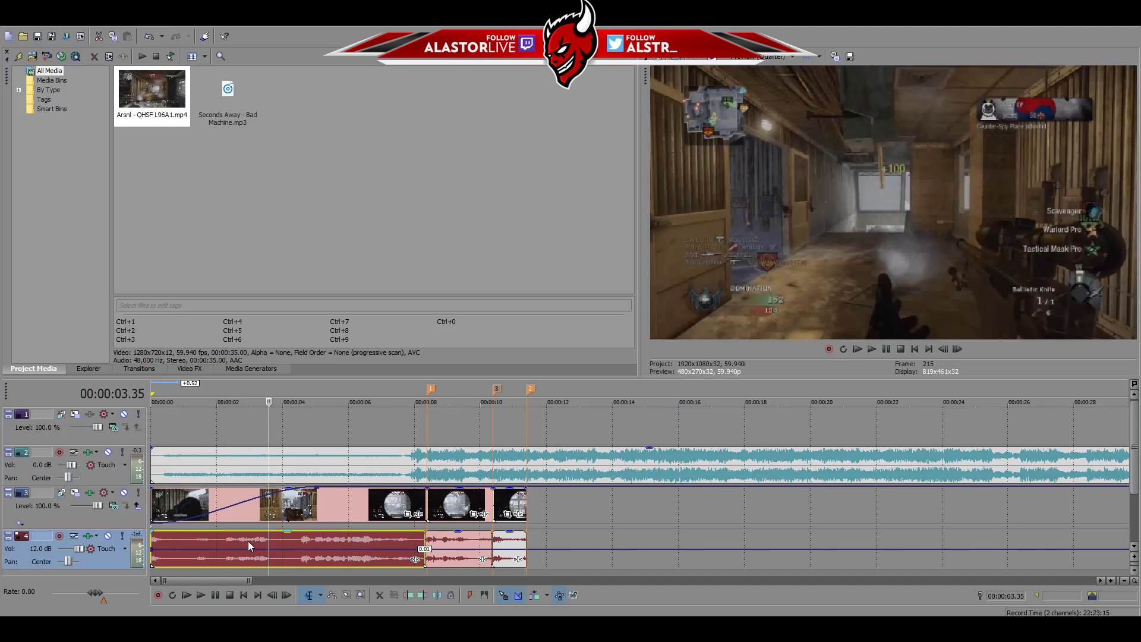
{"action": "left_click", "coordinate": [289, 545]}
{"action": "left_click", "coordinate": [293, 553]}
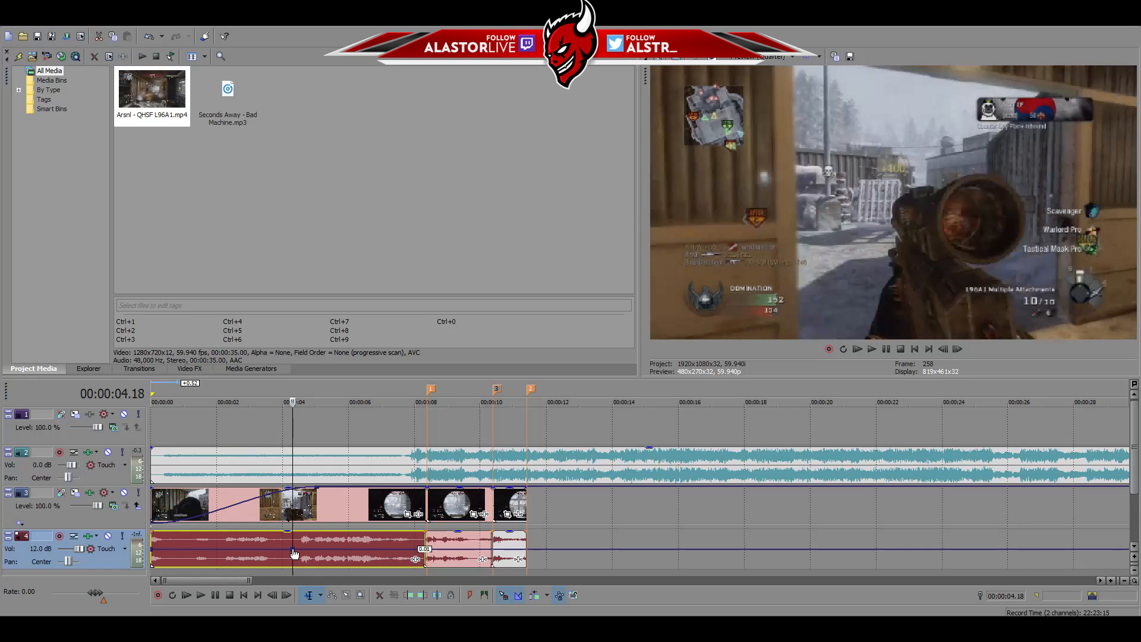
{"action": "left_click_drag", "start_coordinate": [149, 553], "coordinate": [150, 566]}
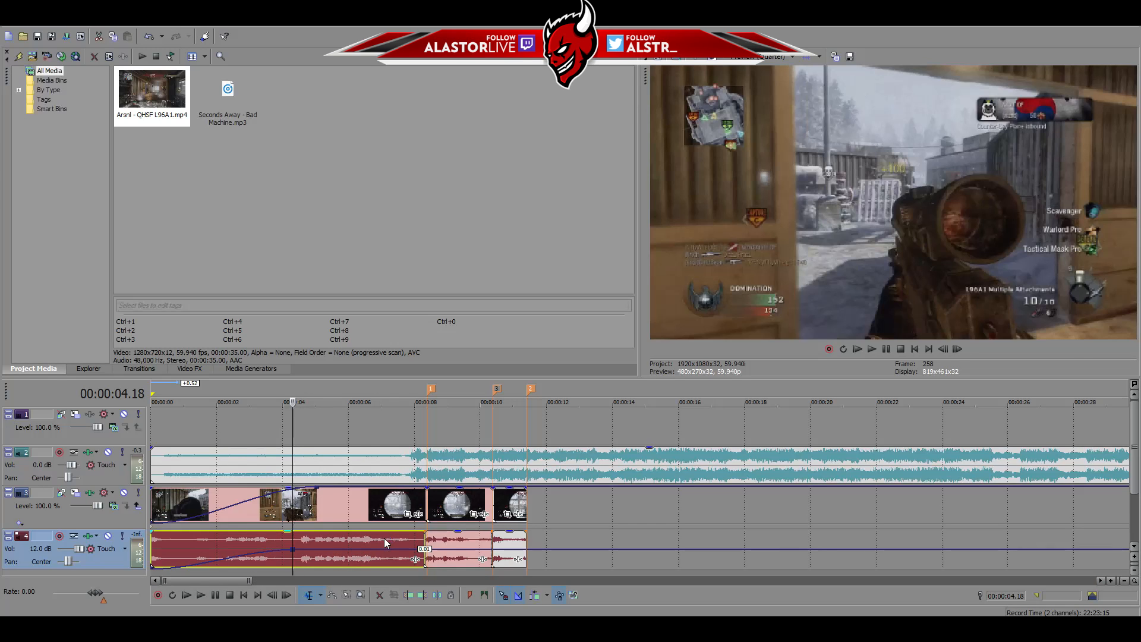
Lower the gain of all three gameplay audio pieces to -15.7 dB and raise it slightly after previewing against the song from 00:00:06.35
{"action": "key", "text": "space"}
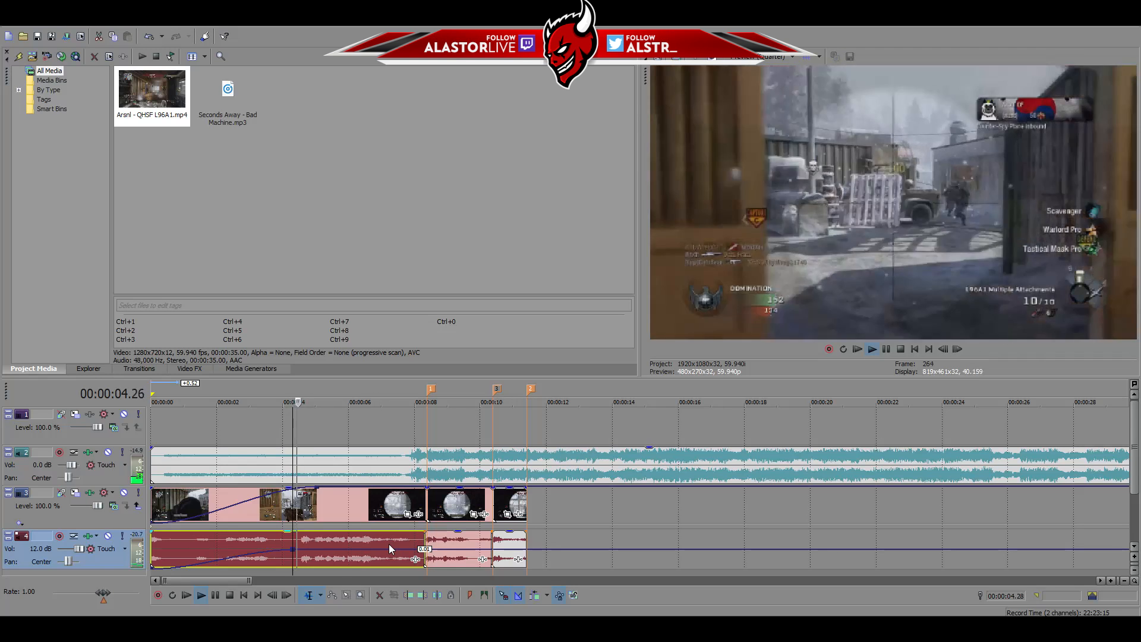
{"action": "key", "text": "space"}
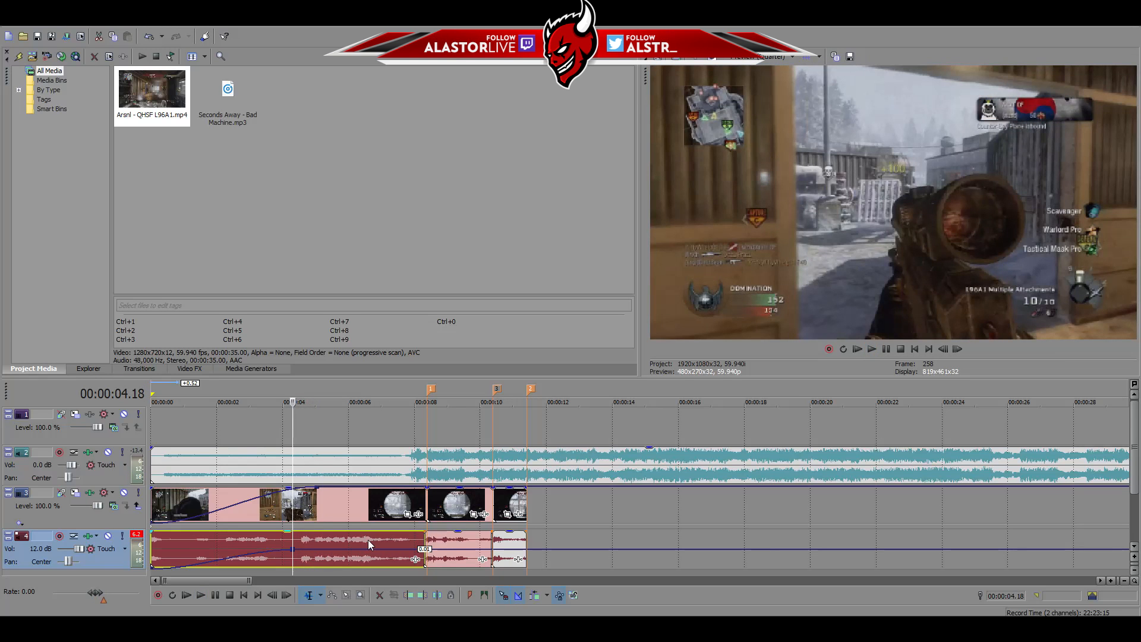
{"action": "left_click", "coordinate": [369, 540]}
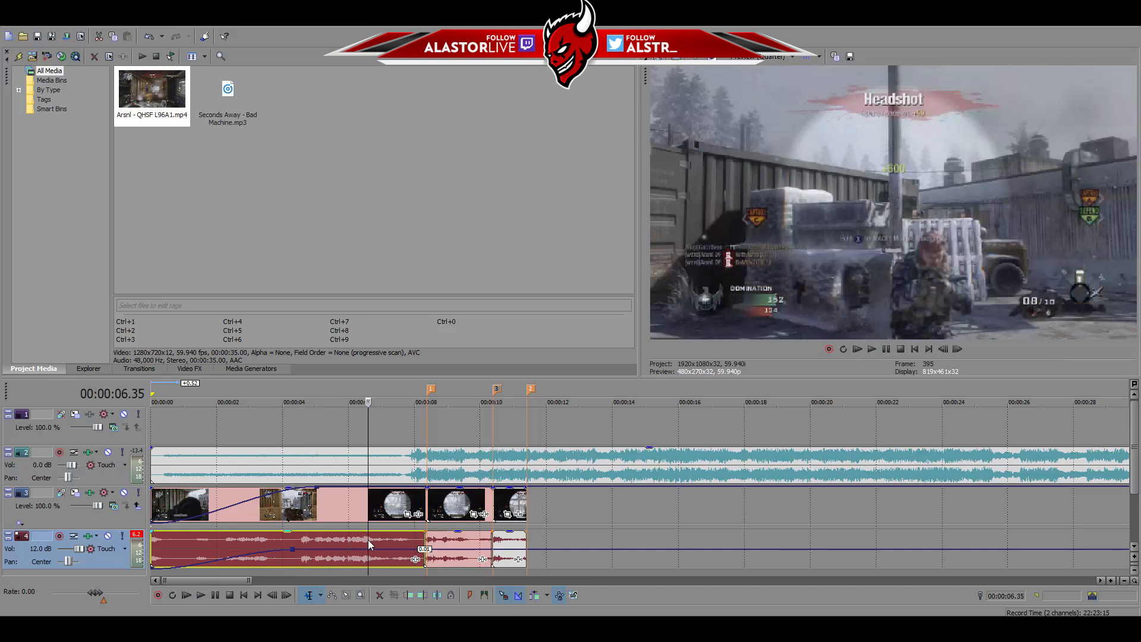
{"action": "left_click", "coordinate": [502, 540], "text": "shift"}
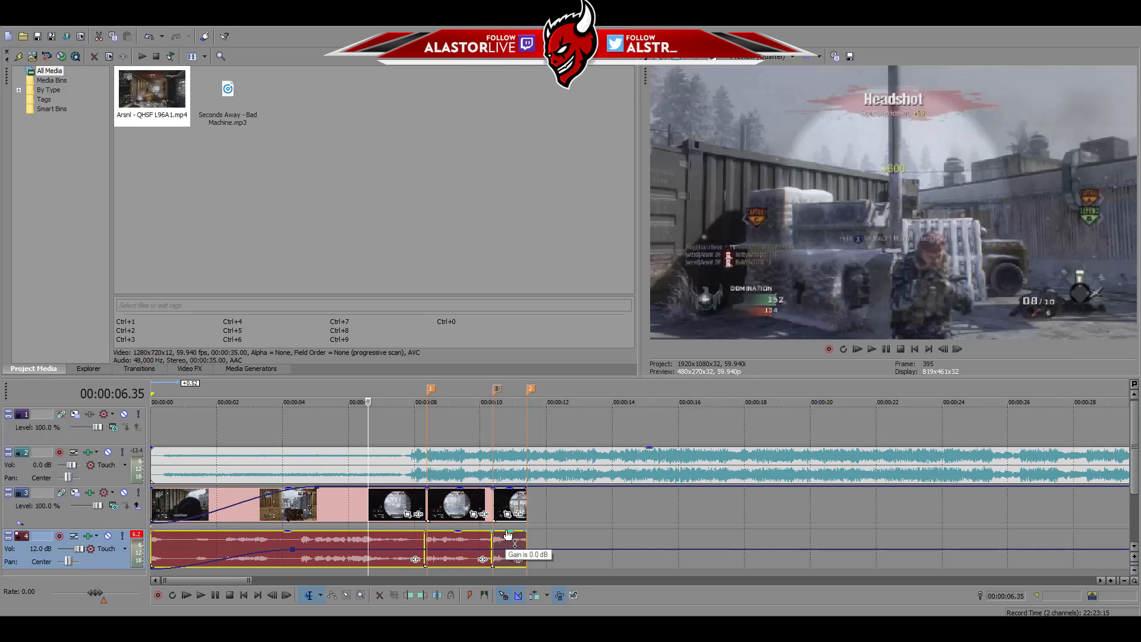
{"action": "left_click_drag", "start_coordinate": [508, 535], "coordinate": [463, 564]}
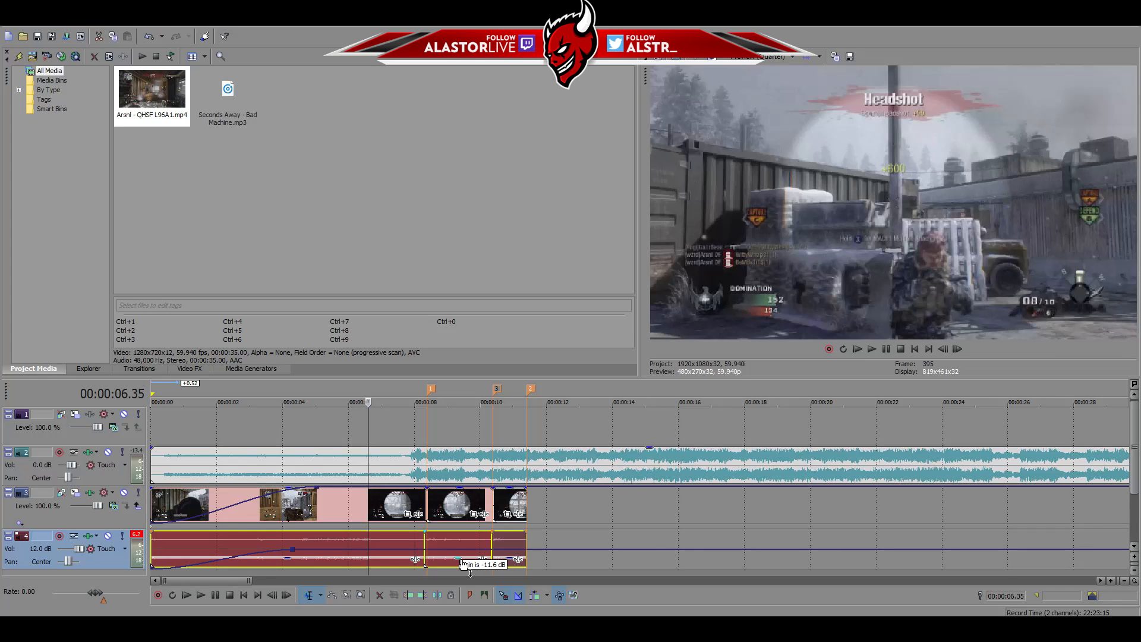
{"action": "left_click_drag", "start_coordinate": [463, 563], "coordinate": [453, 567]}
{"action": "key", "text": "space"}
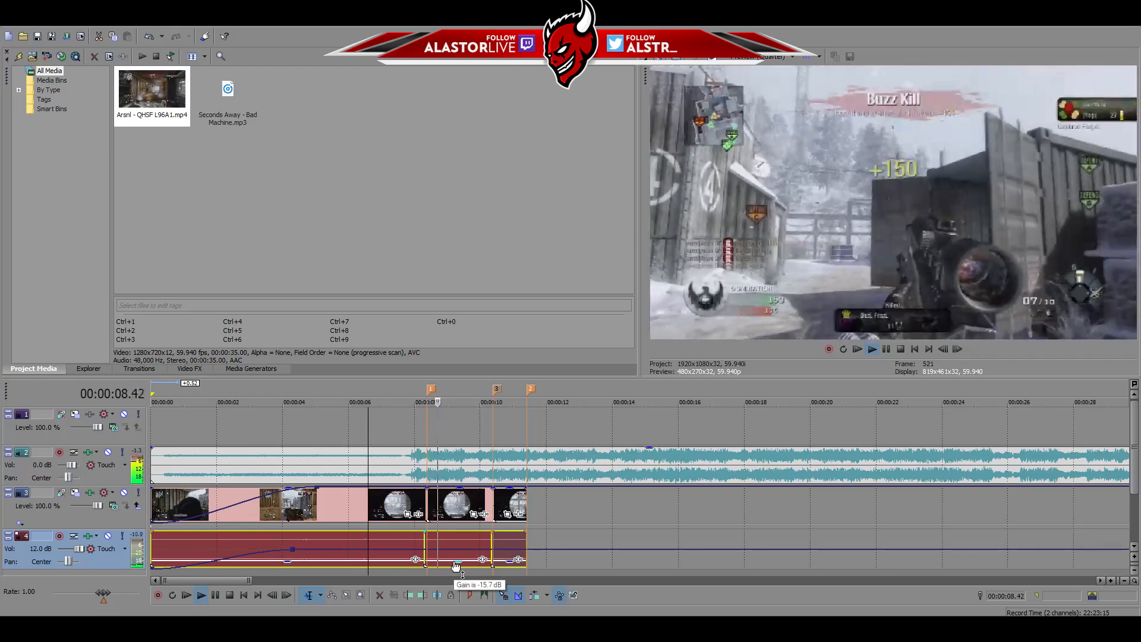
{"action": "key", "text": "space"}
{"action": "left_click_drag", "start_coordinate": [456, 567], "coordinate": [471, 560]}
{"action": "key", "text": "space"}
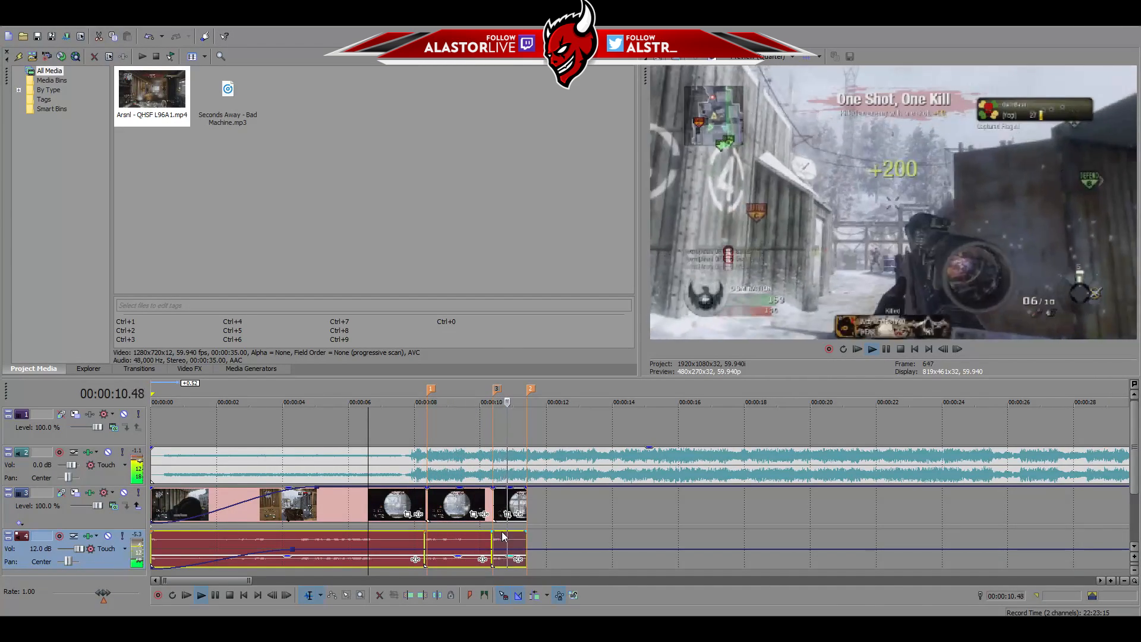
{"action": "key", "text": "space"}
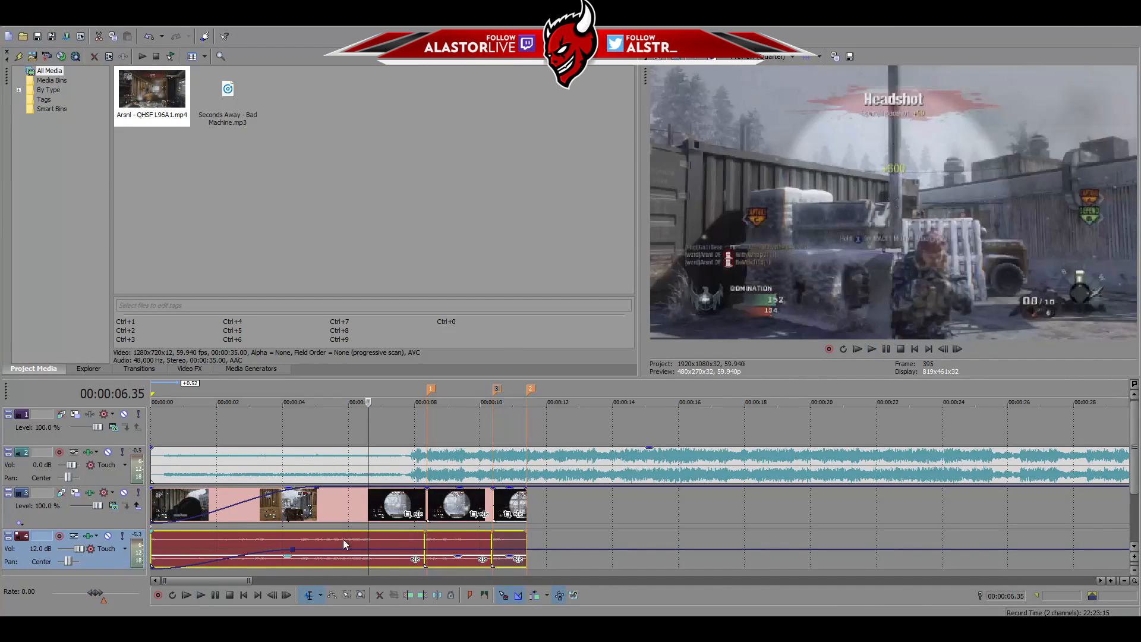
Lower the first gameplay audio piece's gain to -13.4 dB and preview the mix from 00:00:04.21
{"action": "left_click", "coordinate": [295, 543]}
{"action": "key", "text": "space"}
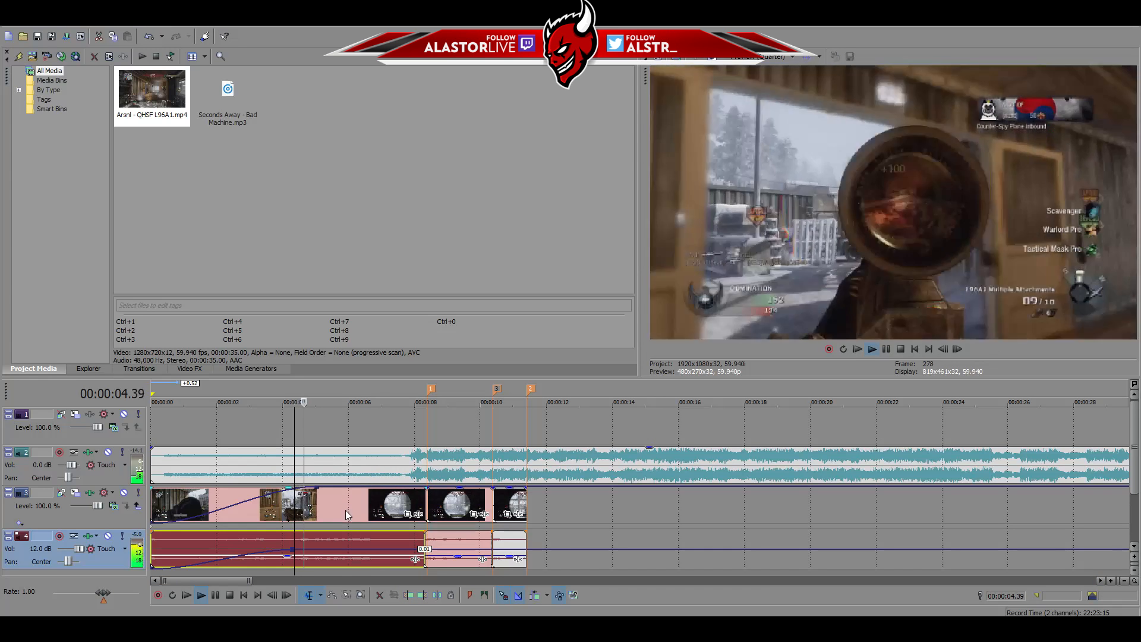
{"action": "key", "text": "space"}
{"action": "left_click_drag", "start_coordinate": [287, 560], "coordinate": [278, 564]}
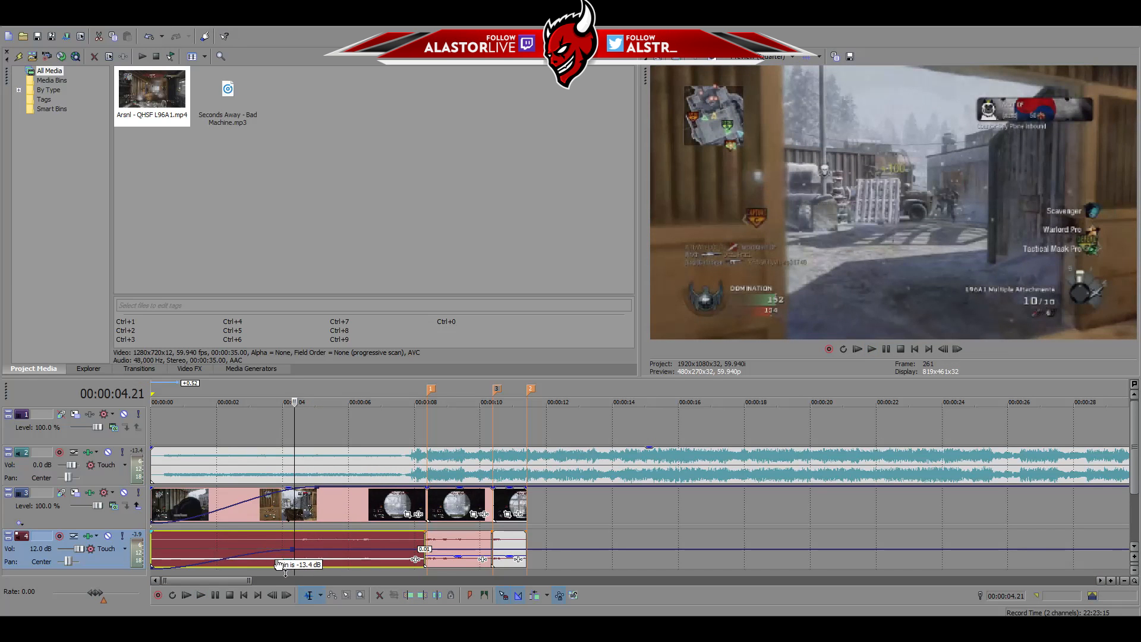
{"action": "key", "text": "space"}
{"action": "key", "text": "space"}
{"action": "key", "text": "space"}
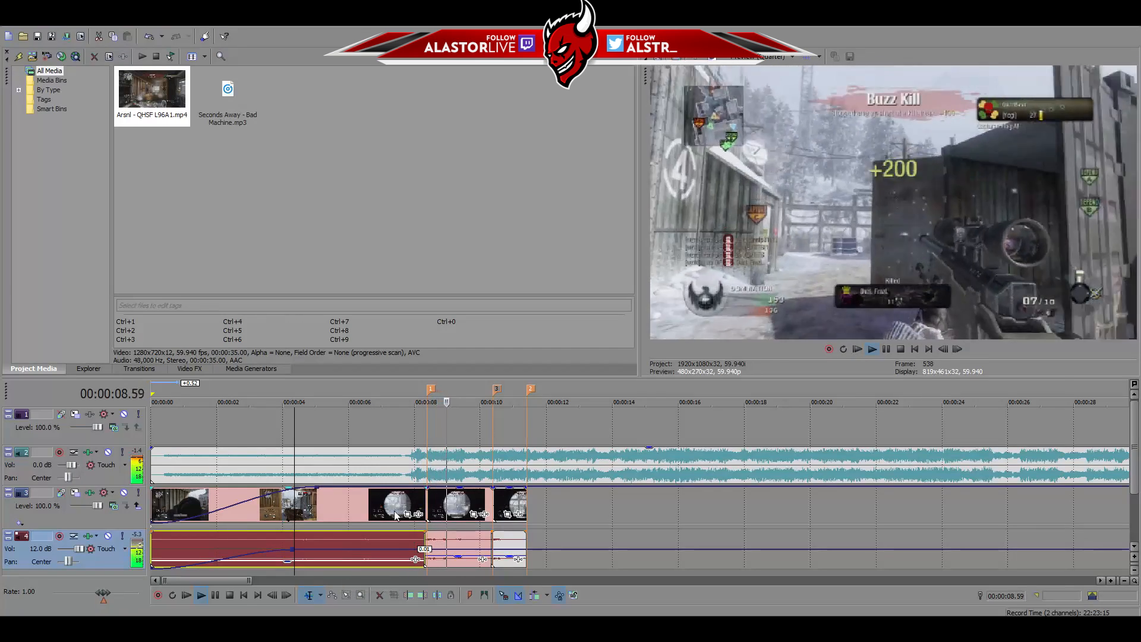
{"action": "key", "text": "space"}
Set the third gameplay audio piece's gain to -10.6 dB, raise the second piece's slightly, and preview both from 00:00:07.56
{"action": "left_click", "coordinate": [509, 562]}
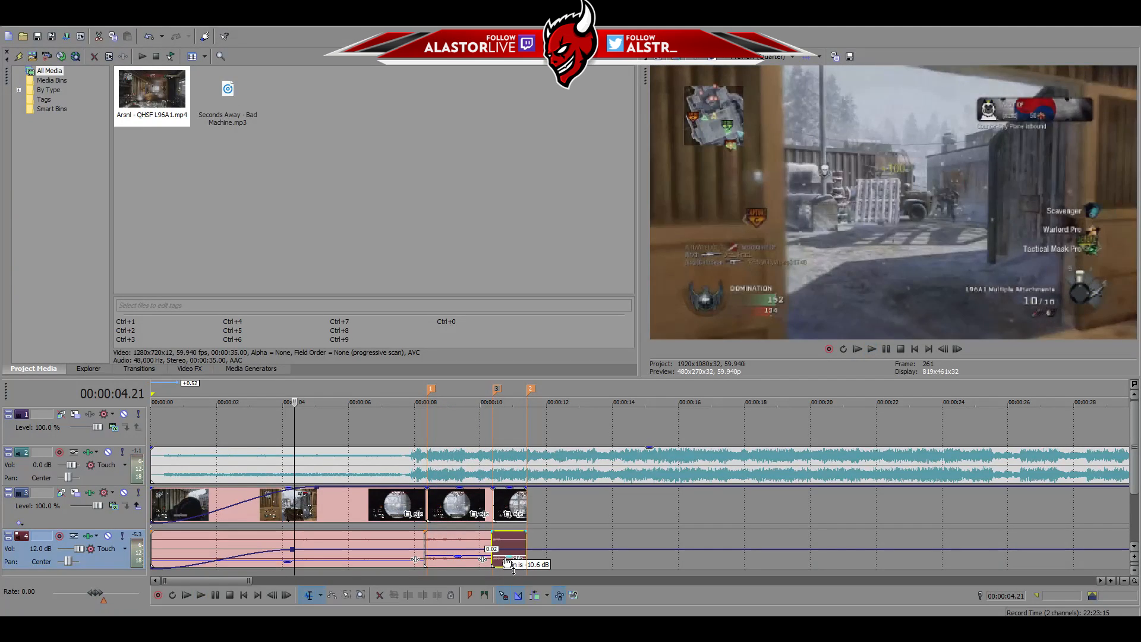
{"action": "left_click", "coordinate": [457, 560]}
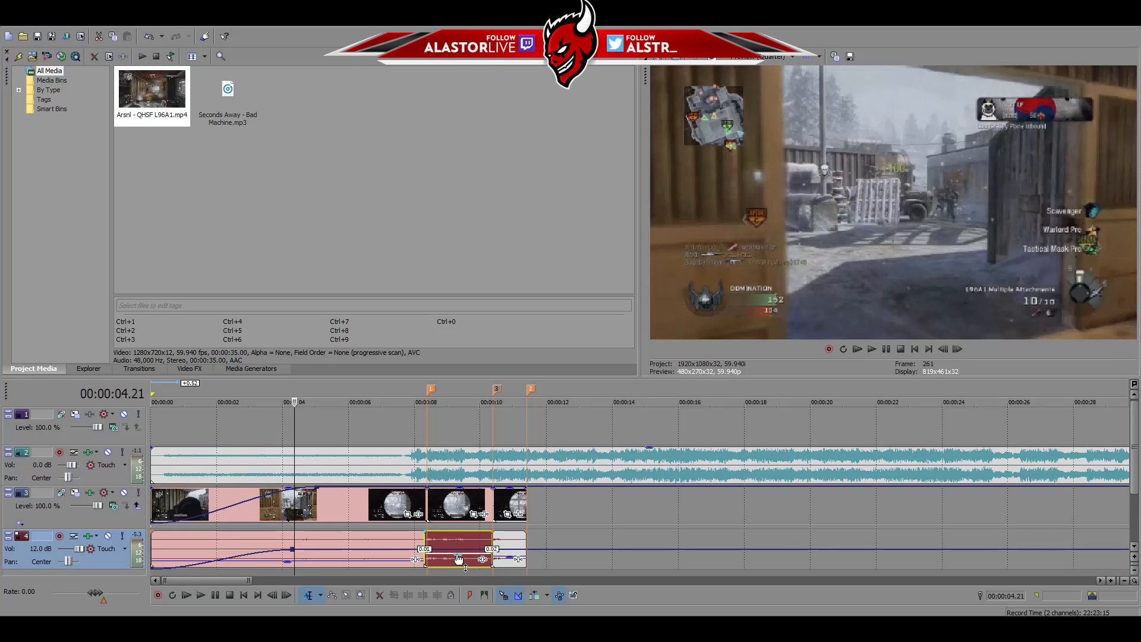
{"action": "left_click", "coordinate": [414, 576]}
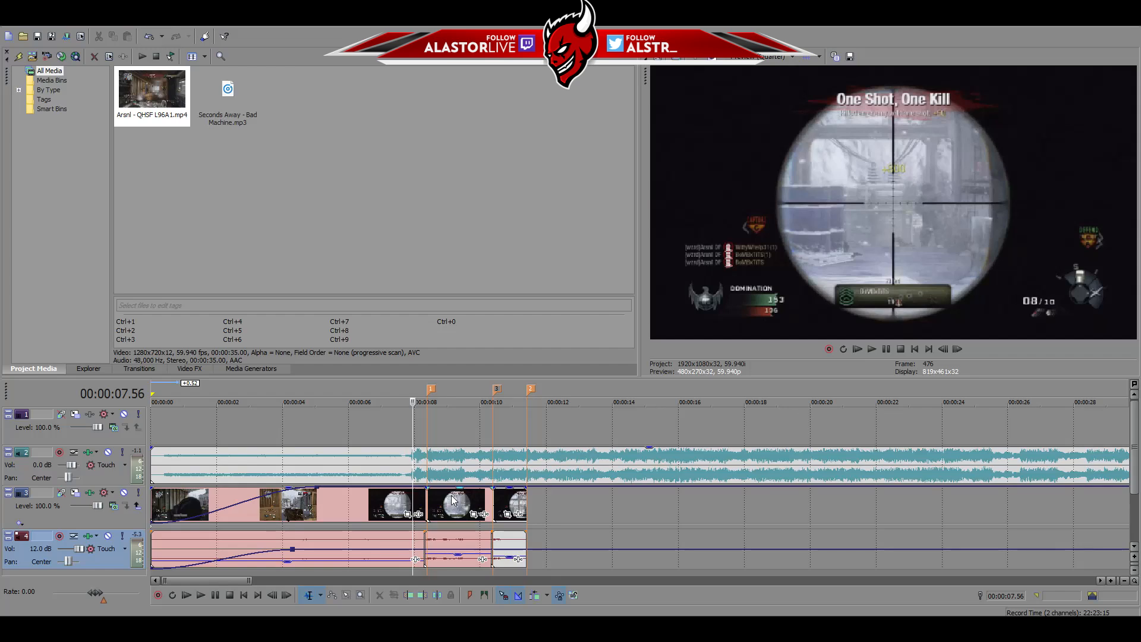
{"action": "key", "text": "space"}
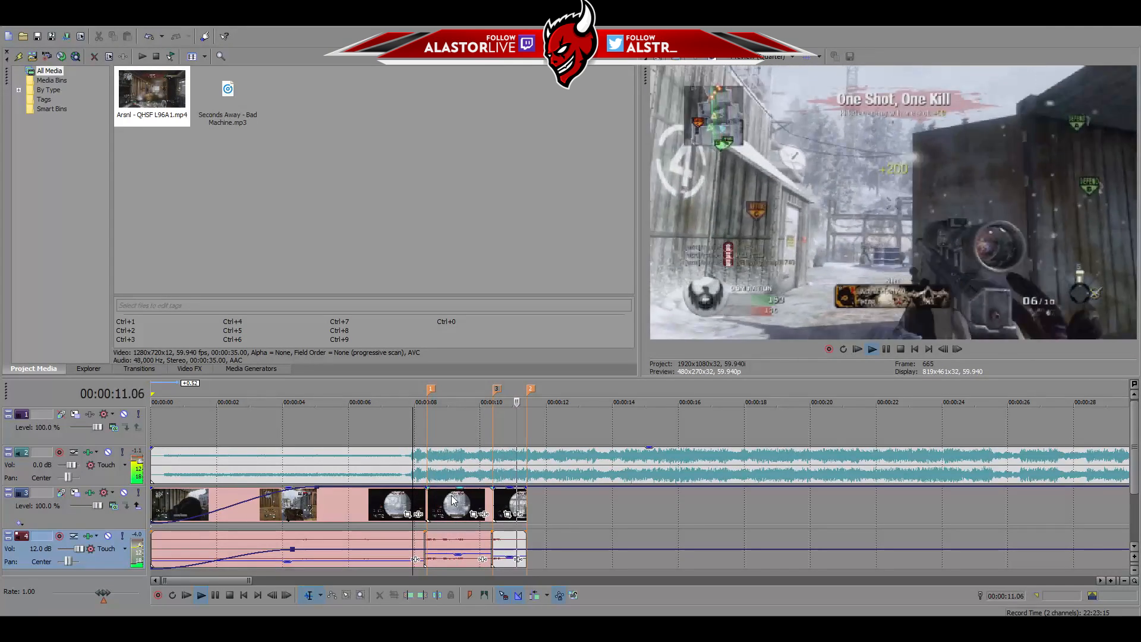
{"action": "key", "text": "space"}
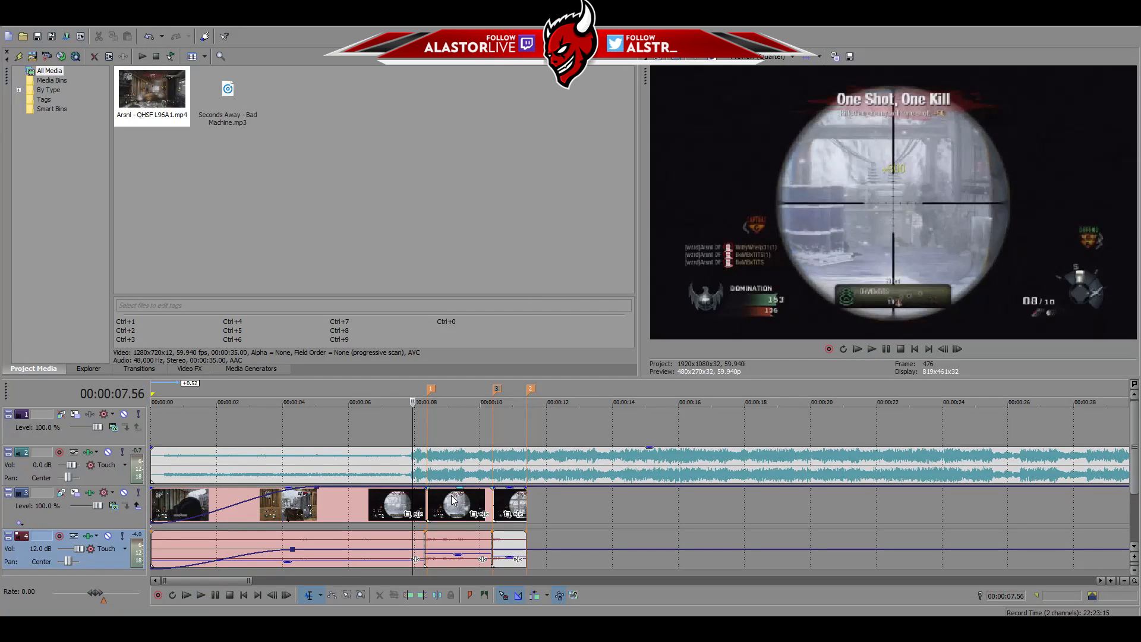
Switch to File Explorer and add Jameskies - Sideshow Super.m4v from the Clips folder to the gameplay tracks at about 00:00:13
{"action": "left_click", "coordinate": [526, 427]}
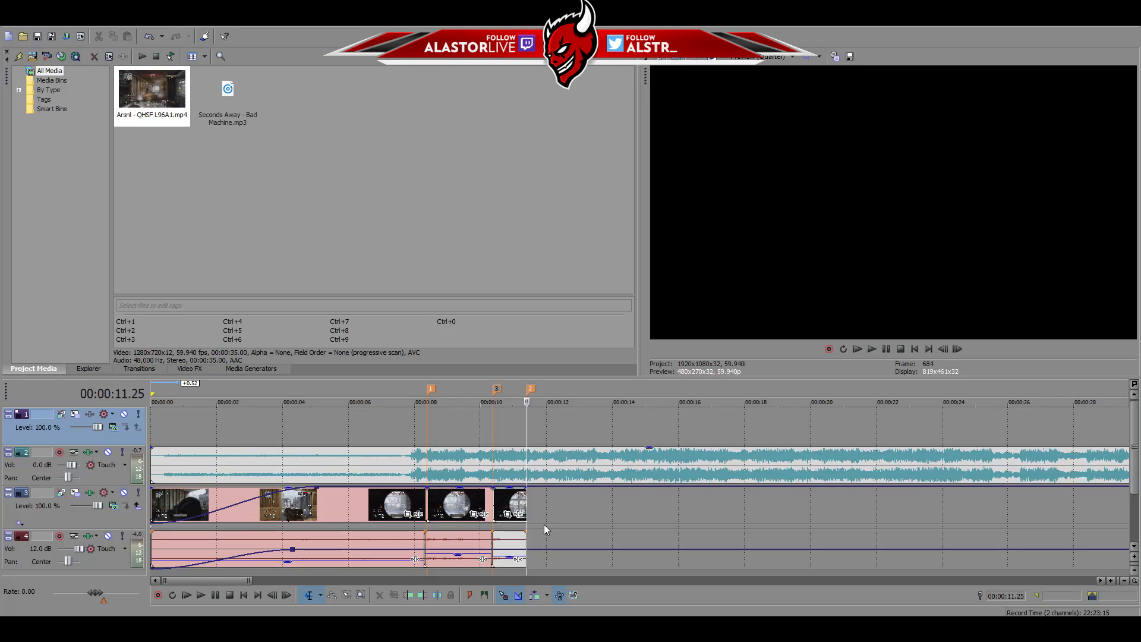
{"action": "key", "text": "alt+Tab"}
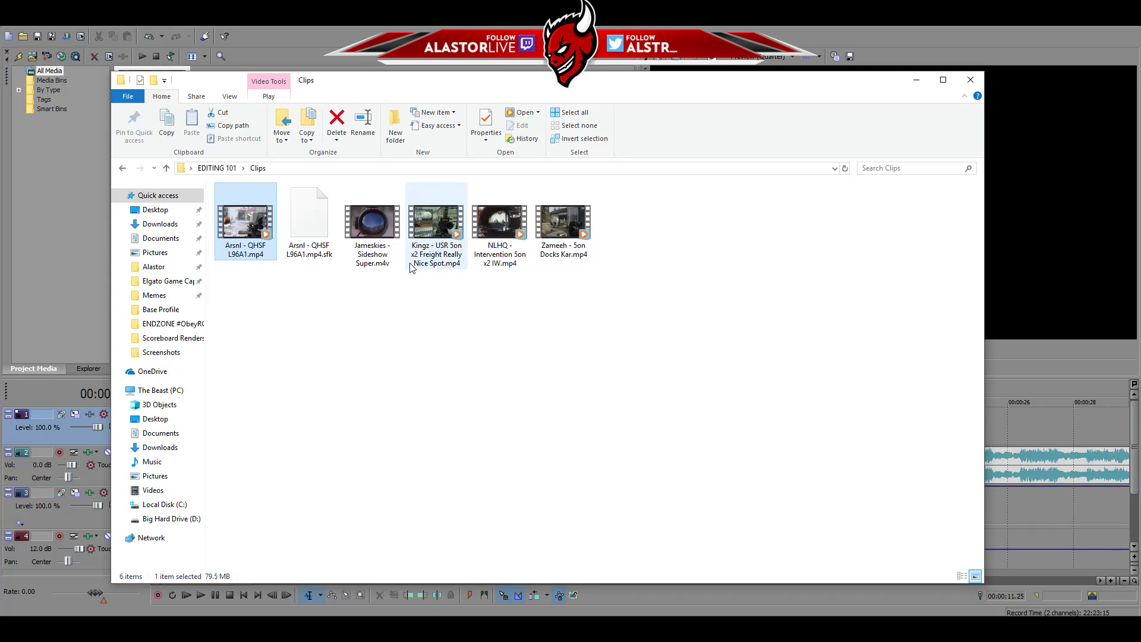
{"action": "left_click", "coordinate": [372, 357]}
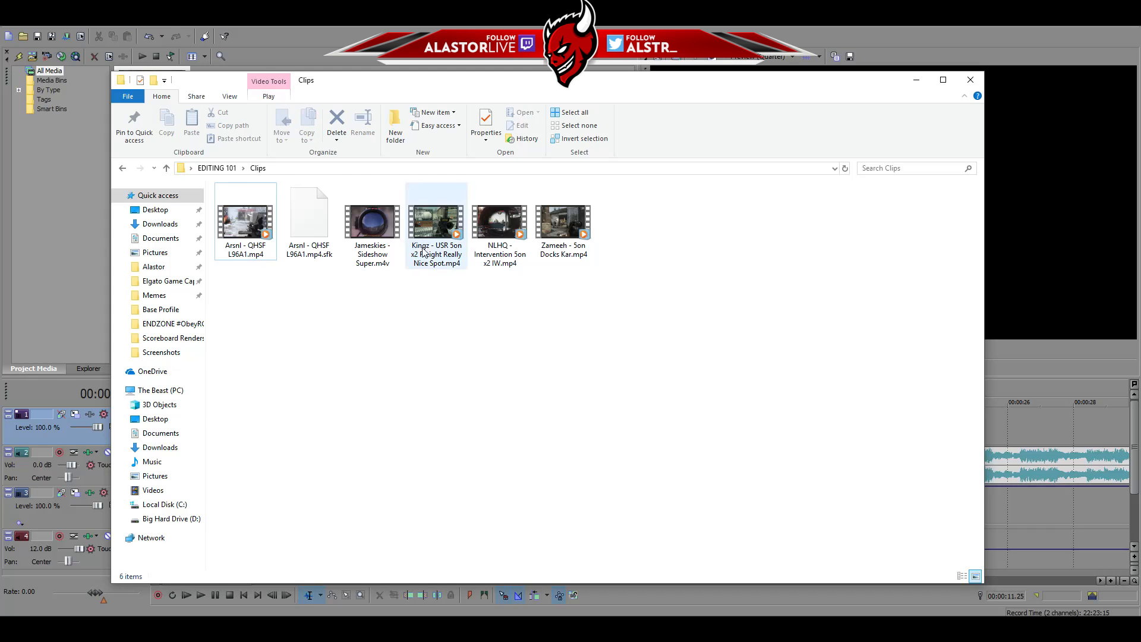
{"action": "left_click", "coordinate": [363, 234]}
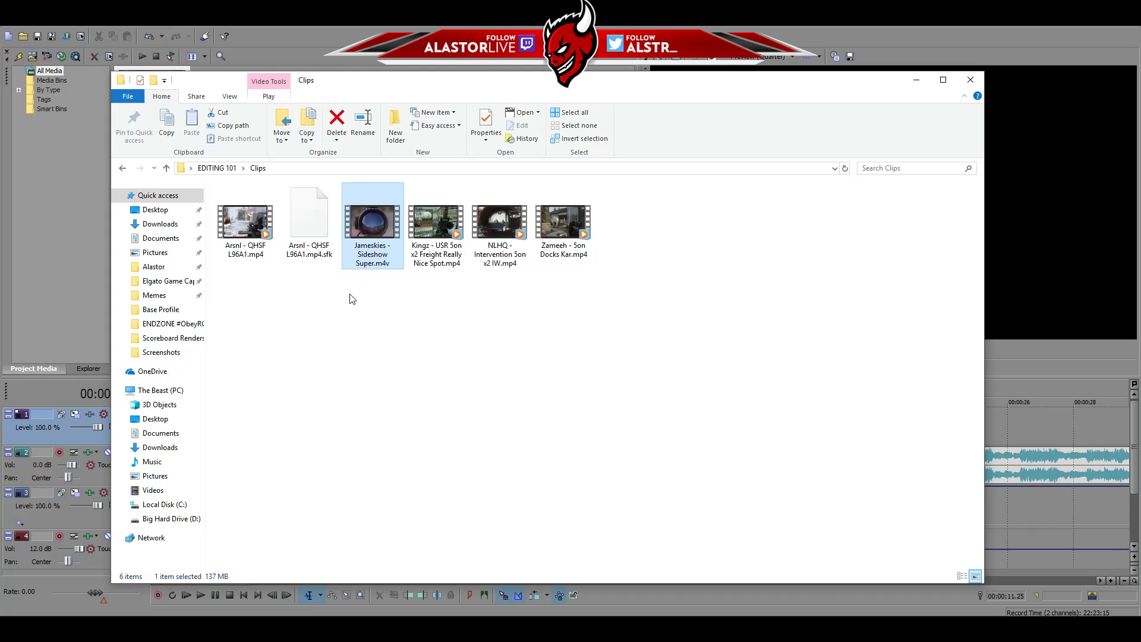
{"action": "double_click", "coordinate": [372, 243]}
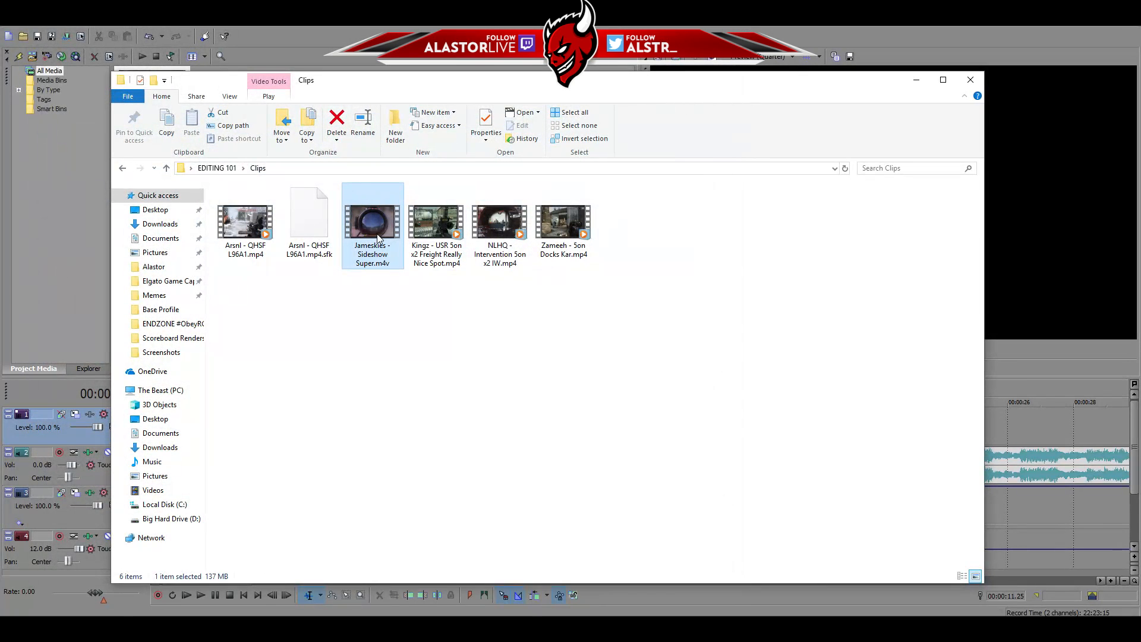
{"action": "left_click_drag", "start_coordinate": [377, 238], "coordinate": [602, 503]}
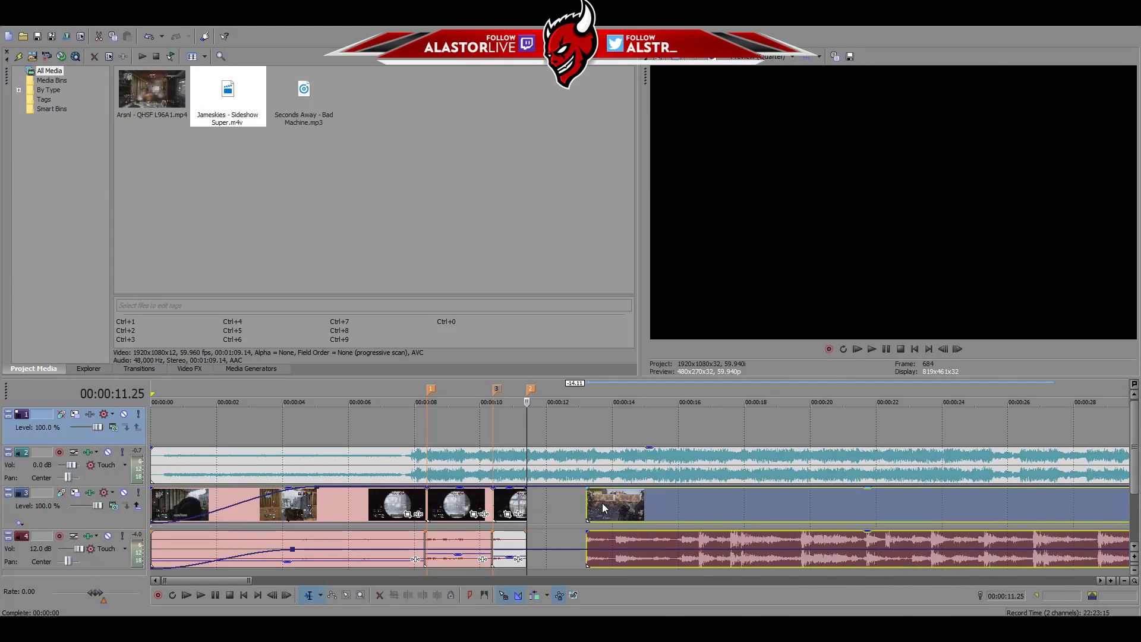
{"action": "scroll", "coordinate": [761, 503], "scroll_direction": "down", "scroll_amount": 5}
{"action": "scroll", "coordinate": [499, 536], "scroll_direction": "up", "scroll_amount": 5}
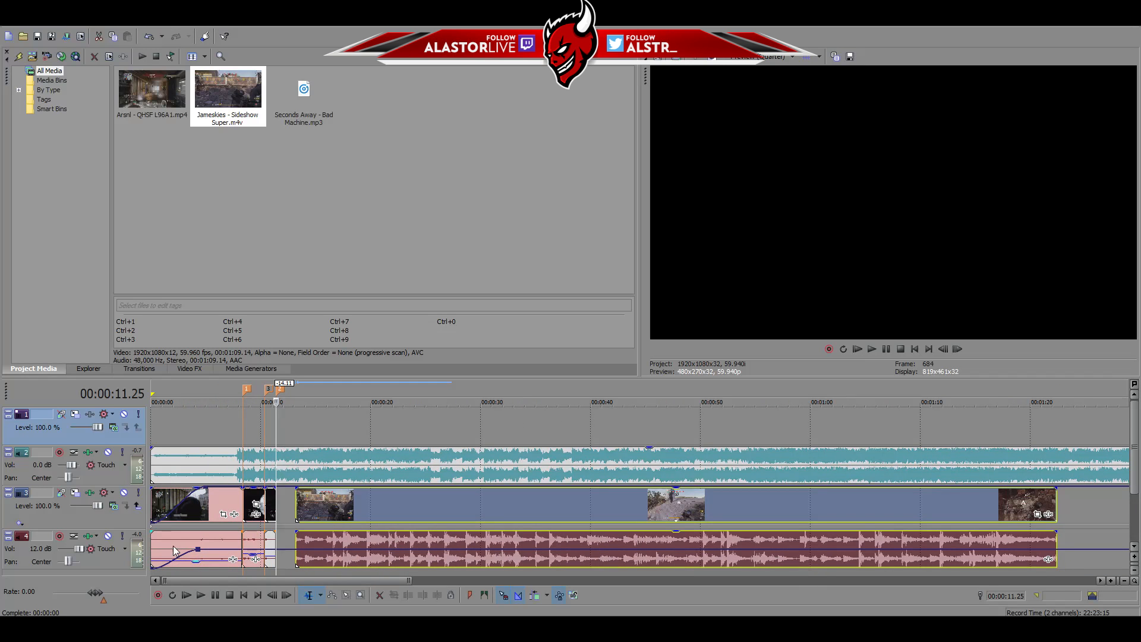
Mute the gameplay audio track and set the new Sideshow Super video event to Disable resample
{"action": "left_click", "coordinate": [108, 537]}
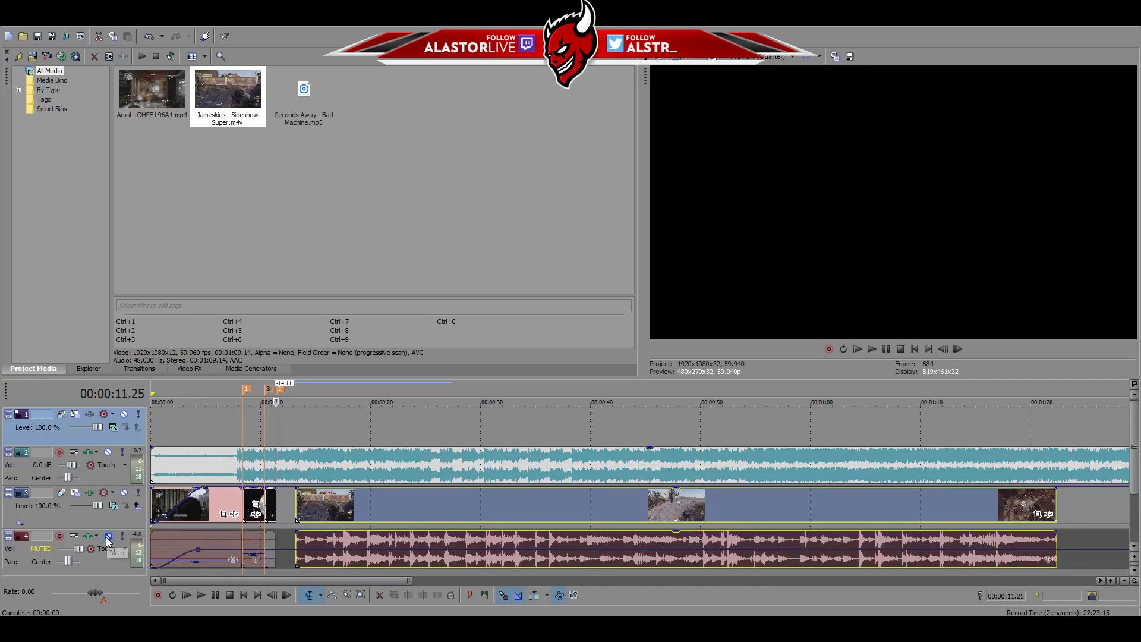
{"action": "left_click", "coordinate": [508, 511]}
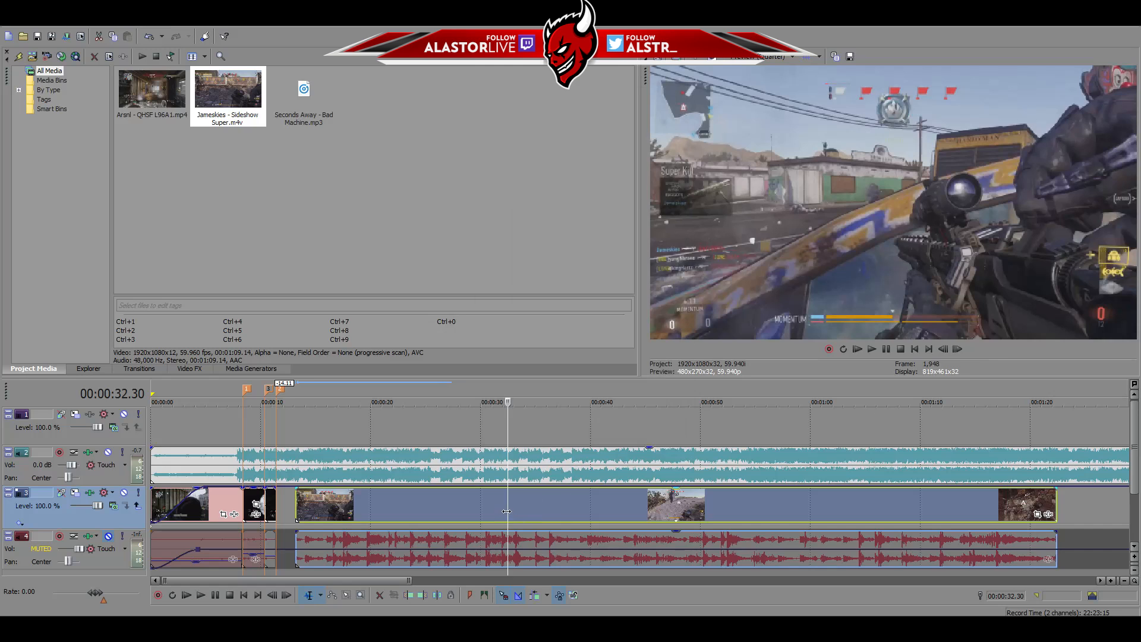
{"action": "right_click", "coordinate": [508, 510]}
{"action": "left_click", "coordinate": [527, 501]}
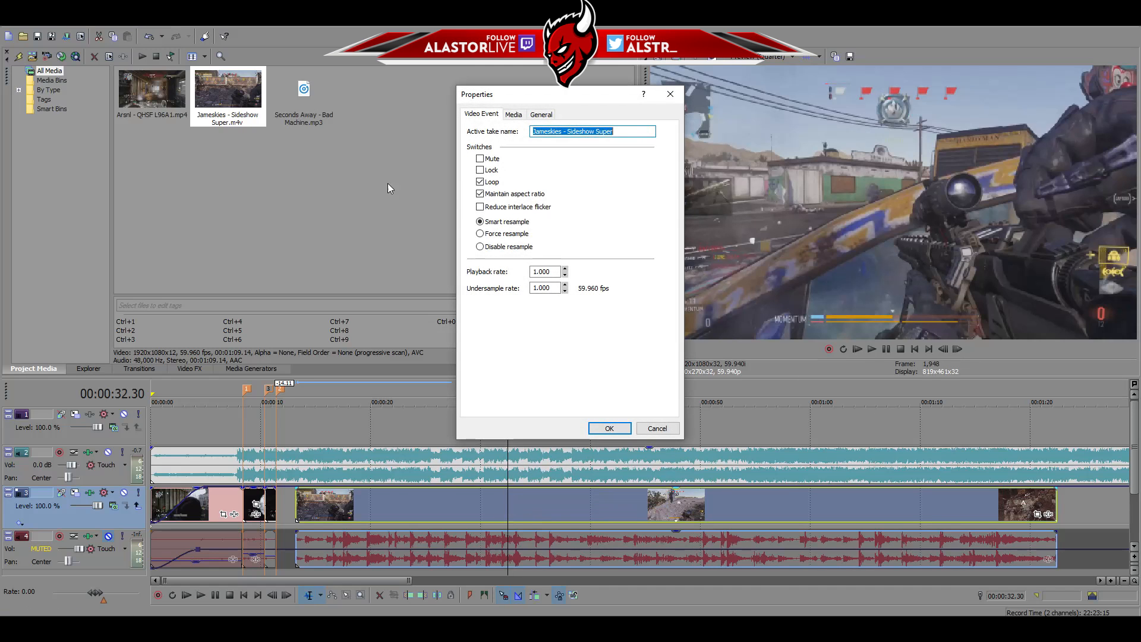
{"action": "left_click", "coordinate": [491, 197]}
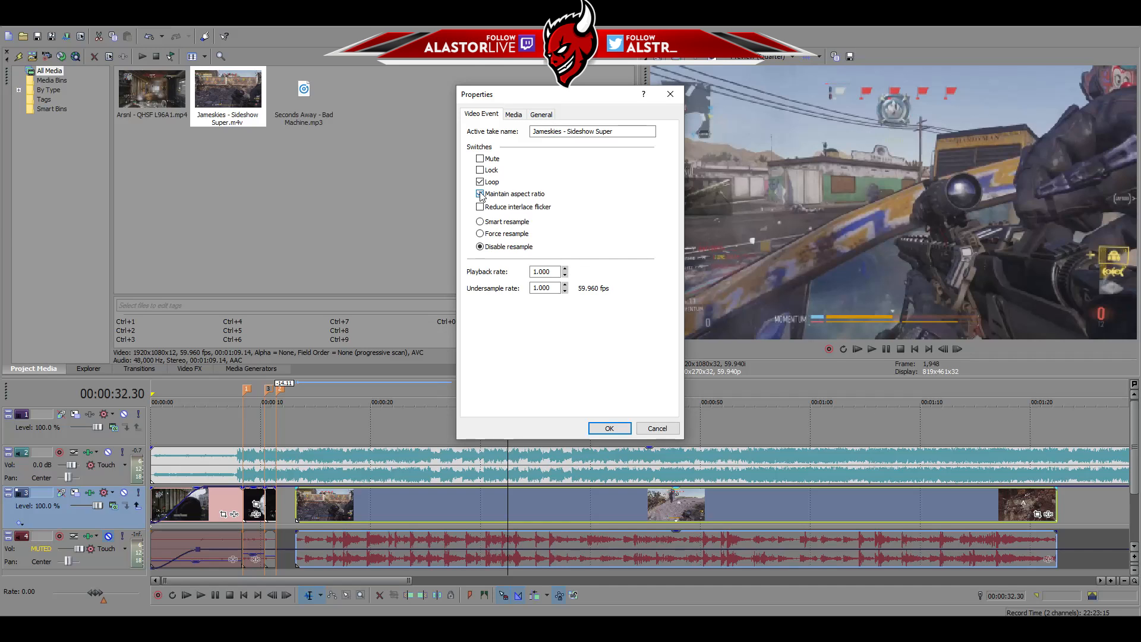
{"action": "left_click", "coordinate": [621, 427]}
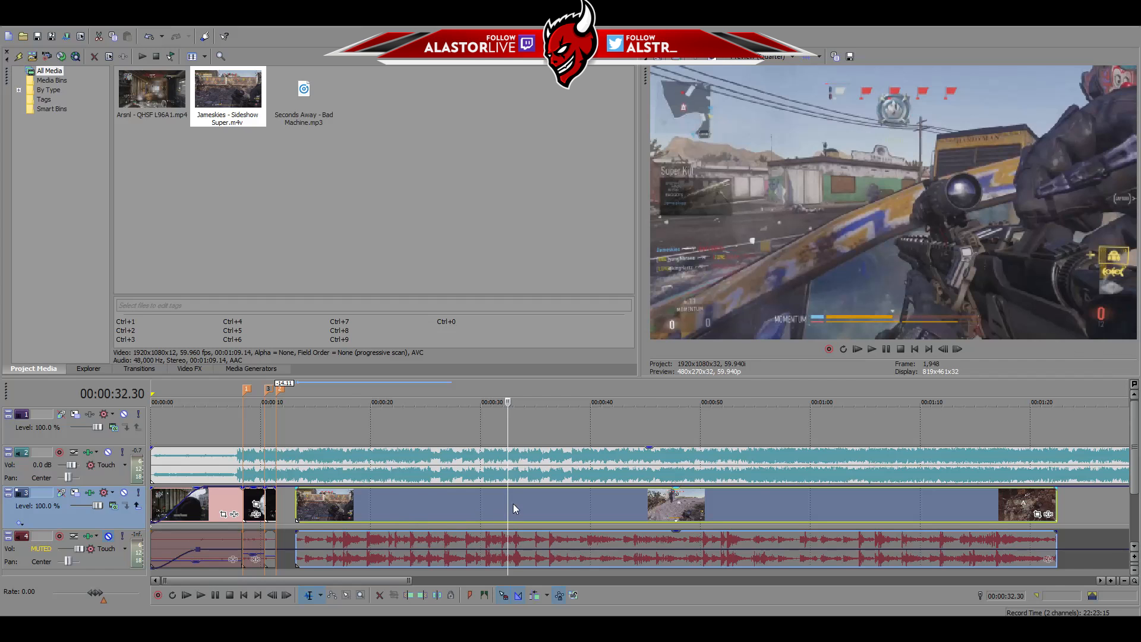
Find the first sniper shot's firing frame in the Sideshow Super clip and split it at 00:00:17.50
{"action": "left_click", "coordinate": [919, 350]}
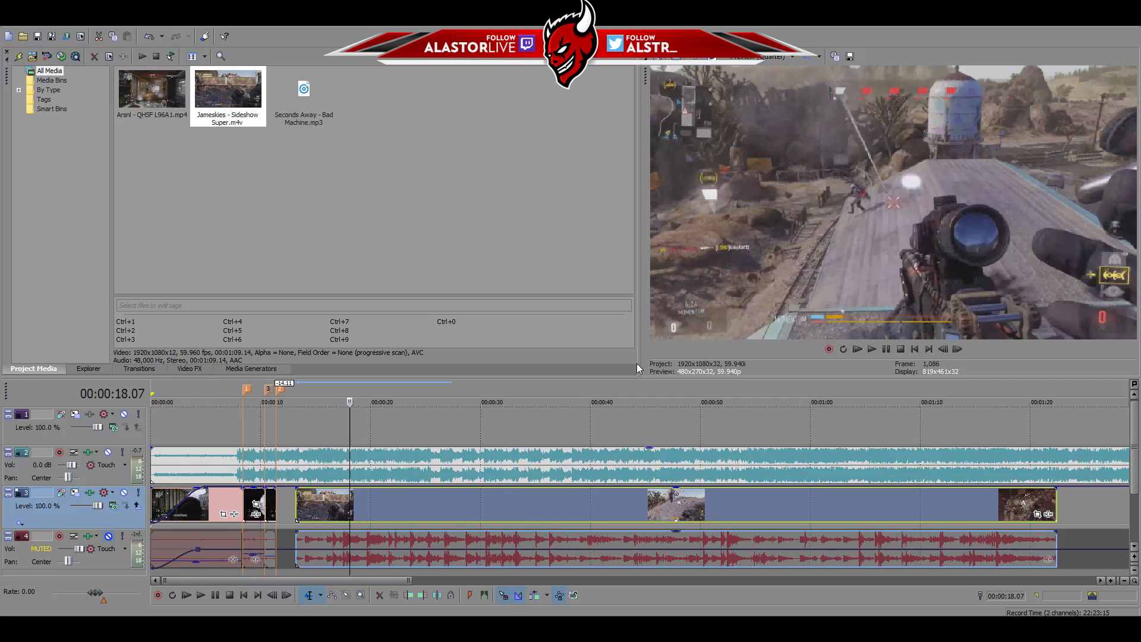
{"action": "left_click", "coordinate": [945, 349]}
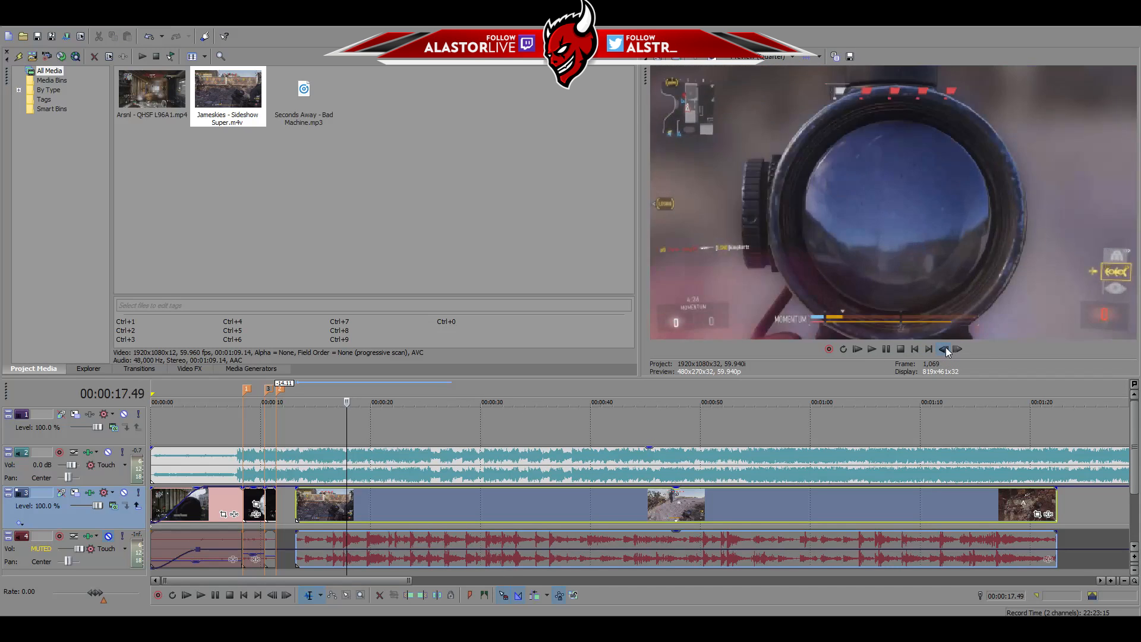
{"action": "left_click", "coordinate": [957, 349]}
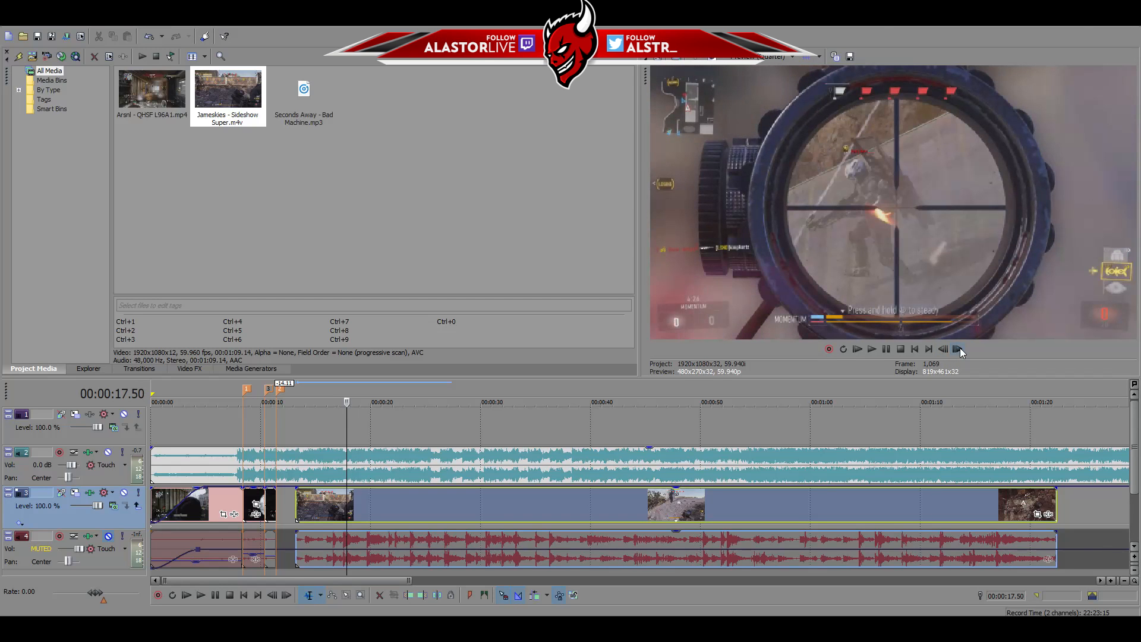
{"action": "left_click", "coordinate": [943, 351]}
{"action": "left_click", "coordinate": [958, 349]}
{"action": "key", "text": "s"}
Play on to the second sniper shot, find its firing frame and split the clip at 00:00:19.40
{"action": "key", "text": "space"}
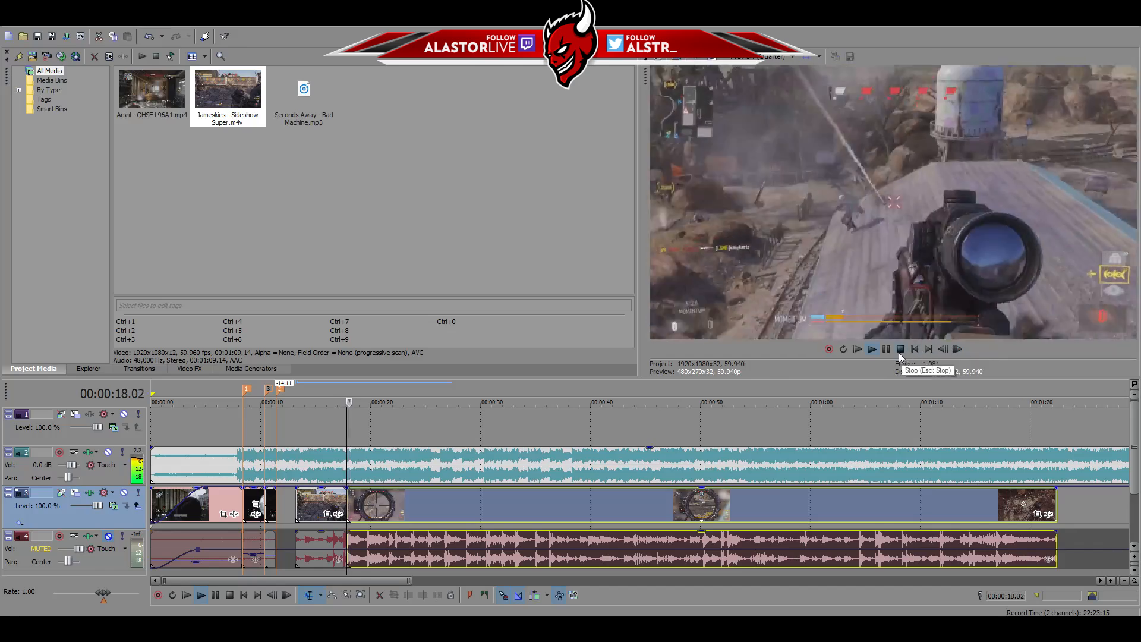
{"action": "left_click", "coordinate": [888, 349]}
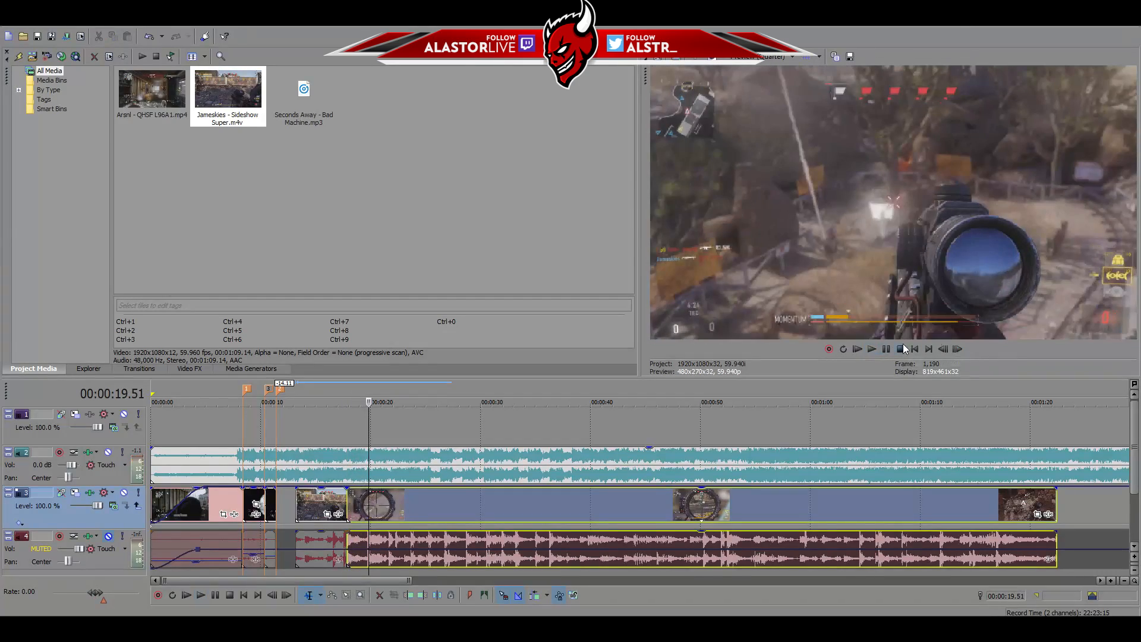
{"action": "key", "text": "Left"}
{"action": "key", "text": "Left"}
{"action": "key", "text": "Left"}
{"action": "key", "text": "Left"}
{"action": "key", "text": "Left"}
{"action": "key", "text": "Left"}
{"action": "key", "text": "Left"}
{"action": "key", "text": "Left"}
{"action": "key", "text": "Left"}
{"action": "key", "text": "Left"}
{"action": "key", "text": "Left"}
{"action": "key", "text": "Left"}
{"action": "key", "text": "Left"}
{"action": "key", "text": "Left"}
{"action": "key", "text": "Left"}
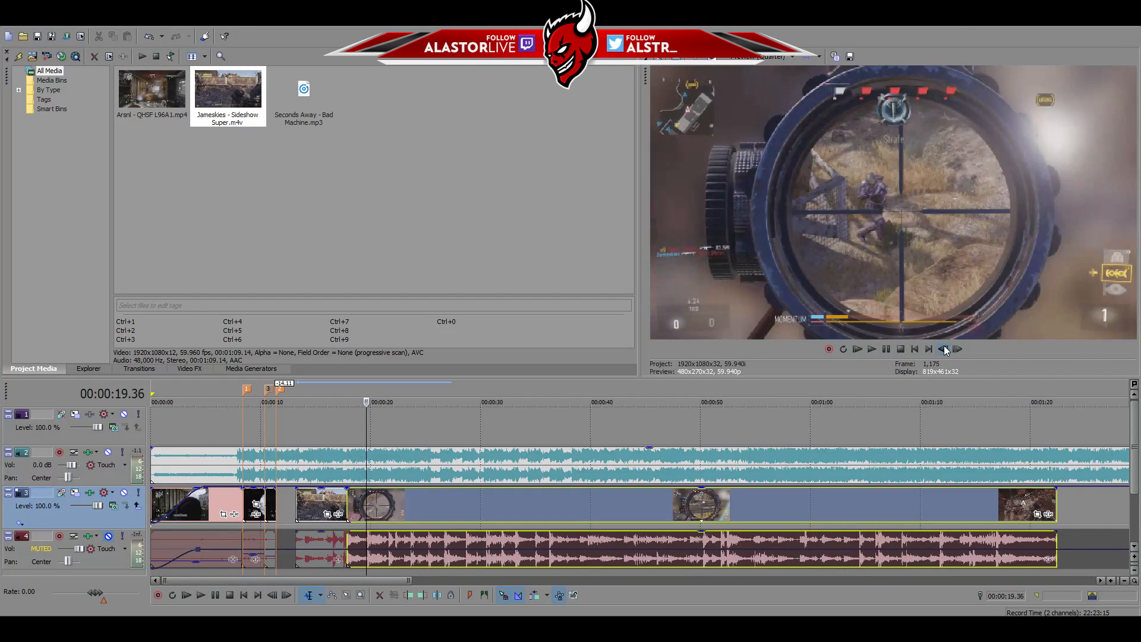
{"action": "left_click", "coordinate": [957, 349]}
{"action": "left_click", "coordinate": [958, 349]}
{"action": "left_click", "coordinate": [957, 349]}
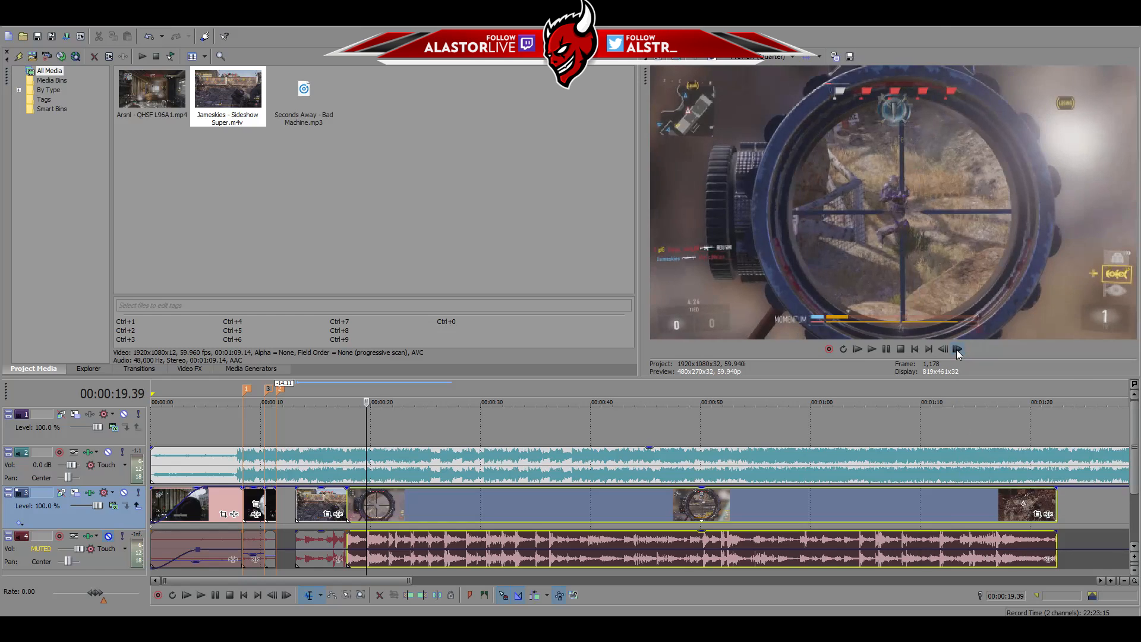
{"action": "left_click", "coordinate": [957, 349]}
{"action": "key", "text": "s"}
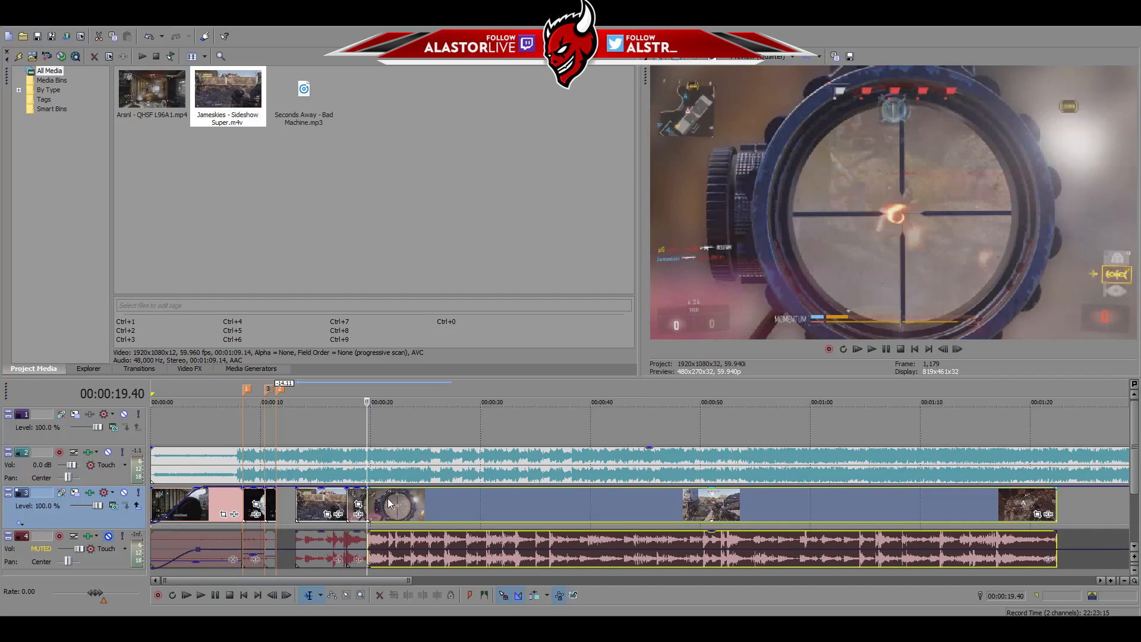
Find the third sniper shot's firing frame and split the remaining clip at 00:00:21.38
{"action": "left_click", "coordinate": [388, 503]}
{"action": "left_click", "coordinate": [955, 349]}
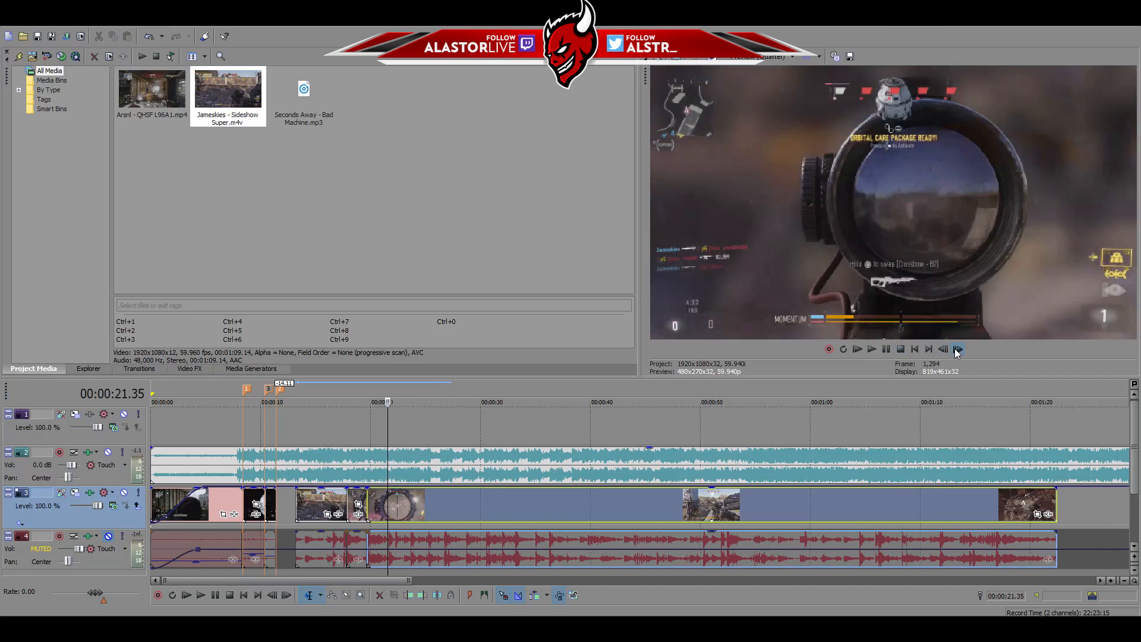
{"action": "left_click", "coordinate": [939, 350]}
{"action": "left_click", "coordinate": [942, 349]}
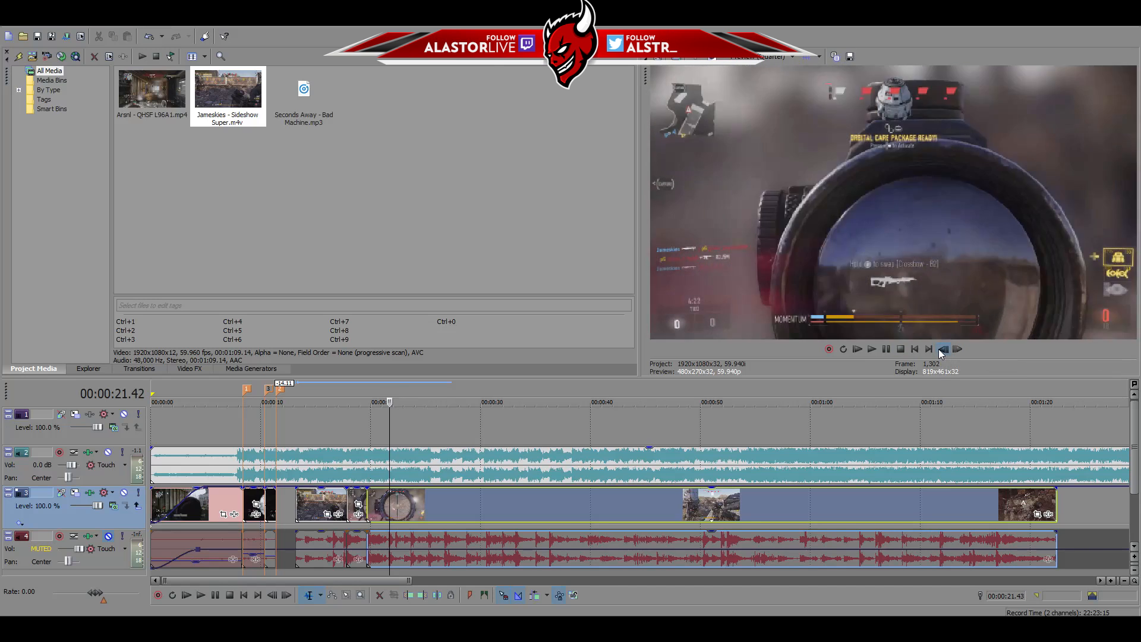
{"action": "left_click", "coordinate": [958, 349]}
{"action": "left_click", "coordinate": [957, 348]}
{"action": "left_click", "coordinate": [957, 349]}
{"action": "left_click", "coordinate": [958, 348]}
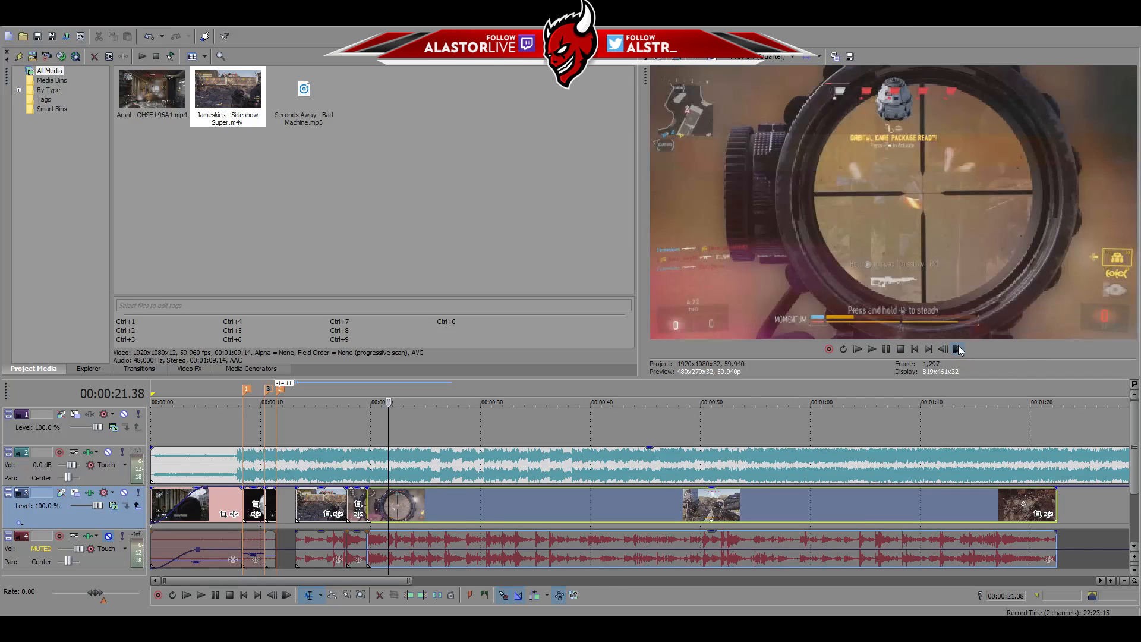
{"action": "key", "text": "s"}
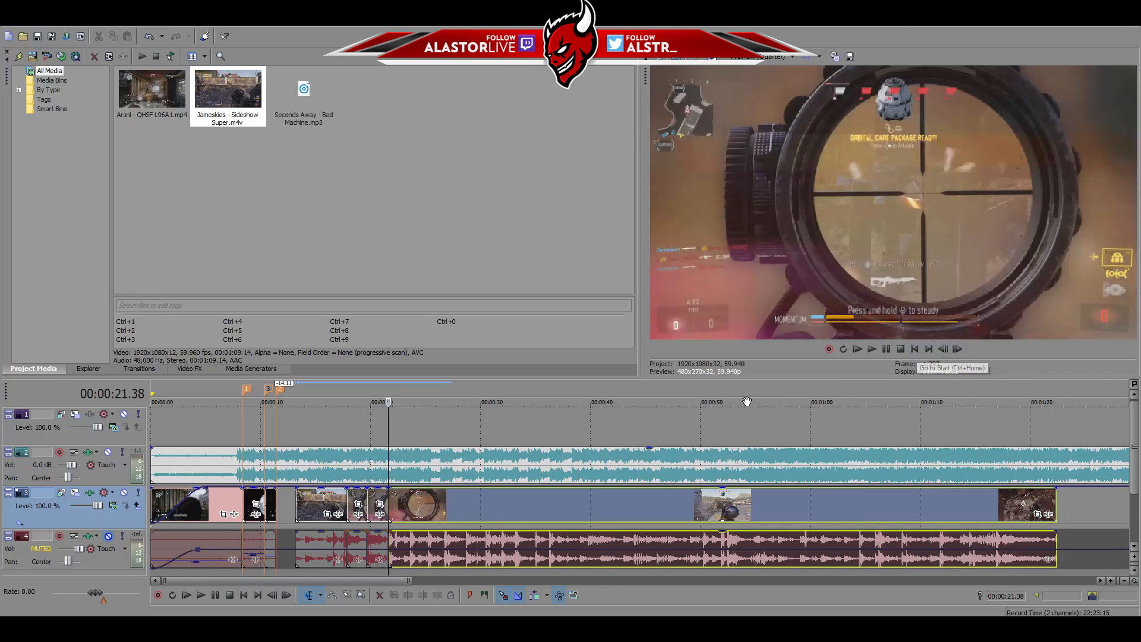
Find the fourth sniper shot's firing frame and split the remaining clip at 00:00:23.35
{"action": "left_click", "coordinate": [410, 504]}
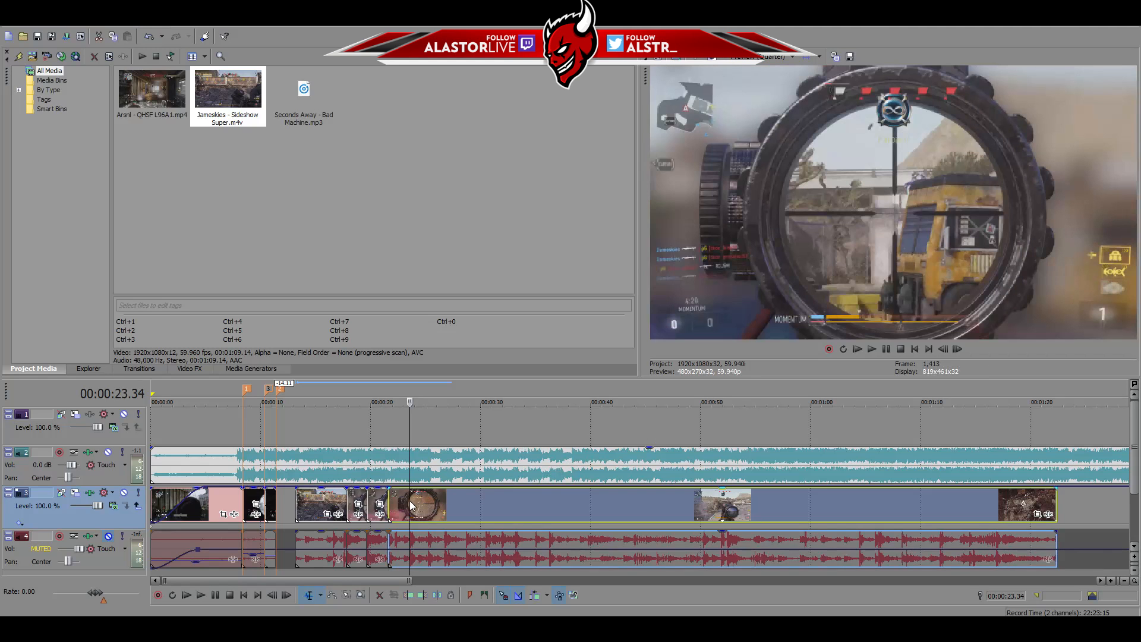
{"action": "left_click", "coordinate": [958, 349]}
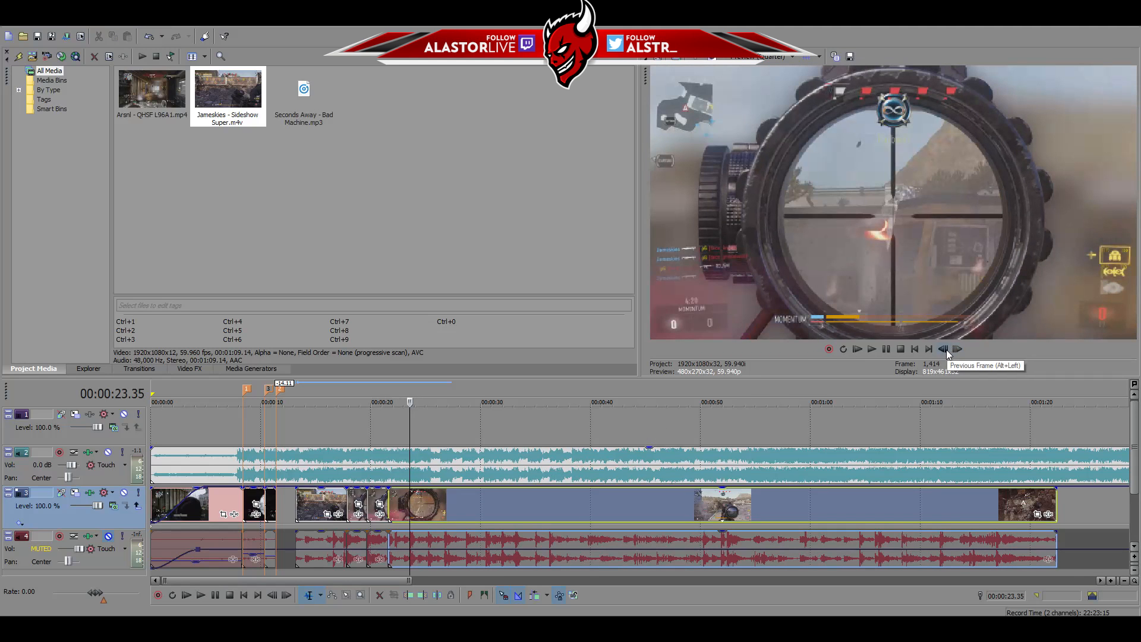
{"action": "left_click", "coordinate": [944, 351]}
{"action": "left_click", "coordinate": [943, 351]}
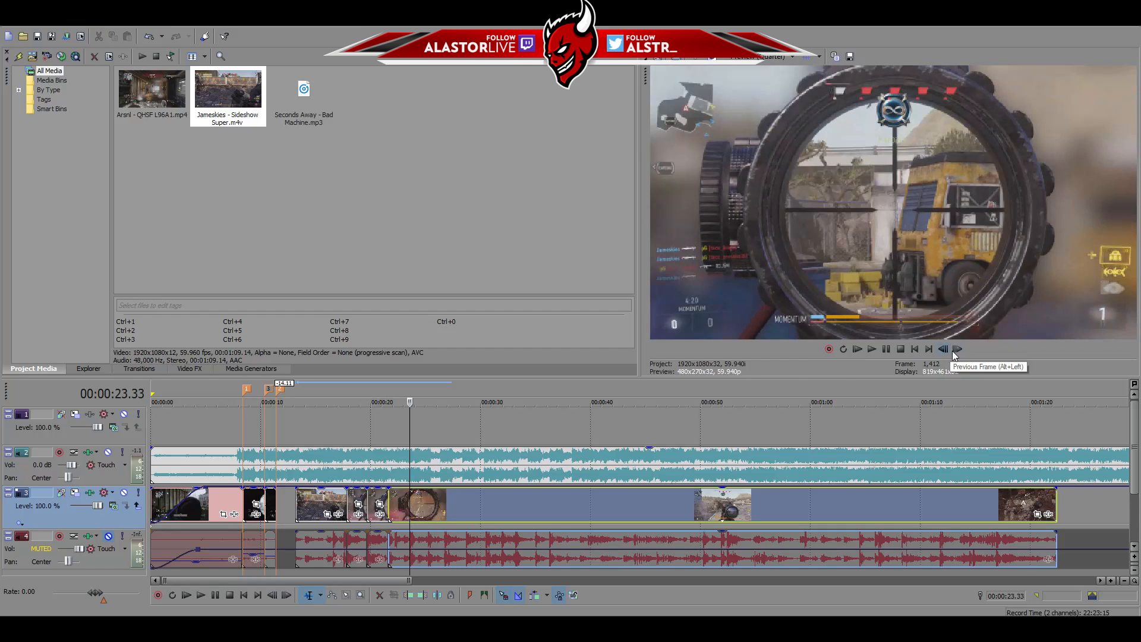
{"action": "left_click", "coordinate": [957, 350]}
{"action": "left_click", "coordinate": [957, 350]}
{"action": "key", "text": "s"}
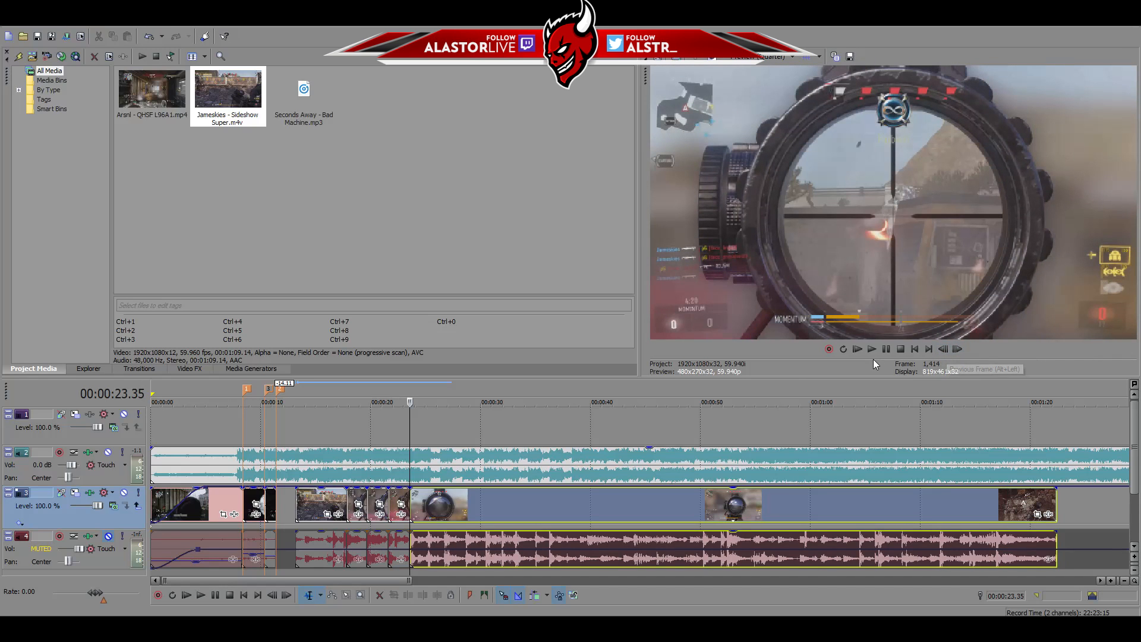
Find the fifth sniper shot's firing frame and split the remaining clip at 00:00:25.12
{"action": "left_click", "coordinate": [432, 500]}
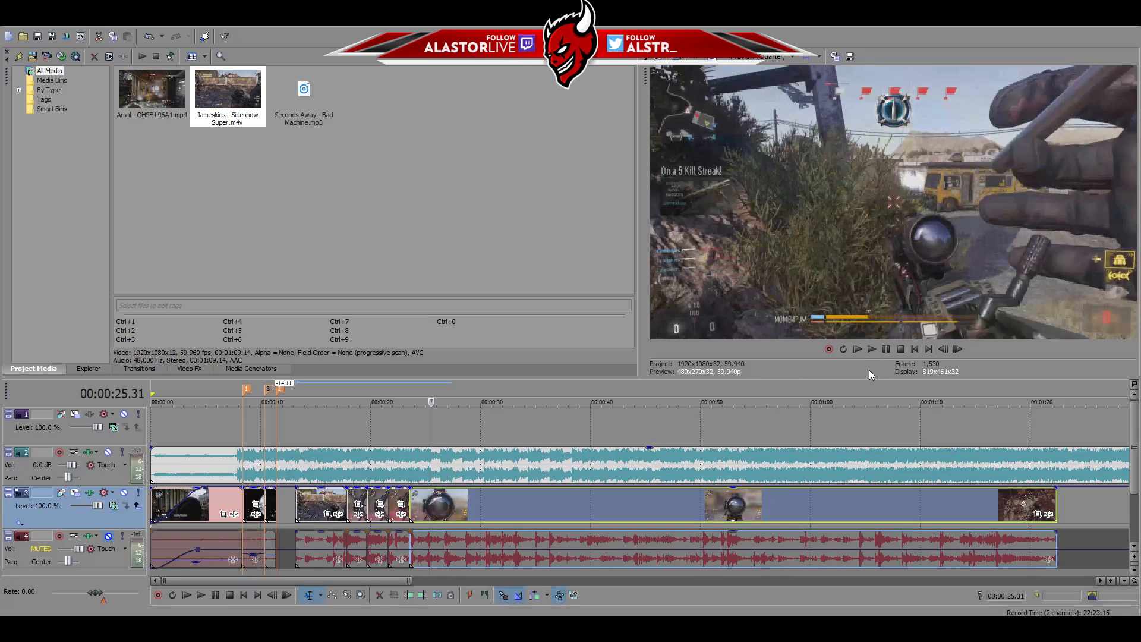
{"action": "left_click", "coordinate": [945, 351]}
{"action": "left_click", "coordinate": [958, 350]}
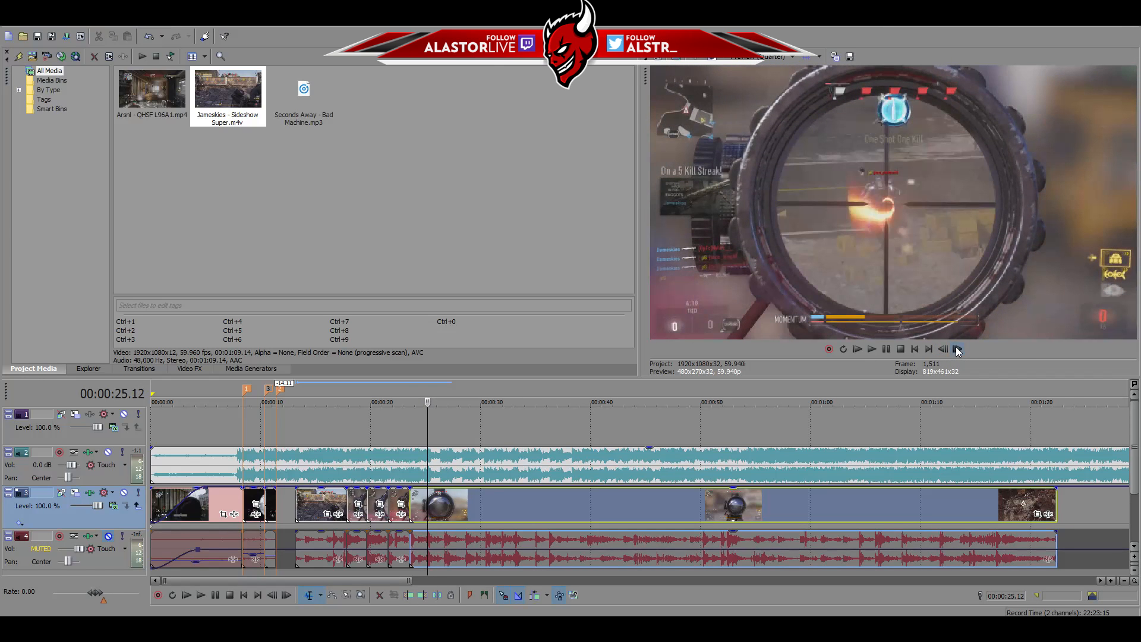
{"action": "key", "text": "s"}
{"action": "right_click", "coordinate": [595, 466]}
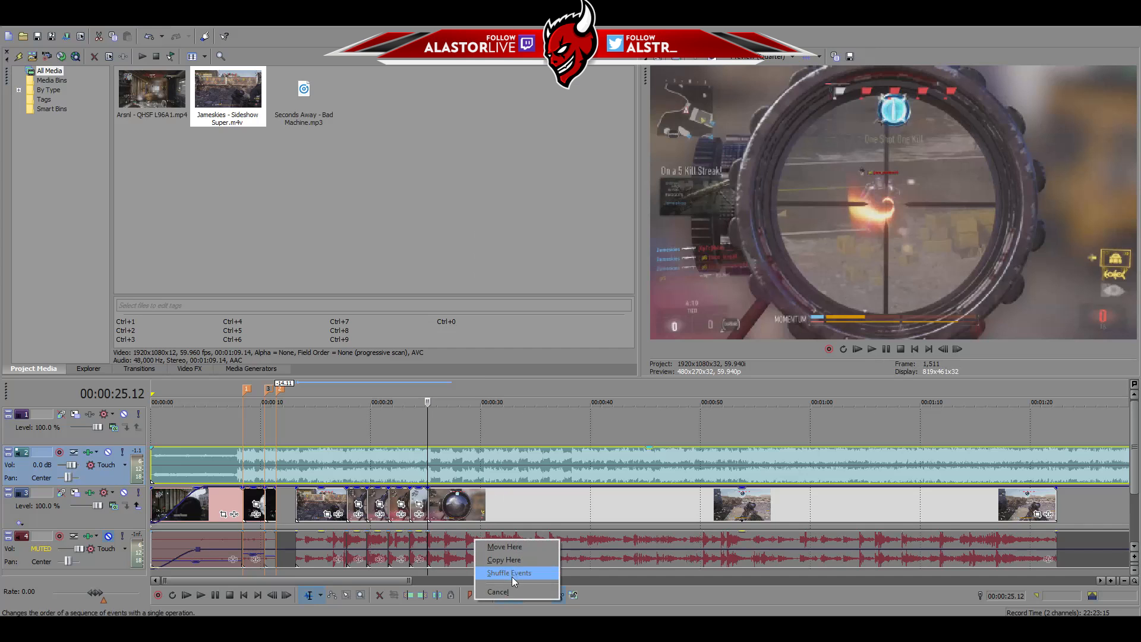
{"action": "left_click", "coordinate": [508, 591]}
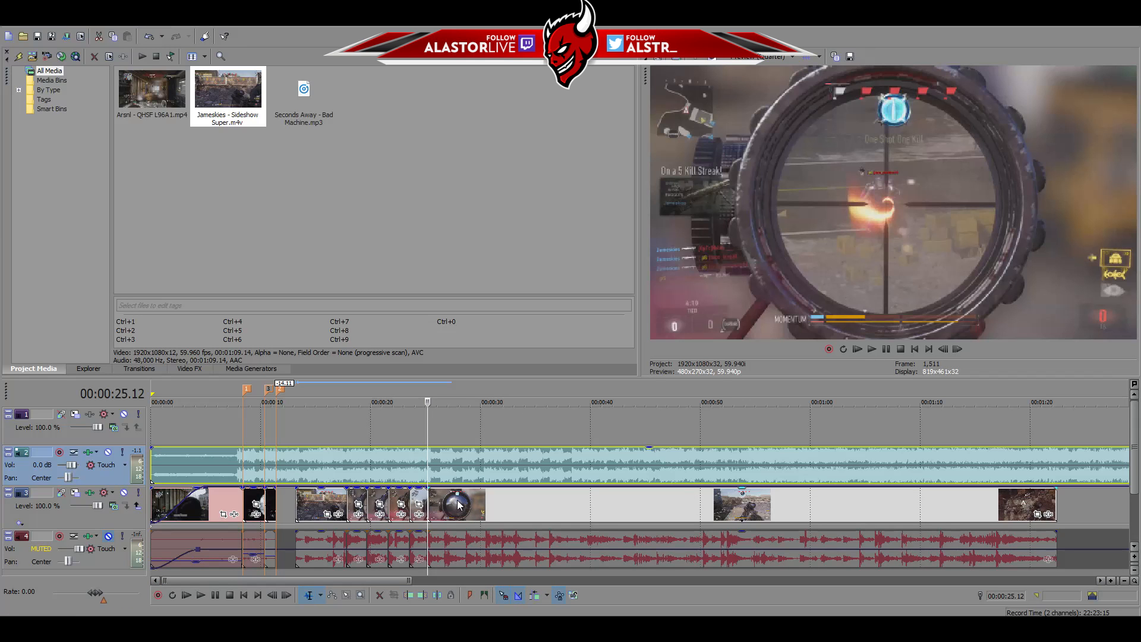
Find the sixth sniper shot's firing frame and split the remaining clip at 00:00:26.42
{"action": "left_click", "coordinate": [458, 504]}
{"action": "left_click", "coordinate": [449, 505]}
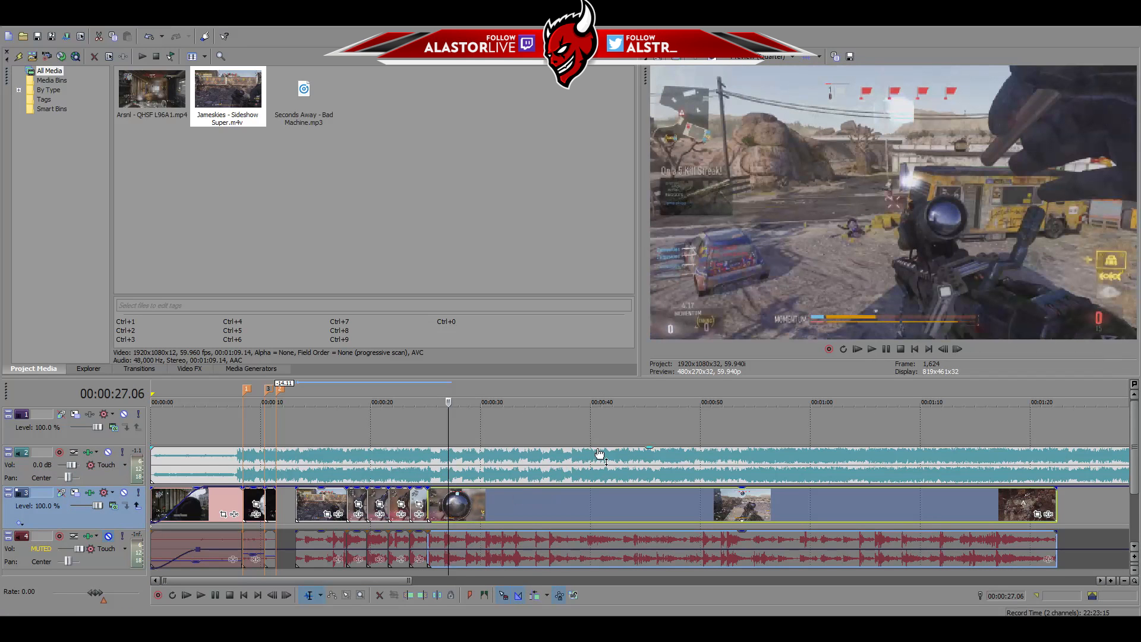
{"action": "left_click", "coordinate": [566, 466]}
{"action": "left_click", "coordinate": [443, 517]}
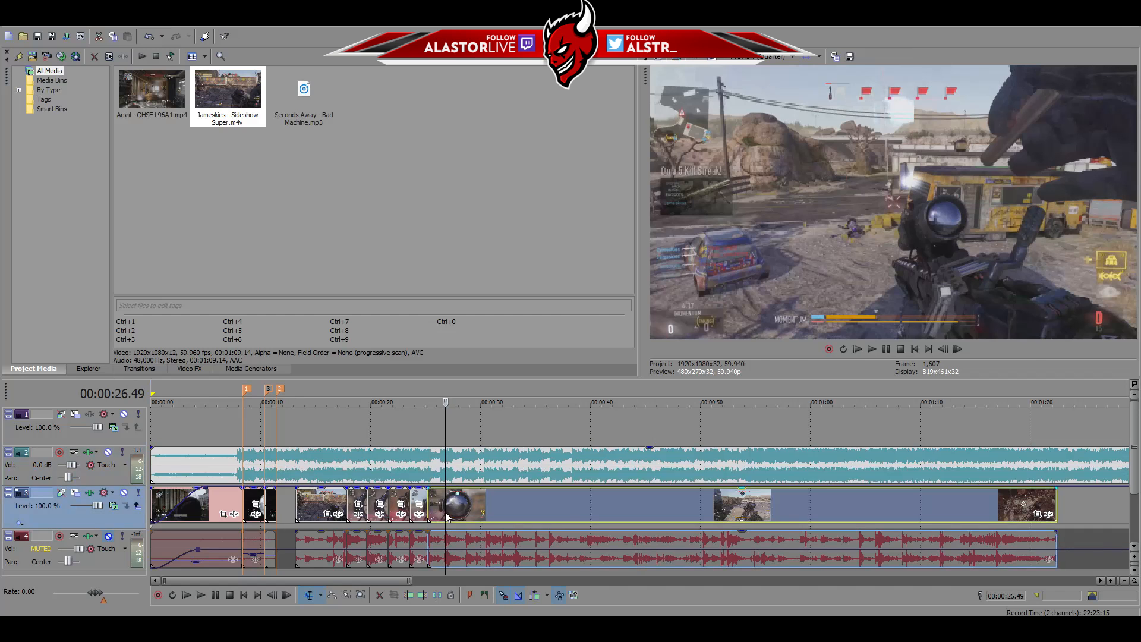
{"action": "left_click", "coordinate": [954, 352]}
{"action": "left_click", "coordinate": [954, 351]}
{"action": "left_click", "coordinate": [954, 351]}
{"action": "left_click", "coordinate": [944, 351]}
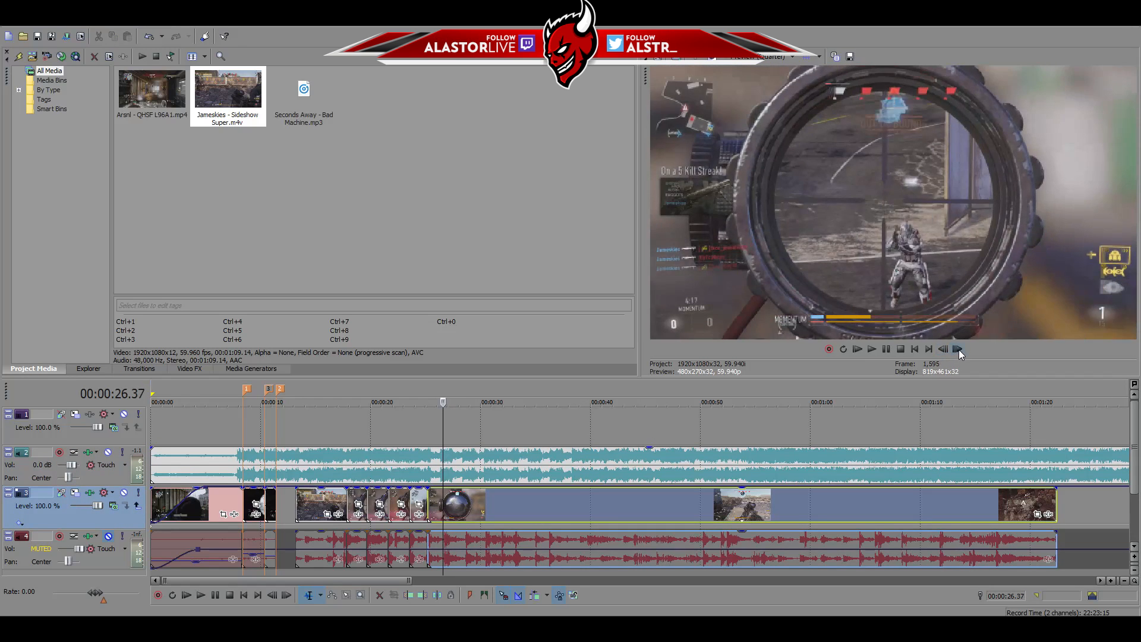
{"action": "left_click", "coordinate": [961, 350]}
{"action": "left_click", "coordinate": [960, 350]}
{"action": "left_click", "coordinate": [961, 350]}
{"action": "left_click", "coordinate": [961, 350]}
{"action": "left_click", "coordinate": [960, 350]}
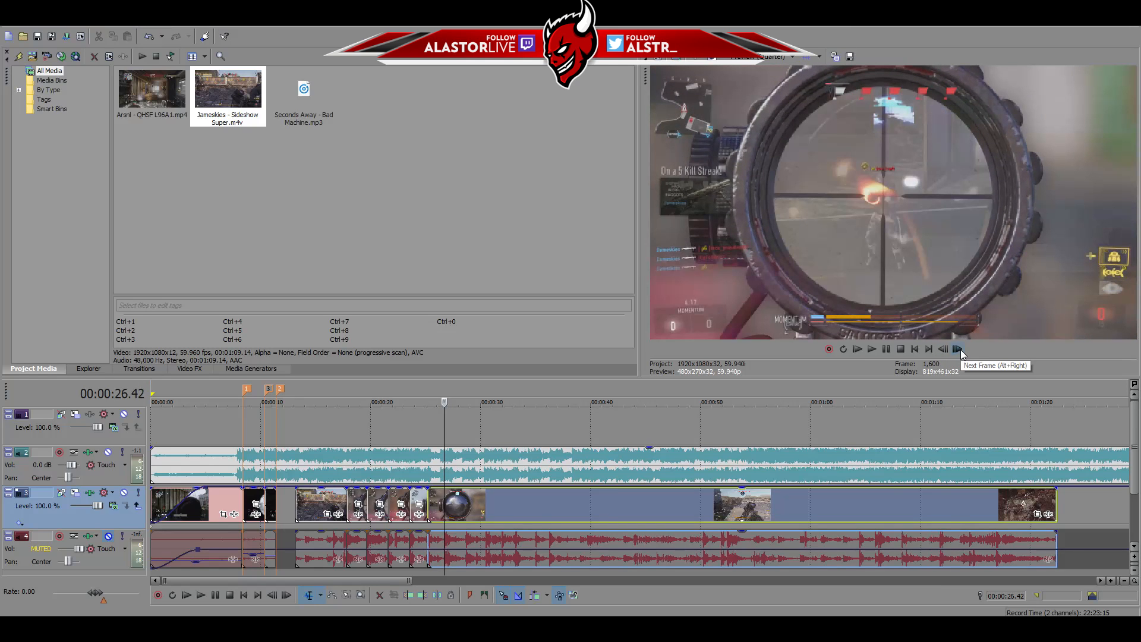
{"action": "key", "text": "s"}
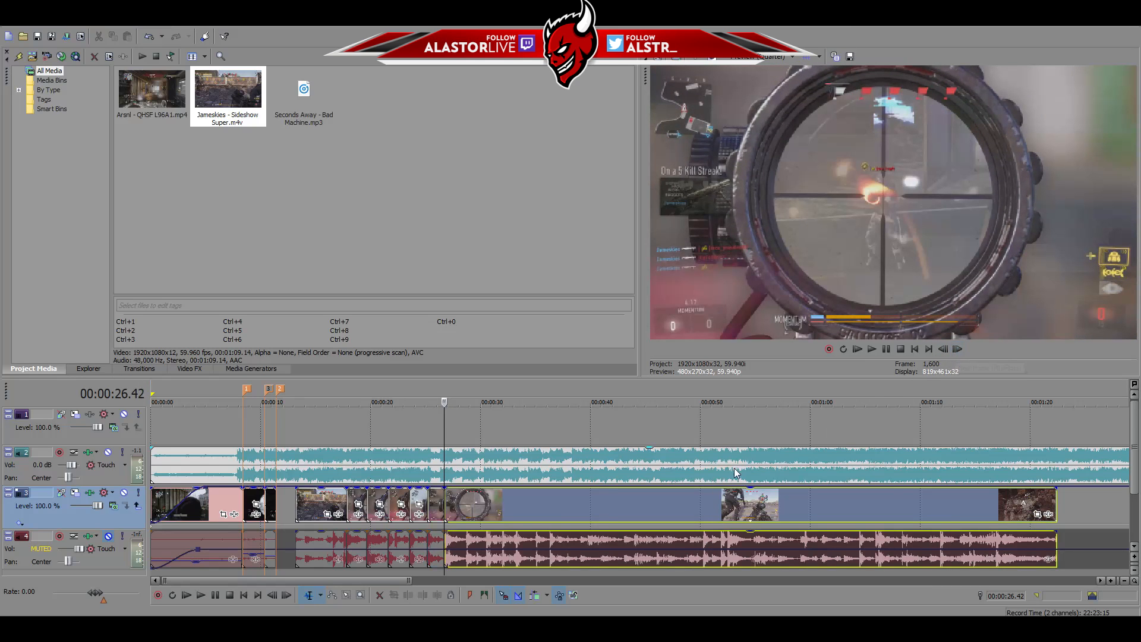
Review the footage around 00:00:28.47, delete the leftover last piece, and extend the preceding piece's end to 00:00:28.36
{"action": "left_click", "coordinate": [467, 507]}
{"action": "left_click", "coordinate": [957, 350]}
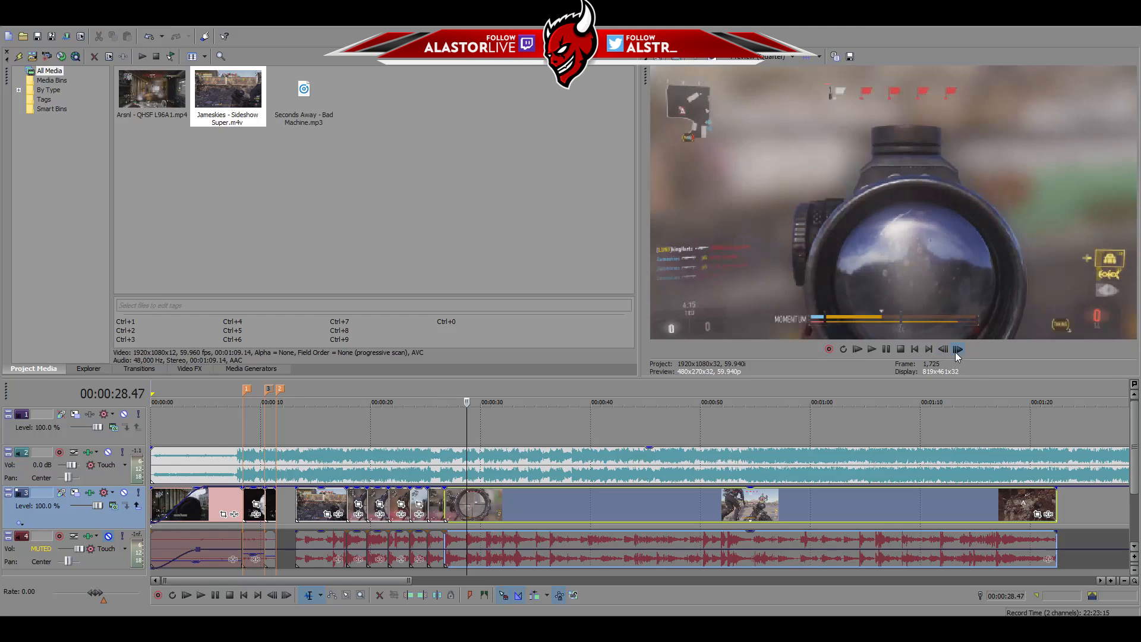
{"action": "left_click", "coordinate": [958, 351]}
{"action": "left_click", "coordinate": [957, 351]}
{"action": "left_click", "coordinate": [957, 352]}
{"action": "left_click", "coordinate": [957, 352]}
{"action": "left_click", "coordinate": [943, 351]}
{"action": "left_click", "coordinate": [943, 351]}
{"action": "left_click", "coordinate": [943, 351]}
{"action": "left_click", "coordinate": [943, 350]}
{"action": "key", "text": "space"}
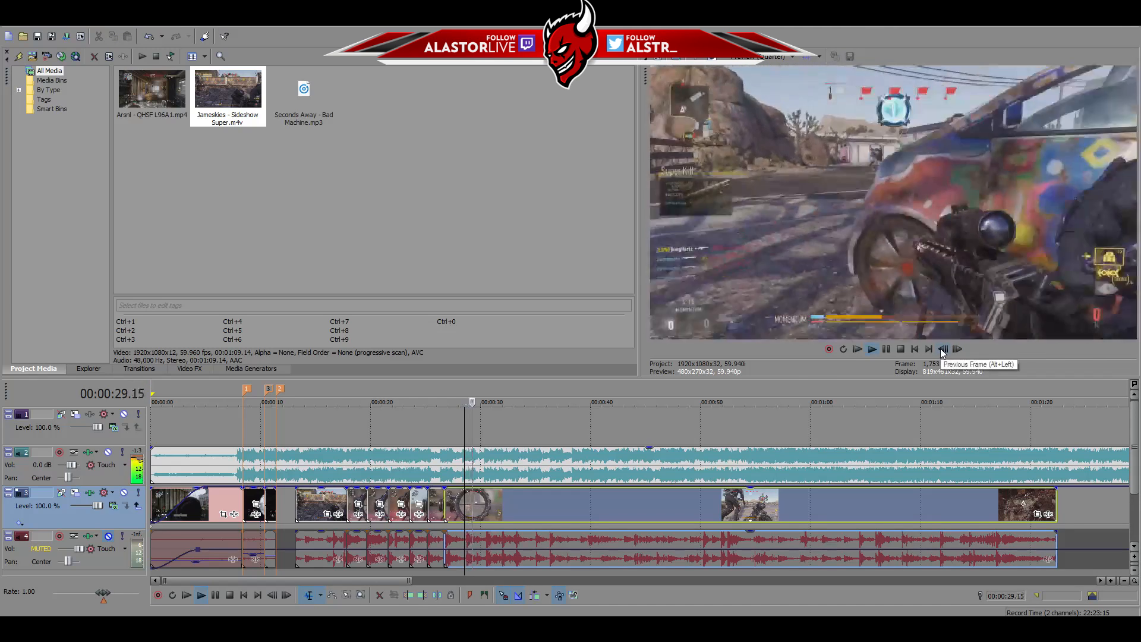
{"action": "key", "text": "space"}
{"action": "left_click", "coordinate": [464, 504]}
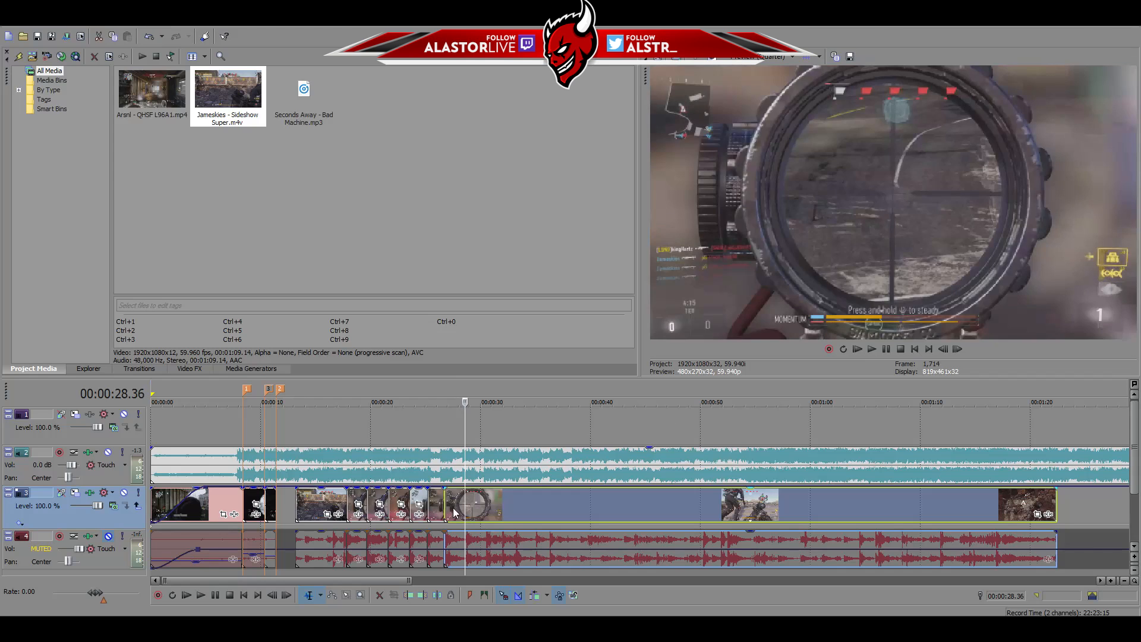
{"action": "key", "text": "Delete"}
{"action": "left_click_drag", "start_coordinate": [443, 501], "coordinate": [465, 503]}
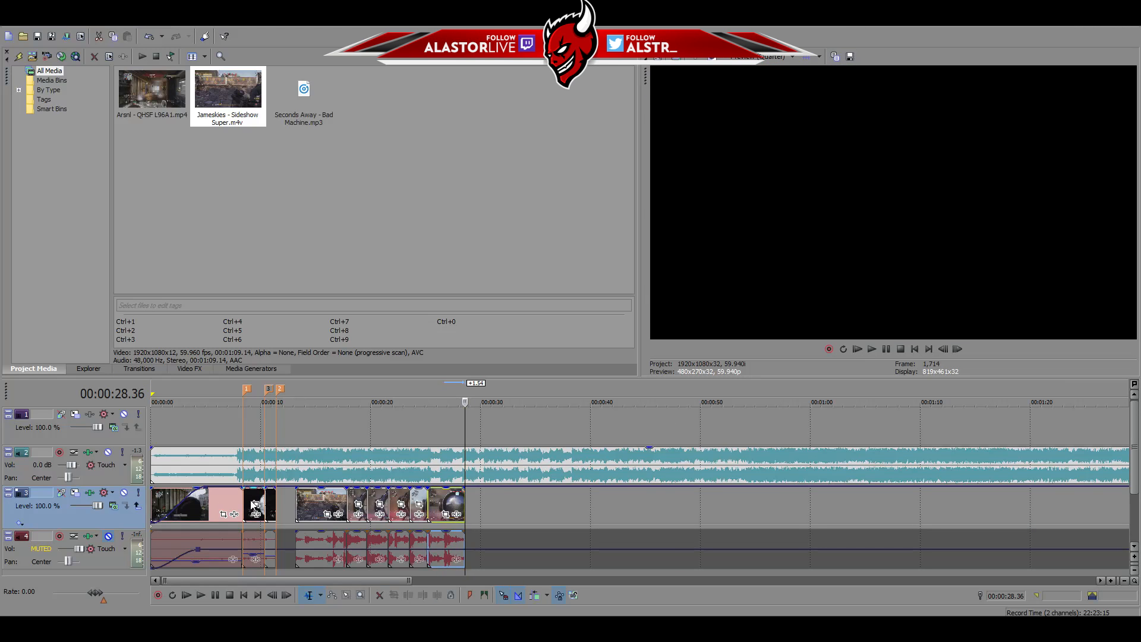
Delete the opening piece of the Sideshow Super clip, before the first sniper shot
{"action": "left_click", "coordinate": [325, 499]}
{"action": "left_click", "coordinate": [322, 498]}
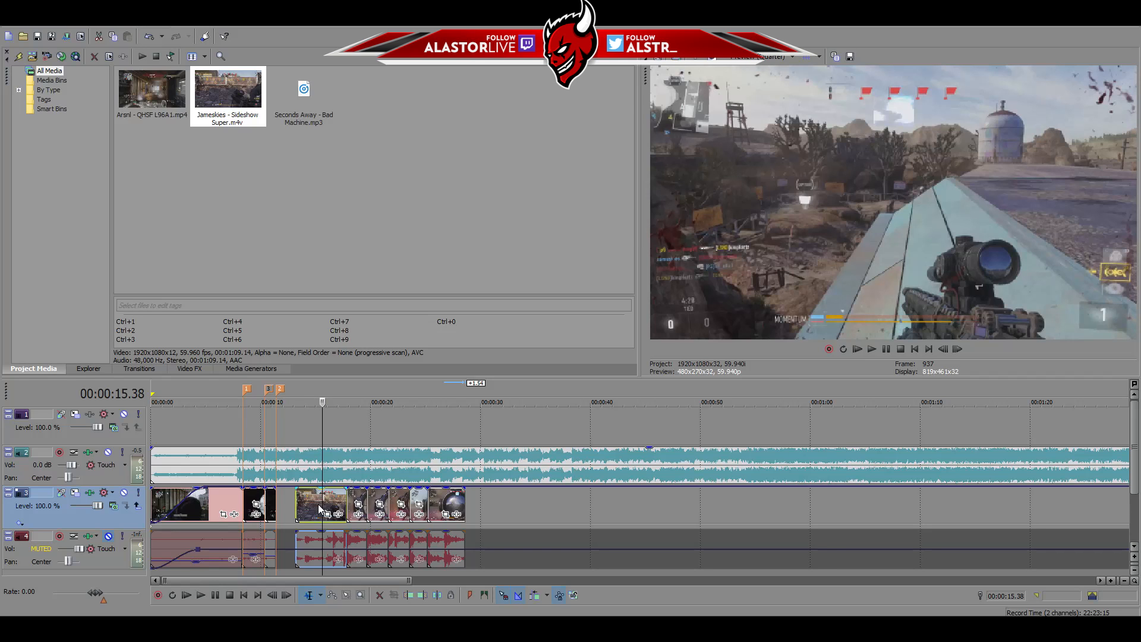
{"action": "left_click", "coordinate": [319, 506]}
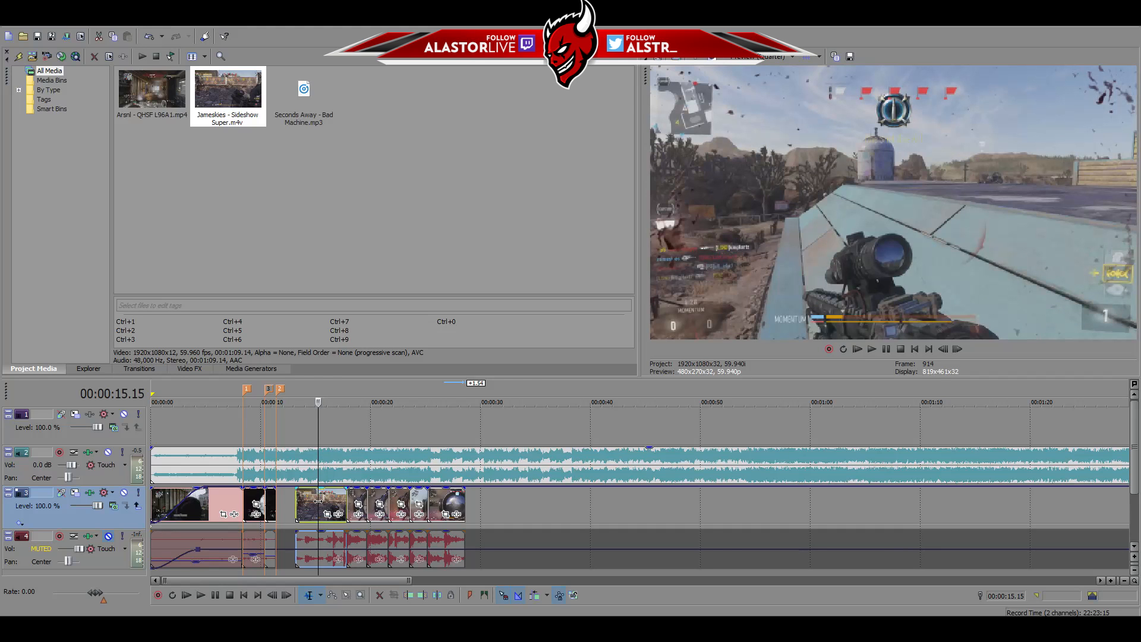
{"action": "key", "text": "Delete"}
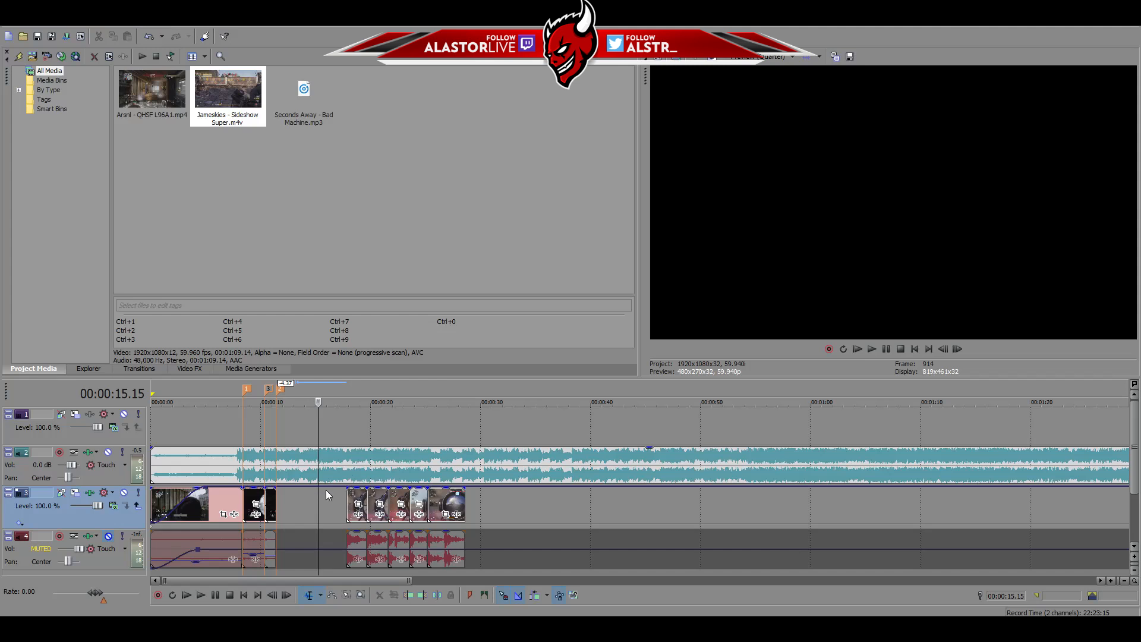
Check the split points of the remaining sniper shot pieces and play them through from the first shot
{"action": "left_click", "coordinate": [361, 500]}
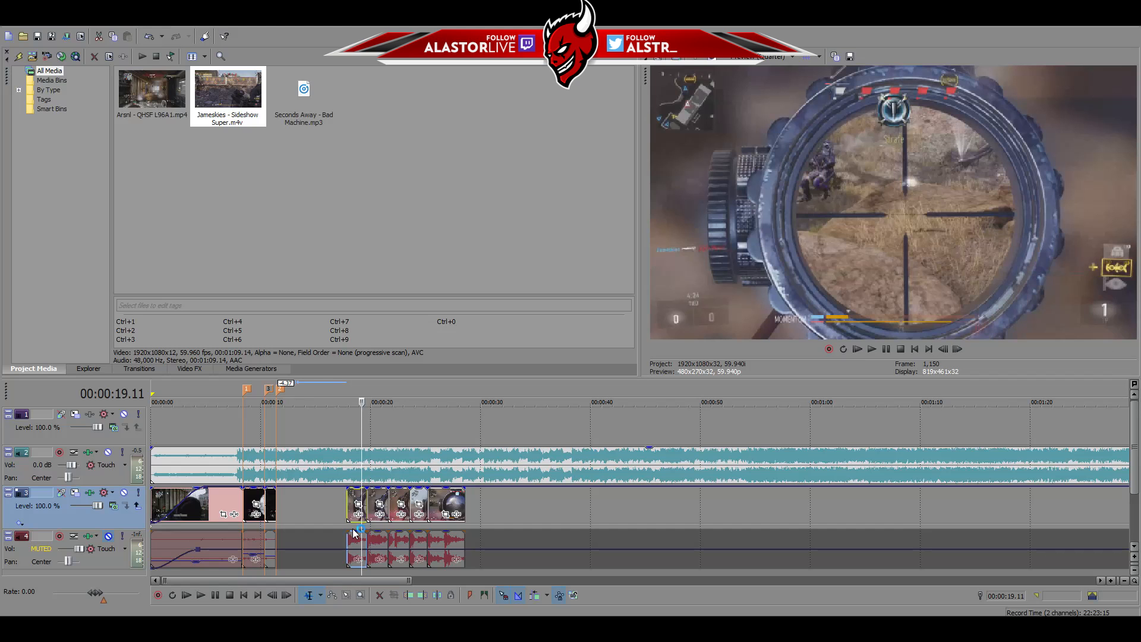
{"action": "left_click", "coordinate": [346, 497]}
{"action": "left_click", "coordinate": [367, 497]}
{"action": "left_click", "coordinate": [393, 497]}
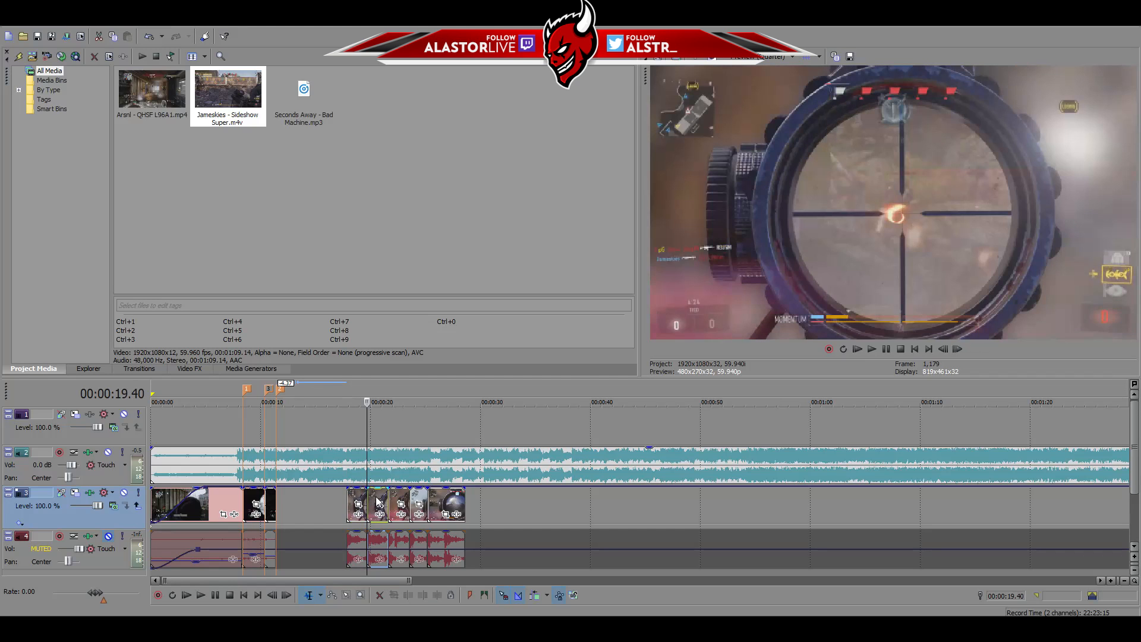
{"action": "left_click", "coordinate": [409, 497]}
{"action": "left_click", "coordinate": [428, 500]}
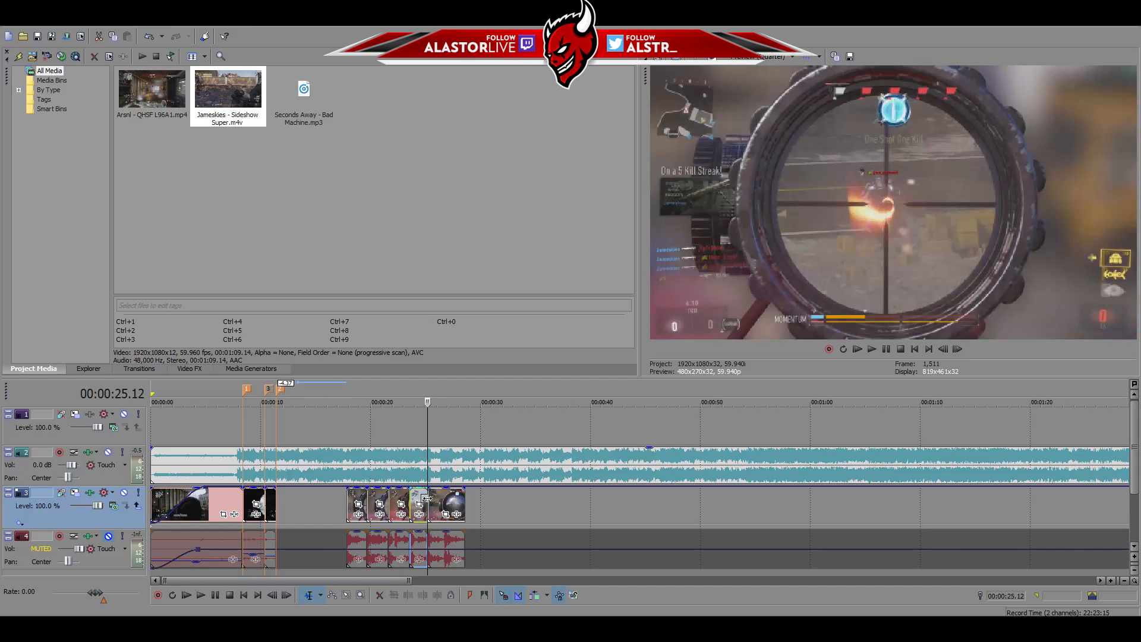
{"action": "left_click", "coordinate": [349, 504]}
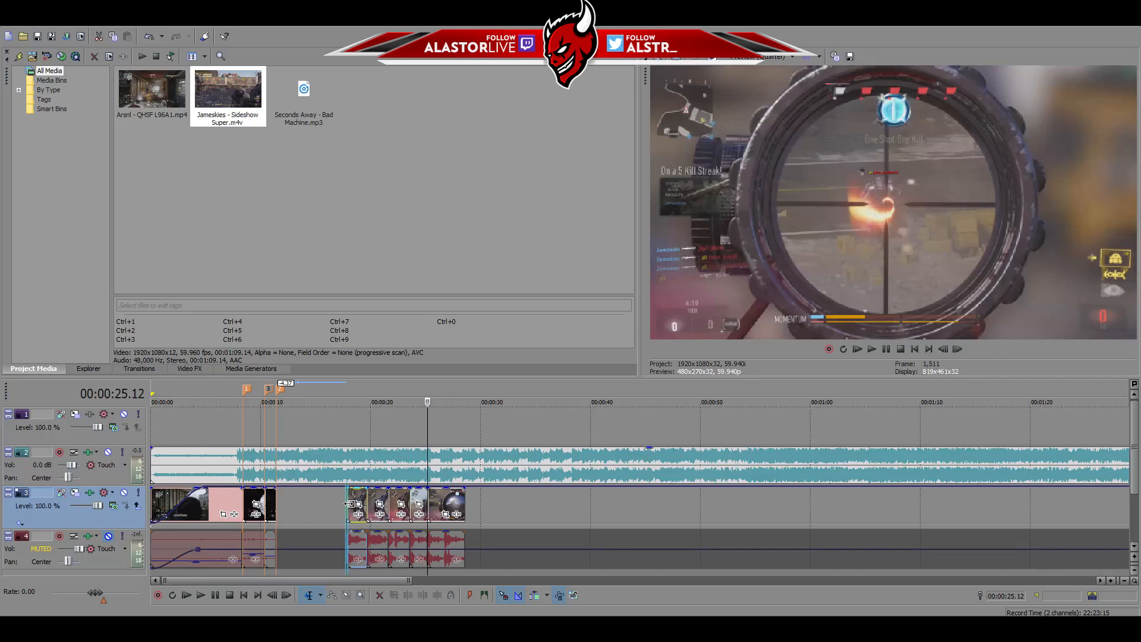
{"action": "key", "text": "space"}
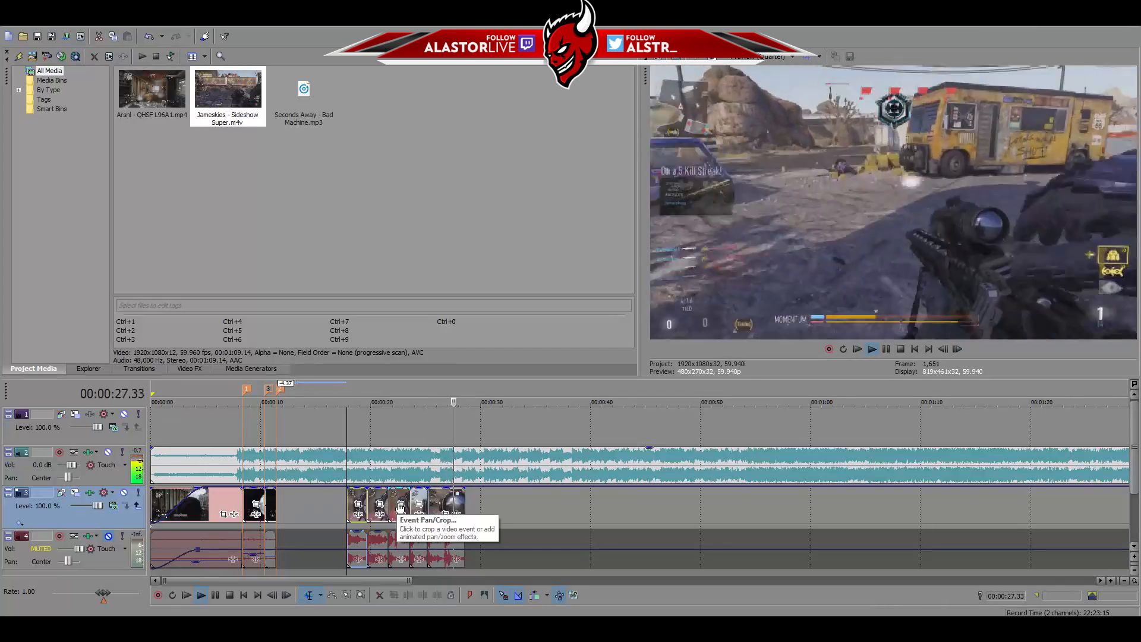
{"action": "key", "text": "space"}
Find the final sniper shot's firing frame in the last piece and split it at 00:00:26.42
{"action": "left_click", "coordinate": [444, 500]}
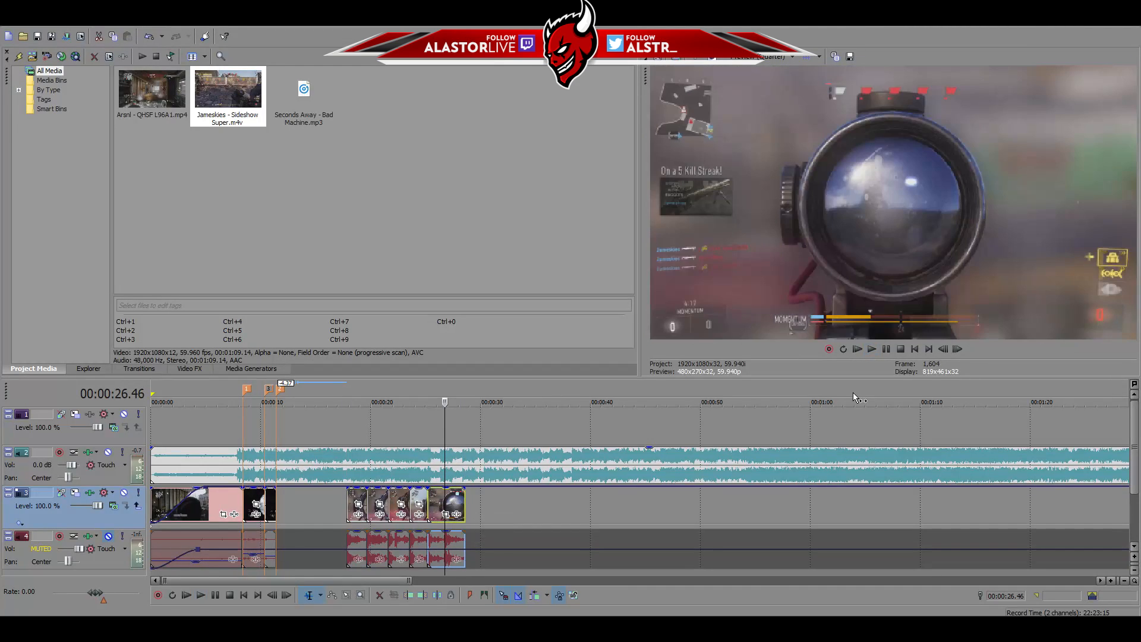
{"action": "left_click", "coordinate": [944, 349]}
{"action": "left_click", "coordinate": [958, 349]}
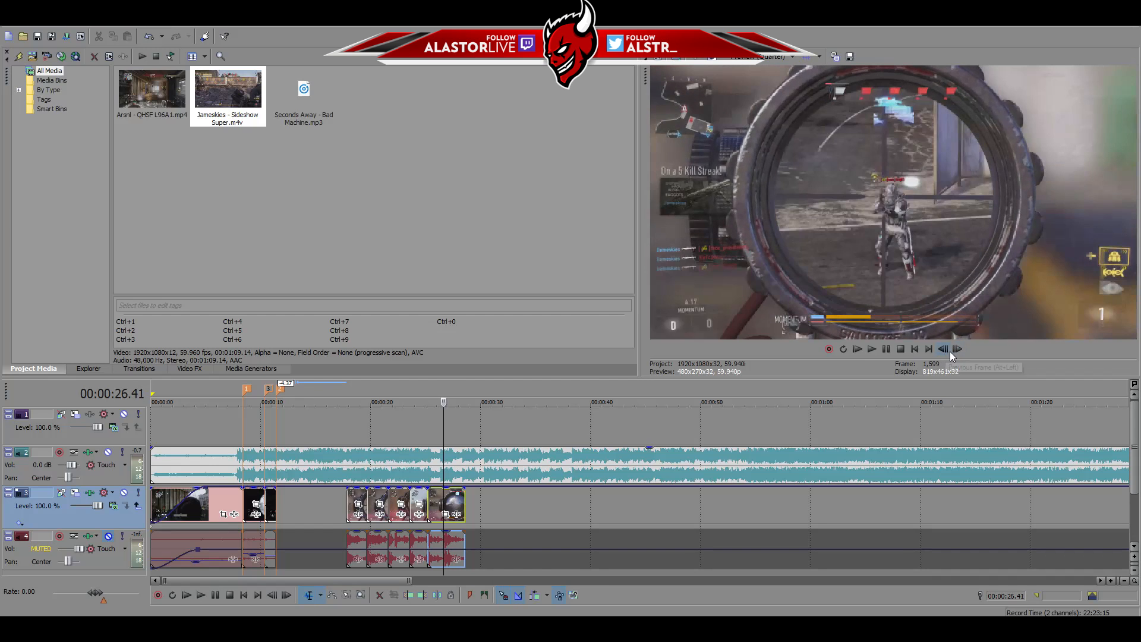
{"action": "key", "text": "s"}
Extend the end of the last Sideshow Super piece by about 1.22 and check the footage near its end
{"action": "scroll", "coordinate": [528, 524], "scroll_direction": "up", "scroll_amount": 3}
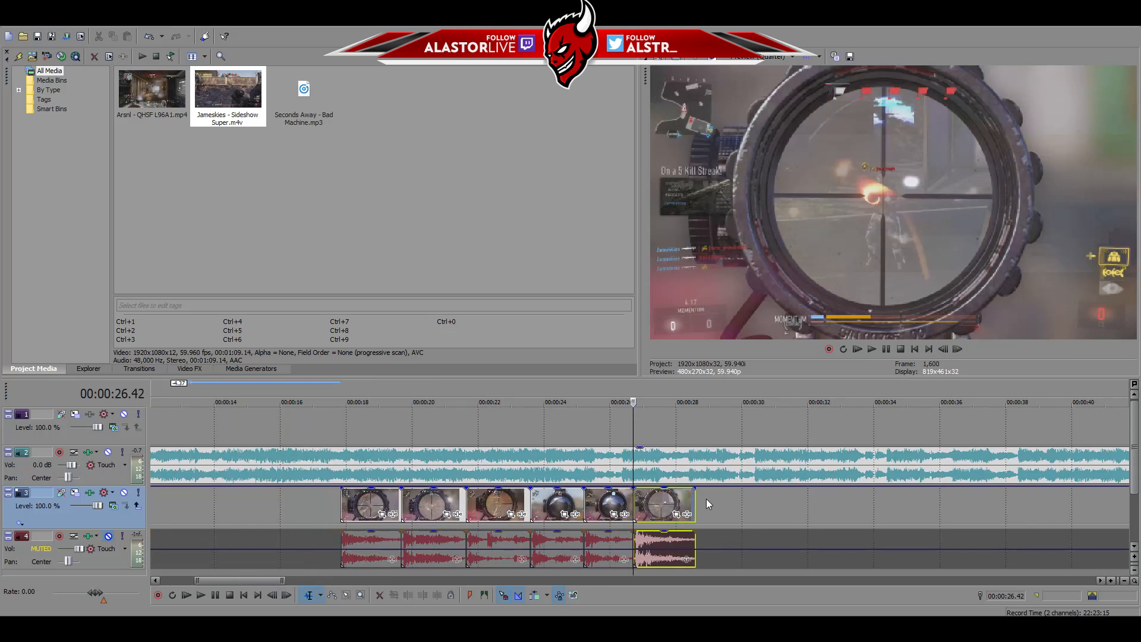
{"action": "left_click_drag", "start_coordinate": [693, 504], "coordinate": [741, 504]}
{"action": "scroll", "coordinate": [714, 519], "scroll_direction": "down", "scroll_amount": 3}
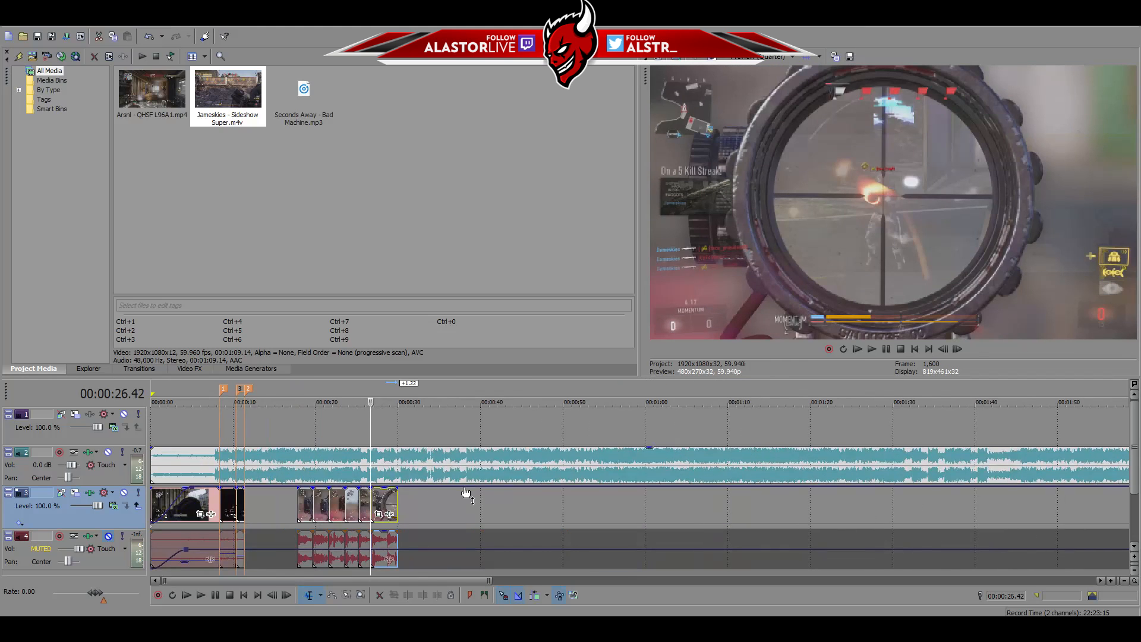
{"action": "left_click", "coordinate": [394, 516]}
{"action": "scroll", "coordinate": [395, 517], "scroll_direction": "up", "scroll_amount": 4}
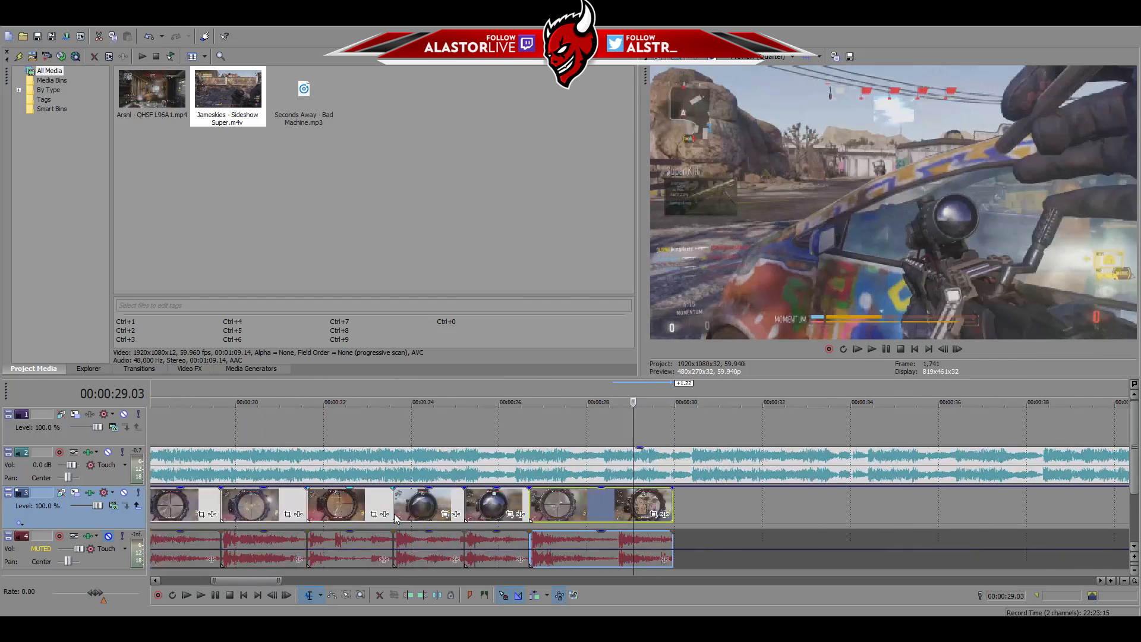
{"action": "left_click", "coordinate": [622, 507]}
{"action": "scroll", "coordinate": [627, 512], "scroll_direction": "down", "scroll_amount": 4}
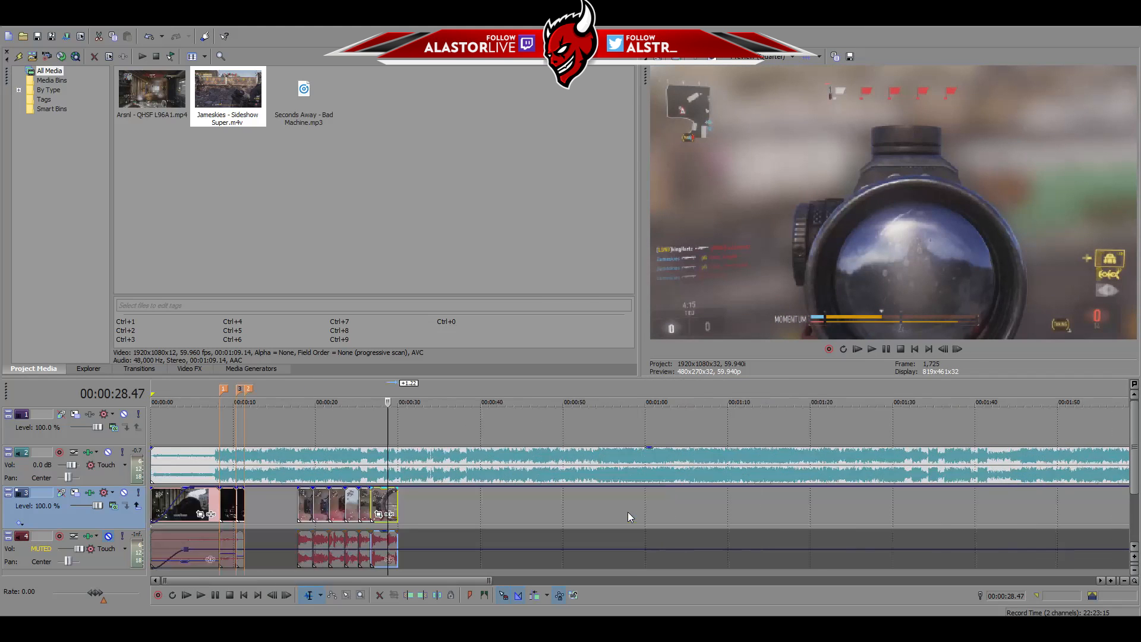
Listen to the song from the end of the first gameplay clip at 00:00:11.25 and add marker 4 on the next beat, 00:00:12.24
{"action": "left_click", "coordinate": [295, 508]}
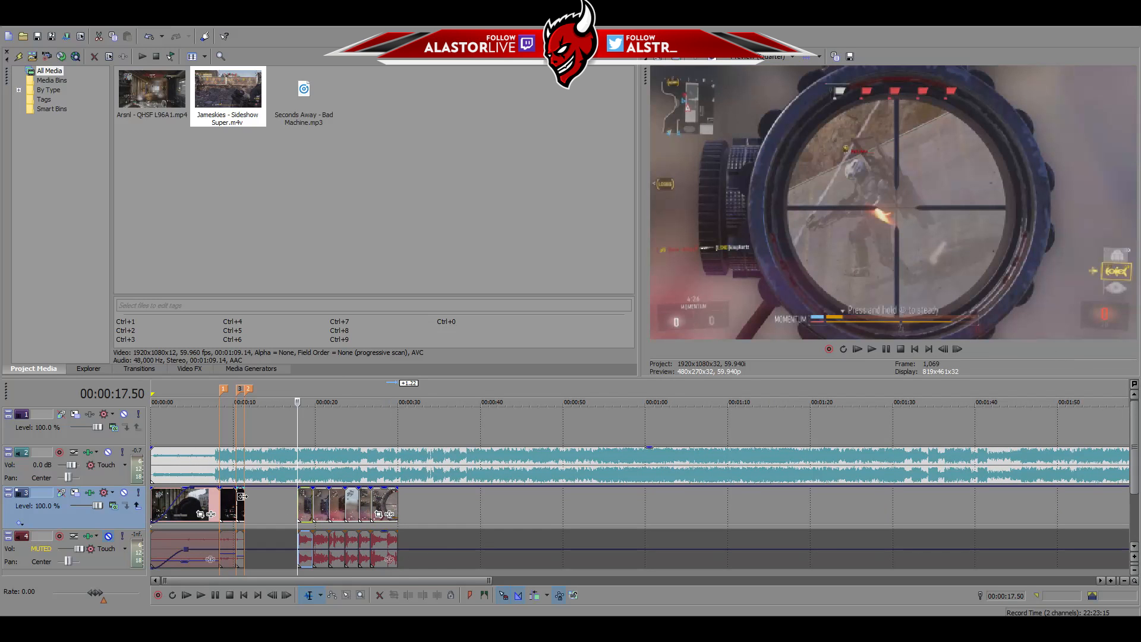
{"action": "left_click", "coordinate": [242, 497]}
{"action": "scroll", "coordinate": [333, 512], "scroll_direction": "up", "scroll_amount": 4}
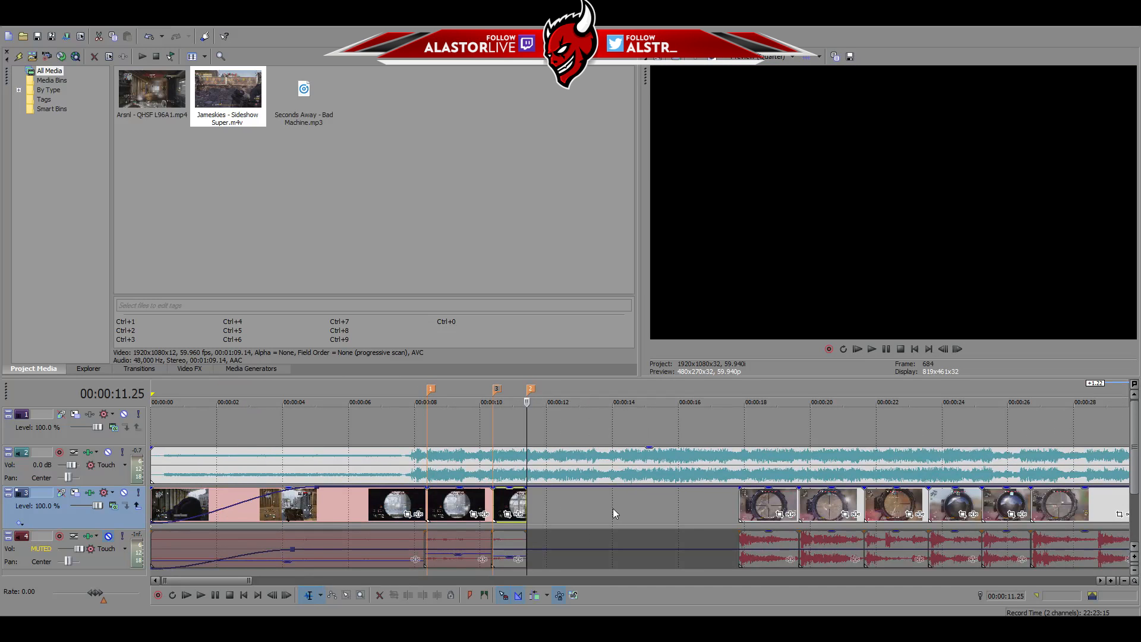
{"action": "scroll", "coordinate": [619, 509], "scroll_direction": "down", "scroll_amount": 2}
{"action": "scroll", "coordinate": [619, 509], "scroll_direction": "up", "scroll_amount": 2}
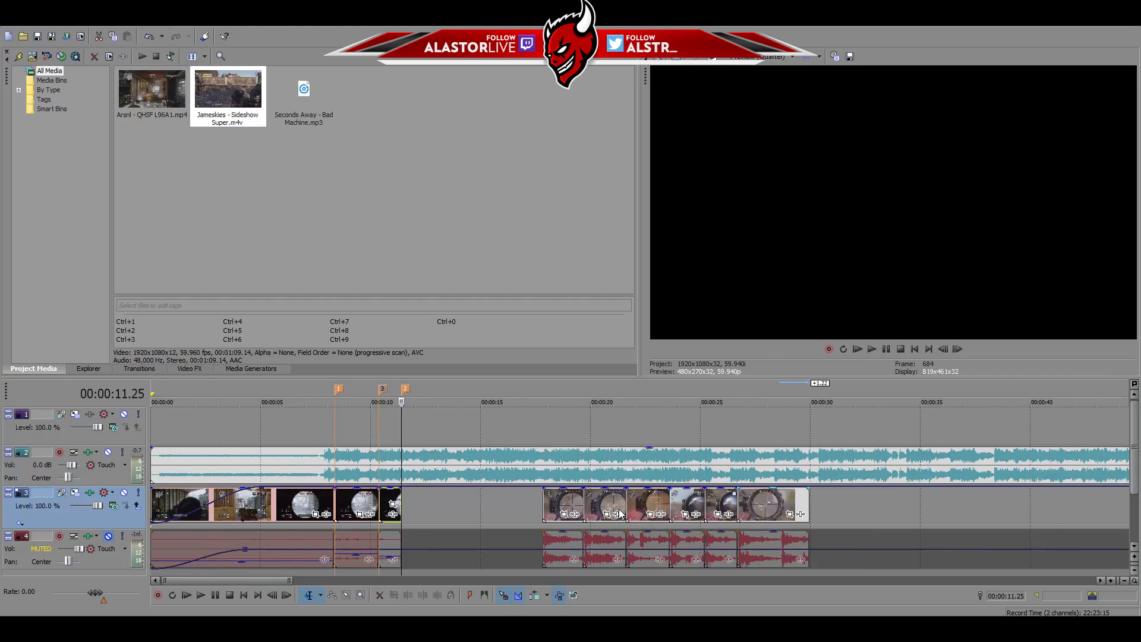
{"action": "key", "text": "space"}
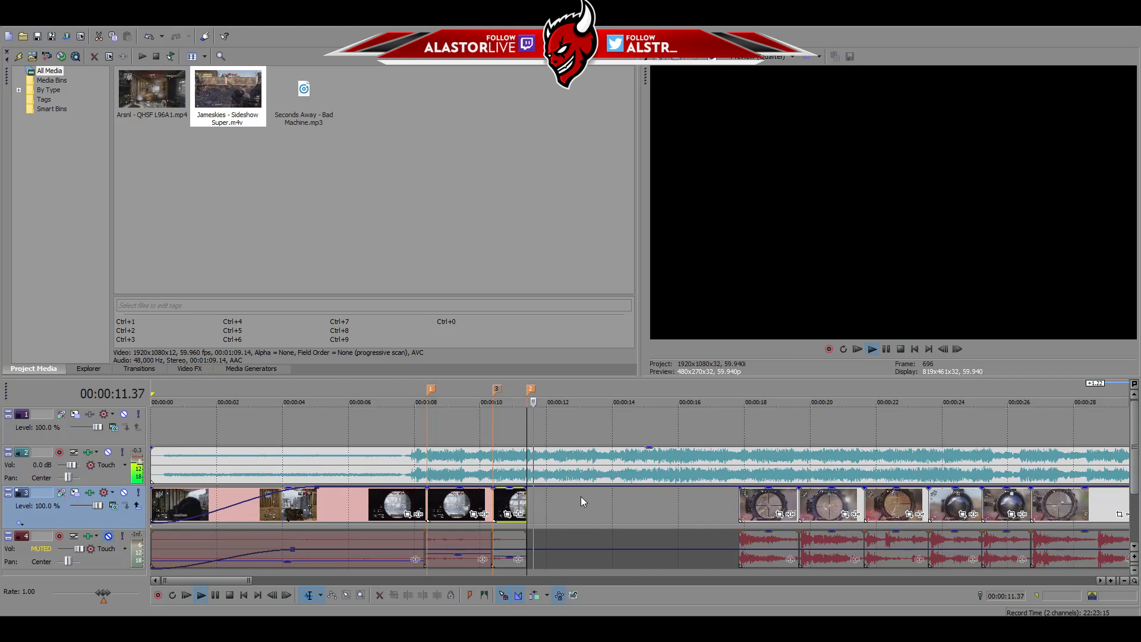
{"action": "key", "text": "space"}
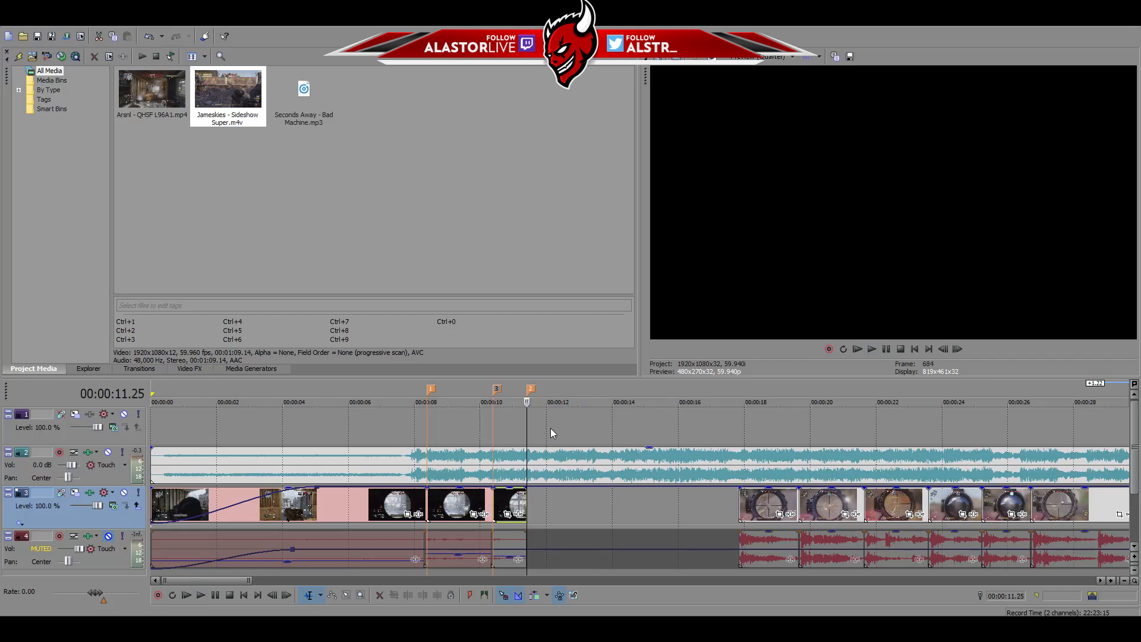
{"action": "left_click", "coordinate": [511, 428]}
{"action": "key", "text": "space"}
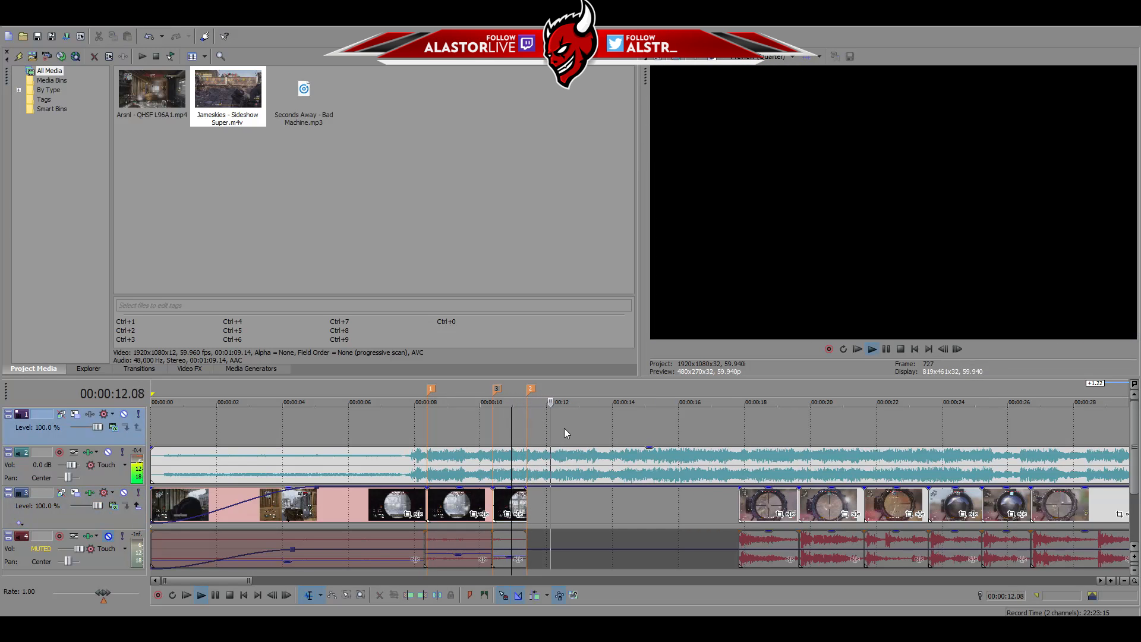
{"action": "left_click", "coordinate": [560, 429]}
{"action": "key", "text": "space"}
{"action": "scroll", "coordinate": [855, 508], "scroll_direction": "up", "scroll_amount": 7}
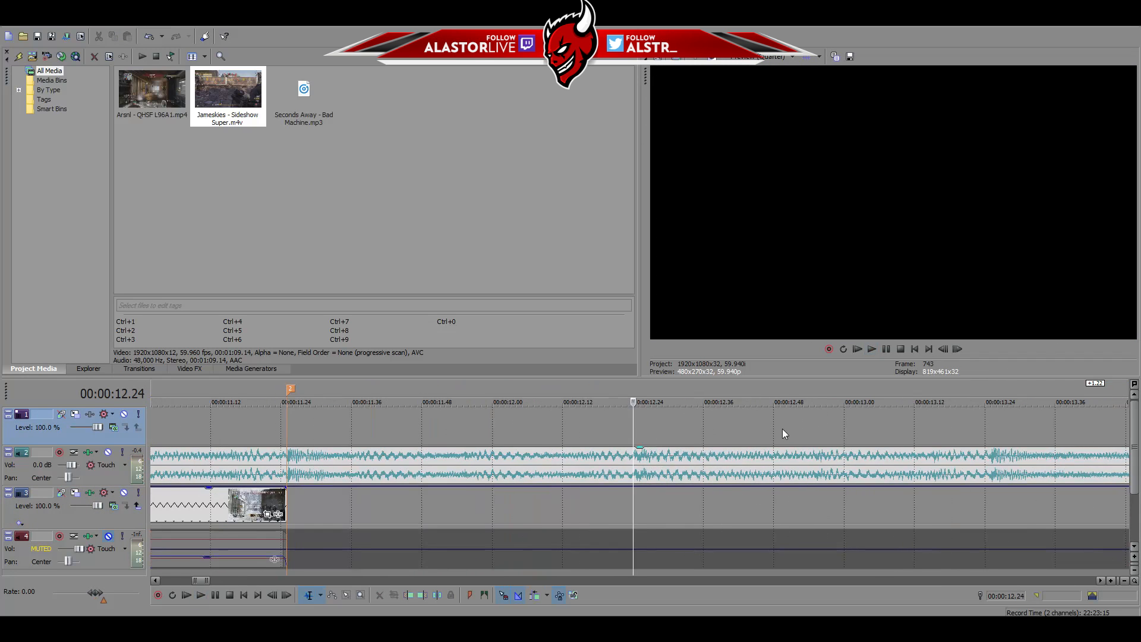
{"action": "scroll", "coordinate": [704, 467], "scroll_direction": "down", "scroll_amount": 5}
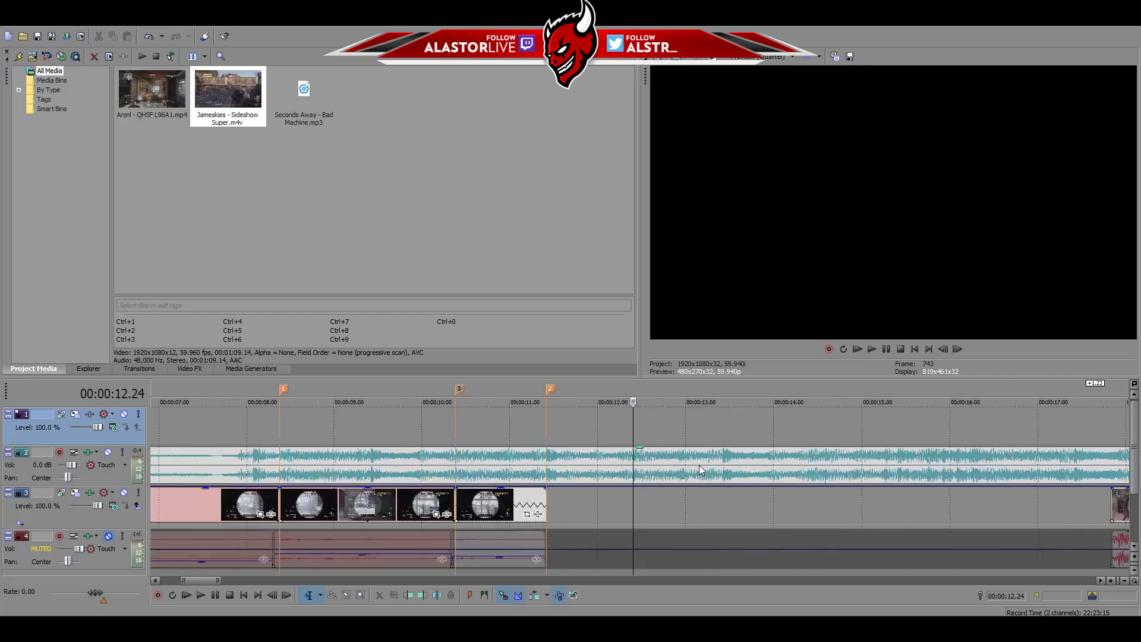
{"action": "scroll", "coordinate": [701, 470], "scroll_direction": "down", "scroll_amount": 4}
{"action": "scroll", "coordinate": [690, 476], "scroll_direction": "up", "scroll_amount": 2}
Play the song on from marker 4 to find the following beat around 00:00:13.26
{"action": "key", "text": "space"}
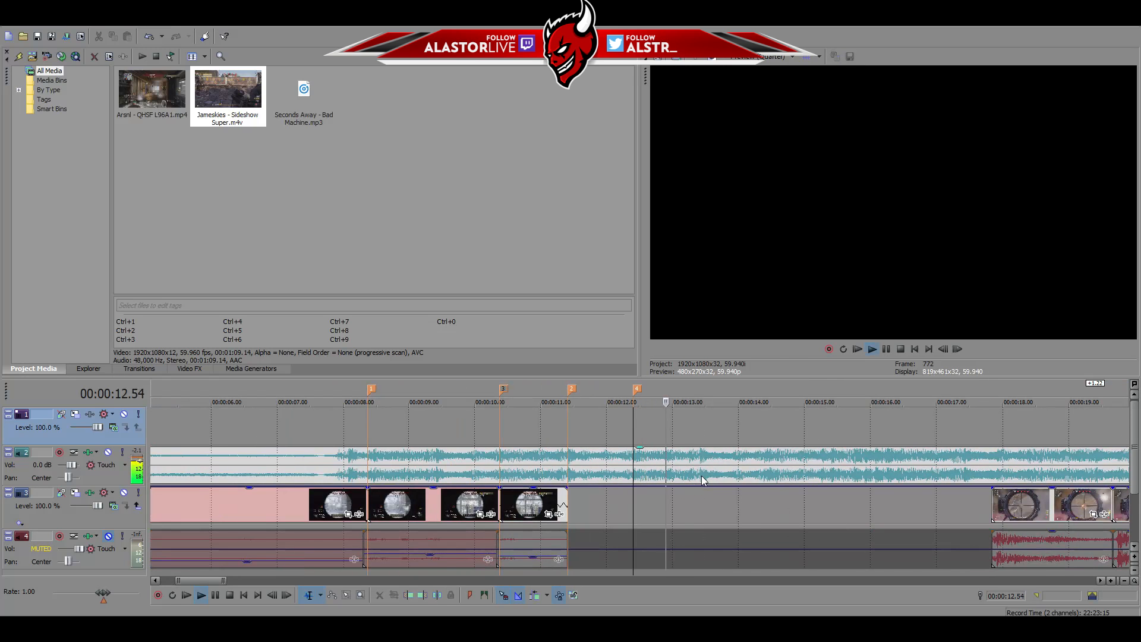
{"action": "key", "text": "Return"}
{"action": "scroll", "coordinate": [665, 504], "scroll_direction": "down", "scroll_amount": 6}
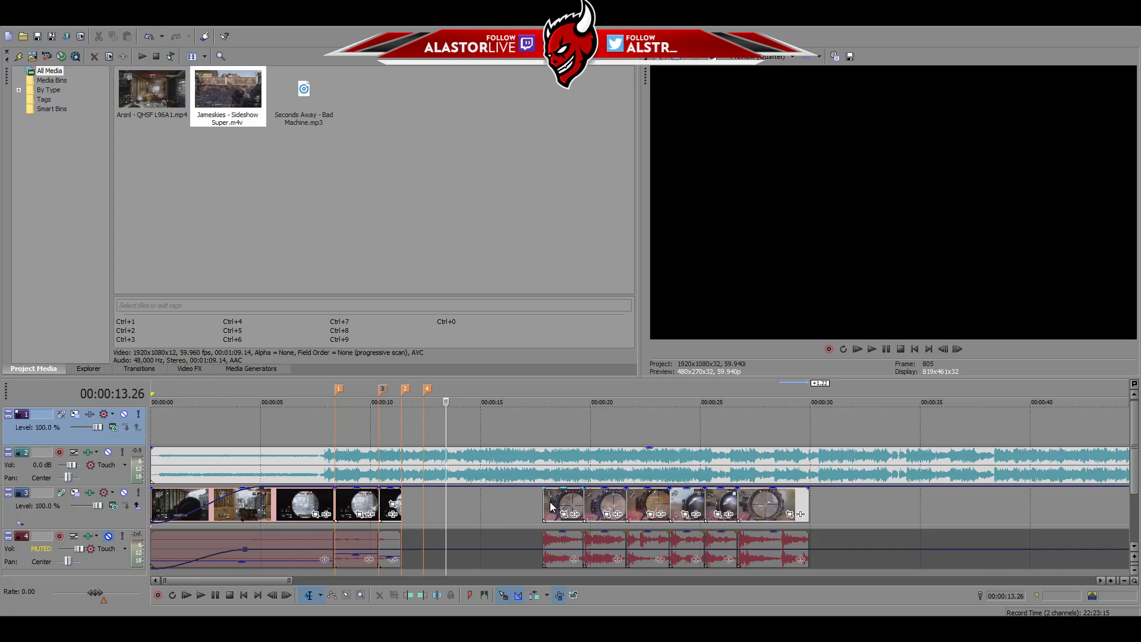
Try aligning the start of the first Sideshow Super shot piece with marker 4
{"action": "left_click_drag", "start_coordinate": [582, 500], "coordinate": [550, 506]}
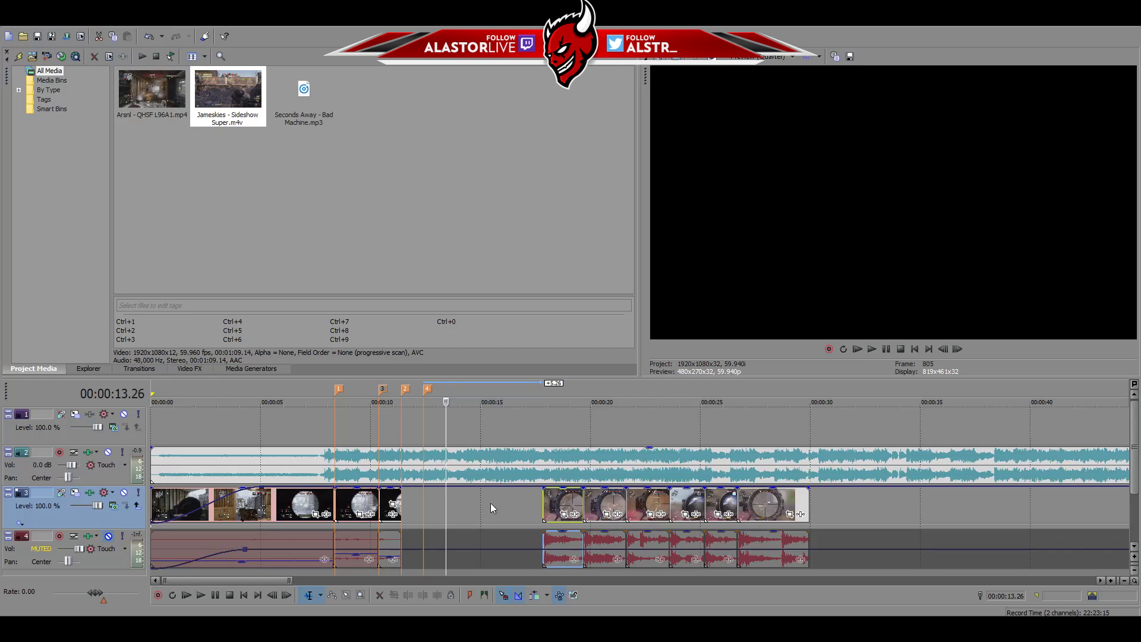
{"action": "left_click", "coordinate": [553, 497], "text": "ctrl"}
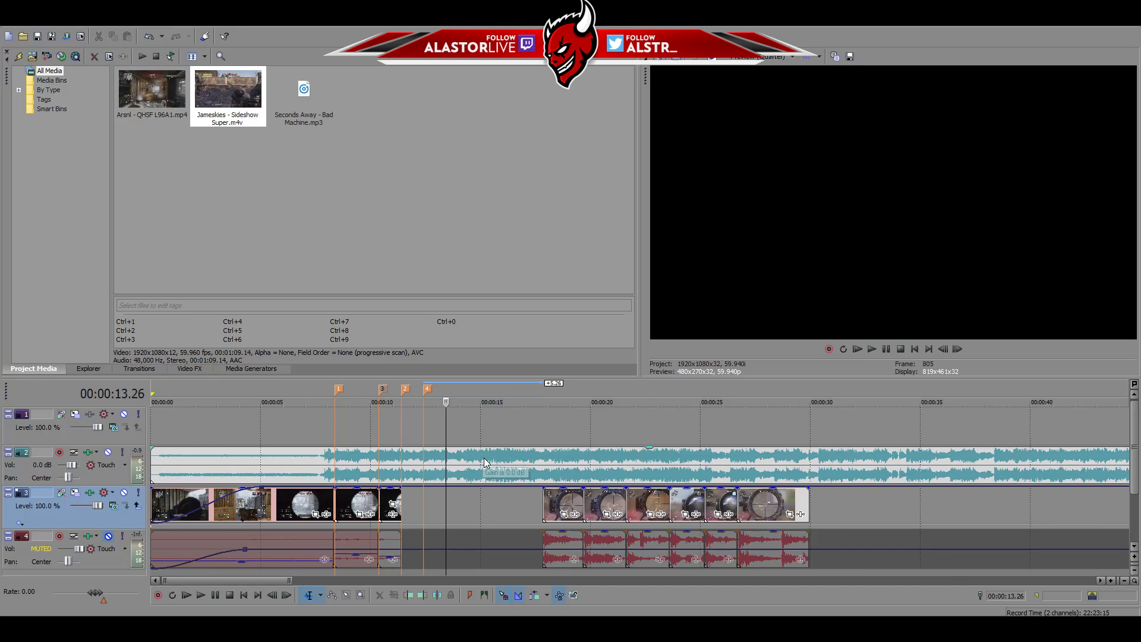
Line the playhead up with the beat in the song waveform and add marker 5 at 00:00:13.25
{"action": "scroll", "coordinate": [651, 482], "scroll_direction": "up", "scroll_amount": 3}
{"action": "scroll", "coordinate": [363, 498], "scroll_direction": "up", "scroll_amount": 3}
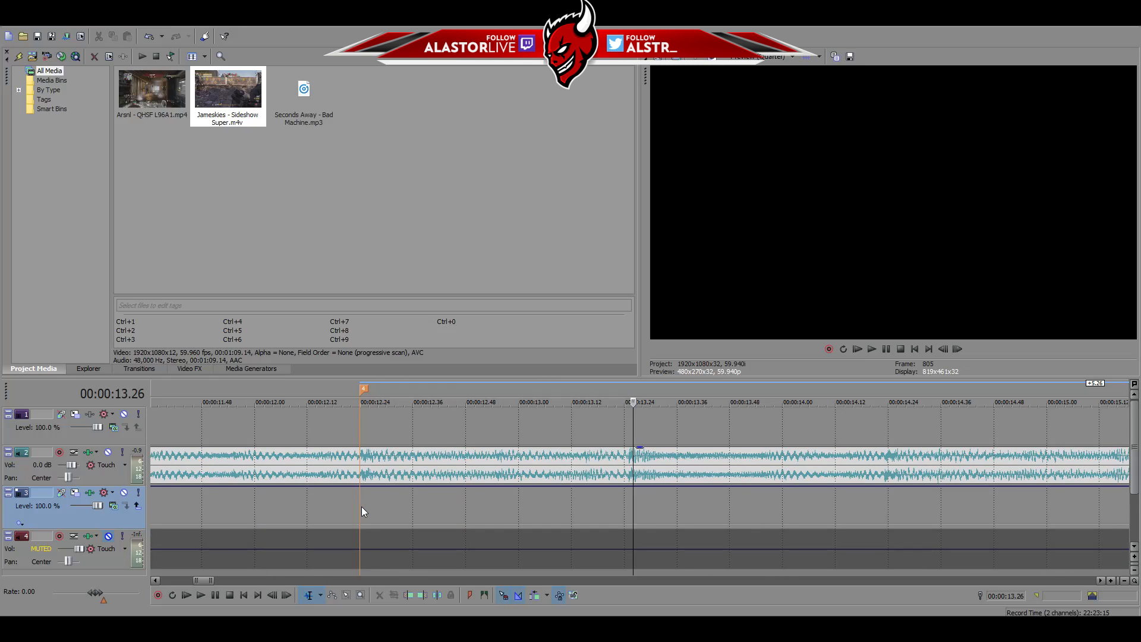
{"action": "left_click", "coordinate": [629, 500]}
{"action": "key", "text": "space"}
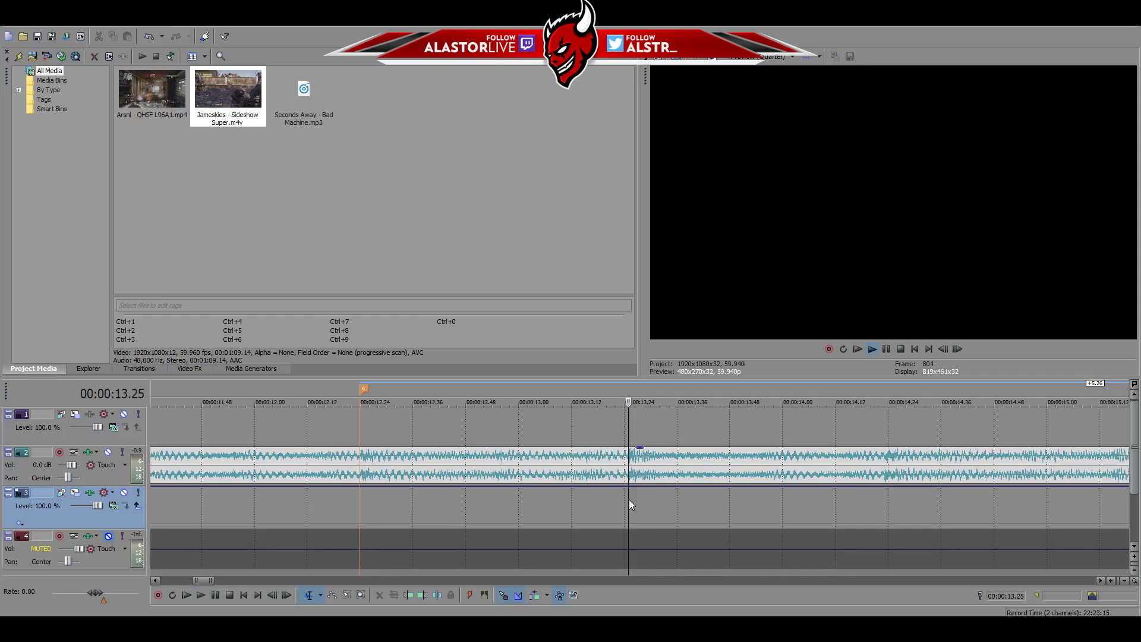
{"action": "key", "text": "space"}
Locate the next beat in the song waveform and add marker 6 at 00:00:14.23
{"action": "scroll", "coordinate": [647, 497], "scroll_direction": "down", "scroll_amount": 5}
{"action": "scroll", "coordinate": [646, 497], "scroll_direction": "up", "scroll_amount": 4}
{"action": "scroll", "coordinate": [647, 498], "scroll_direction": "down", "scroll_amount": 2}
{"action": "scroll", "coordinate": [647, 498], "scroll_direction": "up", "scroll_amount": 2}
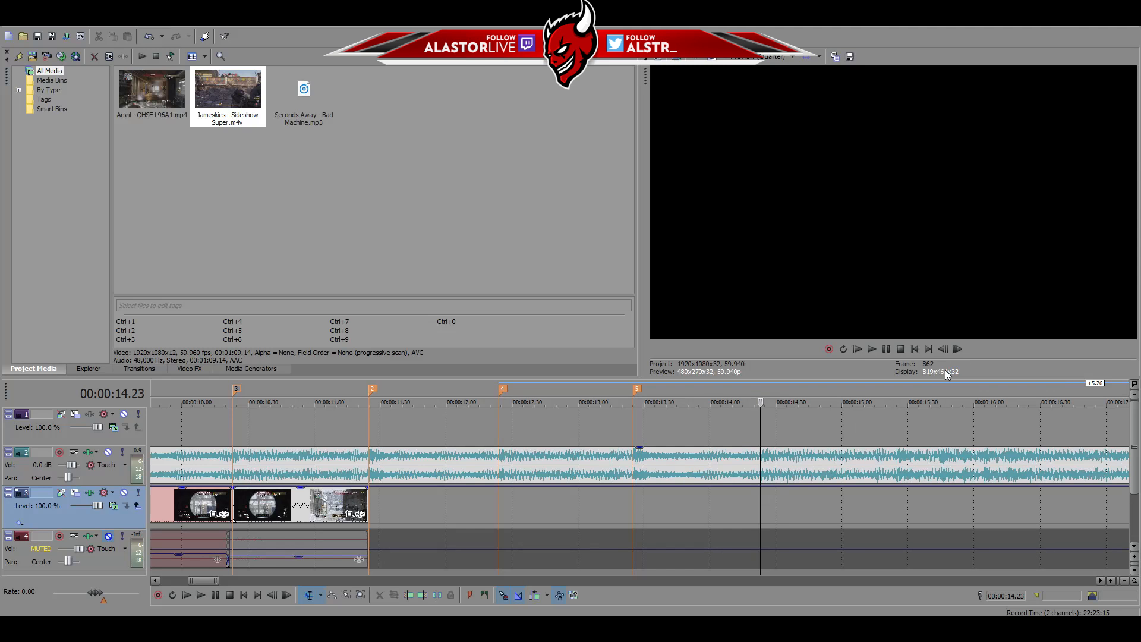
{"action": "scroll", "coordinate": [837, 522], "scroll_direction": "down", "scroll_amount": 5}
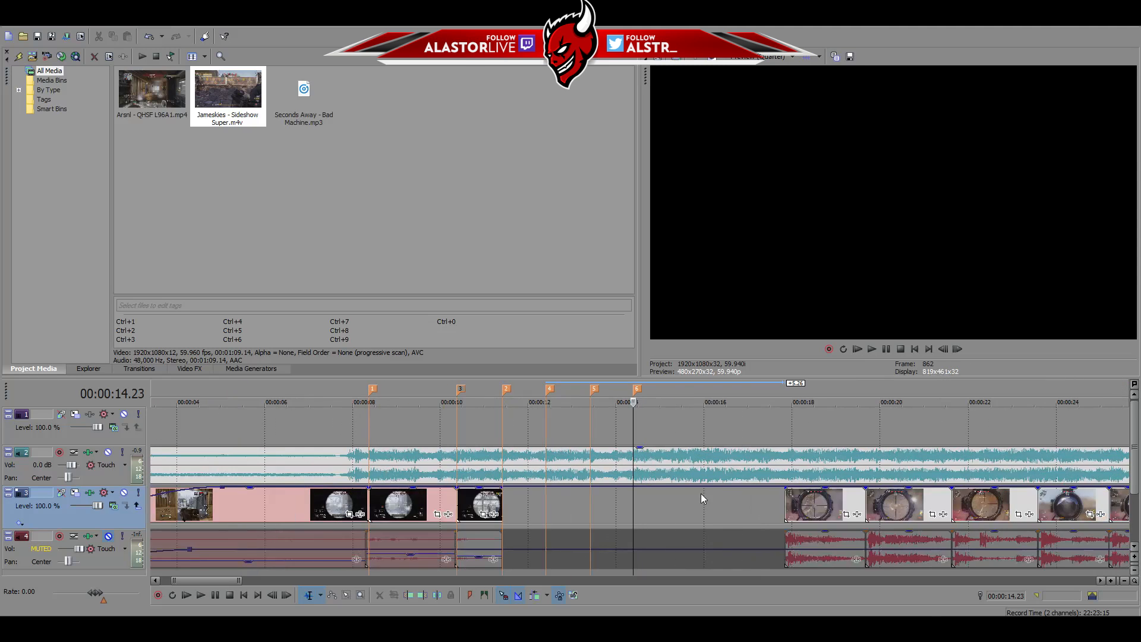
{"action": "scroll", "coordinate": [654, 435], "scroll_direction": "down", "scroll_amount": 3}
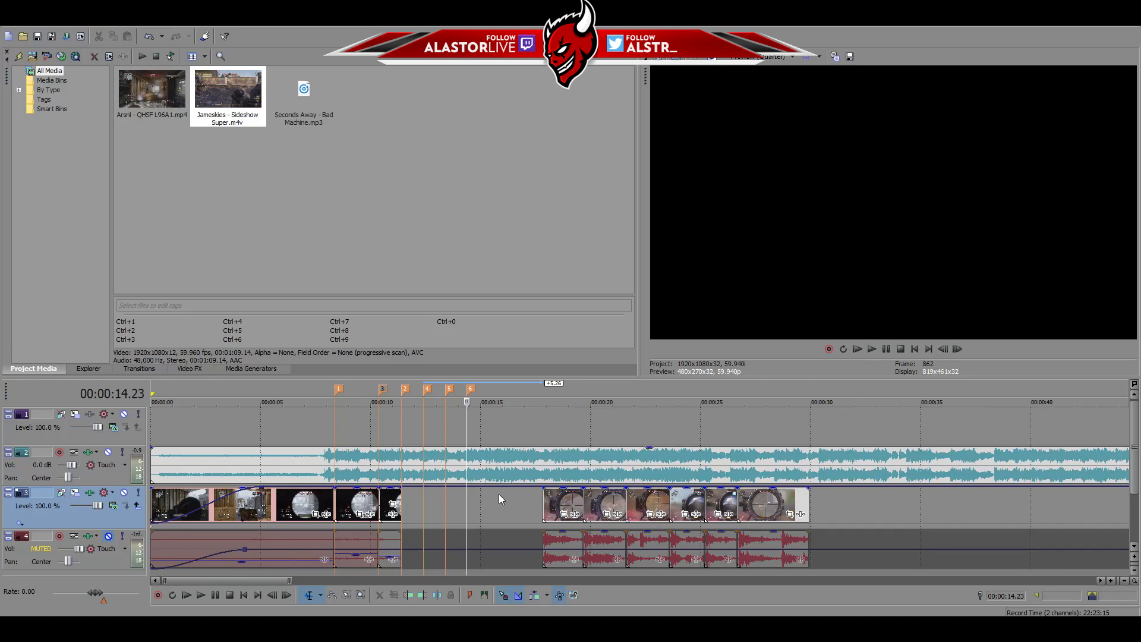
Play the song past marker 6, refine the next beat's position in the waveform, and mark it at 00:00:15.25
{"action": "scroll", "coordinate": [499, 494], "scroll_direction": "up", "scroll_amount": 4}
{"action": "scroll", "coordinate": [499, 494], "scroll_direction": "up", "scroll_amount": 1}
{"action": "key", "text": "space"}
{"action": "key", "text": "space"}
{"action": "left_click", "coordinate": [720, 429]}
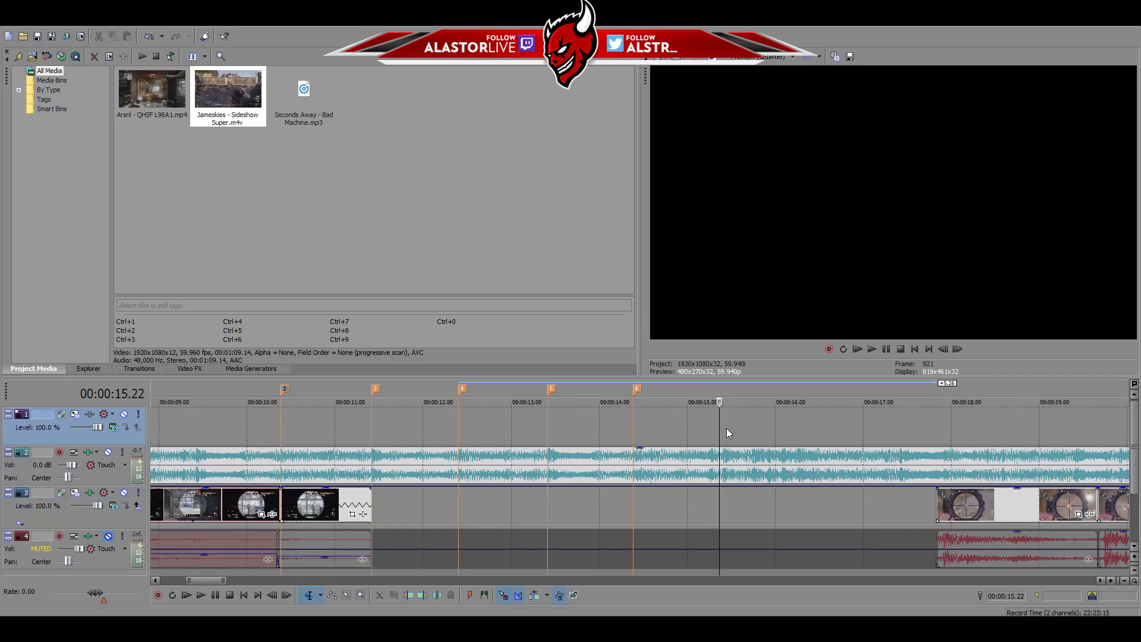
{"action": "left_click", "coordinate": [725, 428]}
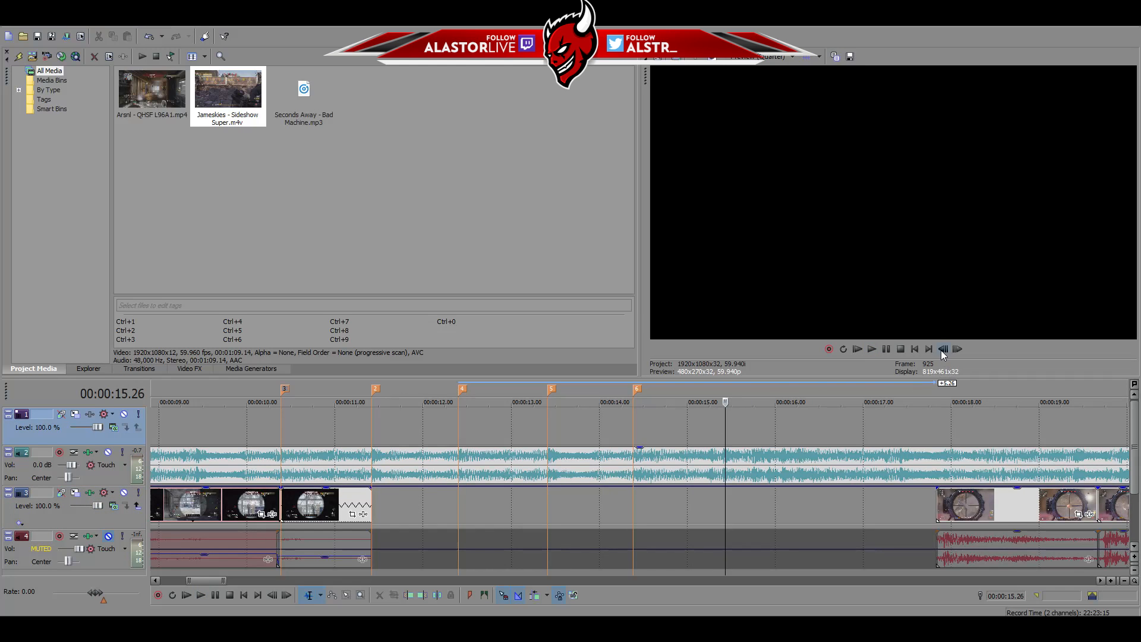
{"action": "scroll", "coordinate": [785, 469], "scroll_direction": "up", "scroll_amount": 6}
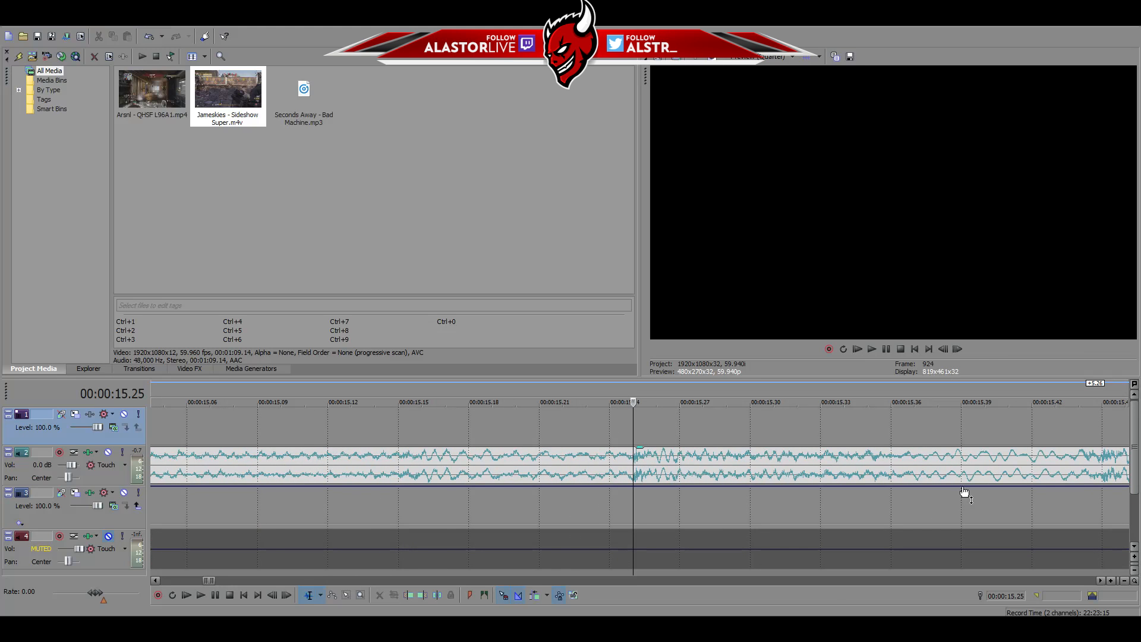
Play the song past marker 7, pinpoint the next beat in the waveform, and add marker 8 at 00:00:16.25
{"action": "scroll", "coordinate": [703, 509], "scroll_direction": "down", "scroll_amount": 6}
{"action": "key", "text": "space"}
{"action": "key", "text": "space"}
{"action": "scroll", "coordinate": [669, 479], "scroll_direction": "up", "scroll_amount": 4}
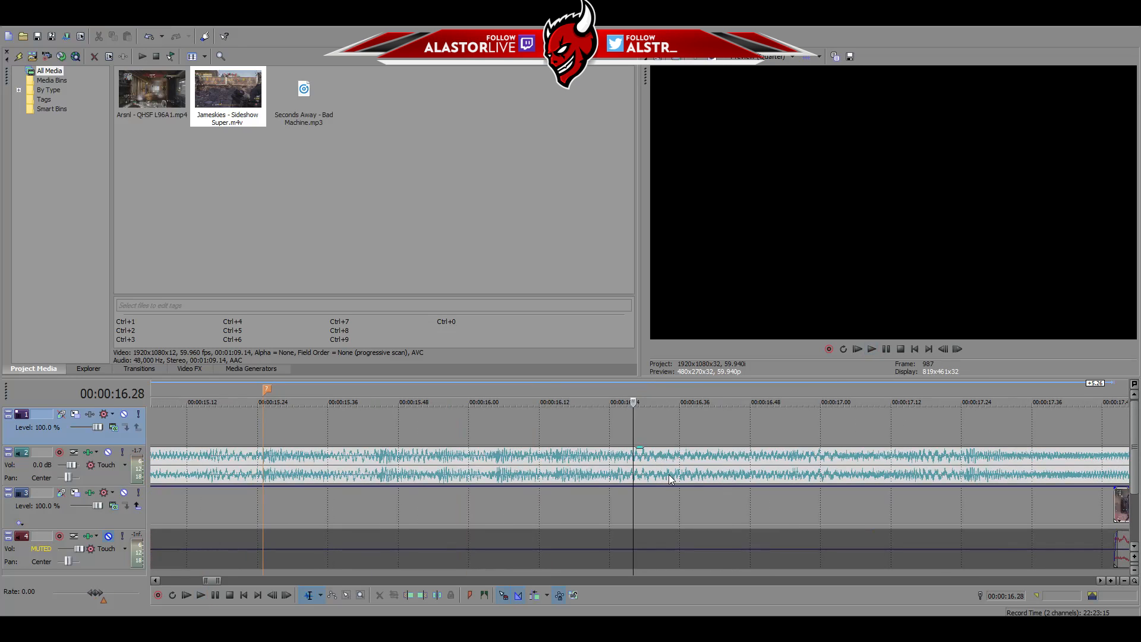
{"action": "left_click", "coordinate": [493, 437]}
{"action": "key", "text": "space"}
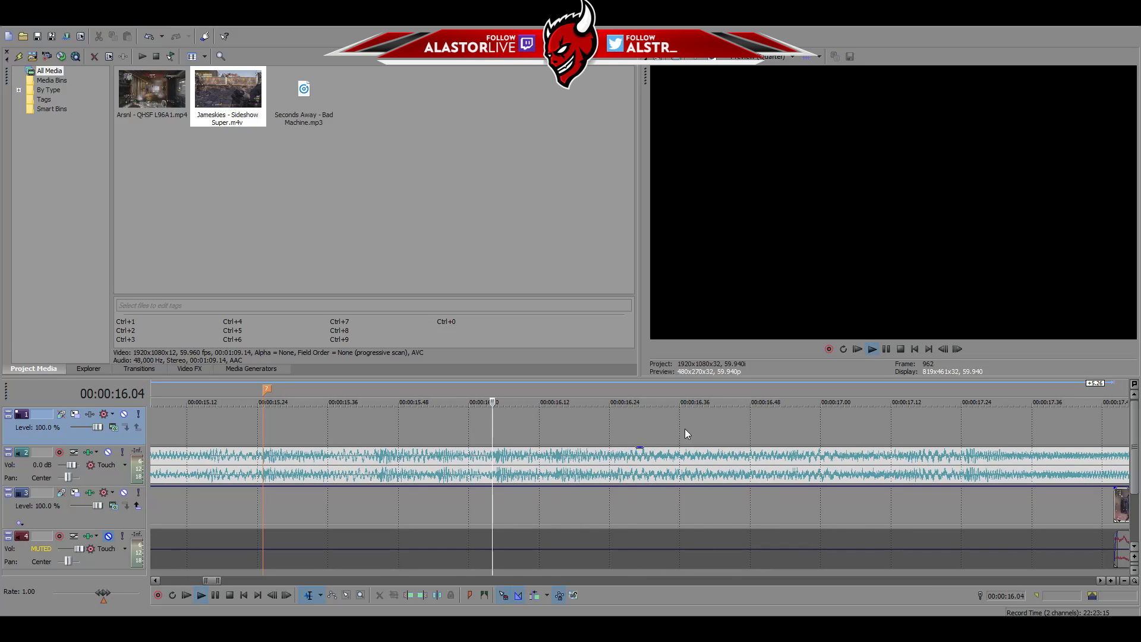
{"action": "key", "text": "space"}
{"action": "scroll", "coordinate": [656, 468], "scroll_direction": "up", "scroll_amount": 2}
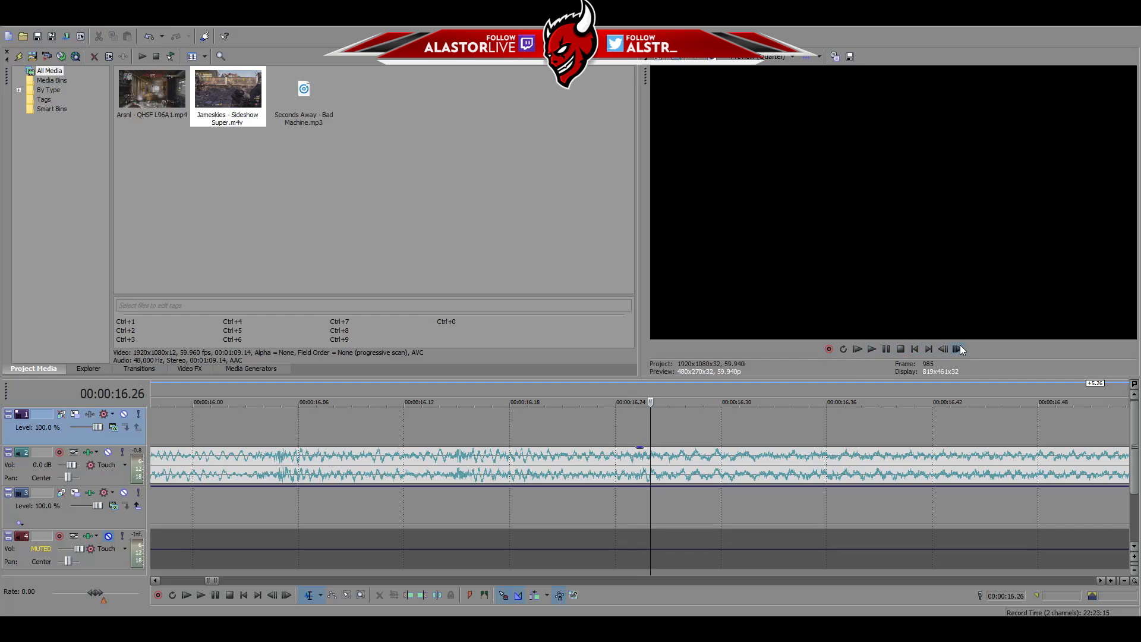
{"action": "scroll", "coordinate": [718, 473], "scroll_direction": "down", "scroll_amount": 5}
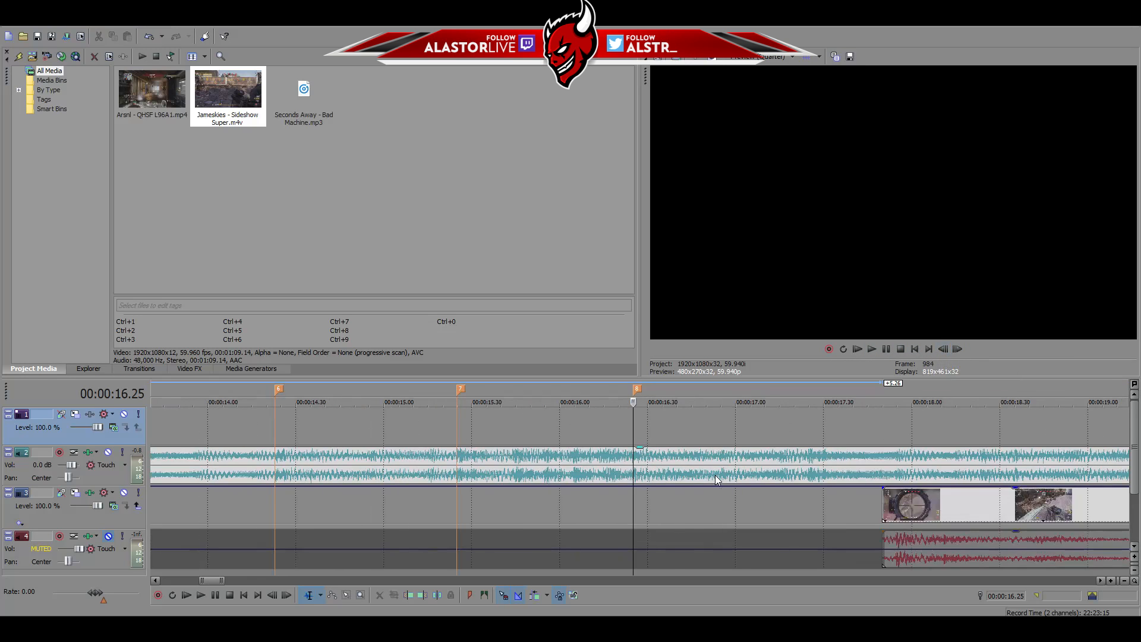
Play the song from marker 8 to the following beat and add marker 9 at 00:00:17.25
{"action": "scroll", "coordinate": [714, 475], "scroll_direction": "up", "scroll_amount": 2}
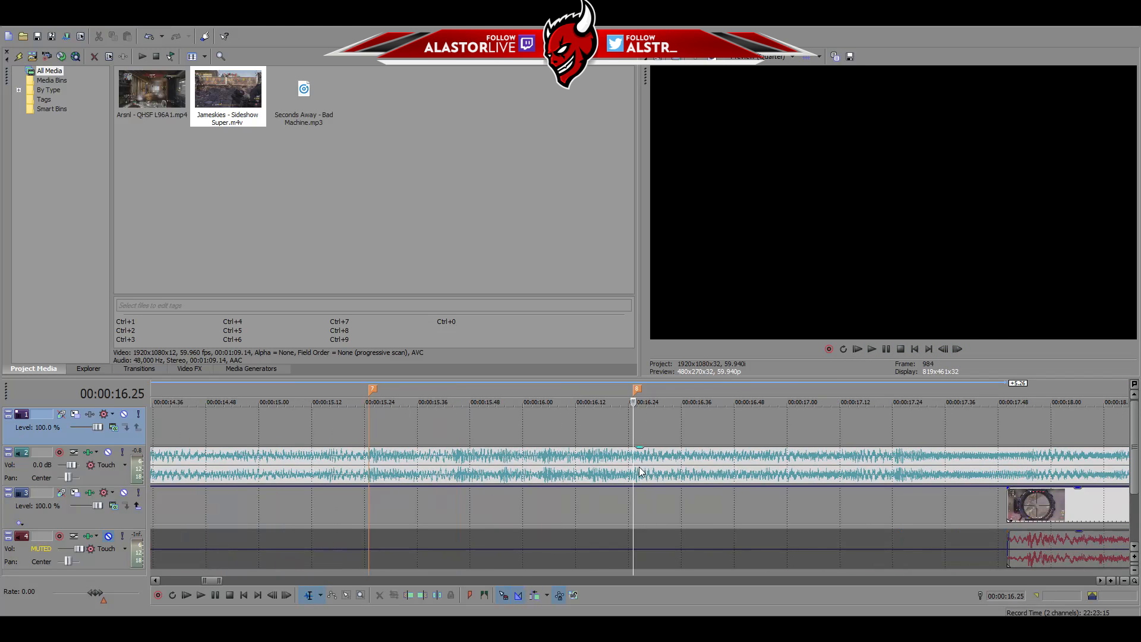
{"action": "scroll", "coordinate": [659, 479], "scroll_direction": "down", "scroll_amount": 2}
{"action": "key", "text": "space"}
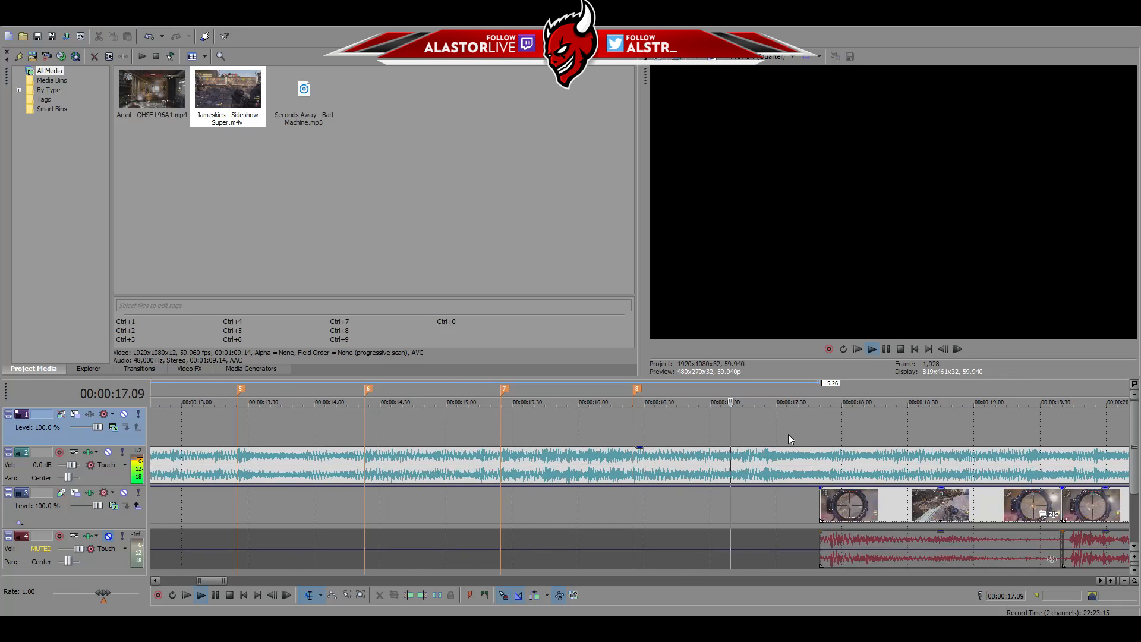
{"action": "left_click", "coordinate": [766, 428]}
{"action": "key", "text": "space"}
{"action": "scroll", "coordinate": [772, 477], "scroll_direction": "up", "scroll_amount": 3}
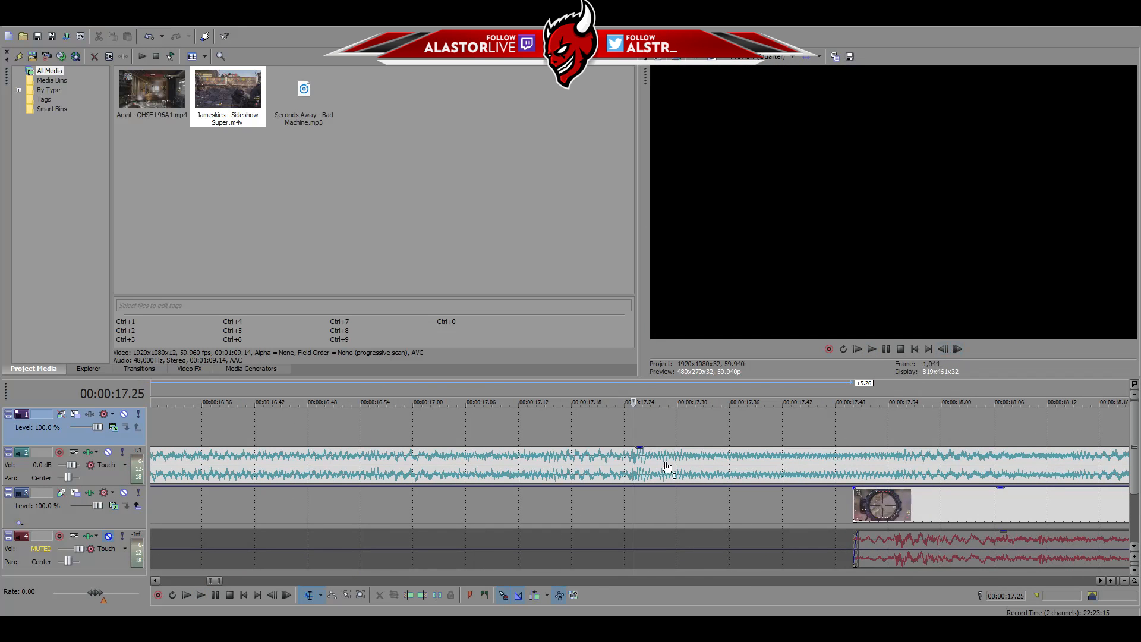
{"action": "scroll", "coordinate": [601, 494], "scroll_direction": "down", "scroll_amount": 4}
{"action": "scroll", "coordinate": [600, 491], "scroll_direction": "down", "scroll_amount": 3}
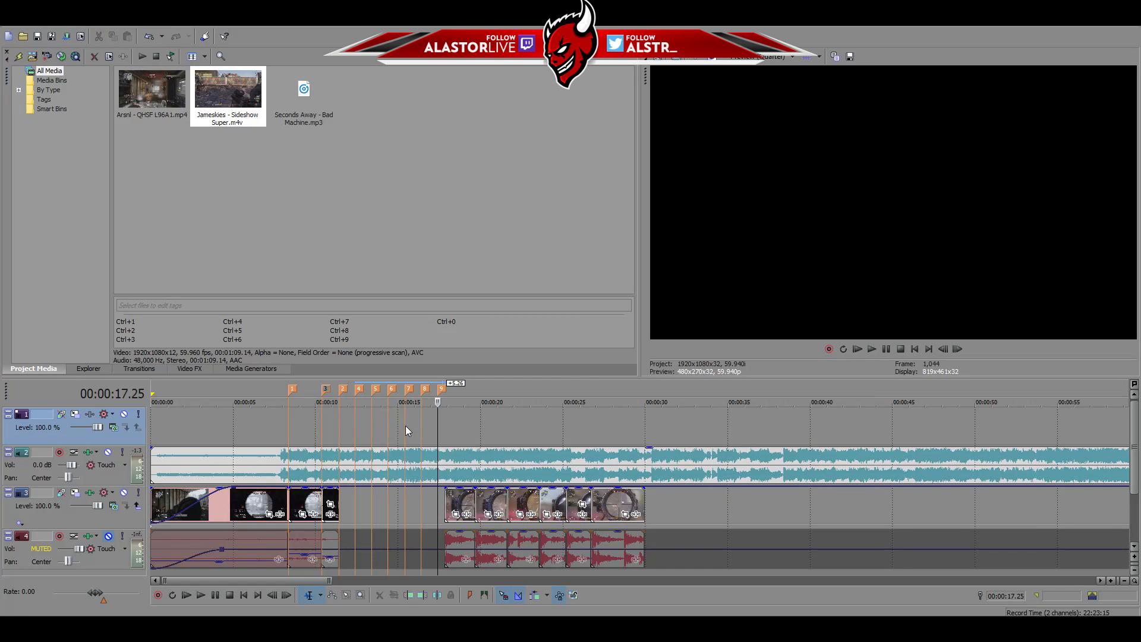
Play the song past marker 9, fine-tune the playhead frame by frame on the next beat, and add marker 10 at 00:00:18.23
{"action": "scroll", "coordinate": [431, 422], "scroll_direction": "up", "scroll_amount": 6}
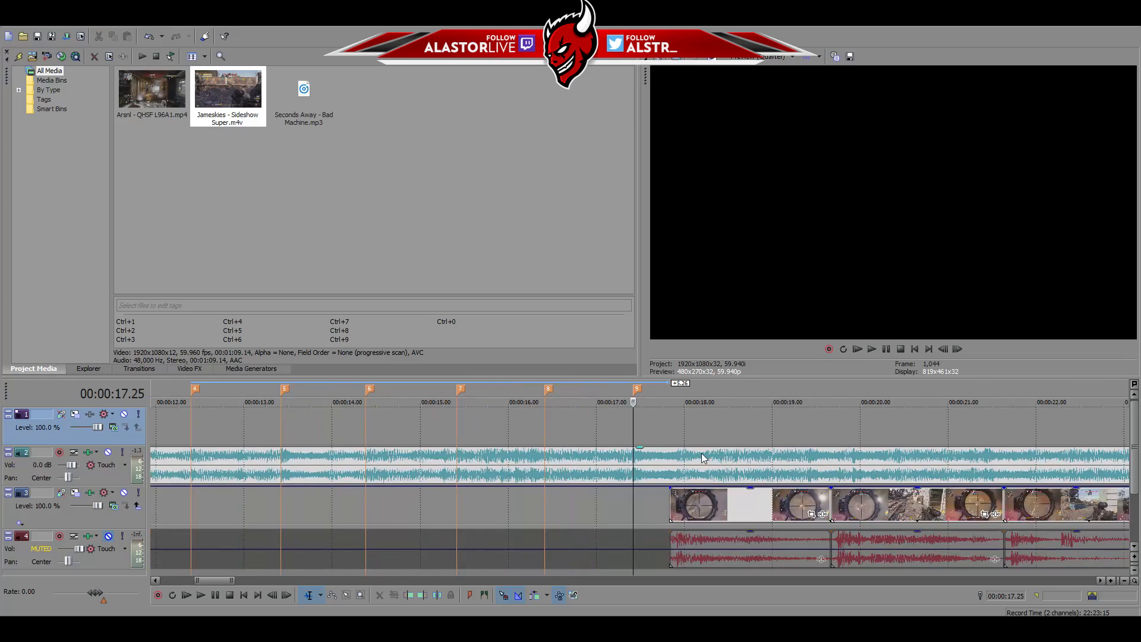
{"action": "scroll", "coordinate": [706, 437], "scroll_direction": "up", "scroll_amount": 2}
{"action": "key", "text": "space"}
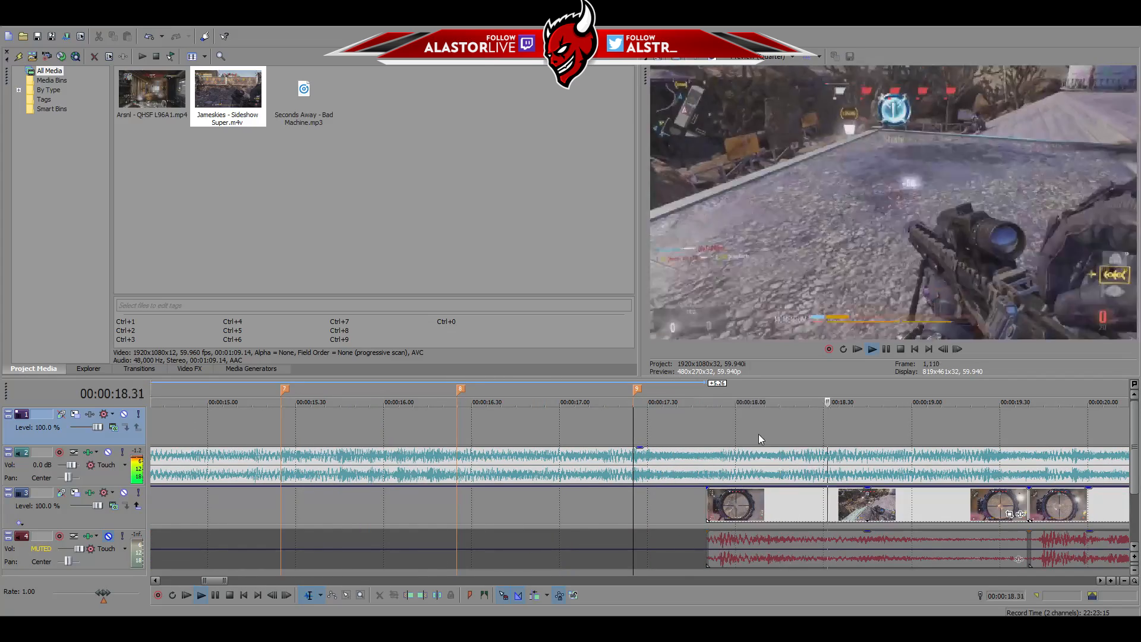
{"action": "key", "text": "space"}
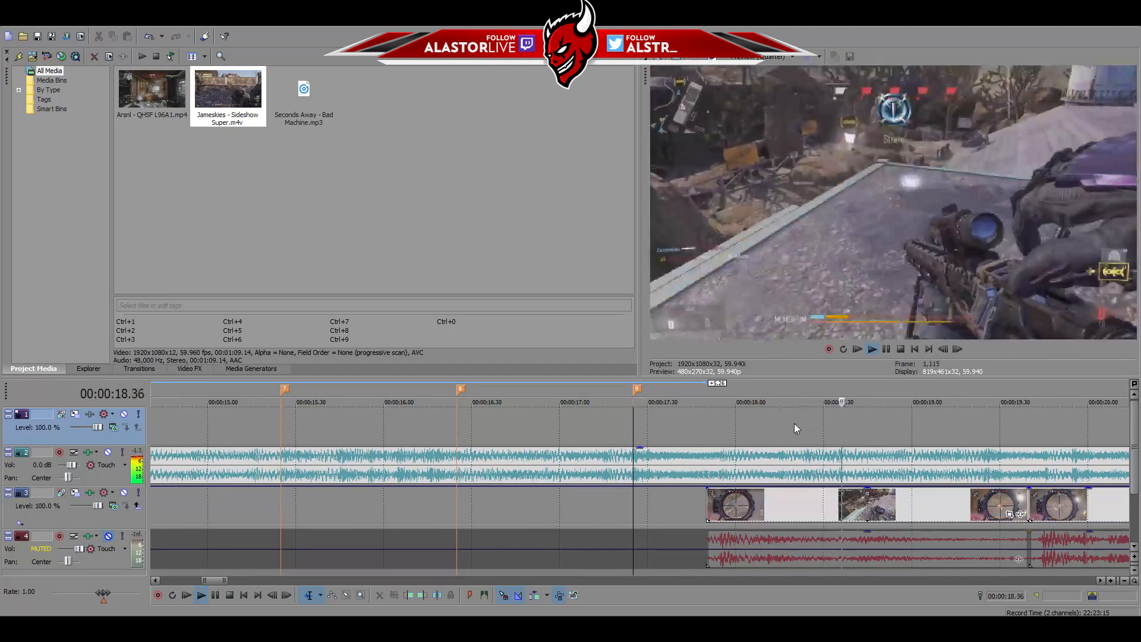
{"action": "key", "text": "space"}
{"action": "left_click", "coordinate": [804, 428]}
{"action": "key", "text": "space"}
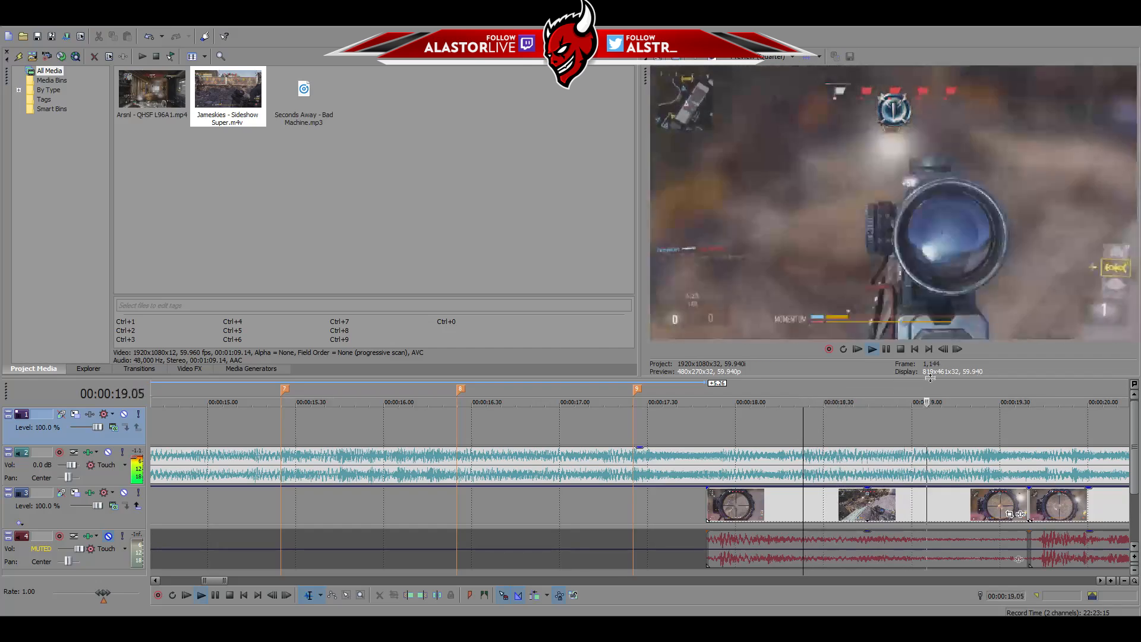
{"action": "key", "text": "space"}
{"action": "scroll", "coordinate": [766, 495], "scroll_direction": "up", "scroll_amount": 3}
{"action": "scroll", "coordinate": [766, 494], "scroll_direction": "up", "scroll_amount": 5}
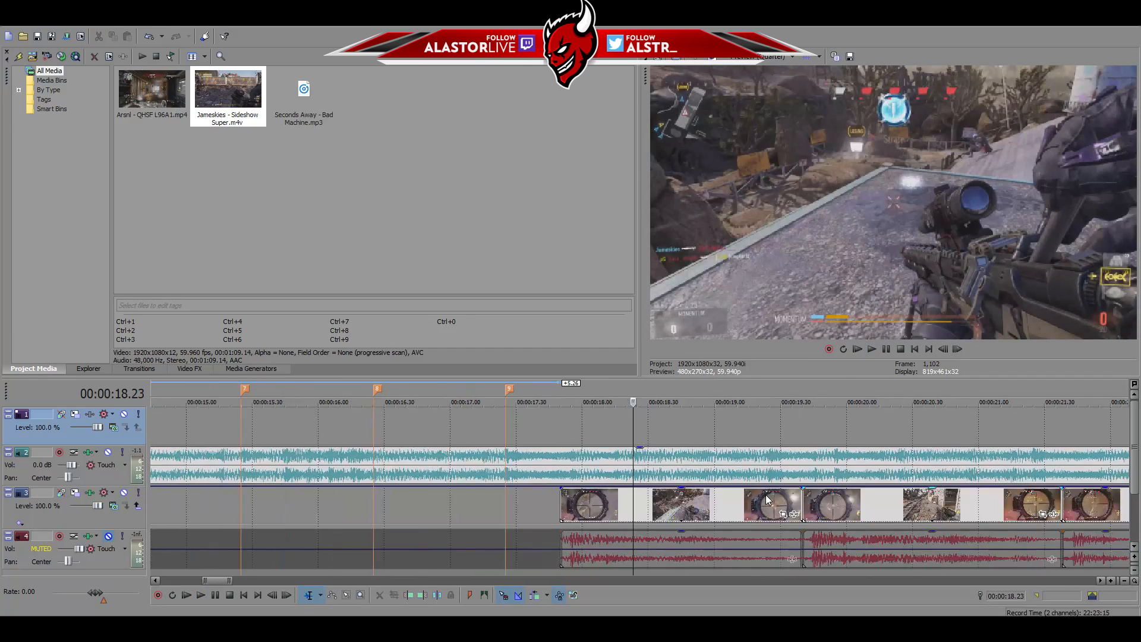
{"action": "left_click", "coordinate": [956, 352]}
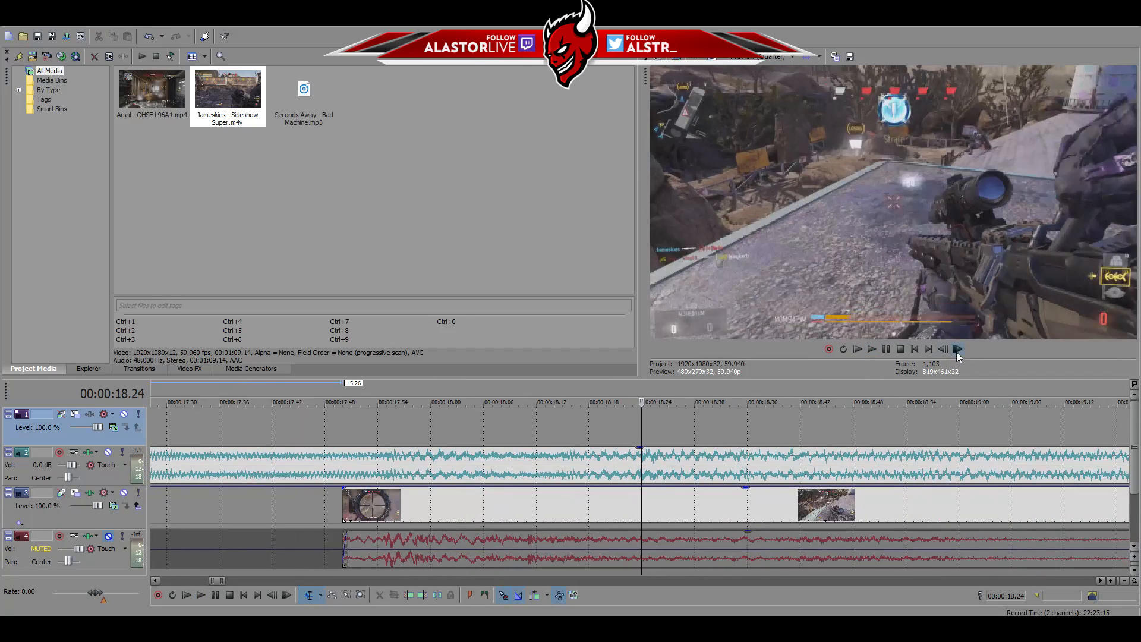
{"action": "left_click", "coordinate": [943, 352]}
{"action": "scroll", "coordinate": [724, 429], "scroll_direction": "down", "scroll_amount": 8}
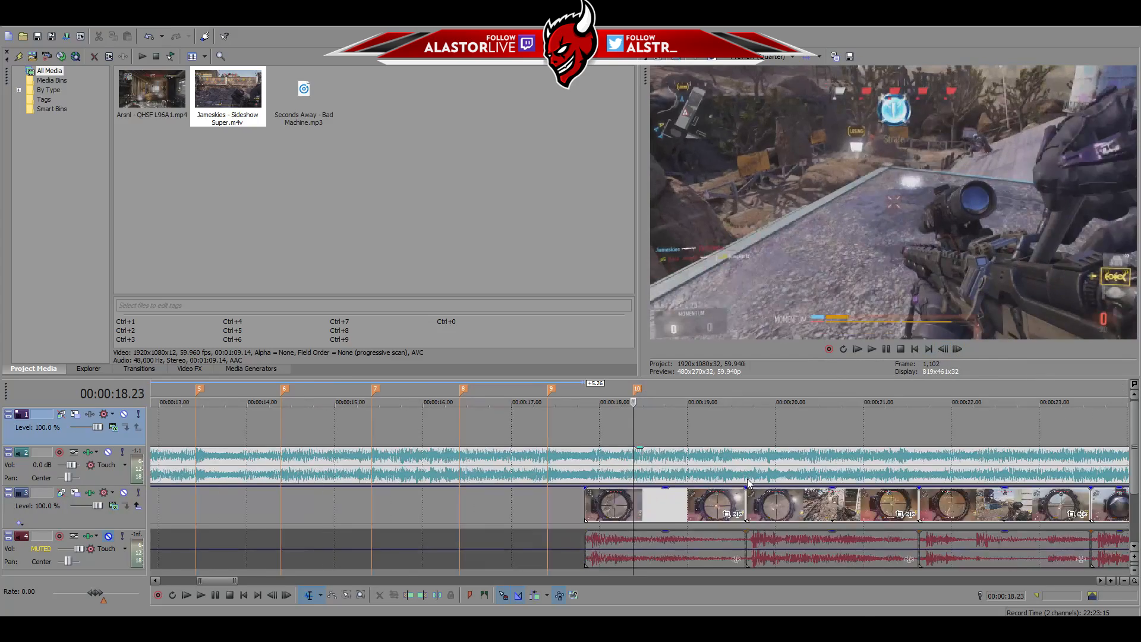
Find the beat after marker 10 in the song waveform and add marker 11 at 00:00:19.24
{"action": "key", "text": "space"}
{"action": "key", "text": "space"}
{"action": "left_click", "coordinate": [722, 426]}
{"action": "scroll", "coordinate": [730, 451], "scroll_direction": "up", "scroll_amount": 5}
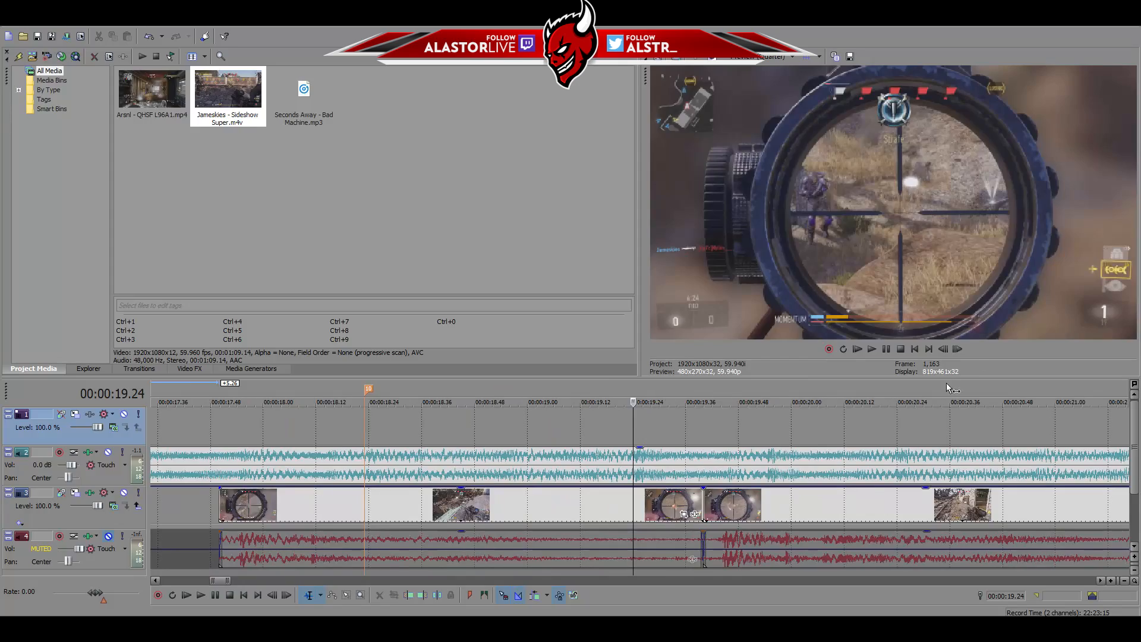
{"action": "key", "text": "m"}
{"action": "key", "text": "Return"}
Play the song past marker 11 and mark the next beat with marker 12 at 00:00:20.24
{"action": "scroll", "coordinate": [695, 495], "scroll_direction": "down", "scroll_amount": 5}
{"action": "key", "text": "space"}
{"action": "scroll", "coordinate": [696, 495], "scroll_direction": "up", "scroll_amount": 3}
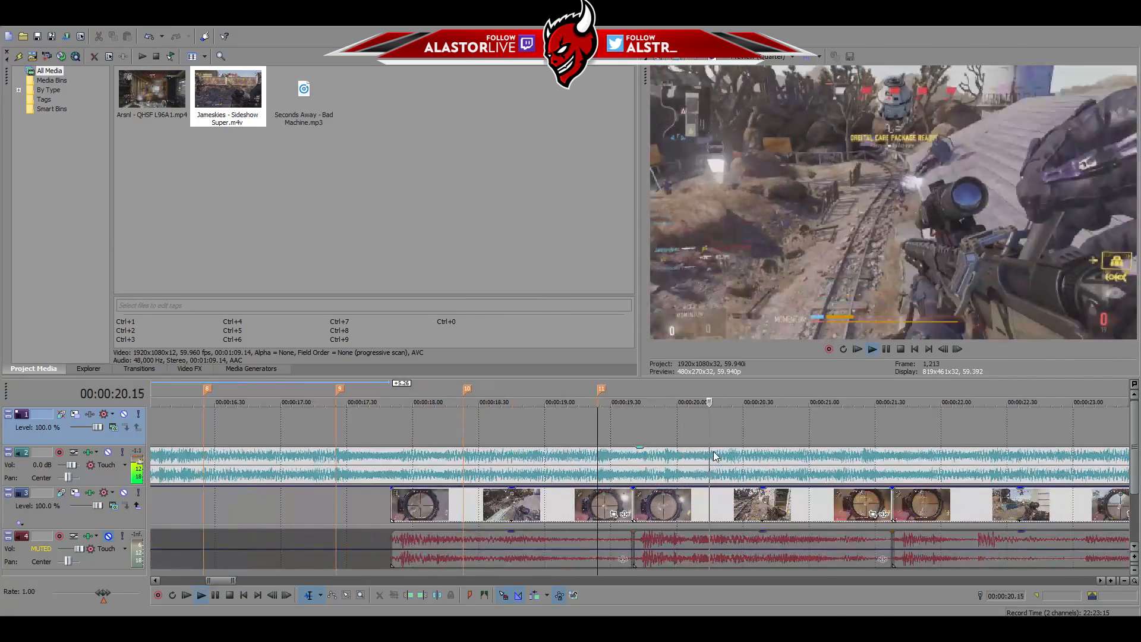
{"action": "key", "text": "space"}
{"action": "left_click", "coordinate": [729, 423]}
{"action": "key", "text": "m"}
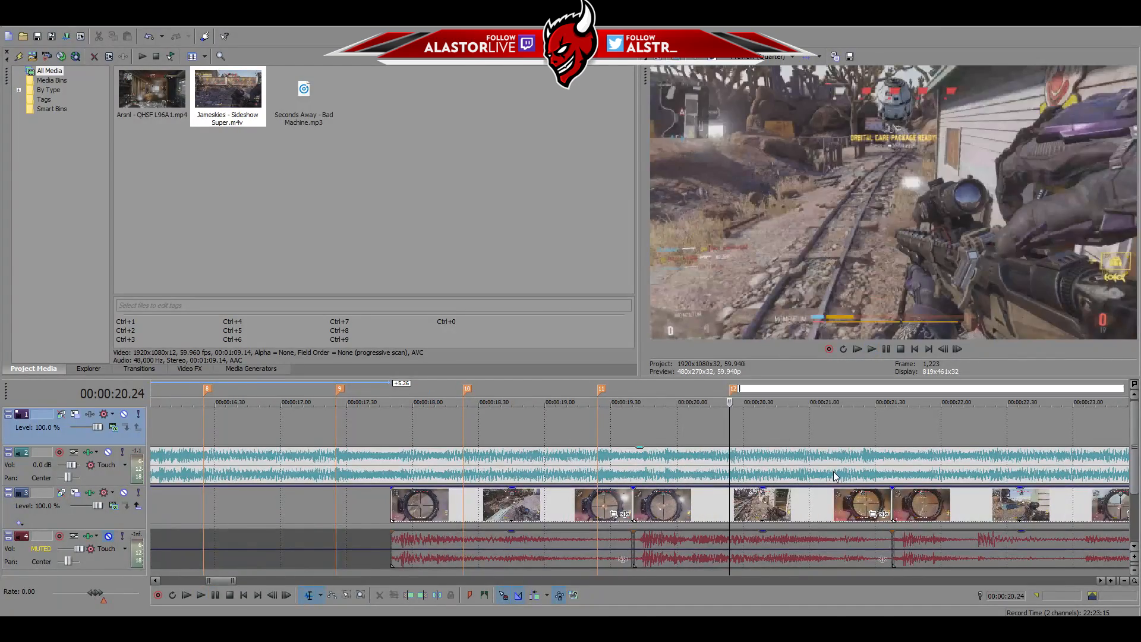
{"action": "key", "text": "Return"}
Play on from marker 12, align the playhead to the next beat by single frames, and add marker 13 at 00:00:21.25
{"action": "scroll", "coordinate": [674, 470], "scroll_direction": "down", "scroll_amount": 5}
{"action": "scroll", "coordinate": [674, 469], "scroll_direction": "up", "scroll_amount": 4}
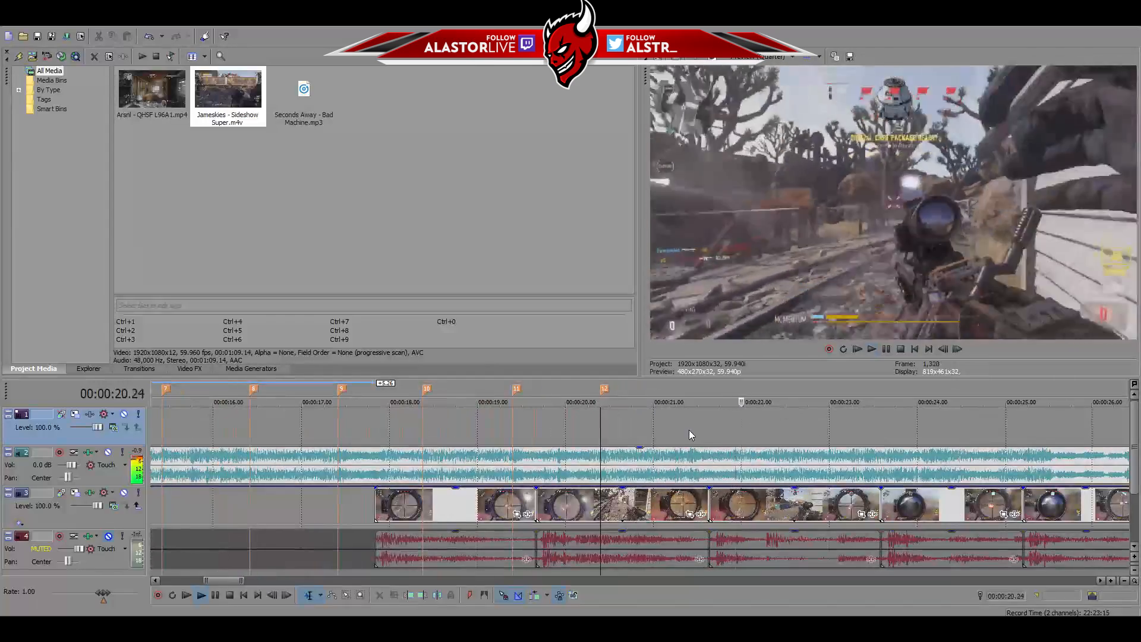
{"action": "key", "text": "space"}
{"action": "left_click", "coordinate": [689, 430]}
{"action": "scroll", "coordinate": [692, 454], "scroll_direction": "up", "scroll_amount": 3}
{"action": "key", "text": "space"}
{"action": "key", "text": "space"}
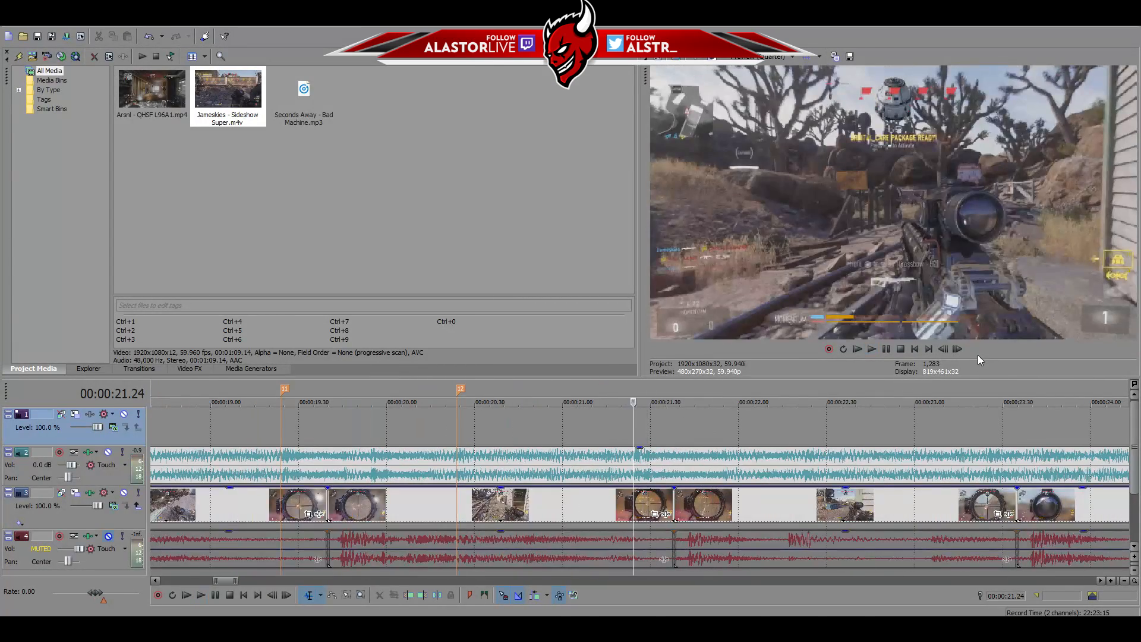
{"action": "left_click", "coordinate": [958, 348]}
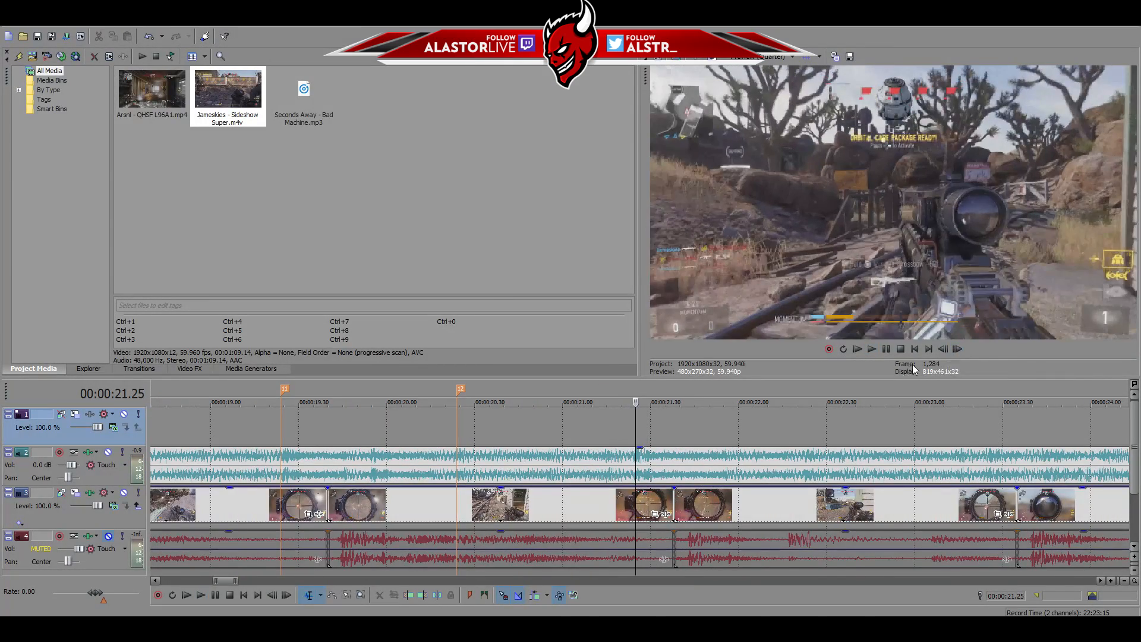
{"action": "key", "text": "m"}
Recheck the beat at marker 13, play on to the next beat, and add marker 14 at 00:00:22.22
{"action": "scroll", "coordinate": [737, 491], "scroll_direction": "down", "scroll_amount": 5}
{"action": "scroll", "coordinate": [736, 491], "scroll_direction": "up", "scroll_amount": 6}
{"action": "key", "text": "space"}
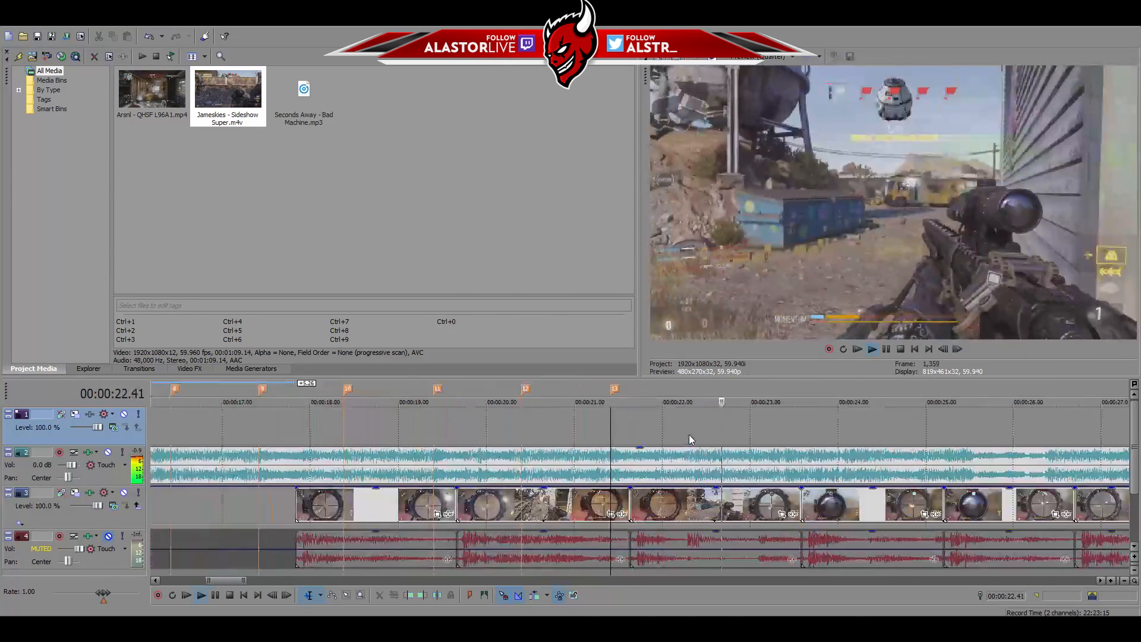
{"action": "key", "text": "space"}
{"action": "scroll", "coordinate": [693, 500], "scroll_direction": "up", "scroll_amount": 4}
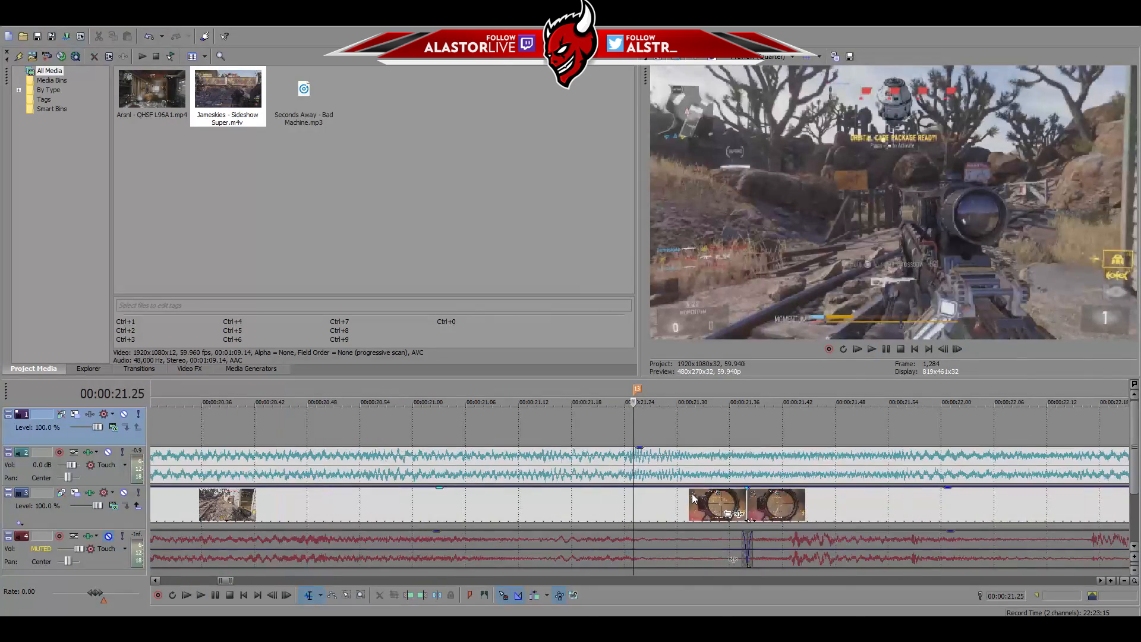
{"action": "left_click", "coordinate": [944, 349]}
{"action": "left_click", "coordinate": [957, 349]}
{"action": "key", "text": "space"}
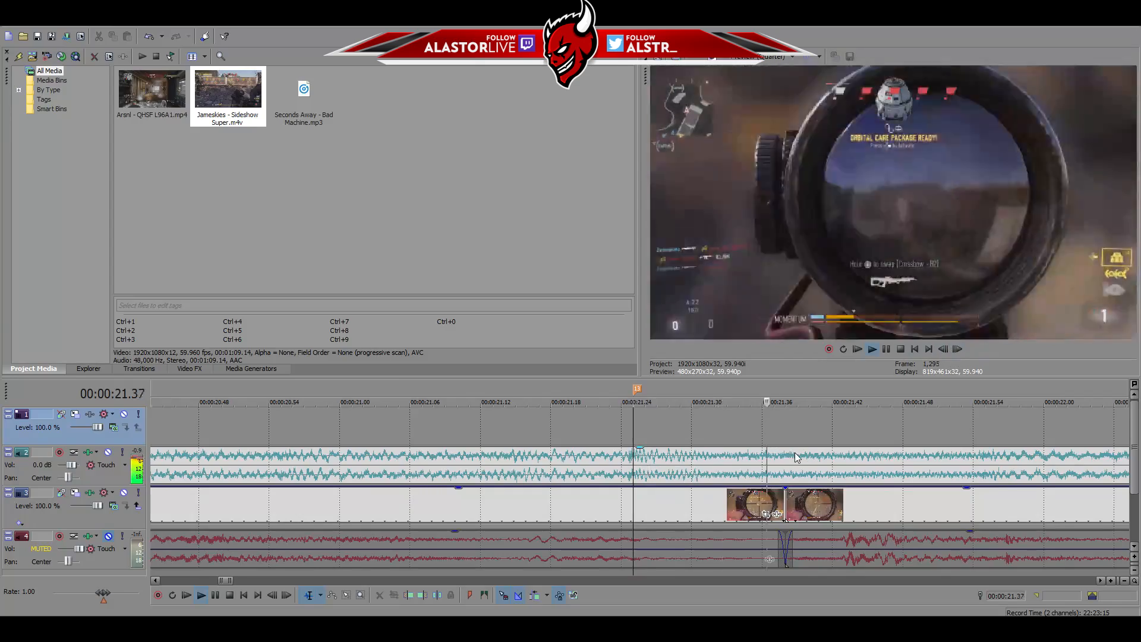
{"action": "scroll", "coordinate": [783, 465], "scroll_direction": "down", "scroll_amount": 4}
{"action": "key", "text": "space"}
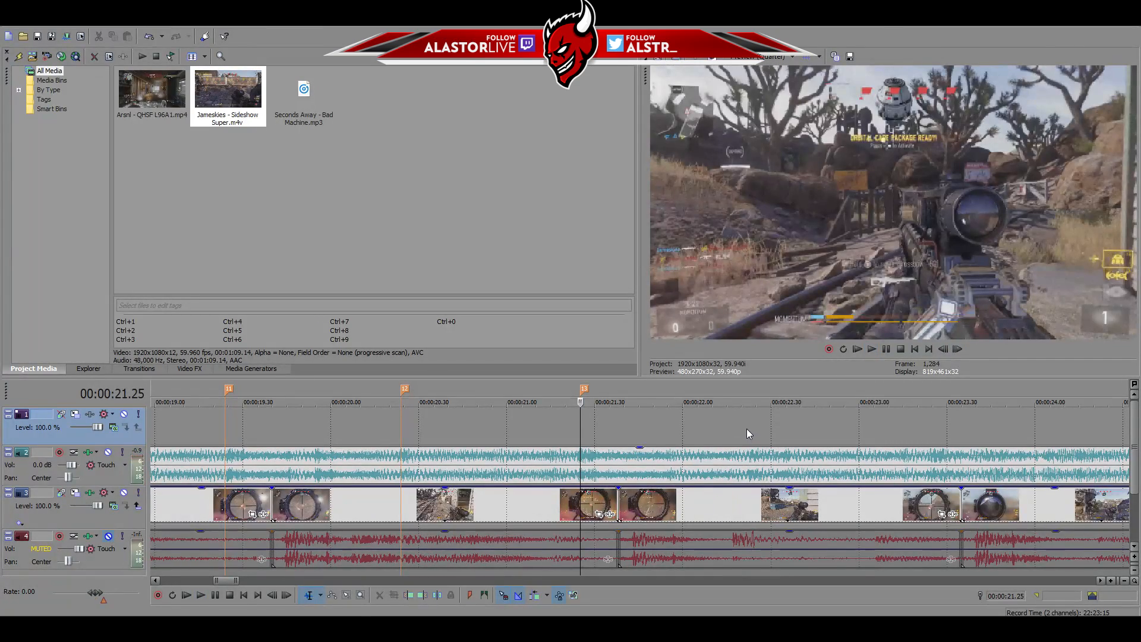
{"action": "left_click", "coordinate": [747, 429]}
{"action": "scroll", "coordinate": [767, 507], "scroll_direction": "down", "scroll_amount": 4}
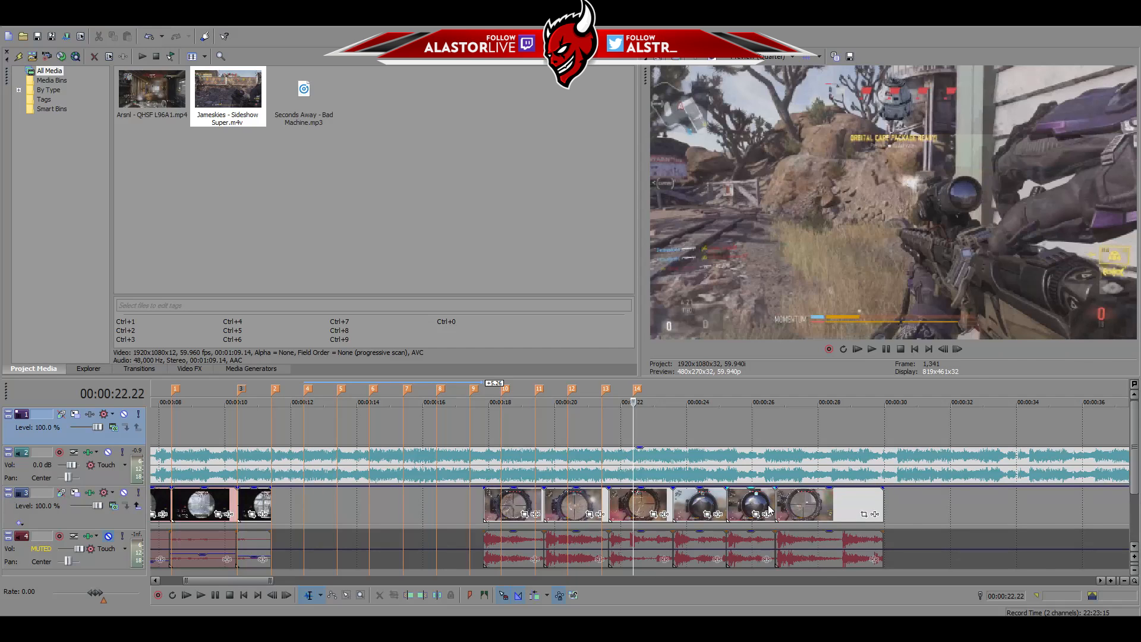
Play the song past marker 14, refine the next beat's position in the waveform, and add marker 15 at 00:00:23.24
{"action": "key", "text": "space"}
{"action": "scroll", "coordinate": [769, 510], "scroll_direction": "up", "scroll_amount": 4}
{"action": "key", "text": "space"}
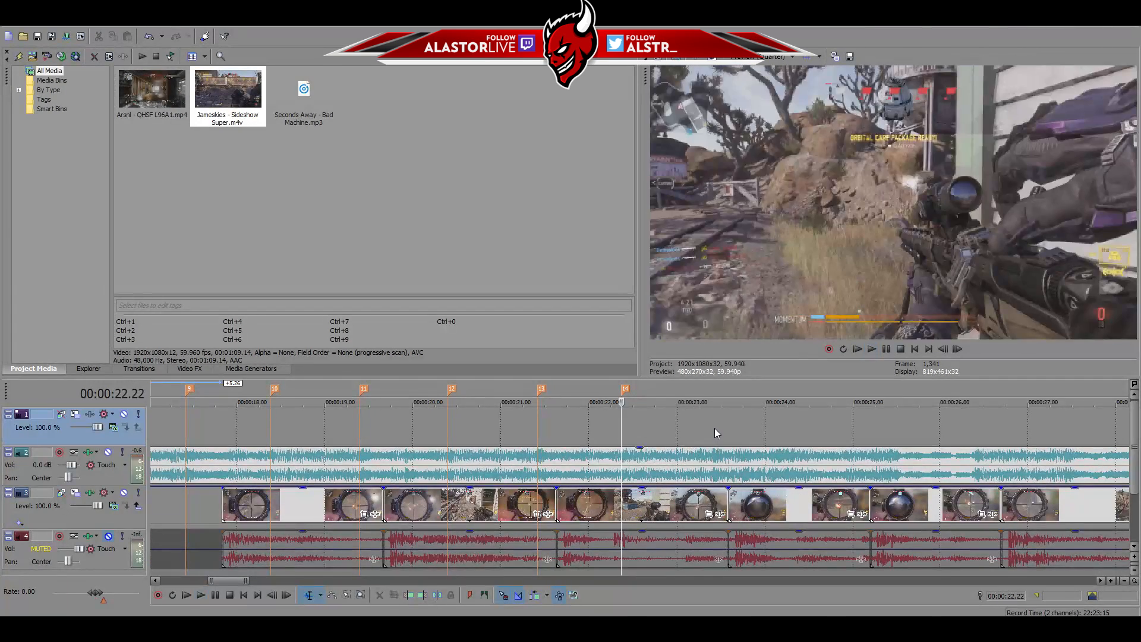
{"action": "left_click", "coordinate": [714, 429]}
{"action": "scroll", "coordinate": [714, 428], "scroll_direction": "up", "scroll_amount": 4}
{"action": "left_click", "coordinate": [944, 351]}
{"action": "key", "text": "space"}
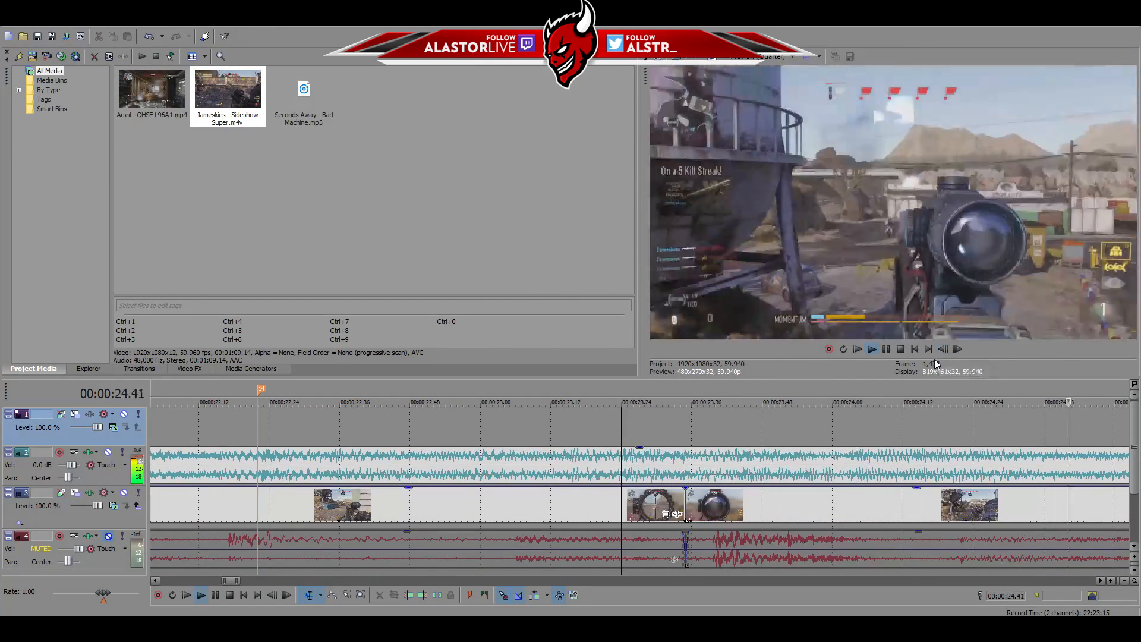
{"action": "scroll", "coordinate": [907, 438], "scroll_direction": "down", "scroll_amount": 3}
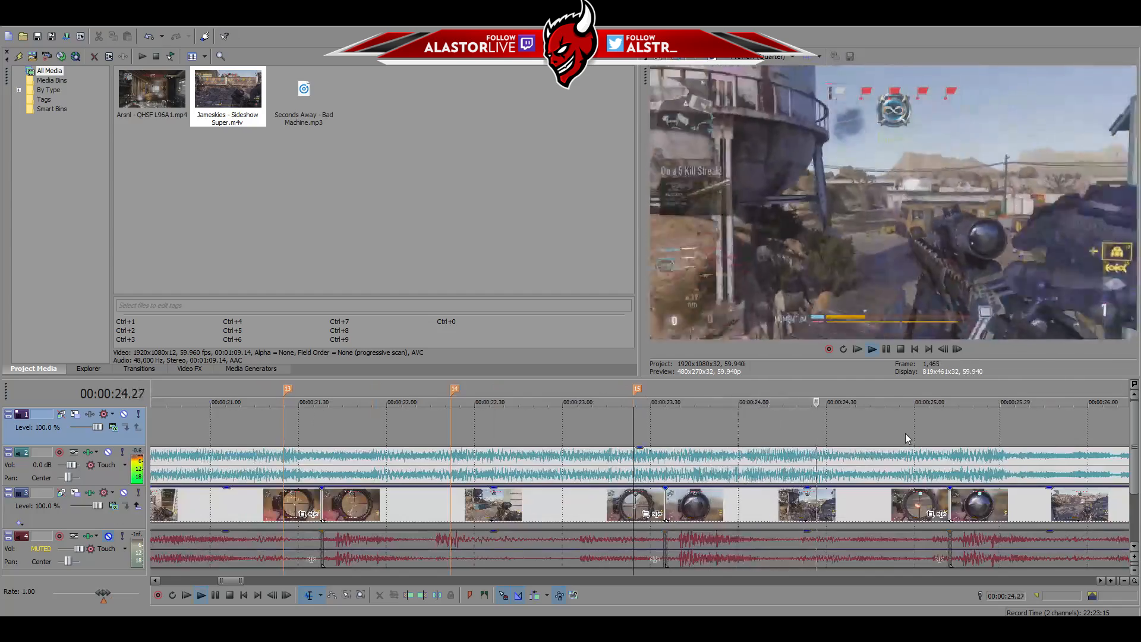
Place the playhead on the beat following marker 15 and add marker 16 at 00:00:24.21
{"action": "left_click", "coordinate": [780, 426]}
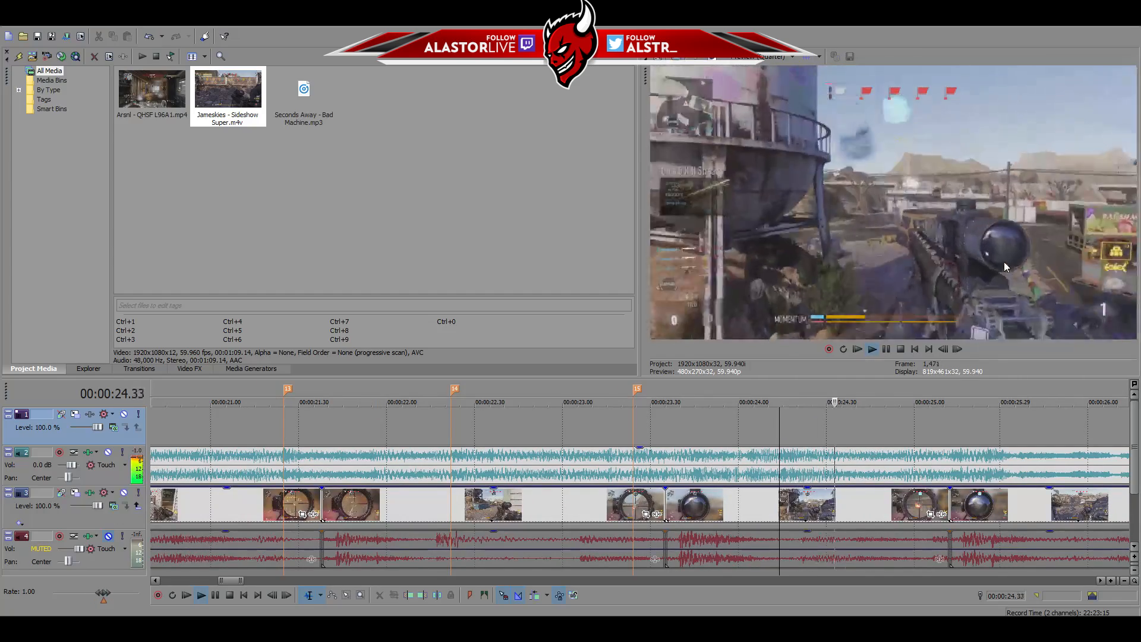
{"action": "key", "text": "space"}
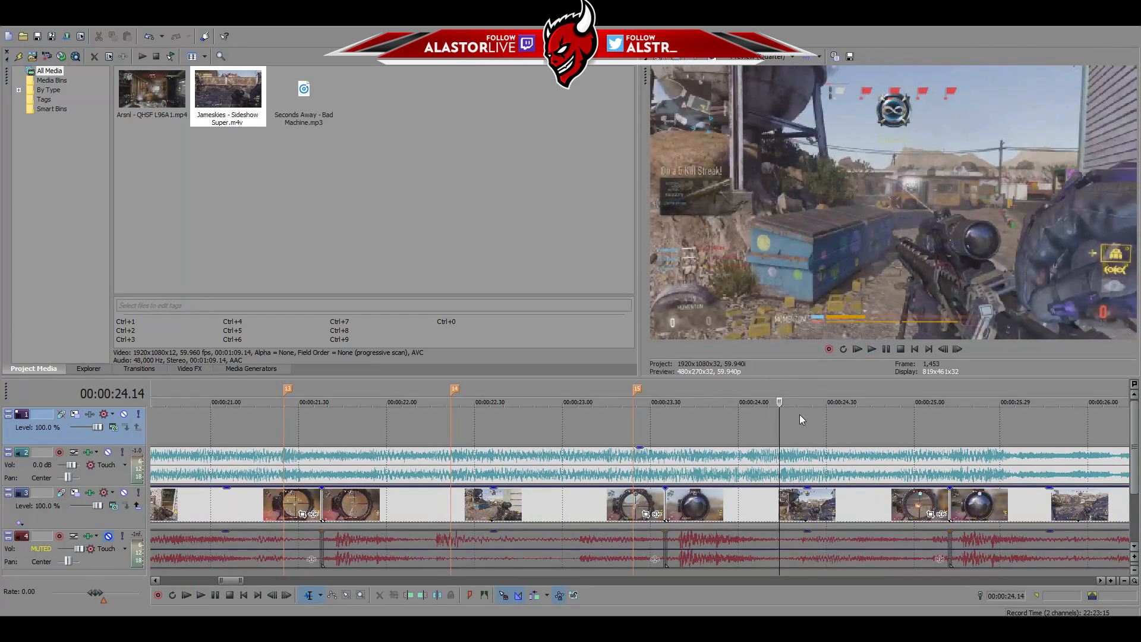
{"action": "left_click", "coordinate": [800, 416]}
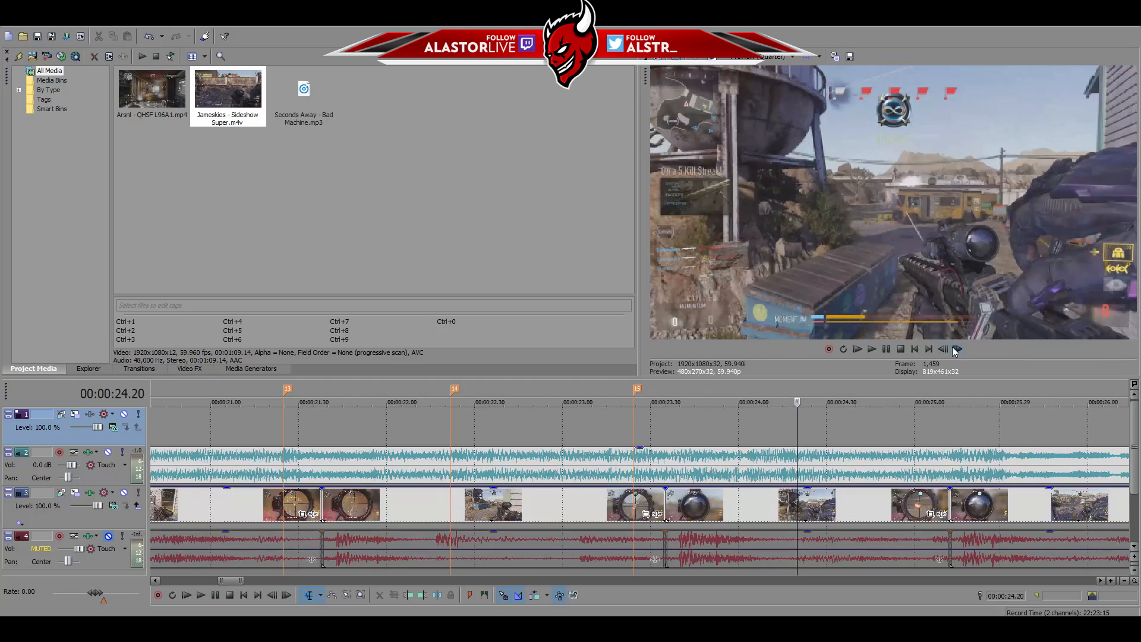
{"action": "key", "text": "Return"}
{"action": "scroll", "coordinate": [863, 478], "scroll_direction": "down", "scroll_amount": 5}
Play the song around marker 16 in short bursts to recheck that beat's position
{"action": "key", "text": "space"}
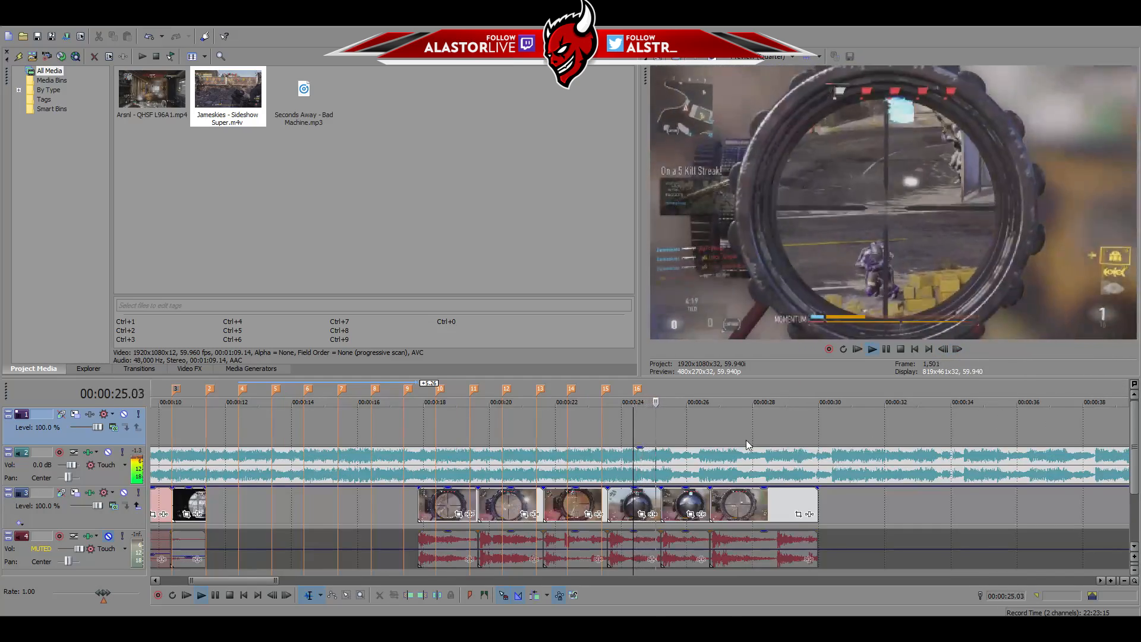
{"action": "key", "text": "space"}
{"action": "scroll", "coordinate": [675, 465], "scroll_direction": "up", "scroll_amount": 7}
{"action": "key", "text": "space"}
{"action": "key", "text": "space"}
{"action": "key", "text": "space"}
{"action": "key", "text": "space"}
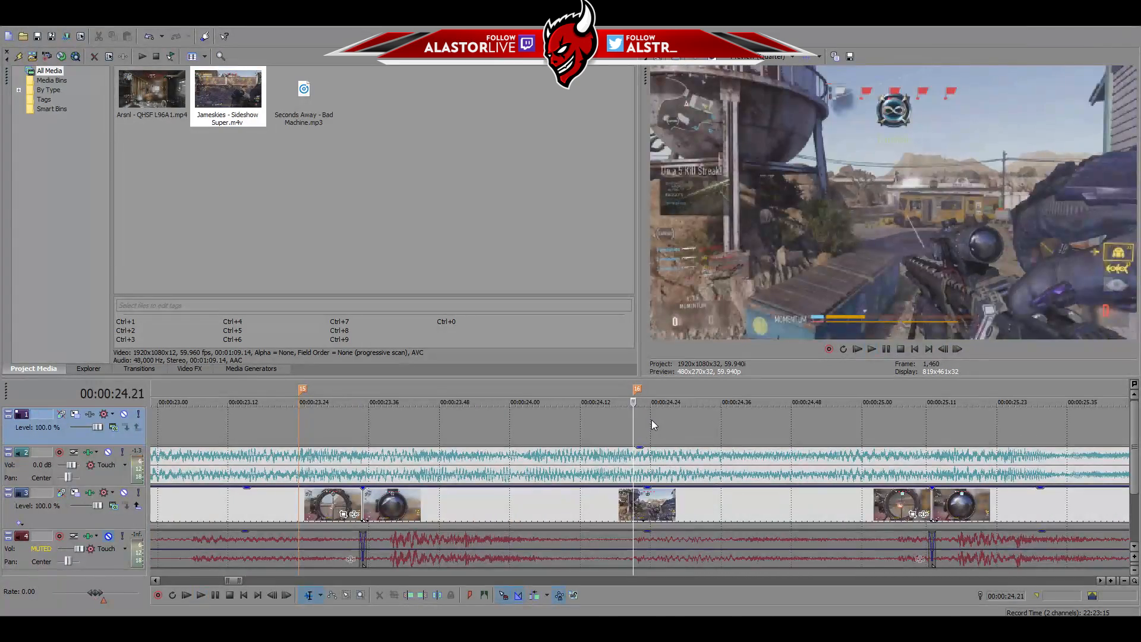
Play the song repeatedly from 00:00:24.24 to listen for the beat following marker 16
{"action": "left_click", "coordinate": [650, 419]}
{"action": "key", "text": "space"}
{"action": "key", "text": "space"}
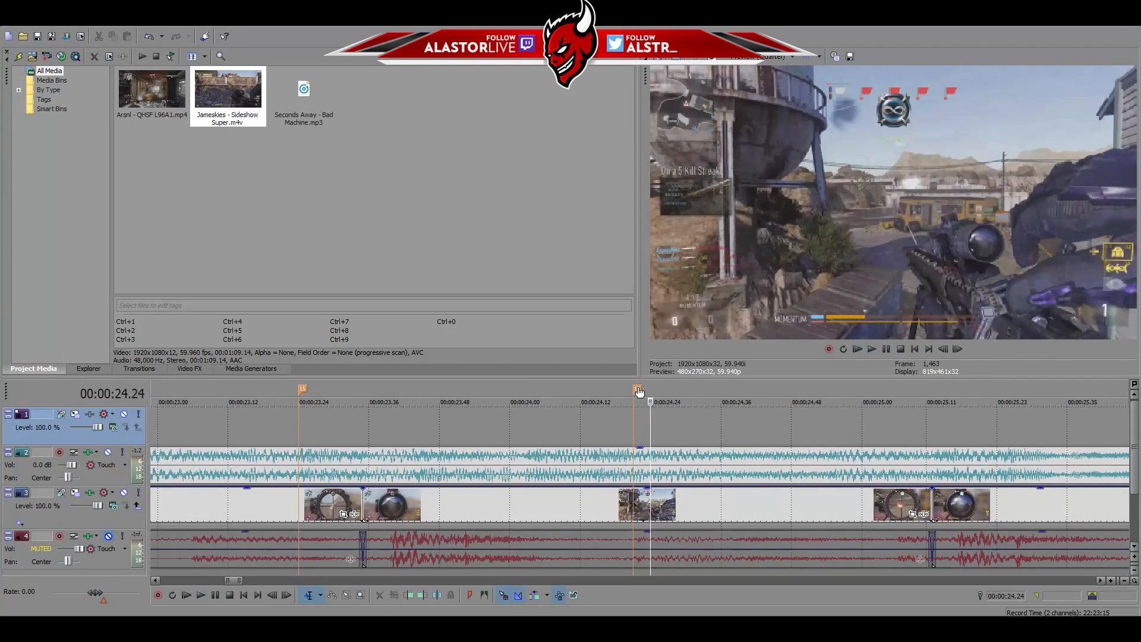
{"action": "scroll", "coordinate": [642, 520], "scroll_direction": "down", "scroll_amount": 5}
{"action": "key", "text": "space"}
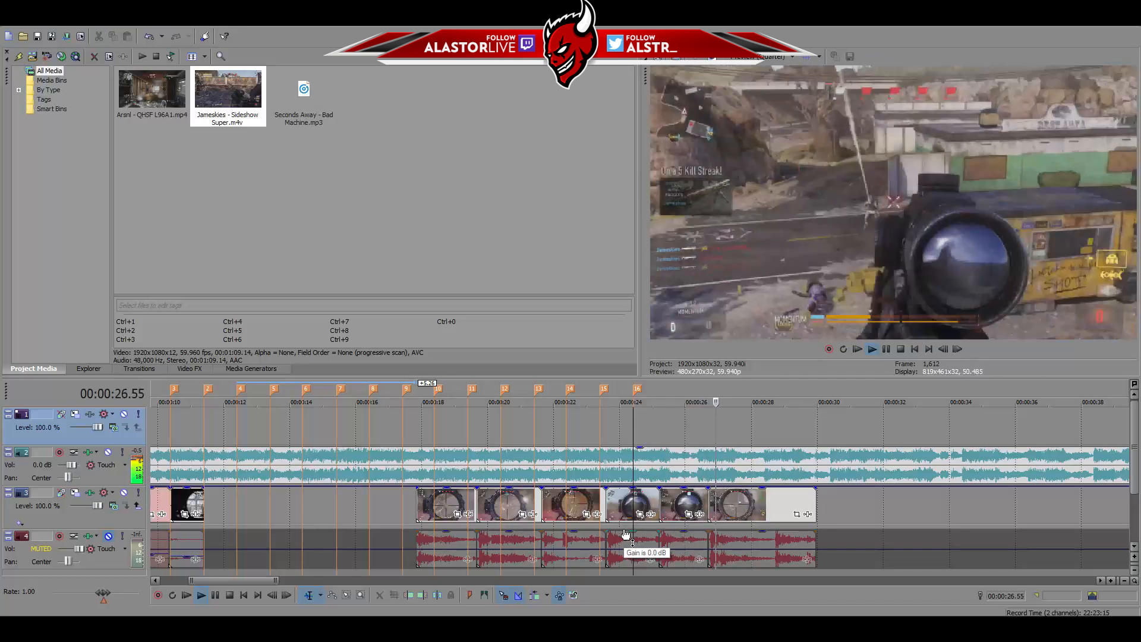
{"action": "key", "text": "space"}
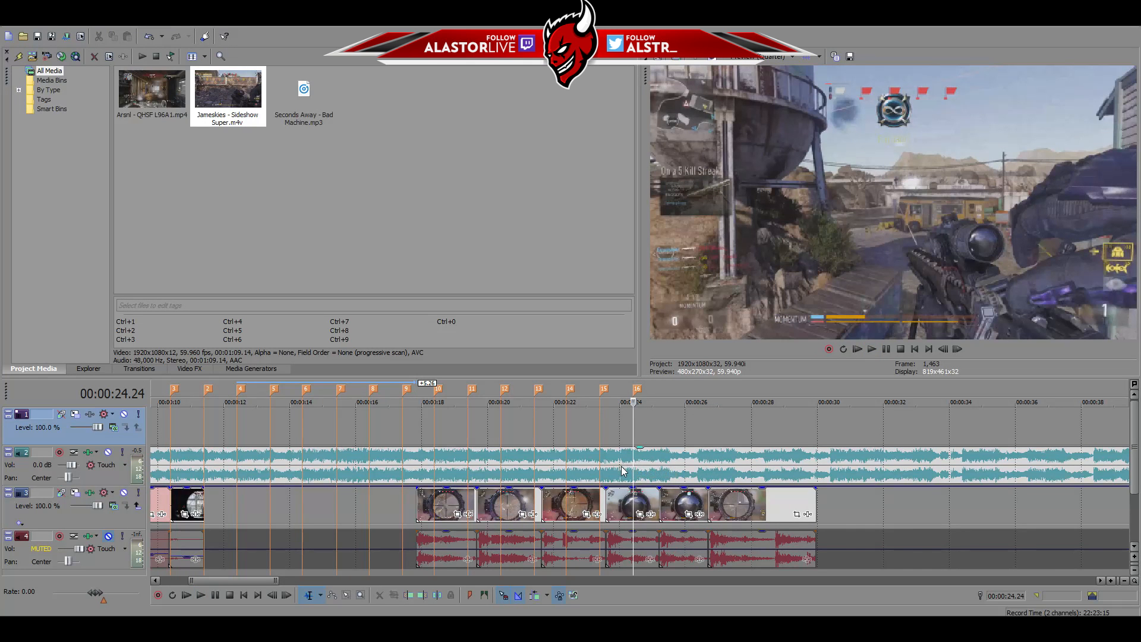
{"action": "key", "text": "space"}
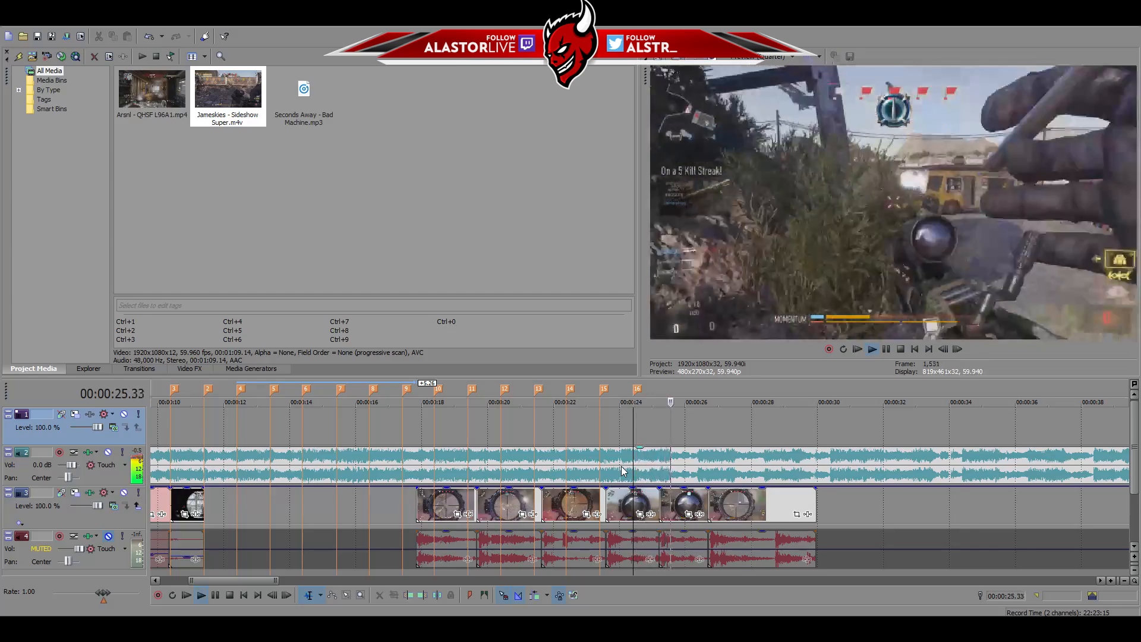
{"action": "key", "text": "space"}
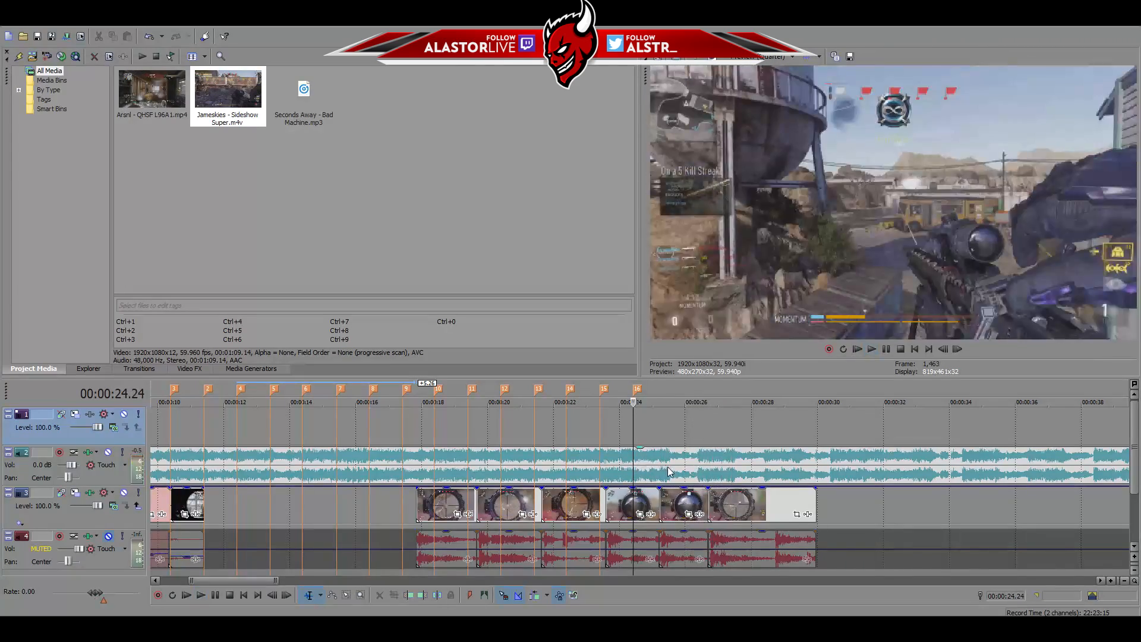
Examine the waveform around 00:00:25.24 frame by frame, listening for the beat following marker 16
{"action": "scroll", "coordinate": [630, 470], "scroll_direction": "up", "scroll_amount": 4}
{"action": "key", "text": "space"}
{"action": "key", "text": "space"}
{"action": "left_click", "coordinate": [733, 433]}
{"action": "left_click", "coordinate": [760, 433]}
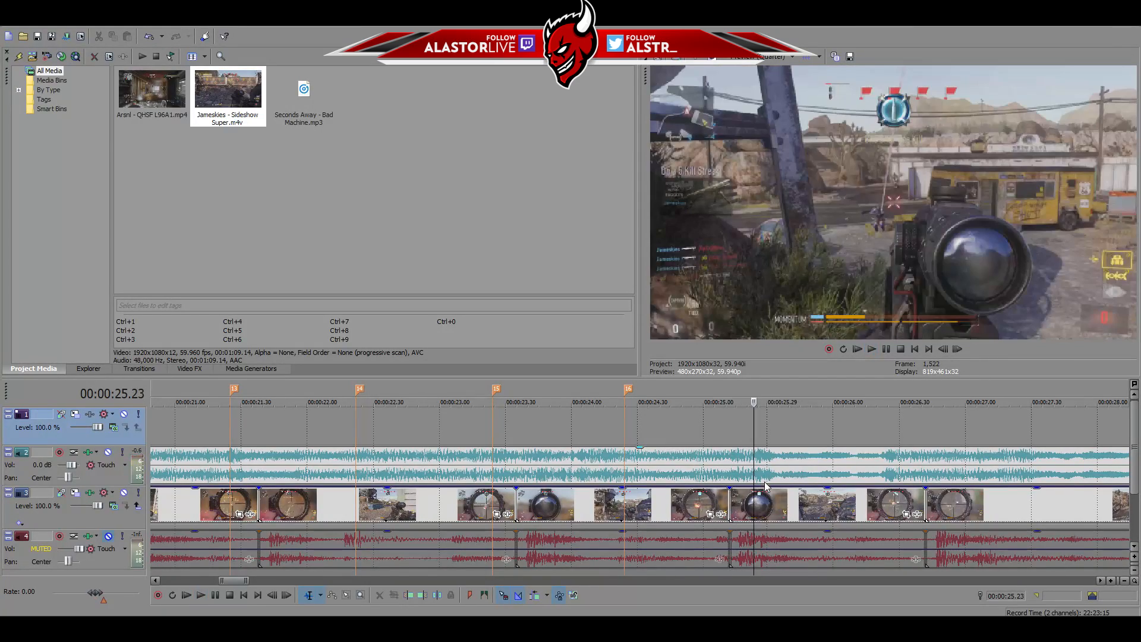
{"action": "scroll", "coordinate": [762, 461], "scroll_direction": "up", "scroll_amount": 3}
{"action": "key", "text": "space"}
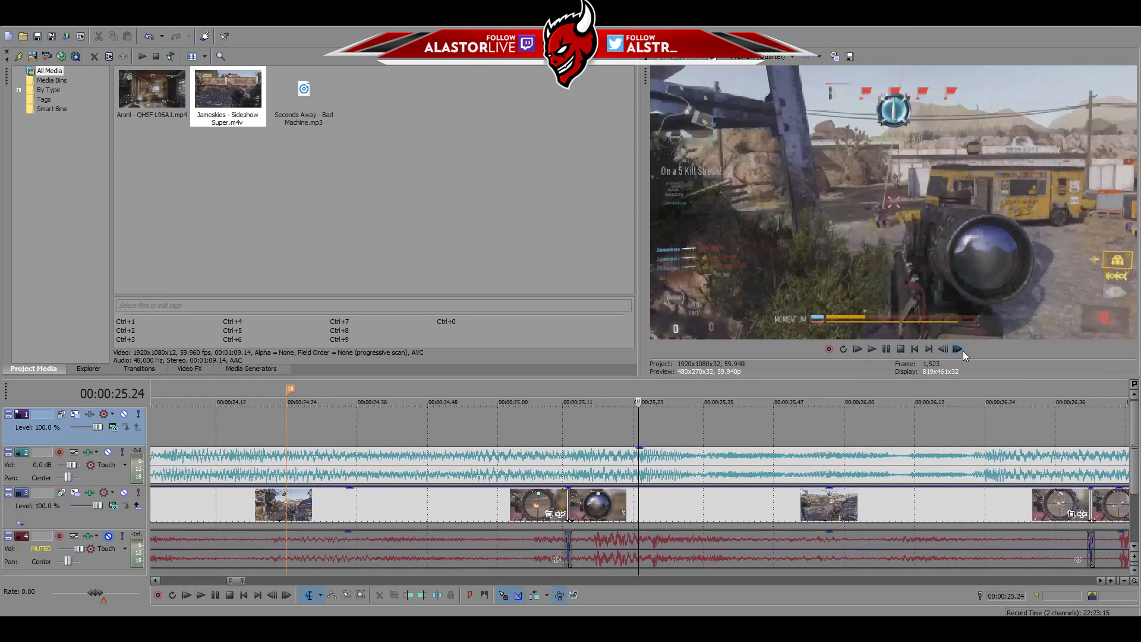
{"action": "key", "text": "space"}
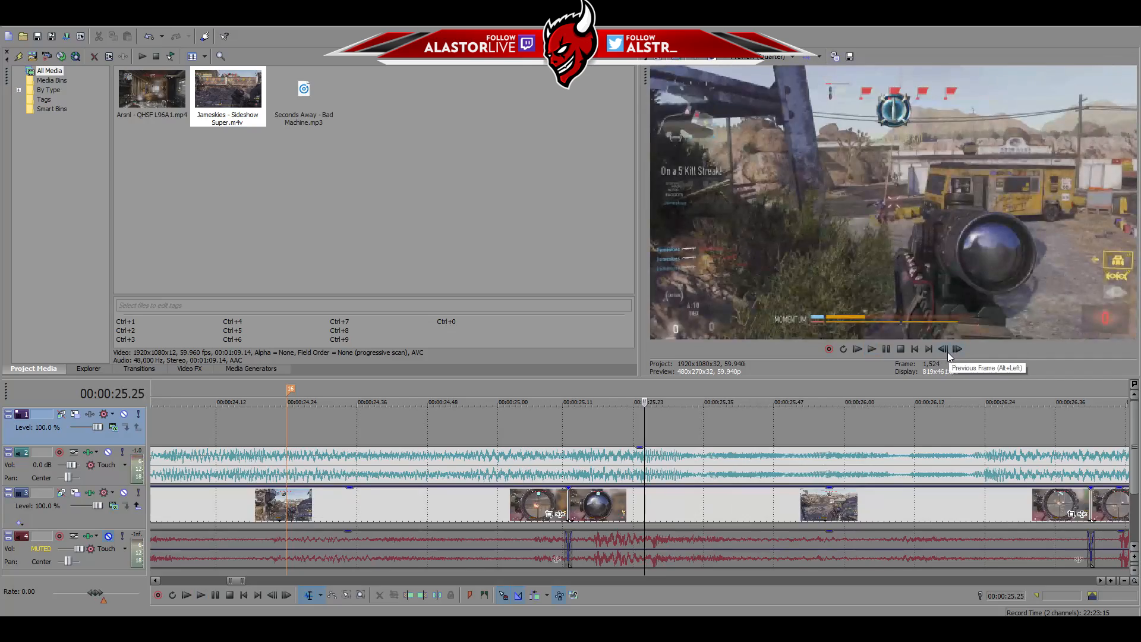
{"action": "key", "text": "space"}
Replay the song between marker 16 and the next beat from 00:00:25.06 and an earlier point to judge the beat's timing
{"action": "left_click", "coordinate": [532, 421]}
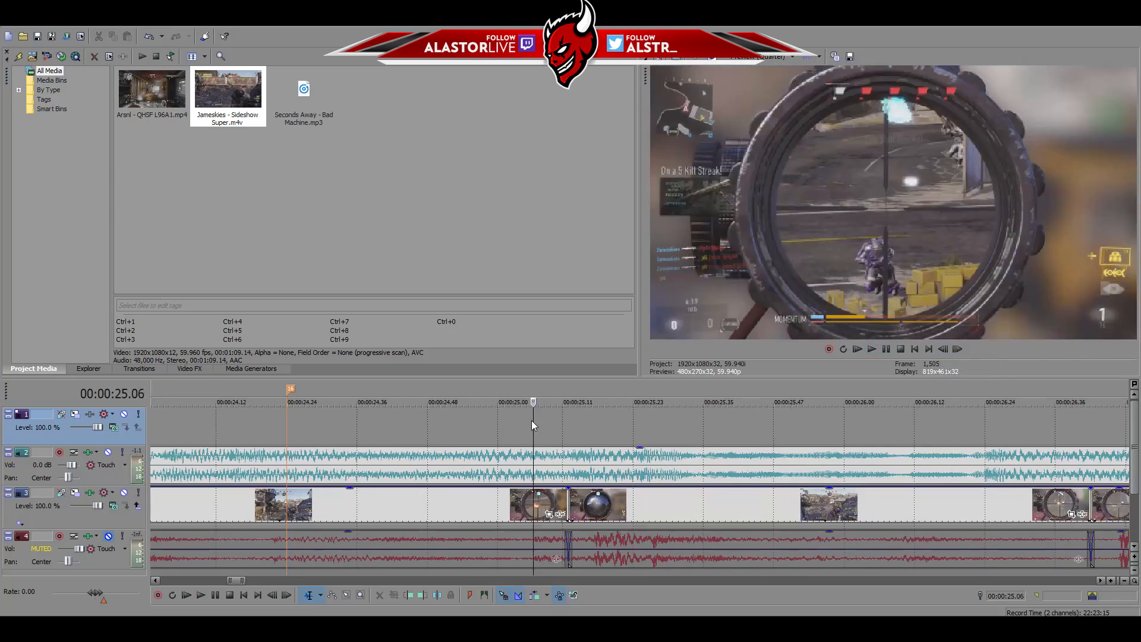
{"action": "key", "text": "space"}
{"action": "left_click", "coordinate": [368, 433]}
{"action": "key", "text": "space"}
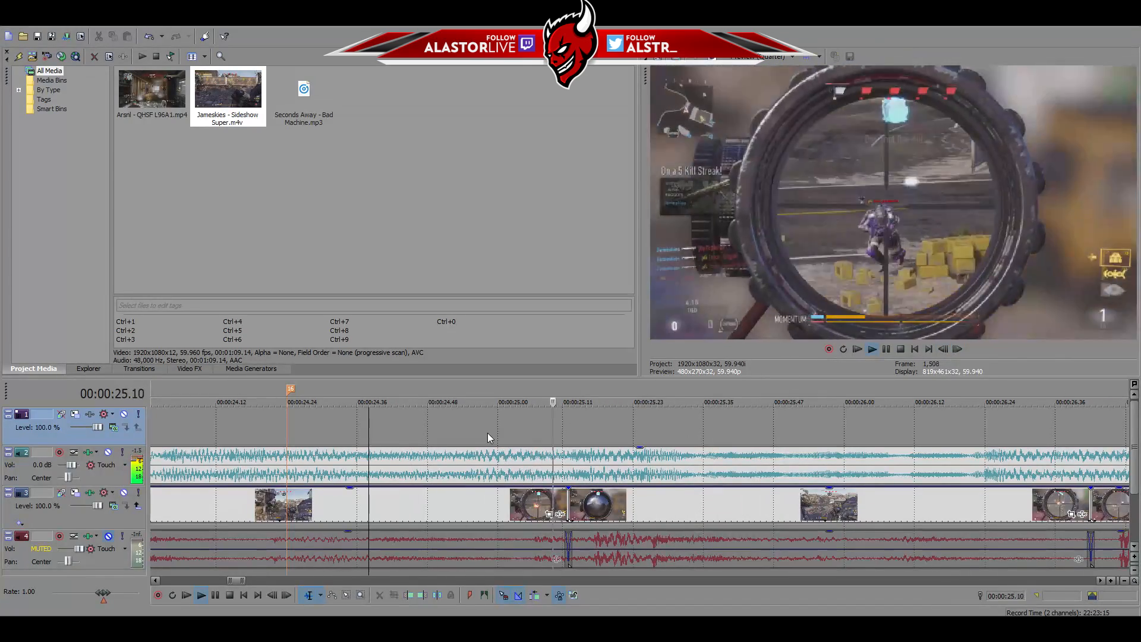
{"action": "key", "text": "space"}
{"action": "key", "text": "space"}
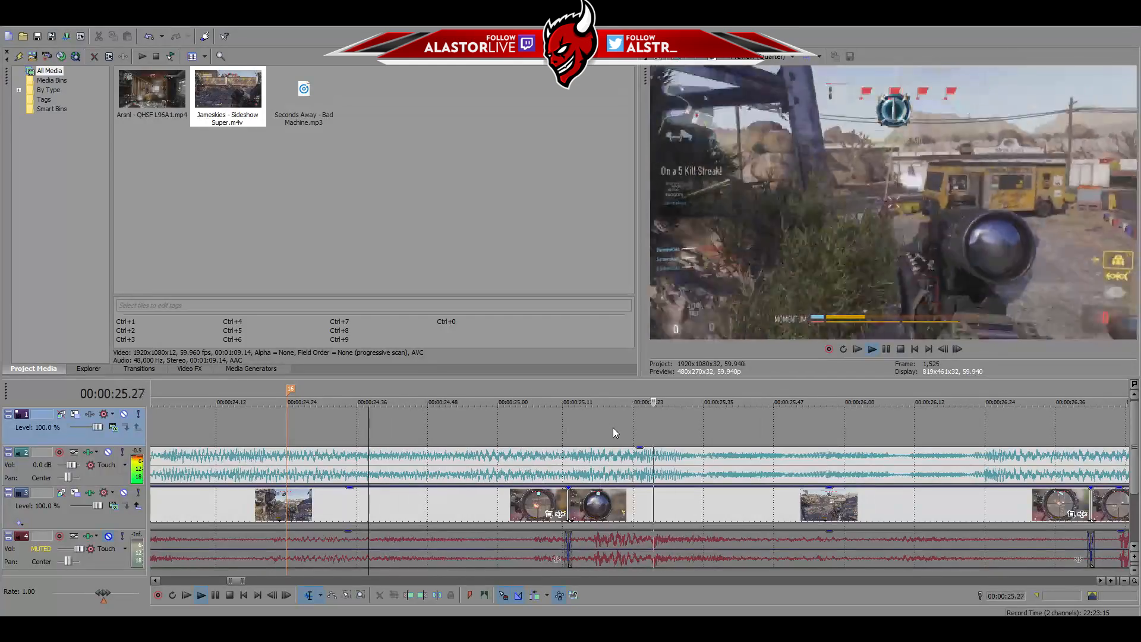
{"action": "key", "text": "space"}
Refine the playhead on the beat in the enlarged waveform and add marker 17 at 00:00:25.24
{"action": "left_click", "coordinate": [587, 427]}
{"action": "scroll", "coordinate": [586, 426], "scroll_direction": "up", "scroll_amount": 2}
{"action": "key", "text": "space"}
{"action": "key", "text": "space"}
{"action": "key", "text": "space"}
{"action": "key", "text": "space"}
{"action": "left_click", "coordinate": [748, 422]}
{"action": "key", "text": "space"}
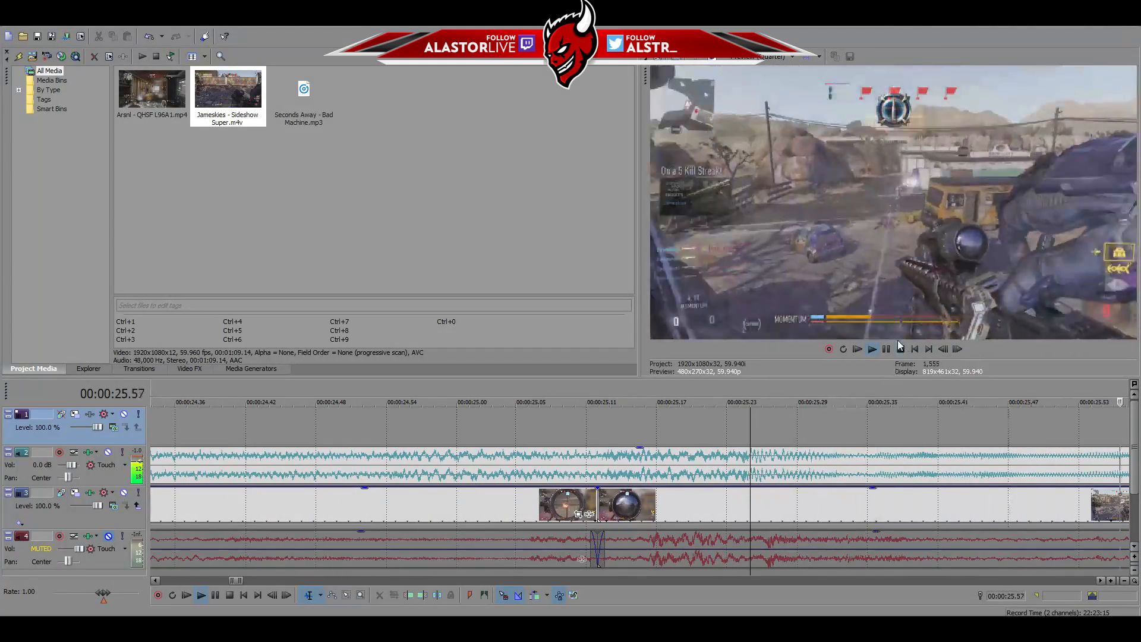
{"action": "key", "text": "space"}
{"action": "left_click", "coordinate": [942, 350]}
{"action": "key", "text": "space"}
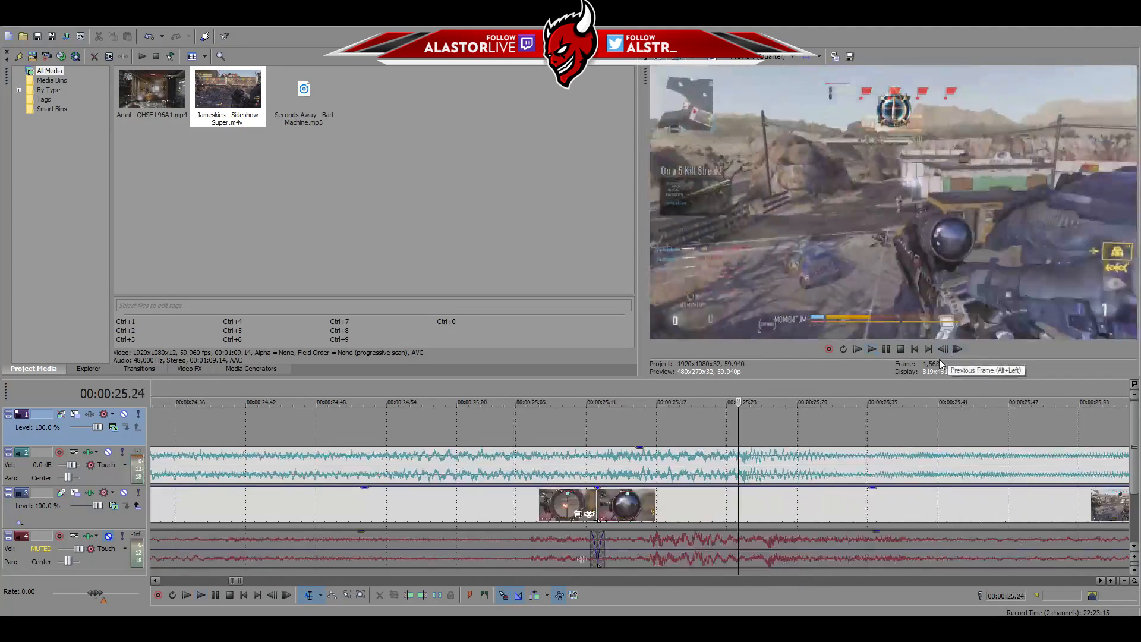
{"action": "scroll", "coordinate": [549, 475], "scroll_direction": "down", "scroll_amount": 5}
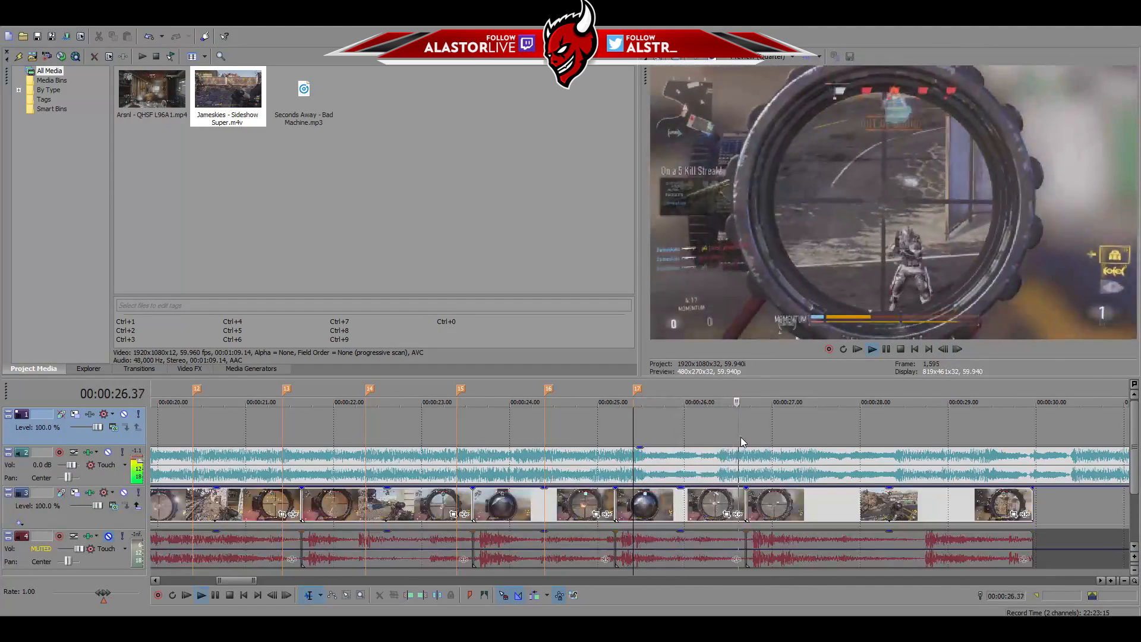
Play the song on from marker 17 to locate the next beat, and add marker 18 at 00:00:26.24
{"action": "key", "text": "space"}
{"action": "key", "text": "space"}
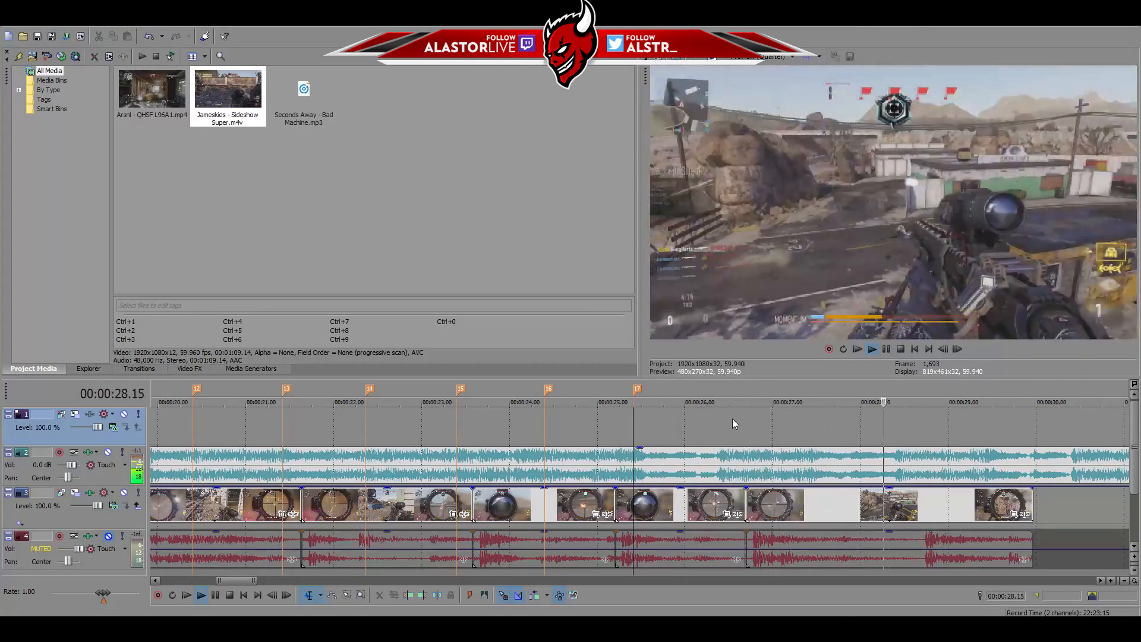
{"action": "key", "text": "space"}
{"action": "key", "text": "space"}
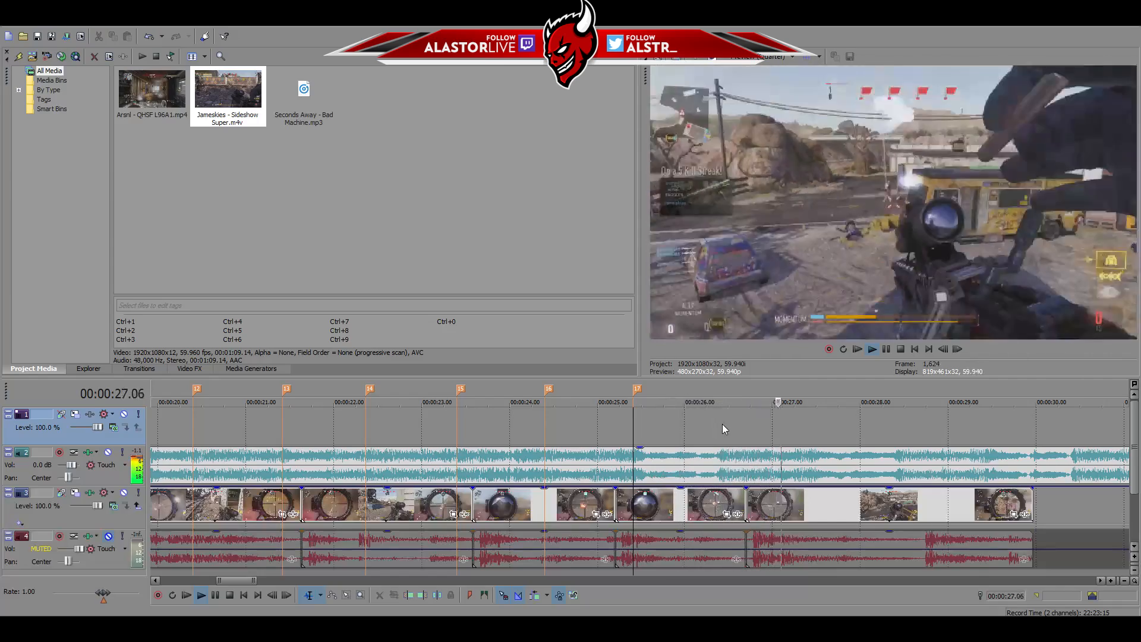
{"action": "key", "text": "space"}
{"action": "key", "text": "space"}
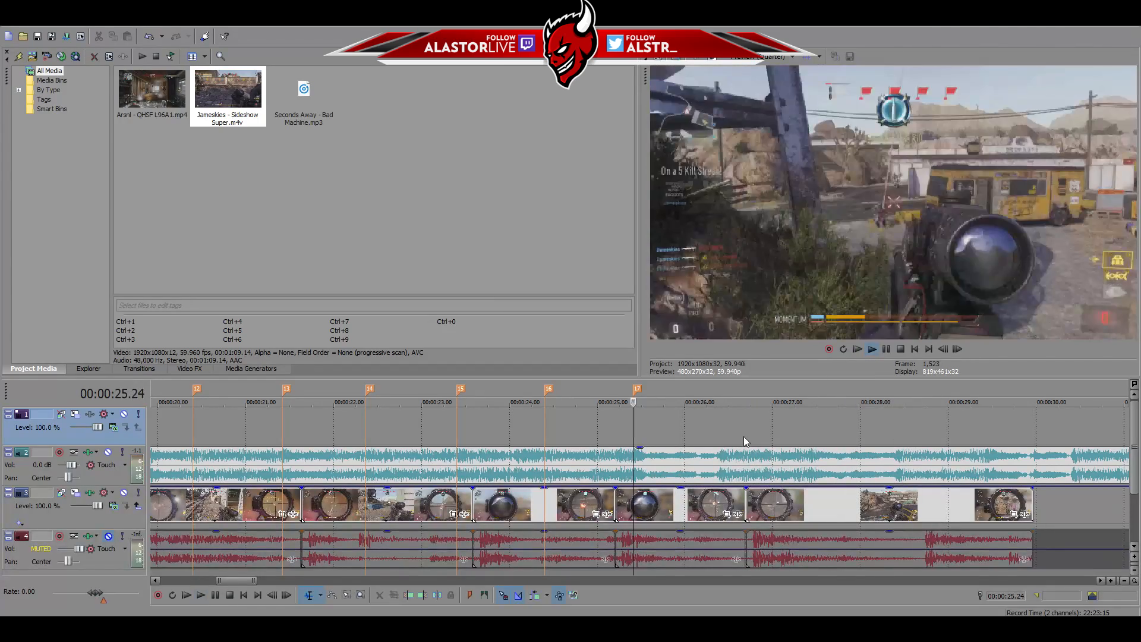
{"action": "key", "text": "space"}
{"action": "left_click", "coordinate": [719, 417]}
{"action": "scroll", "coordinate": [729, 484], "scroll_direction": "up", "scroll_amount": 1}
{"action": "scroll", "coordinate": [730, 484], "scroll_direction": "down", "scroll_amount": 3}
Find the beat following marker 18 near 00:00:27.25, fine-tune the playhead by a single frame, and add marker 19
{"action": "key", "text": "space"}
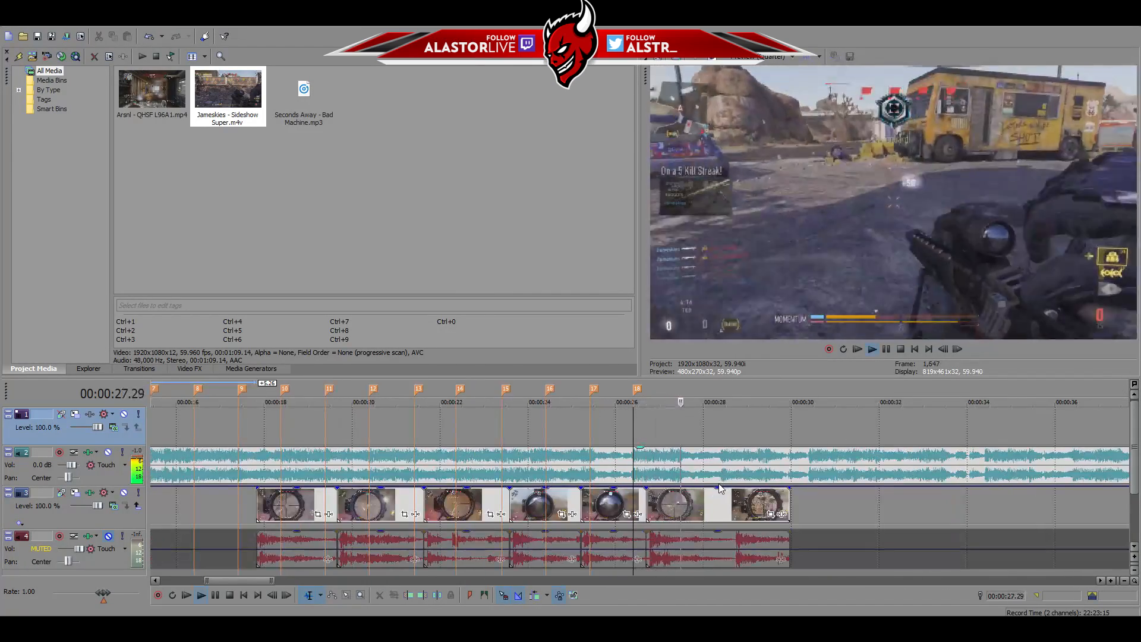
{"action": "key", "text": "space"}
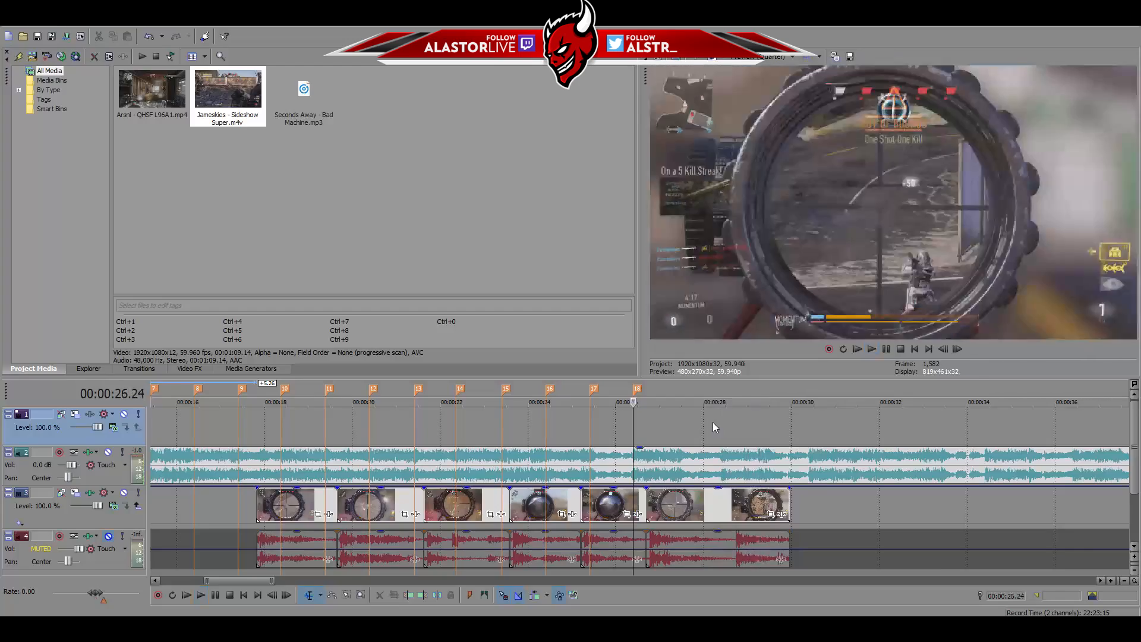
{"action": "key", "text": "space"}
{"action": "scroll", "coordinate": [721, 430], "scroll_direction": "up", "scroll_amount": 2}
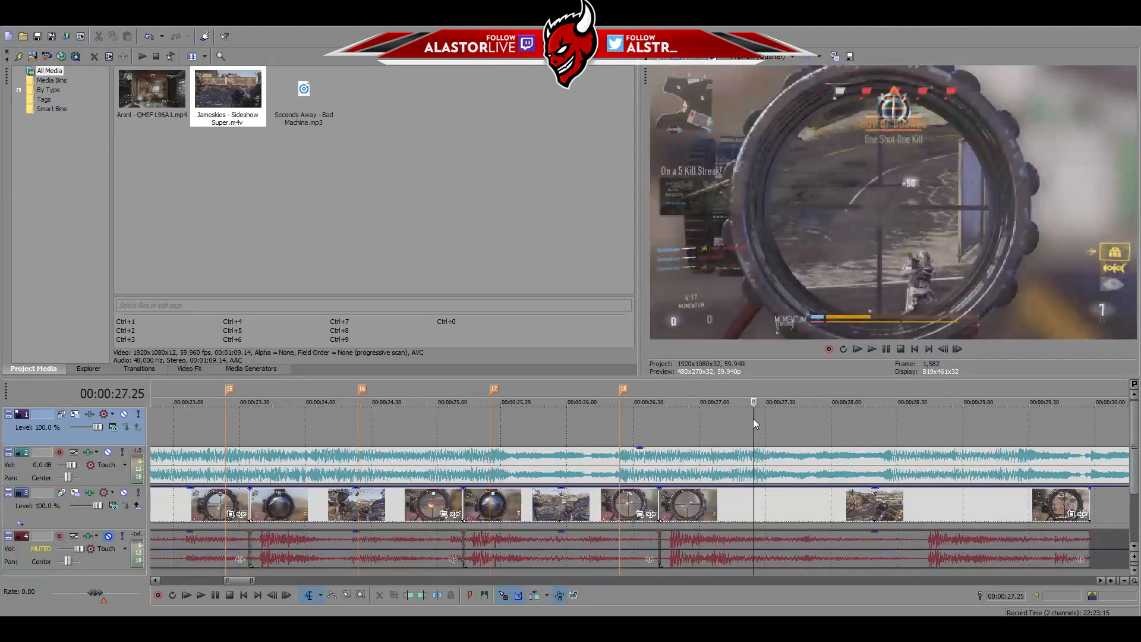
{"action": "key", "text": "space"}
{"action": "left_click", "coordinate": [753, 420]}
{"action": "scroll", "coordinate": [870, 397], "scroll_direction": "up", "scroll_amount": 2}
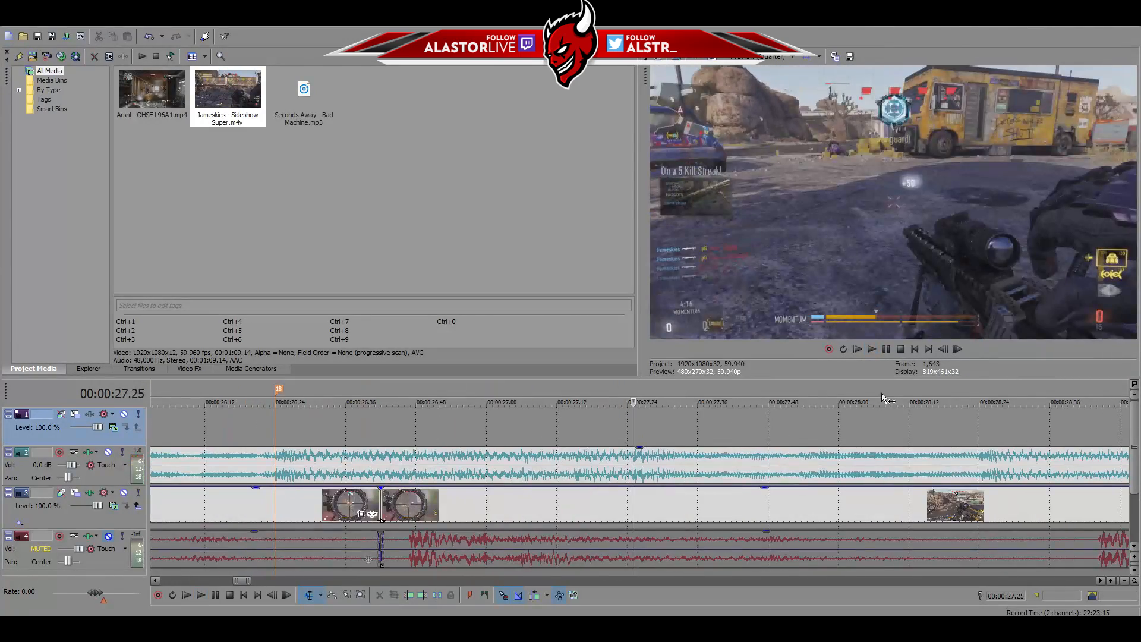
{"action": "scroll", "coordinate": [851, 457], "scroll_direction": "down", "scroll_amount": 3}
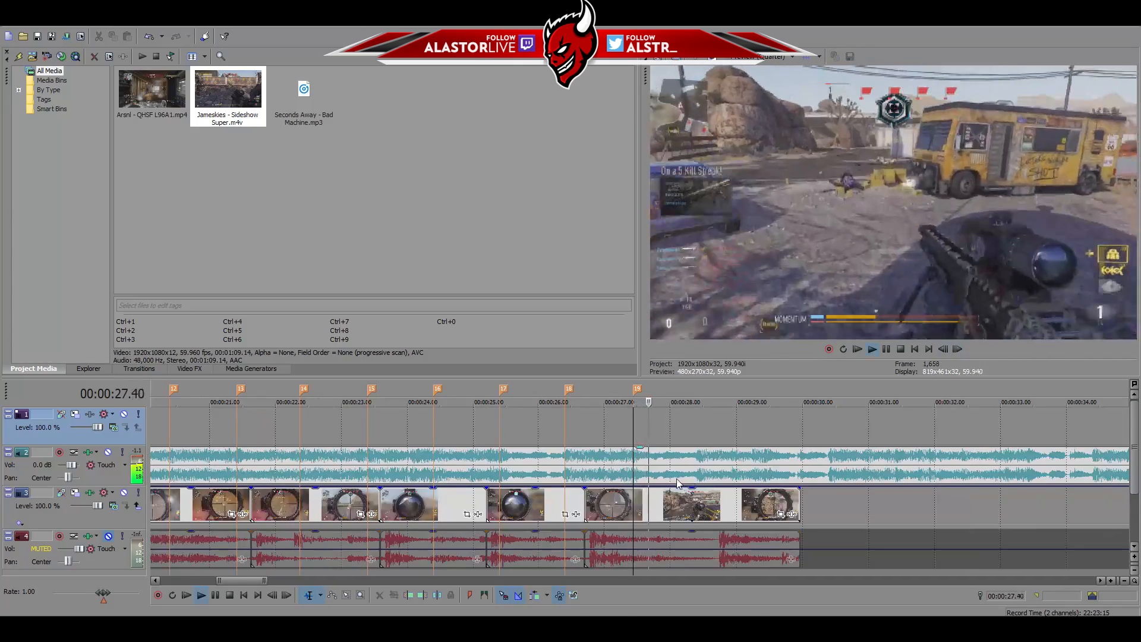
{"action": "left_click", "coordinate": [945, 351]}
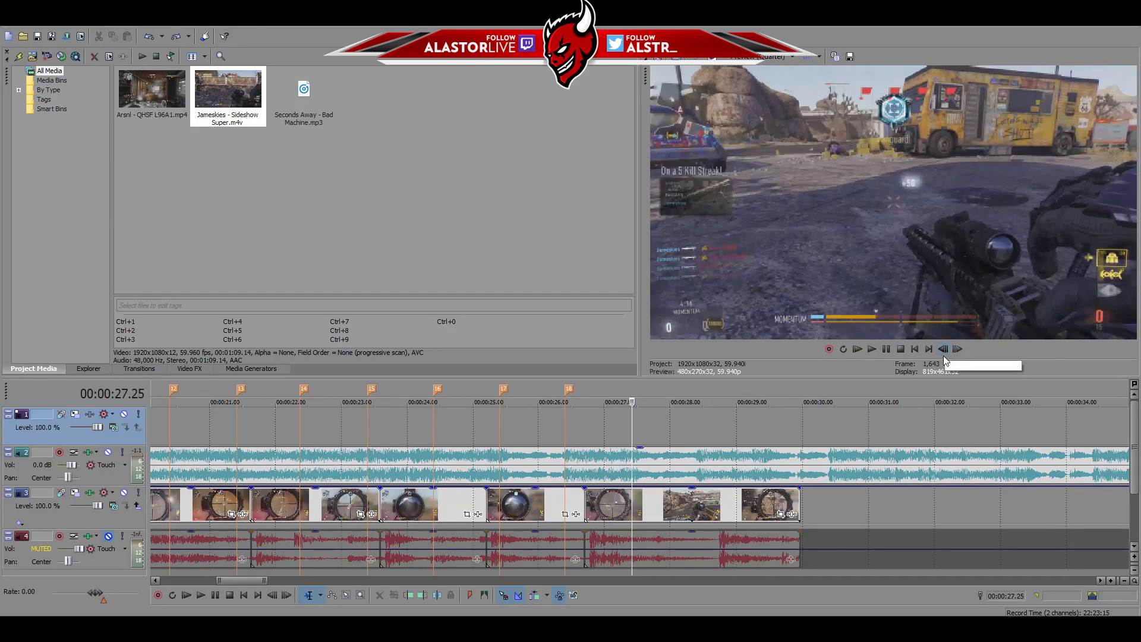
{"action": "key", "text": "m"}
{"action": "key", "text": "Return"}
Place the playhead on the beat following marker 19, add marker 20 at 00:00:28.24, and play past it
{"action": "scroll", "coordinate": [837, 472], "scroll_direction": "down", "scroll_amount": 4}
{"action": "key", "text": "space"}
{"action": "scroll", "coordinate": [837, 473], "scroll_direction": "up", "scroll_amount": 4}
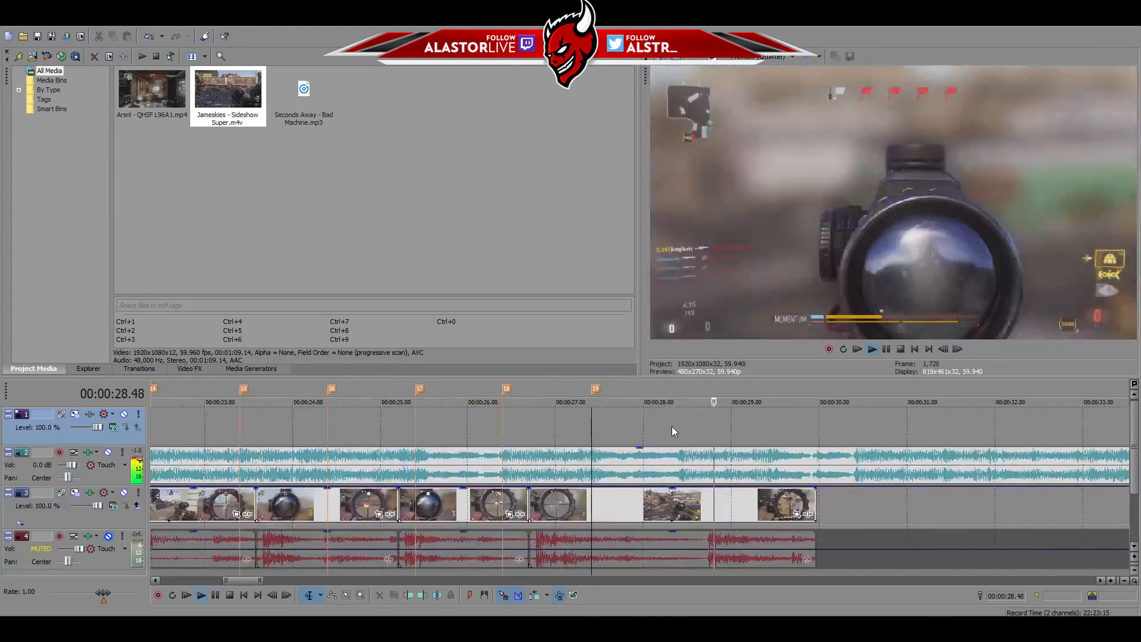
{"action": "left_click", "coordinate": [678, 426]}
{"action": "scroll", "coordinate": [773, 410], "scroll_direction": "up", "scroll_amount": 4}
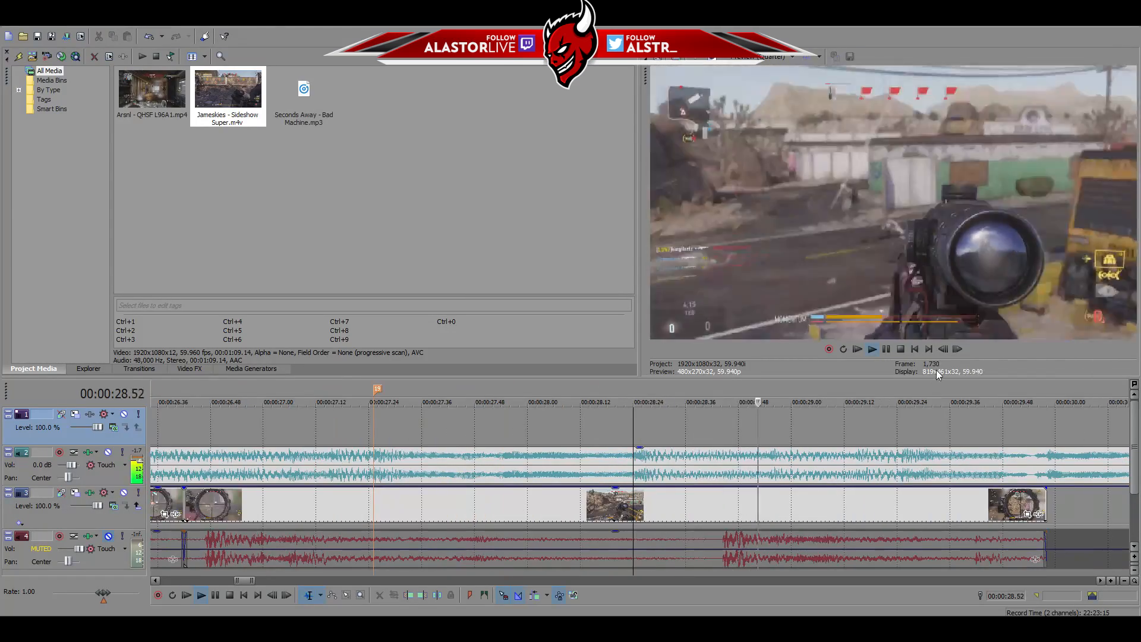
{"action": "key", "text": "m"}
{"action": "scroll", "coordinate": [707, 492], "scroll_direction": "down", "scroll_amount": 4}
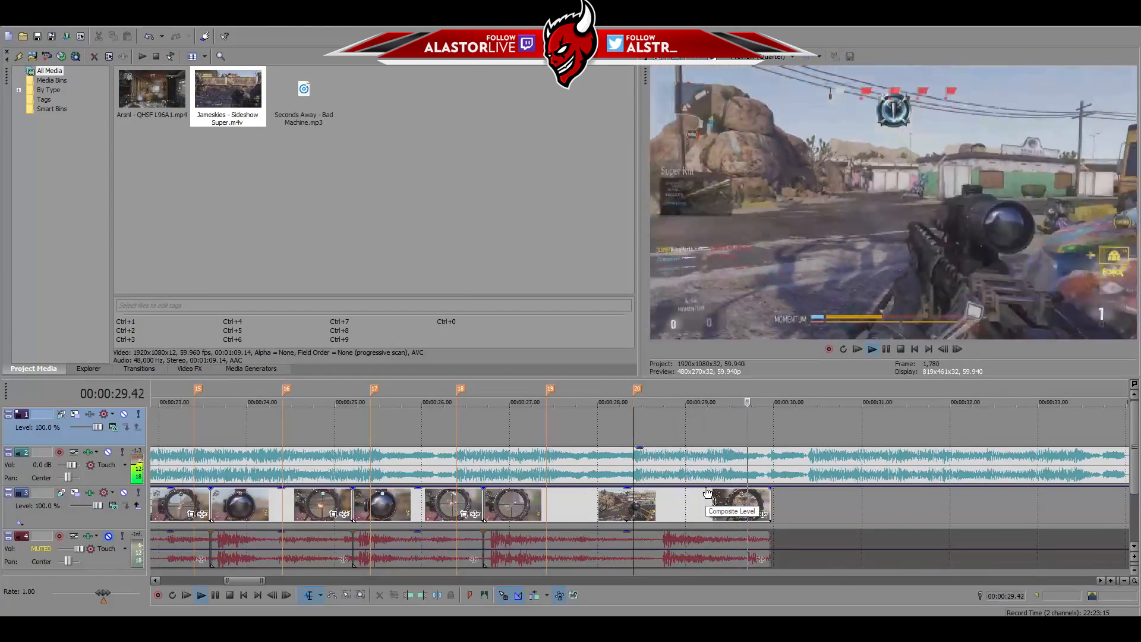
{"action": "key", "text": "space"}
Move the first split sniper shot so it starts at marker 4 and the second so it starts at marker 6
{"action": "scroll", "coordinate": [700, 493], "scroll_direction": "down", "scroll_amount": 5}
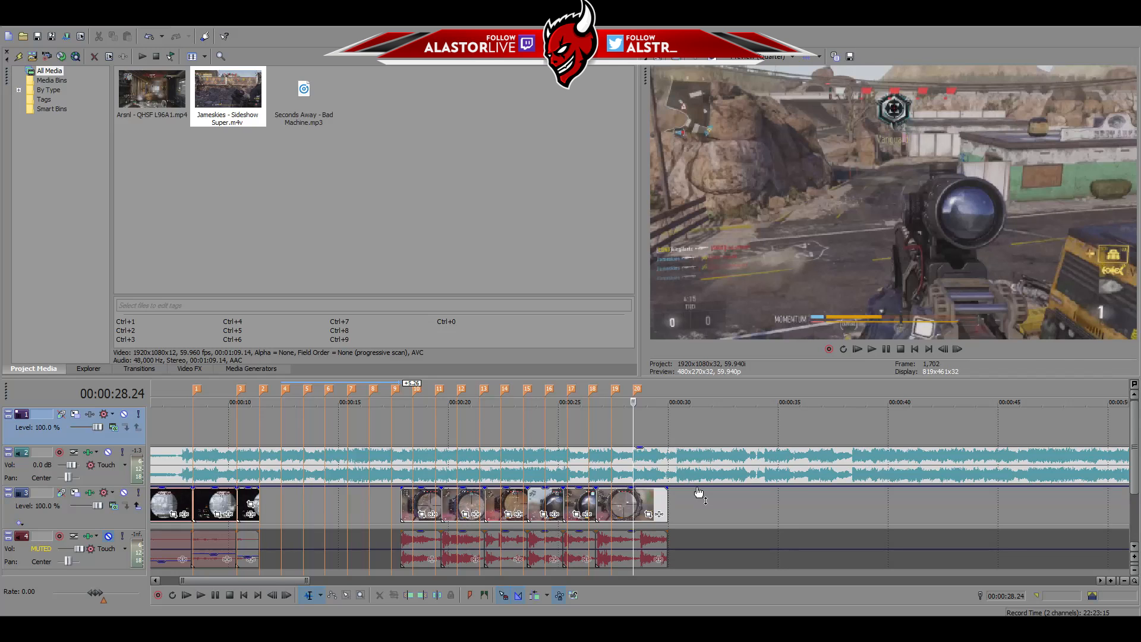
{"action": "left_click_drag", "start_coordinate": [429, 504], "coordinate": [311, 510]}
{"action": "key", "text": "space"}
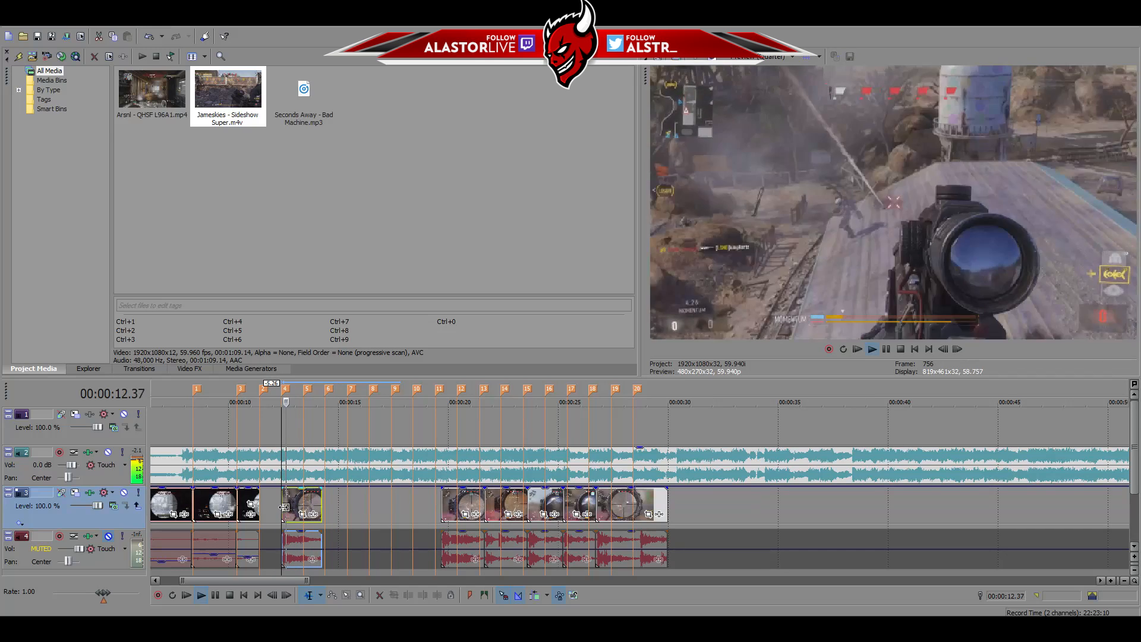
{"action": "left_click", "coordinate": [326, 501]}
{"action": "left_click_drag", "start_coordinate": [475, 504], "coordinate": [358, 529]}
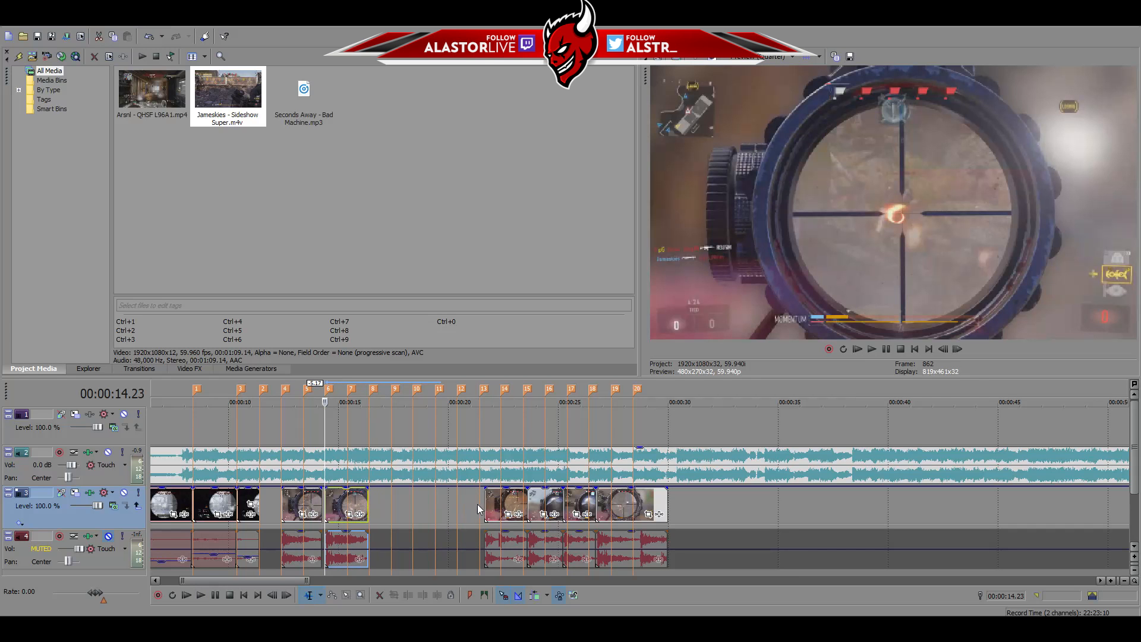
Set the playhead at marker 8 and move the third sniper shot so it starts there
{"action": "left_click", "coordinate": [368, 496]}
{"action": "scroll", "coordinate": [409, 511], "scroll_direction": "up", "scroll_amount": 5}
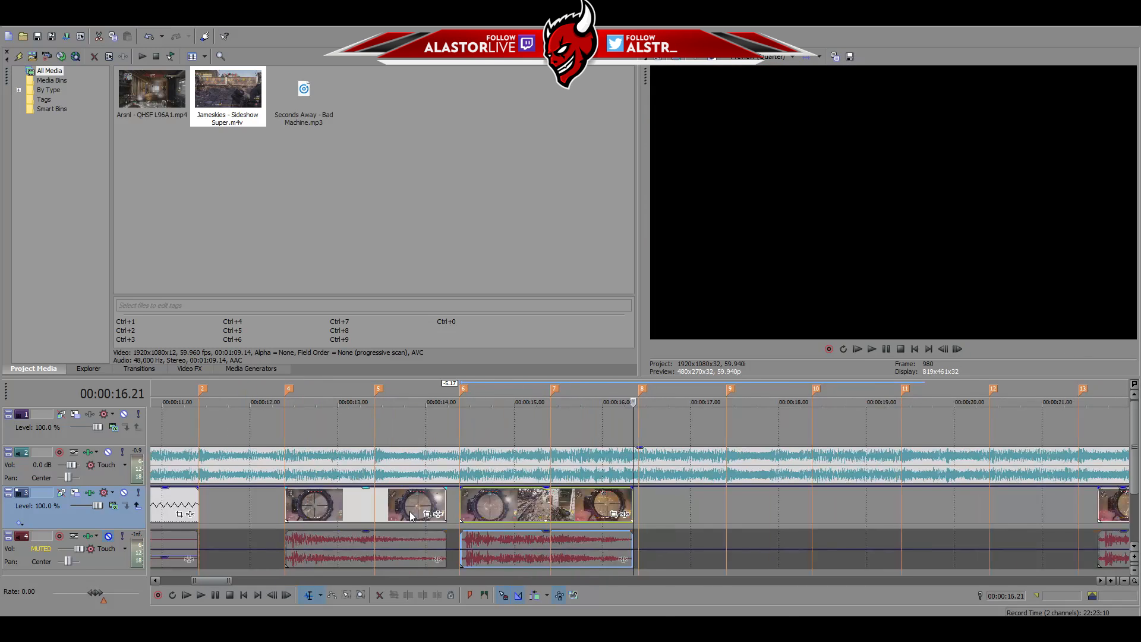
{"action": "scroll", "coordinate": [636, 503], "scroll_direction": "down", "scroll_amount": 5}
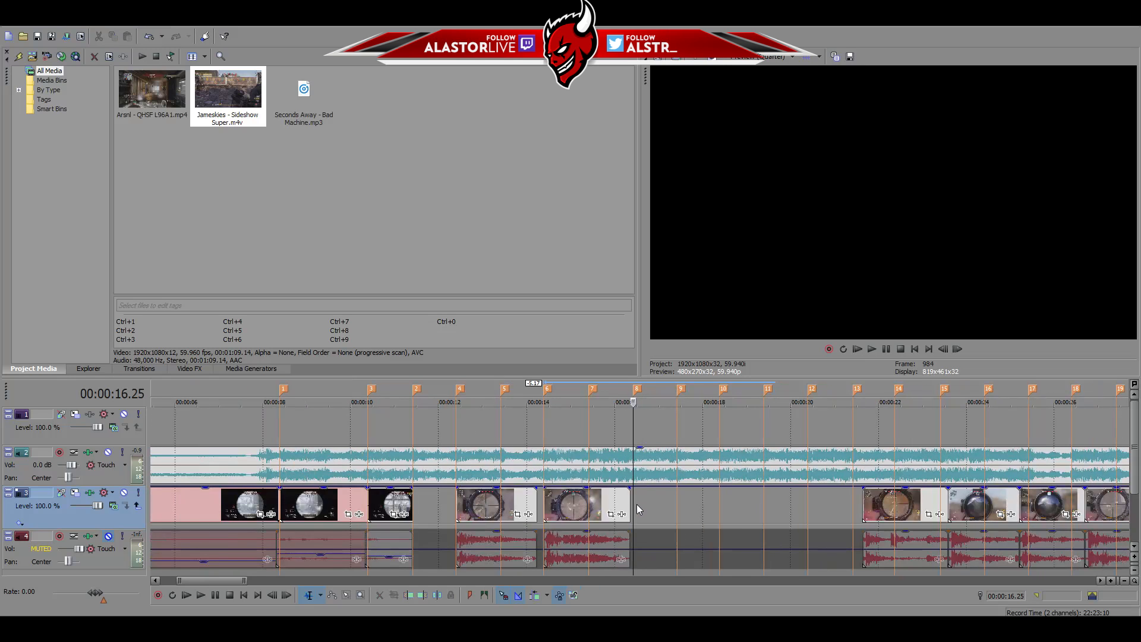
{"action": "left_click", "coordinate": [877, 503]}
{"action": "left_click_drag", "start_coordinate": [877, 503], "coordinate": [669, 512]}
Place the playhead on marker 10 at 00:00:18.23, just past the end of the third sniper shot
{"action": "left_click", "coordinate": [717, 506]}
{"action": "scroll", "coordinate": [706, 519], "scroll_direction": "down", "scroll_amount": 6}
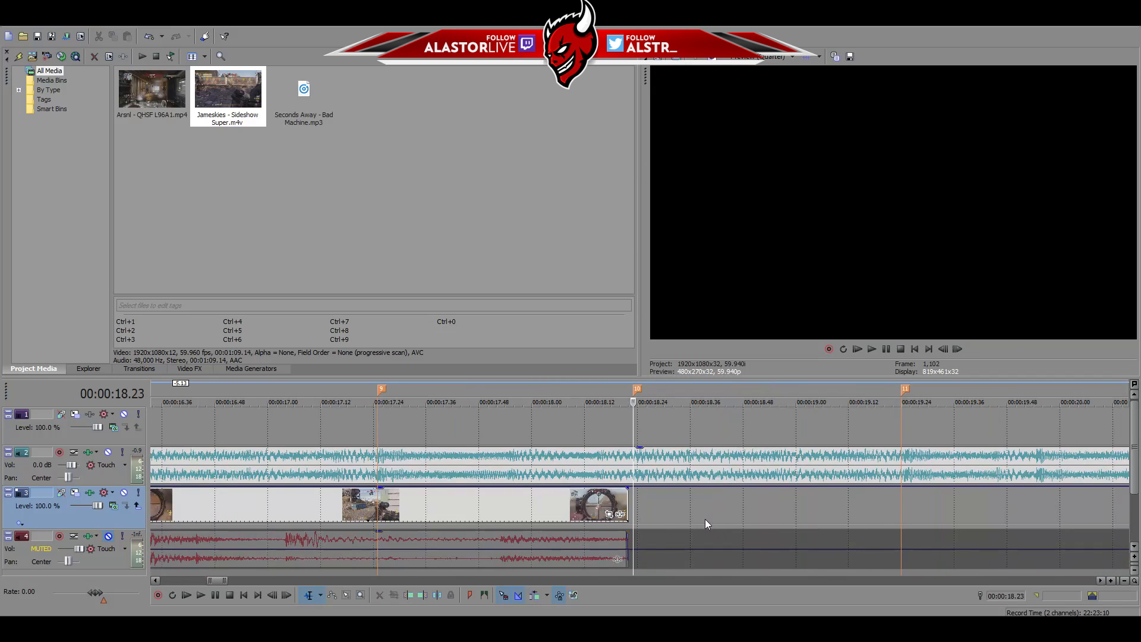
{"action": "scroll", "coordinate": [446, 486], "scroll_direction": "up", "scroll_amount": 4}
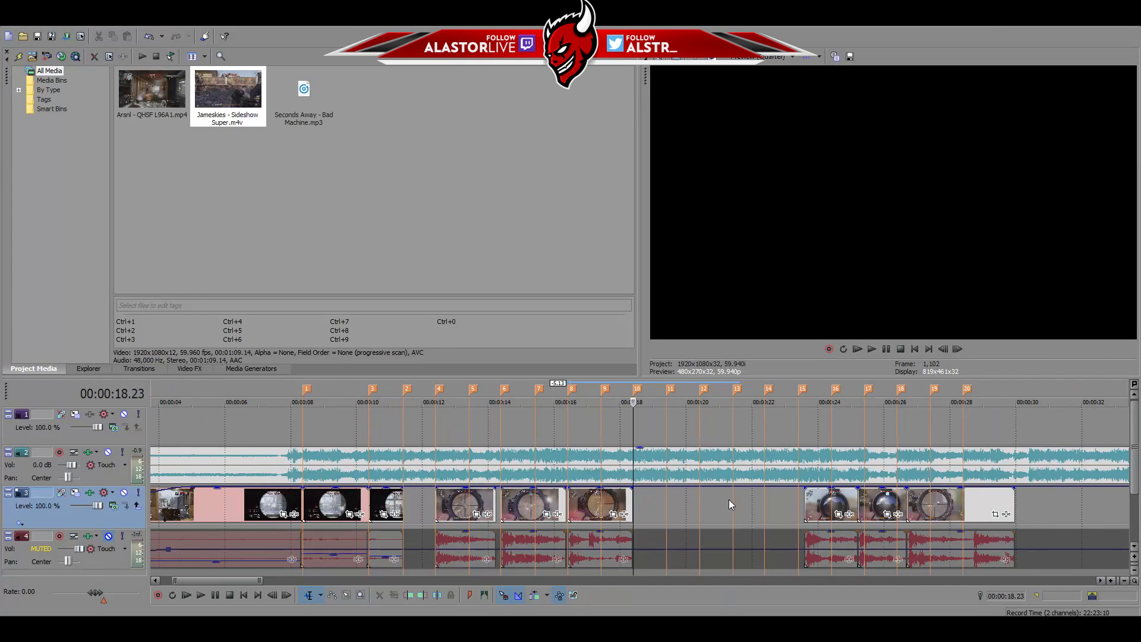
Move the fourth sniper shot to start at marker 10, the fifth at marker 12 and the sixth at marker 14
{"action": "left_click_drag", "start_coordinate": [828, 503], "coordinate": [658, 499]}
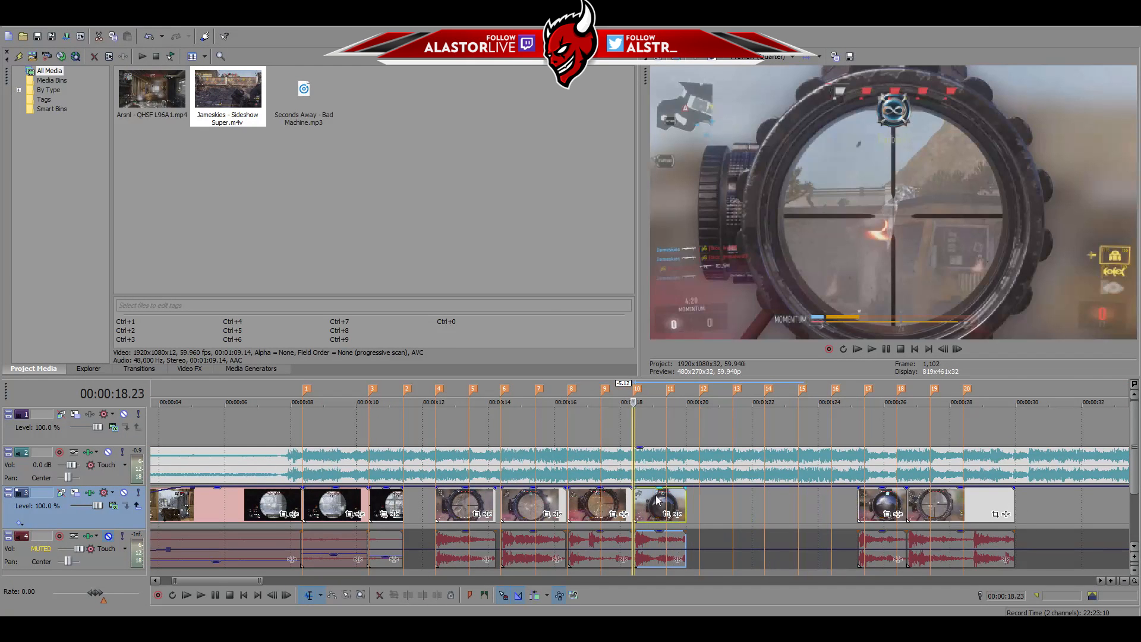
{"action": "scroll", "coordinate": [674, 506], "scroll_direction": "up", "scroll_amount": 6}
{"action": "scroll", "coordinate": [676, 512], "scroll_direction": "down", "scroll_amount": 6}
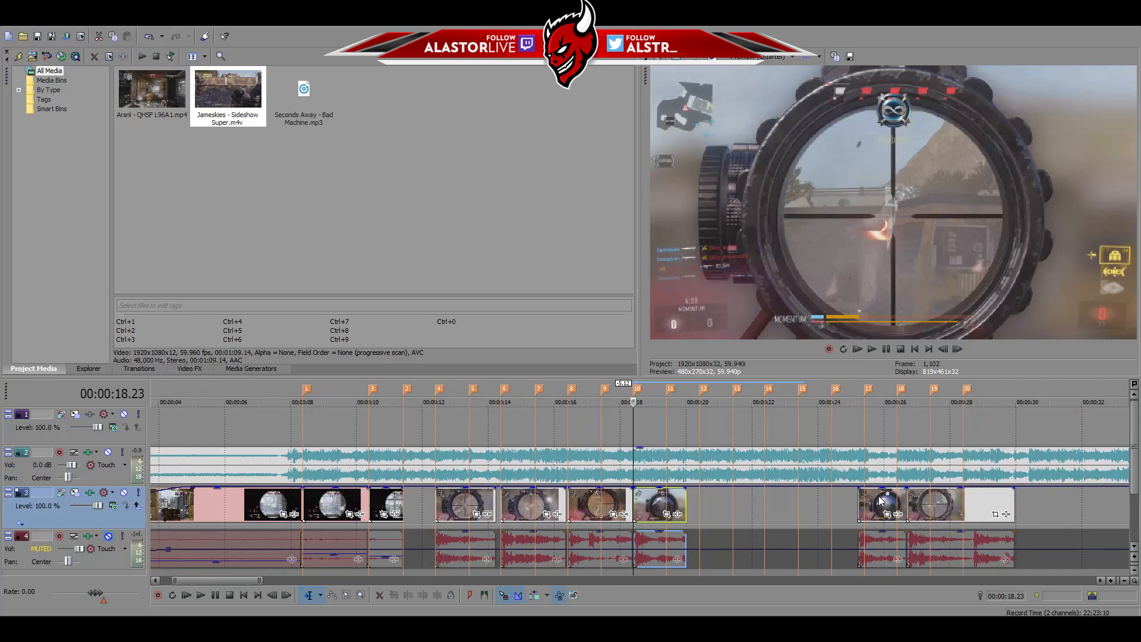
{"action": "left_click_drag", "start_coordinate": [890, 501], "coordinate": [733, 522]}
{"action": "left_click_drag", "start_coordinate": [934, 504], "coordinate": [792, 504]}
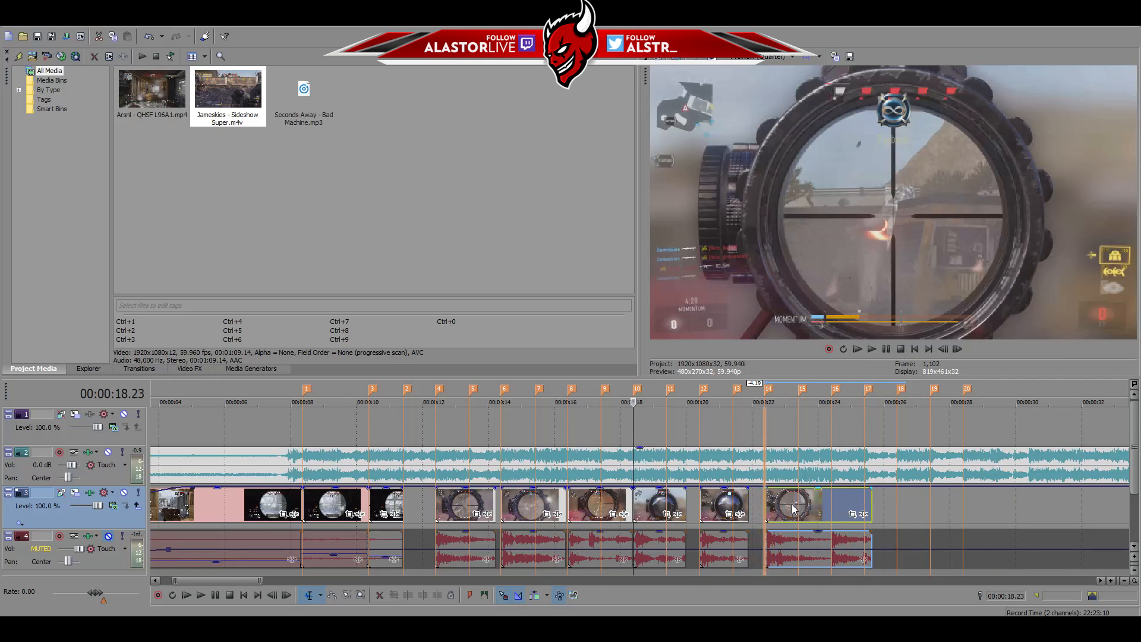
Play the sixth sniper shot from just before marker 14, and again from marker 16 at 00:00:24.24
{"action": "left_click", "coordinate": [760, 508]}
{"action": "key", "text": "space"}
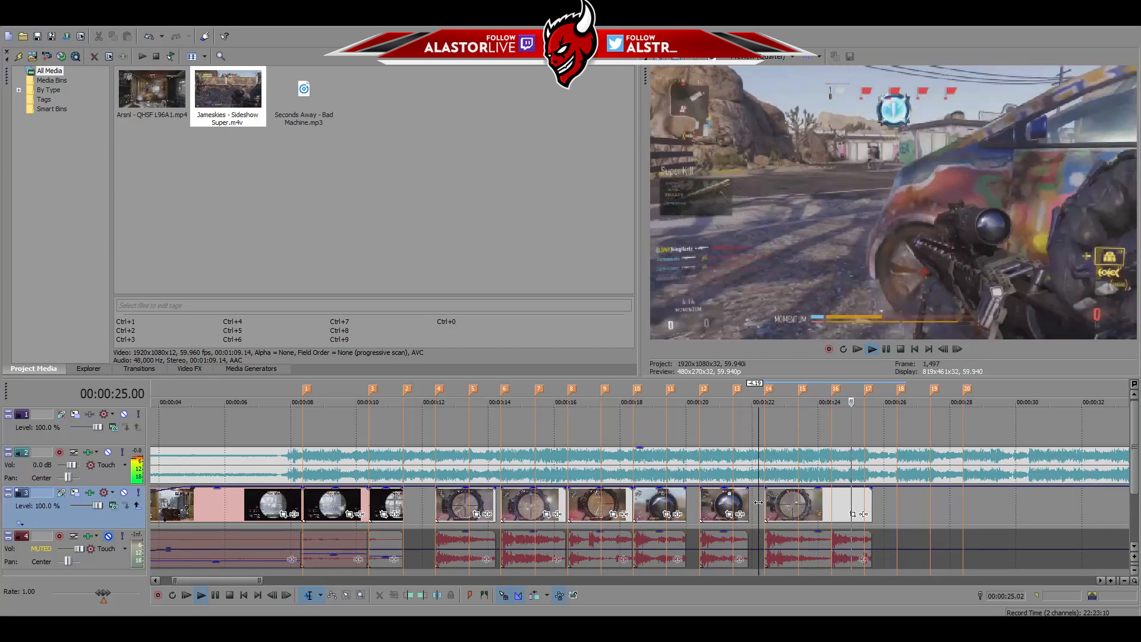
{"action": "left_click", "coordinate": [845, 501]}
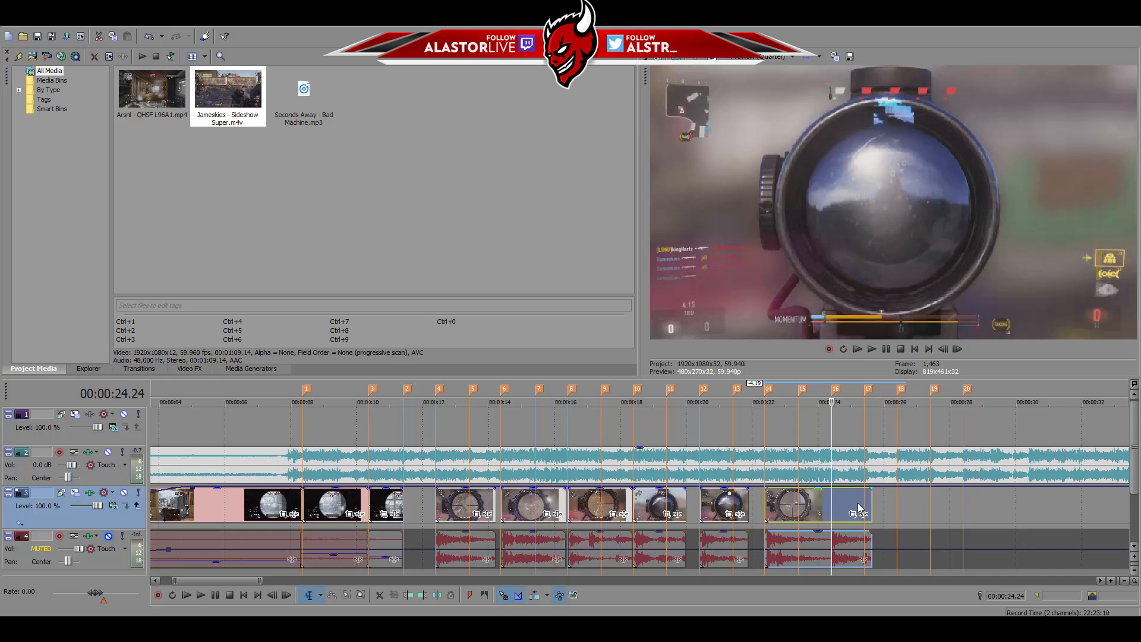
{"action": "key", "text": "space"}
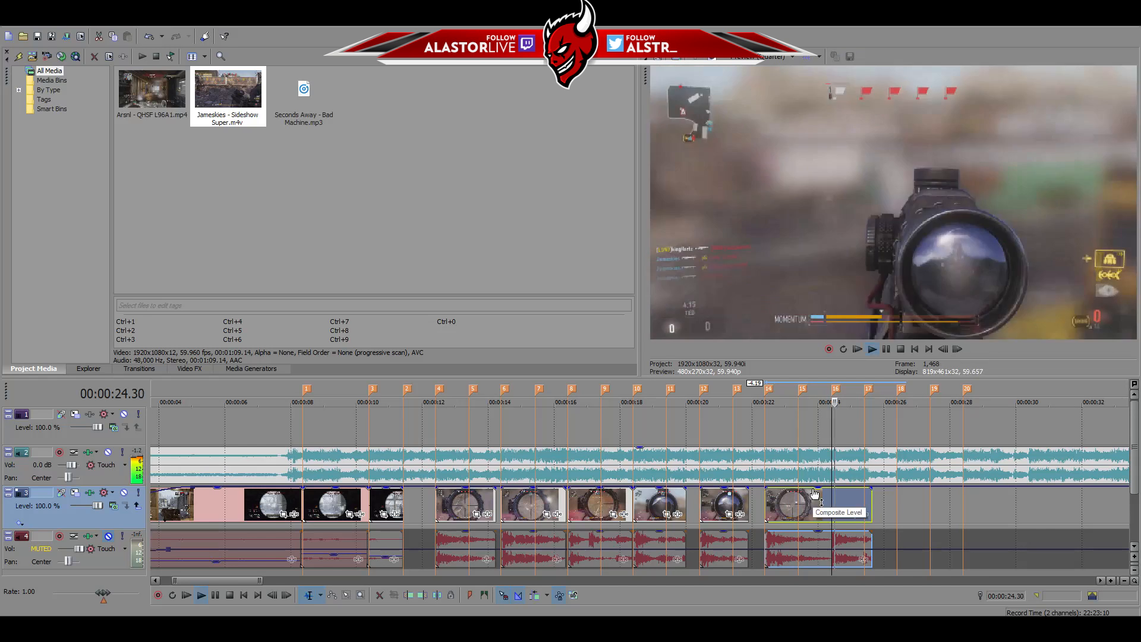
{"action": "key", "text": "space"}
Shift all six sniper shots two markers later so they start at markers 6, 8, 10, 12, 14 and 16
{"action": "left_click_drag", "start_coordinate": [805, 513], "coordinate": [847, 502]}
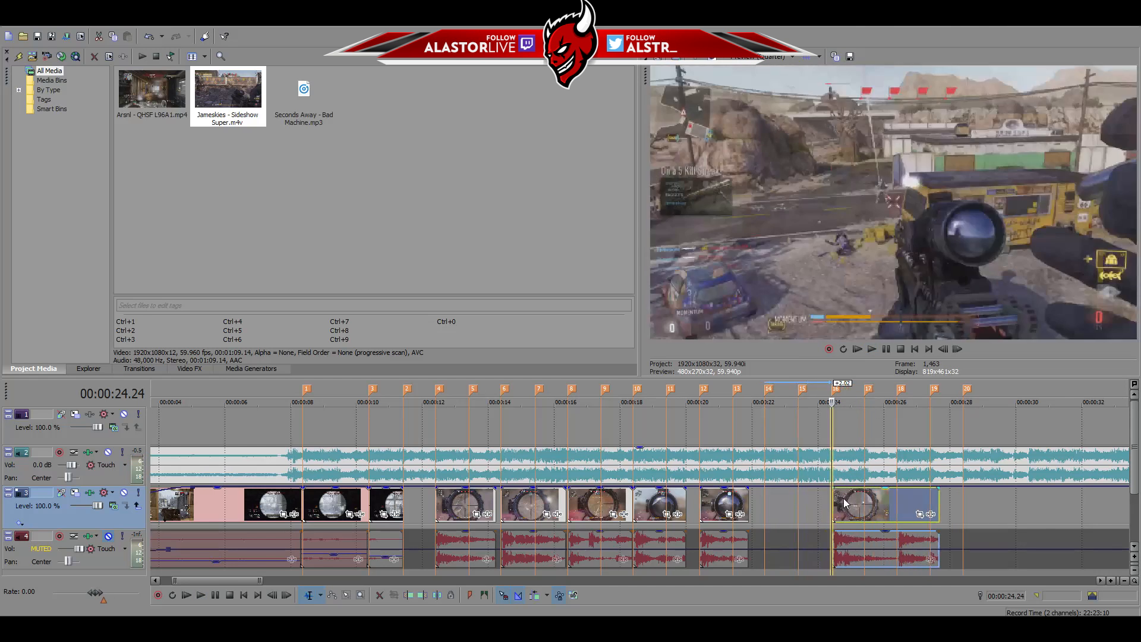
{"action": "left_click_drag", "start_coordinate": [732, 515], "coordinate": [780, 508]}
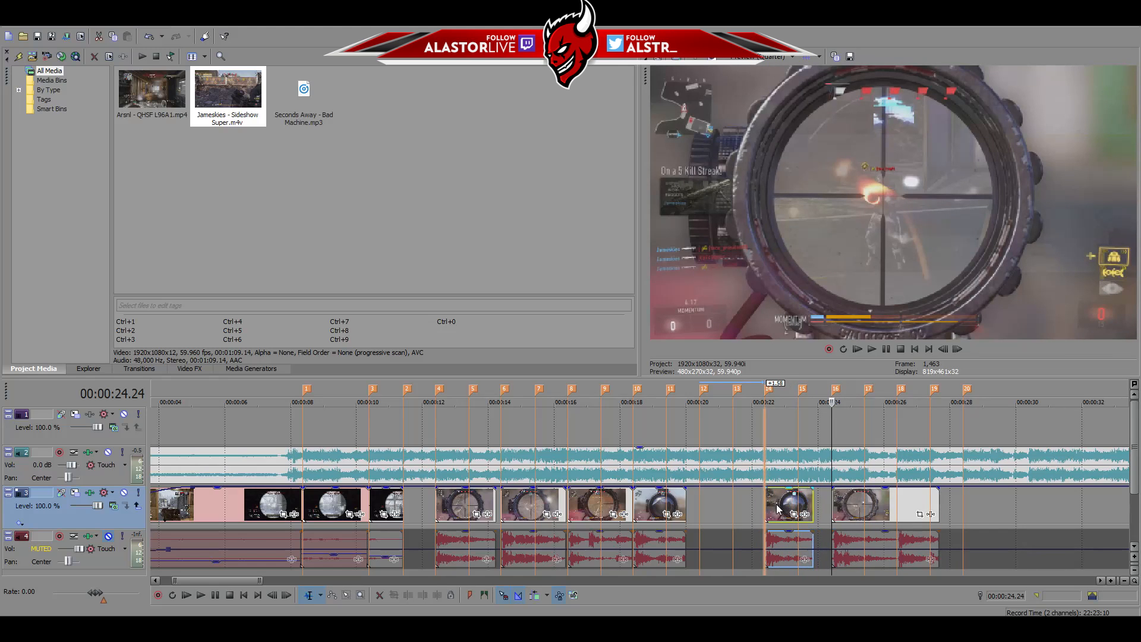
{"action": "left_click_drag", "start_coordinate": [645, 512], "coordinate": [714, 503]}
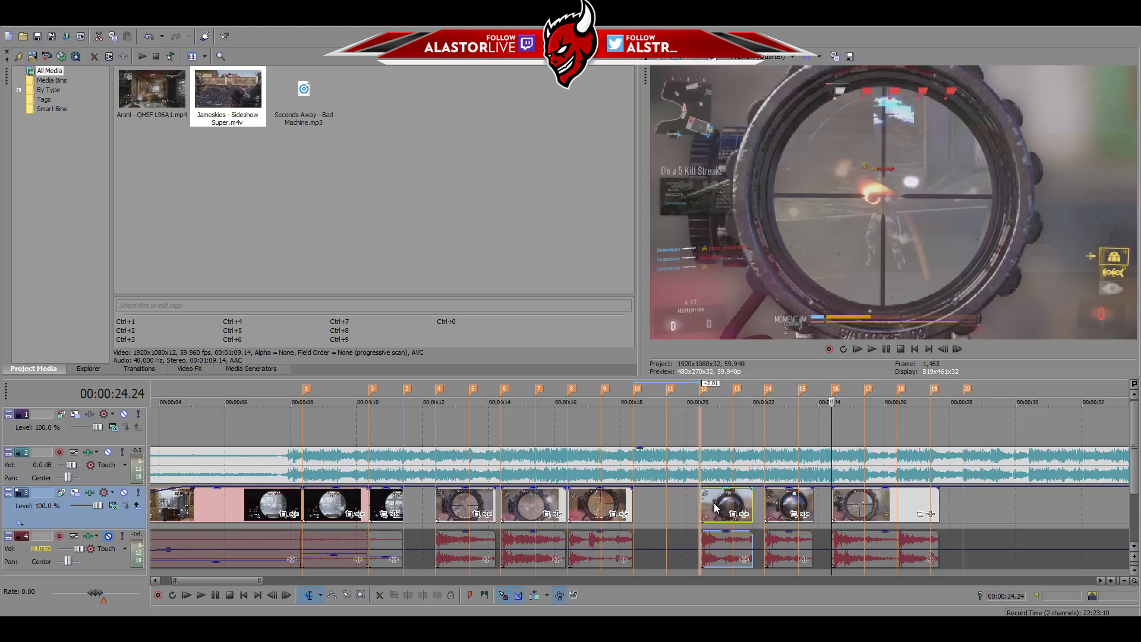
{"action": "left_click_drag", "start_coordinate": [594, 503], "coordinate": [650, 499]}
{"action": "left_click_drag", "start_coordinate": [516, 504], "coordinate": [580, 509]}
{"action": "left_click_drag", "start_coordinate": [459, 507], "coordinate": [525, 510]}
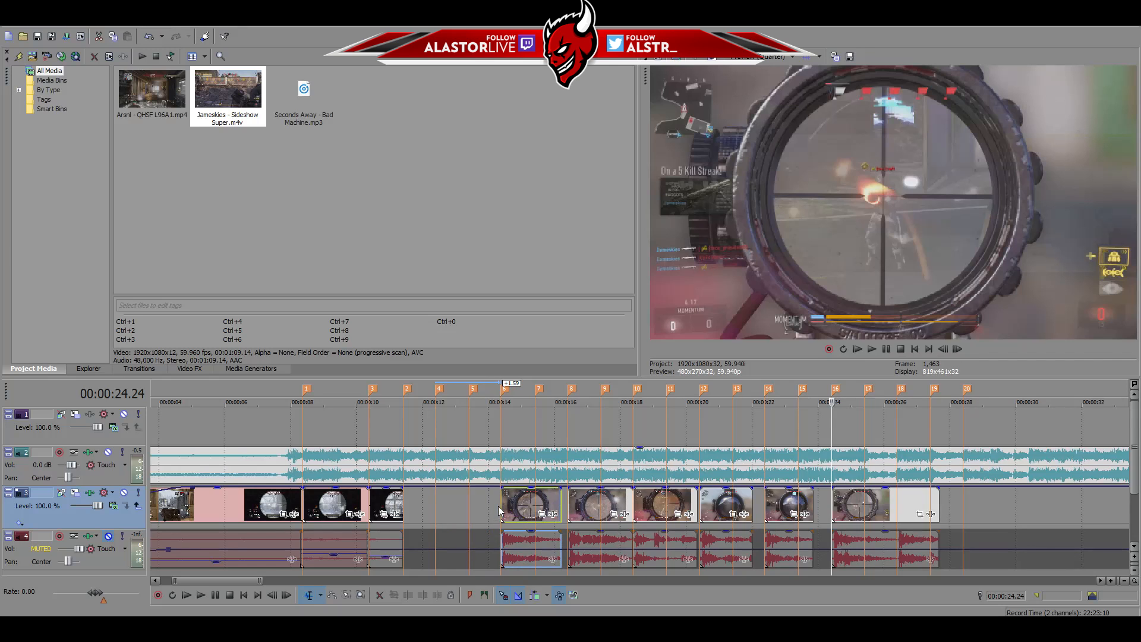
Trim the ends of the last sniper shot's audio and video back to just before marker 18
{"action": "left_click", "coordinate": [498, 501]}
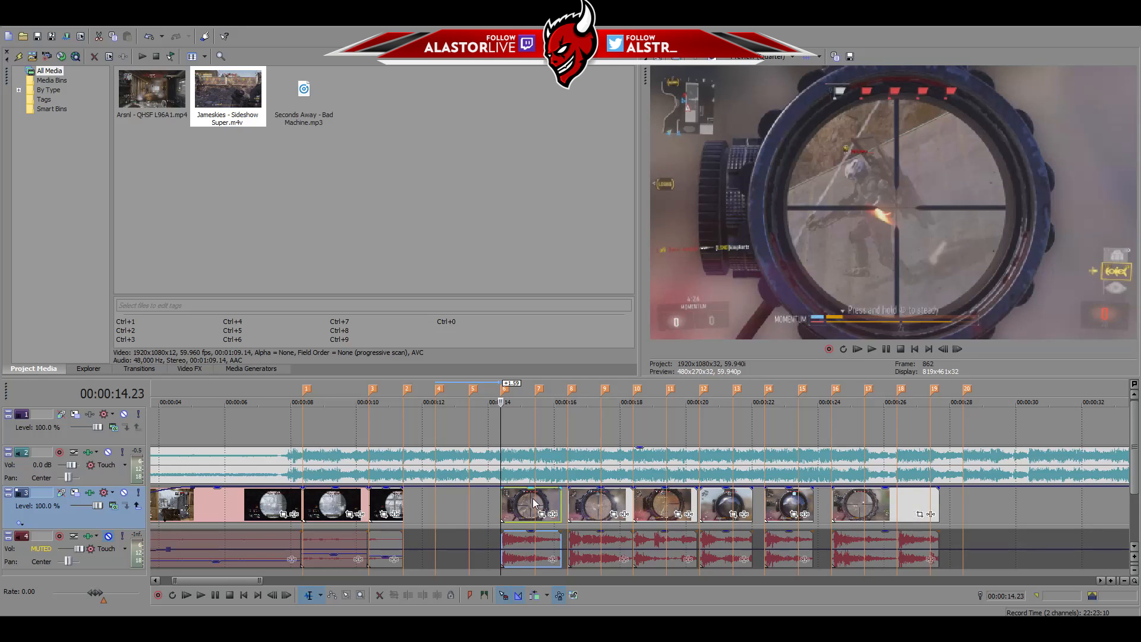
{"action": "left_click", "coordinate": [875, 509], "text": "shift"}
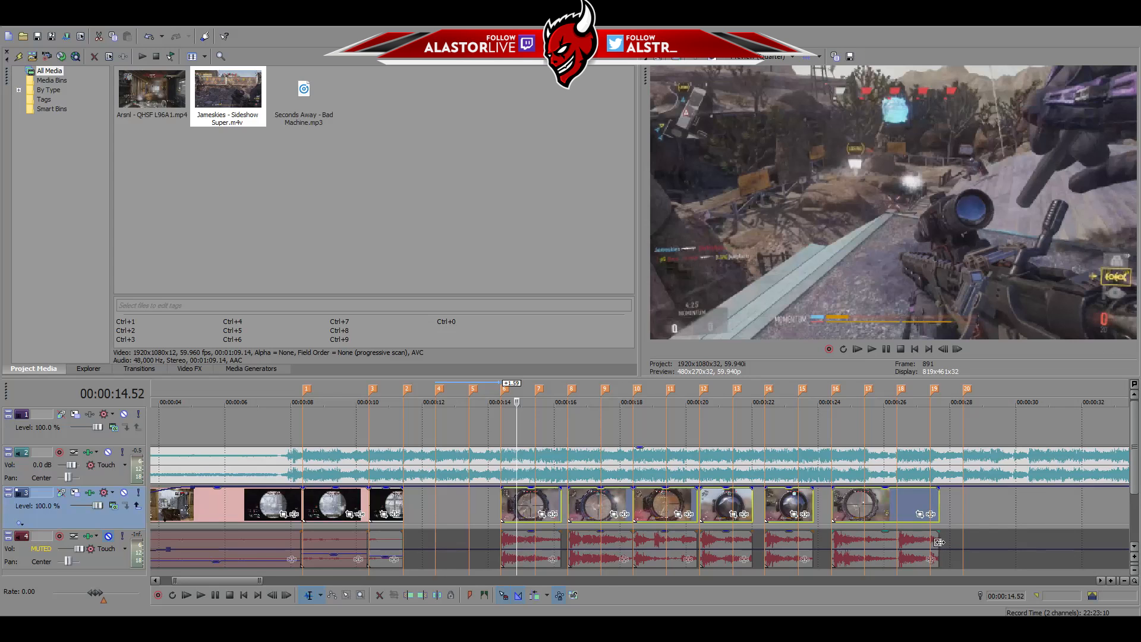
{"action": "left_click_drag", "start_coordinate": [938, 543], "coordinate": [892, 555]}
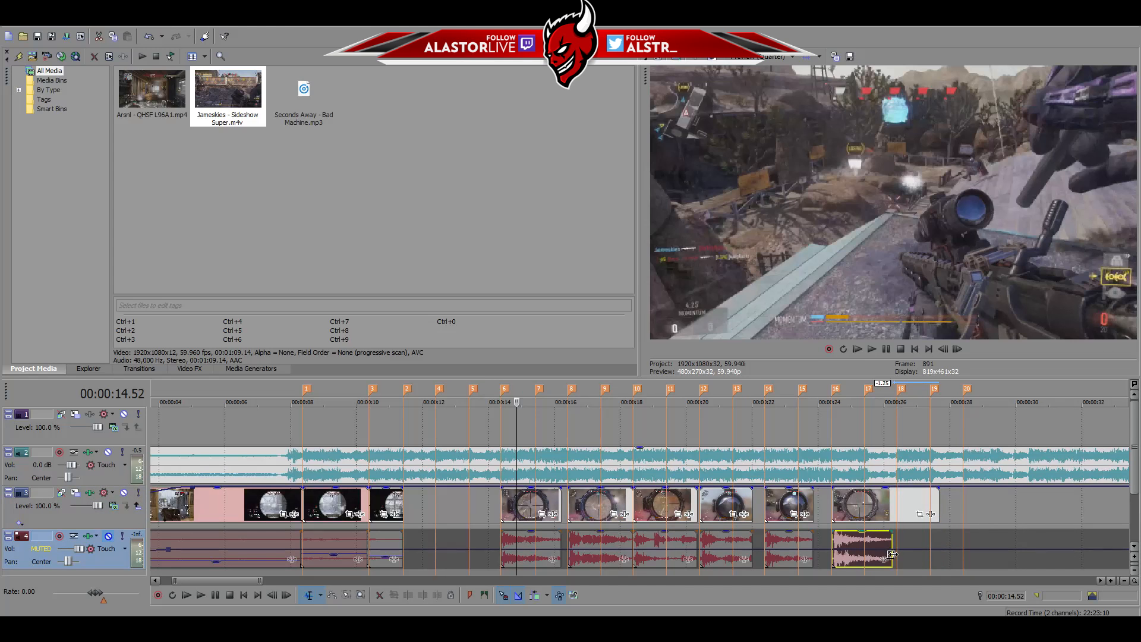
{"action": "left_click_drag", "start_coordinate": [939, 506], "coordinate": [896, 505]}
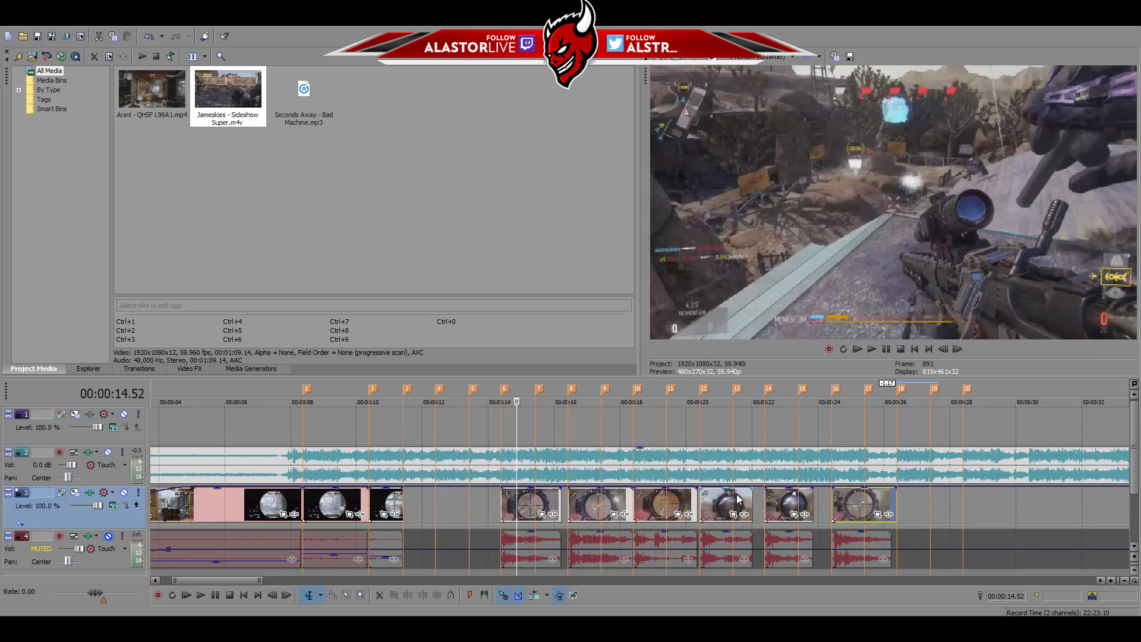
Examine the audio waveforms at the starts of the first two sniper shots against markers 6 and 8
{"action": "left_click", "coordinate": [510, 543]}
{"action": "scroll", "coordinate": [711, 549], "scroll_direction": "up", "scroll_amount": 5}
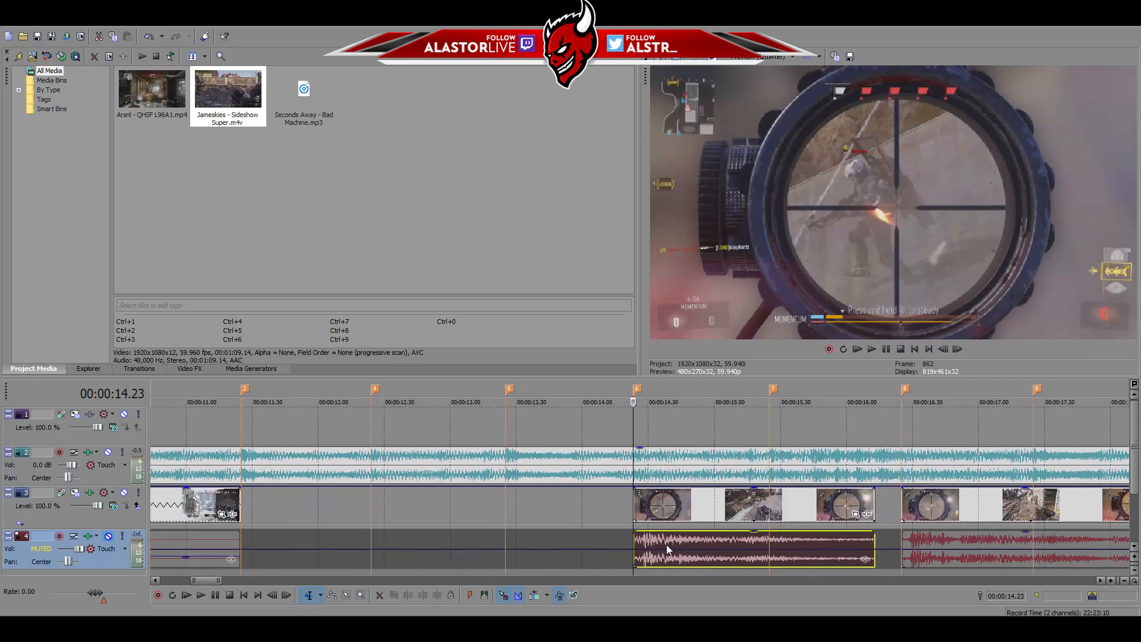
{"action": "scroll", "coordinate": [647, 545], "scroll_direction": "down", "scroll_amount": 5}
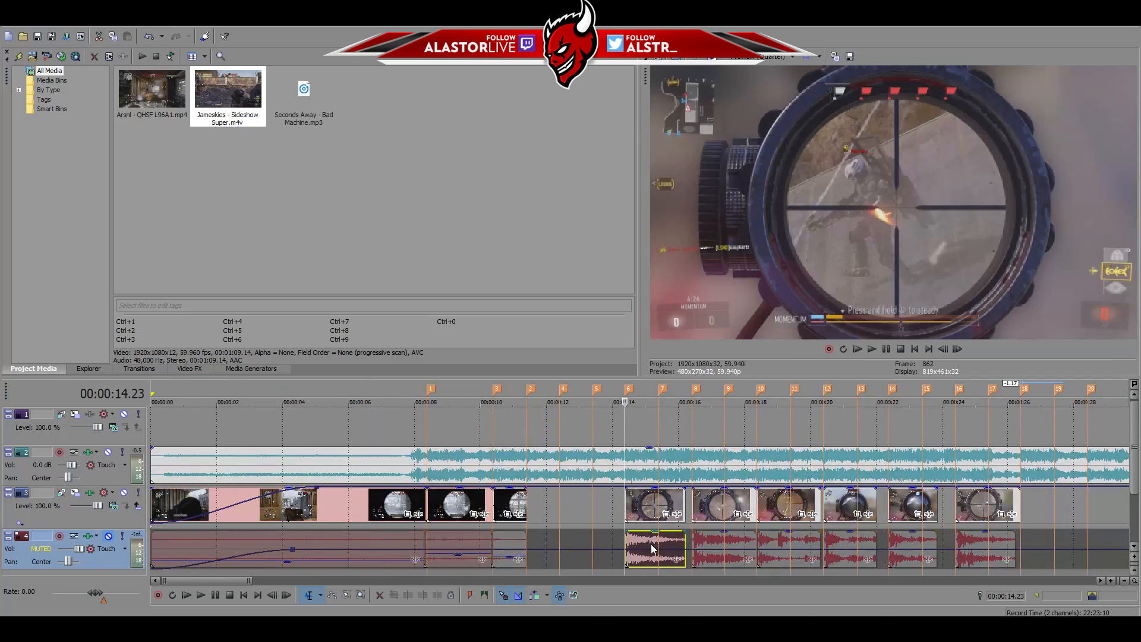
{"action": "left_click", "coordinate": [694, 539]}
{"action": "scroll", "coordinate": [695, 541], "scroll_direction": "up", "scroll_amount": 3}
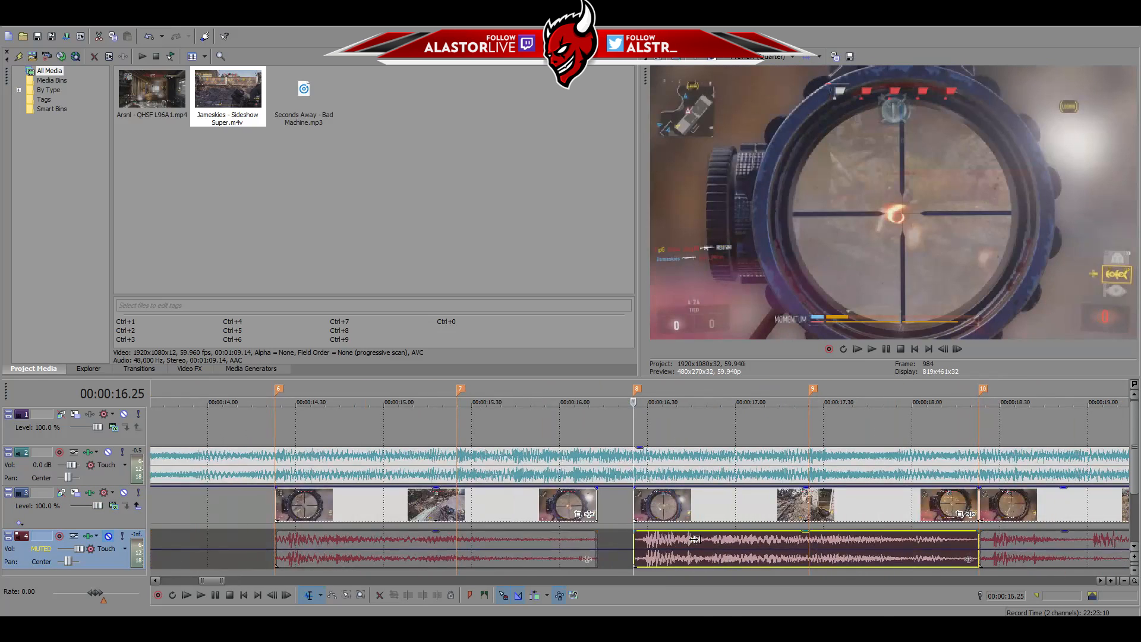
{"action": "left_click", "coordinate": [455, 540]}
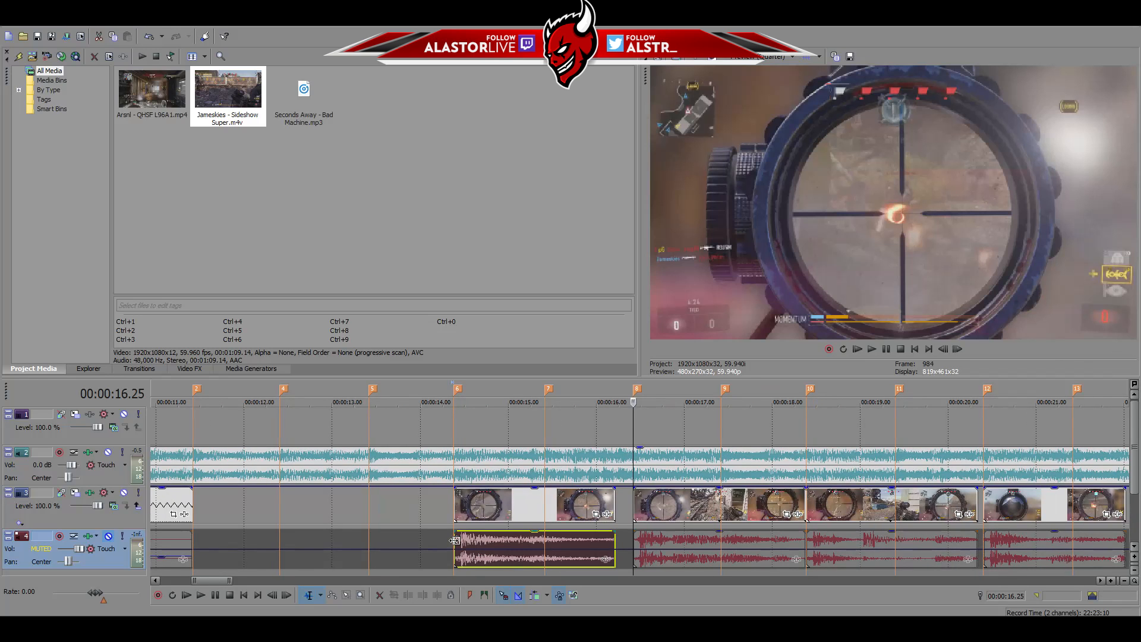
{"action": "scroll", "coordinate": [473, 566], "scroll_direction": "up", "scroll_amount": 4}
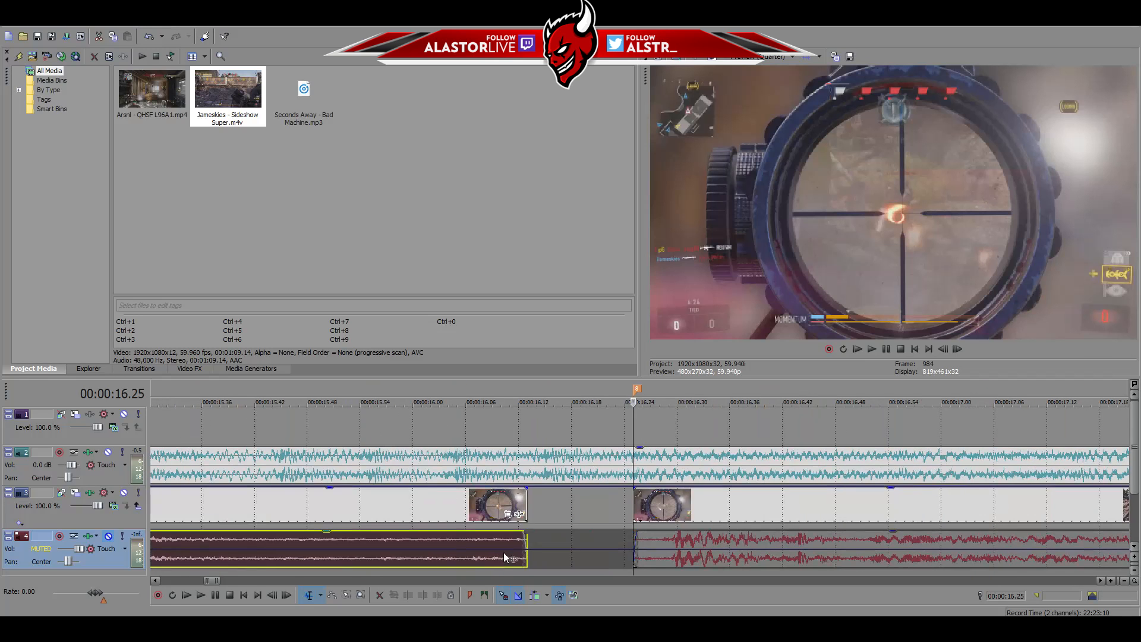
{"action": "left_click", "coordinate": [645, 537]}
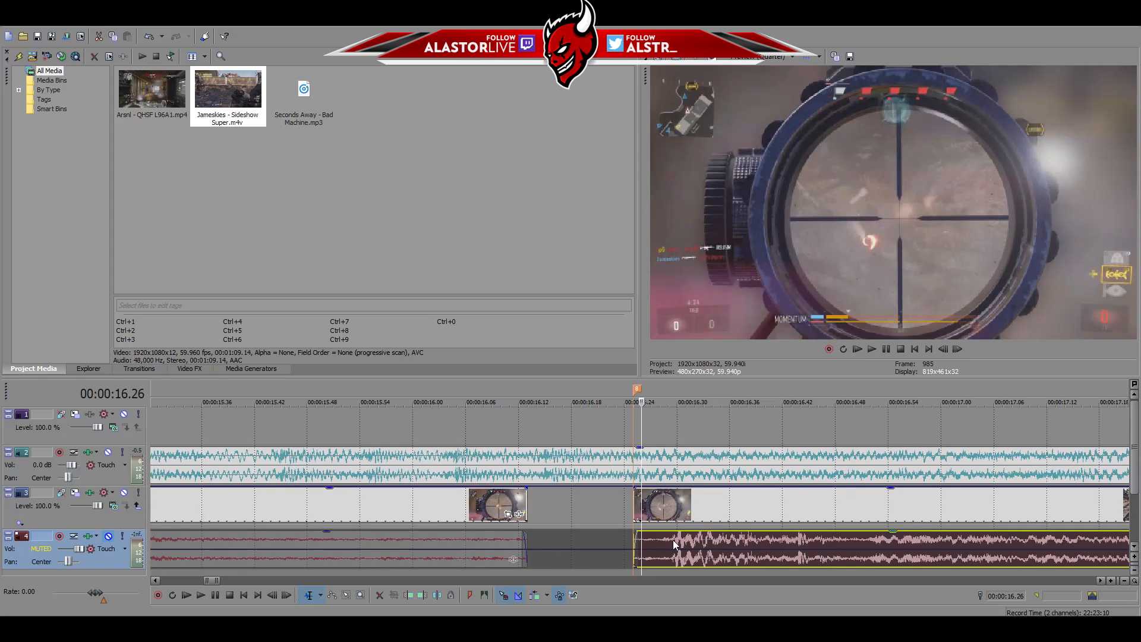
{"action": "left_click", "coordinate": [677, 540]}
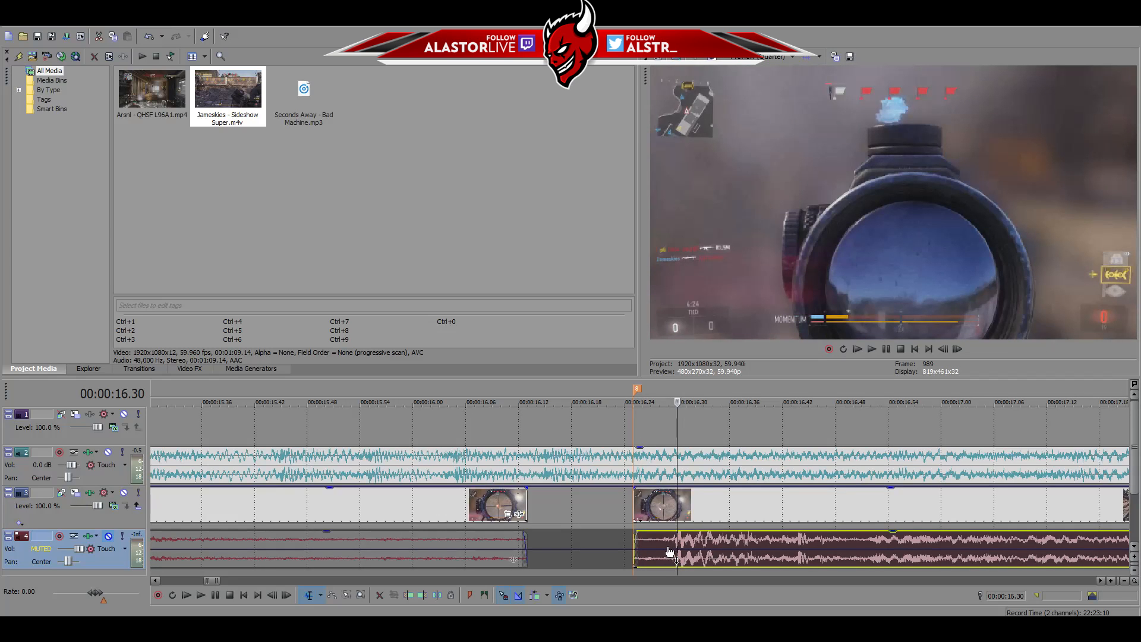
{"action": "left_click", "coordinate": [635, 540]}
{"action": "scroll", "coordinate": [634, 540], "scroll_direction": "down", "scroll_amount": 3}
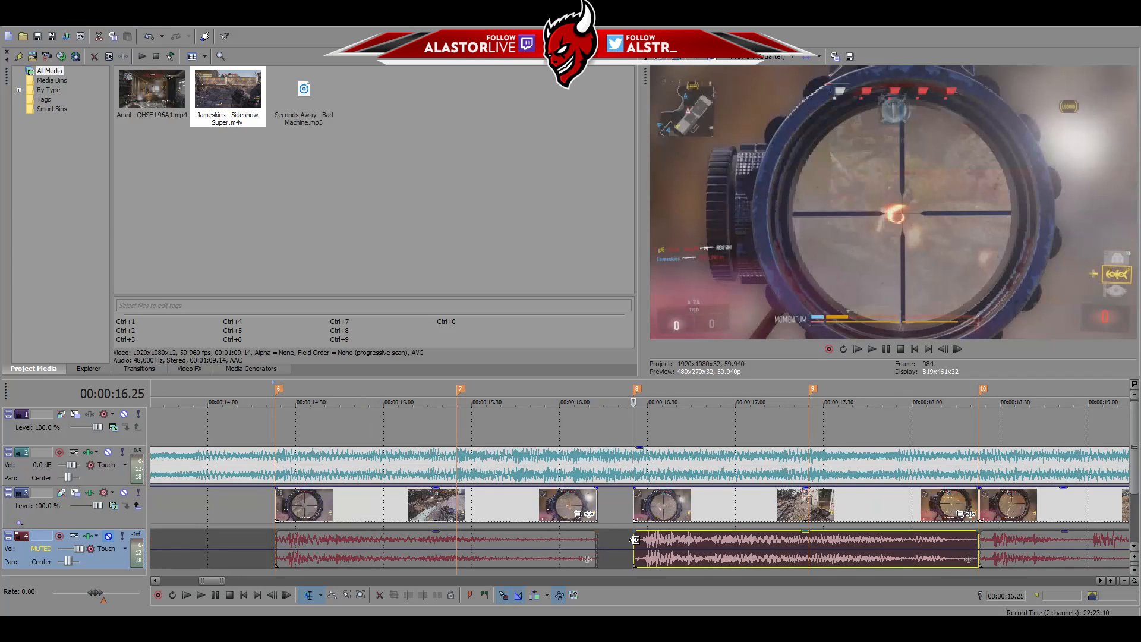
{"action": "left_click", "coordinate": [283, 541]}
{"action": "scroll", "coordinate": [423, 529], "scroll_direction": "down", "scroll_amount": 6}
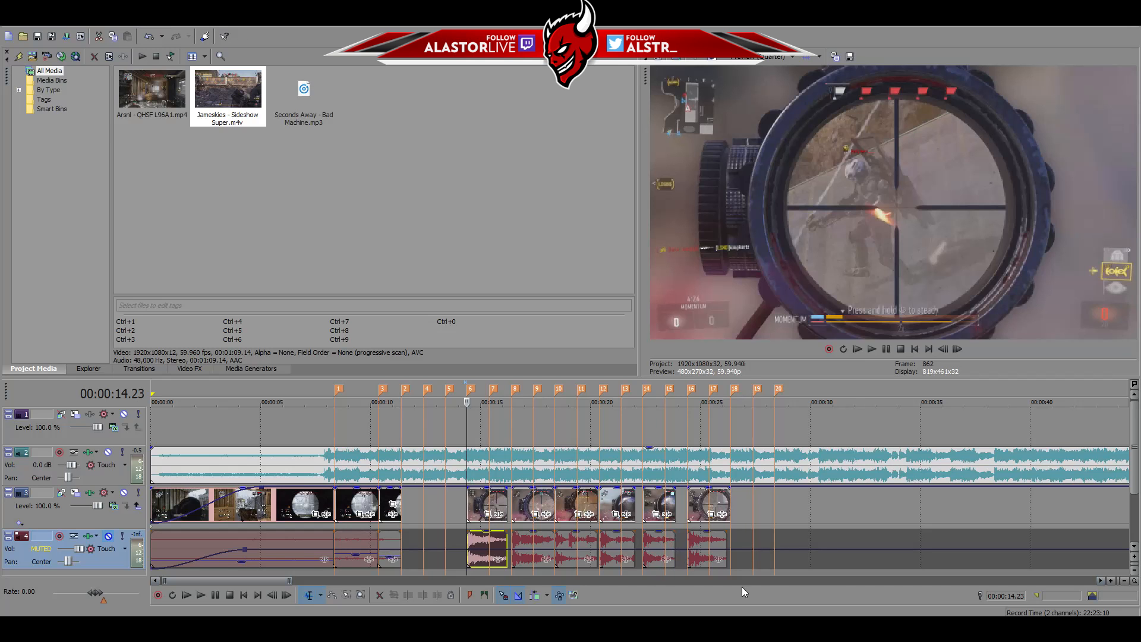
Extend the first sniper shot's video back to just before marker 4, split it at marker 6, and play the added lead-in
{"action": "left_click_drag", "start_coordinate": [467, 502], "coordinate": [411, 505]}
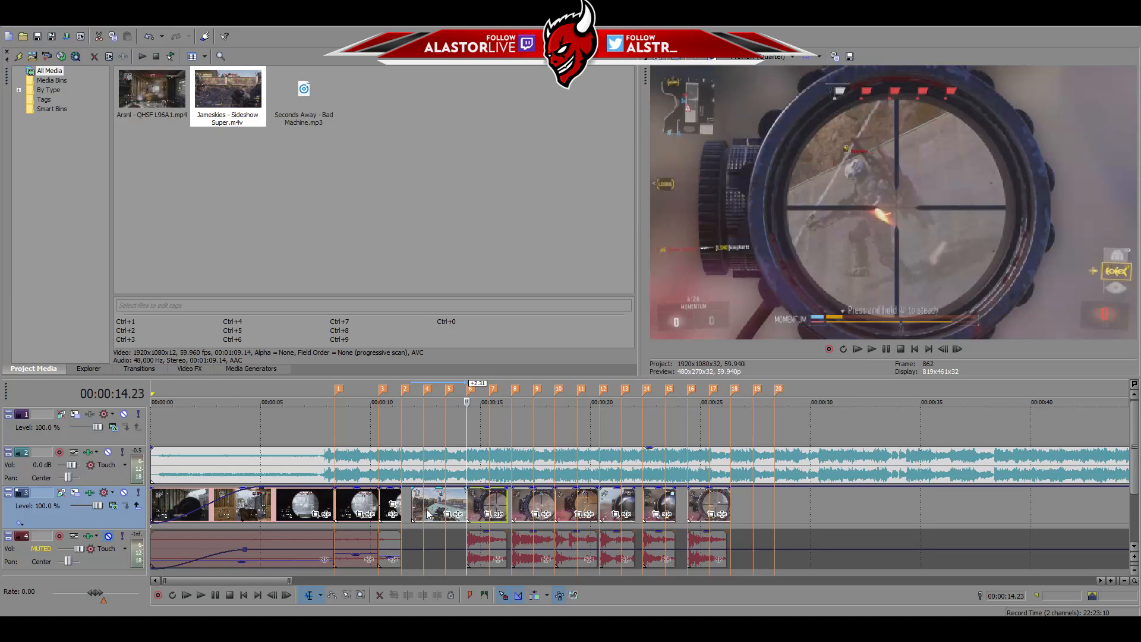
{"action": "left_click", "coordinate": [419, 506]}
{"action": "key", "text": "space"}
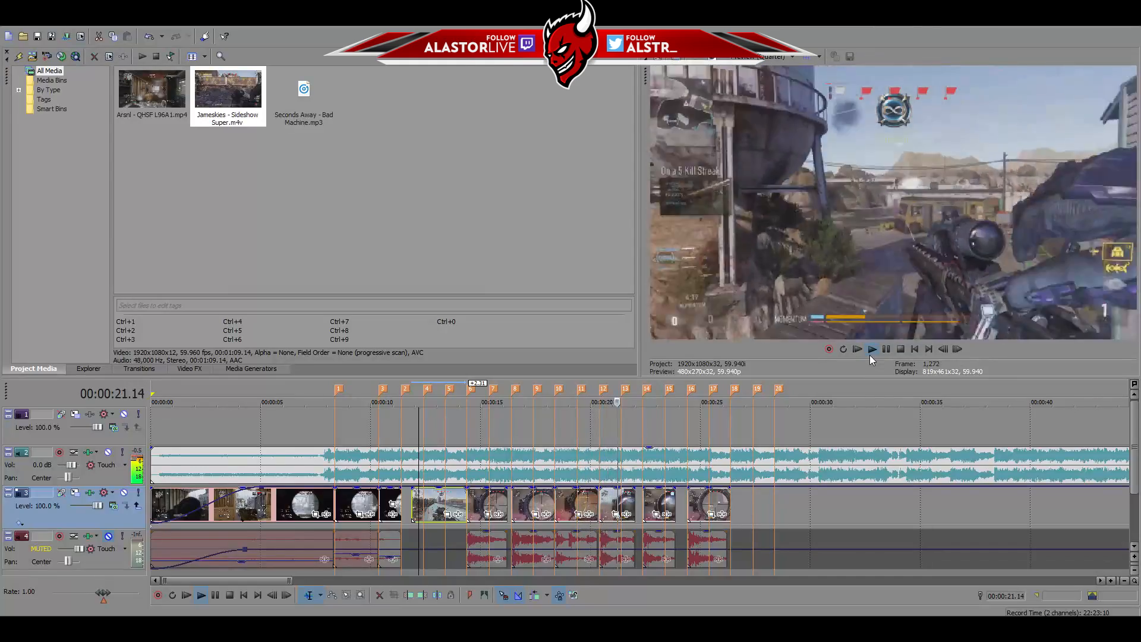
{"action": "left_click", "coordinate": [871, 353]}
{"action": "scroll", "coordinate": [933, 409], "scroll_direction": "up", "scroll_amount": 4}
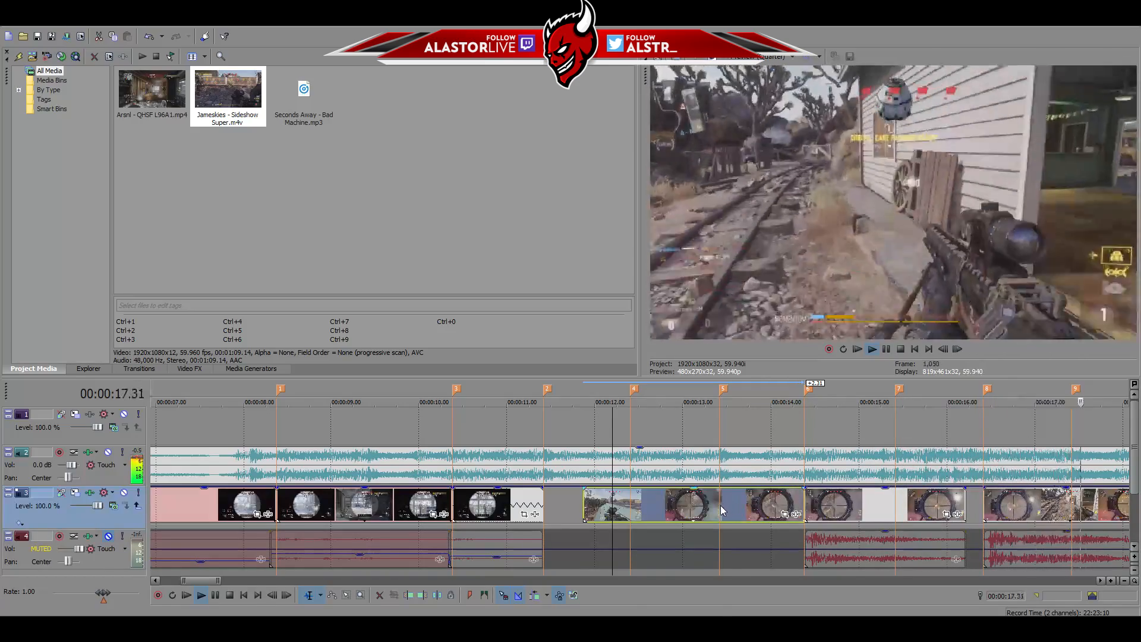
{"action": "key", "text": "space"}
{"action": "key", "text": "space"}
{"action": "scroll", "coordinate": [722, 510], "scroll_direction": "down", "scroll_amount": 2}
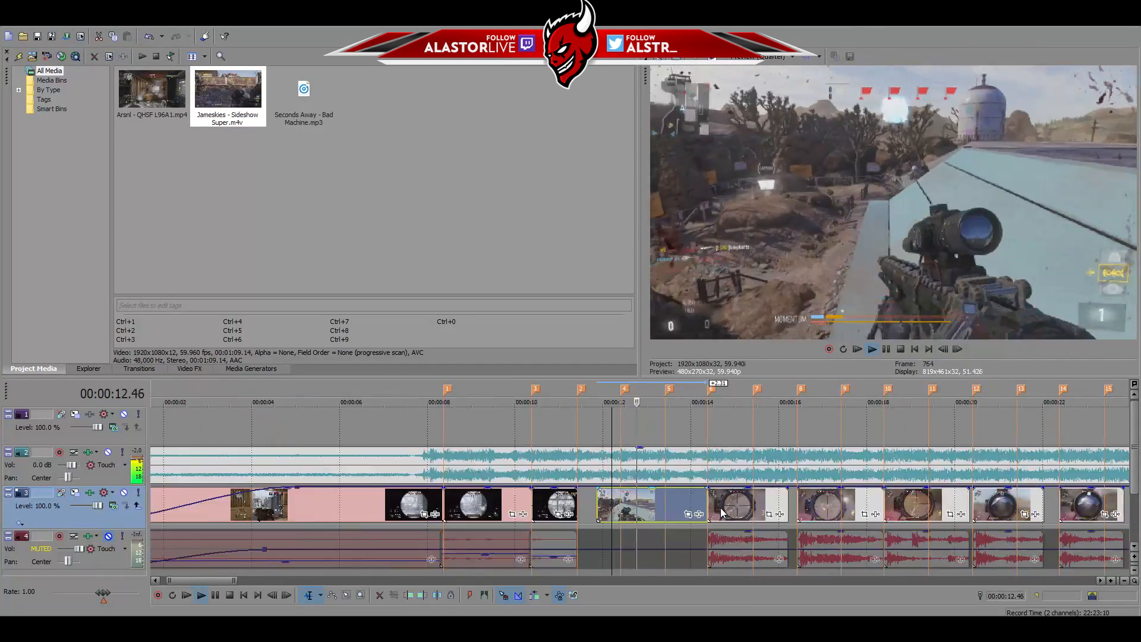
{"action": "scroll", "coordinate": [721, 511], "scroll_direction": "up", "scroll_amount": 2}
Find the gunshot frame in the lead-in clip between markers 4 and 5 and split the clip there at 00:00:13.06
{"action": "left_click", "coordinate": [645, 507]}
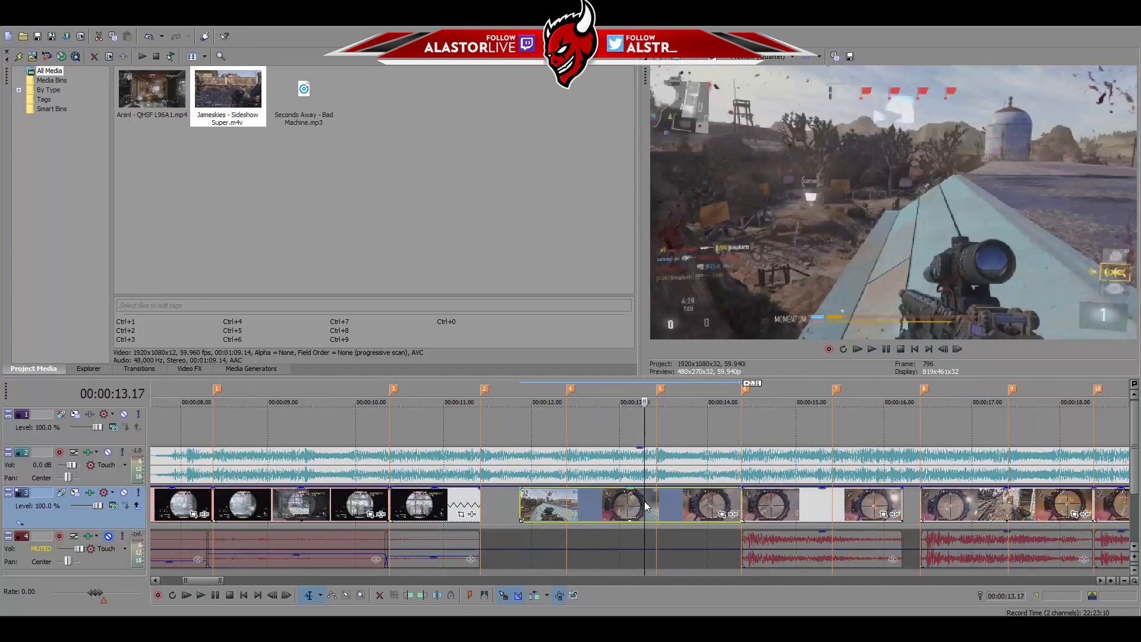
{"action": "left_click", "coordinate": [947, 351]}
{"action": "left_click", "coordinate": [948, 352]}
{"action": "left_click", "coordinate": [948, 351]}
{"action": "left_click", "coordinate": [947, 351]}
{"action": "left_click", "coordinate": [947, 351]}
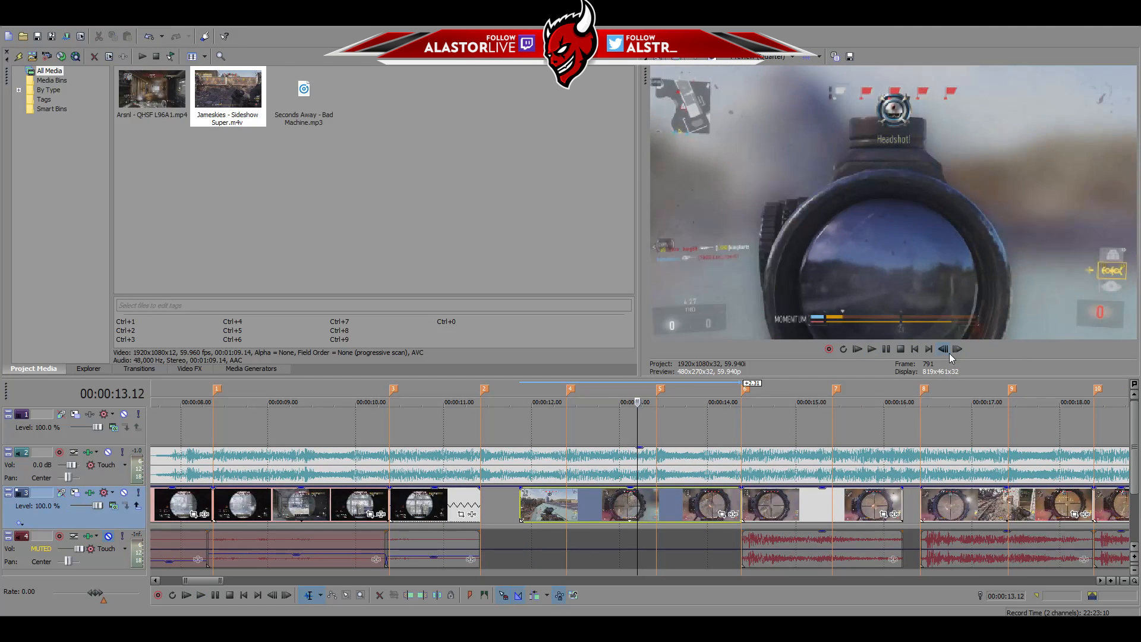
{"action": "left_click", "coordinate": [957, 351]}
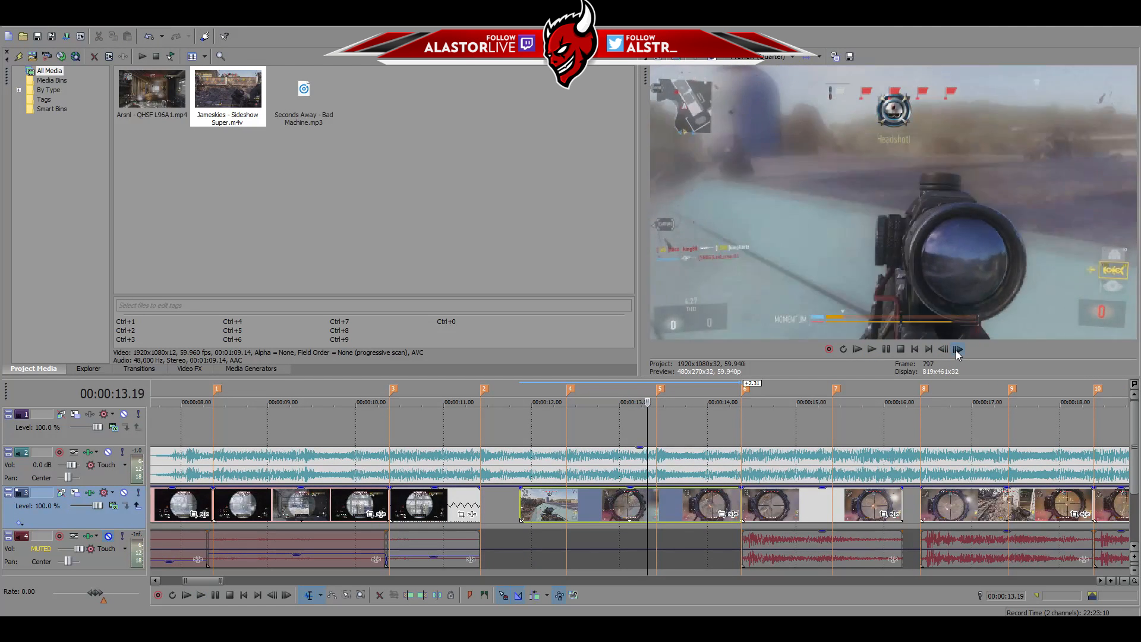
{"action": "left_click", "coordinate": [946, 352]}
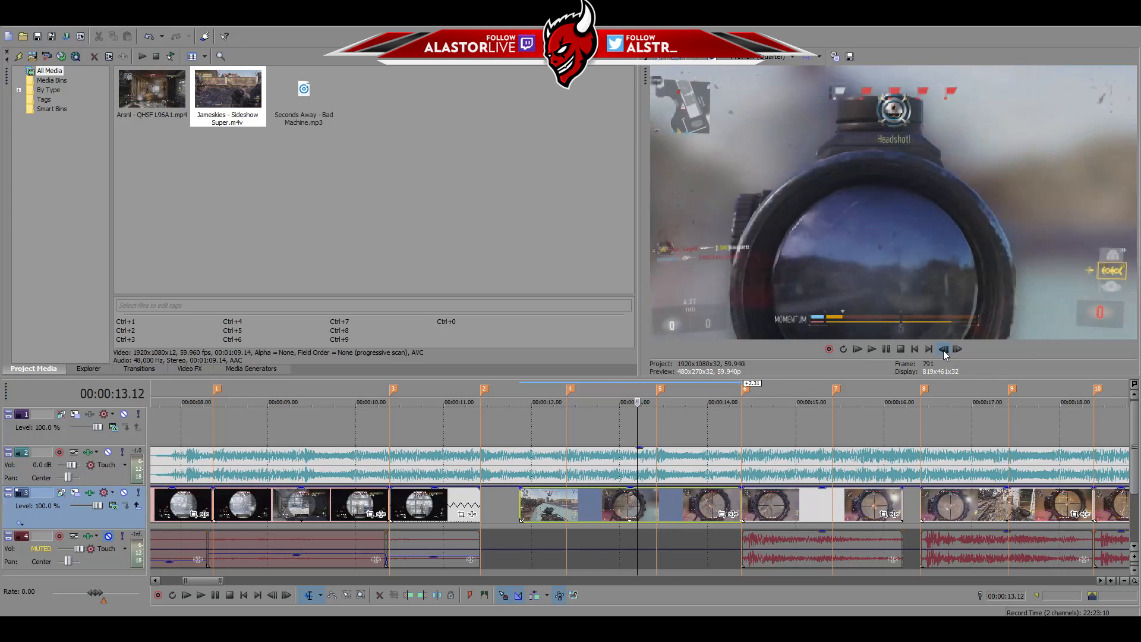
{"action": "left_click", "coordinate": [959, 350]}
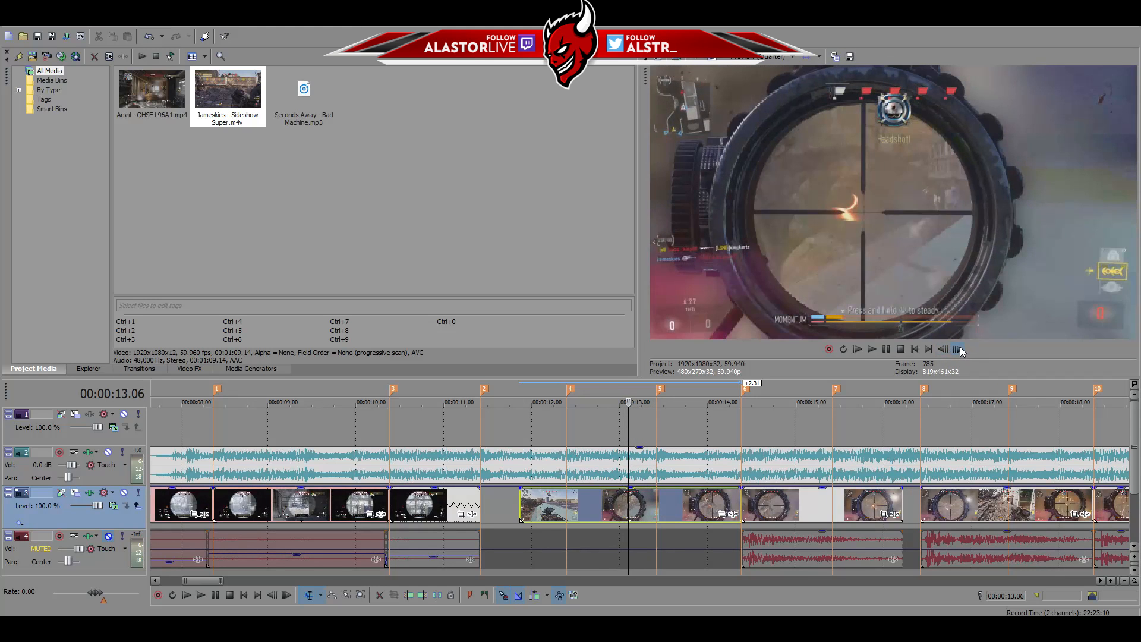
{"action": "key", "text": "s"}
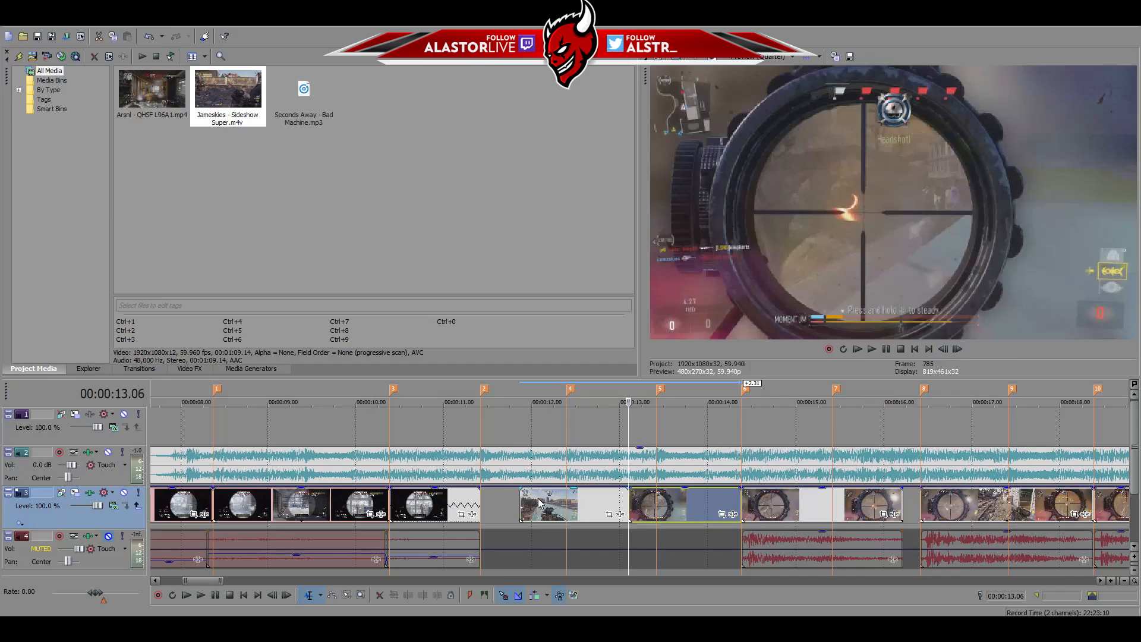
Play the two lead-in pieces from the gap before marker 4
{"action": "left_click", "coordinate": [505, 504]}
{"action": "key", "text": "space"}
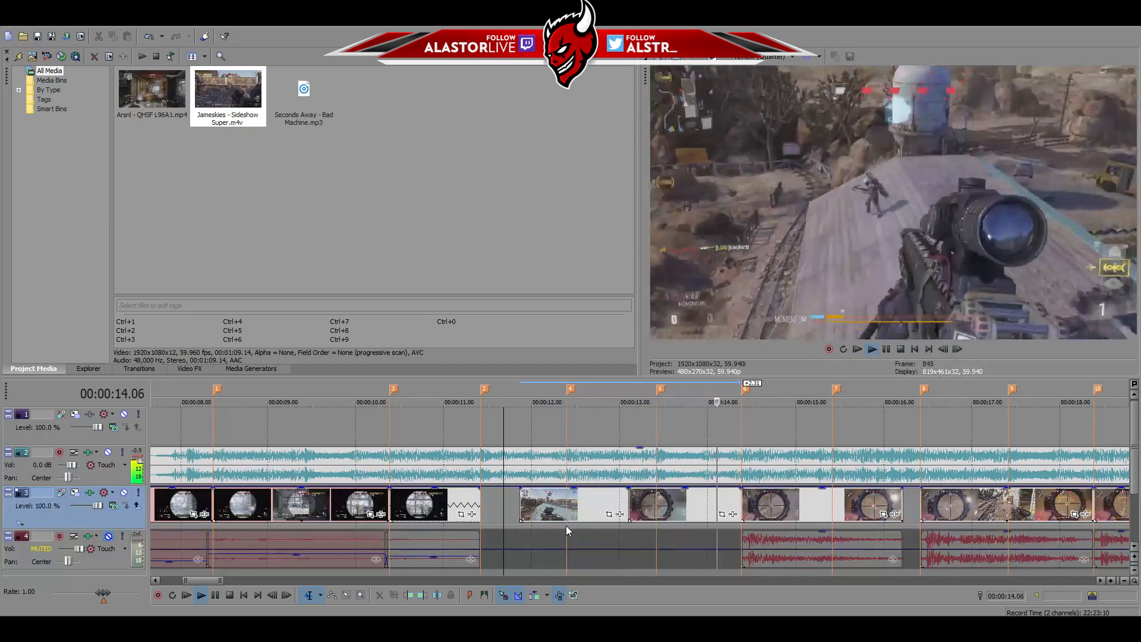
{"action": "key", "text": "space"}
{"action": "key", "text": "space"}
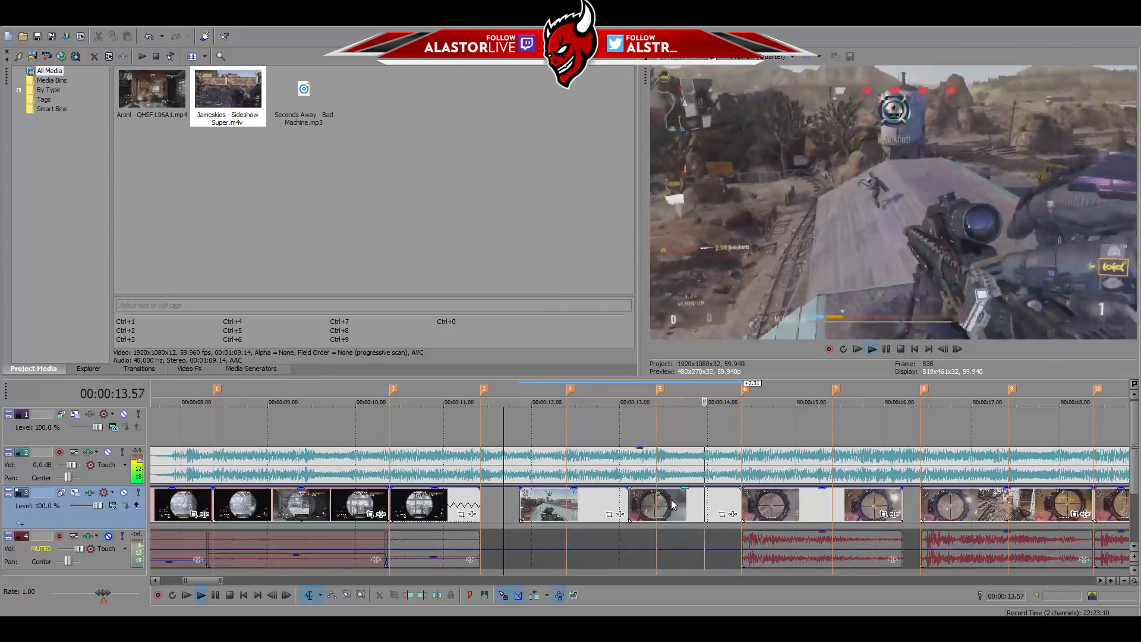
Replay the lead-in pieces into the first sniper shot and cue the playback to their split at 00:00:13.06
{"action": "key", "text": "space"}
{"action": "key", "text": "space"}
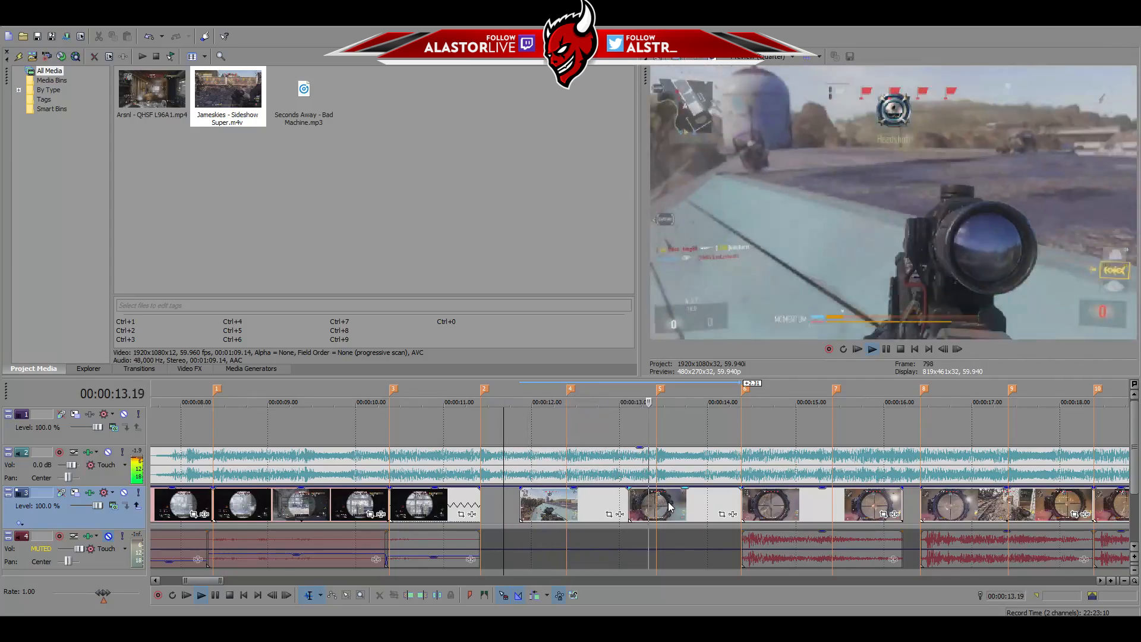
{"action": "key", "text": "space"}
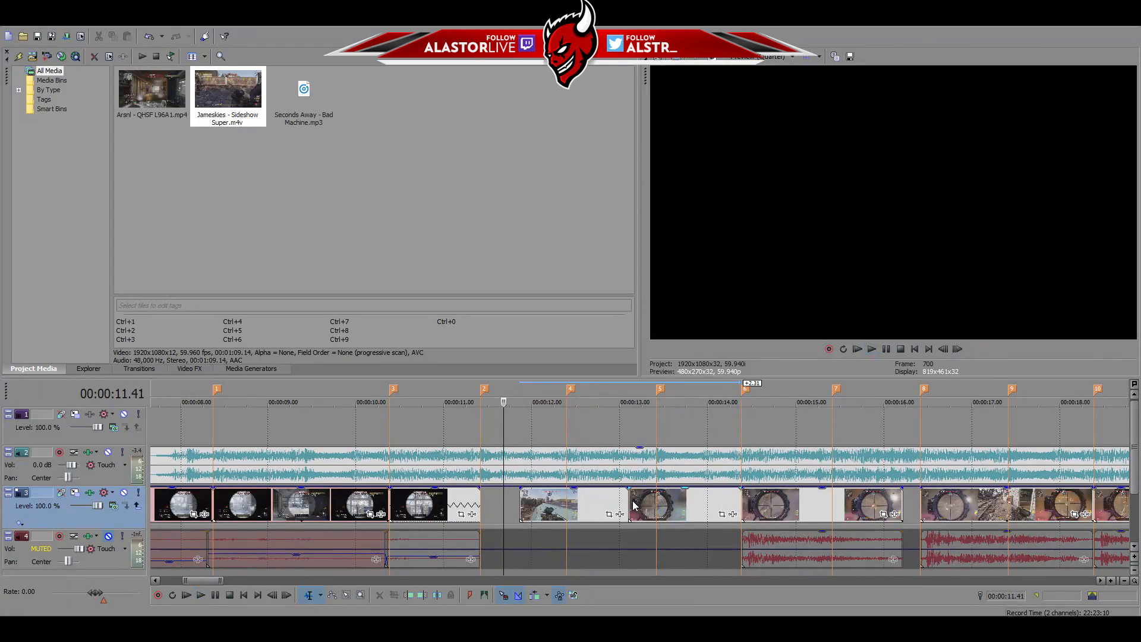
{"action": "left_click", "coordinate": [632, 503]}
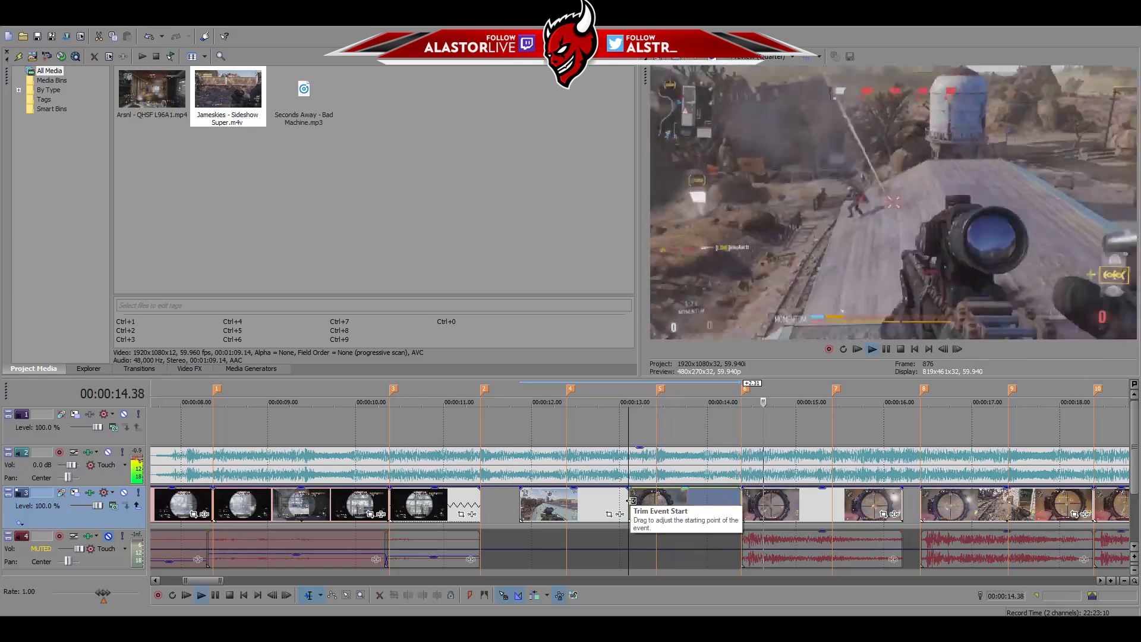
{"action": "key", "text": "space"}
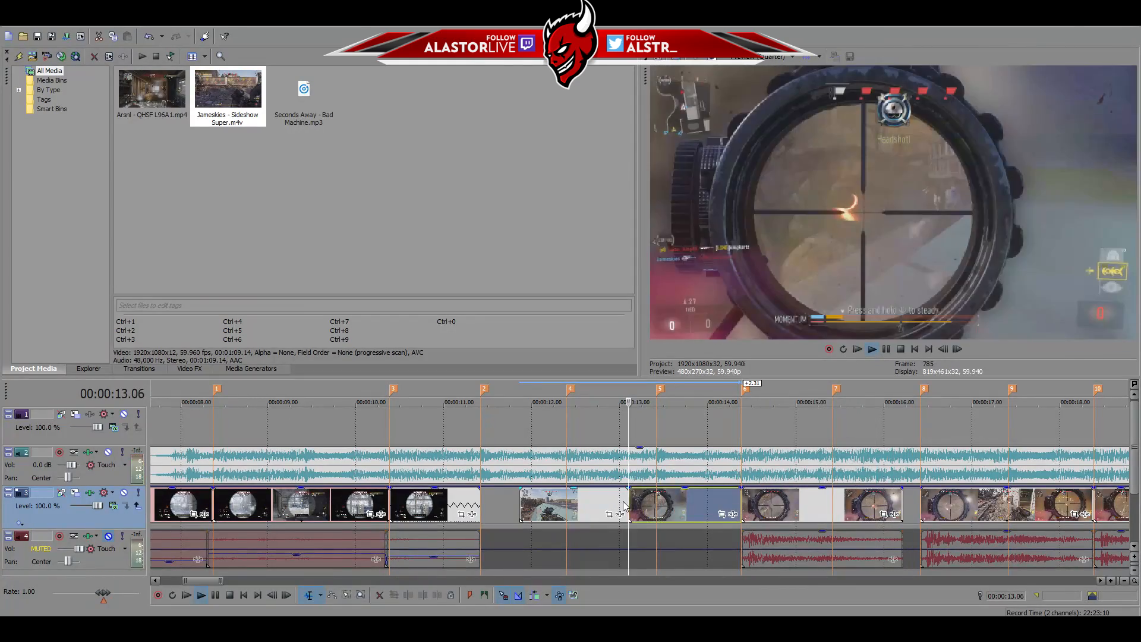
{"action": "key", "text": "space"}
{"action": "key", "text": "space"}
Move the two lead-in pieces back so their split falls on marker 4, and extend the second piece's end to marker 6
{"action": "left_click_drag", "start_coordinate": [591, 506], "coordinate": [559, 515]}
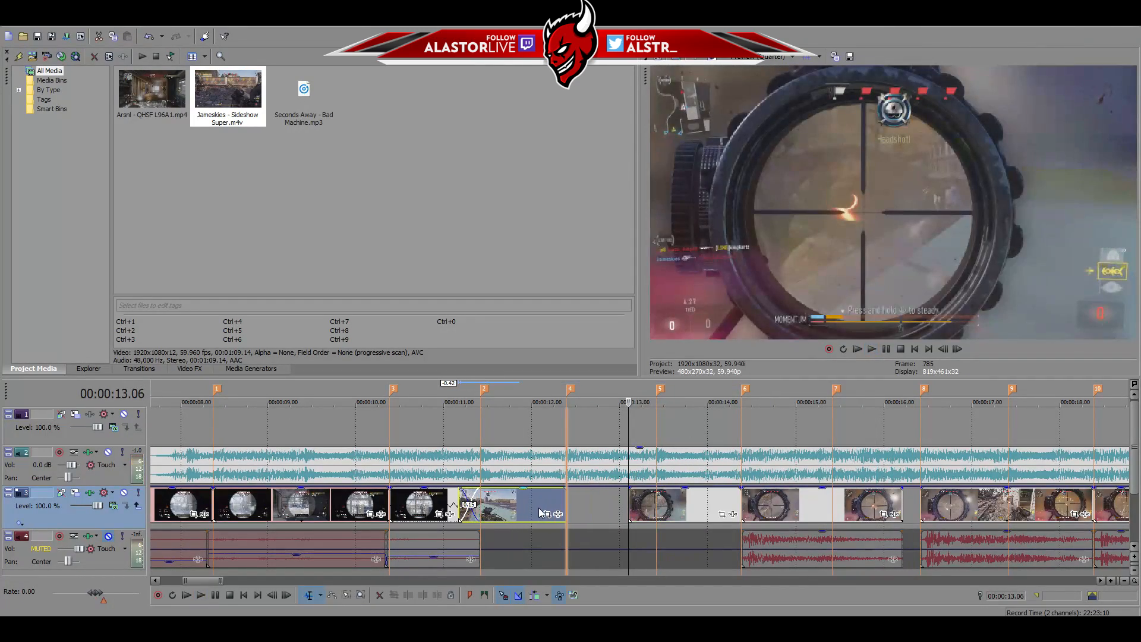
{"action": "mouse_move", "coordinate": [715, 510]}
{"action": "left_mouse_down"}
{"action": "mouse_move", "coordinate": [650, 507]}
{"action": "mouse_move", "coordinate": [731, 500]}
{"action": "left_mouse_up"}
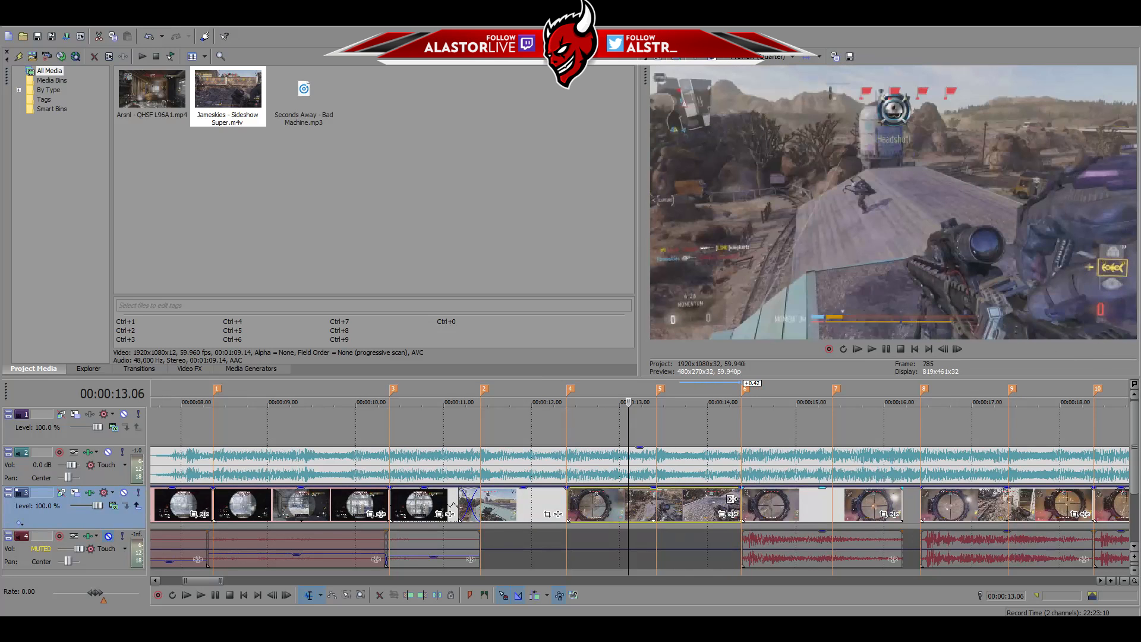
Insert a velocity envelope on the lead-in clip between markers 4 and 6
{"action": "right_click", "coordinate": [715, 506]}
{"action": "mouse_move", "coordinate": [833, 376]}
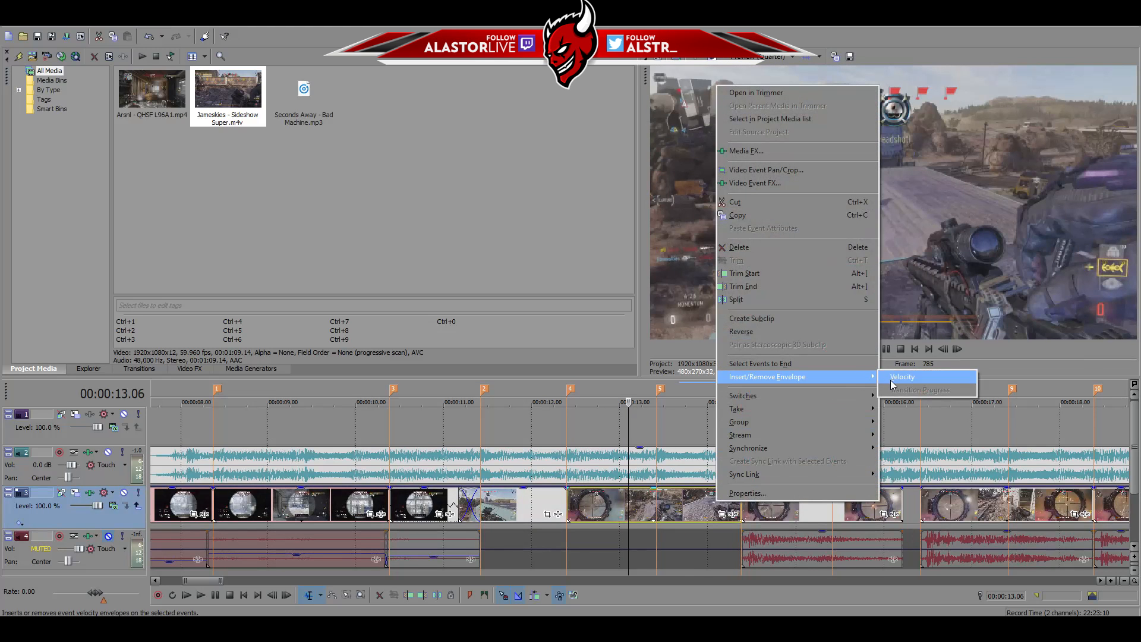
{"action": "left_click", "coordinate": [897, 379]}
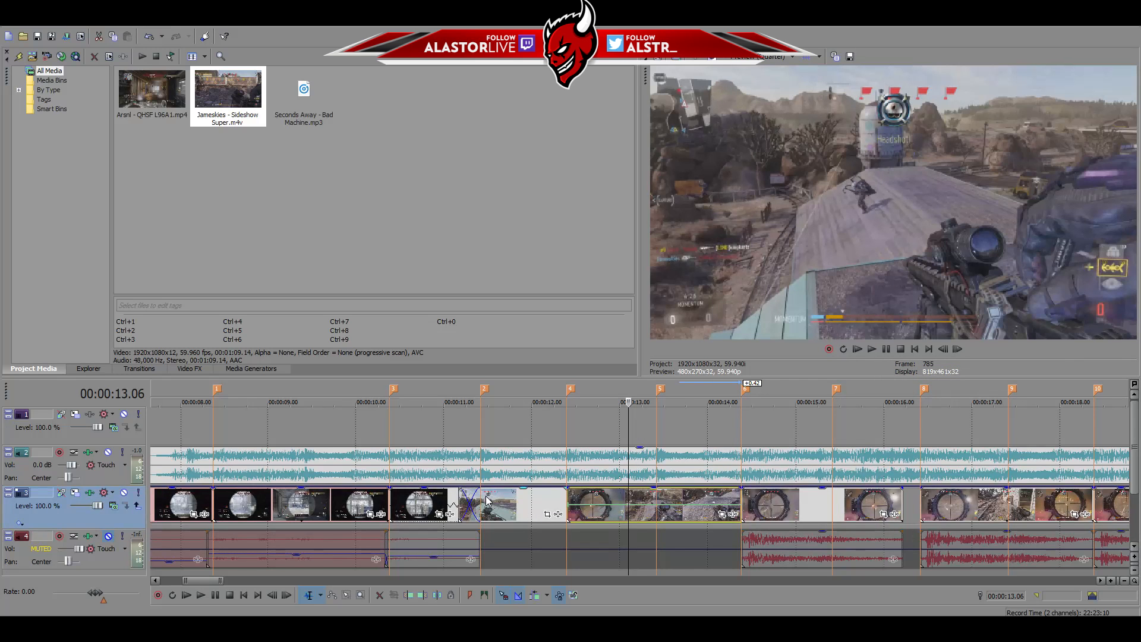
{"action": "left_click", "coordinate": [599, 510]}
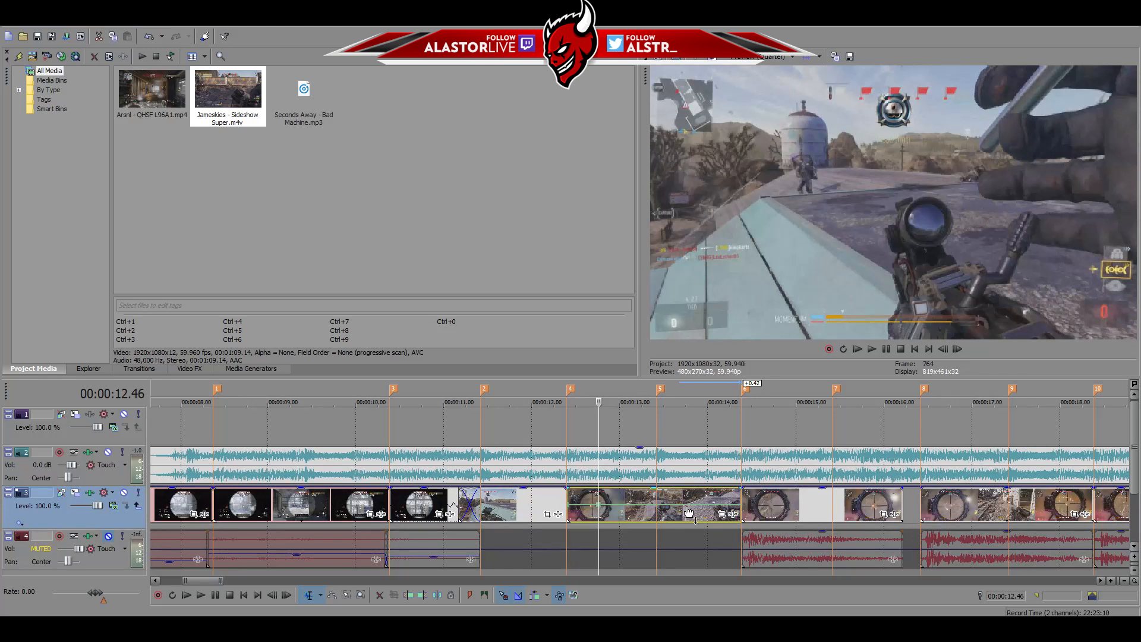
{"action": "left_click", "coordinate": [692, 511]}
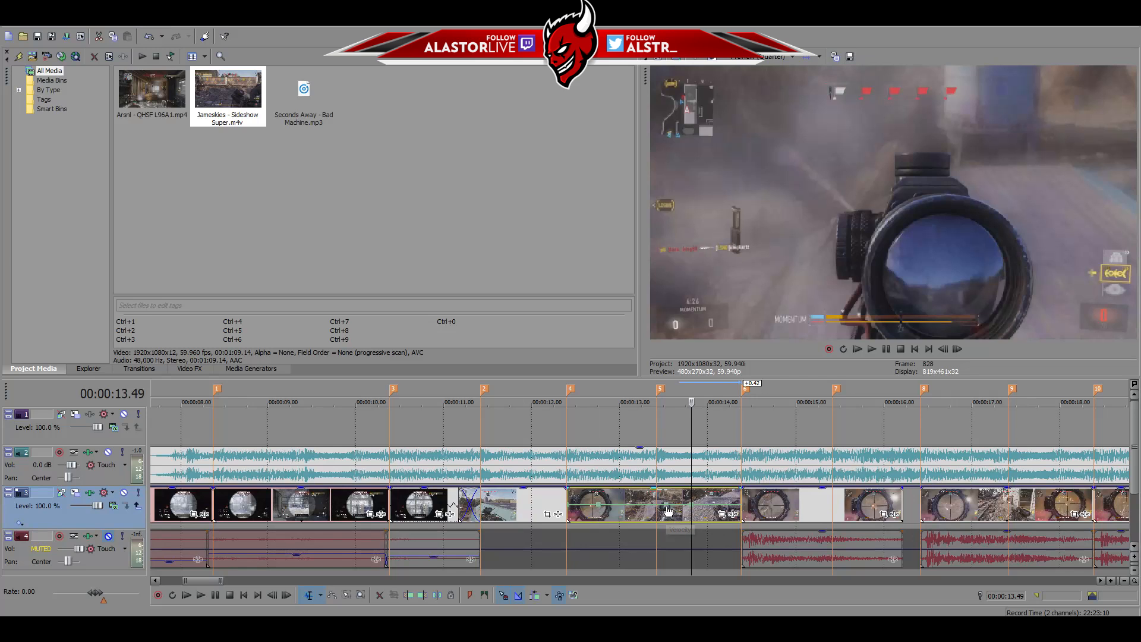
{"action": "left_click", "coordinate": [666, 511]}
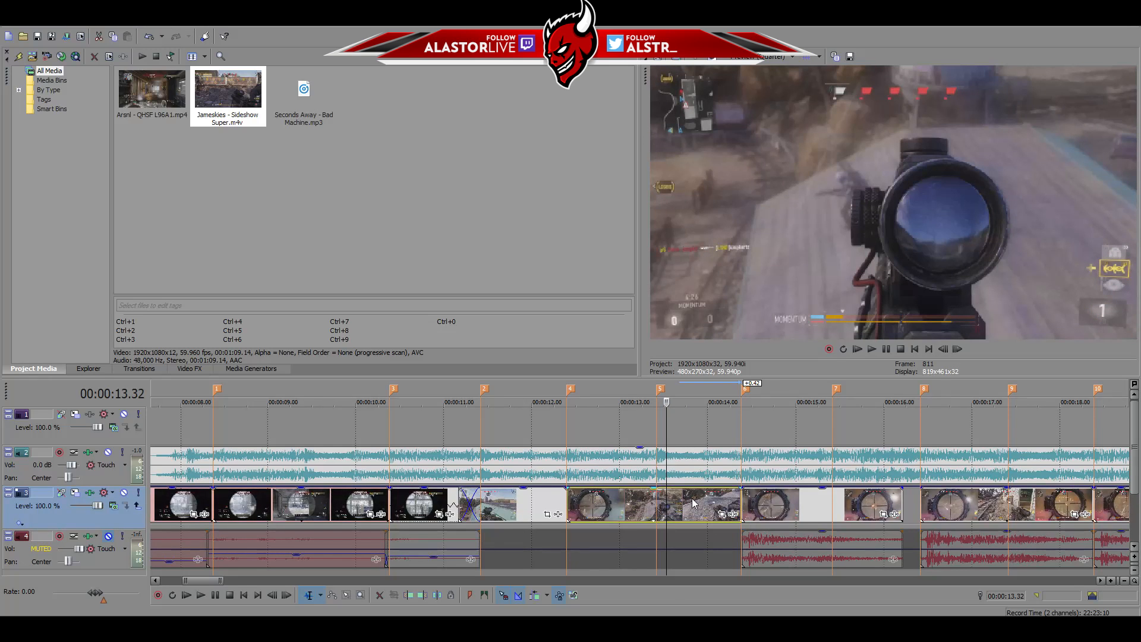
{"action": "right_click", "coordinate": [691, 503]}
{"action": "left_click", "coordinate": [707, 554]}
{"action": "right_click", "coordinate": [684, 507]}
{"action": "mouse_move", "coordinate": [784, 387]}
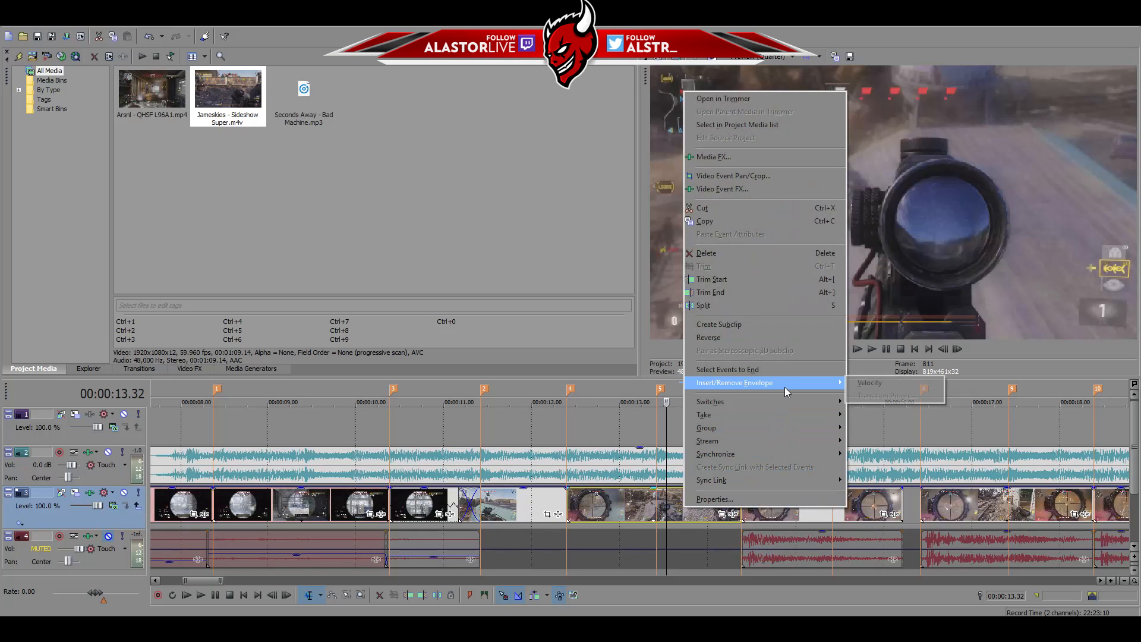
{"action": "left_click", "coordinate": [888, 388]}
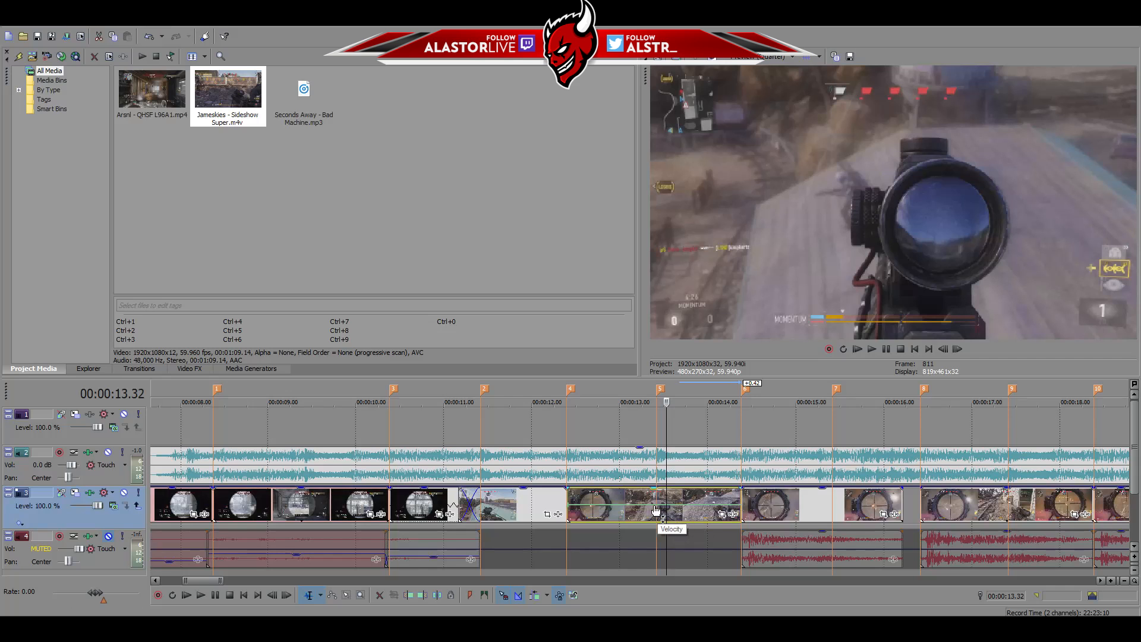
{"action": "mouse_move", "coordinate": [633, 510]}
{"action": "left_mouse_down"}
{"action": "mouse_move", "coordinate": [626, 504]}
{"action": "mouse_move", "coordinate": [628, 518]}
{"action": "left_mouse_up"}
{"action": "left_click", "coordinate": [677, 519]}
{"action": "left_click_drag", "start_coordinate": [697, 519], "coordinate": [699, 495]}
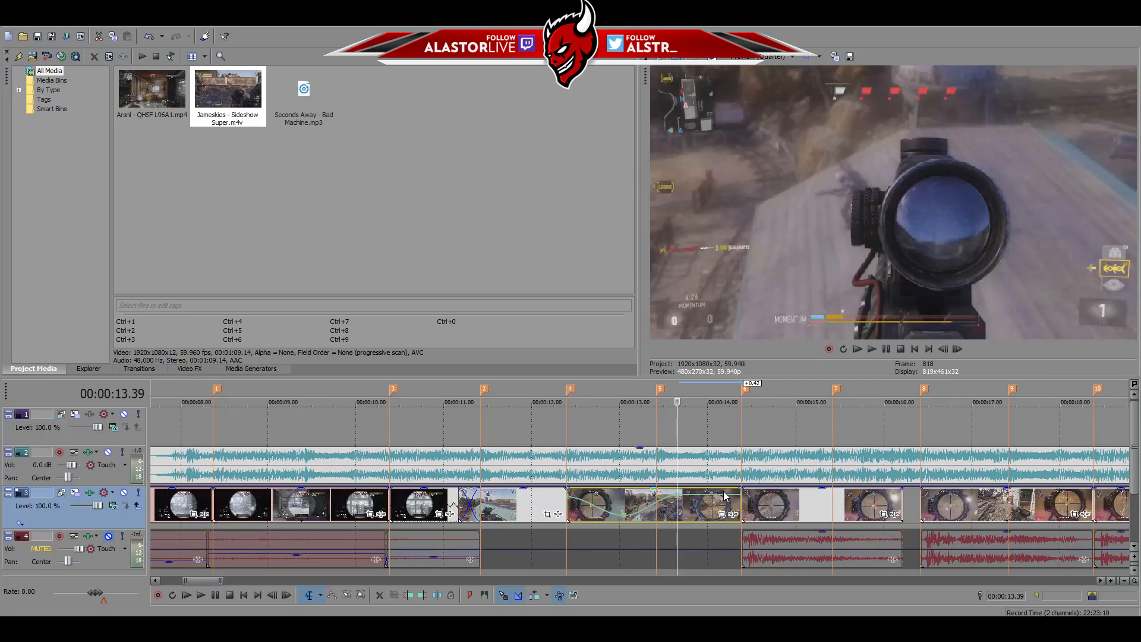
{"action": "key", "text": "ctrl+z"}
{"action": "key", "text": "ctrl+z"}
{"action": "key", "text": "ctrl+z"}
{"action": "key", "text": "ctrl+z"}
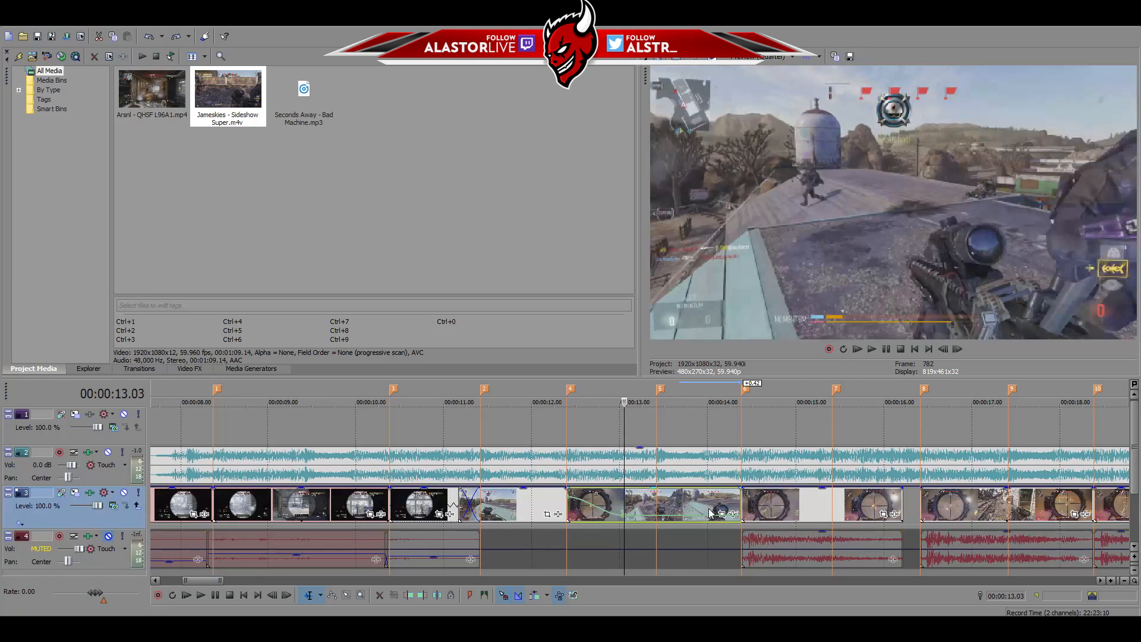
{"action": "key", "text": "ctrl+z"}
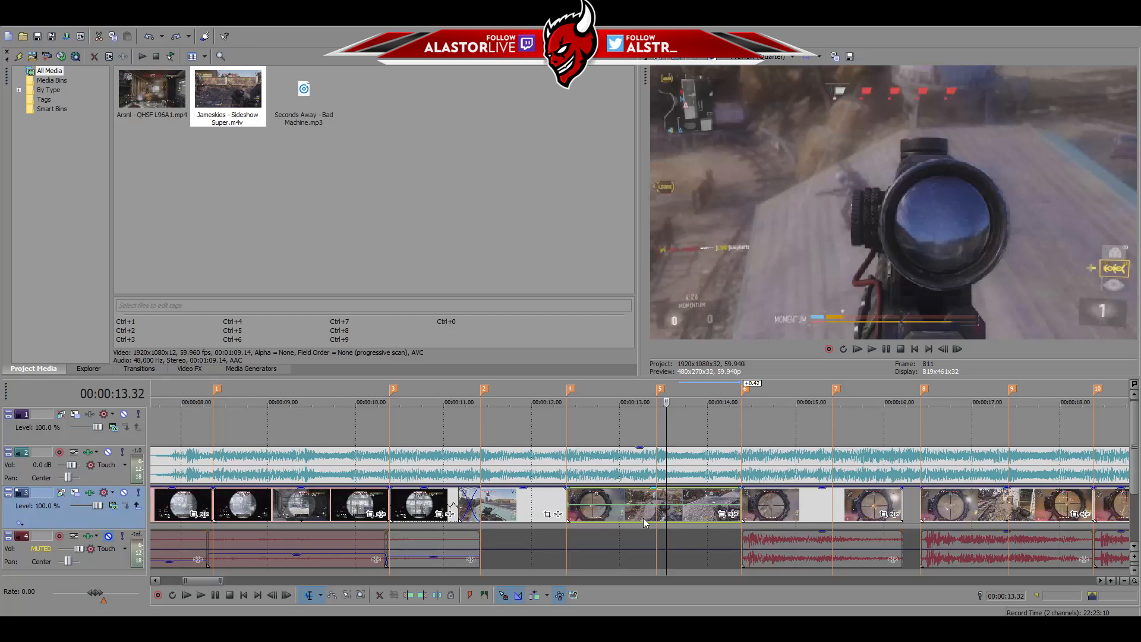
Add velocity envelope points at about 00:00:12.43, around marker 5 and shortly after marker 5 on the lead-in clip
{"action": "double_click", "coordinate": [595, 505]}
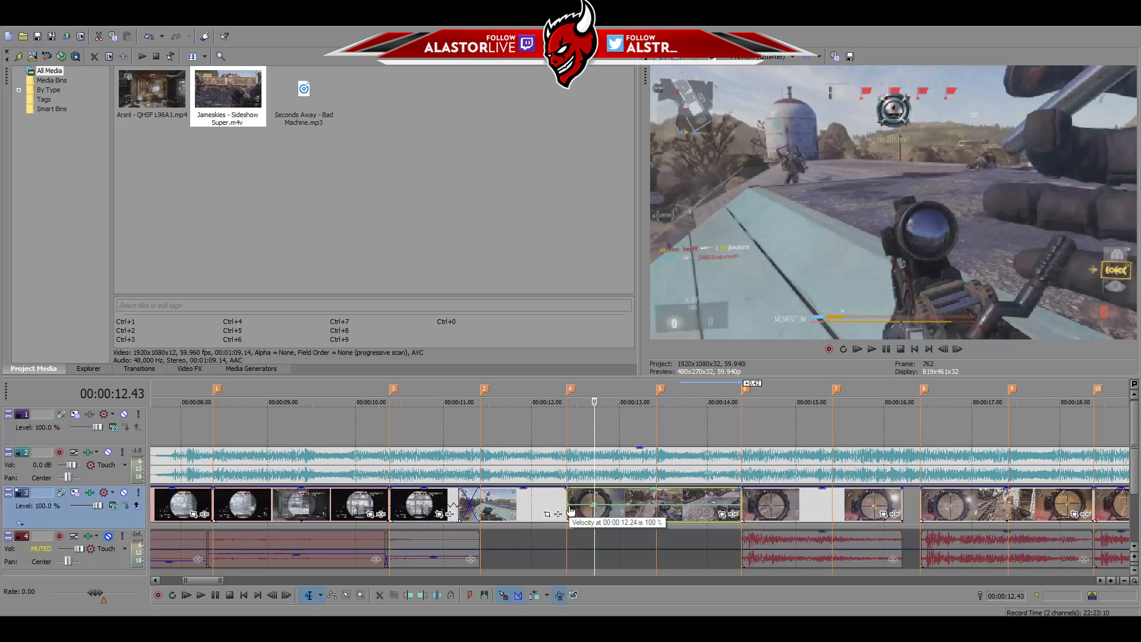
{"action": "left_click", "coordinate": [682, 511]}
{"action": "left_click", "coordinate": [664, 513]}
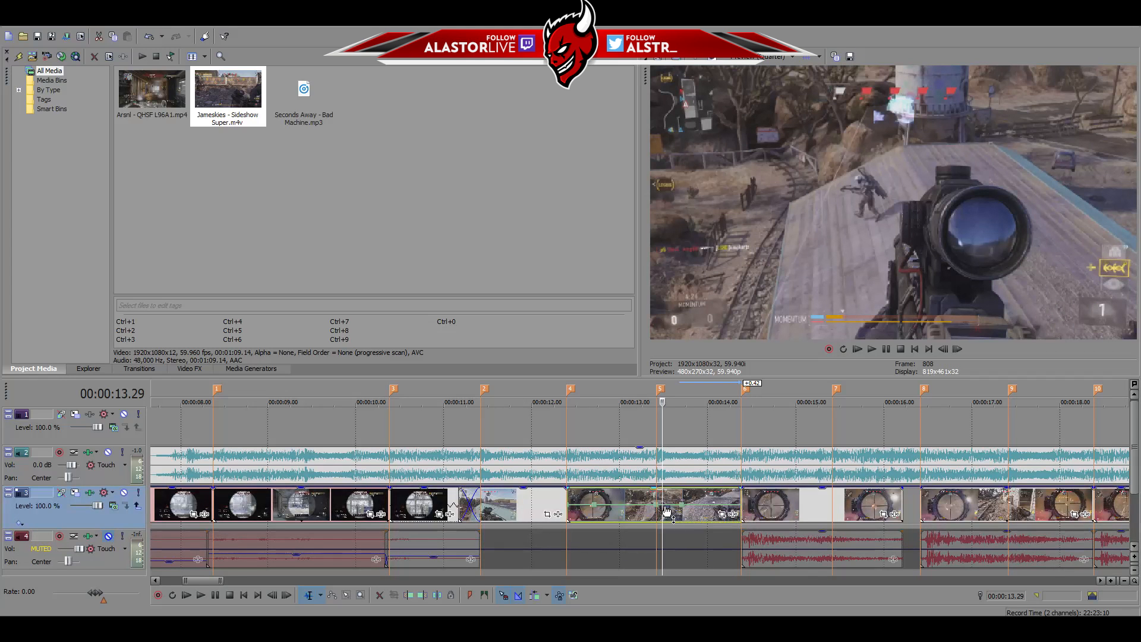
{"action": "left_click", "coordinate": [666, 511]}
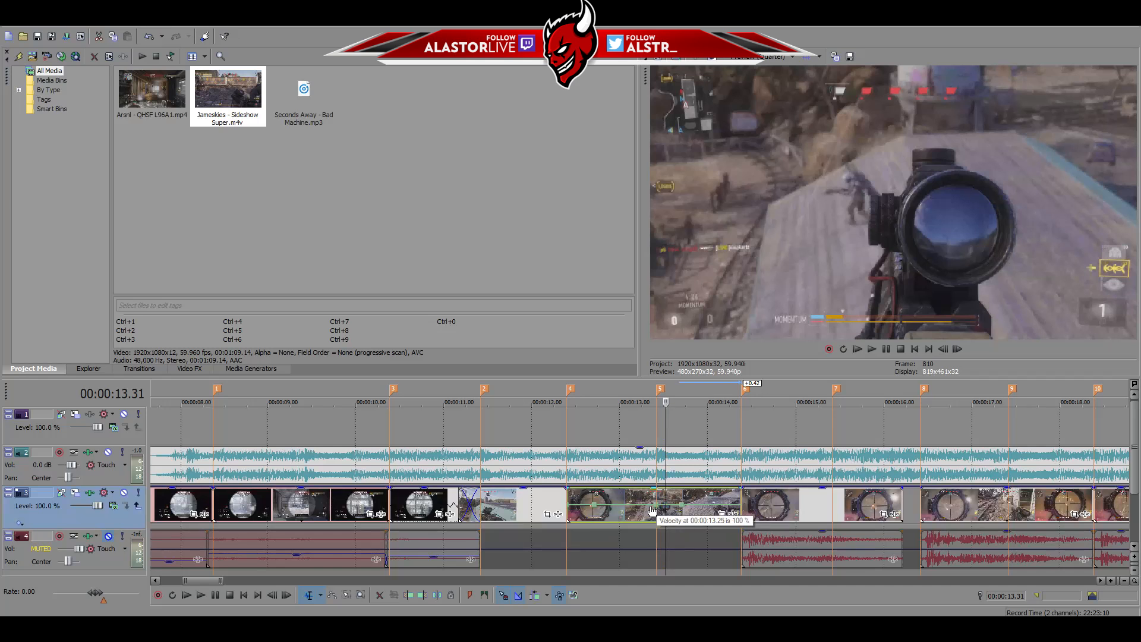
Raise the velocity at marker 5 and at the clip's start, and change the fade curve of the segment following each point
{"action": "left_click_drag", "start_coordinate": [652, 511], "coordinate": [645, 500]}
{"action": "right_click", "coordinate": [669, 494]}
{"action": "left_click", "coordinate": [687, 415]}
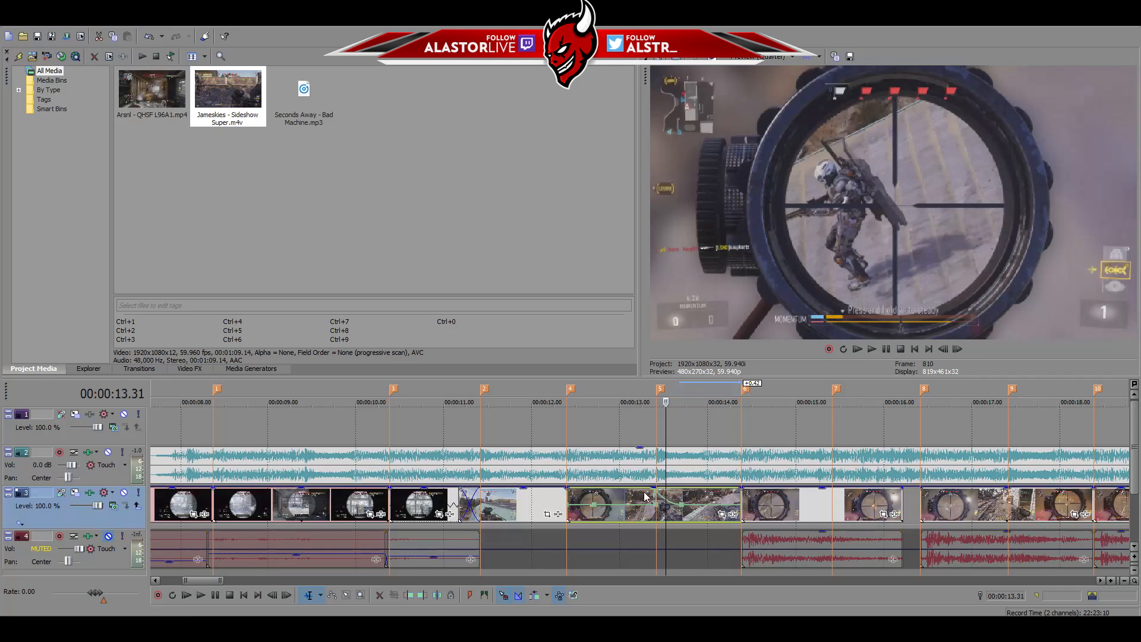
{"action": "left_click_drag", "start_coordinate": [657, 497], "coordinate": [654, 496]}
{"action": "left_click_drag", "start_coordinate": [575, 508], "coordinate": [566, 497]}
{"action": "right_click", "coordinate": [578, 498]}
{"action": "left_click", "coordinate": [609, 395]}
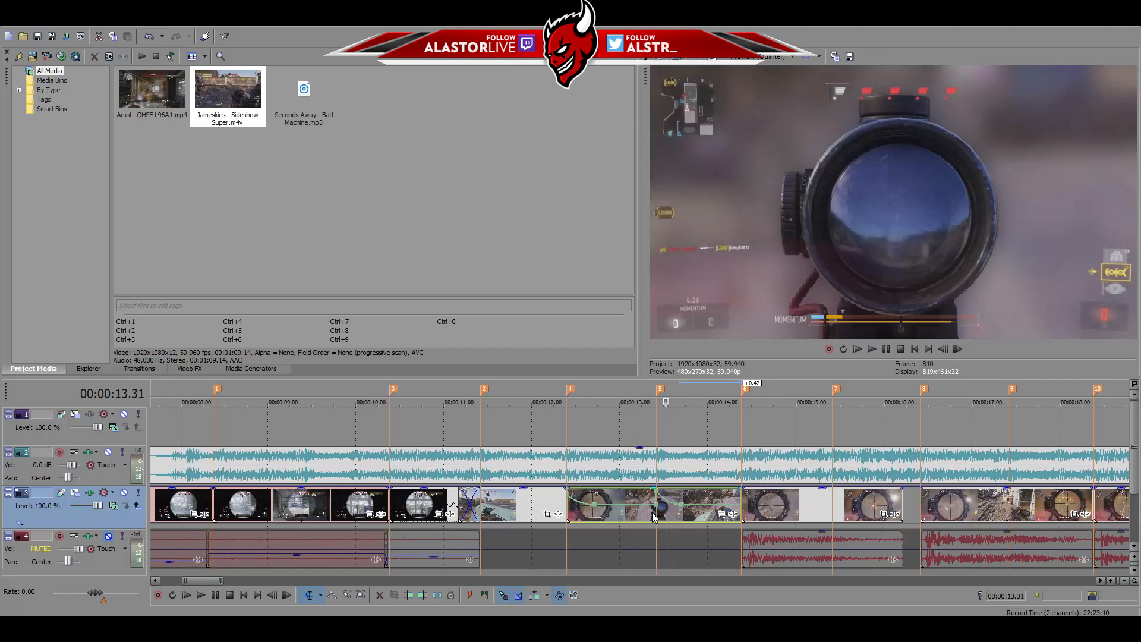
Lower the velocity dip between markers 4 and 5 to 38 % while previewing the frame at marker 5
{"action": "left_click", "coordinate": [660, 436]}
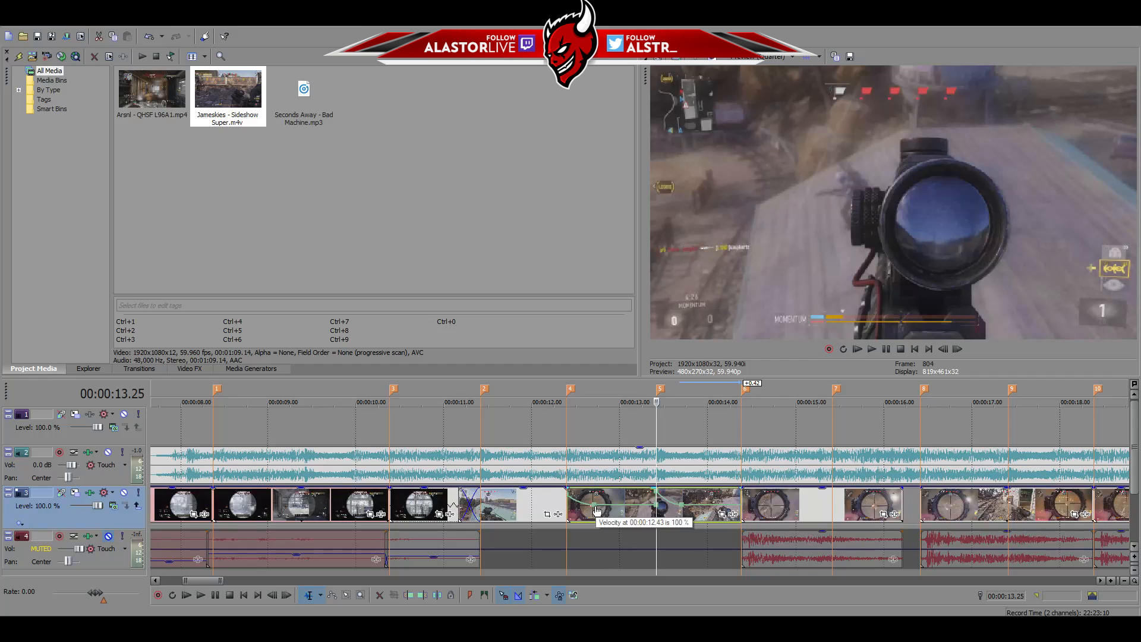
{"action": "mouse_move", "coordinate": [631, 509]}
{"action": "left_mouse_down"}
{"action": "mouse_move", "coordinate": [611, 516]}
{"action": "mouse_move", "coordinate": [629, 512]}
{"action": "left_mouse_up"}
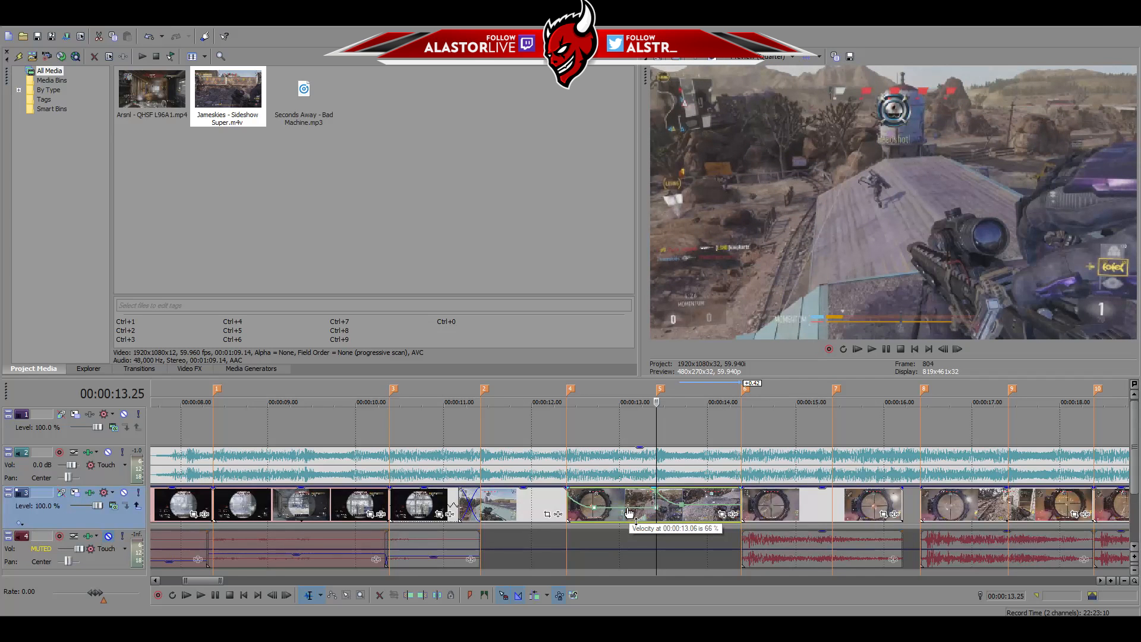
{"action": "left_click_drag", "start_coordinate": [628, 513], "coordinate": [626, 514]}
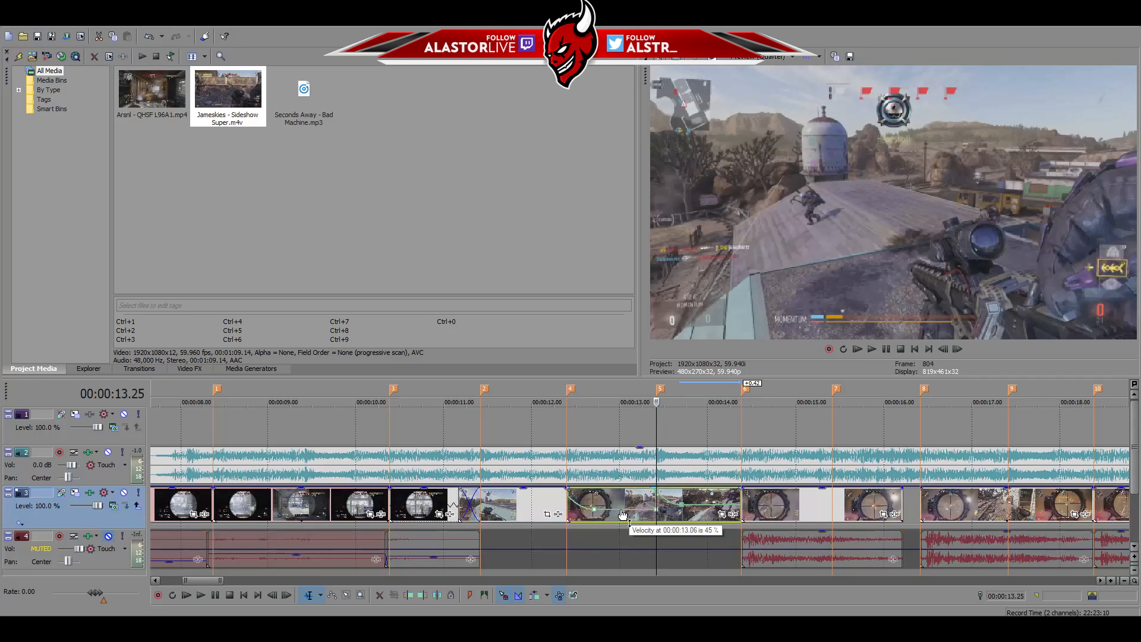
{"action": "left_click_drag", "start_coordinate": [622, 515], "coordinate": [620, 516]}
{"action": "left_click_drag", "start_coordinate": [618, 516], "coordinate": [620, 515]}
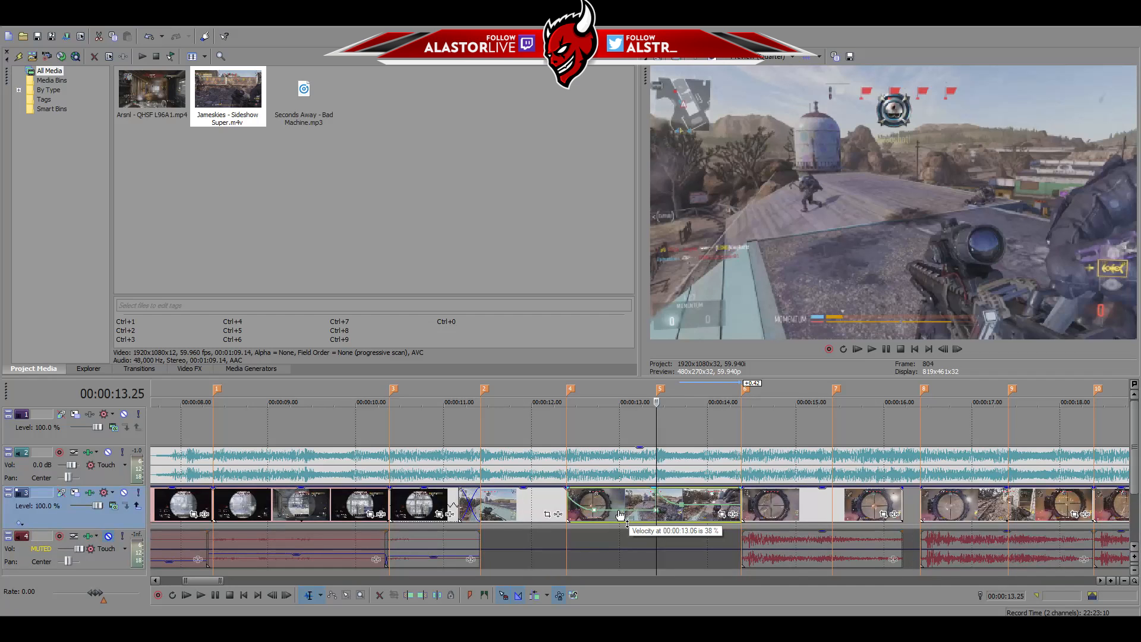
Step through the frames around markers 5 and 6 to compare the lead-in's end with the start of the first sniper shot
{"action": "left_click", "coordinate": [944, 349]}
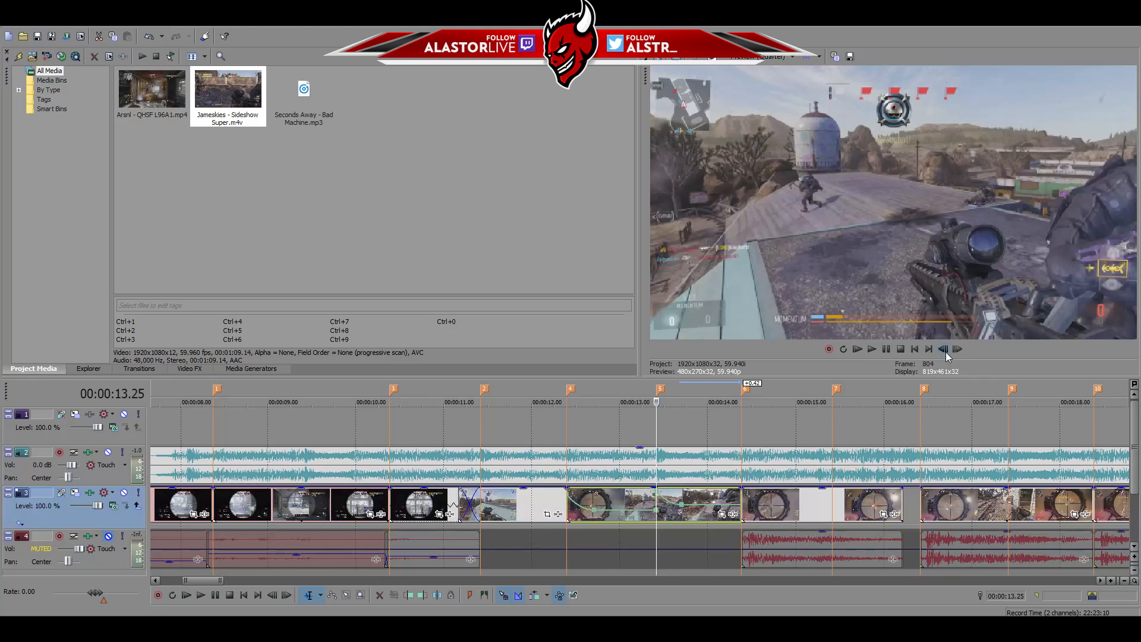
{"action": "left_click", "coordinate": [956, 350]}
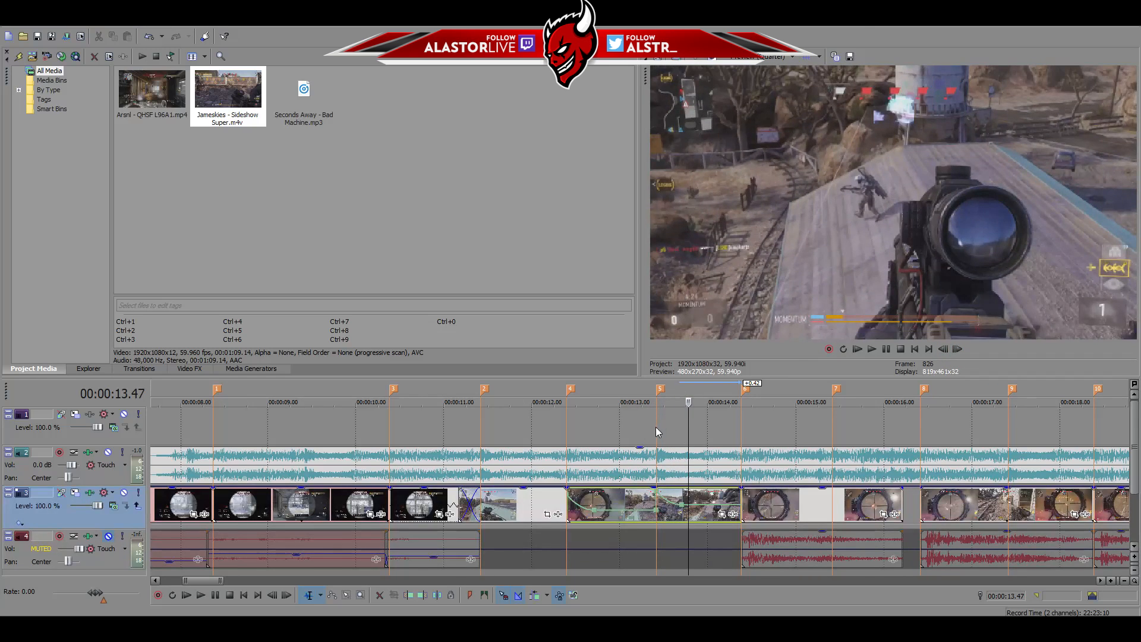
{"action": "left_click", "coordinate": [658, 432]}
{"action": "left_click", "coordinate": [948, 349]}
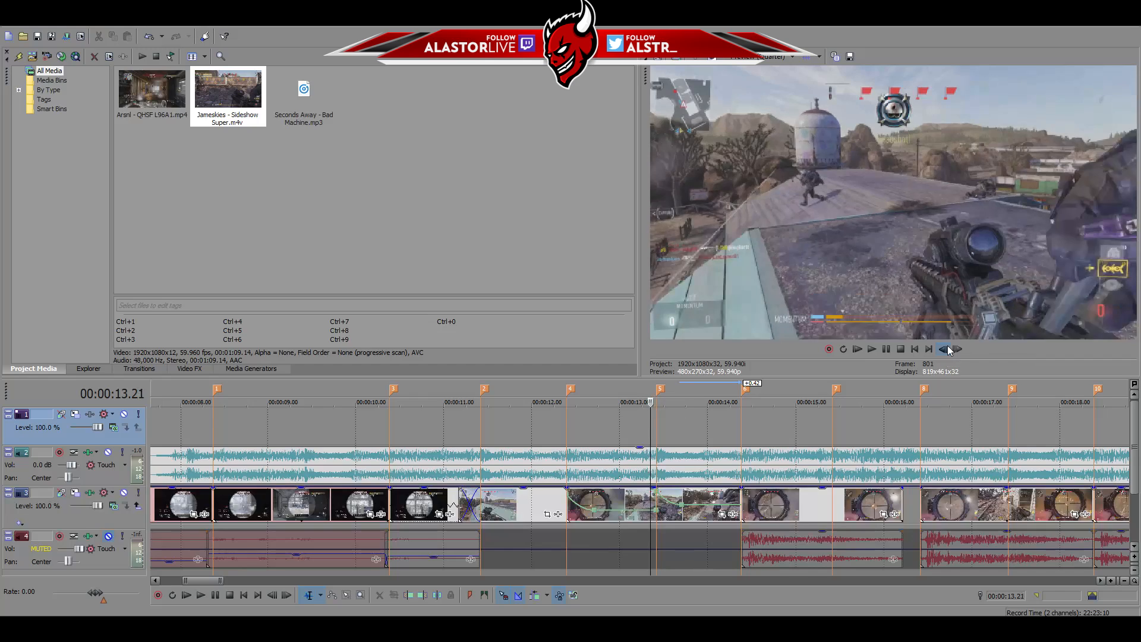
{"action": "left_click", "coordinate": [958, 350]}
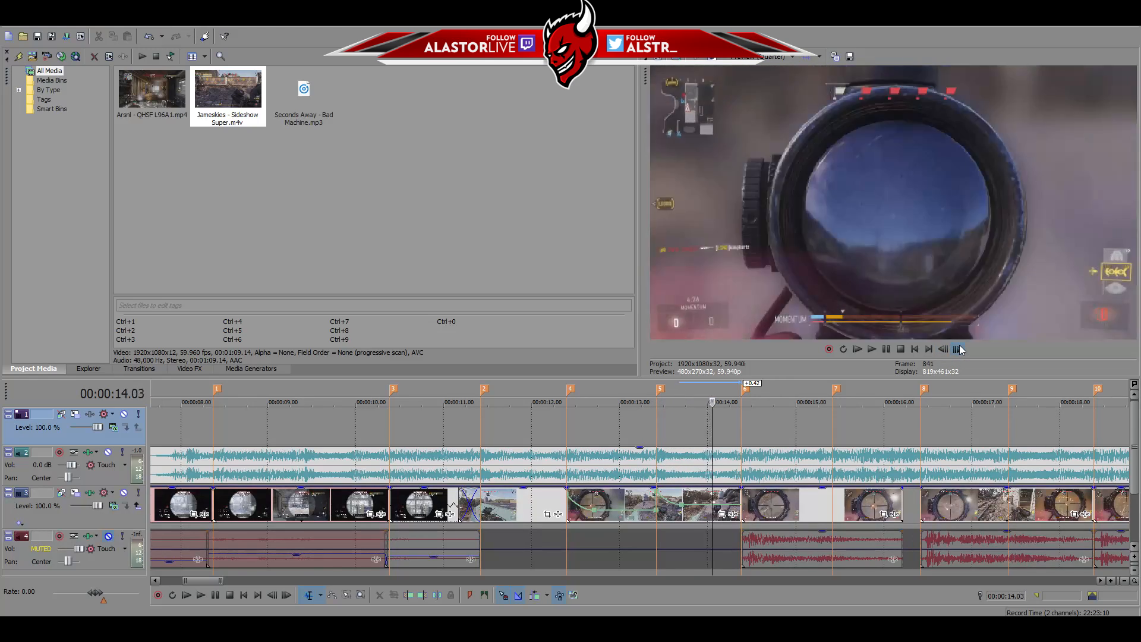
{"action": "left_click", "coordinate": [741, 425]}
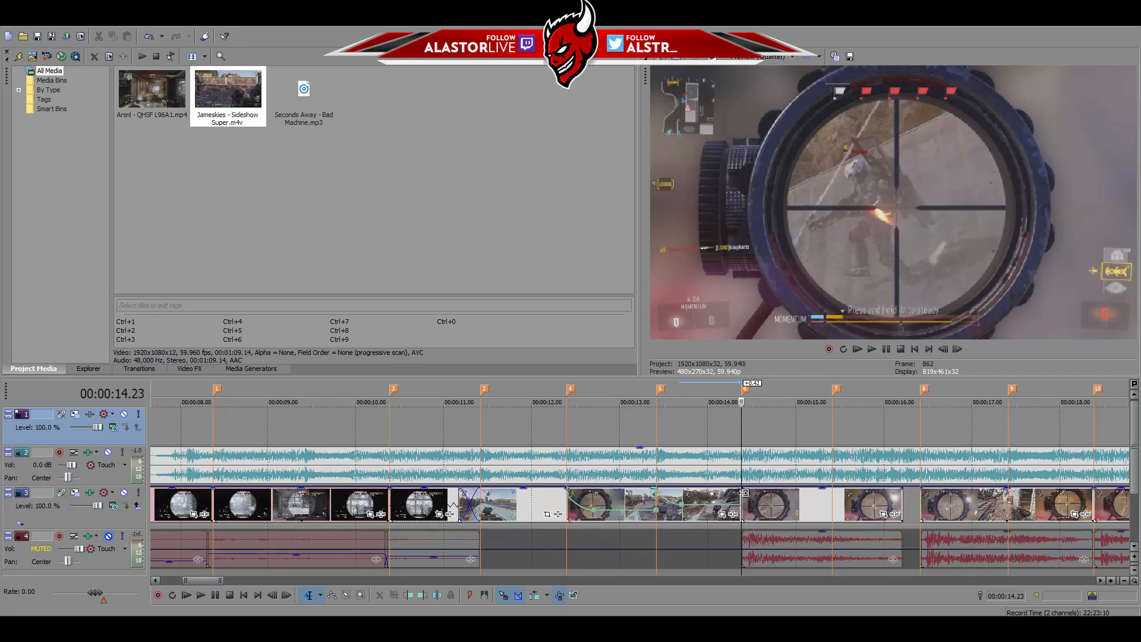
{"action": "left_click", "coordinate": [746, 496]}
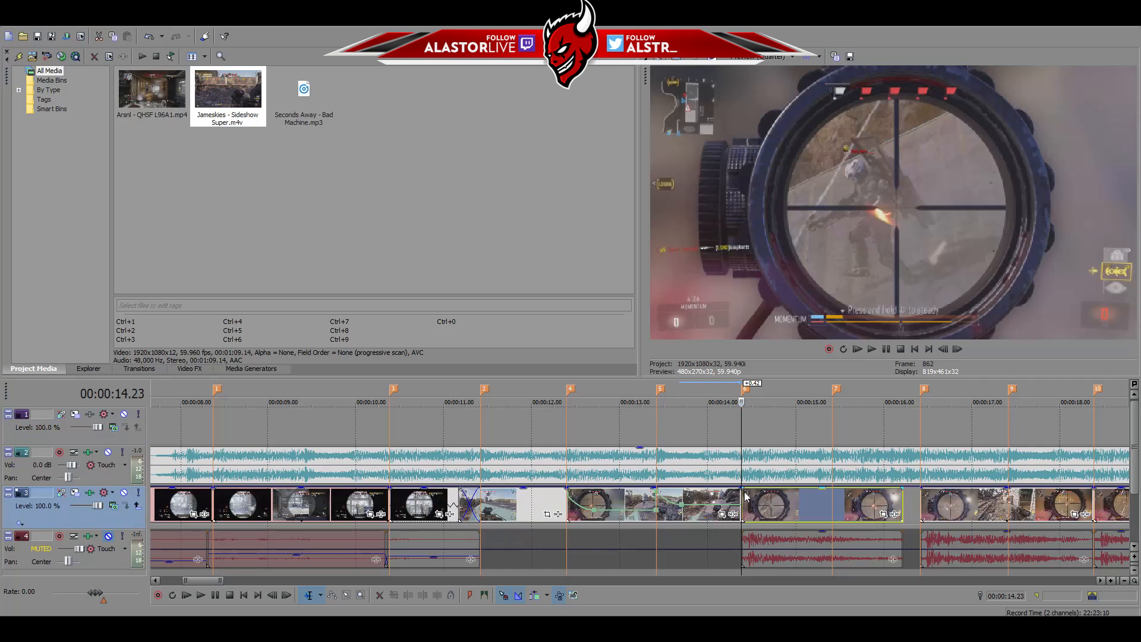
{"action": "left_click", "coordinate": [944, 350]}
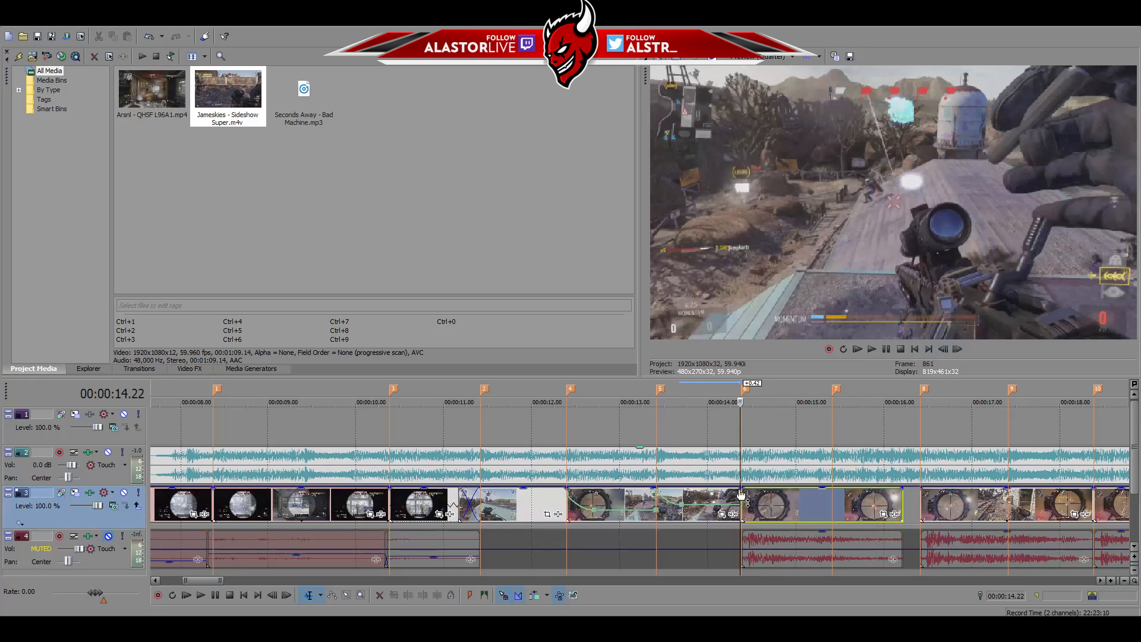
Lower the lead-in clip's velocity between markers 5 and 6 until its last frame shows the scoped target, and preview the frames before it
{"action": "left_click_drag", "start_coordinate": [709, 507], "coordinate": [694, 512]}
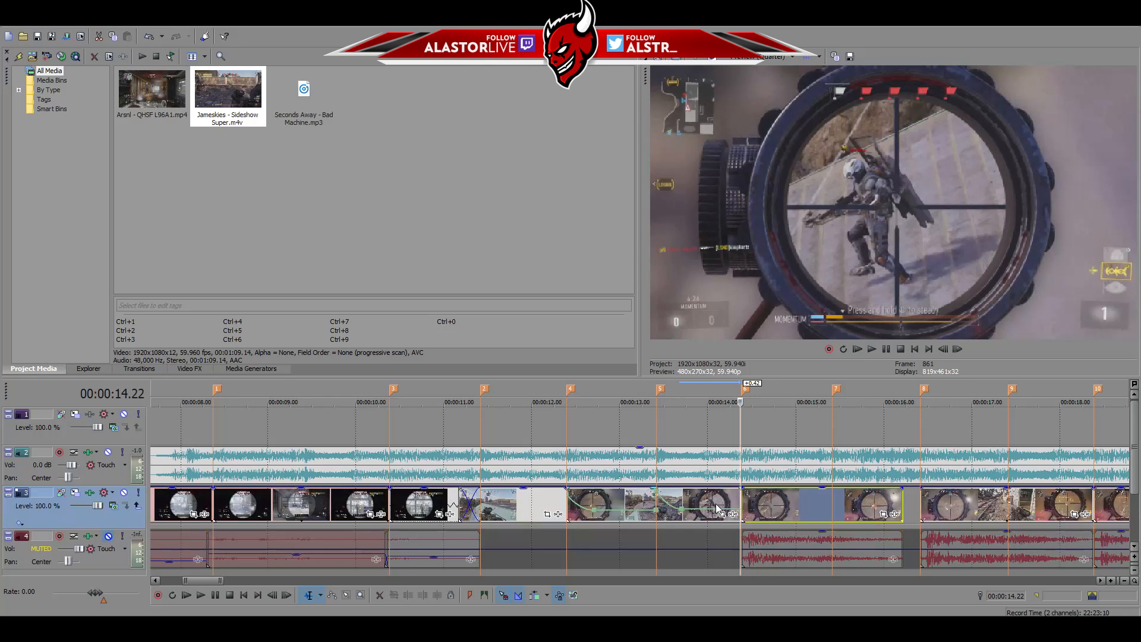
{"action": "left_click", "coordinate": [715, 511]}
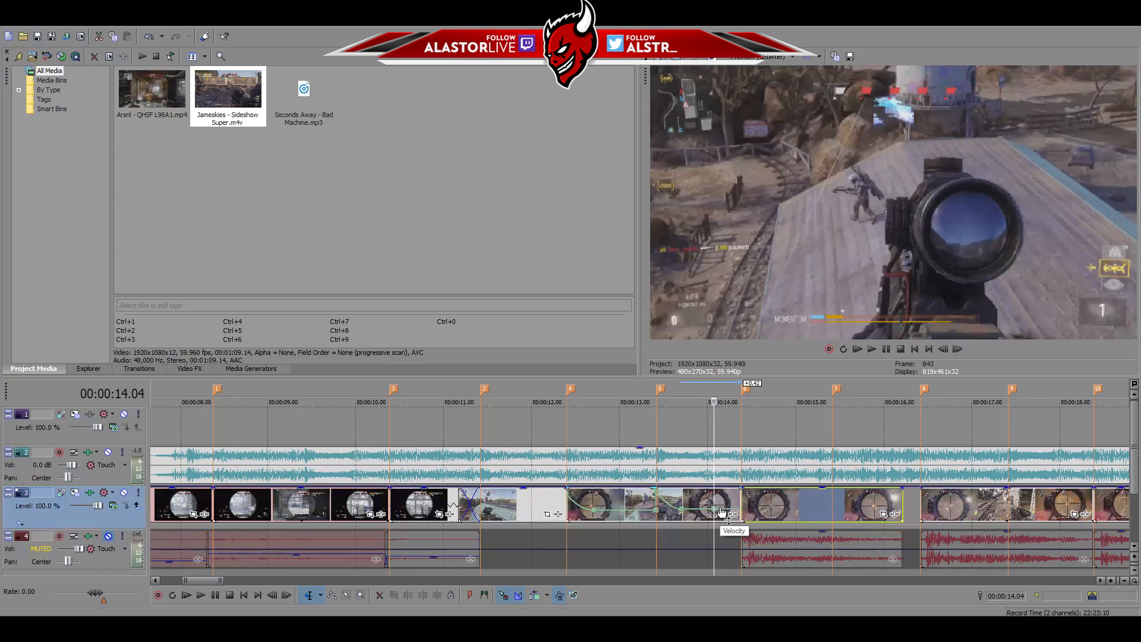
{"action": "left_click", "coordinate": [724, 512]}
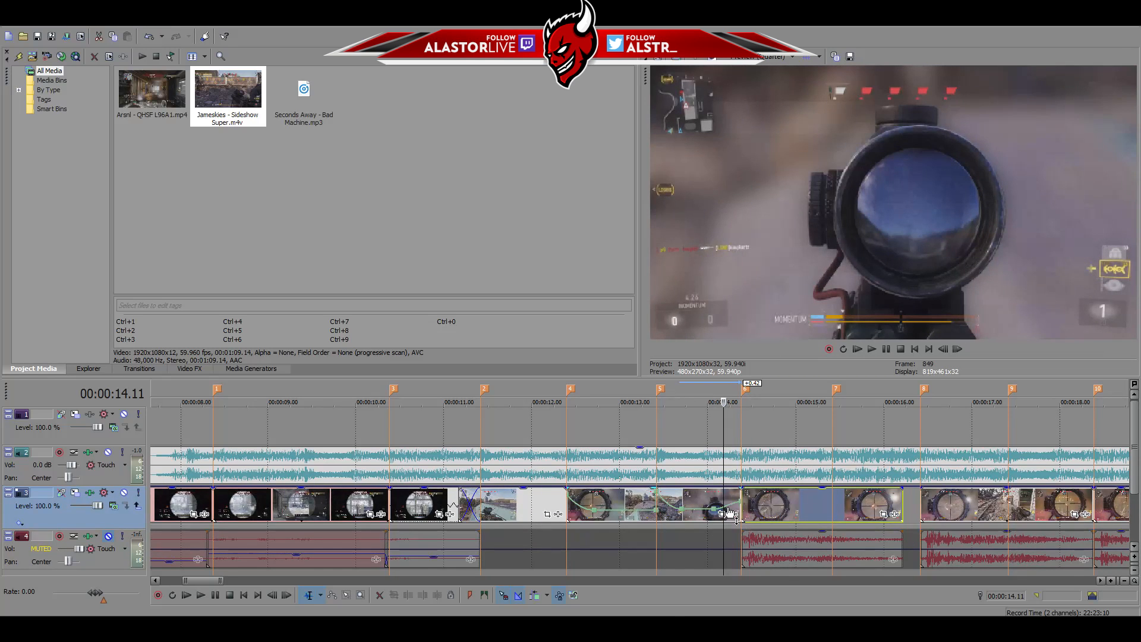
Change the fade curve of the velocity segments between markers 5 and 6 and check the frame at marker 6
{"action": "right_click", "coordinate": [728, 510]}
{"action": "left_click", "coordinate": [774, 416]}
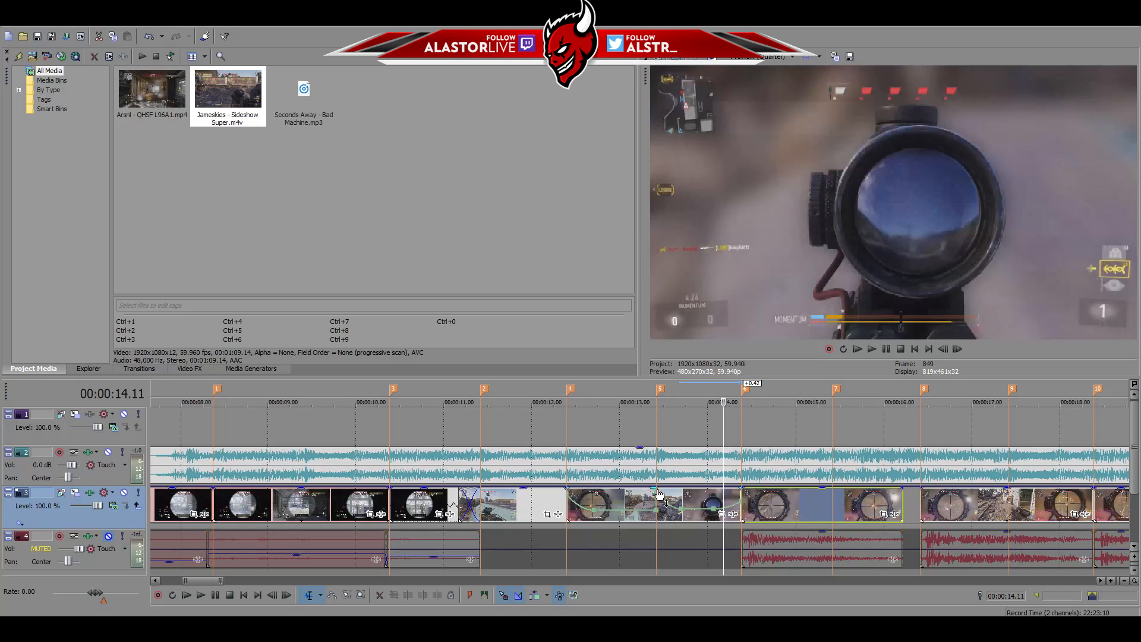
{"action": "right_click", "coordinate": [697, 509]}
{"action": "left_click", "coordinate": [732, 511]}
{"action": "left_click", "coordinate": [740, 510]}
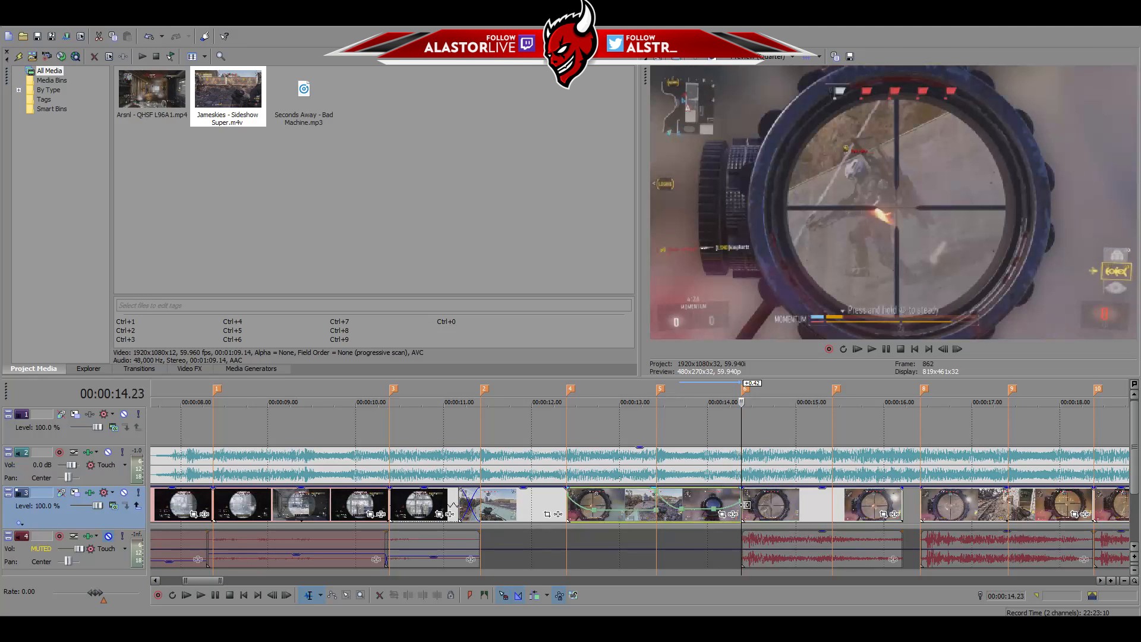
Fine-tune the velocity dip between markers 5 and 6 until the lead-in's last frame at 00:00:14.22 shows the scoped target just before the shot
{"action": "left_click", "coordinate": [944, 350]}
{"action": "scroll", "coordinate": [832, 504], "scroll_direction": "up", "scroll_amount": 8}
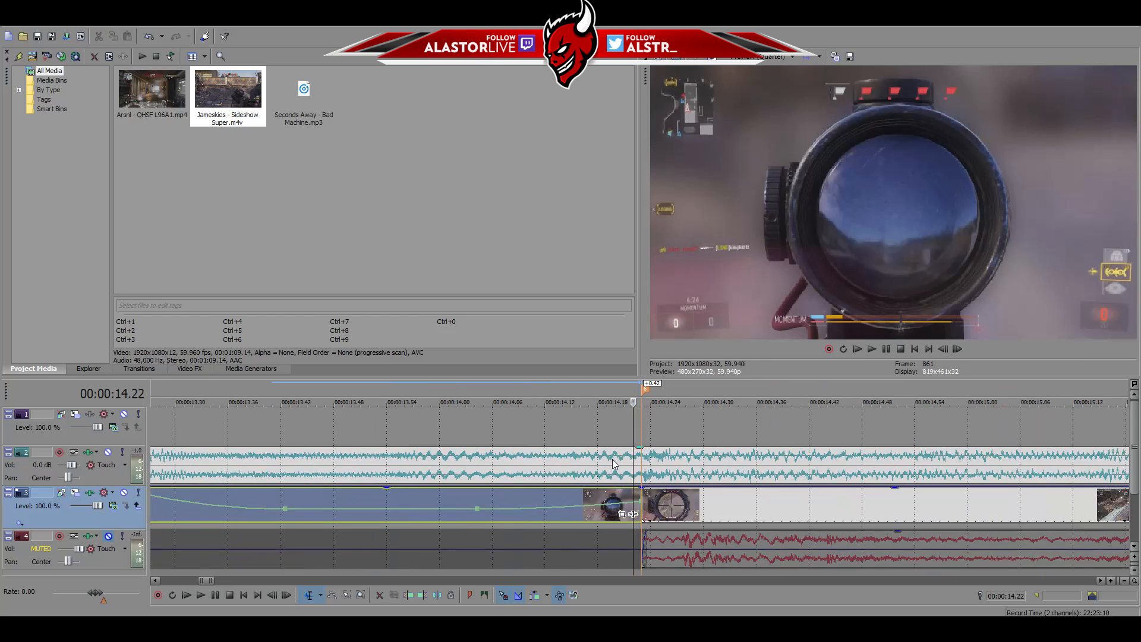
{"action": "scroll", "coordinate": [639, 506], "scroll_direction": "up", "scroll_amount": 2}
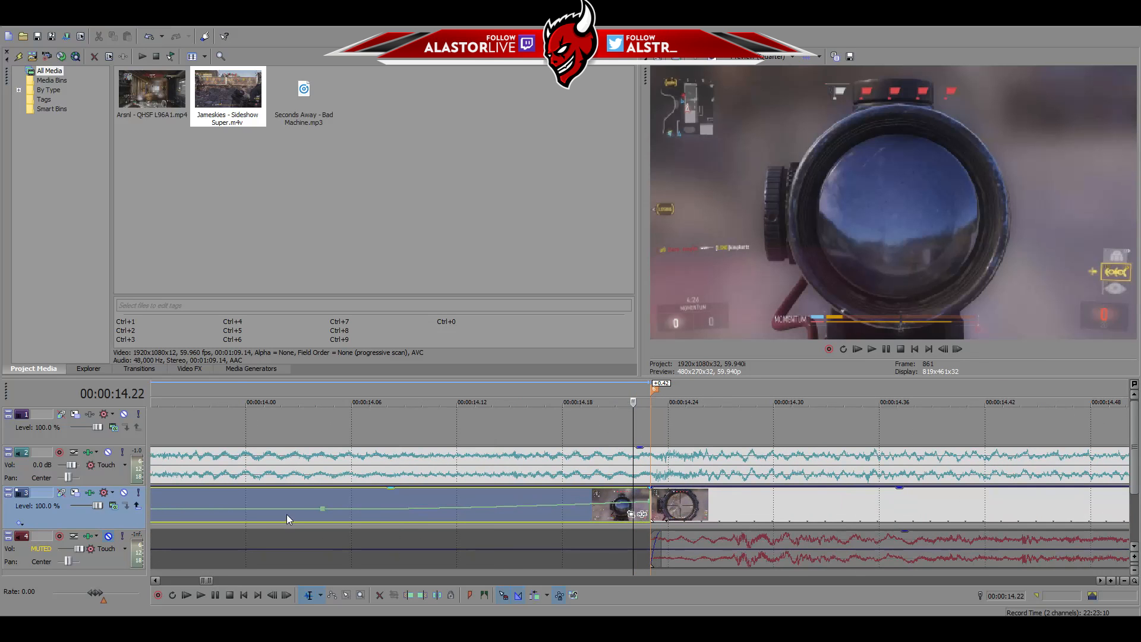
{"action": "mouse_move", "coordinate": [323, 516]}
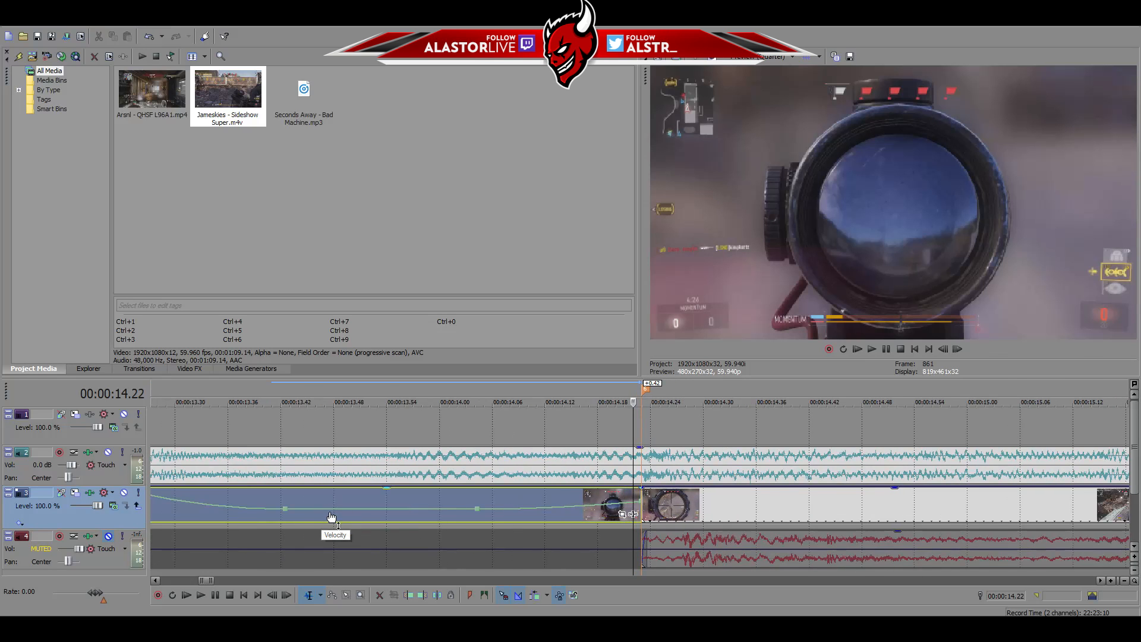
{"action": "scroll", "coordinate": [498, 521], "scroll_direction": "down", "scroll_amount": 3}
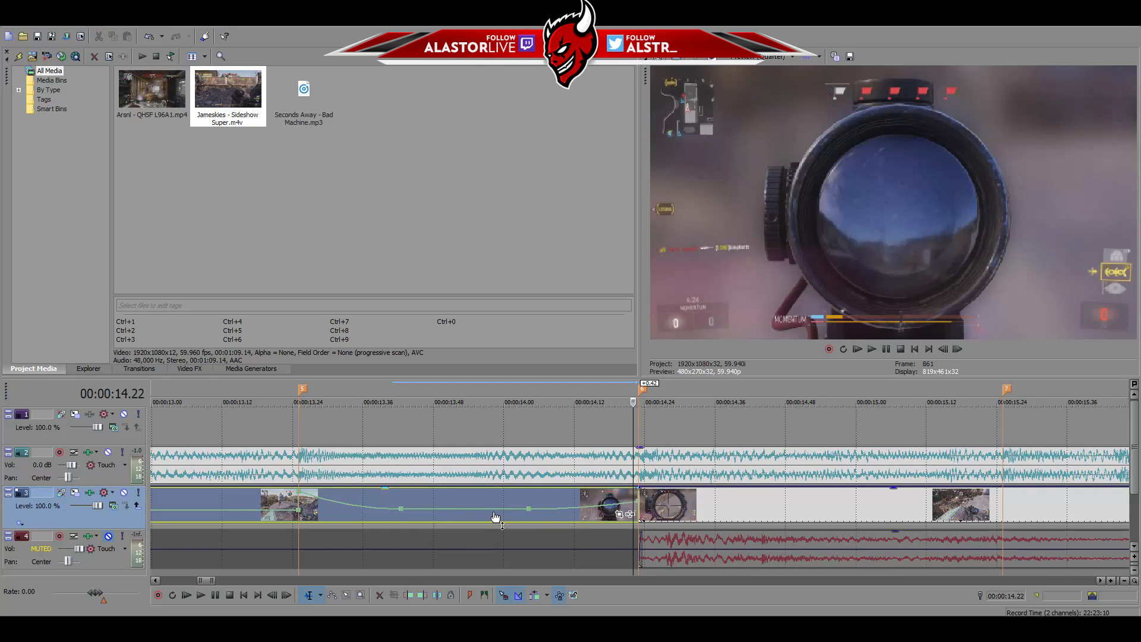
{"action": "mouse_move", "coordinate": [487, 515]}
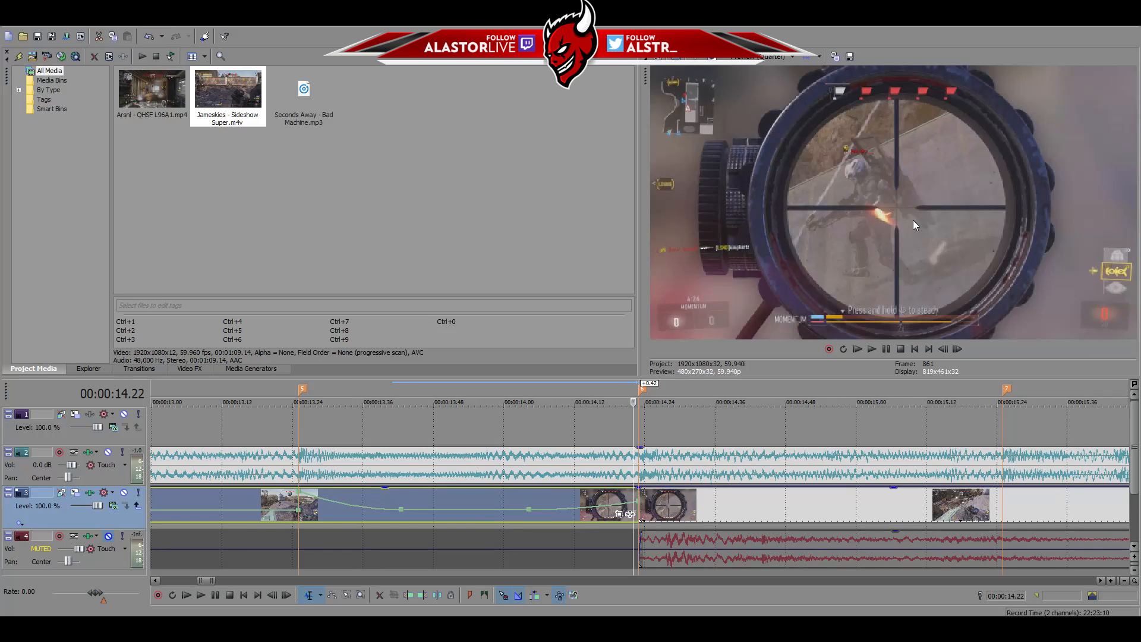
{"action": "scroll", "coordinate": [712, 505], "scroll_direction": "up", "scroll_amount": 4}
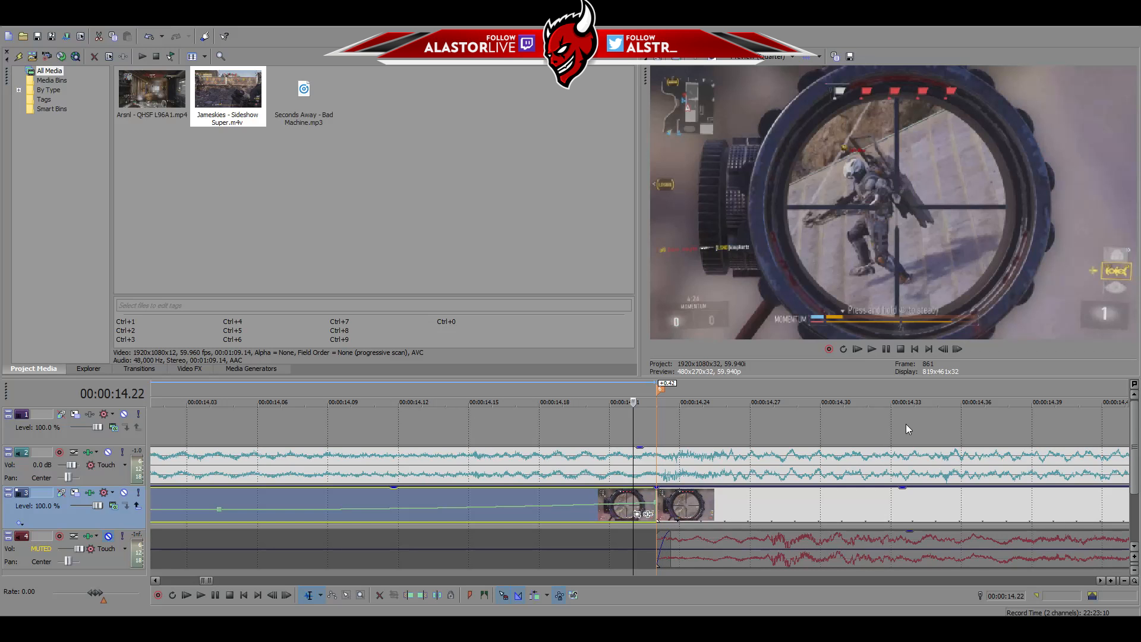
{"action": "scroll", "coordinate": [640, 554], "scroll_direction": "down", "scroll_amount": 10}
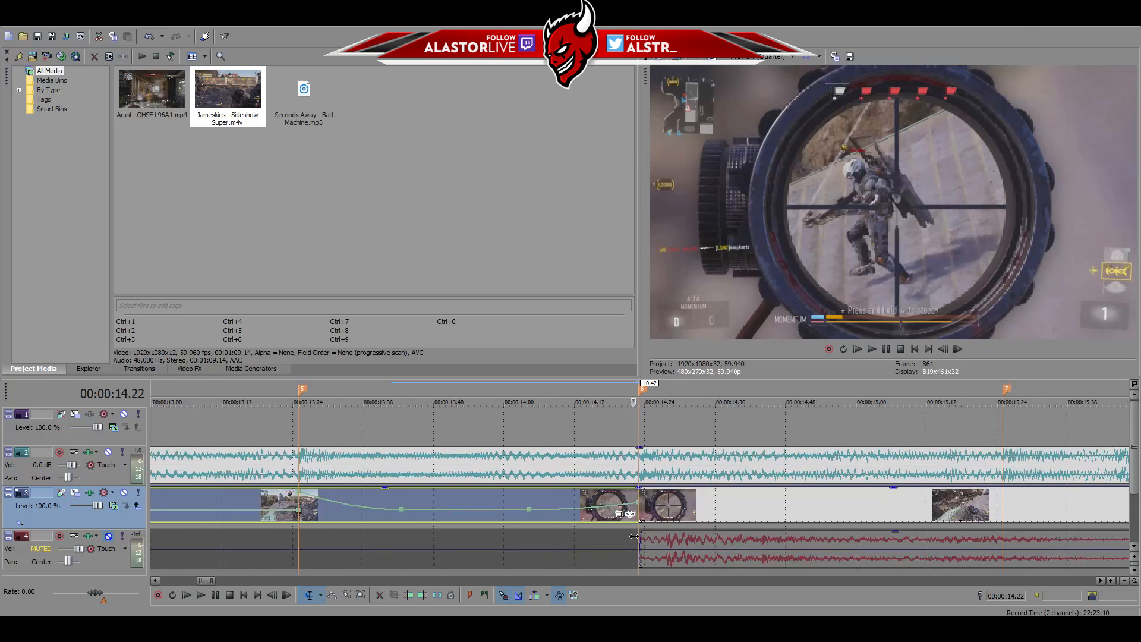
{"action": "scroll", "coordinate": [643, 536], "scroll_direction": "up", "scroll_amount": 10}
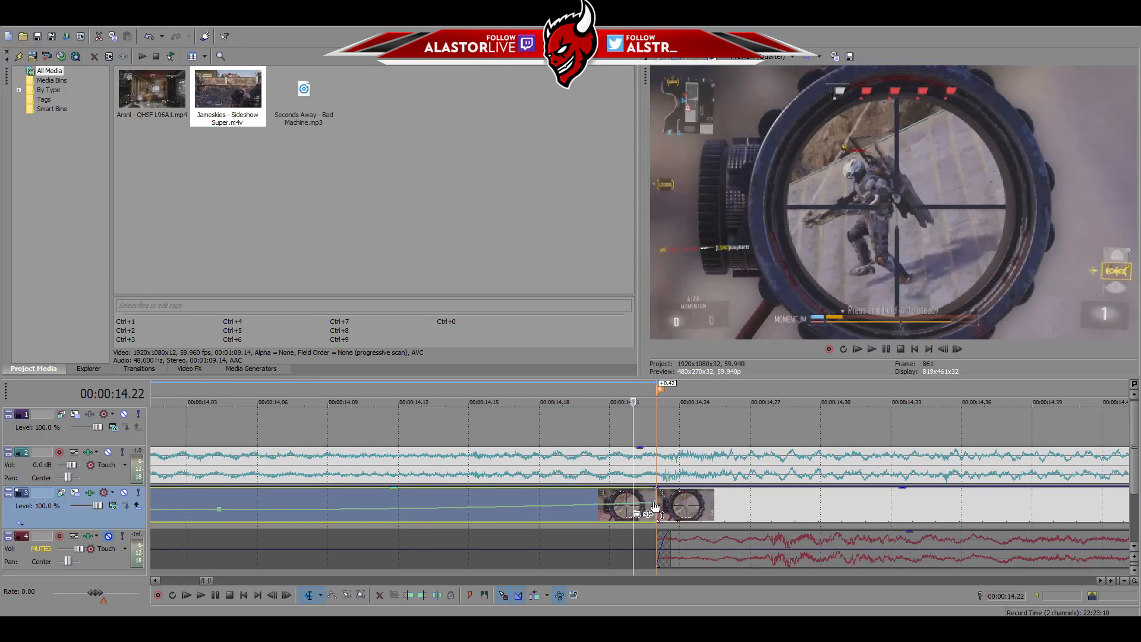
{"action": "left_click_drag", "start_coordinate": [655, 508], "coordinate": [681, 507]}
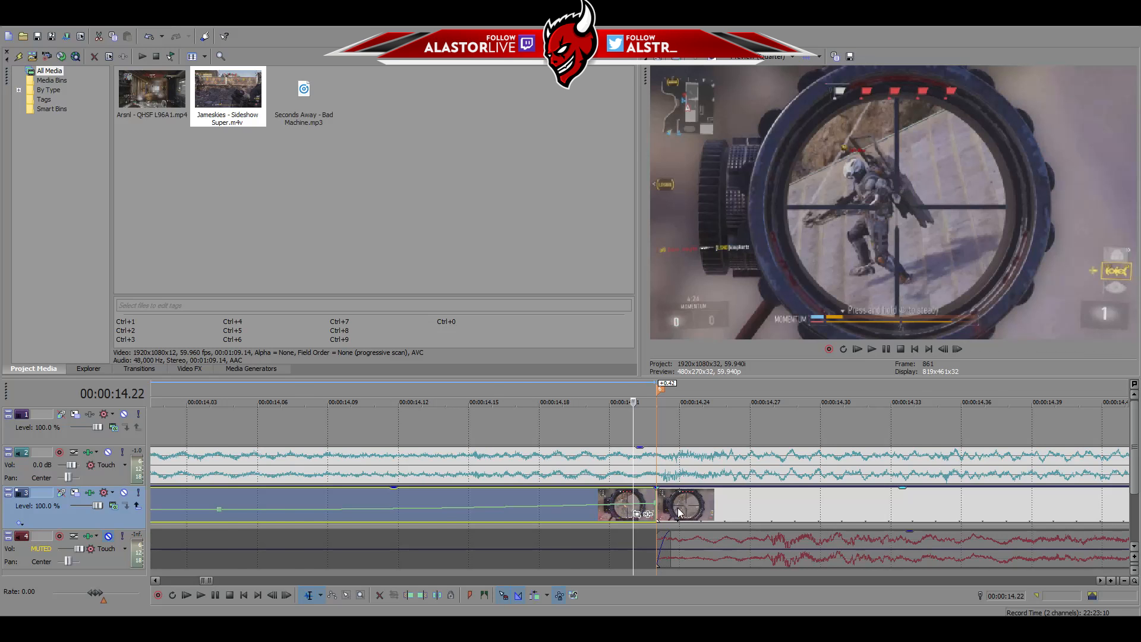
{"action": "scroll", "coordinate": [681, 513], "scroll_direction": "down", "scroll_amount": 10}
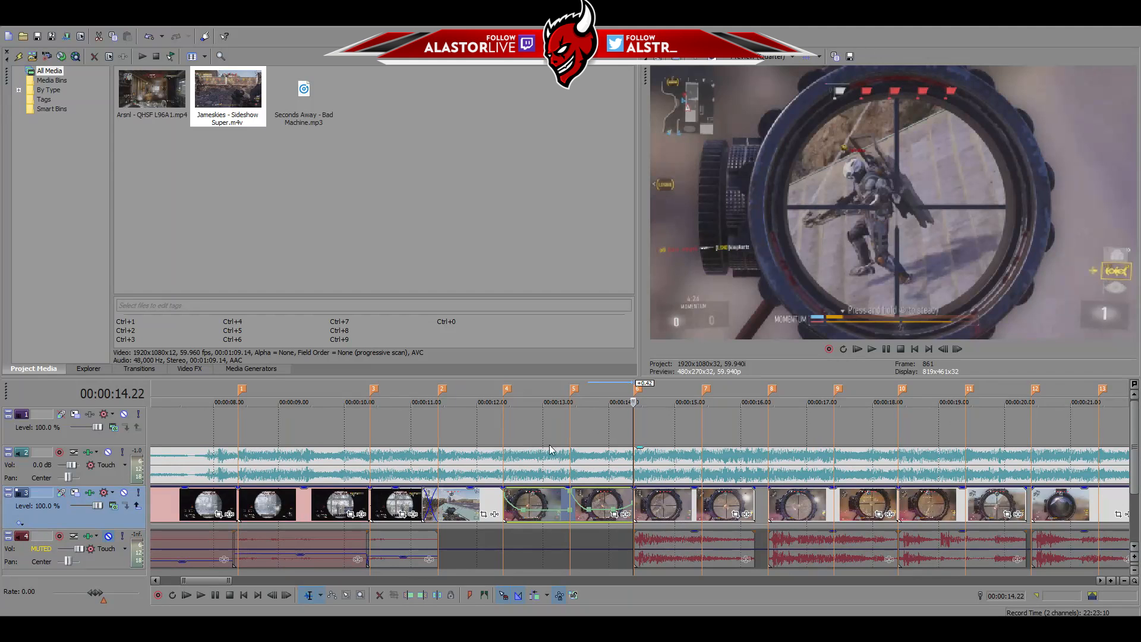
Play the velocity-ramped section from marker 4 past marker 6 twice, and preview the frame at marker 5
{"action": "left_click", "coordinate": [505, 429]}
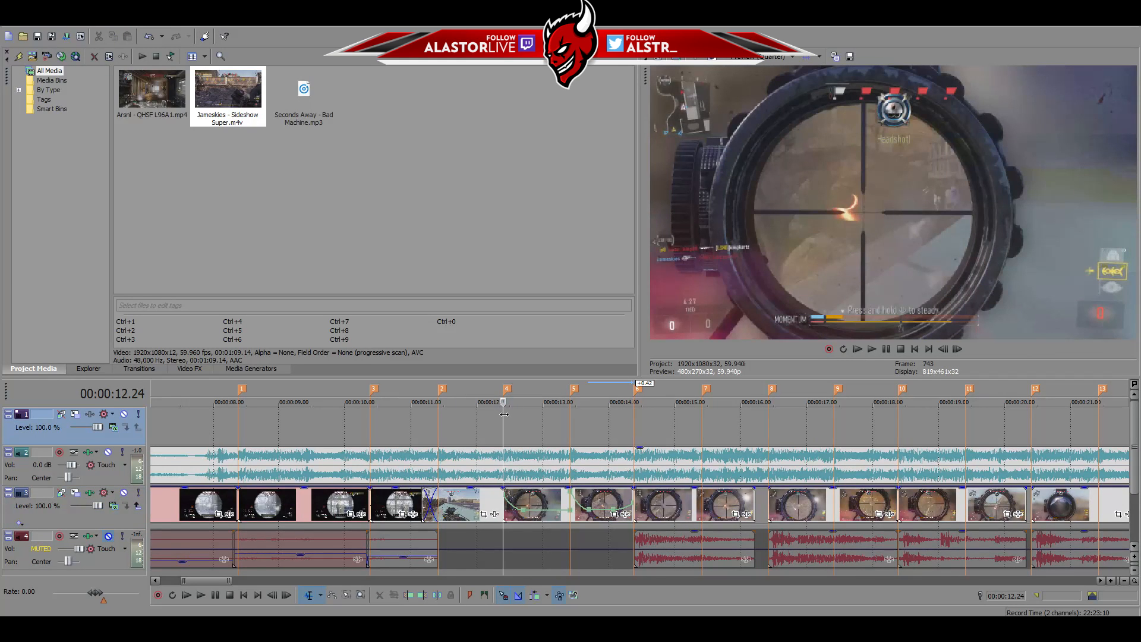
{"action": "key", "text": "space"}
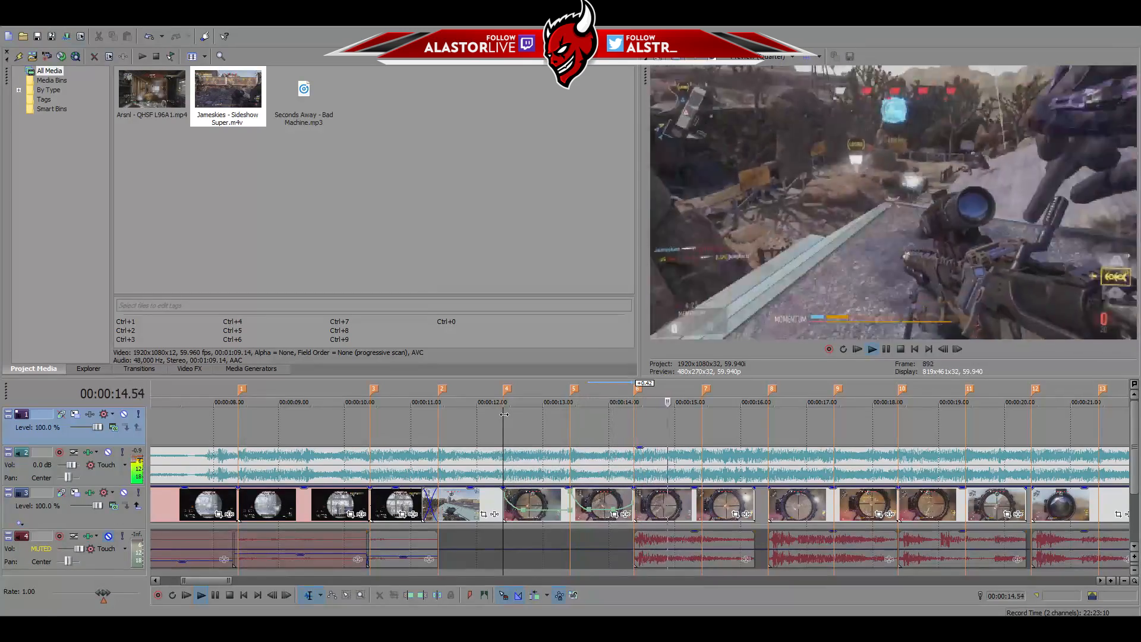
{"action": "key", "text": "space"}
{"action": "key", "text": "space"}
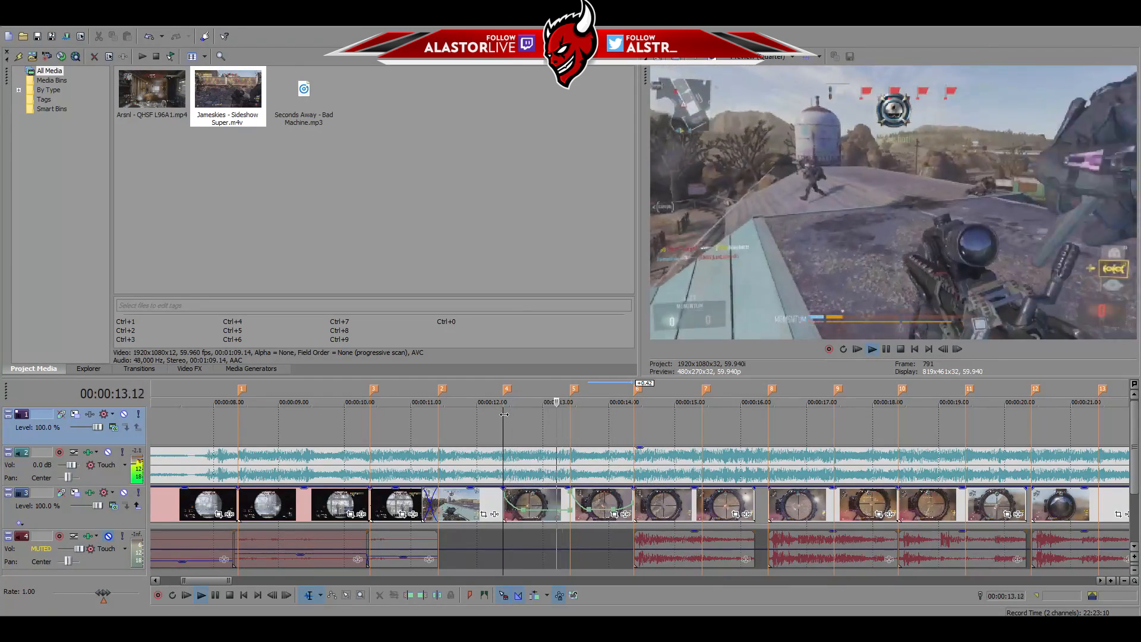
{"action": "key", "text": "space"}
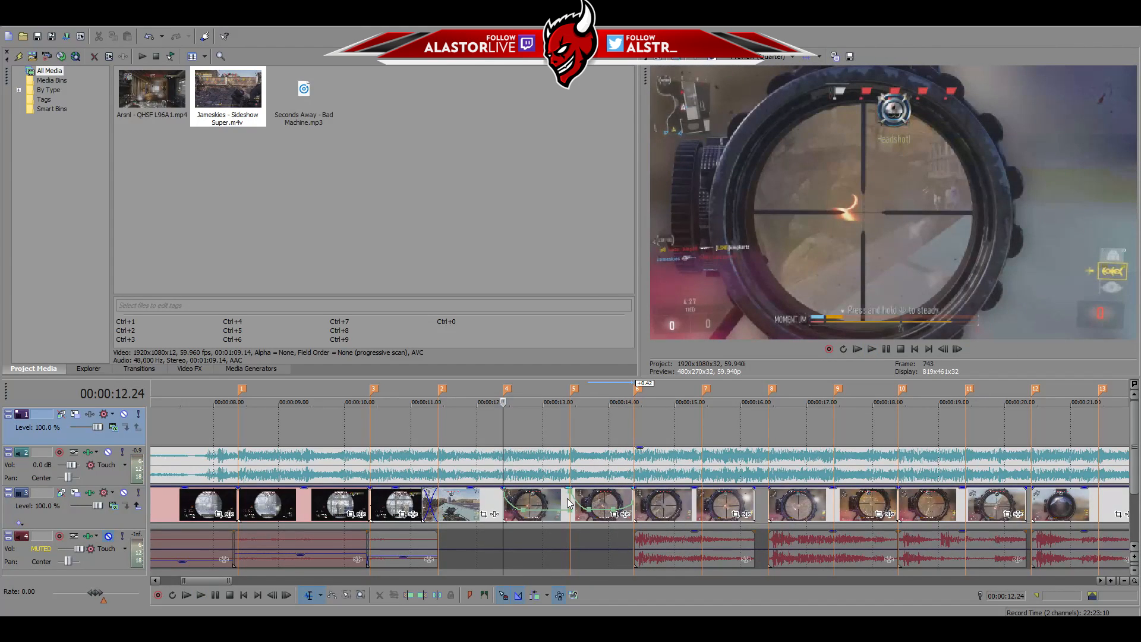
{"action": "left_click", "coordinate": [569, 502]}
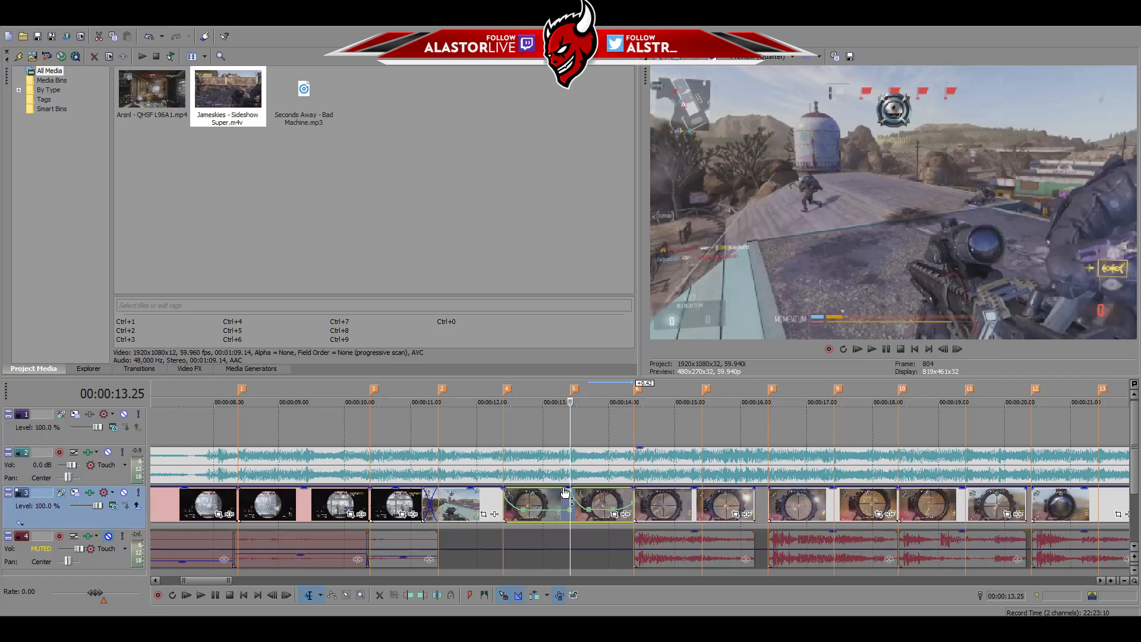
Trim the start of the rooftop clip so it begins at marker 2, at 00:00:11.25
{"action": "left_click_drag", "start_coordinate": [424, 500], "coordinate": [454, 504]}
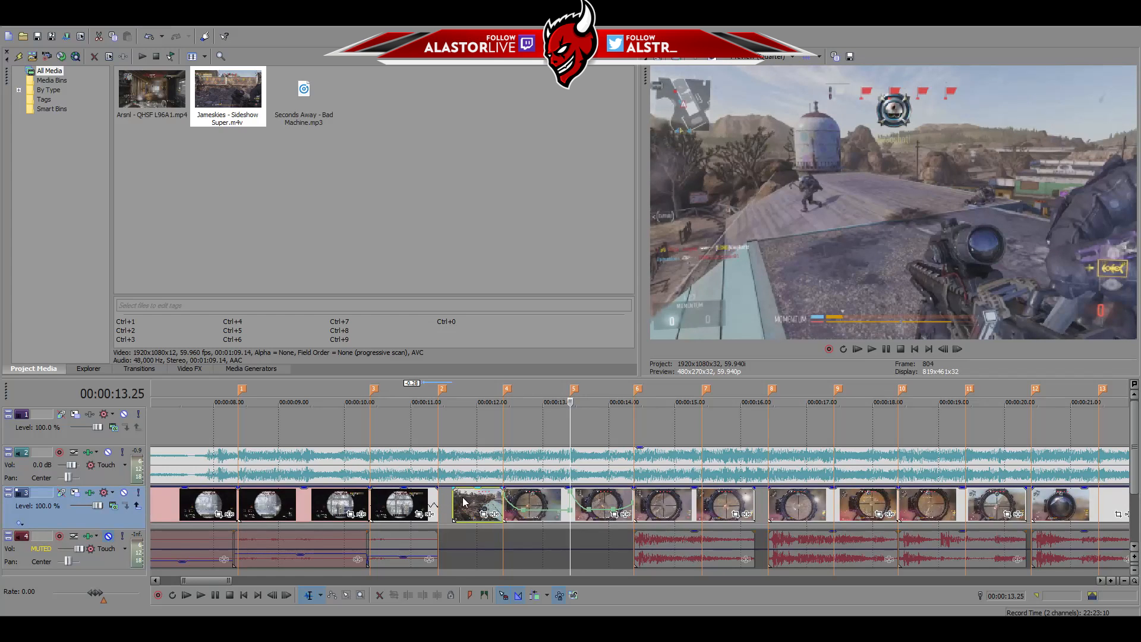
{"action": "left_click_drag", "start_coordinate": [454, 502], "coordinate": [455, 503]}
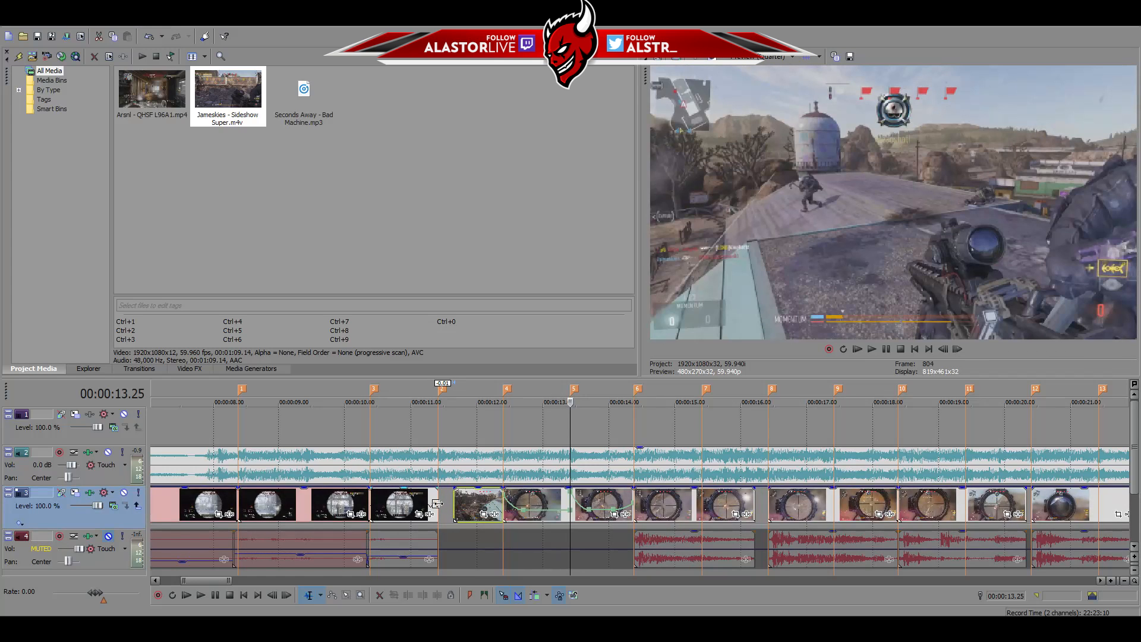
{"action": "left_click", "coordinate": [439, 504]}
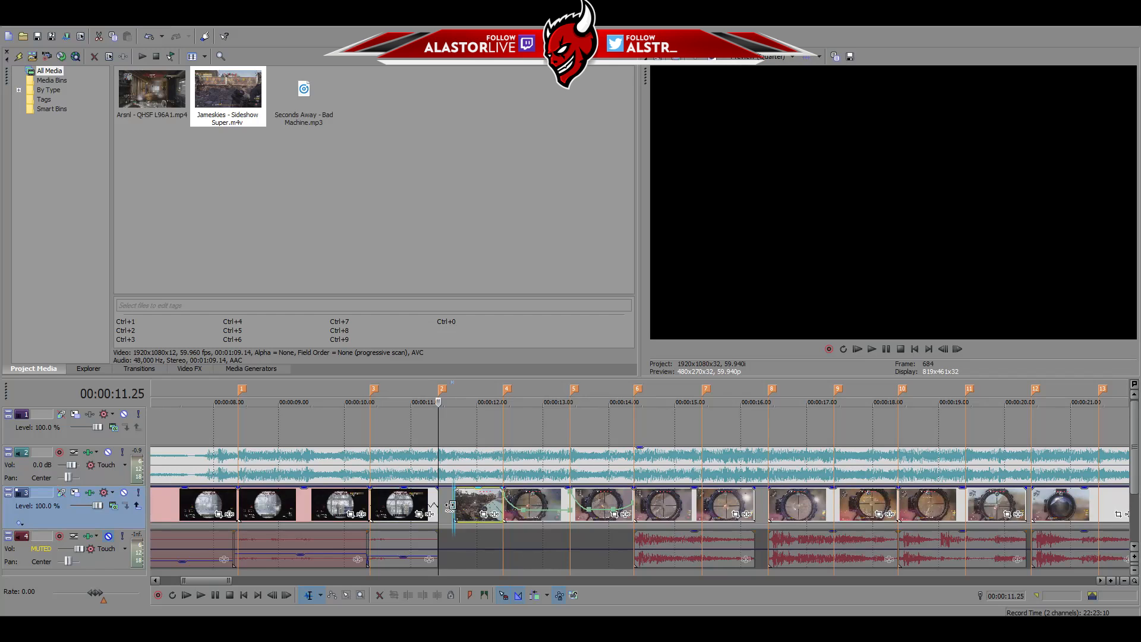
{"action": "left_click_drag", "start_coordinate": [454, 508], "coordinate": [440, 512]}
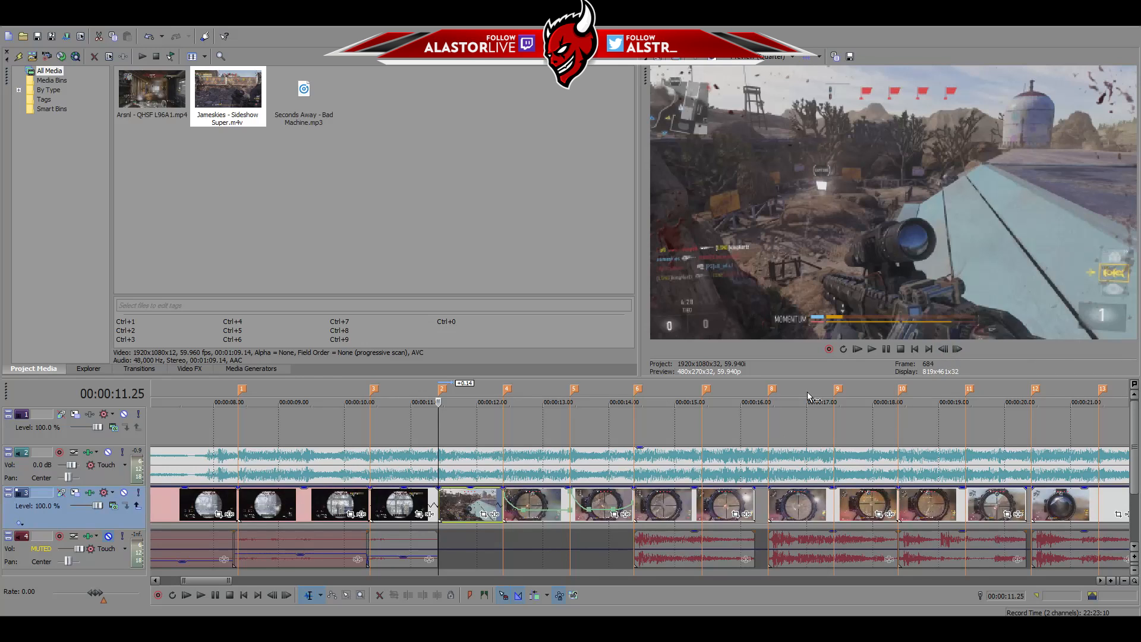
Extend the rooftop clip's start four frames earlier to 00:00:11.21 so it overlaps the preceding snow-map clip as a crossfade
{"action": "left_click", "coordinate": [945, 352]}
{"action": "left_click", "coordinate": [946, 352]}
{"action": "left_click", "coordinate": [945, 352]}
{"action": "left_click", "coordinate": [945, 351]}
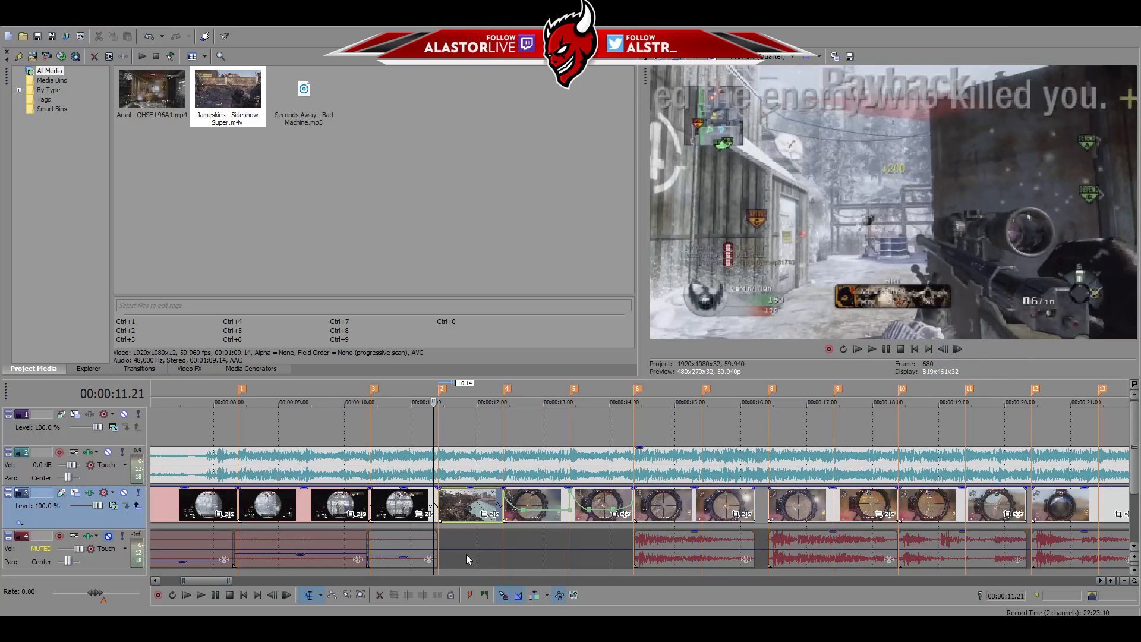
{"action": "left_click_drag", "start_coordinate": [441, 503], "coordinate": [435, 504]}
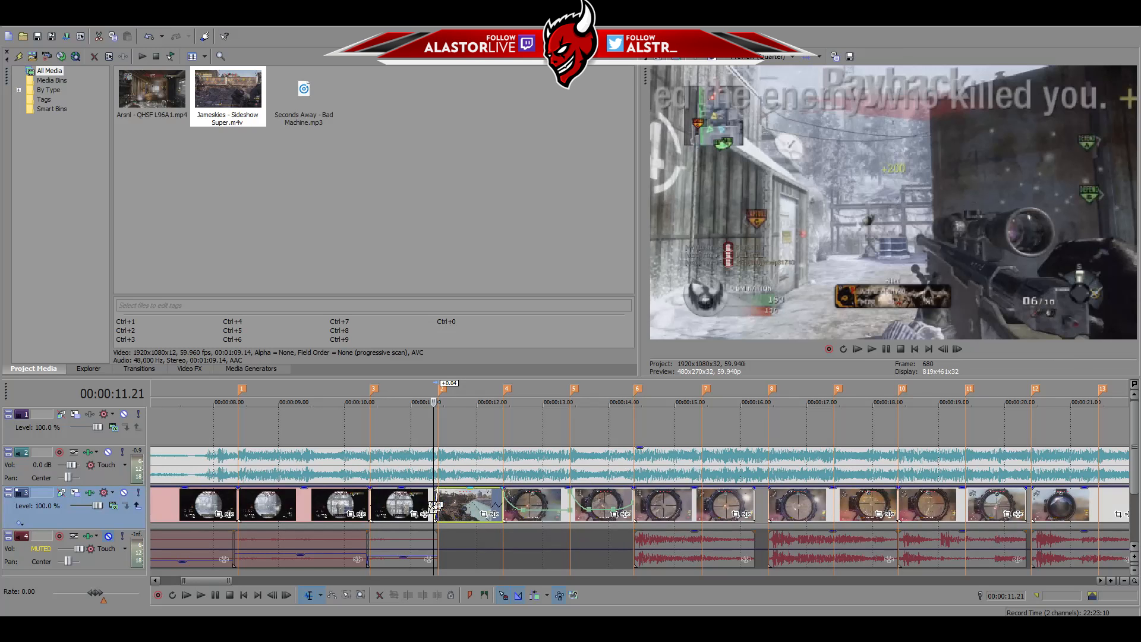
Examine the crossfade between the snow-map and rooftop clips frame by frame in both directions
{"action": "scroll", "coordinate": [479, 511], "scroll_direction": "up", "scroll_amount": 4}
{"action": "left_click", "coordinate": [959, 349]}
{"action": "left_click", "coordinate": [961, 348]}
{"action": "left_click", "coordinate": [961, 348]}
{"action": "left_click", "coordinate": [961, 348]}
{"action": "key", "text": "space"}
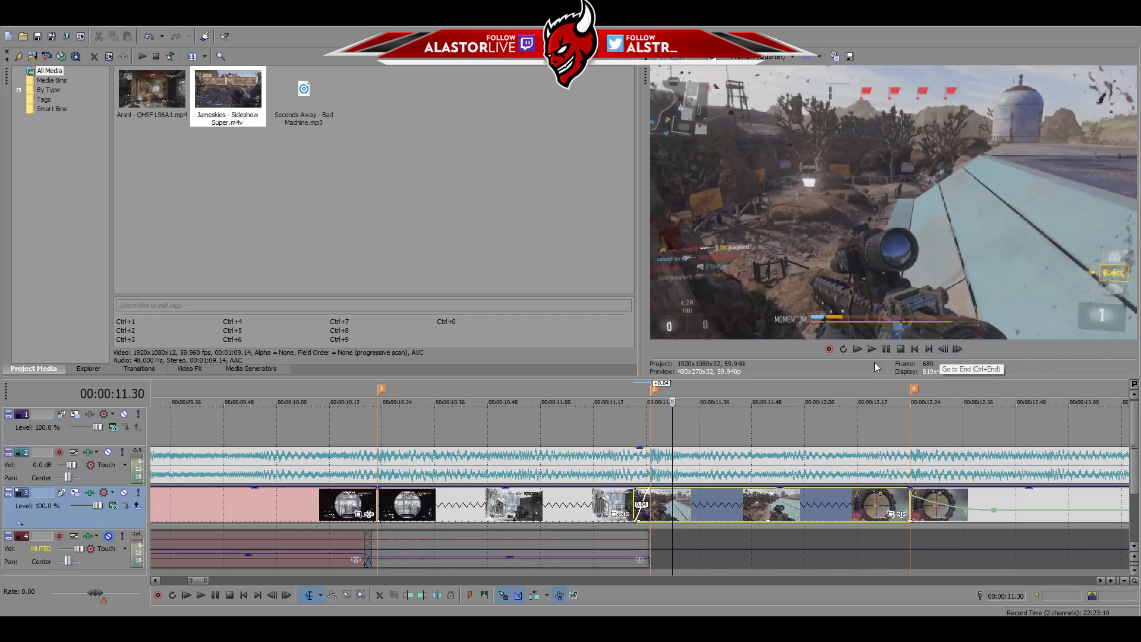
{"action": "left_click", "coordinate": [944, 349]}
{"action": "left_click", "coordinate": [944, 348]}
{"action": "left_click", "coordinate": [944, 349]}
{"action": "left_click", "coordinate": [943, 349]}
{"action": "left_click", "coordinate": [943, 349]}
{"action": "left_click", "coordinate": [944, 349]}
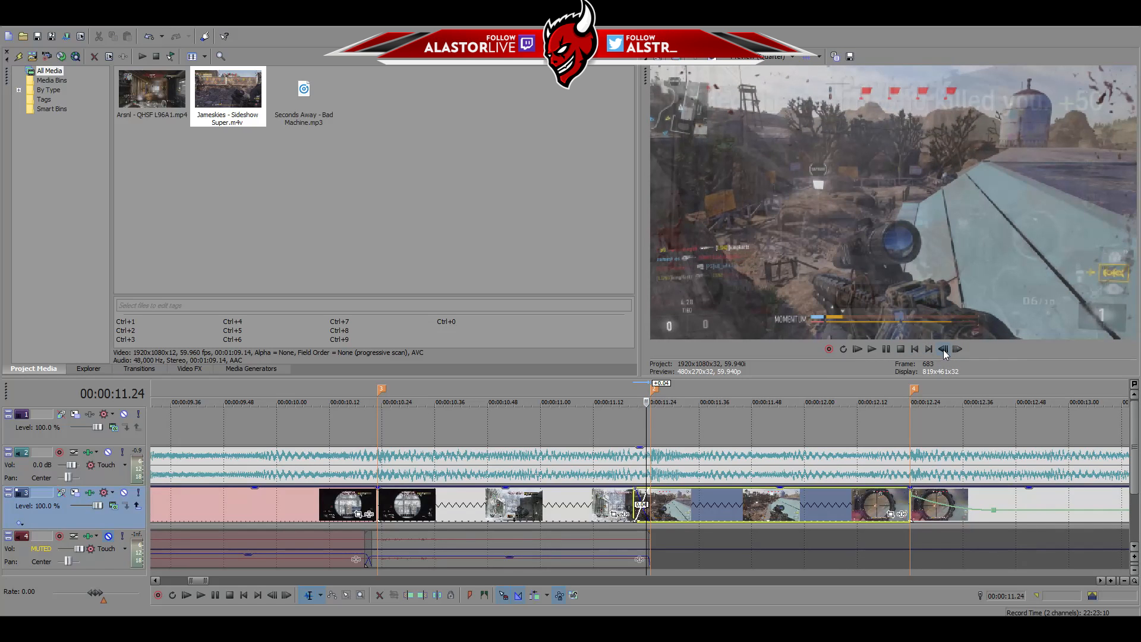
{"action": "left_click", "coordinate": [944, 350]}
{"action": "left_click", "coordinate": [944, 349]}
{"action": "left_click", "coordinate": [944, 349]}
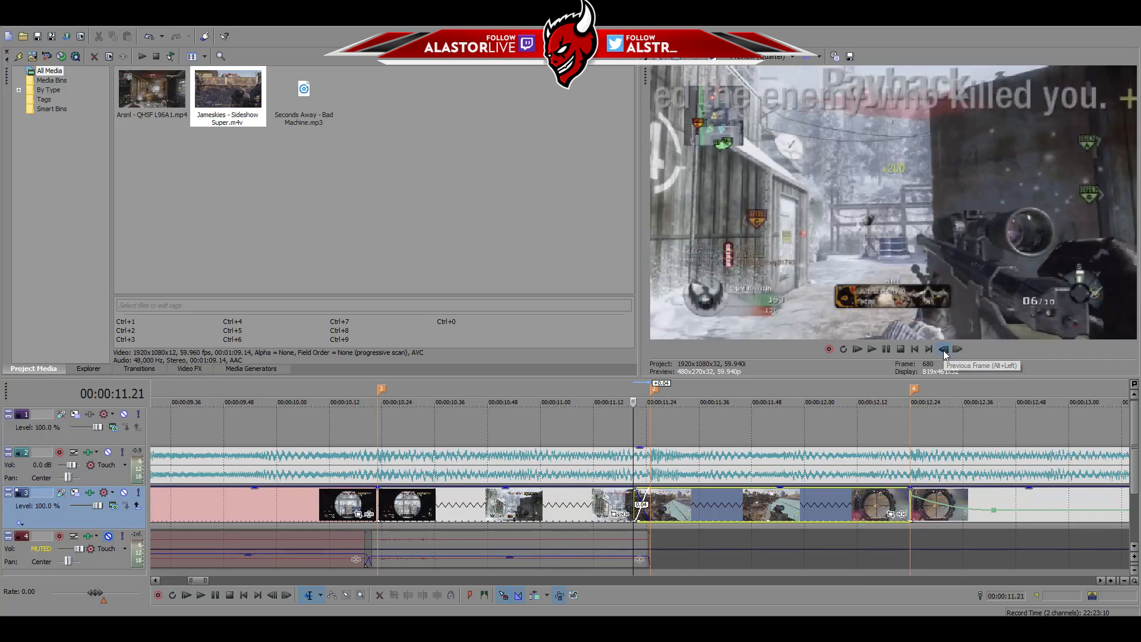
{"action": "left_click", "coordinate": [957, 351]}
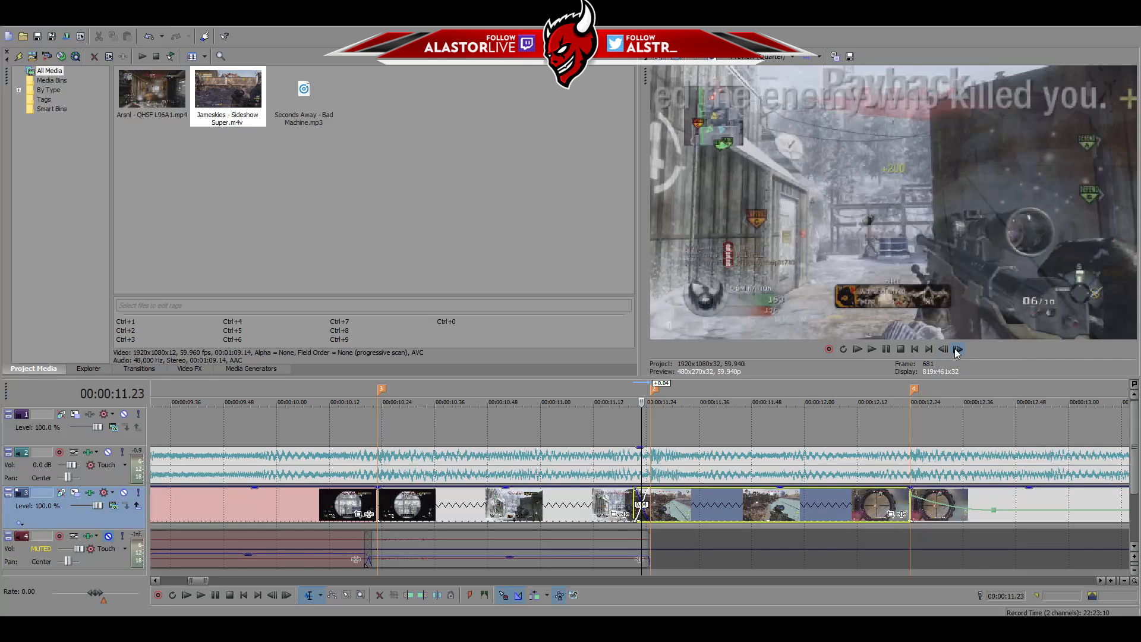
{"action": "left_click", "coordinate": [957, 350]}
{"action": "left_click", "coordinate": [957, 351]}
{"action": "left_click", "coordinate": [957, 351]}
{"action": "left_click", "coordinate": [944, 350]}
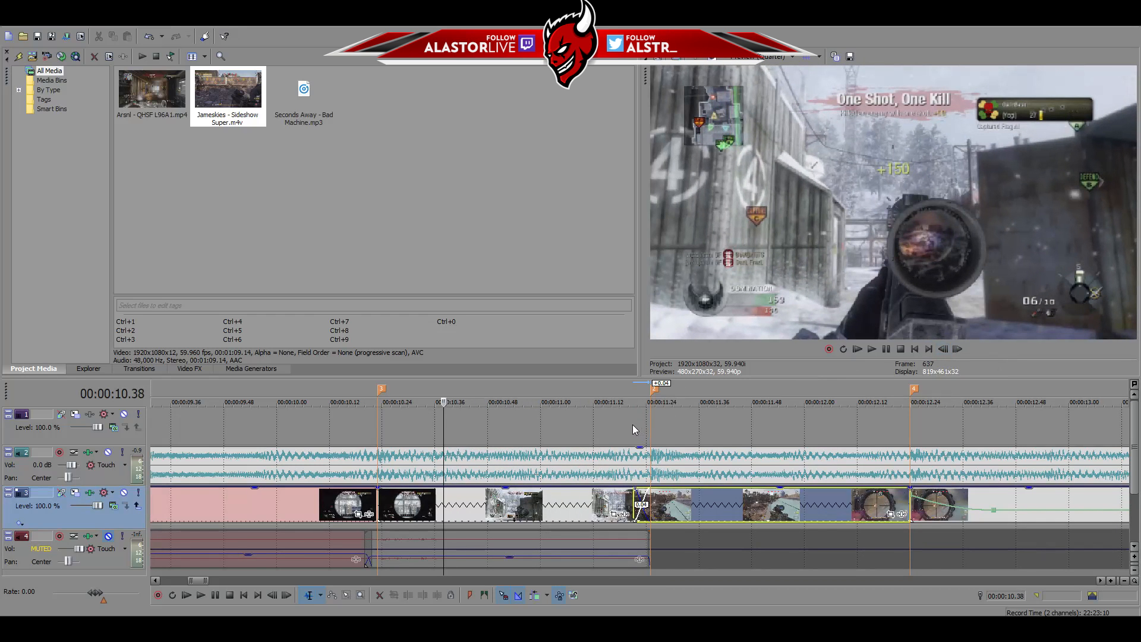
{"action": "left_click", "coordinate": [633, 425]}
{"action": "left_click", "coordinate": [958, 350]}
{"action": "left_click", "coordinate": [957, 349]}
{"action": "left_click", "coordinate": [957, 350]}
{"action": "left_click", "coordinate": [957, 349]}
{"action": "left_click", "coordinate": [957, 350]}
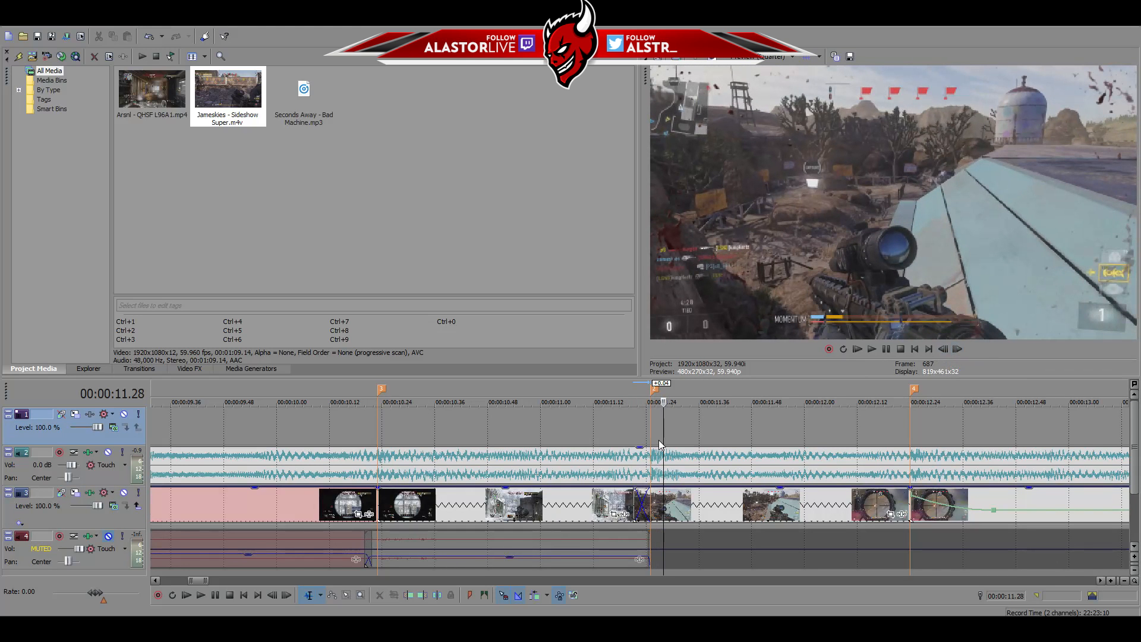
Play the sequence from 00:00:09.54 through the crossfade to check how the clips flow with the music
{"action": "scroll", "coordinate": [662, 445], "scroll_direction": "down", "scroll_amount": 4}
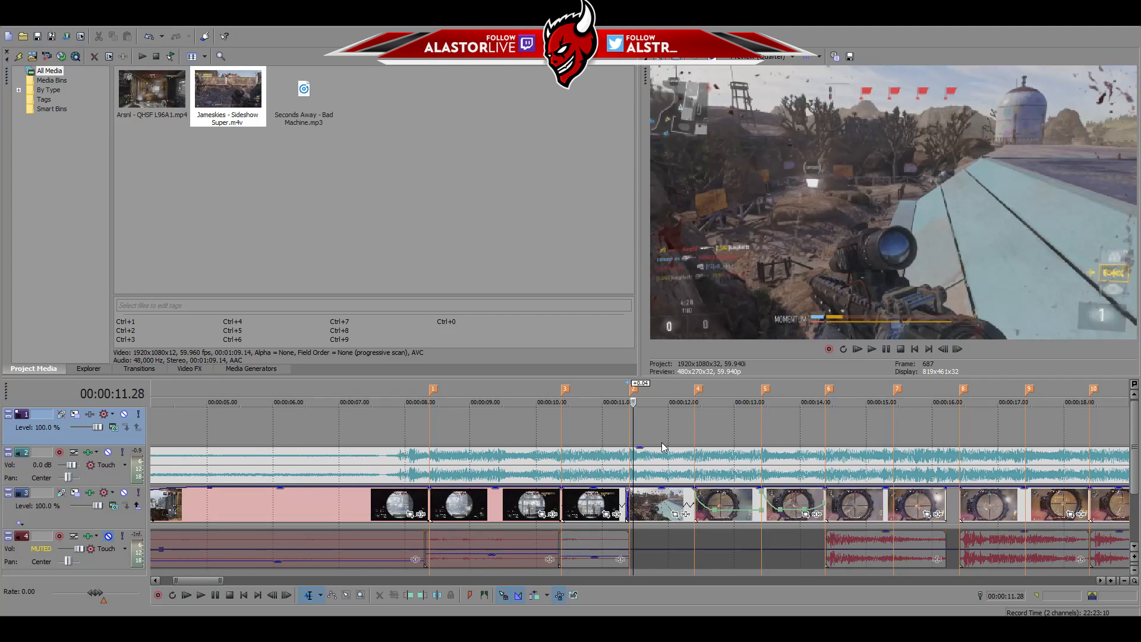
{"action": "left_click", "coordinate": [530, 428]}
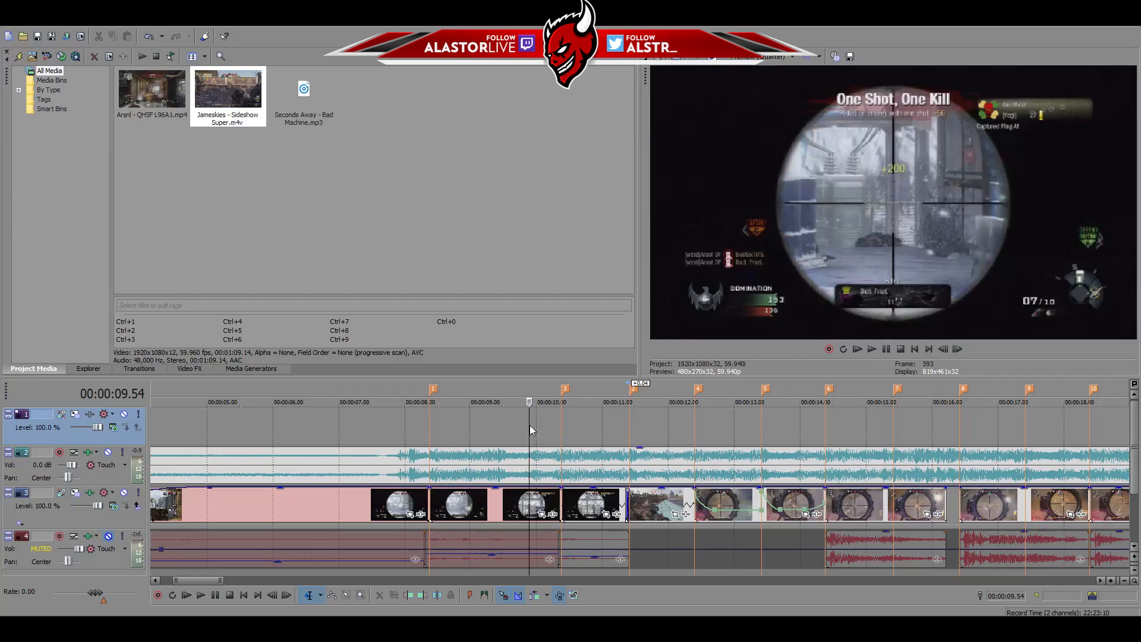
{"action": "key", "text": "space"}
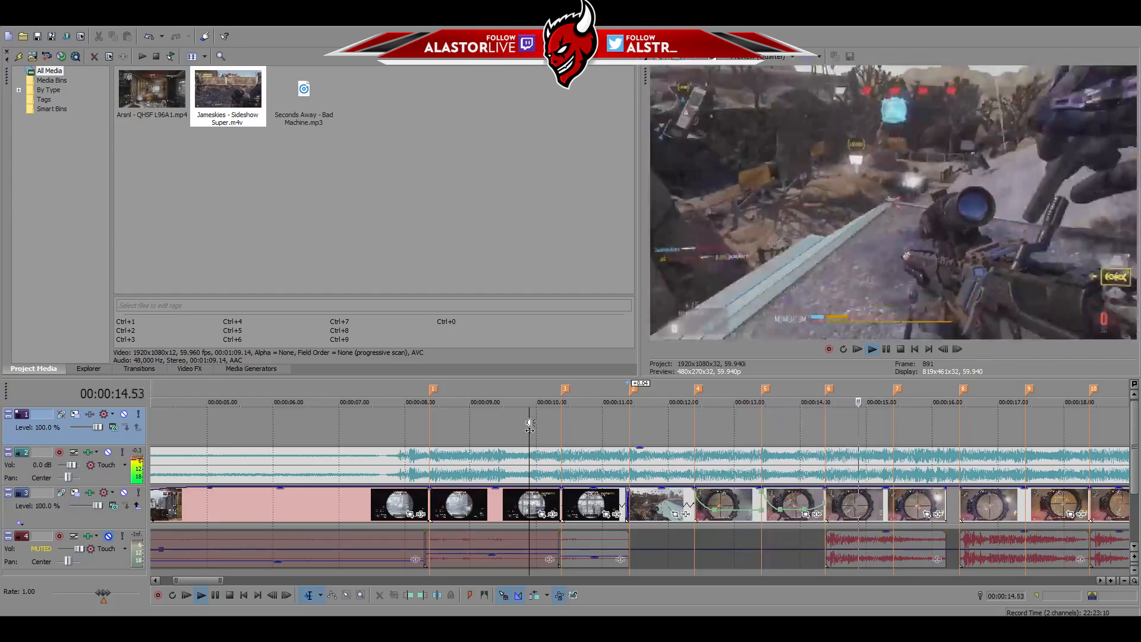
{"action": "key", "text": "space"}
Insert a velocity envelope on all video clips from the one at marker 6 through the last one
{"action": "scroll", "coordinate": [739, 496], "scroll_direction": "down", "scroll_amount": 3}
{"action": "left_click", "coordinate": [749, 501]}
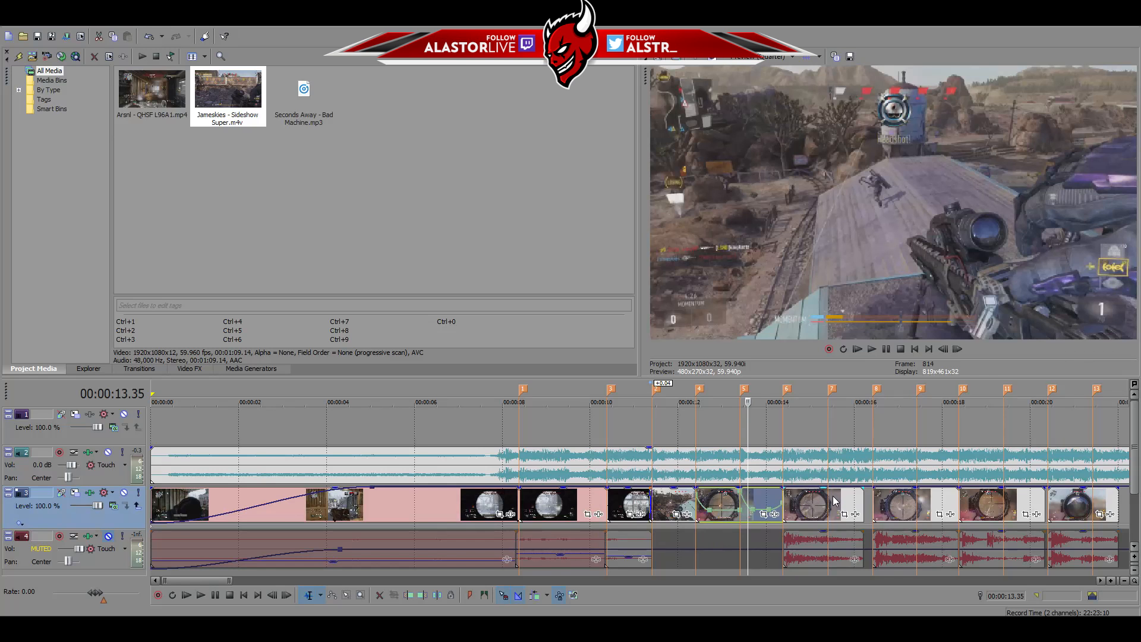
{"action": "scroll", "coordinate": [840, 501], "scroll_direction": "right", "scroll_amount": 4}
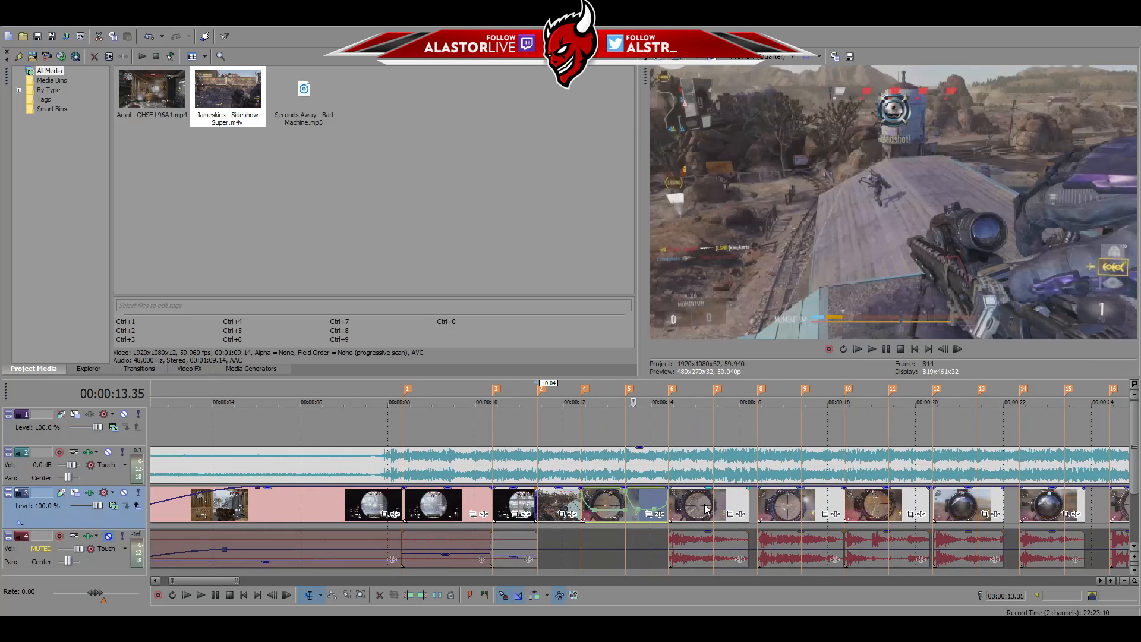
{"action": "left_click", "coordinate": [688, 504]}
{"action": "scroll", "coordinate": [867, 509], "scroll_direction": "down", "scroll_amount": 1}
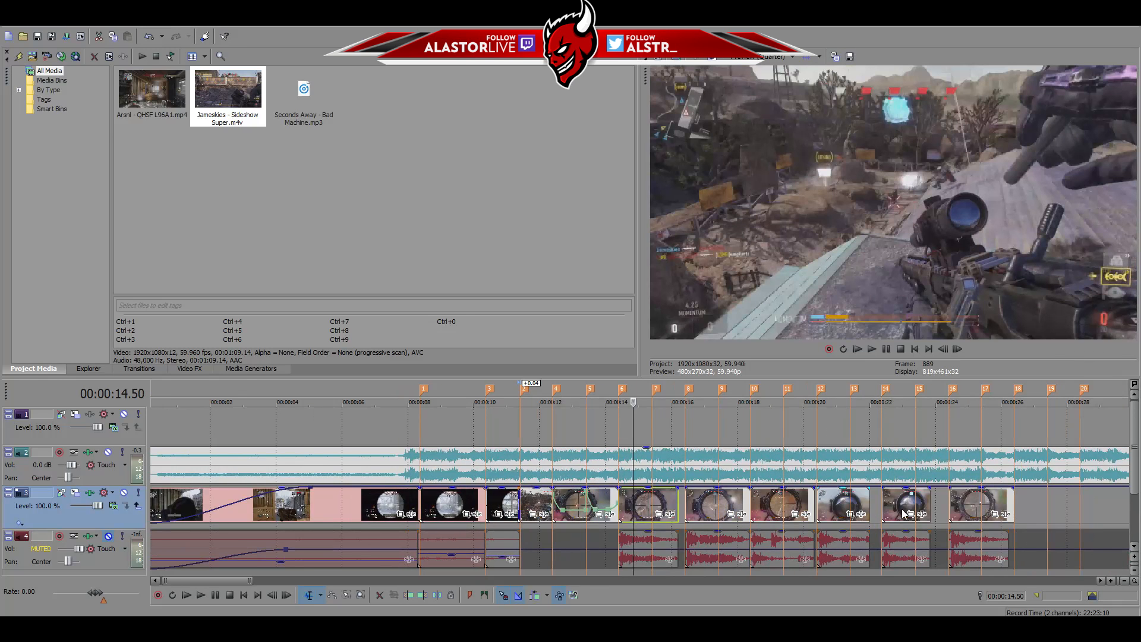
{"action": "right_click", "coordinate": [989, 501]}
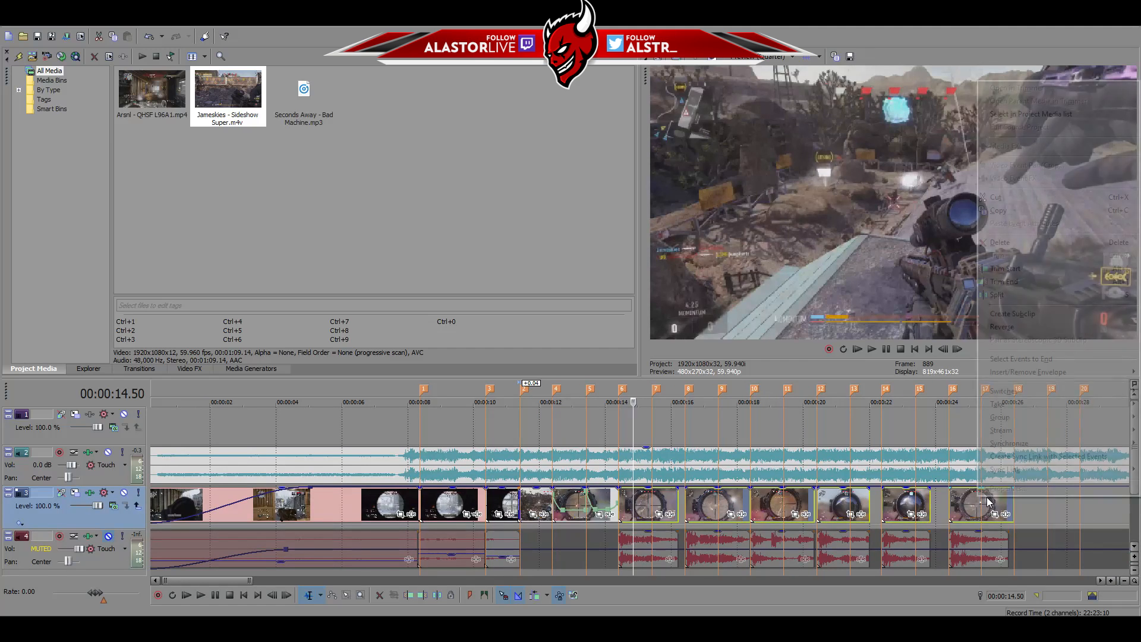
{"action": "left_click", "coordinate": [1089, 359]}
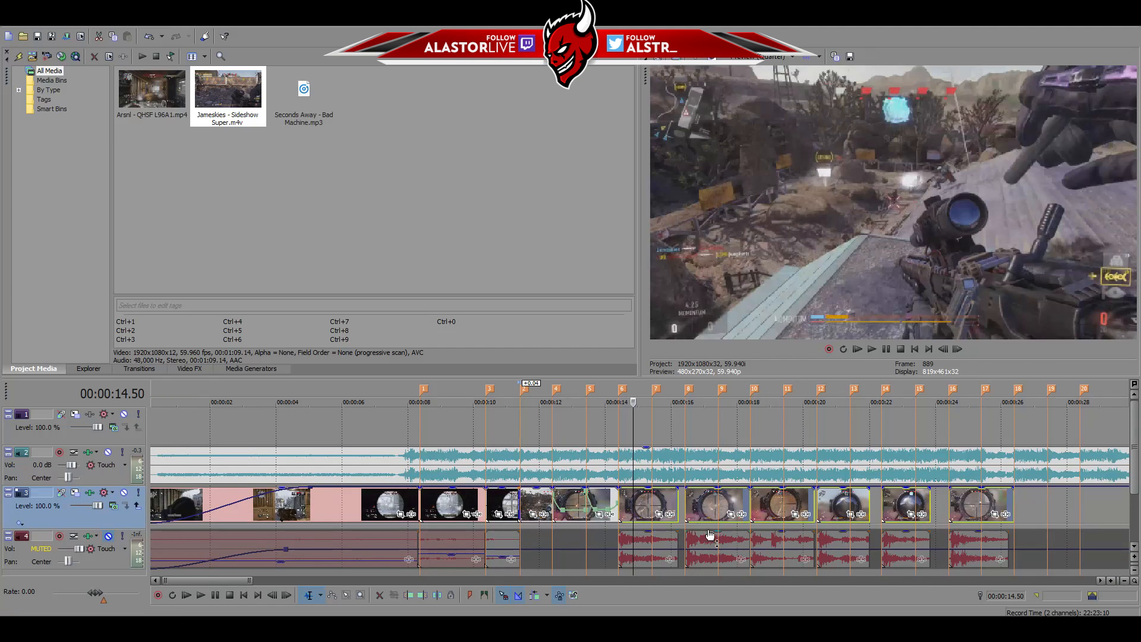
{"action": "left_click", "coordinate": [658, 501]}
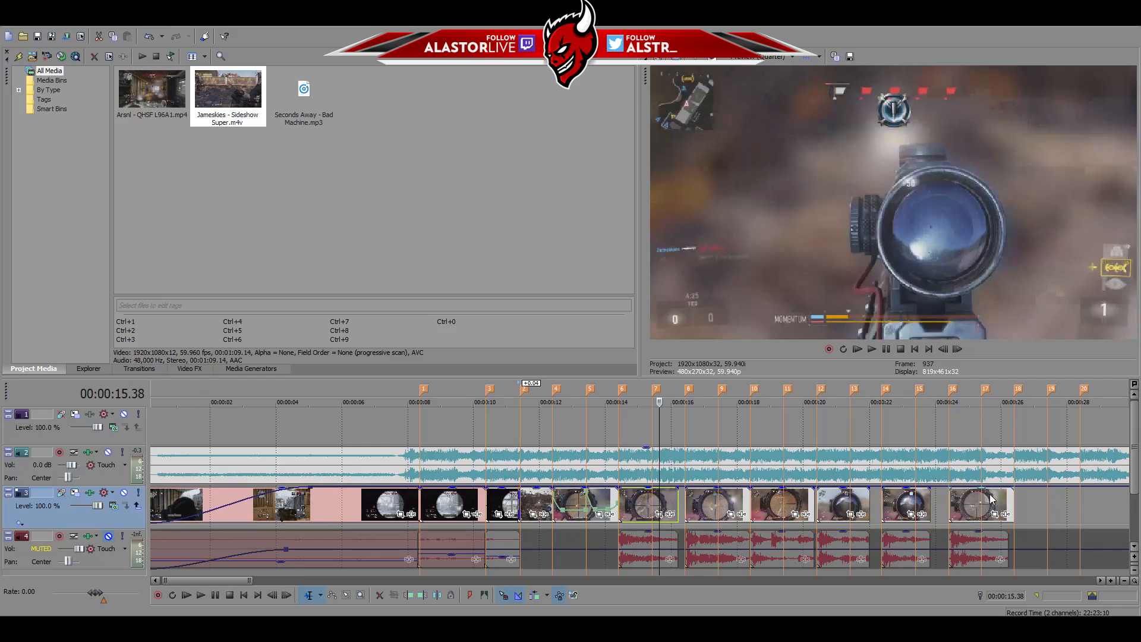
{"action": "left_click", "coordinate": [991, 499], "text": "shift"}
{"action": "right_click", "coordinate": [992, 499]}
{"action": "mouse_move", "coordinate": [1083, 371]}
{"action": "left_click", "coordinate": [922, 374]}
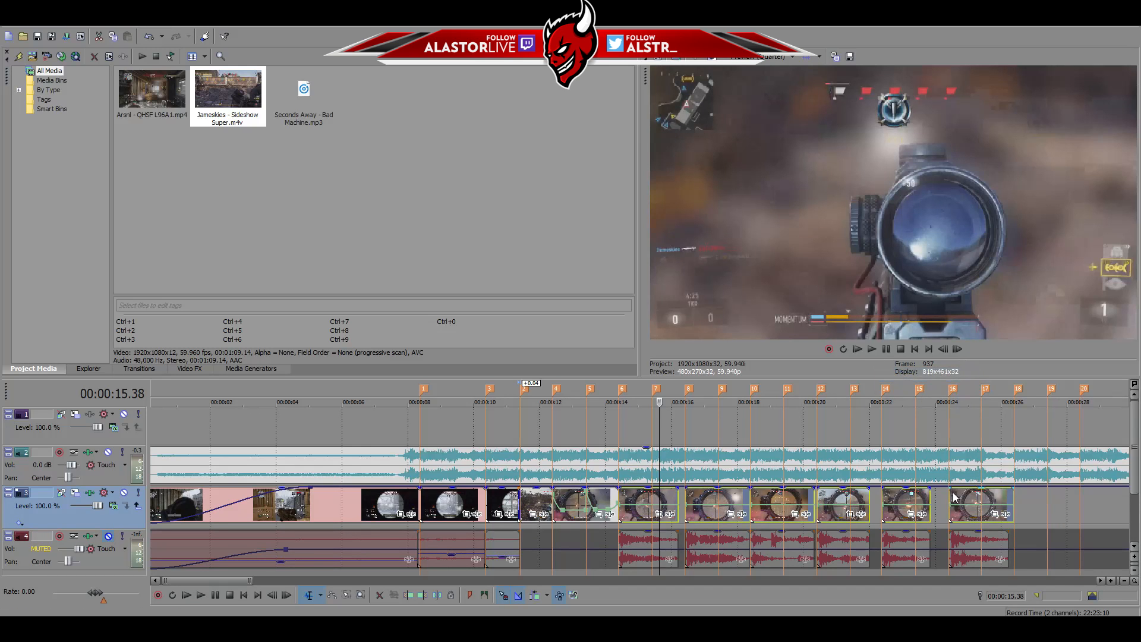
Play the last video clip from its start at 00:00:24.24 to check its timing against the music
{"action": "left_click", "coordinate": [949, 495]}
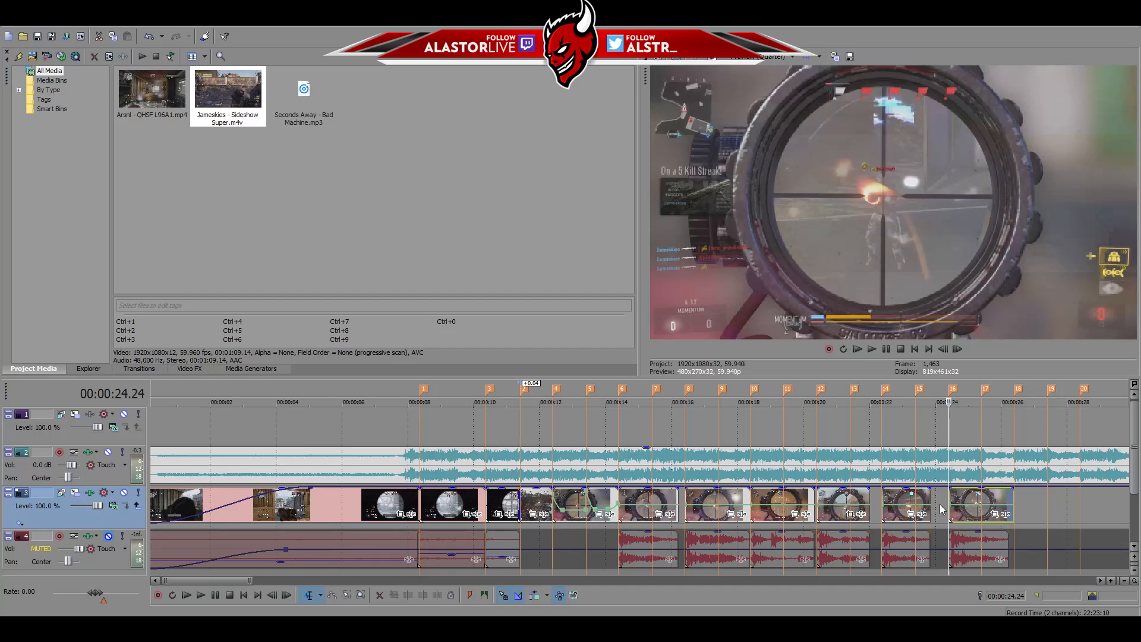
{"action": "key", "text": "space"}
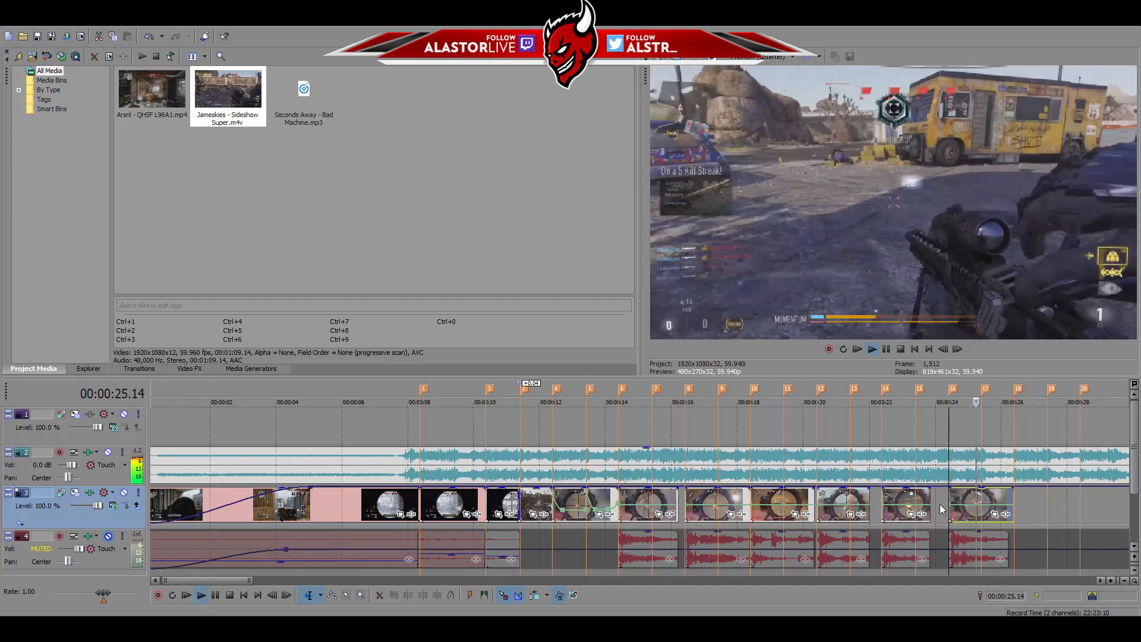
{"action": "key", "text": "space"}
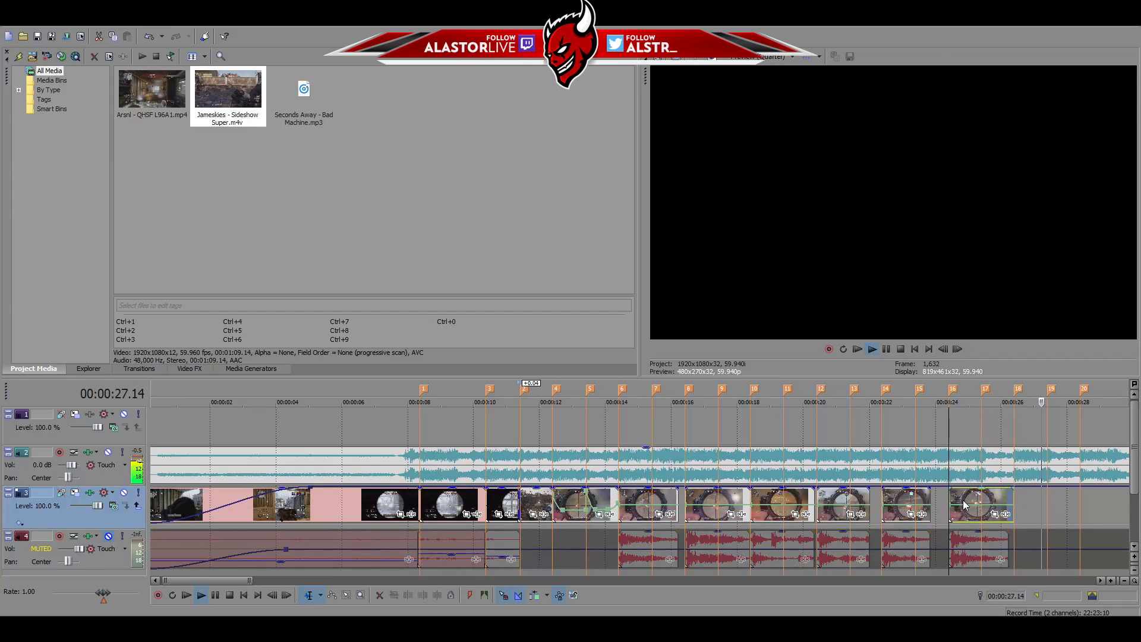
{"action": "key", "text": "space"}
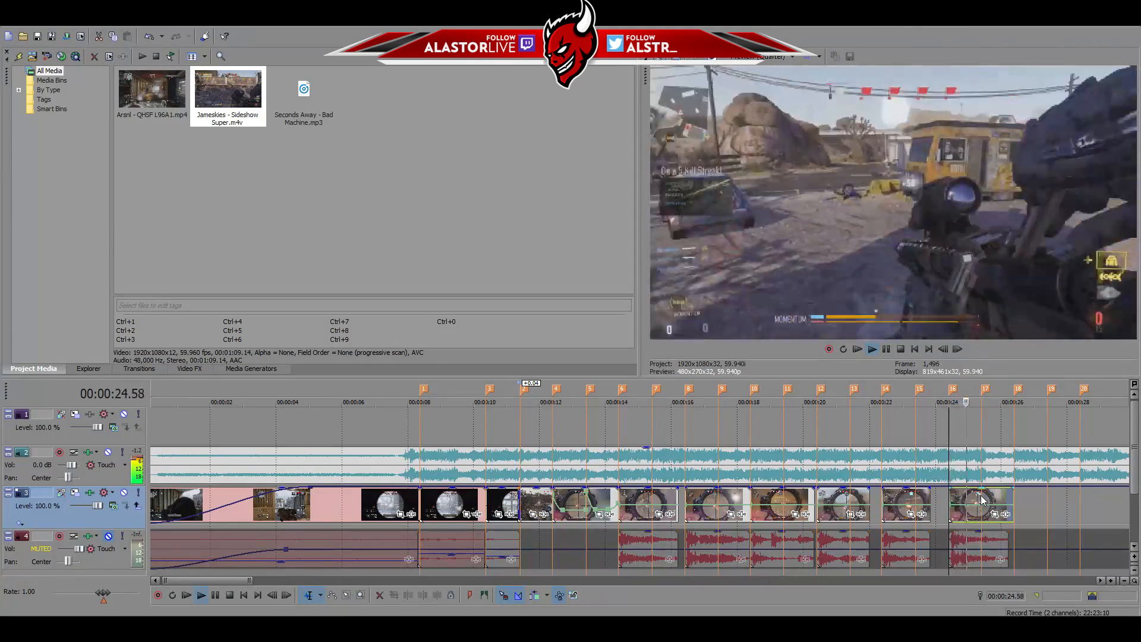
{"action": "key", "text": "space"}
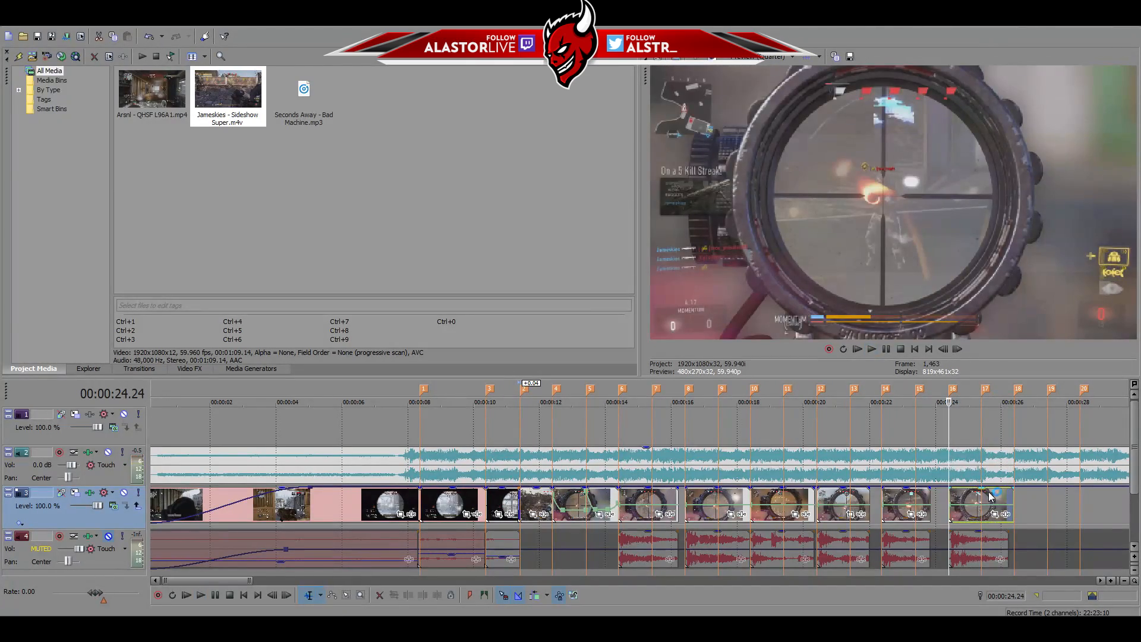
Split the last video clip at marker 17, at 00:00:25.24, and delete the part after it
{"action": "left_click", "coordinate": [984, 501]}
{"action": "key", "text": "s"}
{"action": "key", "text": "Delete"}
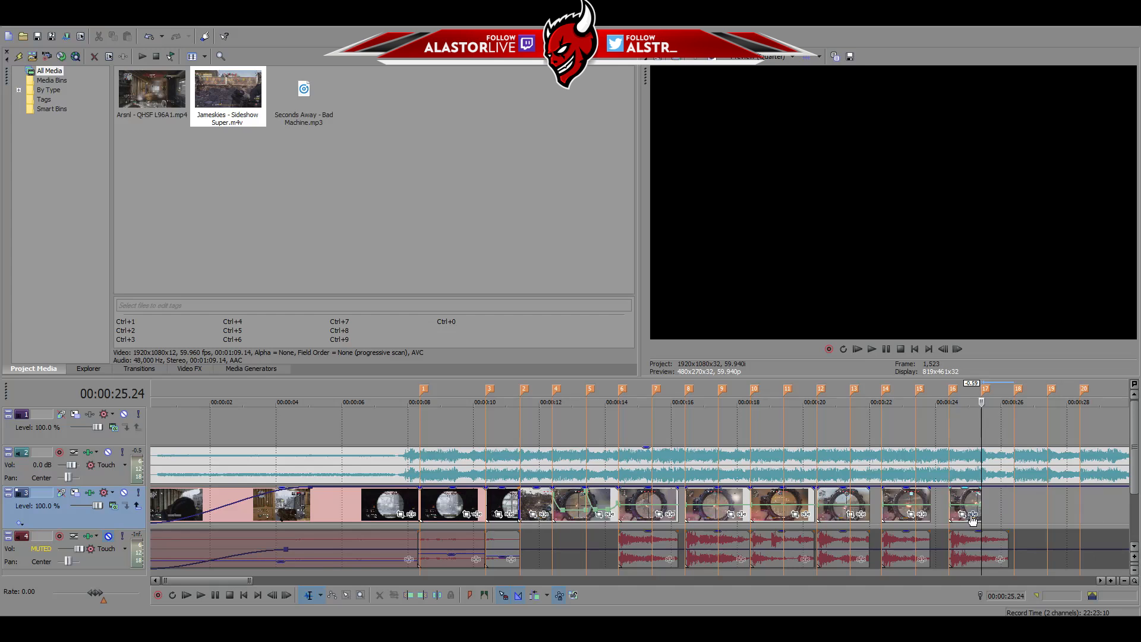
Raise the velocity envelope's starting point on the shortened last video clip to about 217%
{"action": "scroll", "coordinate": [973, 520], "scroll_direction": "up", "scroll_amount": 3}
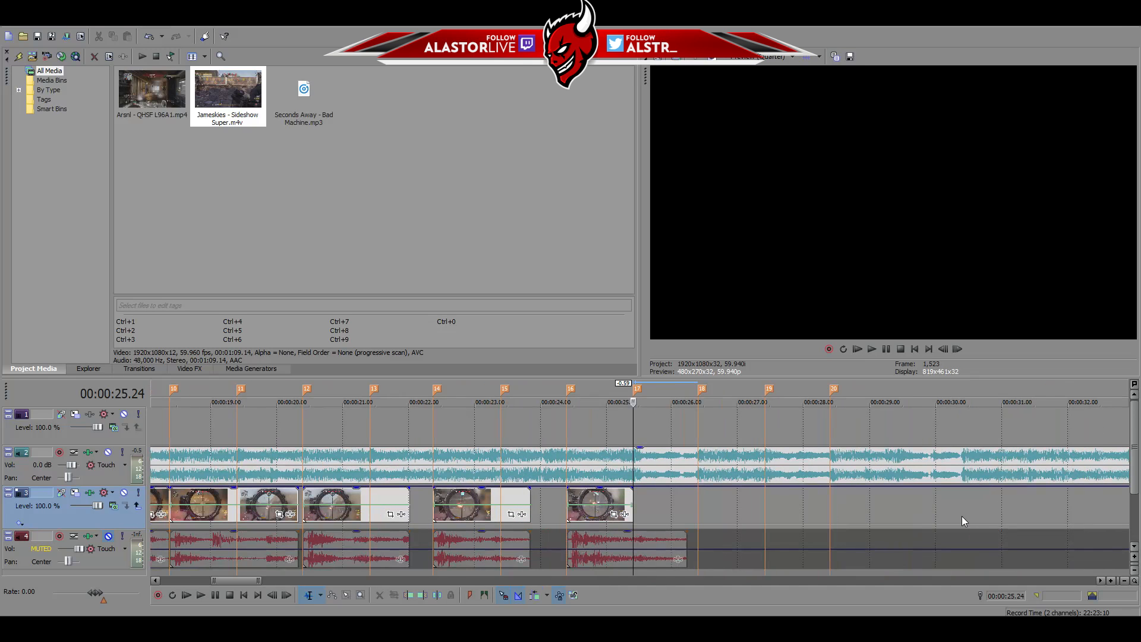
{"action": "left_click", "coordinate": [593, 511]}
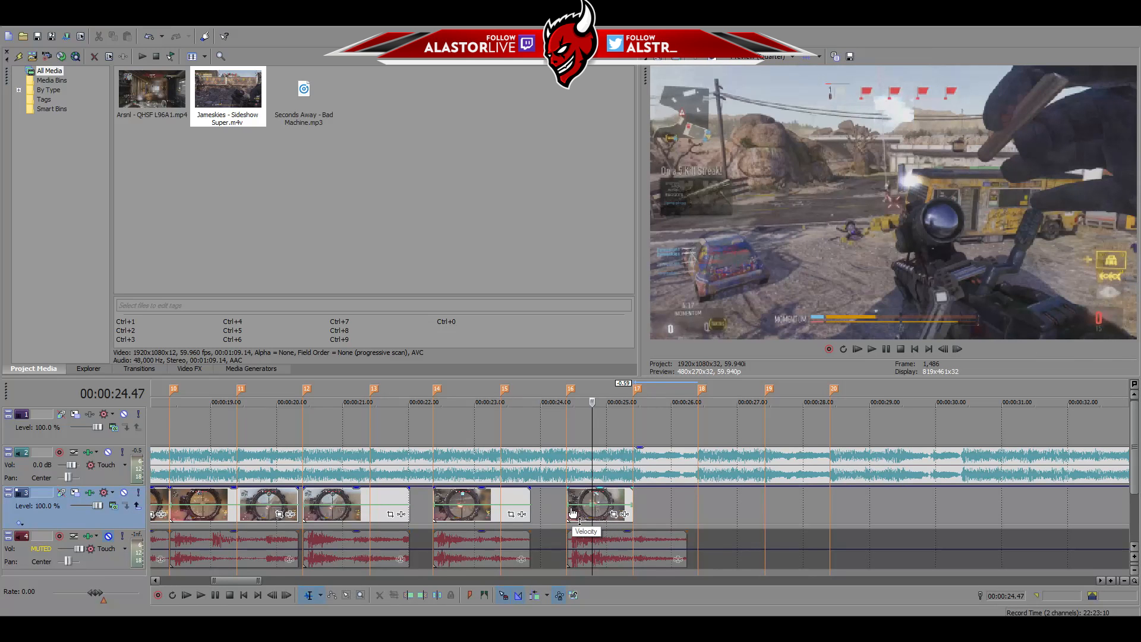
{"action": "left_click_drag", "start_coordinate": [568, 505], "coordinate": [565, 494]}
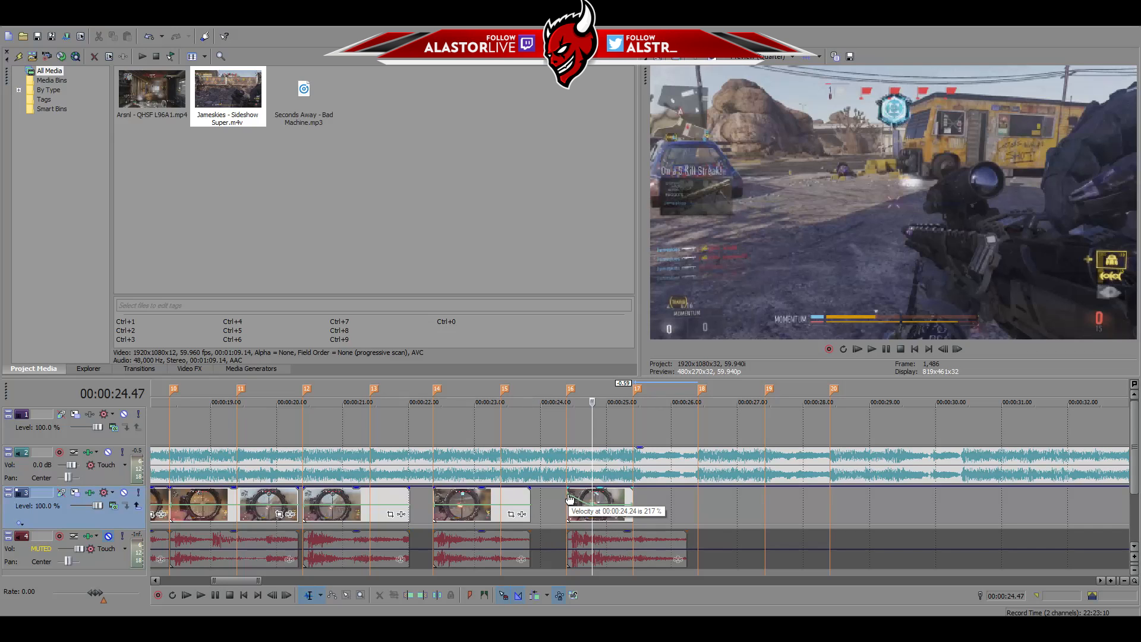
{"action": "right_click", "coordinate": [571, 498]}
{"action": "left_click", "coordinate": [605, 394]}
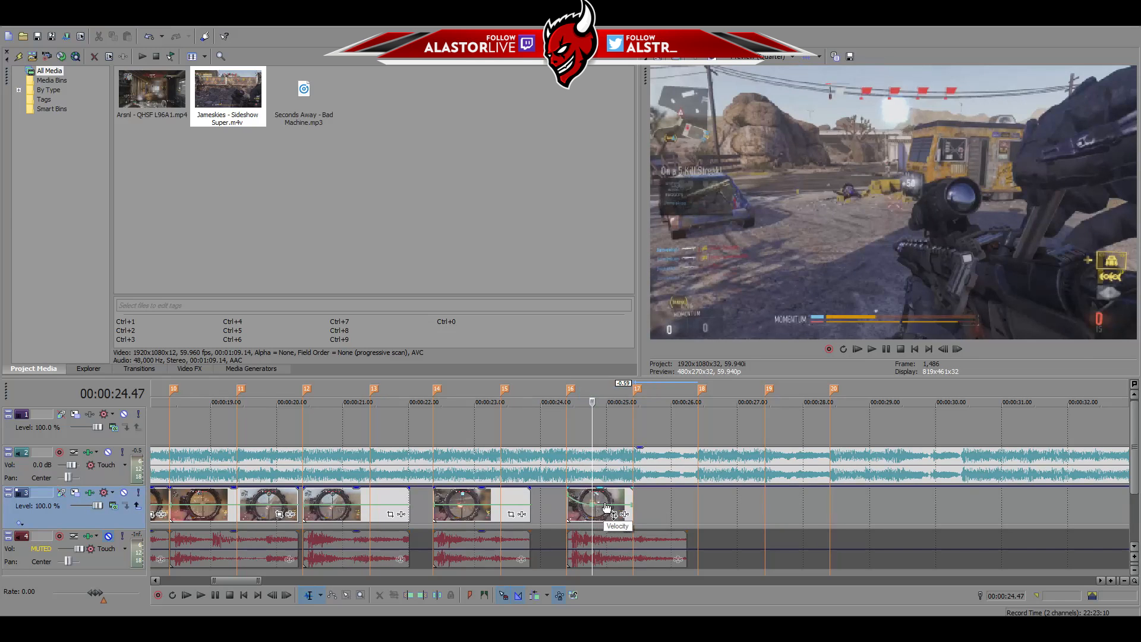
Go to the last video clip's final frame at 00:00:25.23 and lower its velocity envelope toward the end of the clip
{"action": "left_click", "coordinate": [631, 499]}
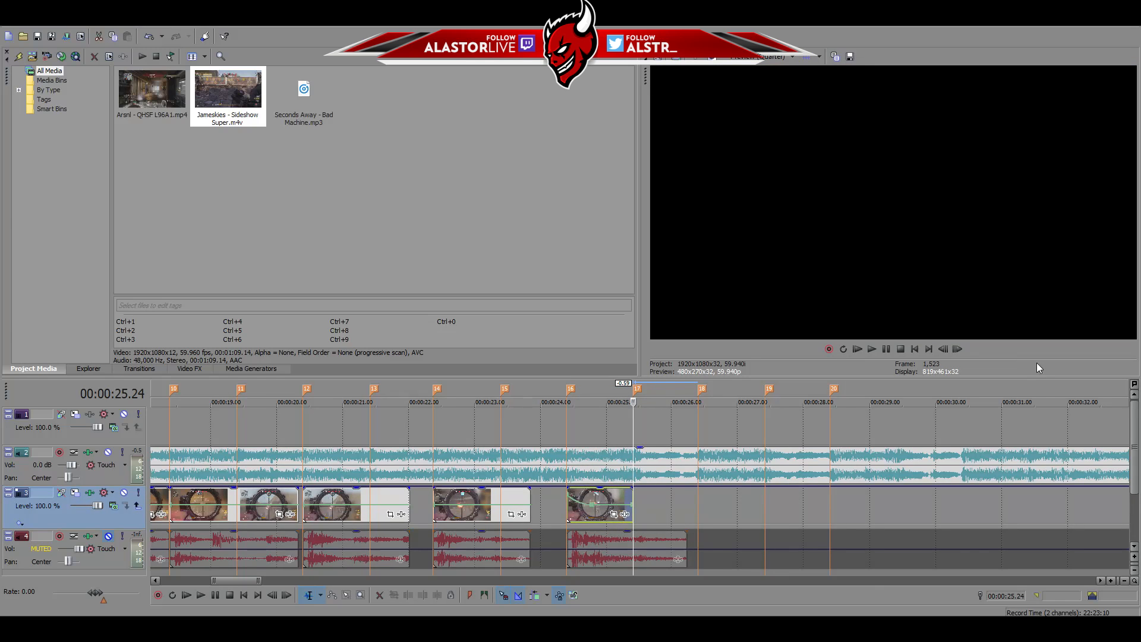
{"action": "left_click", "coordinate": [943, 349]}
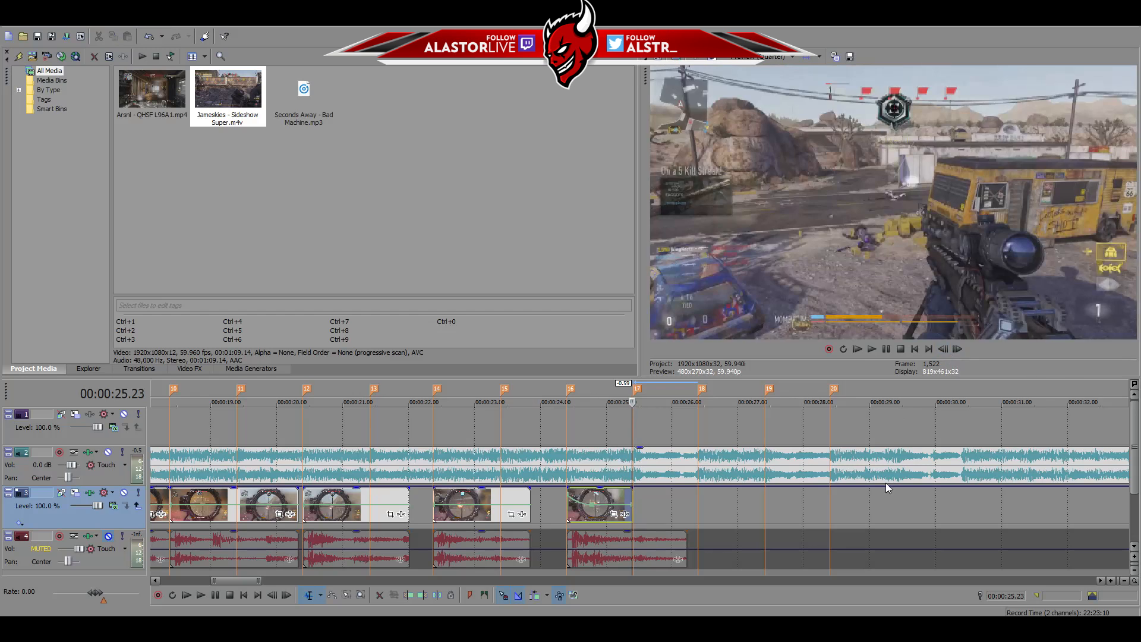
{"action": "left_click_drag", "start_coordinate": [608, 506], "coordinate": [597, 513]}
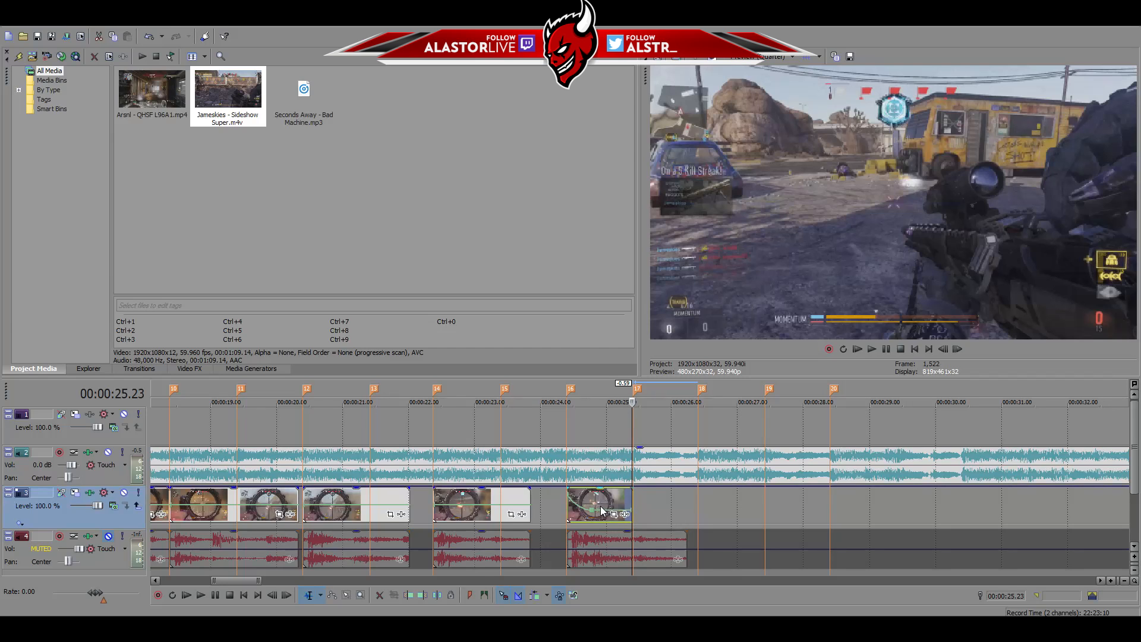
Play the last video clip from its start at 00:00:24.24 to check its slowed ending against the music
{"action": "left_click", "coordinate": [568, 515]}
{"action": "key", "text": "space"}
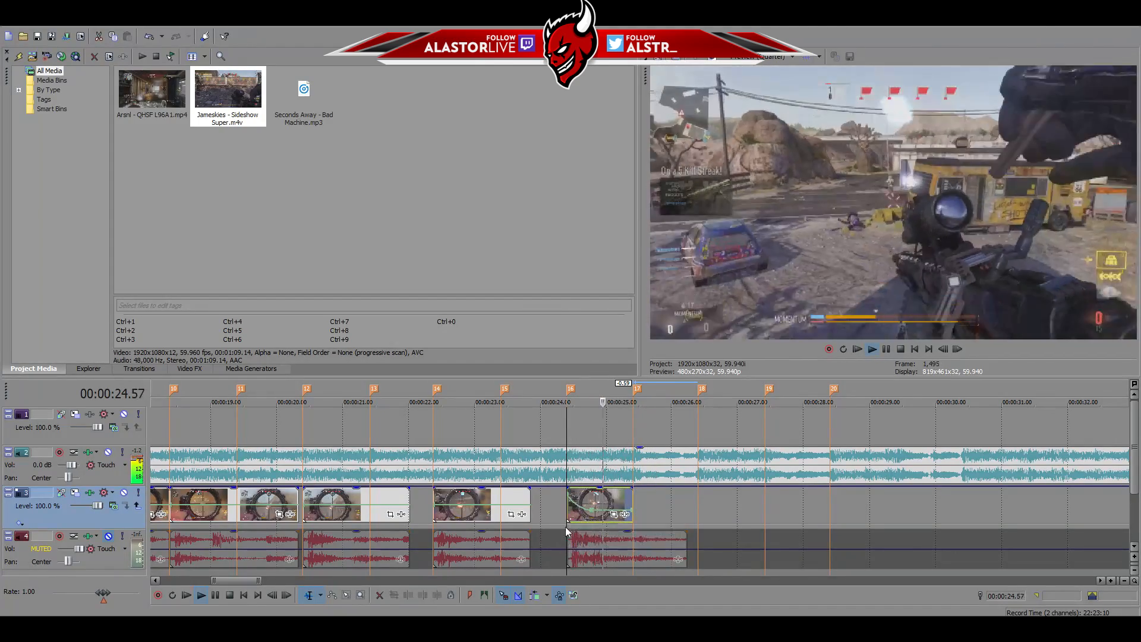
{"action": "key", "text": "space"}
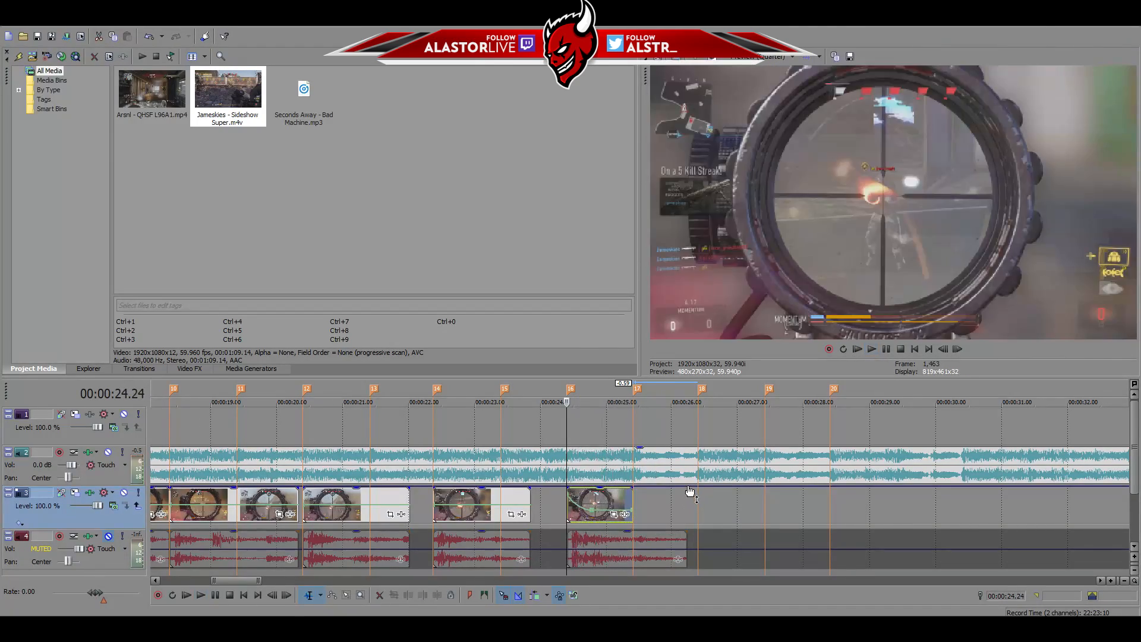
{"action": "key", "text": "space"}
{"action": "key", "text": "space"}
{"action": "key", "text": "space"}
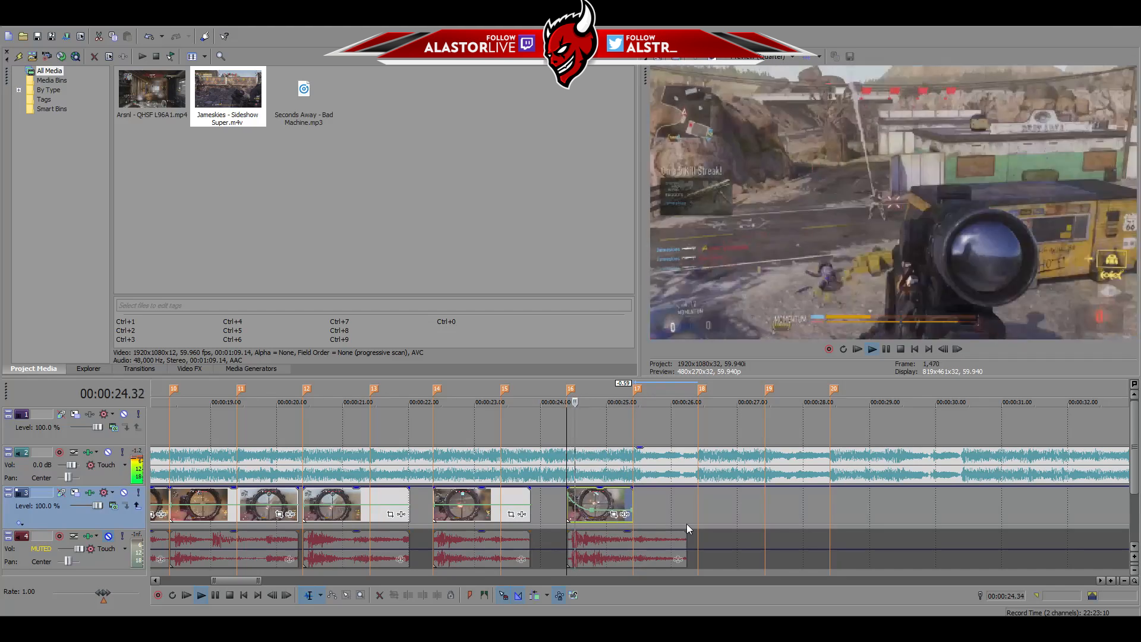
{"action": "key", "text": "space"}
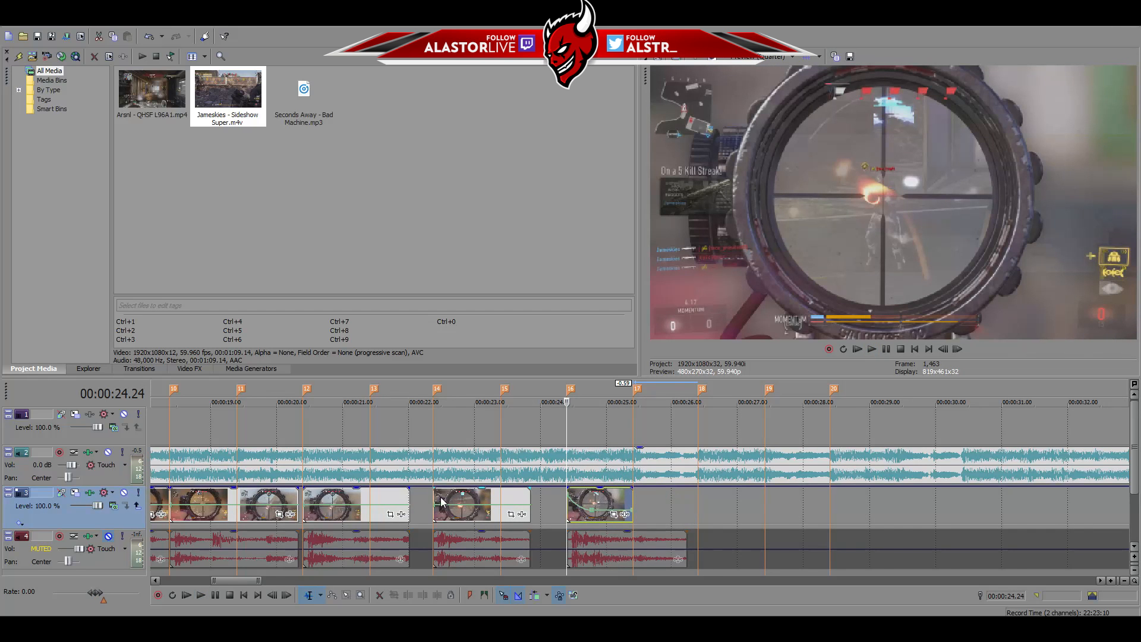
Extend the end of the video clip that starts at marker 6, at 00:00:14.23, to marker 8
{"action": "scroll", "coordinate": [446, 502], "scroll_direction": "down", "scroll_amount": 3}
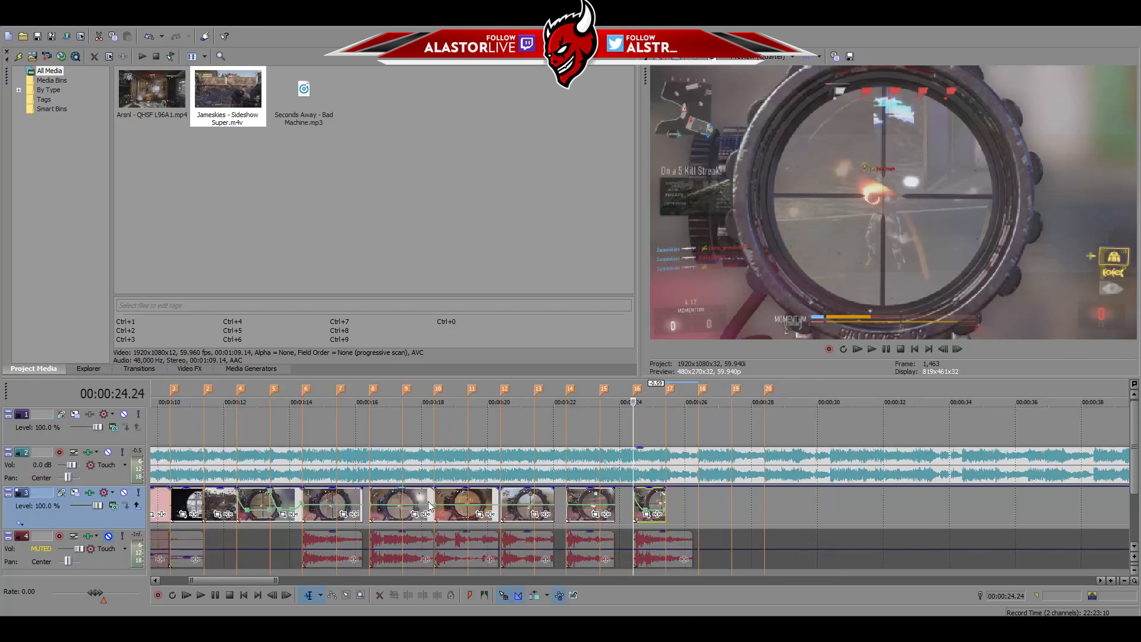
{"action": "left_click", "coordinate": [303, 498]}
{"action": "left_click_drag", "start_coordinate": [363, 496], "coordinate": [368, 503]}
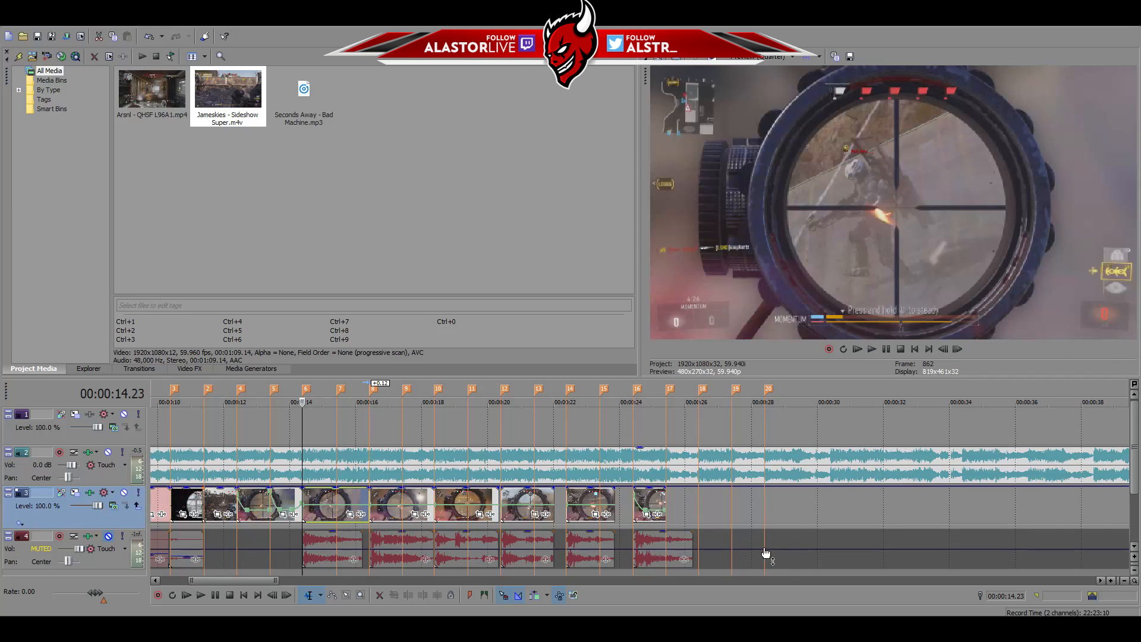
Add velocity points to the clip between markers 6 and 8, raise its speed at marker 7, and apply fast fades to both slowdowns
{"action": "scroll", "coordinate": [761, 552], "scroll_direction": "up", "scroll_amount": 3}
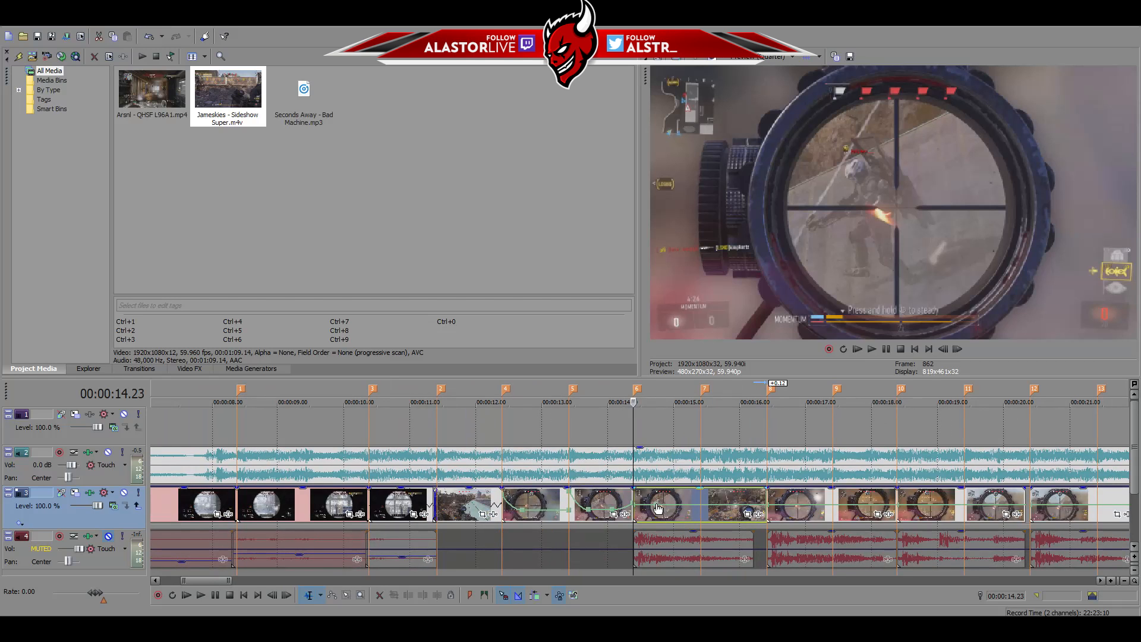
{"action": "left_click", "coordinate": [657, 508]}
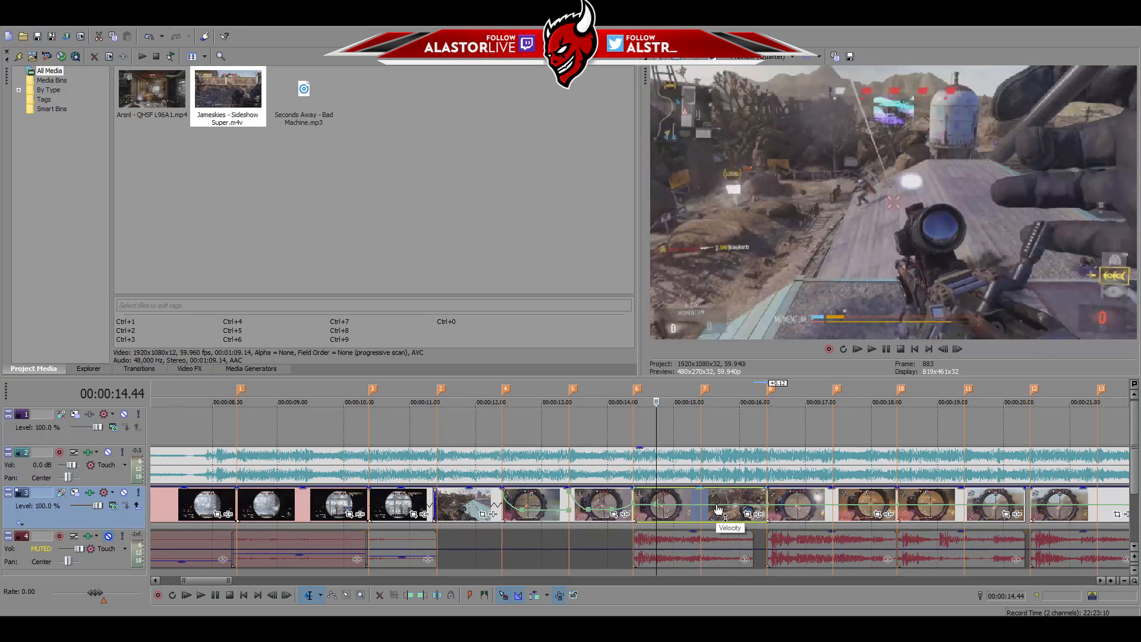
{"action": "left_click", "coordinate": [720, 509]}
{"action": "left_click", "coordinate": [711, 511]}
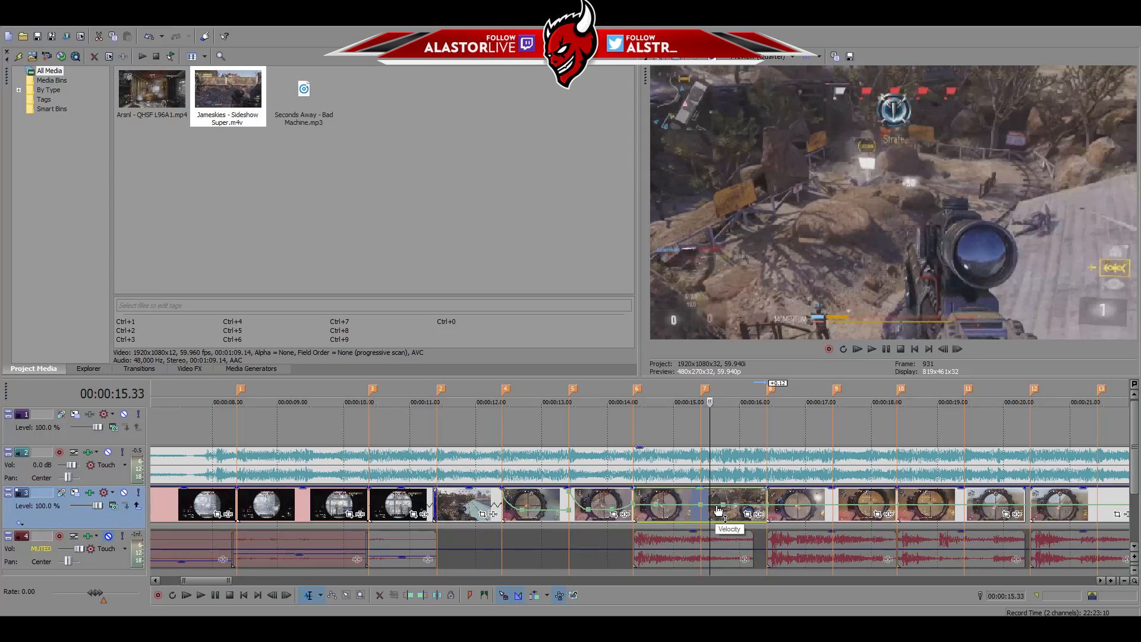
{"action": "left_click", "coordinate": [712, 510]}
{"action": "left_click_drag", "start_coordinate": [713, 509], "coordinate": [701, 501]}
{"action": "right_click", "coordinate": [713, 499]}
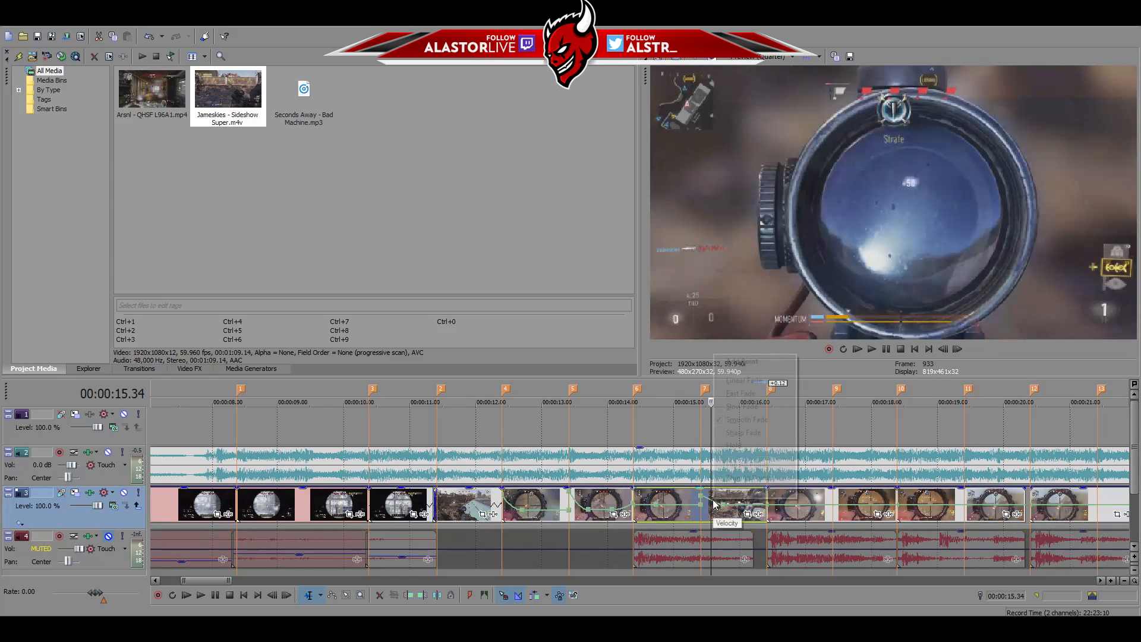
{"action": "left_click", "coordinate": [732, 400]}
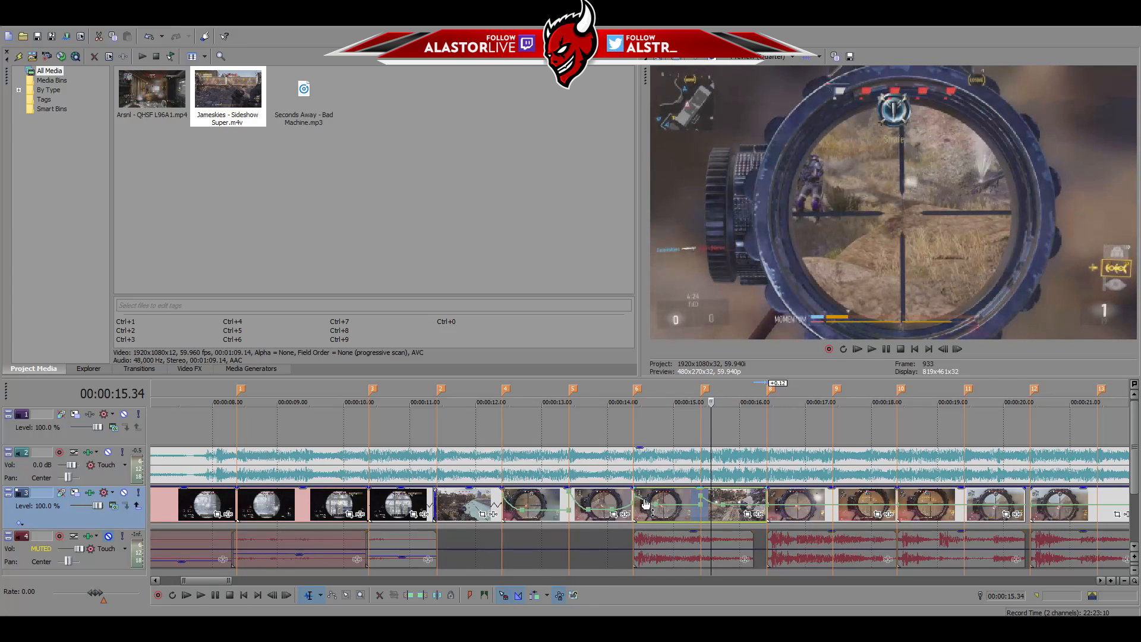
{"action": "right_click", "coordinate": [647, 498]}
{"action": "left_click", "coordinate": [696, 393]}
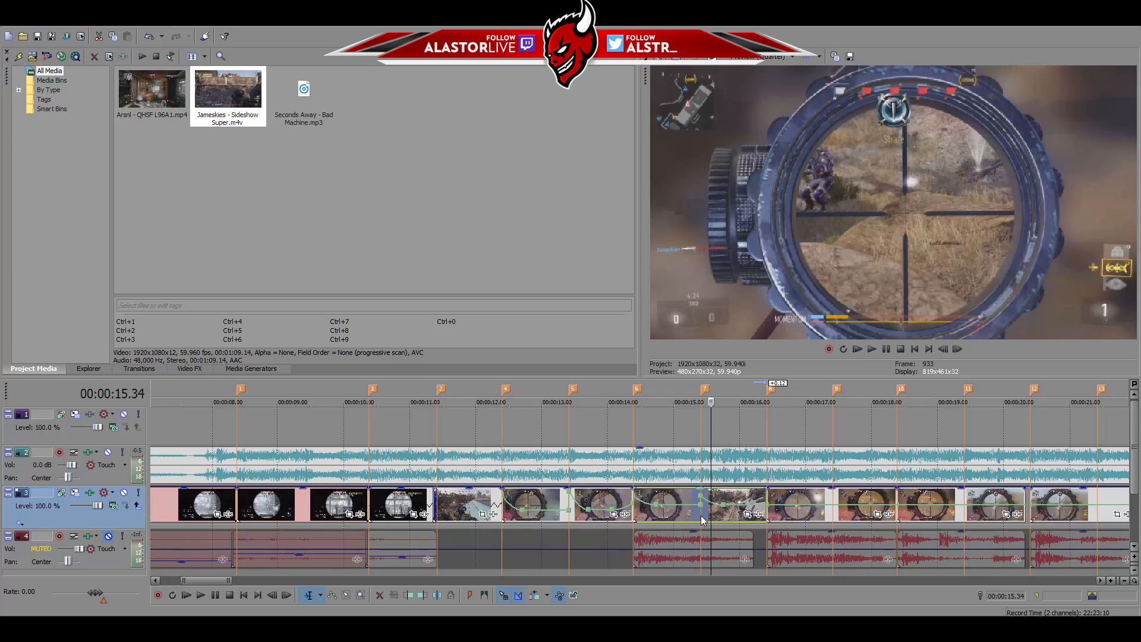
Go to marker 7, at 00:00:15.25, and lower the clip's velocity just before it to about 45%
{"action": "left_click", "coordinate": [702, 520]}
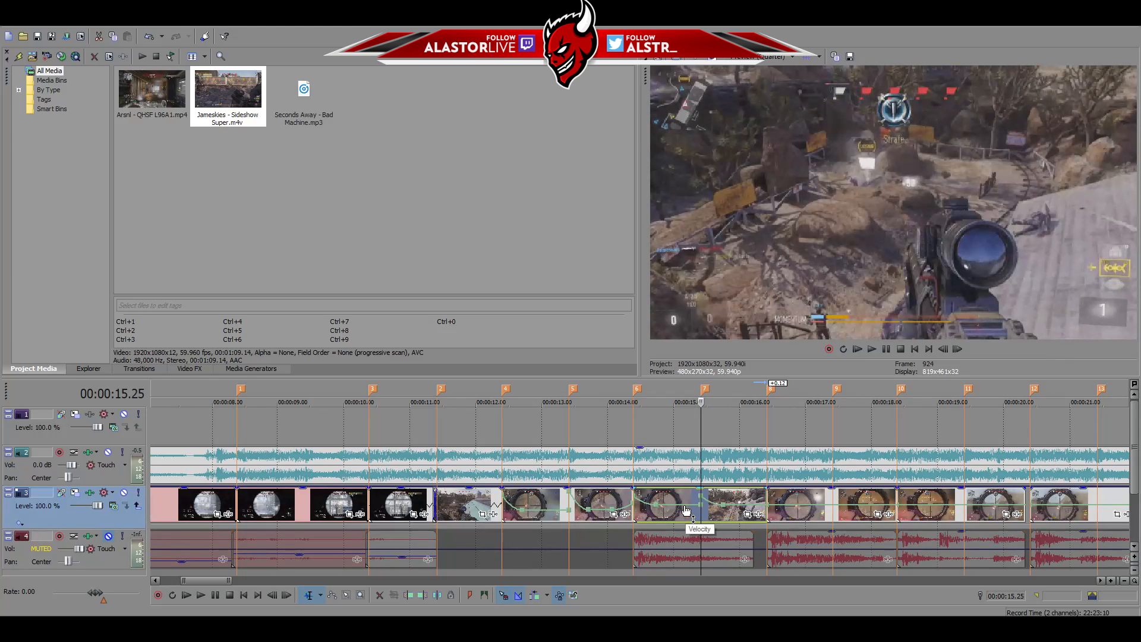
{"action": "left_click_drag", "start_coordinate": [683, 512], "coordinate": [674, 514]}
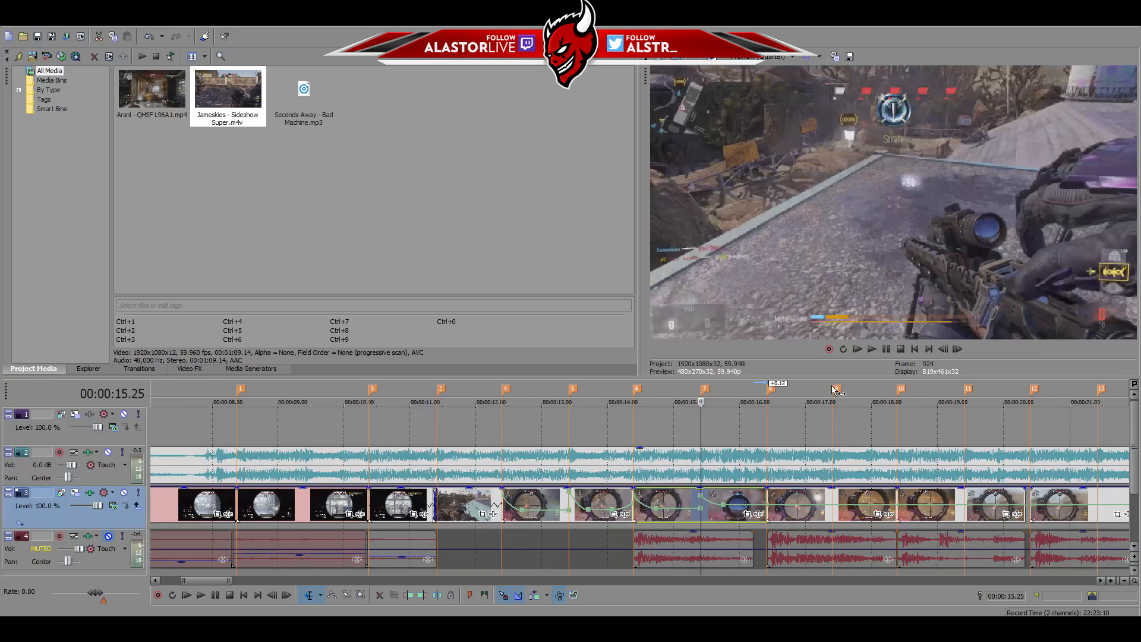
{"action": "left_click_drag", "start_coordinate": [694, 514], "coordinate": [660, 515]}
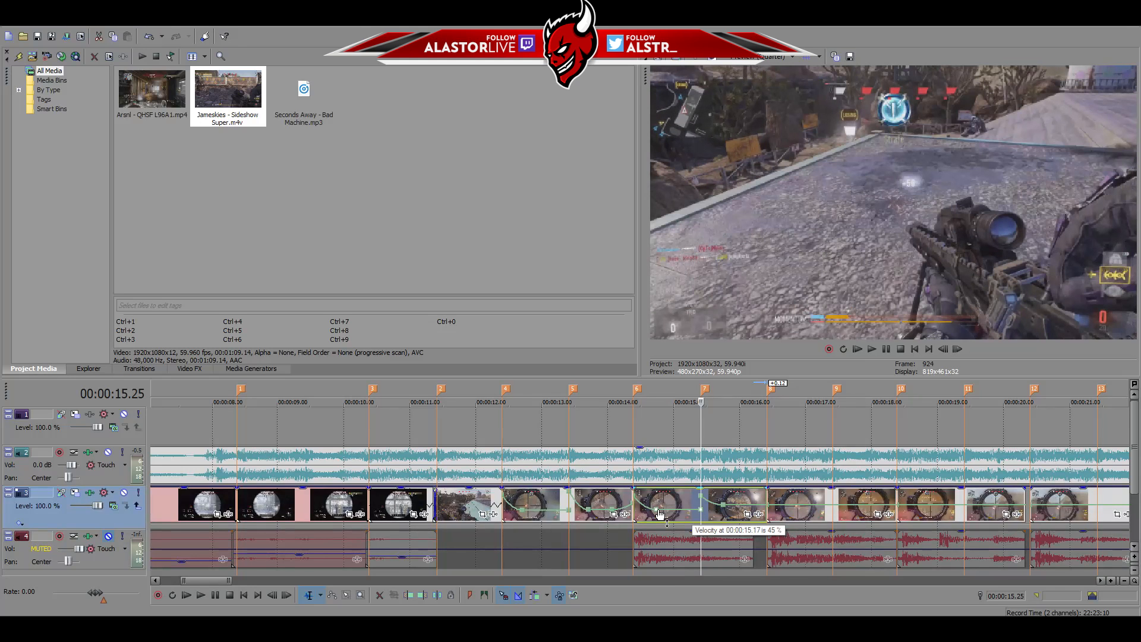
Adjust the velocity after marker 7 against the clip's final frame at 00:00:16.24, then raise its end to about 203% with a slow fade
{"action": "key", "text": "ctrl+Right"}
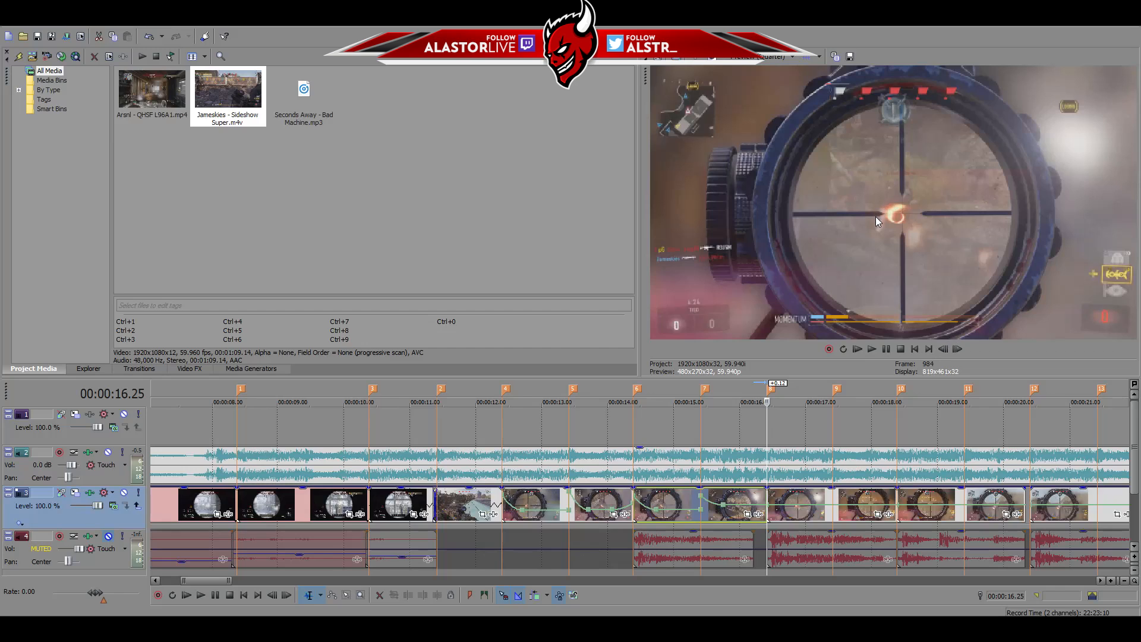
{"action": "left_click", "coordinate": [943, 351]}
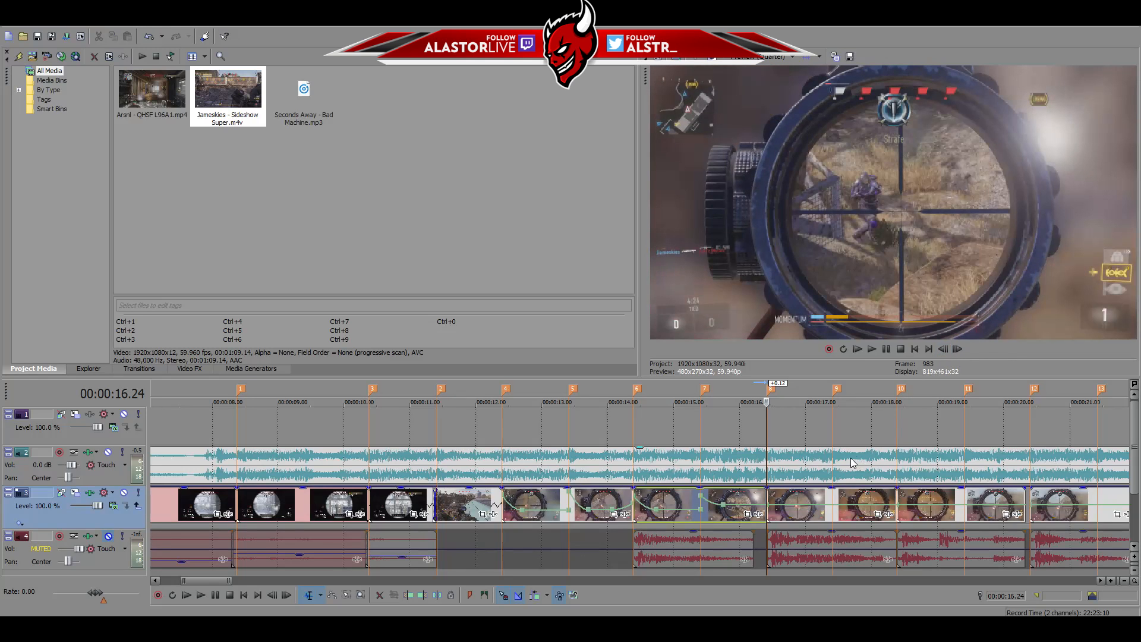
{"action": "left_click_drag", "start_coordinate": [755, 506], "coordinate": [737, 512]}
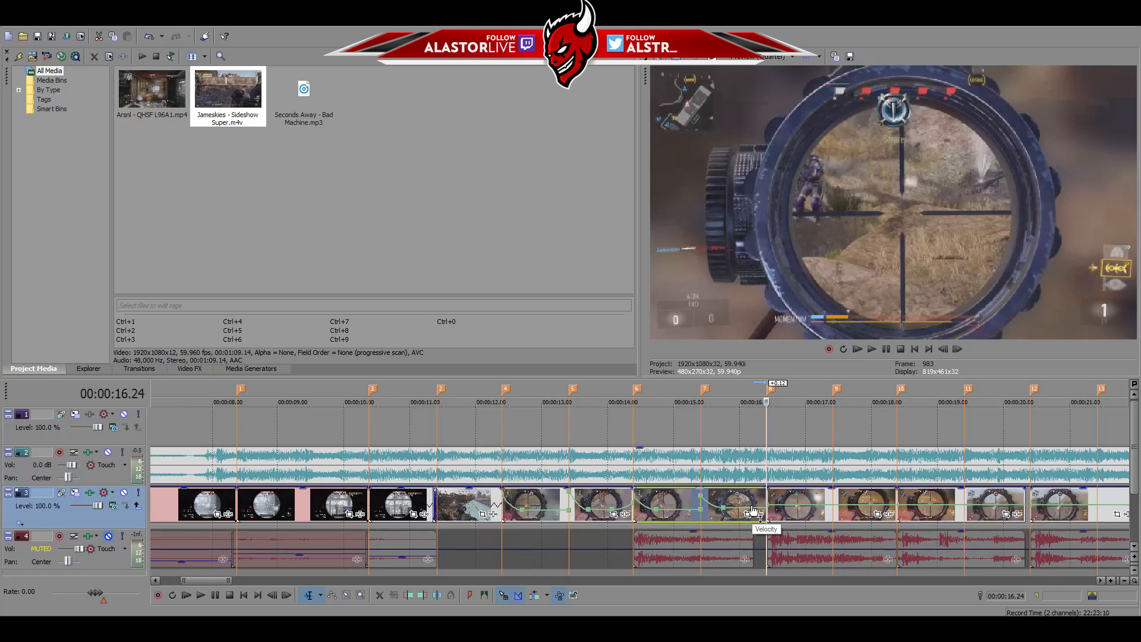
{"action": "left_click", "coordinate": [749, 511]}
{"action": "left_click", "coordinate": [760, 508]}
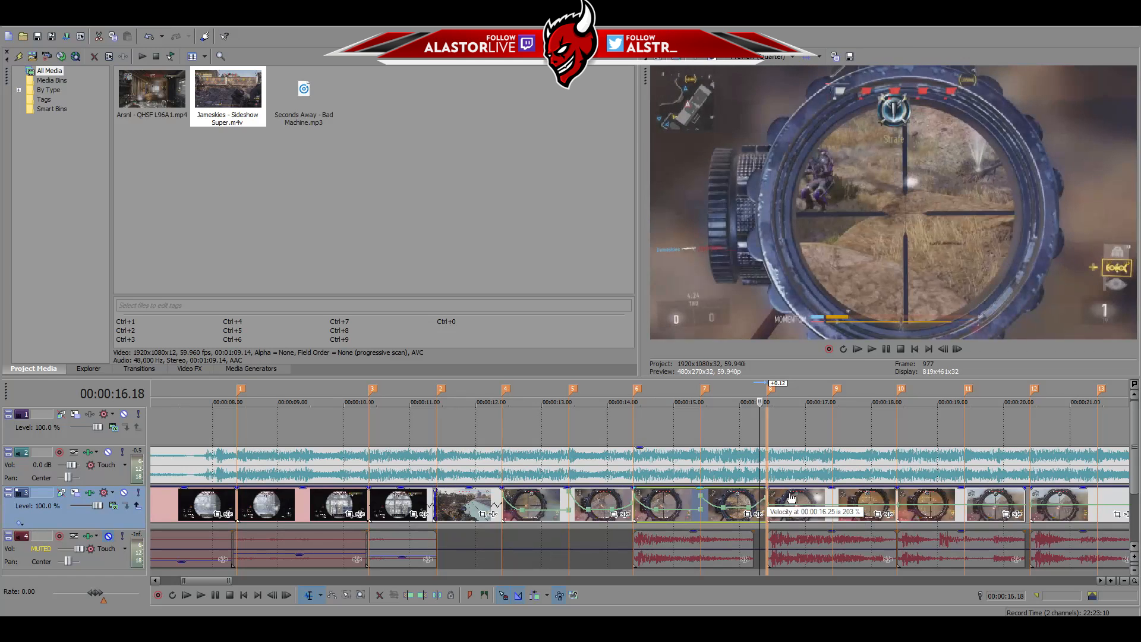
{"action": "right_click", "coordinate": [760, 502]}
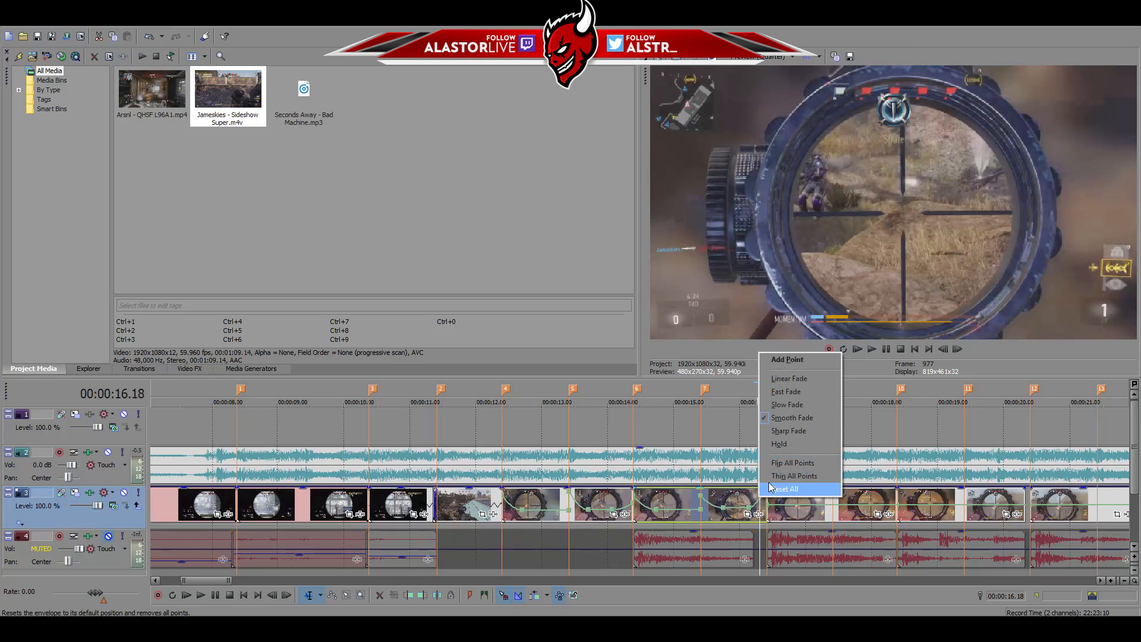
{"action": "left_click", "coordinate": [790, 408]}
Step through the frames around marker 8 and play from 00:00:15.05 to check the transition into the next clip
{"action": "scroll", "coordinate": [805, 519], "scroll_direction": "up", "scroll_amount": 3}
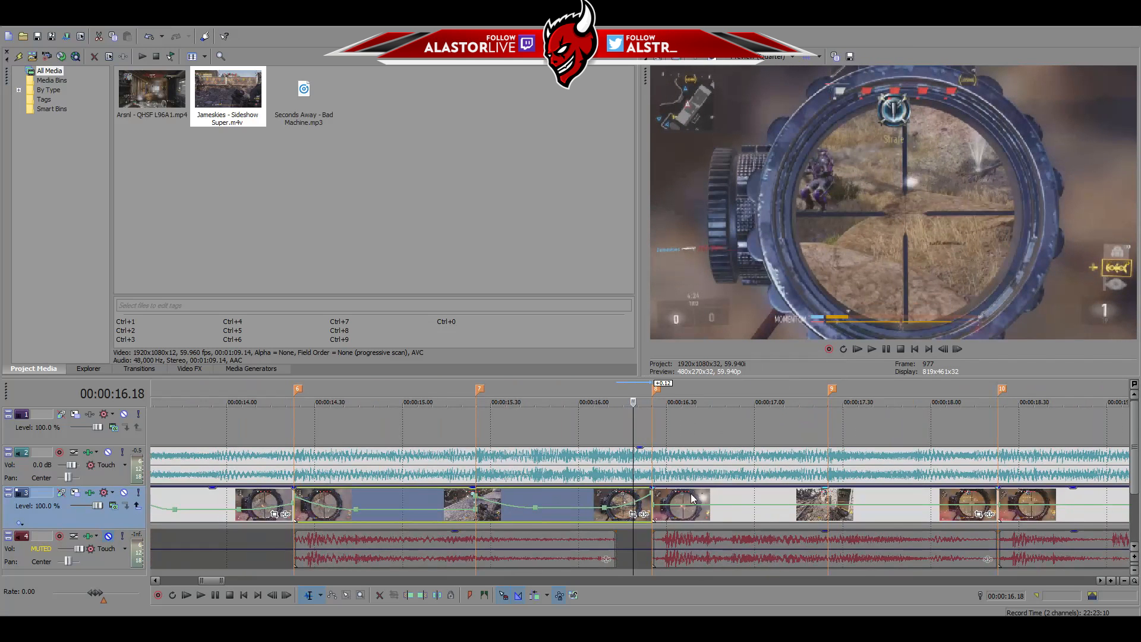
{"action": "left_click", "coordinate": [959, 349]}
{"action": "left_click", "coordinate": [958, 350]}
{"action": "left_click", "coordinate": [958, 350]}
{"action": "left_click", "coordinate": [958, 350]}
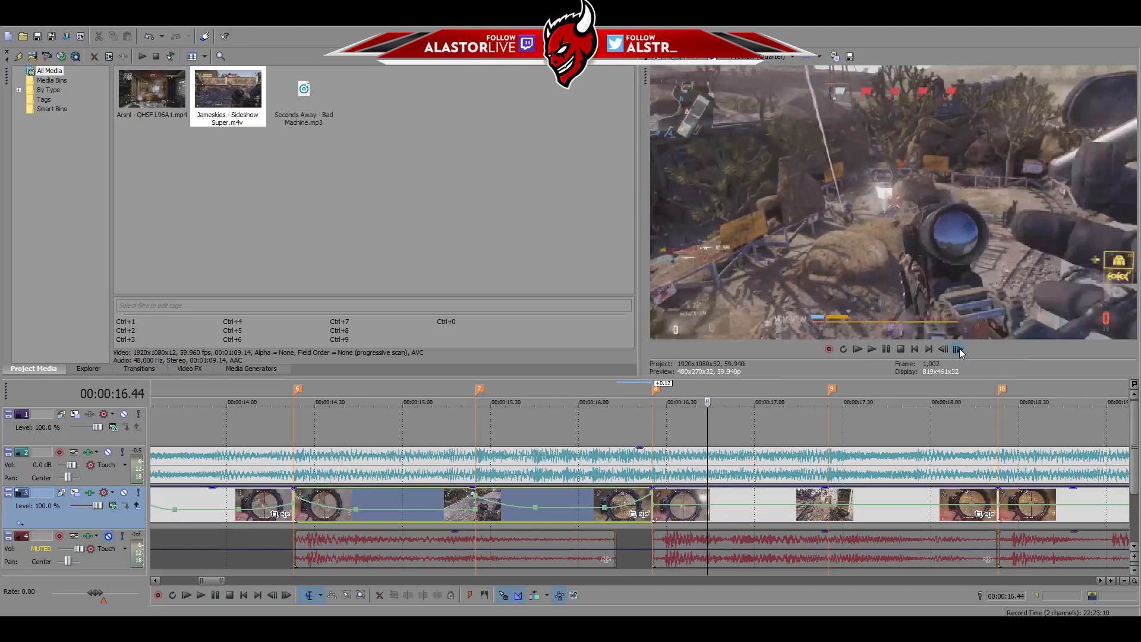
{"action": "left_click", "coordinate": [945, 351]}
{"action": "left_click", "coordinate": [945, 351]}
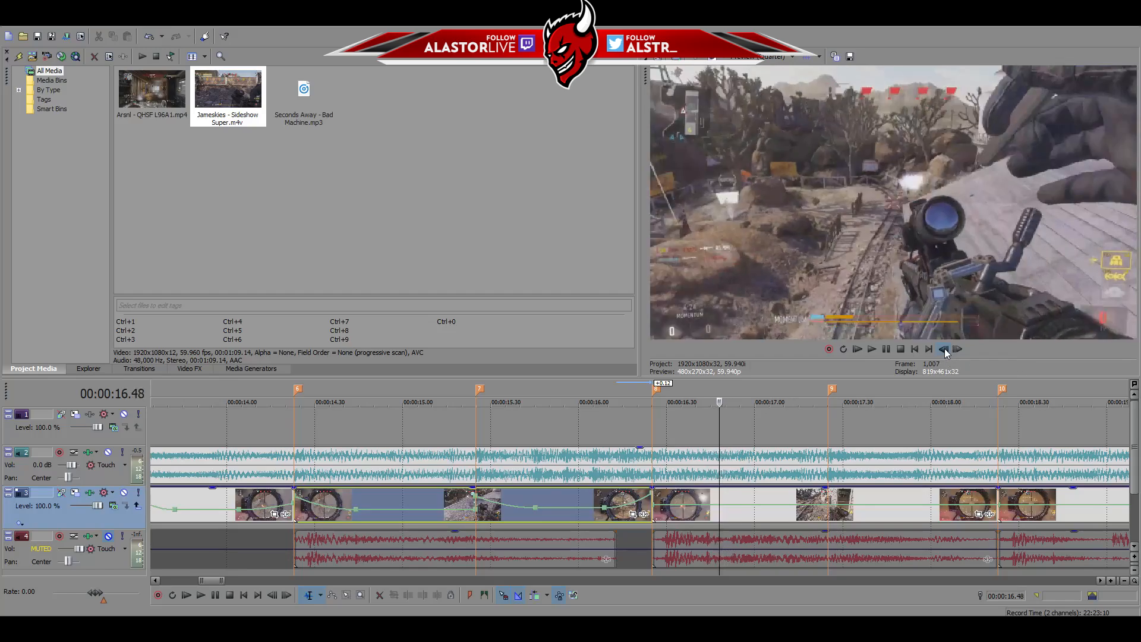
{"action": "left_click", "coordinate": [418, 430]}
{"action": "key", "text": "space"}
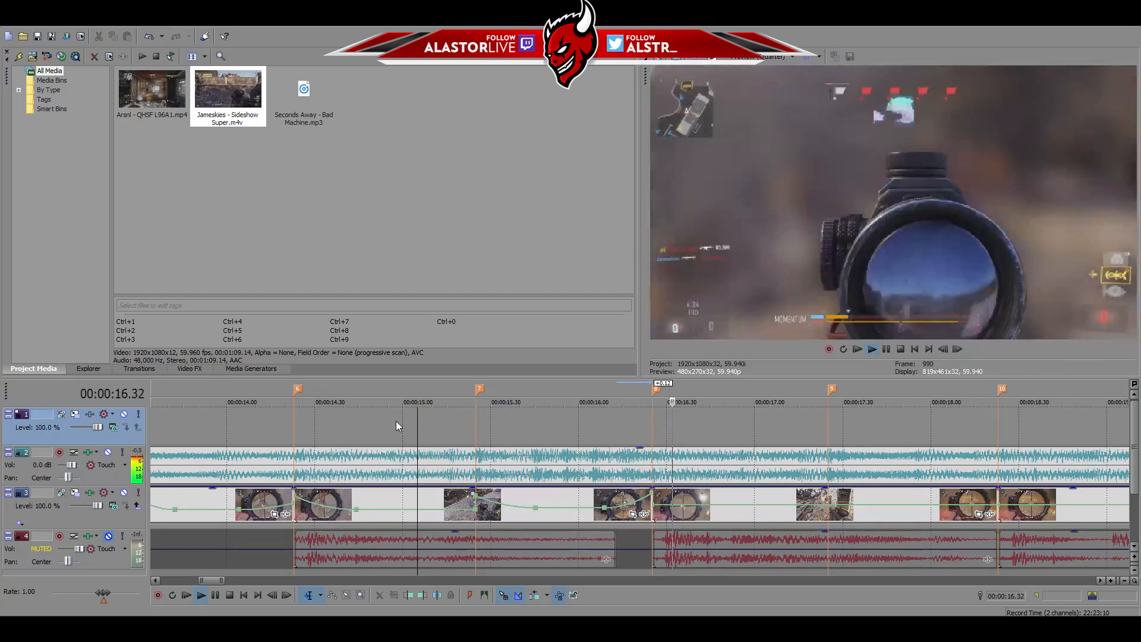
{"action": "key", "text": "space"}
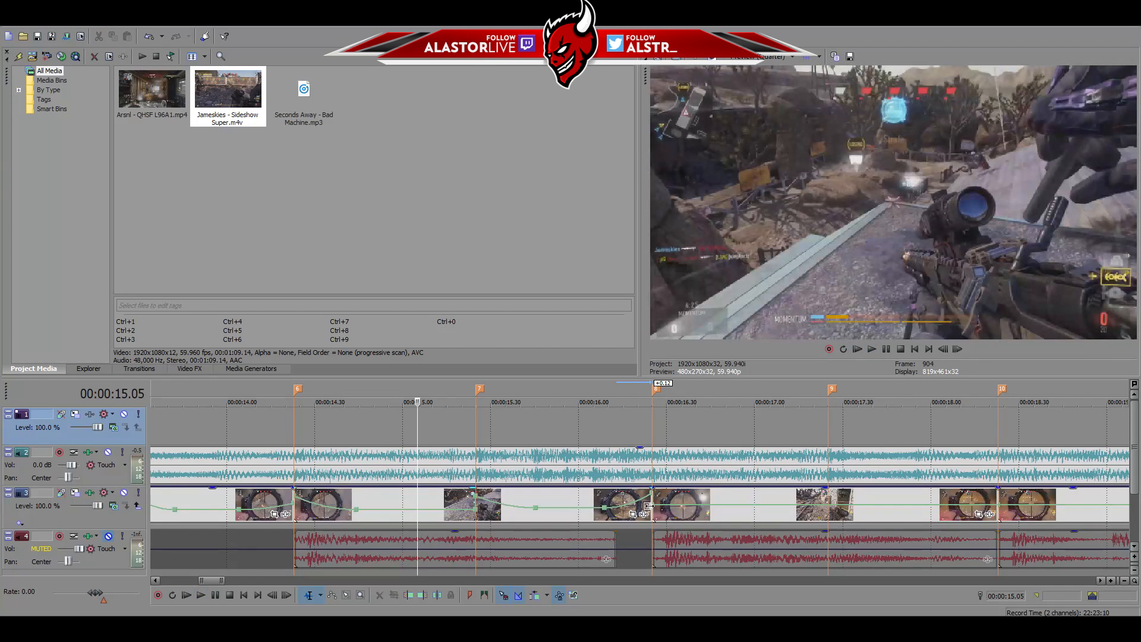
Return to the clip's final frame at 00:00:16.24 and set the velocity of the level section before its final ramp to about 93%
{"action": "left_click", "coordinate": [648, 508]}
{"action": "key", "text": "Left"}
{"action": "left_click_drag", "start_coordinate": [571, 513], "coordinate": [576, 510]}
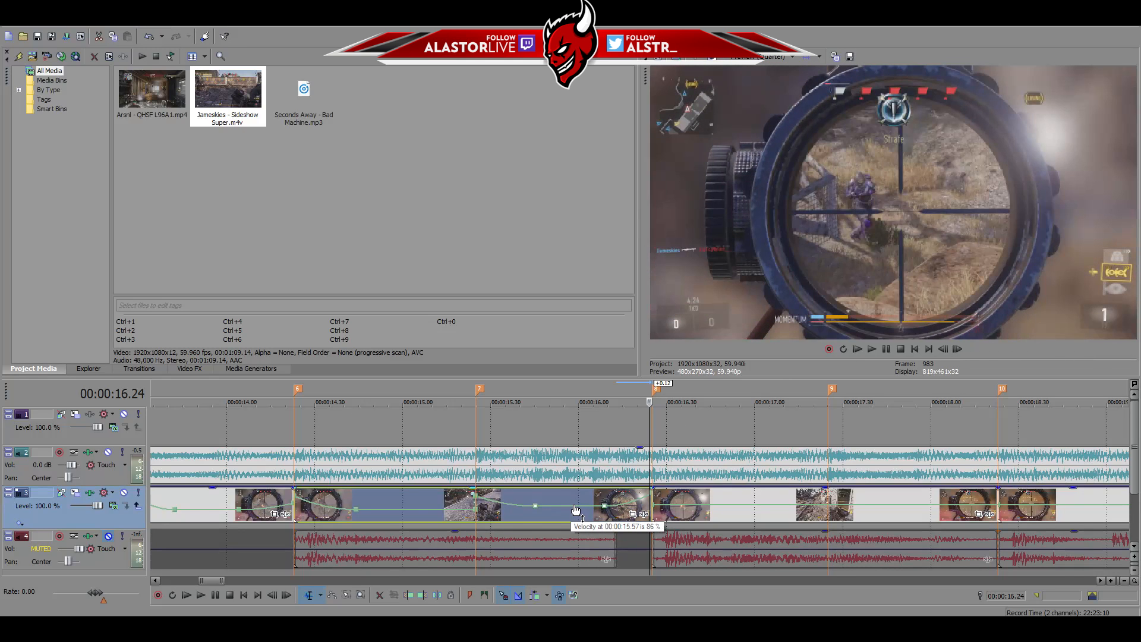
{"action": "left_click_drag", "start_coordinate": [580, 508], "coordinate": [576, 510]}
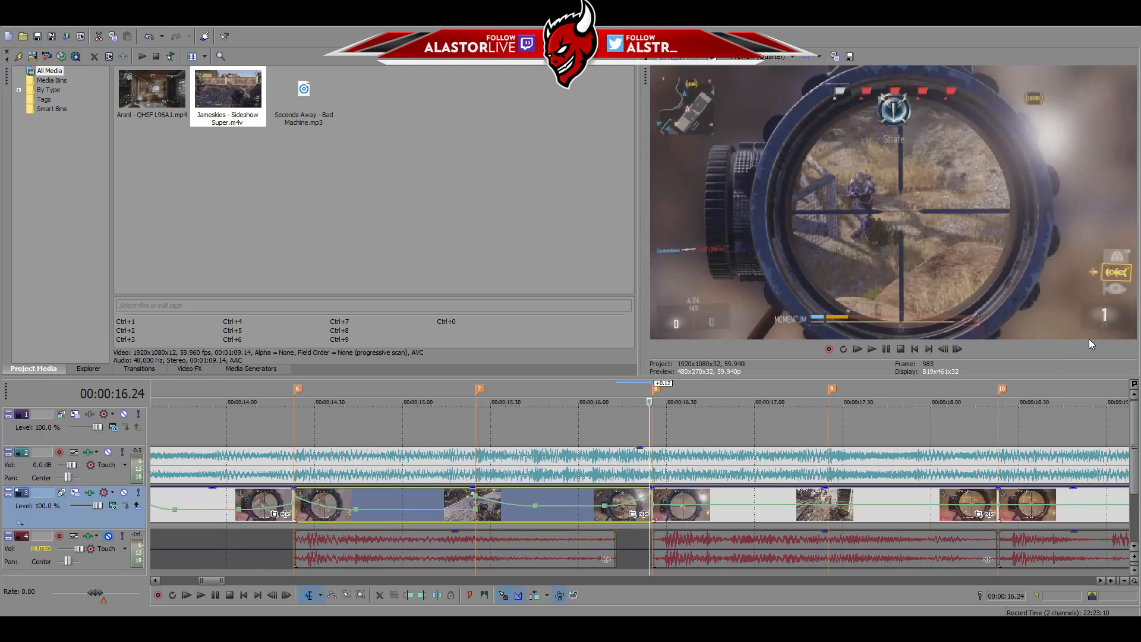
{"action": "left_click_drag", "start_coordinate": [594, 511], "coordinate": [594, 512]}
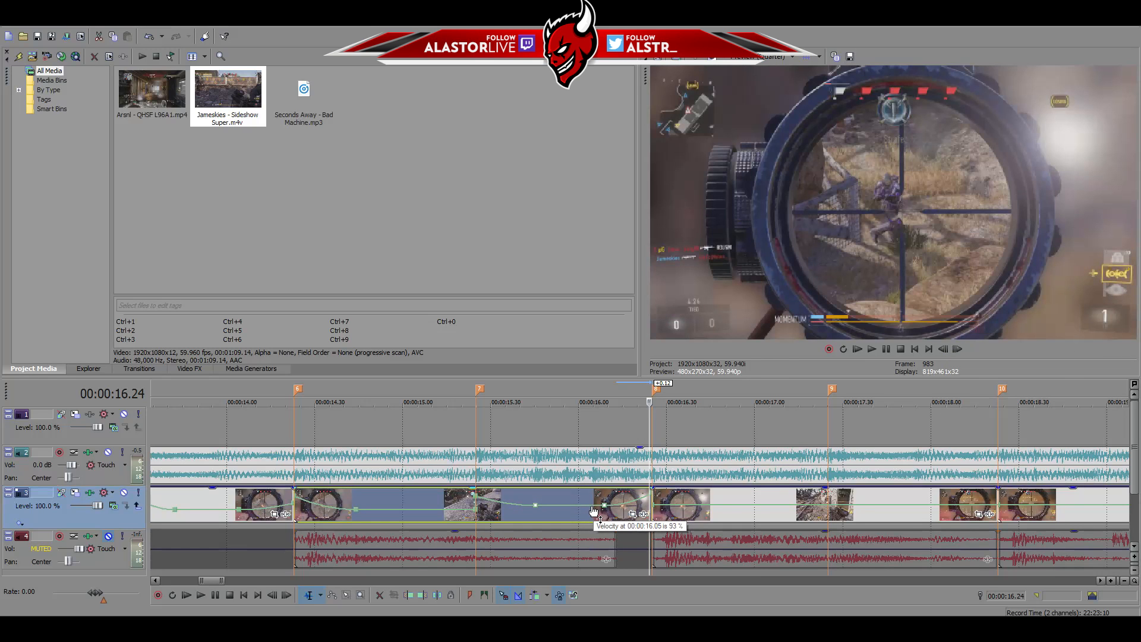
Step through the frames around marker 8 and replay from just before marker 7 to check the adjusted speed
{"action": "left_click", "coordinate": [958, 351]}
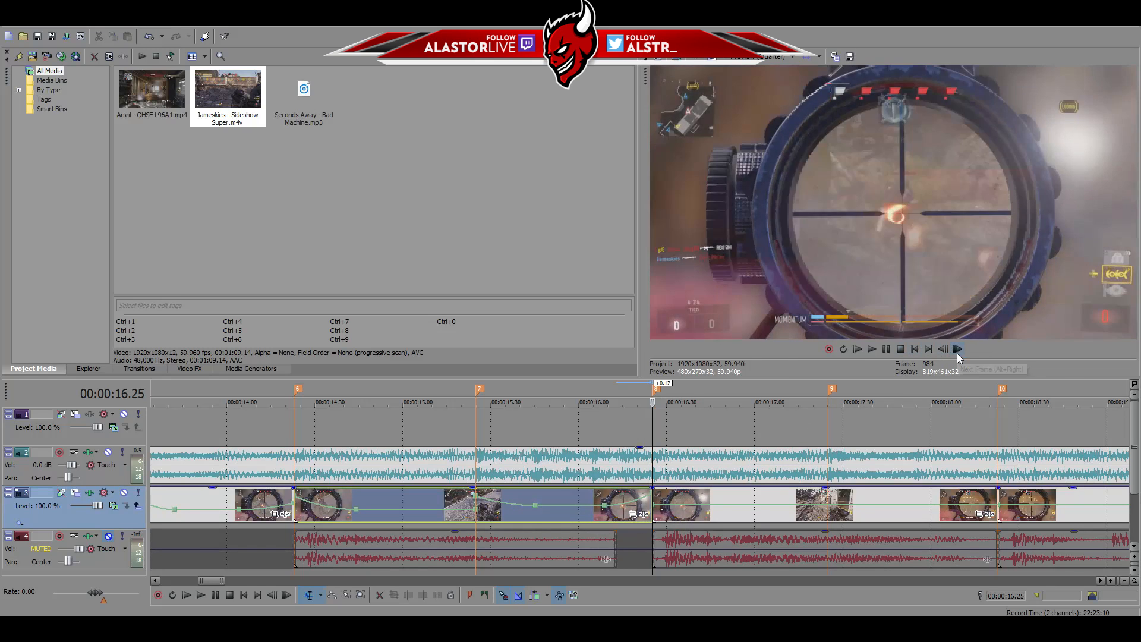
{"action": "left_click", "coordinate": [944, 350]}
{"action": "left_click", "coordinate": [944, 350]}
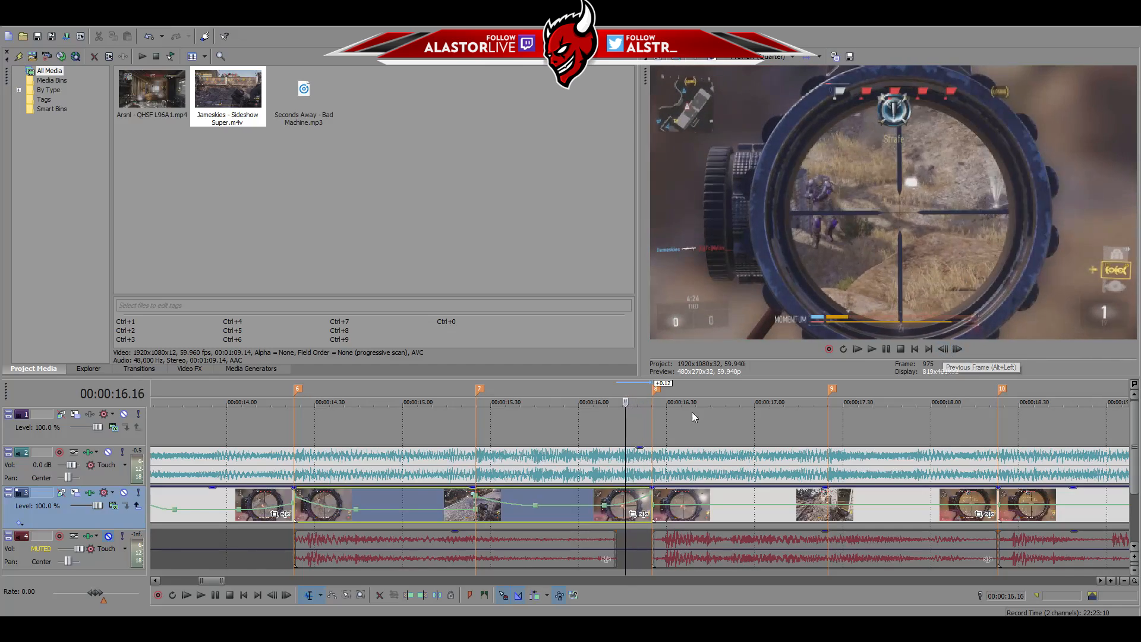
{"action": "left_click", "coordinate": [436, 428]}
{"action": "key", "text": "space"}
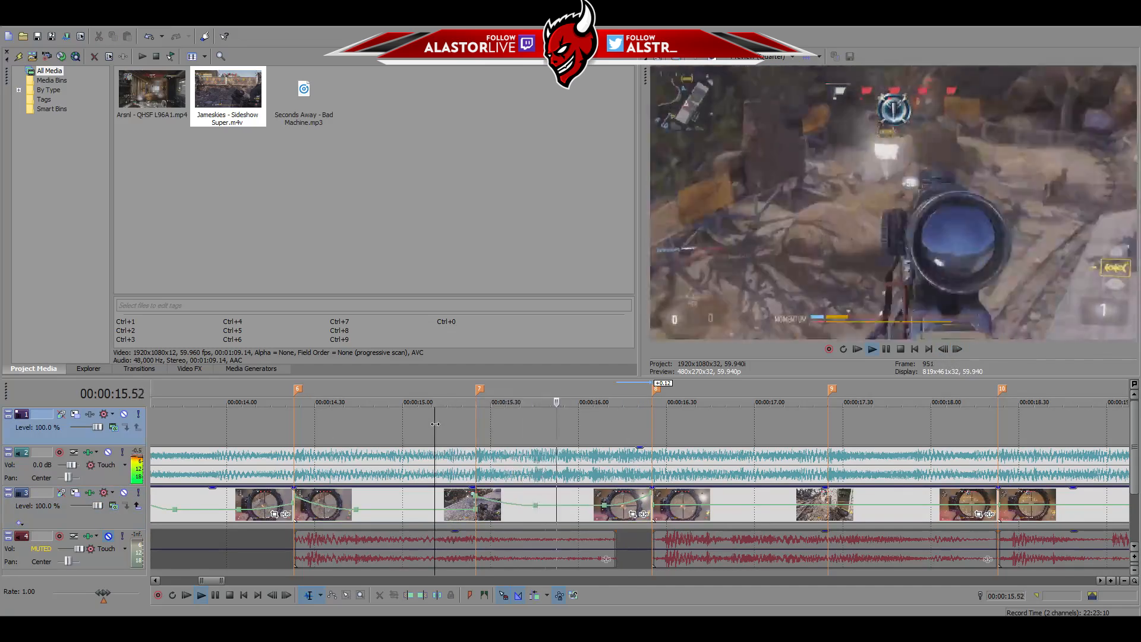
{"action": "key", "text": "space"}
{"action": "key", "text": "space"}
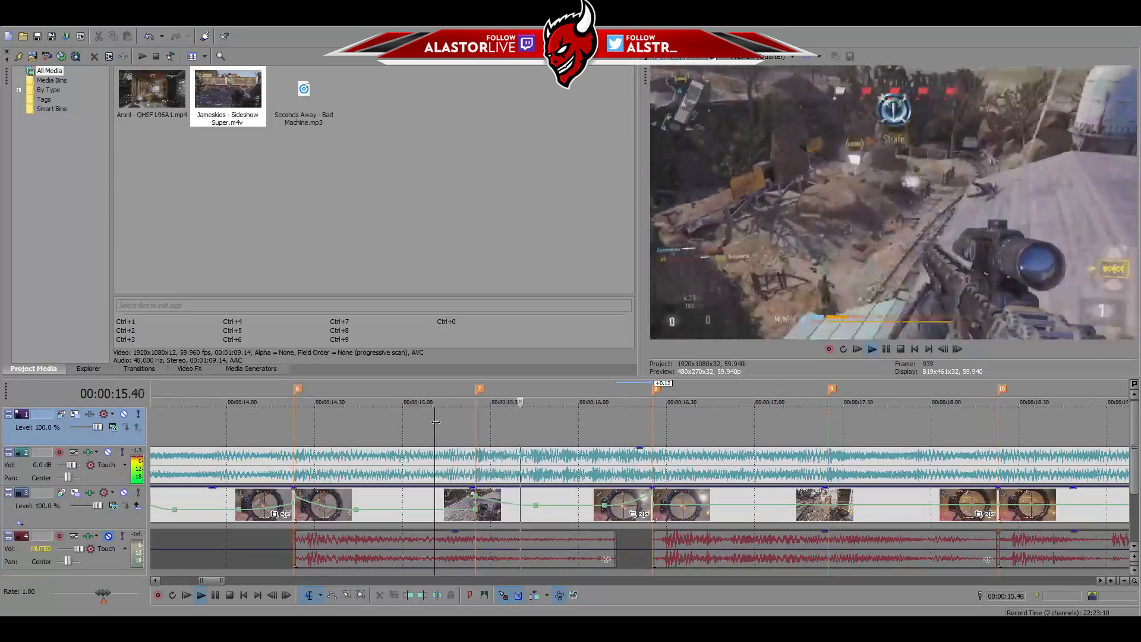
{"action": "key", "text": "space"}
Extend the start of the game-audio clip at marker 8 back over the previous clip's end, overlapping by about 2 frames
{"action": "scroll", "coordinate": [453, 486], "scroll_direction": "down", "scroll_amount": 5}
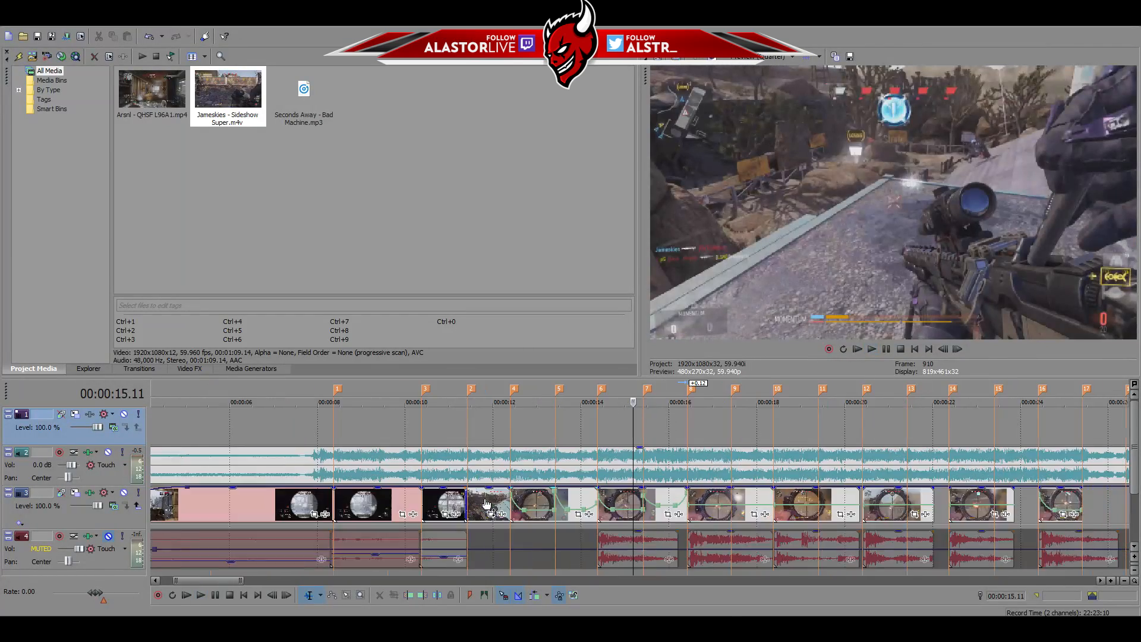
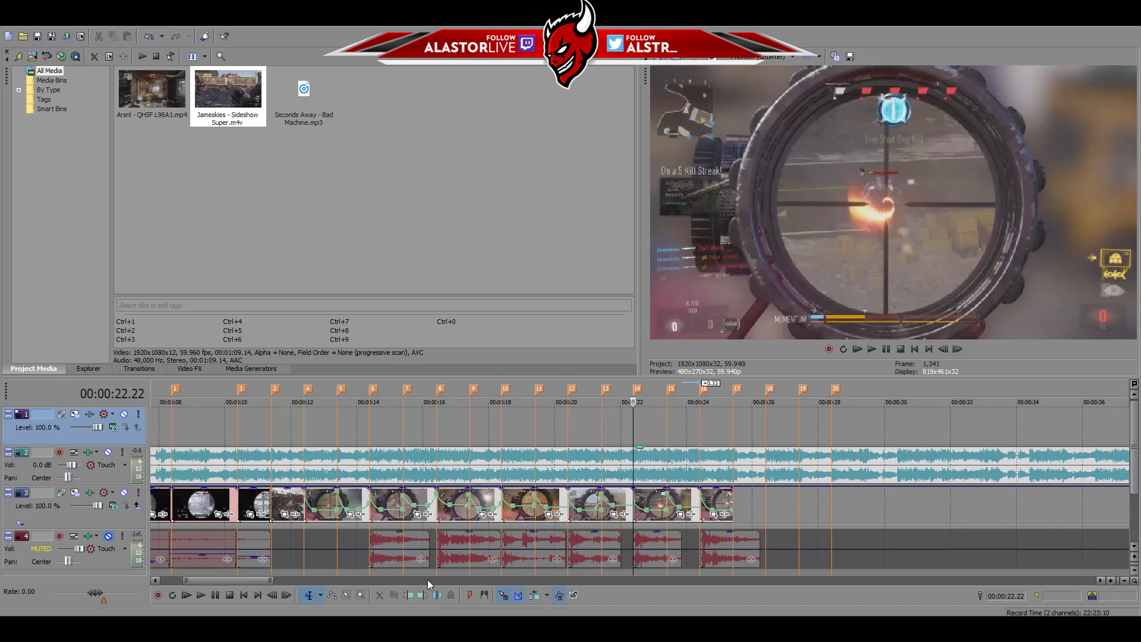
{"action": "left_click", "coordinate": [373, 540]}
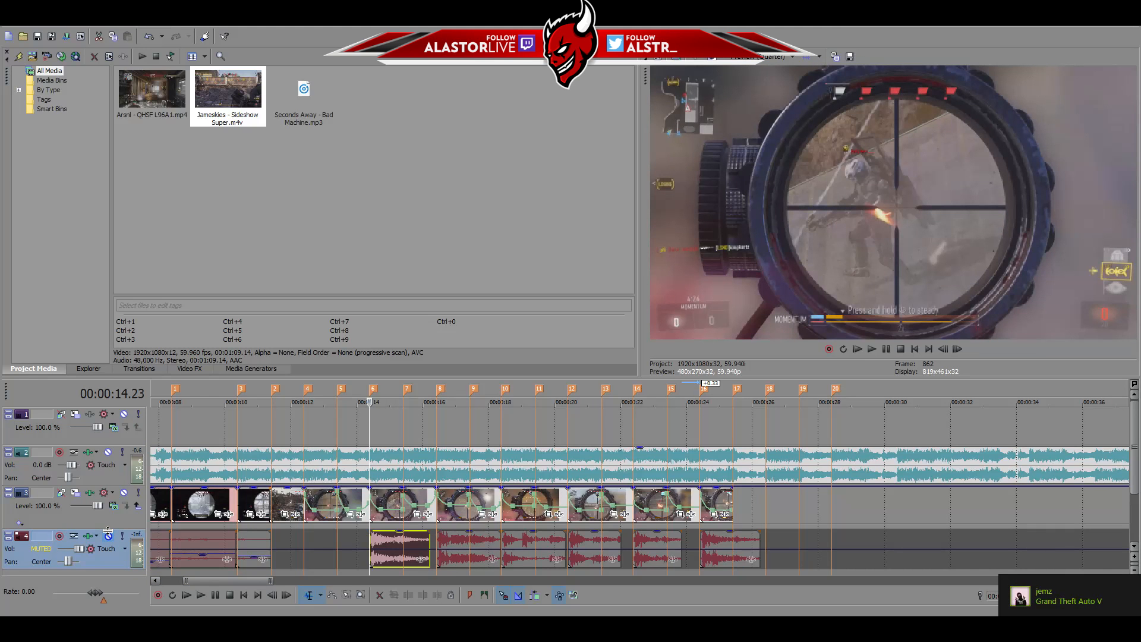
{"action": "left_click", "coordinate": [437, 539]}
{"action": "scroll", "coordinate": [648, 577], "scroll_direction": "up", "scroll_amount": 1}
{"action": "scroll", "coordinate": [648, 578], "scroll_direction": "up", "scroll_amount": 5}
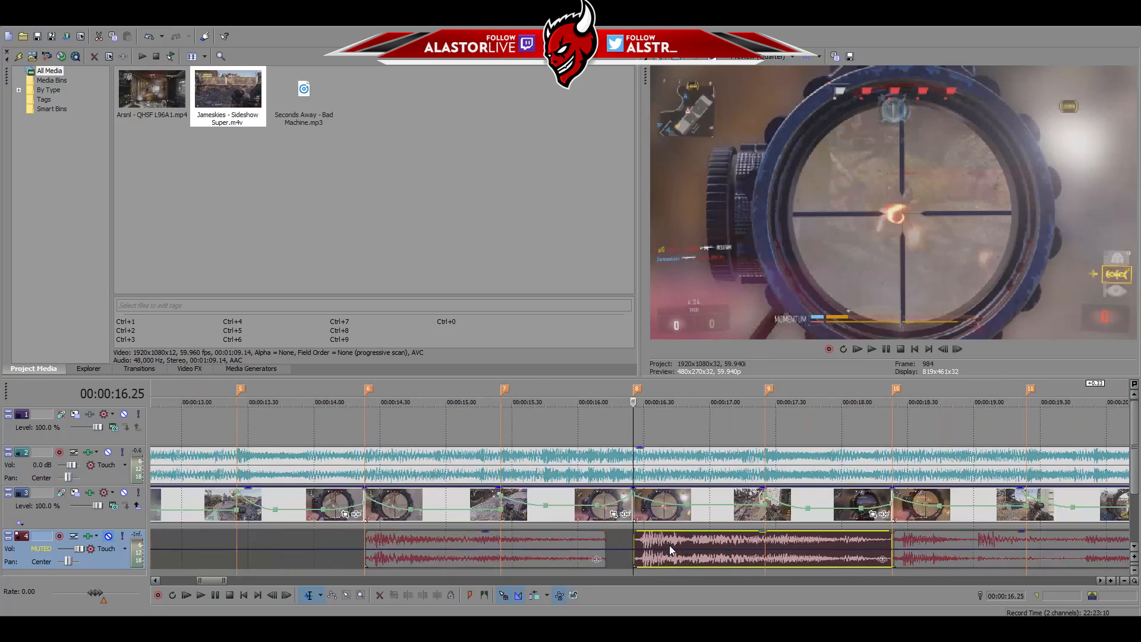
{"action": "left_click_drag", "start_coordinate": [560, 559], "coordinate": [549, 561]}
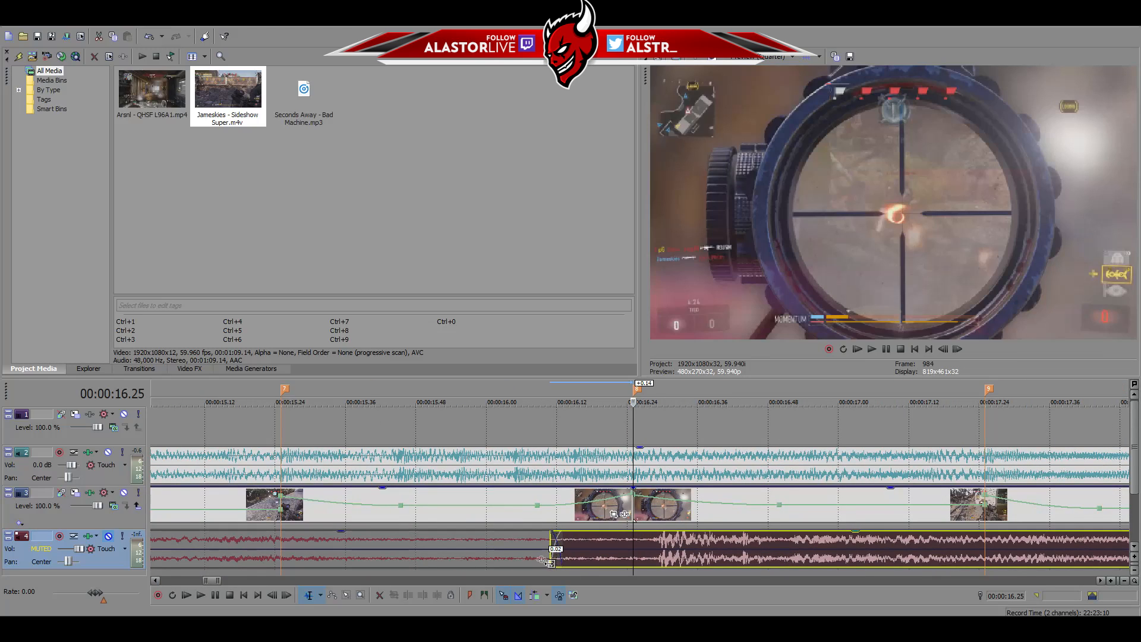
{"action": "scroll", "coordinate": [618, 543], "scroll_direction": "down", "scroll_amount": 5}
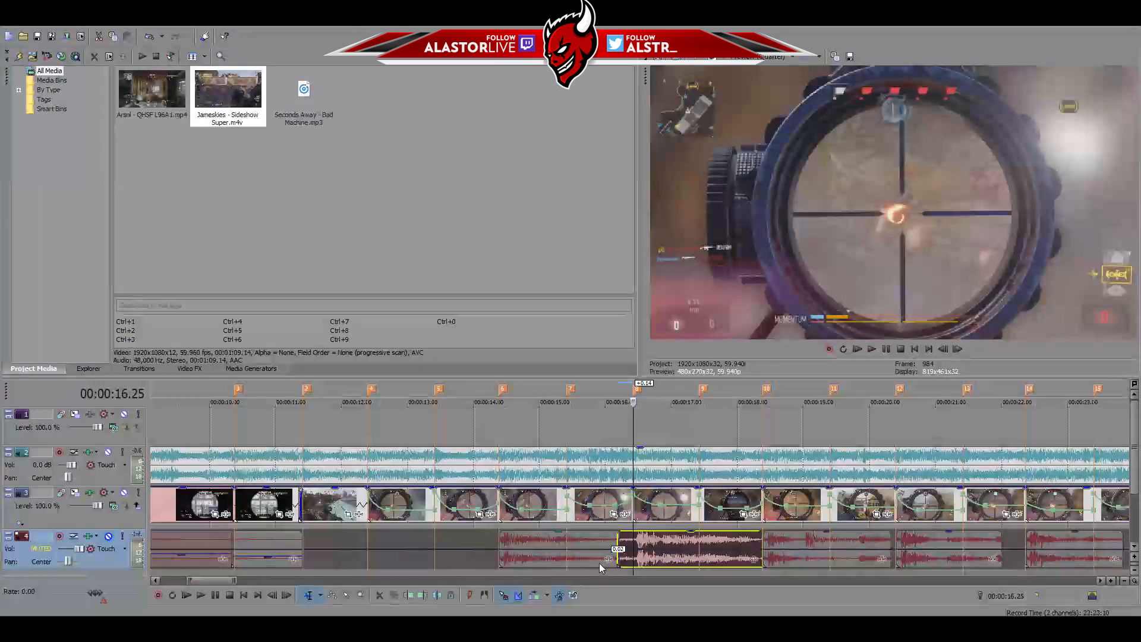
Extend the start of the game-audio clip at marker 10 back over the previous clip's end, overlapping by about 2 frames
{"action": "left_click", "coordinate": [766, 551]}
{"action": "scroll", "coordinate": [763, 554], "scroll_direction": "up", "scroll_amount": 5}
{"action": "scroll", "coordinate": [644, 540], "scroll_direction": "up", "scroll_amount": 3}
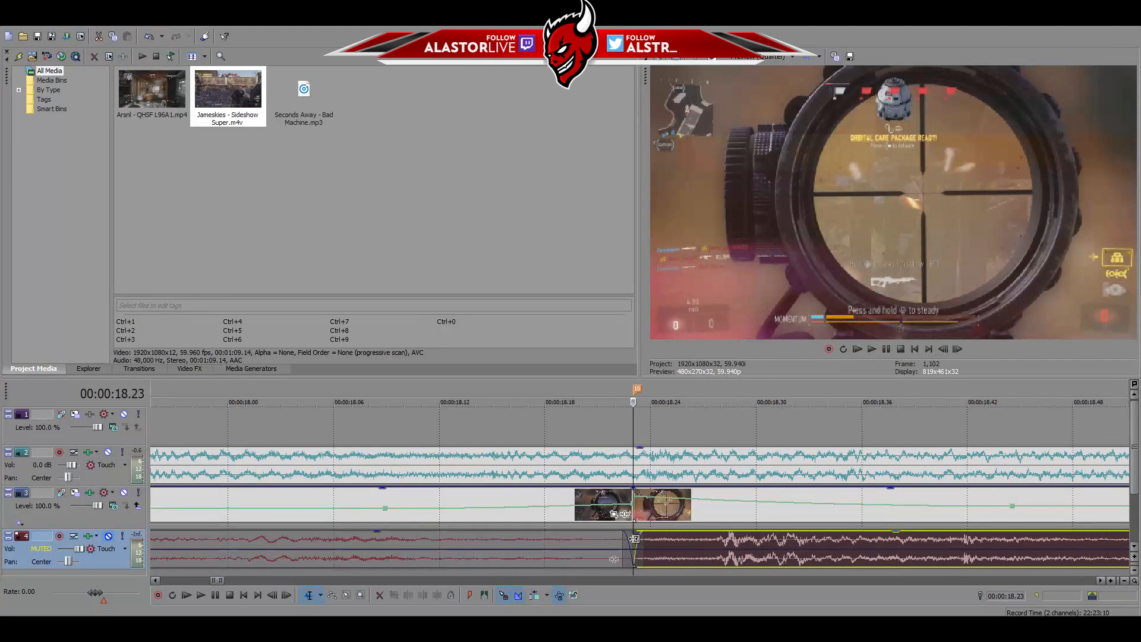
{"action": "left_click_drag", "start_coordinate": [633, 541], "coordinate": [593, 542]}
{"action": "scroll", "coordinate": [595, 544], "scroll_direction": "down", "scroll_amount": 8}
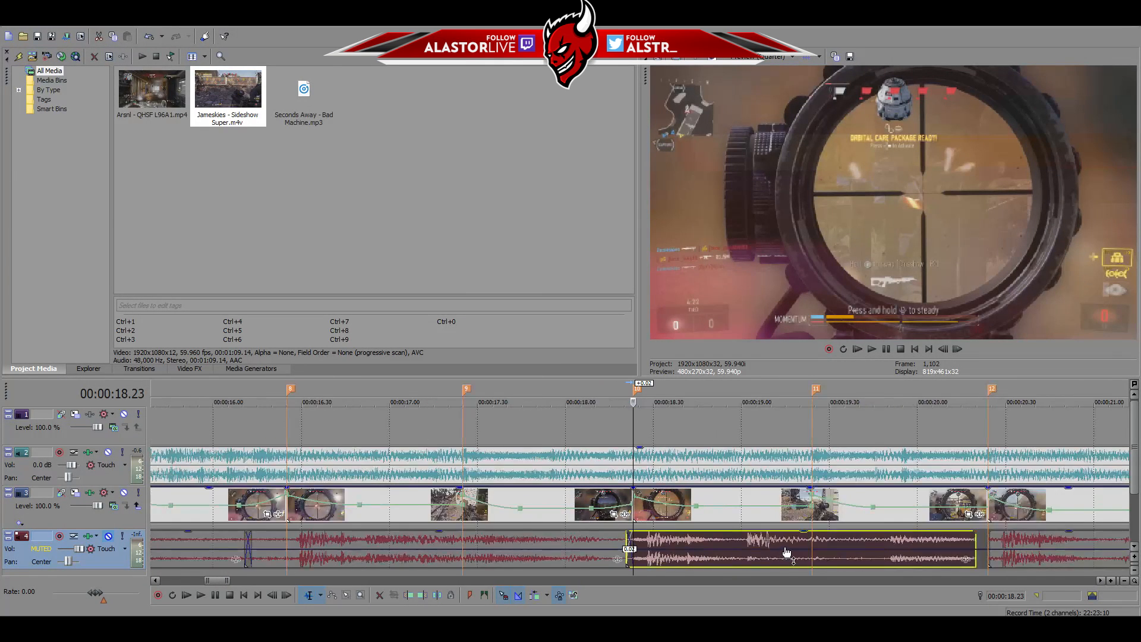
Extend the starts of the game-audio clips at markers 12 and 14 back over their preceding clips, with overlaps of about 3 frames
{"action": "left_click", "coordinate": [902, 540]}
{"action": "scroll", "coordinate": [899, 540], "scroll_direction": "up", "scroll_amount": 4}
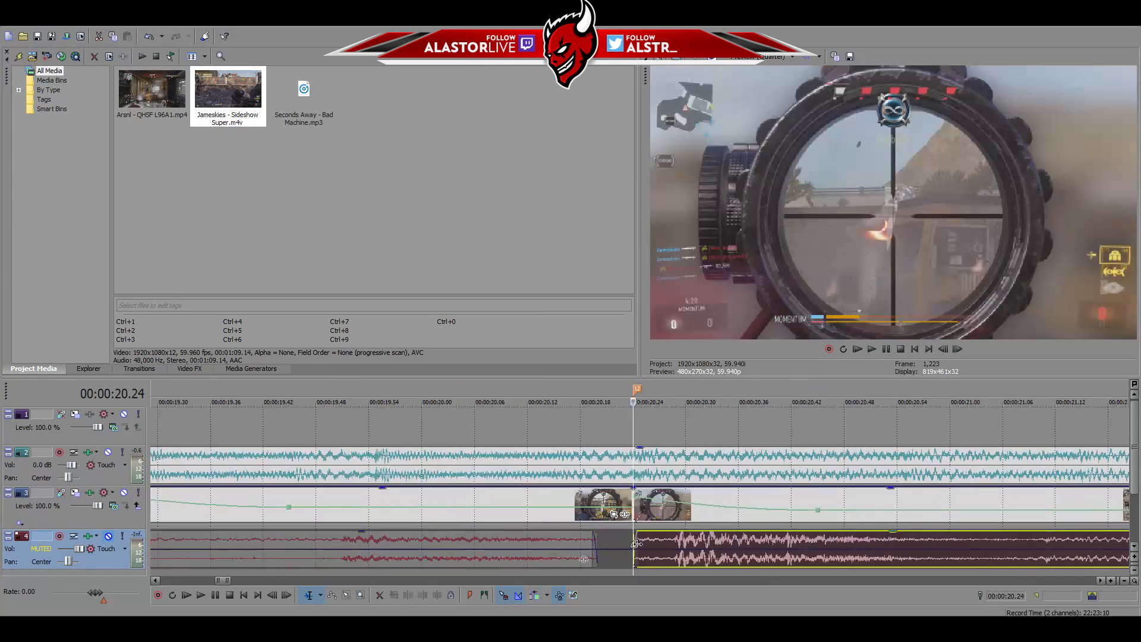
{"action": "left_click_drag", "start_coordinate": [636, 546], "coordinate": [608, 546]}
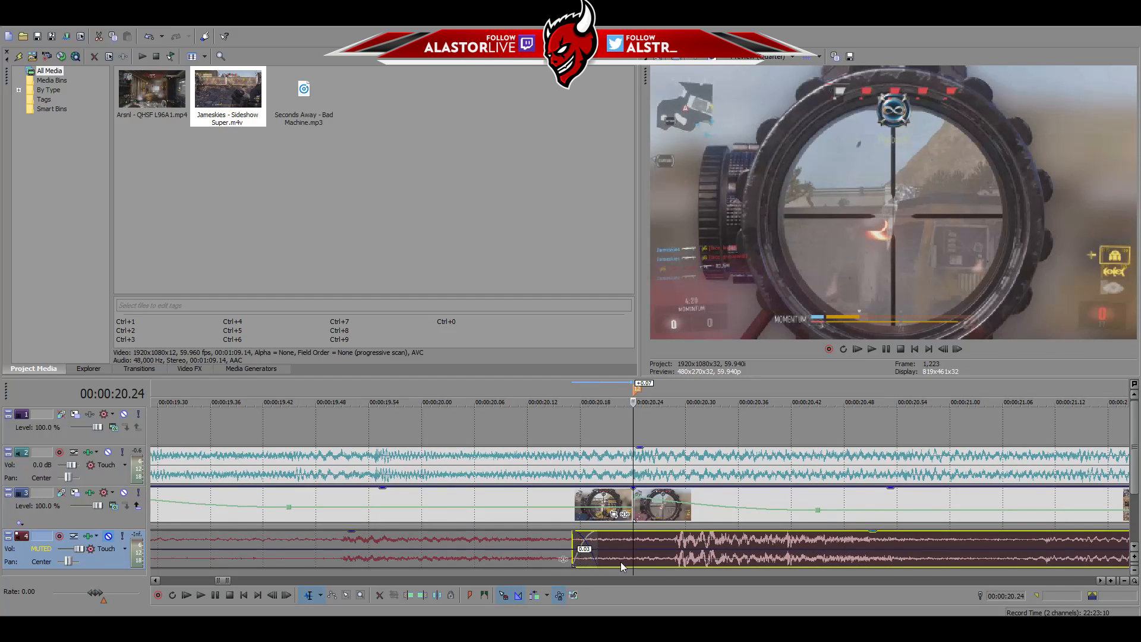
{"action": "scroll", "coordinate": [619, 553], "scroll_direction": "down", "scroll_amount": 5}
{"action": "left_click_drag", "start_coordinate": [847, 553], "coordinate": [829, 559]}
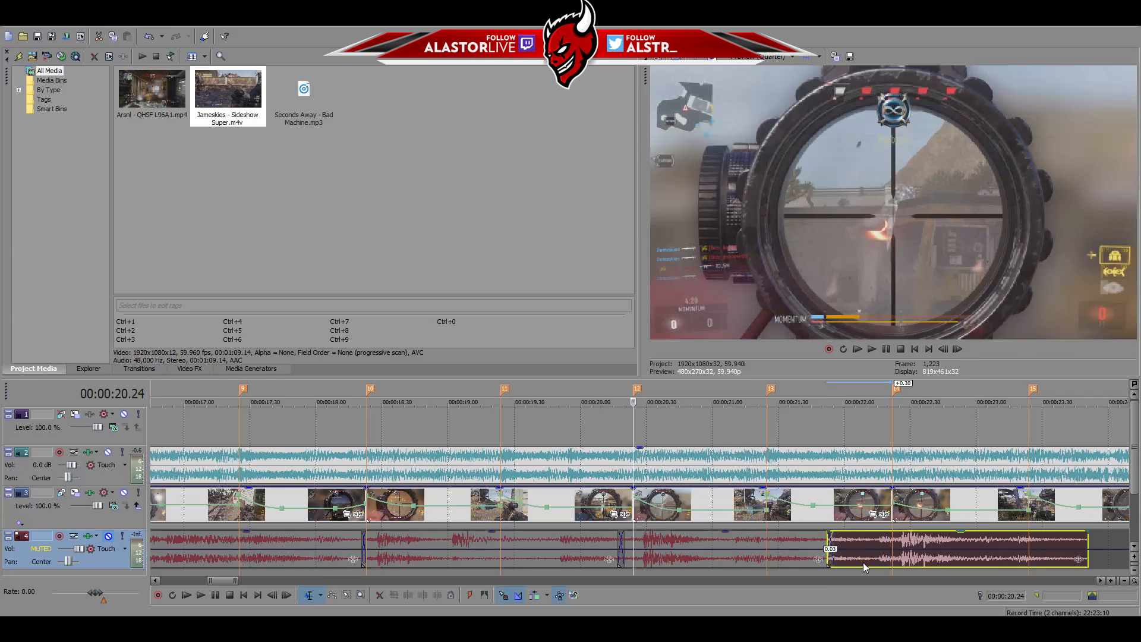
Extend the start of the game-audio clip at marker 16 back over the previous clip's end, overlapping by about 3 frames
{"action": "scroll", "coordinate": [864, 555], "scroll_direction": "down", "scroll_amount": 1}
{"action": "left_click", "coordinate": [900, 545]}
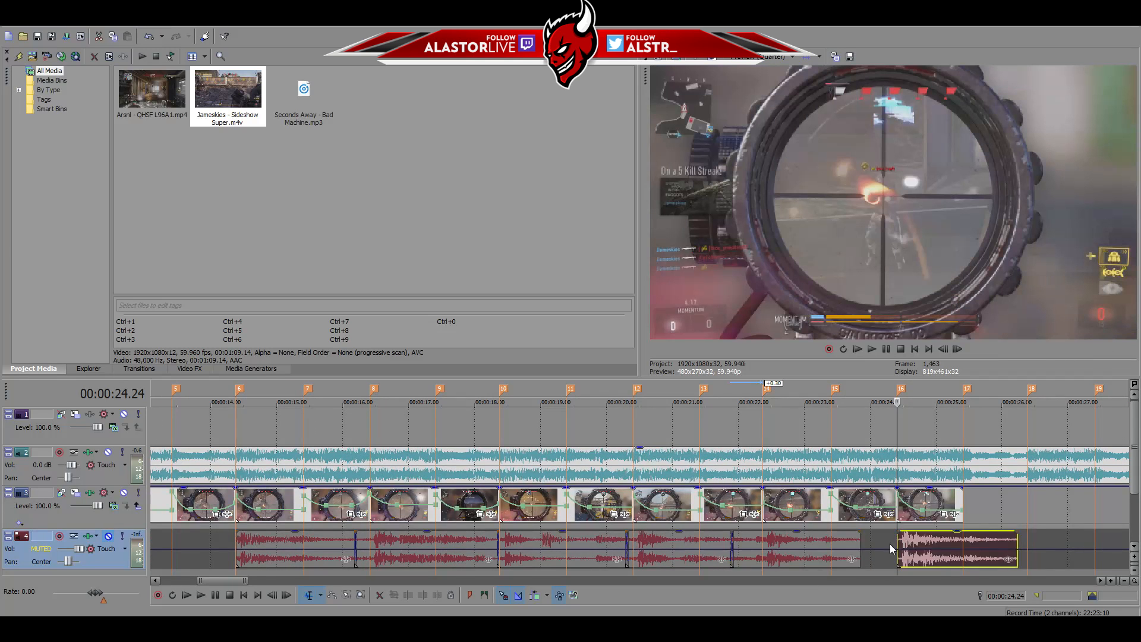
{"action": "scroll", "coordinate": [892, 549], "scroll_direction": "up", "scroll_amount": 2}
{"action": "left_click_drag", "start_coordinate": [635, 537], "coordinate": [528, 556]}
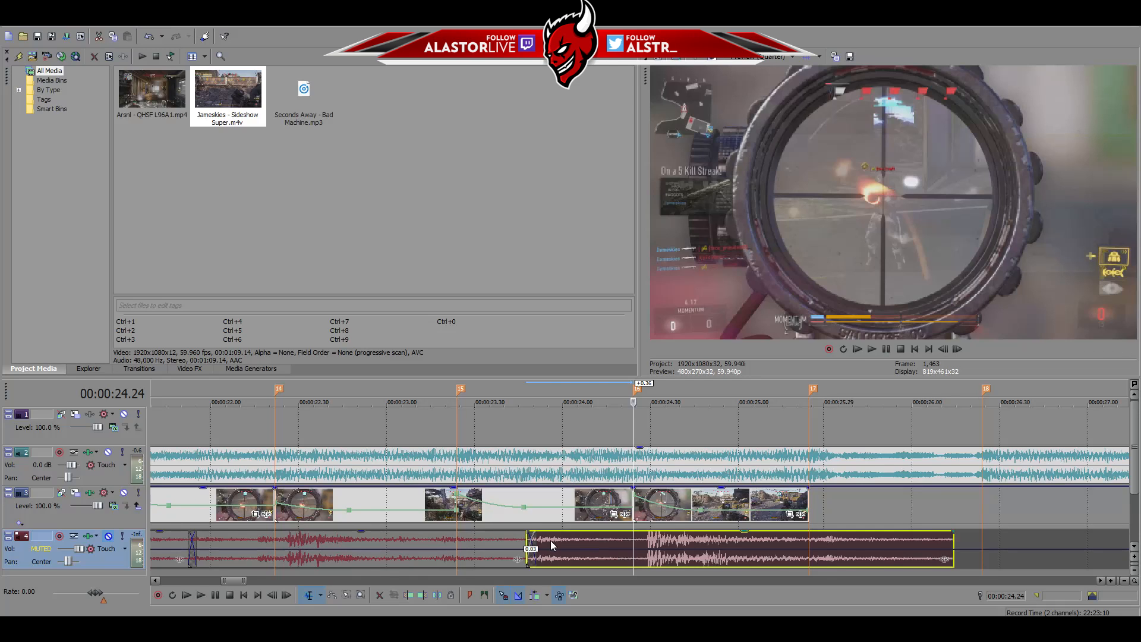
Select all game-audio clips from marker 6 through marker 16 and move them 5 frames earlier to line up the gunshots with the markers
{"action": "left_click", "coordinate": [644, 542]}
{"action": "scroll", "coordinate": [540, 543], "scroll_direction": "down", "scroll_amount": 5}
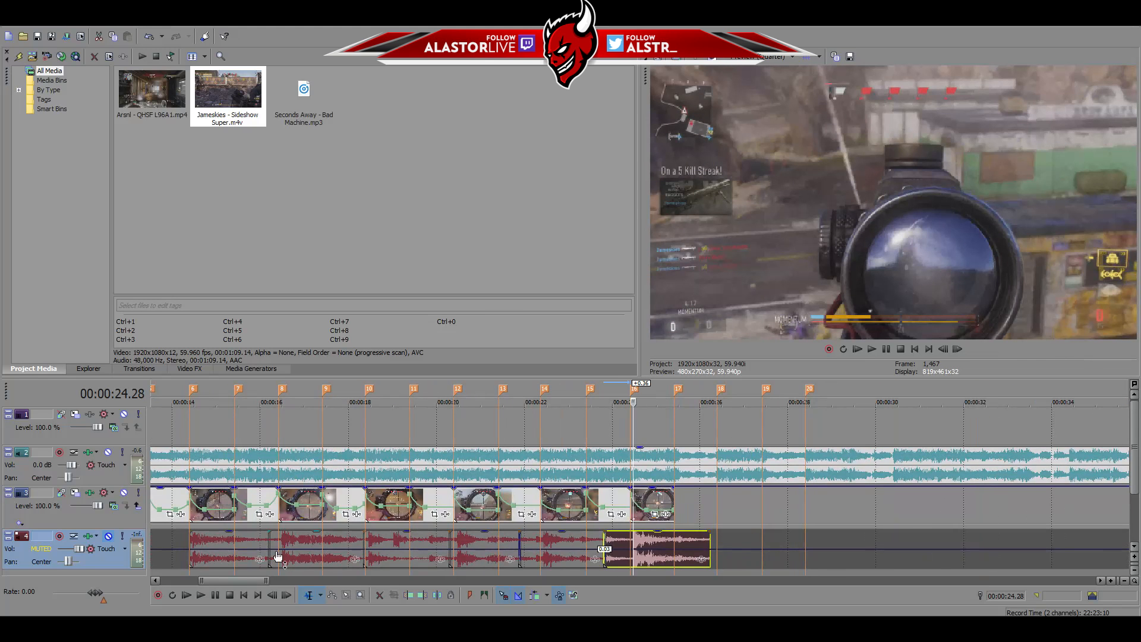
{"action": "left_click", "coordinate": [233, 537], "text": "shift"}
{"action": "scroll", "coordinate": [590, 543], "scroll_direction": "up", "scroll_amount": 6}
{"action": "scroll", "coordinate": [599, 546], "scroll_direction": "down", "scroll_amount": 6}
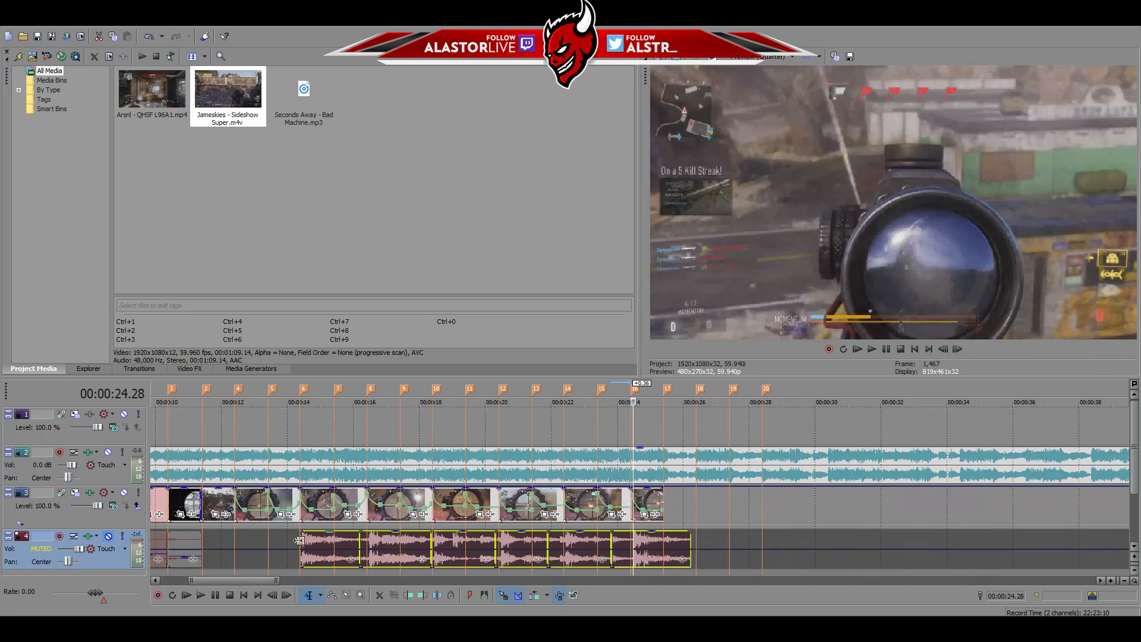
{"action": "left_click", "coordinate": [303, 539]}
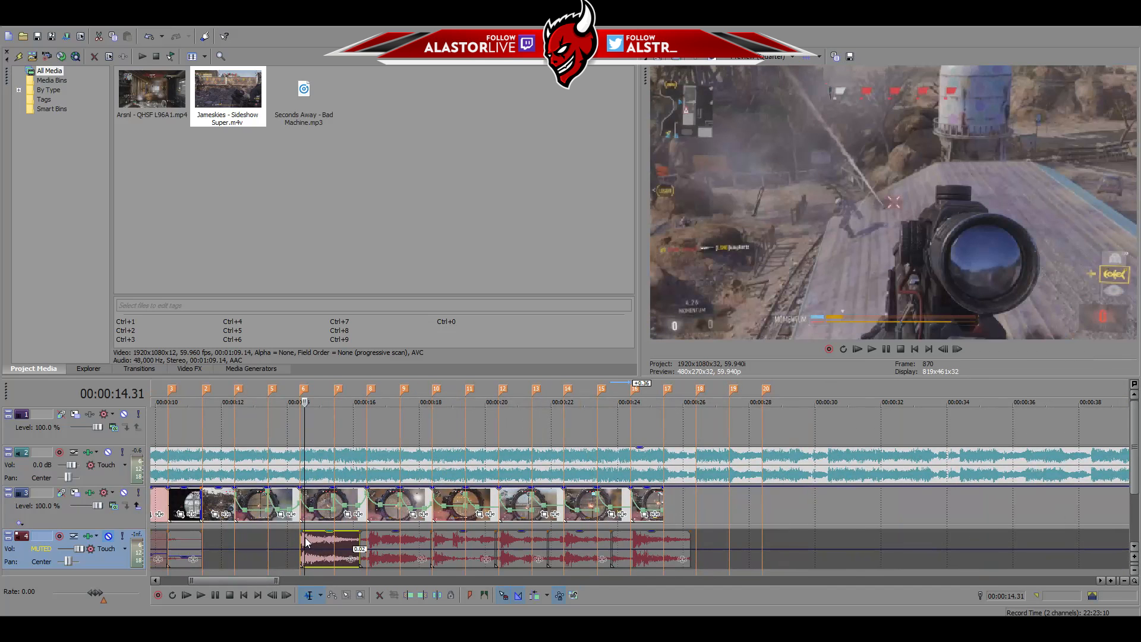
{"action": "left_click", "coordinate": [646, 542], "text": "shift"}
{"action": "scroll", "coordinate": [646, 542], "scroll_direction": "up", "scroll_amount": 10}
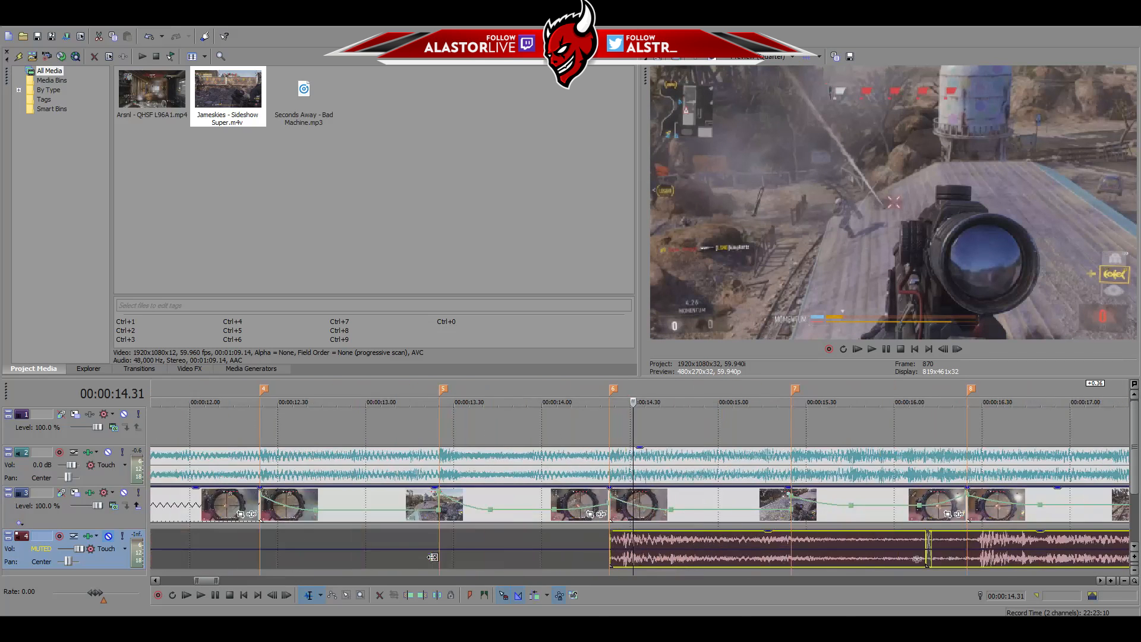
{"action": "left_click_drag", "start_coordinate": [582, 538], "coordinate": [495, 557]}
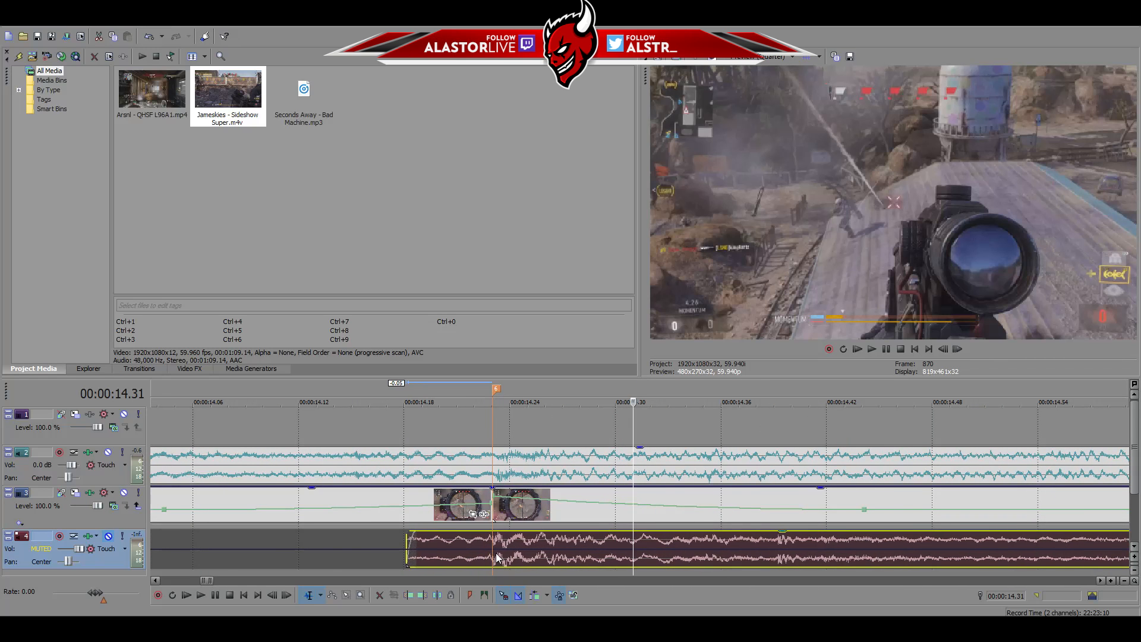
{"action": "scroll", "coordinate": [512, 554], "scroll_direction": "down", "scroll_amount": 10}
{"action": "scroll", "coordinate": [603, 562], "scroll_direction": "up", "scroll_amount": 3}
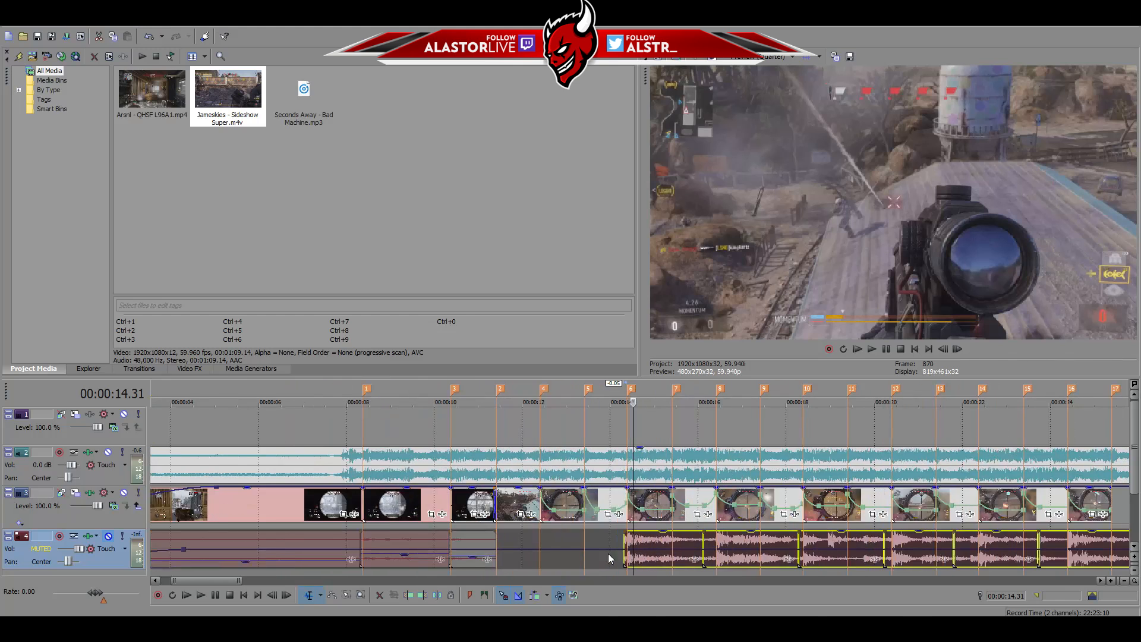
{"action": "left_click", "coordinate": [645, 540]}
{"action": "scroll", "coordinate": [717, 558], "scroll_direction": "down", "scroll_amount": 6}
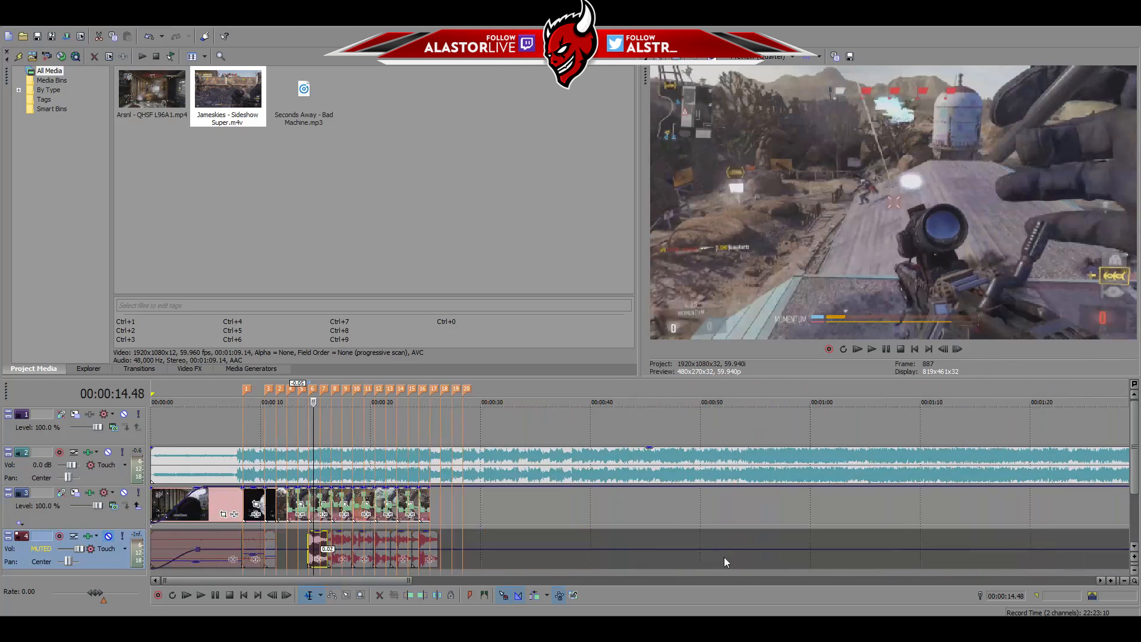
{"action": "left_click", "coordinate": [430, 537], "text": "shift"}
{"action": "scroll", "coordinate": [474, 538], "scroll_direction": "up", "scroll_amount": 6}
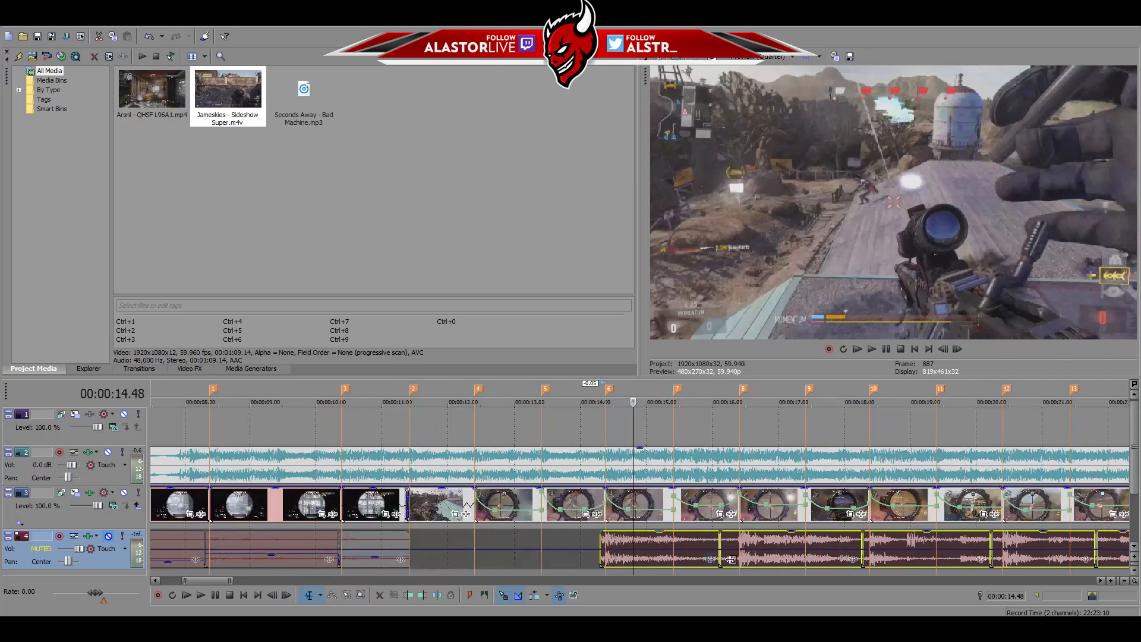
{"action": "scroll", "coordinate": [575, 552], "scroll_direction": "up", "scroll_amount": 2}
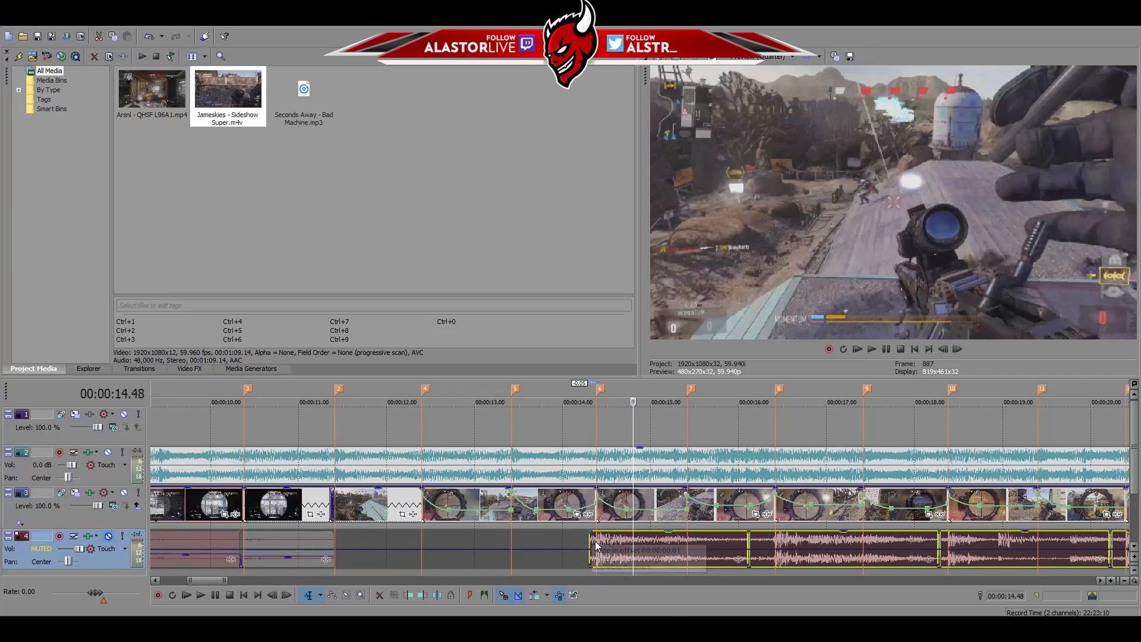
Extend the start of the game-audio clip at marker 6 back to just after marker 4 and place the playhead at 00:00:13.06
{"action": "left_click", "coordinate": [596, 541]}
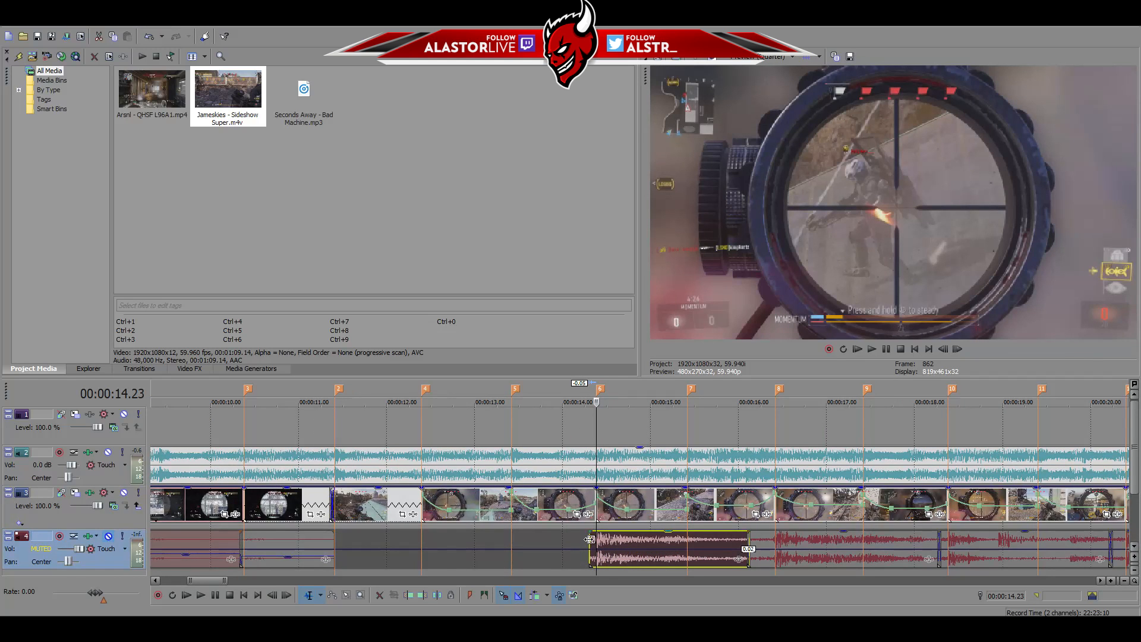
{"action": "left_click_drag", "start_coordinate": [583, 540], "coordinate": [433, 547]}
{"action": "left_click", "coordinate": [472, 541]}
{"action": "left_click", "coordinate": [483, 541]}
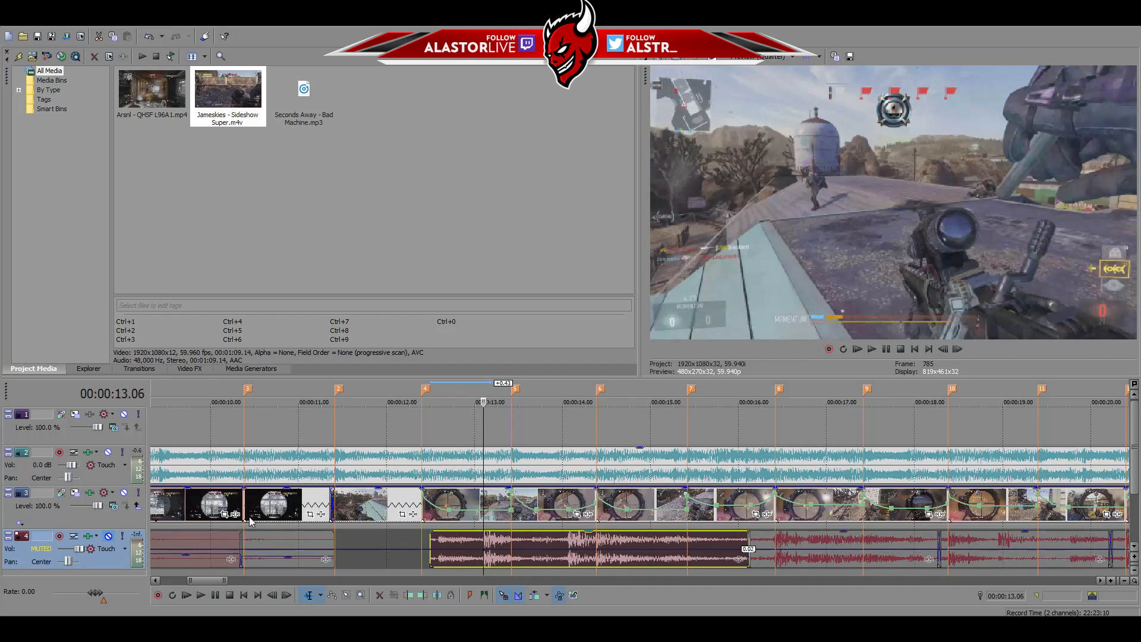
Unmute the game-audio track, play briefly from 00:00:13.06 to hear the shot, and mute the track again
{"action": "left_click", "coordinate": [108, 537]}
{"action": "key", "text": "space"}
{"action": "key", "text": "space"}
{"action": "left_click", "coordinate": [109, 536]}
Step through frames at the gunshot's onset and split the game-audio clip at 00:00:13.06
{"action": "scroll", "coordinate": [685, 541], "scroll_direction": "up", "scroll_amount": 6}
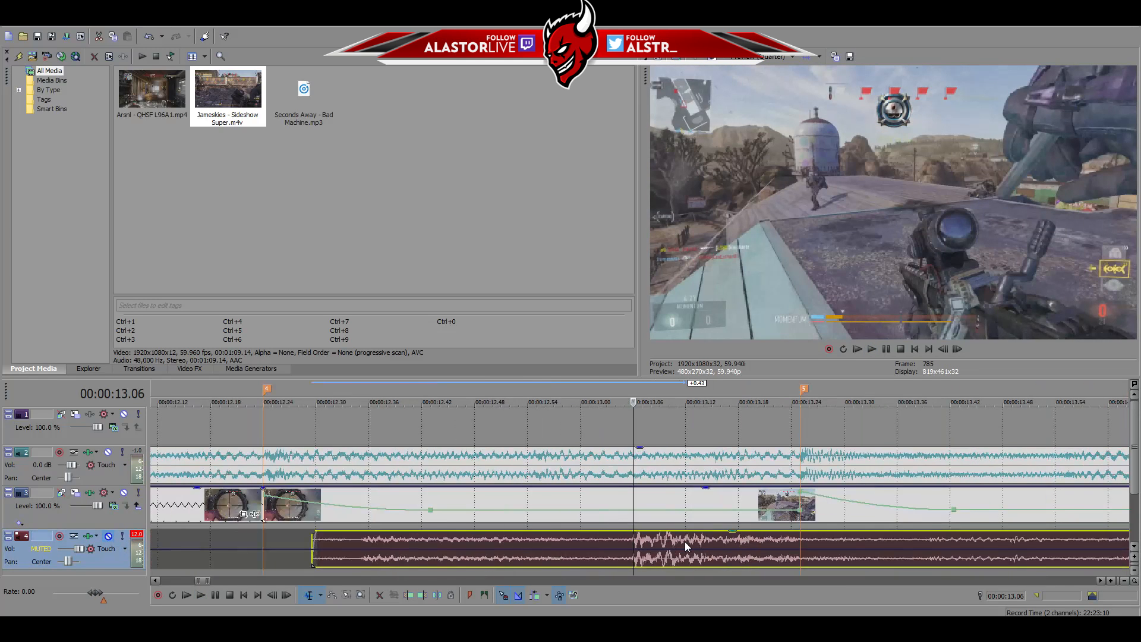
{"action": "scroll", "coordinate": [879, 409], "scroll_direction": "up", "scroll_amount": 3}
{"action": "left_click", "coordinate": [958, 350]}
{"action": "left_click", "coordinate": [944, 350]}
{"action": "key", "text": "s"}
{"action": "scroll", "coordinate": [764, 544], "scroll_direction": "down", "scroll_amount": 1}
{"action": "scroll", "coordinate": [763, 543], "scroll_direction": "down", "scroll_amount": 8}
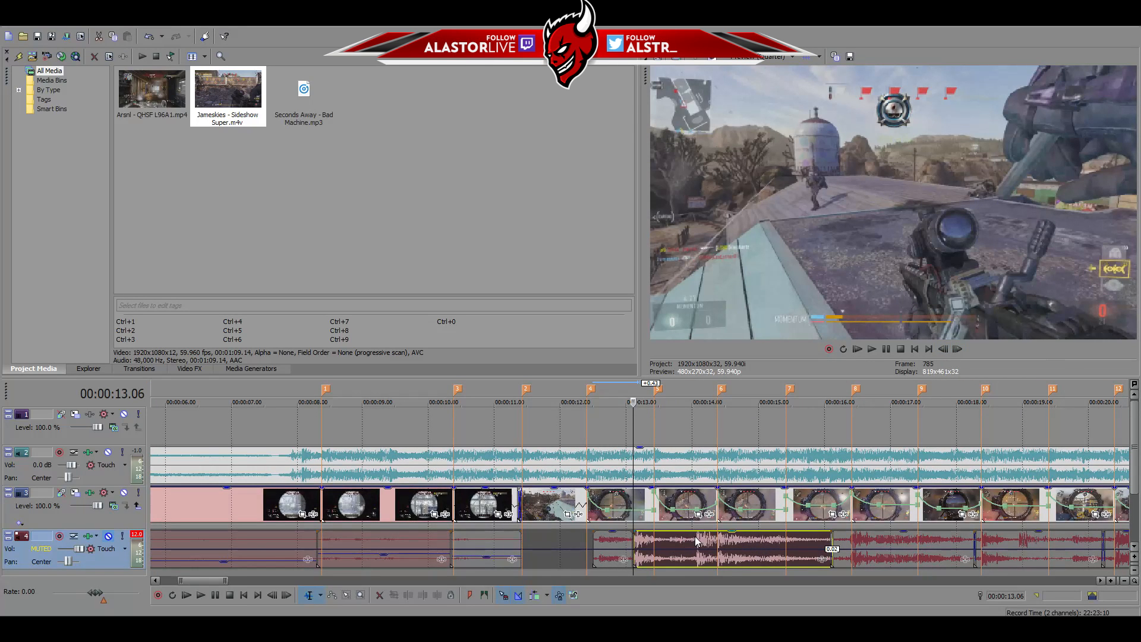
Split the game audio again at the next gunshot before marker 6 and delete the short leading piece between markers 4 and 5
{"action": "left_click", "coordinate": [694, 536]}
{"action": "left_click", "coordinate": [611, 540]}
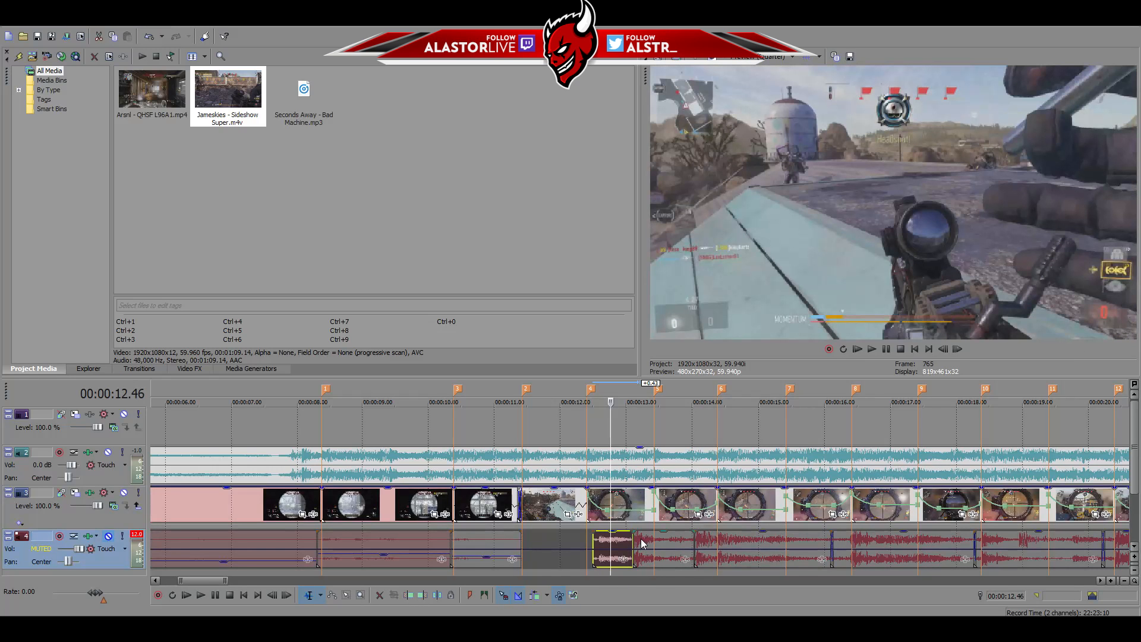
{"action": "key", "text": "Delete"}
Move the isolated gunshot audio to line up with marker 4 and extend its start back to the previous clip's end at marker 2
{"action": "left_click_drag", "start_coordinate": [647, 543], "coordinate": [596, 541]}
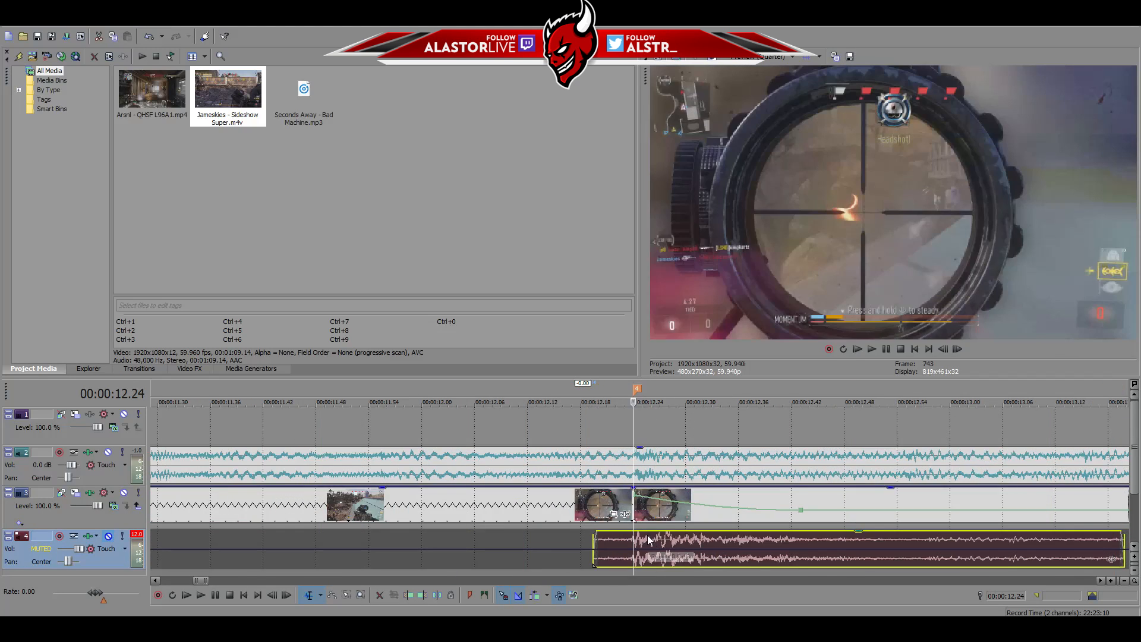
{"action": "scroll", "coordinate": [648, 535], "scroll_direction": "up", "scroll_amount": 3}
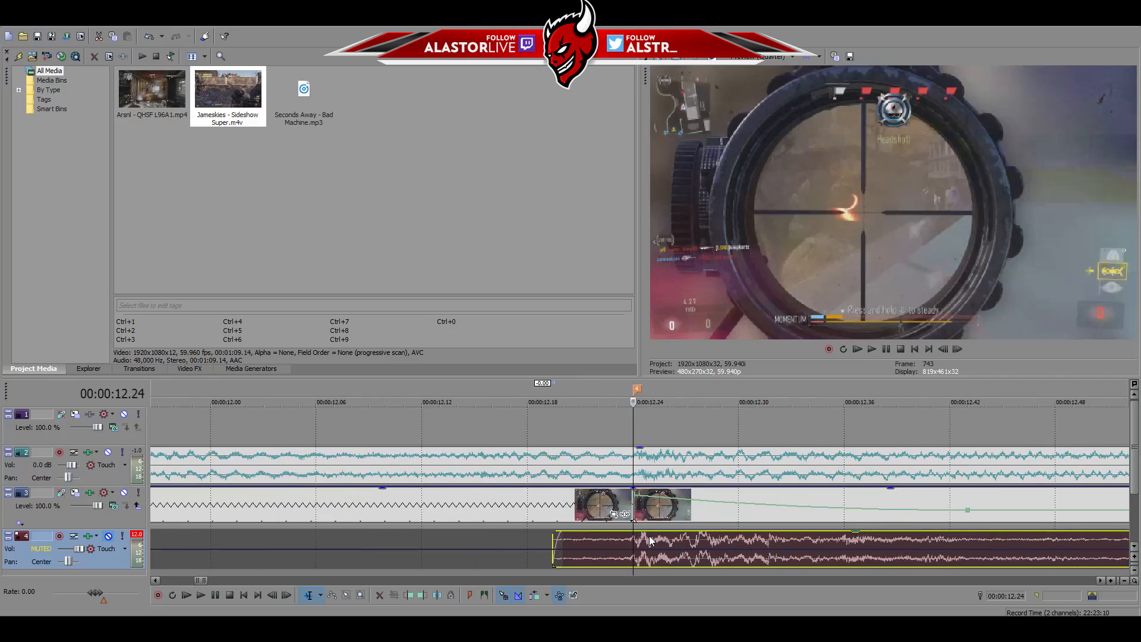
{"action": "scroll", "coordinate": [647, 536], "scroll_direction": "down", "scroll_amount": 3}
{"action": "left_click_drag", "start_coordinate": [592, 545], "coordinate": [480, 550]}
{"action": "scroll", "coordinate": [494, 562], "scroll_direction": "down", "scroll_amount": 3}
{"action": "left_click_drag", "start_coordinate": [614, 541], "coordinate": [564, 550]}
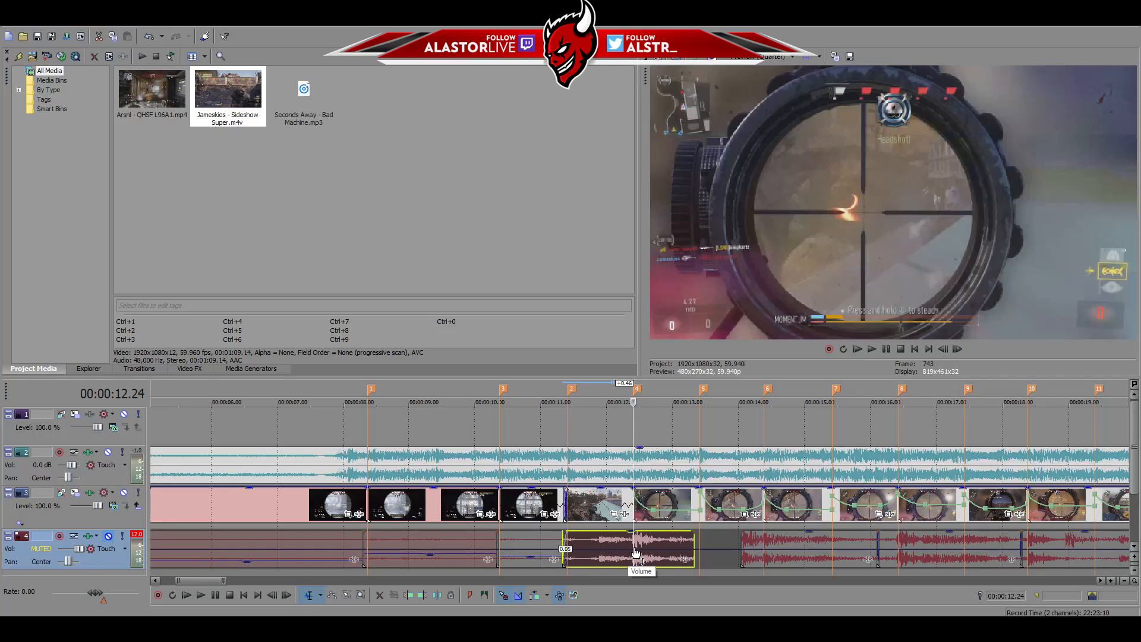
Extend the start of the next game-audio clip back to just after marker 5 and audition it from 00:00:13.59 with the track temporarily unmuted
{"action": "mouse_move", "coordinate": [744, 543]}
{"action": "left_mouse_down"}
{"action": "mouse_move", "coordinate": [691, 550]}
{"action": "mouse_move", "coordinate": [750, 553]}
{"action": "mouse_move", "coordinate": [710, 554]}
{"action": "left_mouse_up"}
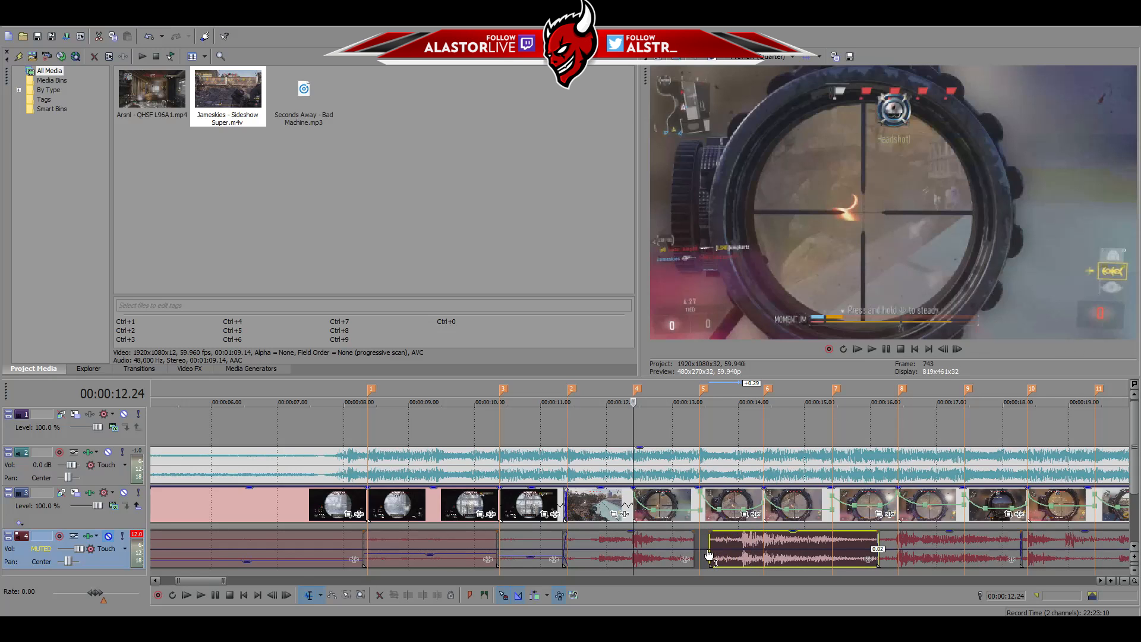
{"action": "left_click", "coordinate": [738, 544]}
{"action": "left_click", "coordinate": [108, 537]}
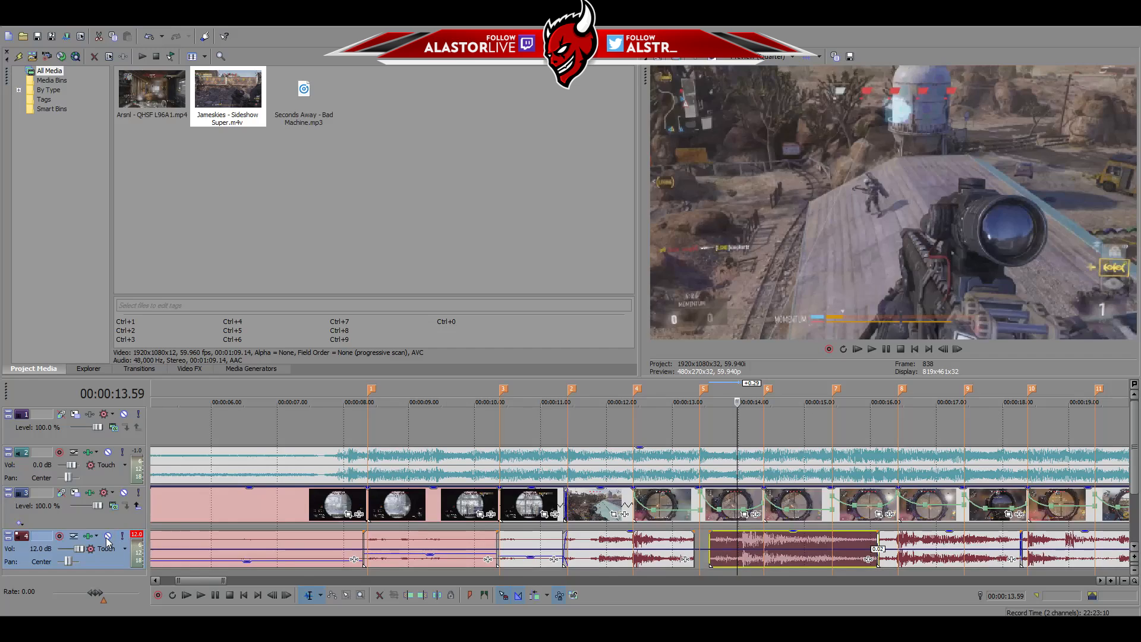
{"action": "key", "text": "space"}
{"action": "key", "text": "space"}
{"action": "left_click", "coordinate": [108, 537]}
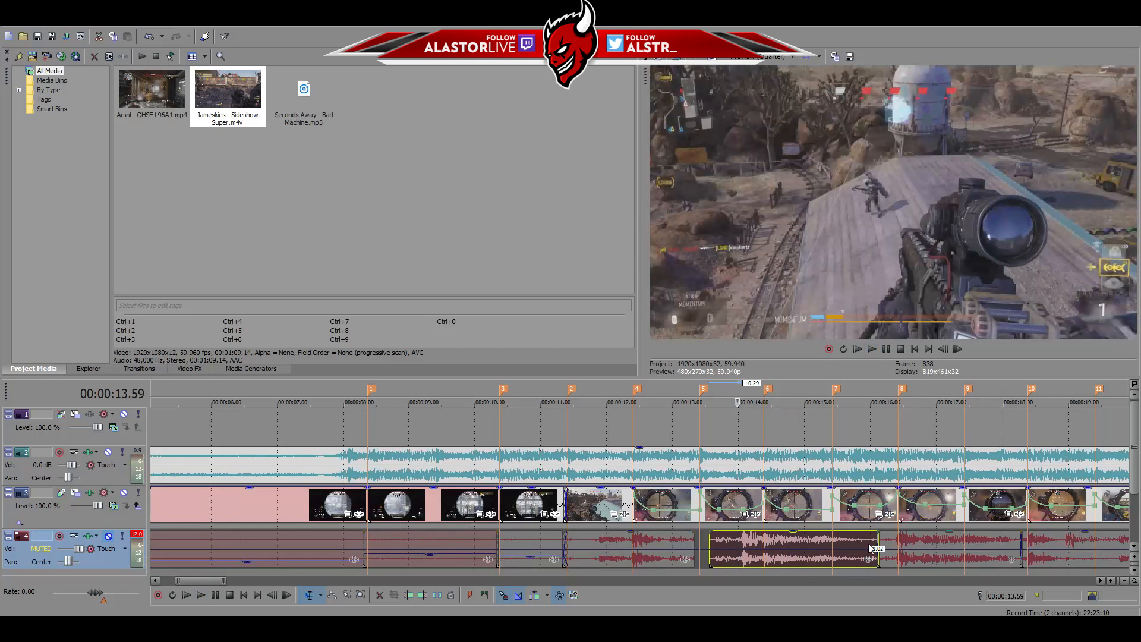
Split the game-audio clip at marker 6, at 00:00:14.23
{"action": "left_click", "coordinate": [764, 541]}
{"action": "scroll", "coordinate": [764, 541], "scroll_direction": "up", "scroll_amount": 10}
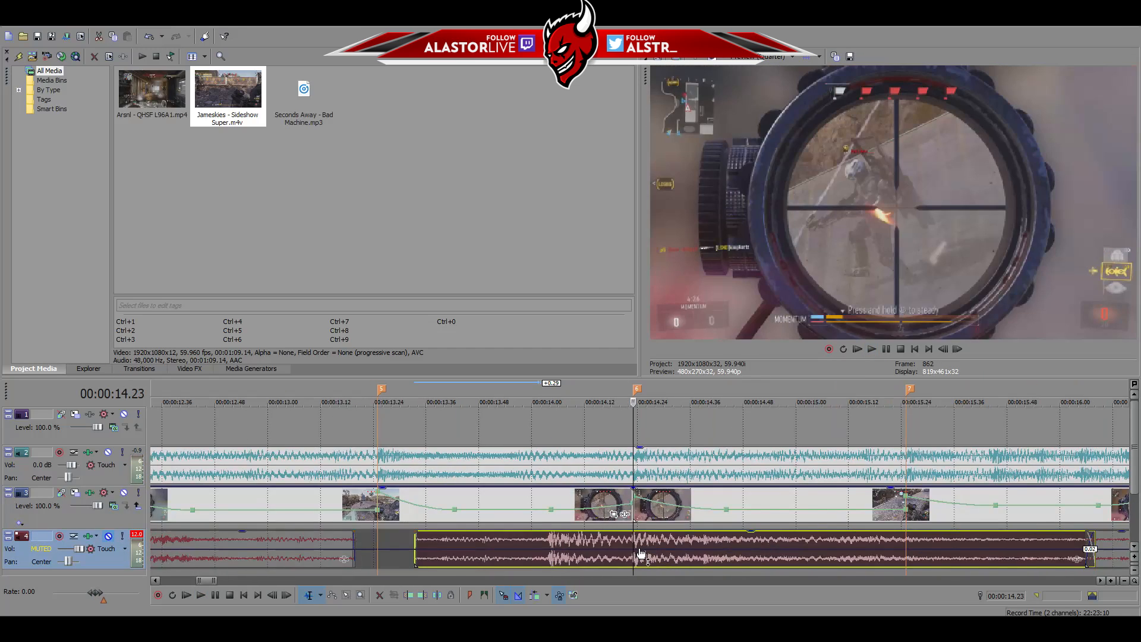
{"action": "key", "text": "s"}
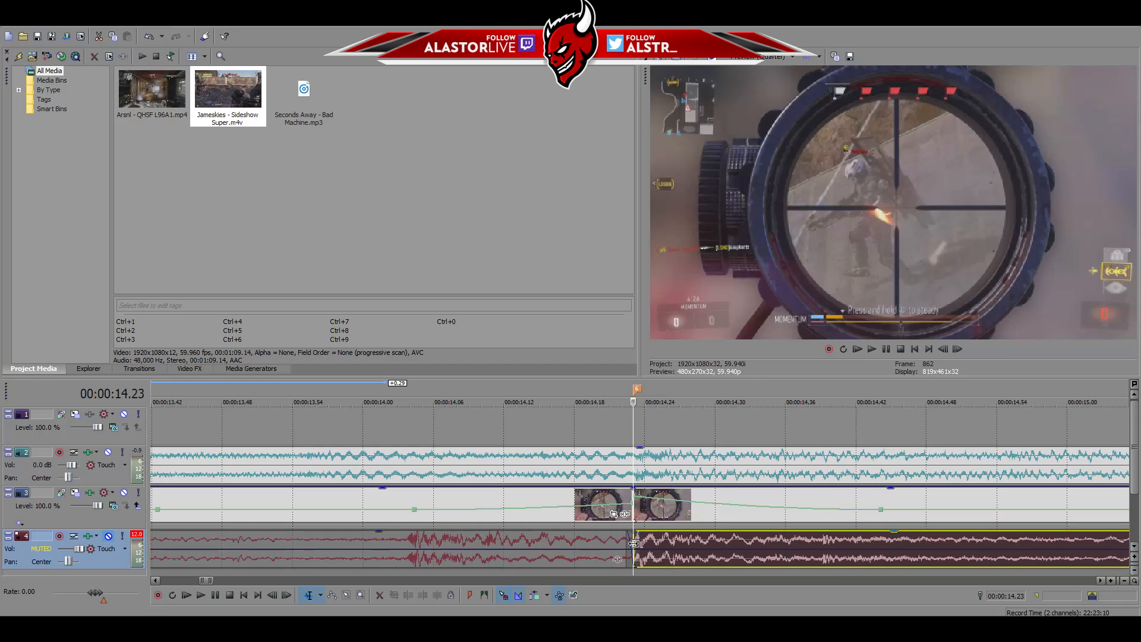
Extend the game-audio clip's edge at marker 6 into a short crossfade, and try extending the earlier clip's end past marker 5
{"action": "left_click_drag", "start_coordinate": [634, 543], "coordinate": [602, 547]}
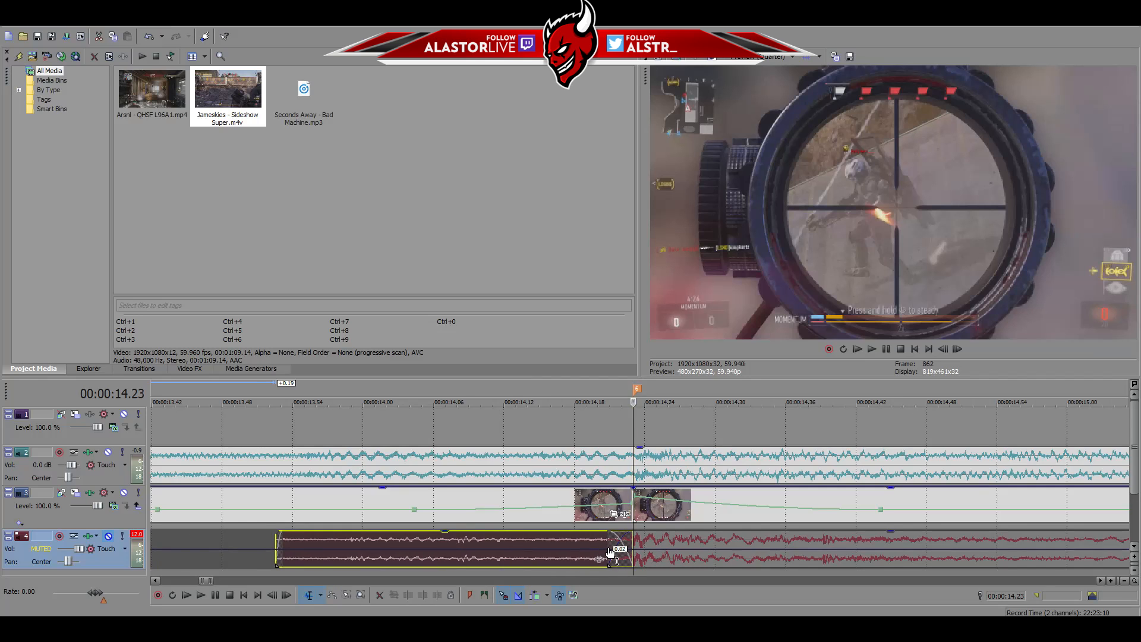
{"action": "scroll", "coordinate": [602, 550], "scroll_direction": "down", "scroll_amount": 5}
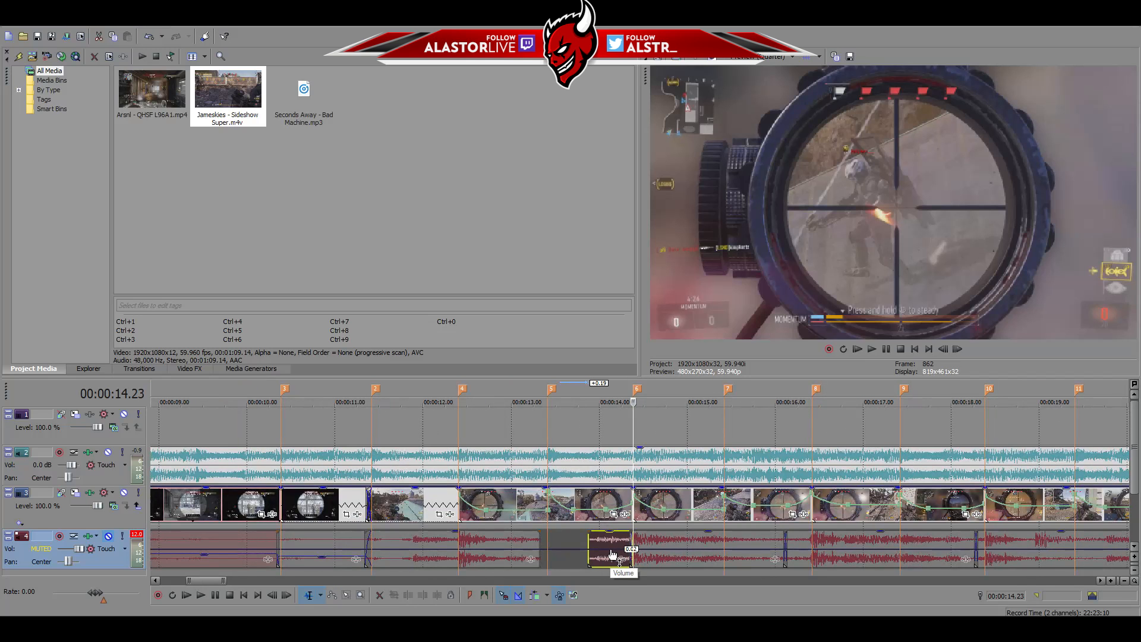
{"action": "left_click_drag", "start_coordinate": [539, 544], "coordinate": [568, 547]}
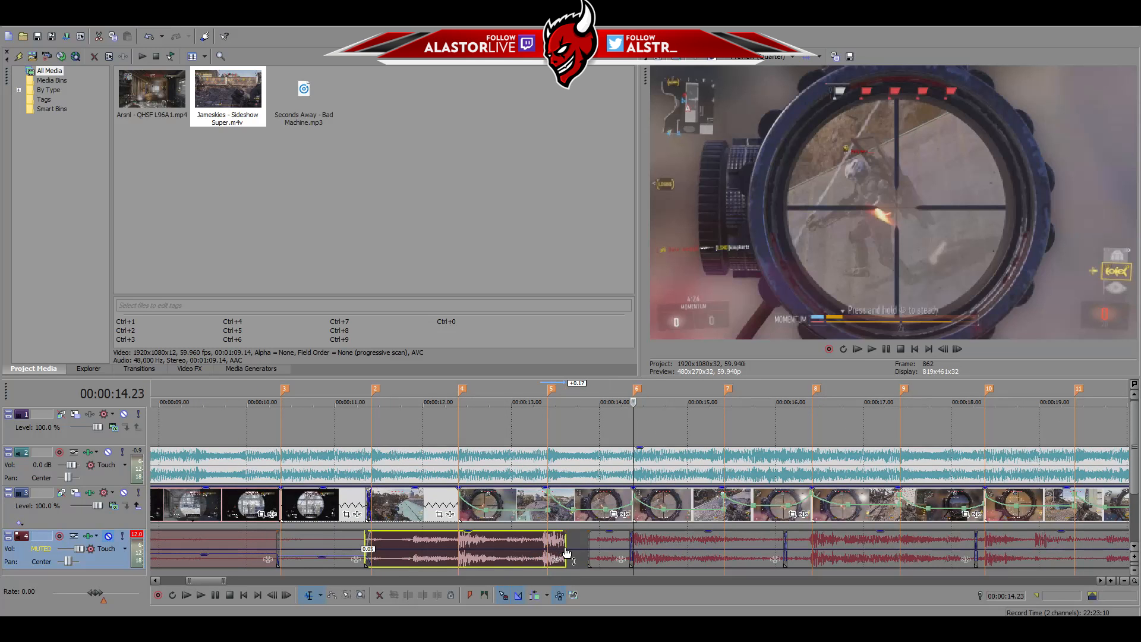
{"action": "key", "text": "ctrl+z"}
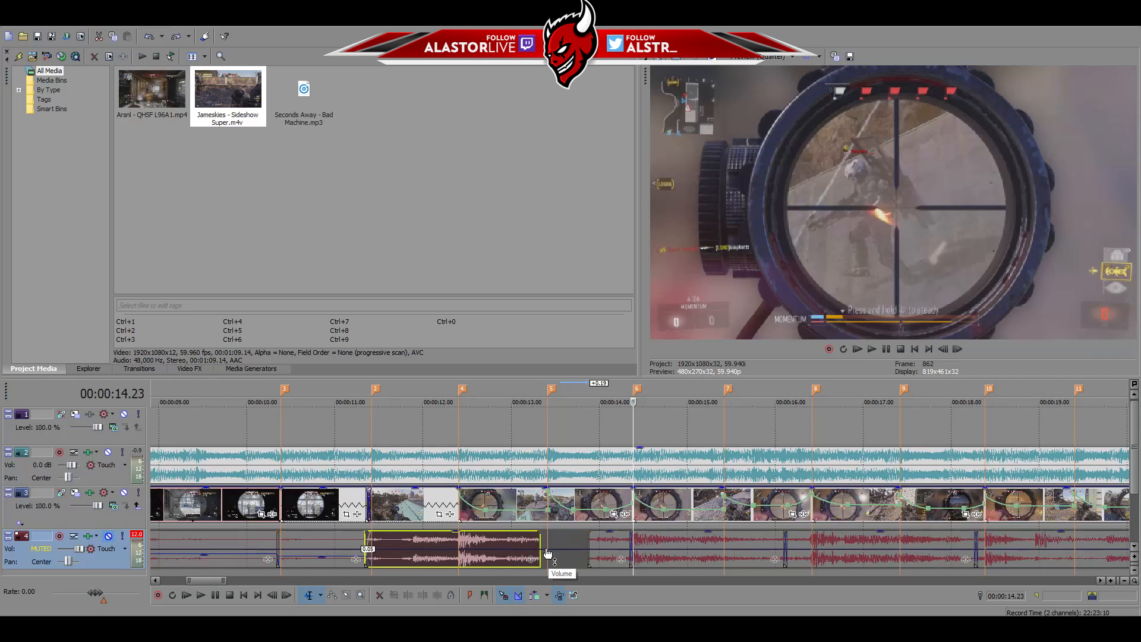
Add game-audio track volume points on both sides of the gap at marker 5 and pull the volume across the gap down to silence
{"action": "double_click", "coordinate": [617, 549]}
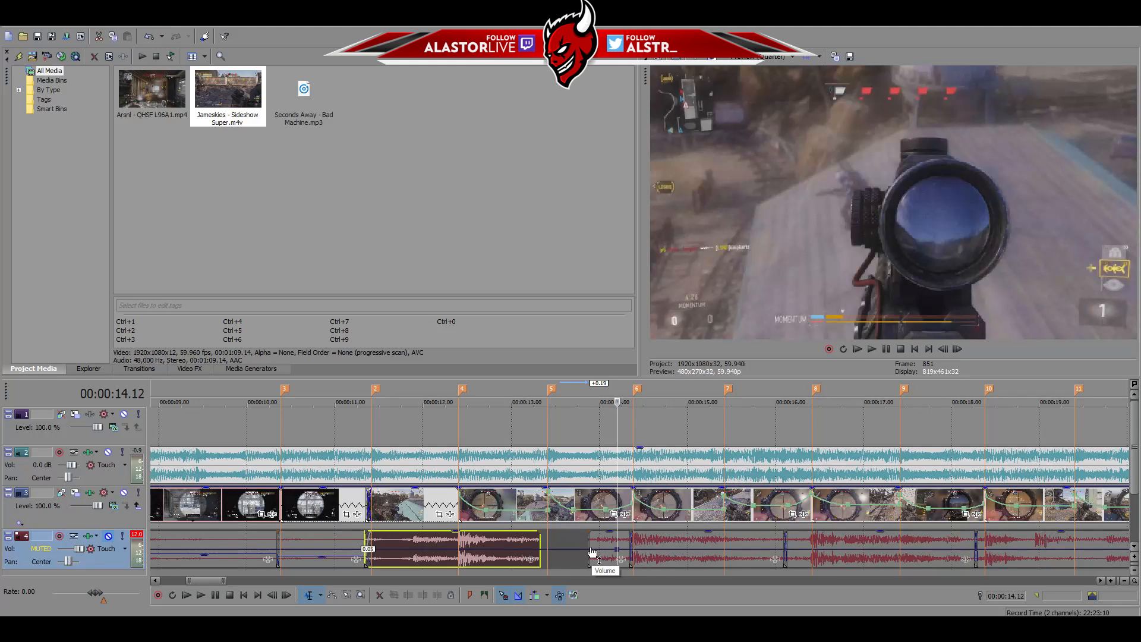
{"action": "left_click", "coordinate": [591, 554]}
{"action": "left_click", "coordinate": [512, 556]}
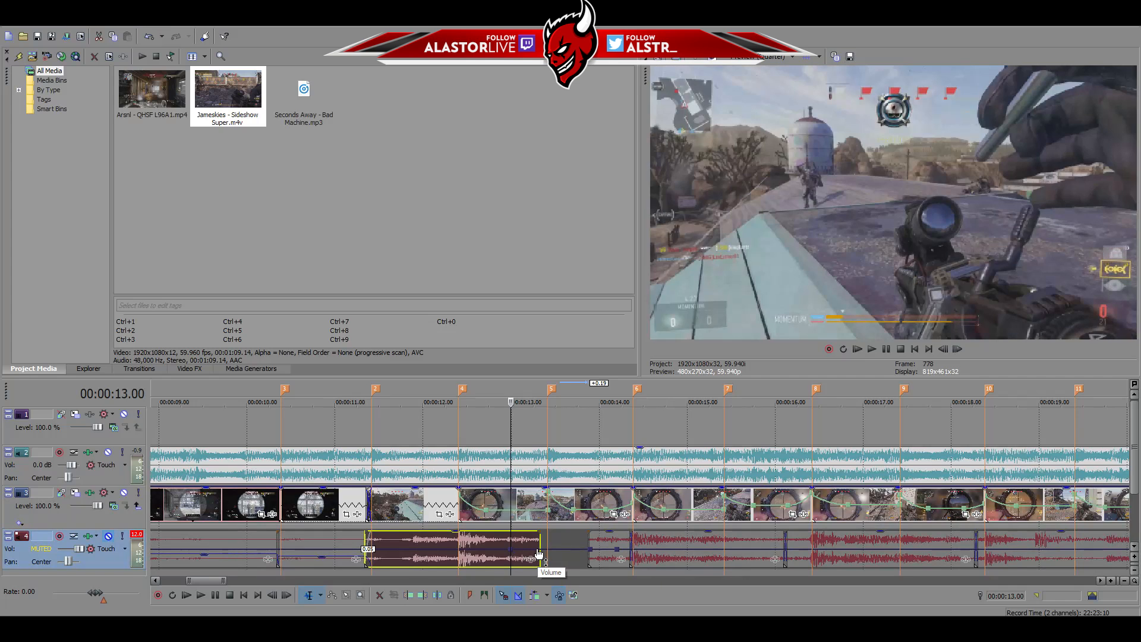
{"action": "left_click", "coordinate": [538, 554]}
{"action": "left_click_drag", "start_coordinate": [560, 553], "coordinate": [549, 595]}
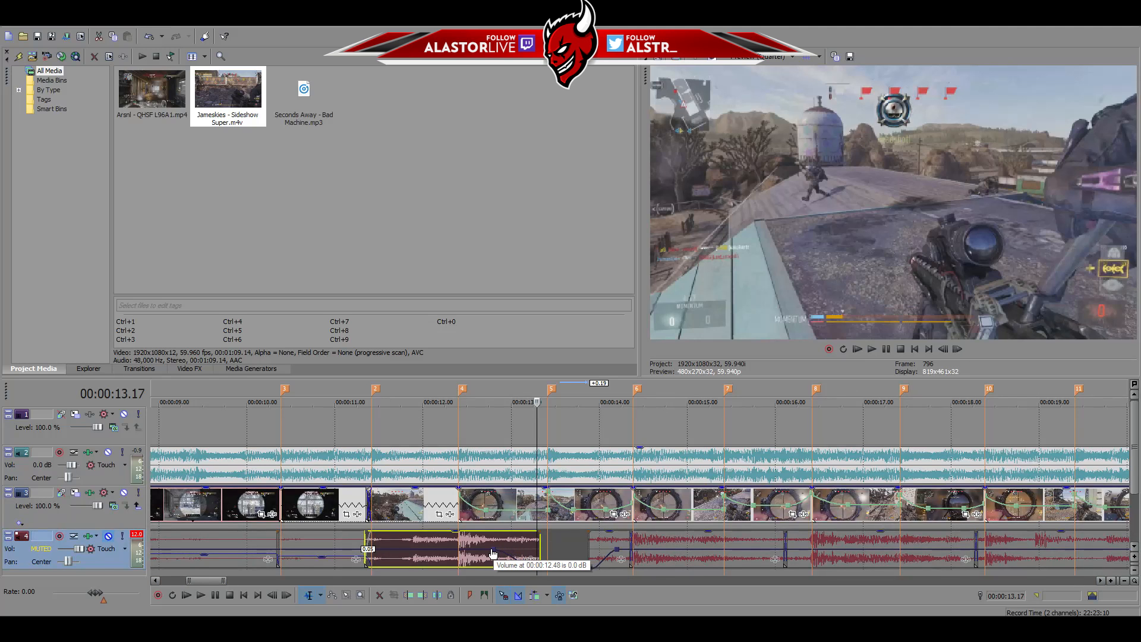
Add volume points around the clip transition near marker 2 and dip the volume at 00:00:11.21 to about -3.5 dB
{"action": "left_click", "coordinate": [393, 556]}
{"action": "left_click", "coordinate": [322, 556]}
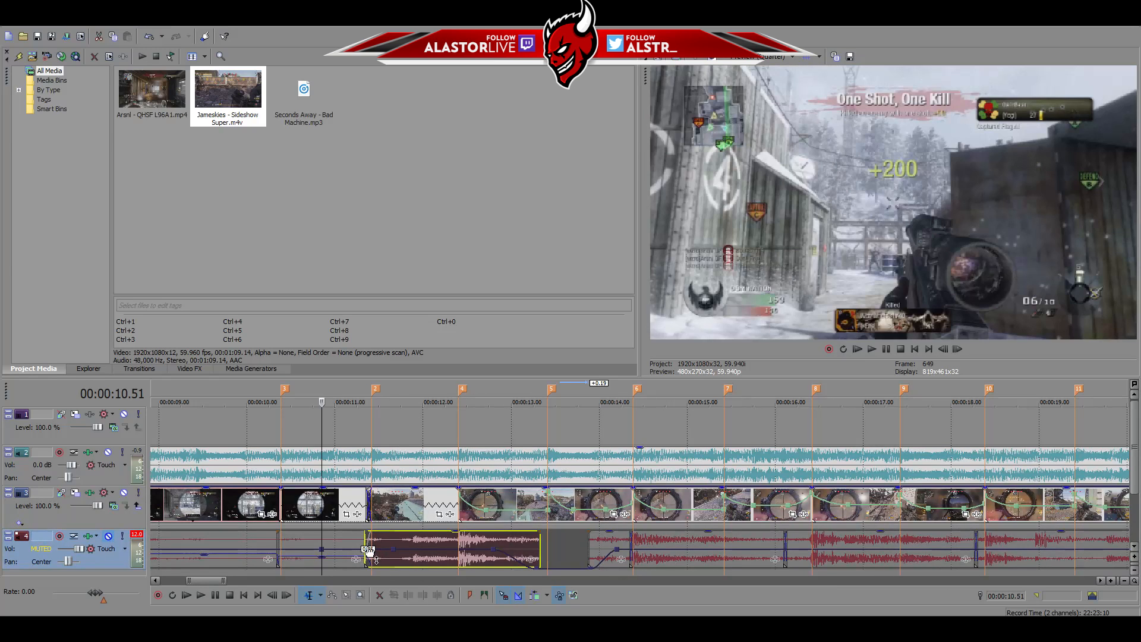
{"action": "left_click", "coordinate": [368, 551]}
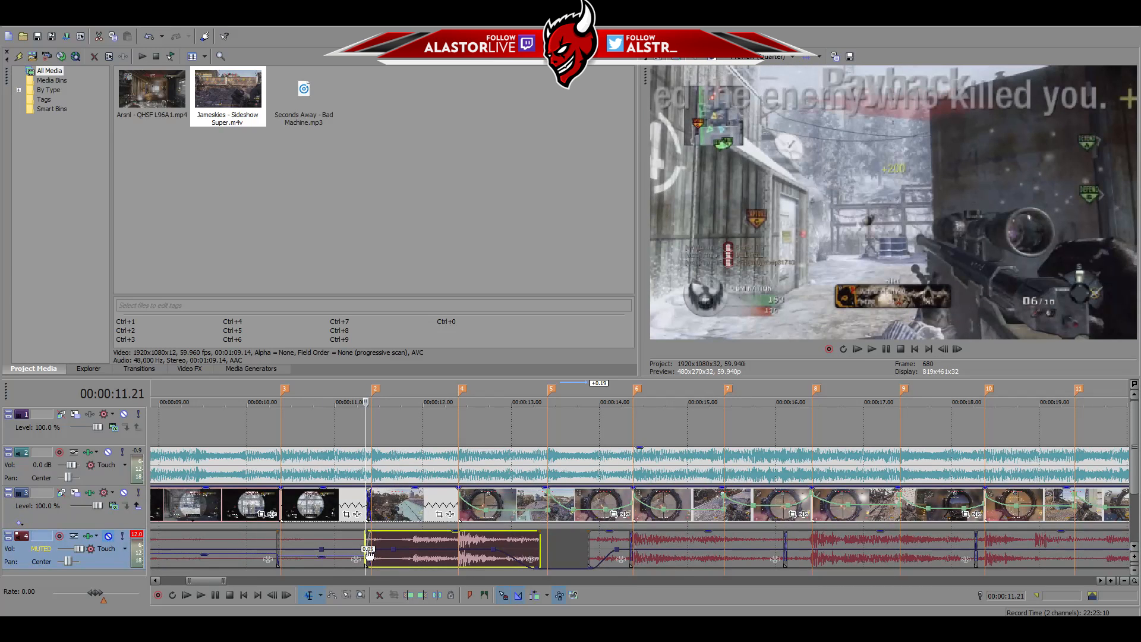
{"action": "left_click_drag", "start_coordinate": [367, 558], "coordinate": [366, 559]}
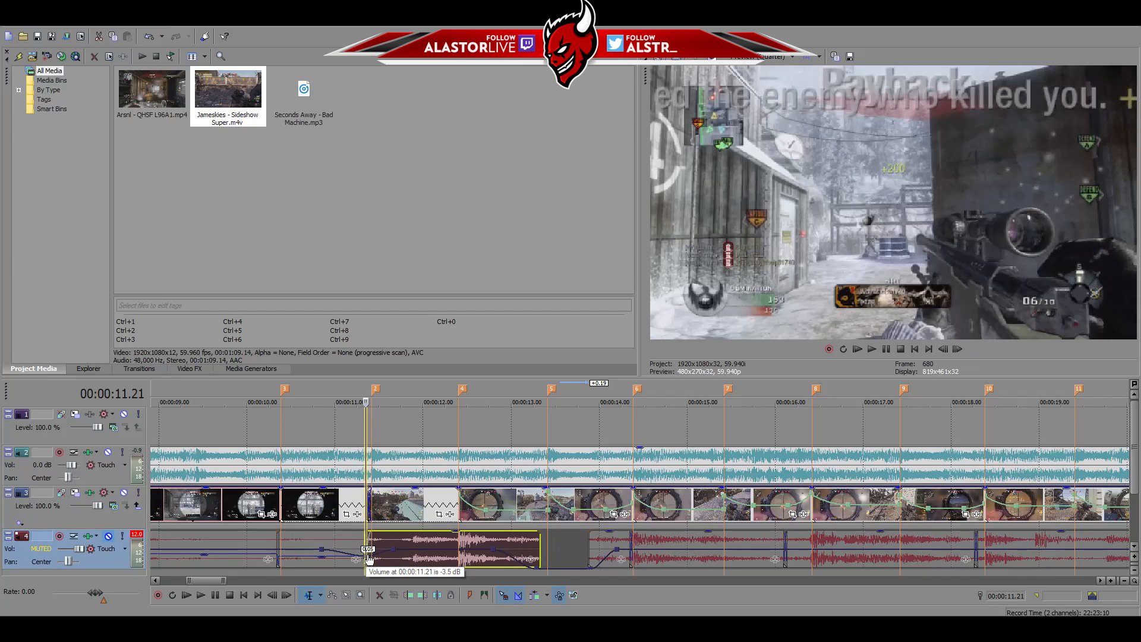
{"action": "left_click_drag", "start_coordinate": [372, 560], "coordinate": [369, 561]}
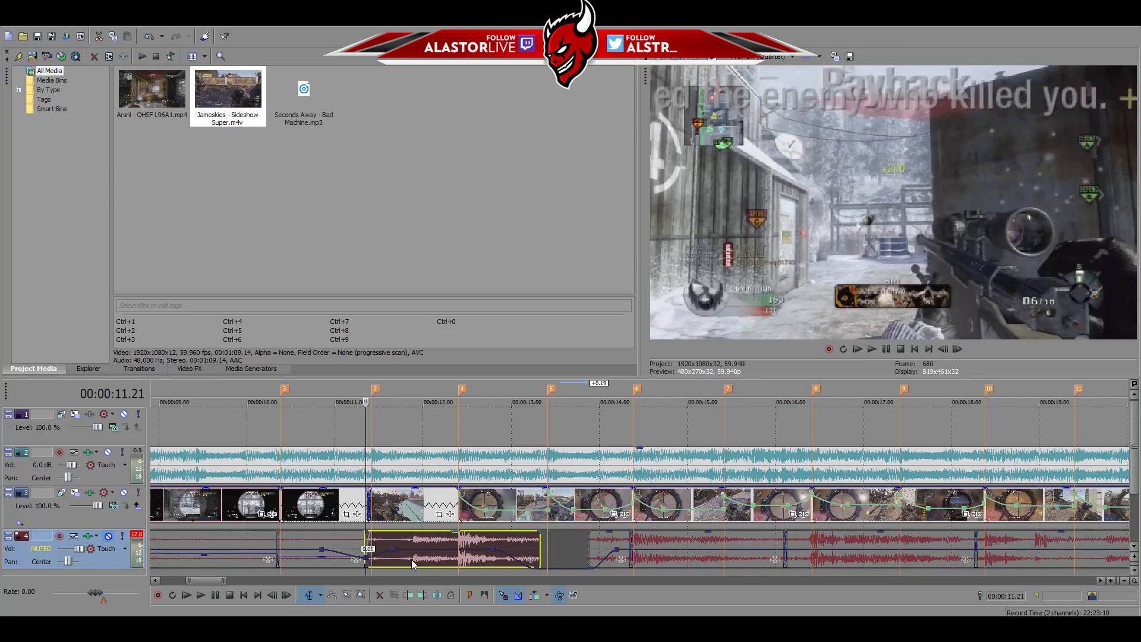
Add three volume points around the game-audio transition between markers 15 and 16, lowering the middle one at 00:00:23.35 to about -10.3 dB
{"action": "scroll", "coordinate": [603, 546], "scroll_direction": "down", "scroll_amount": 4}
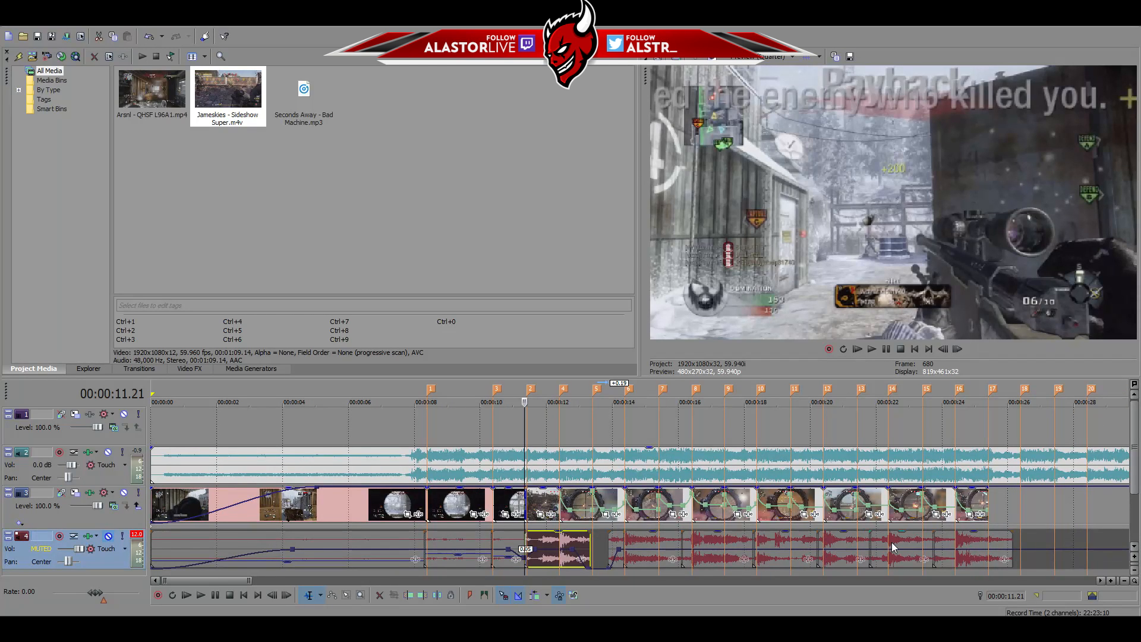
{"action": "left_click", "coordinate": [932, 546]}
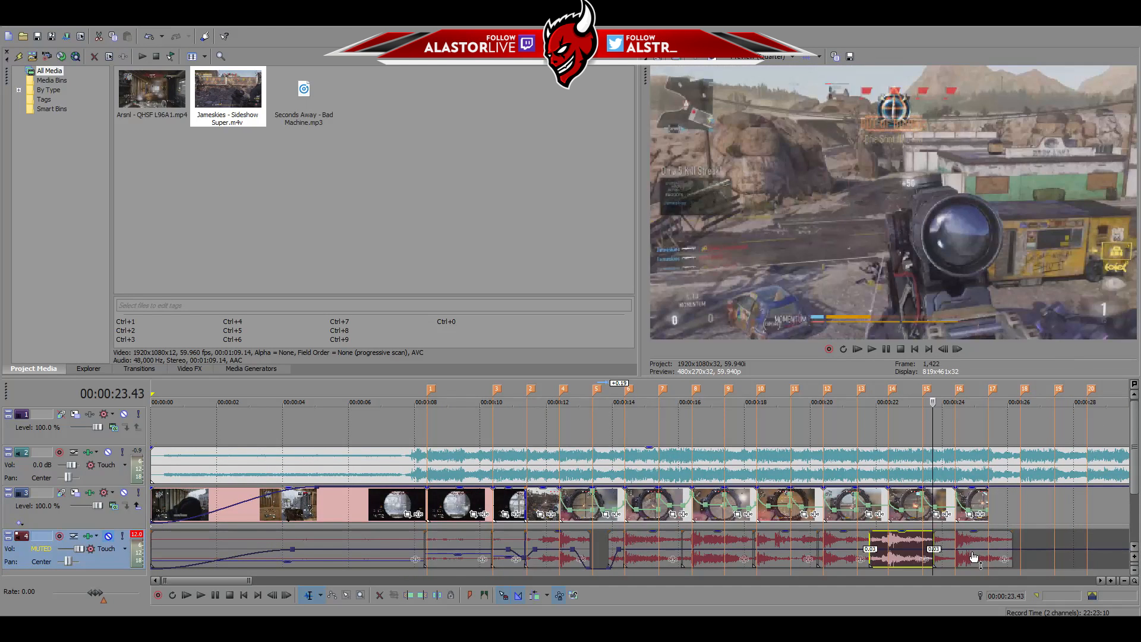
{"action": "scroll", "coordinate": [645, 566], "scroll_direction": "up", "scroll_amount": 4}
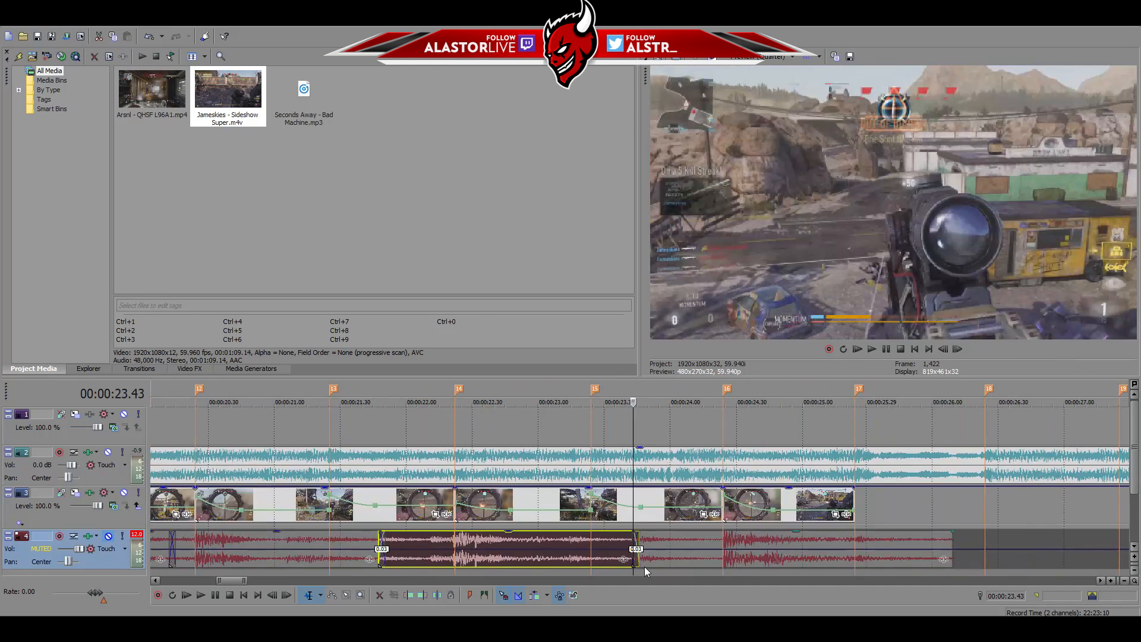
{"action": "left_click", "coordinate": [527, 553]}
{"action": "left_click", "coordinate": [615, 556]}
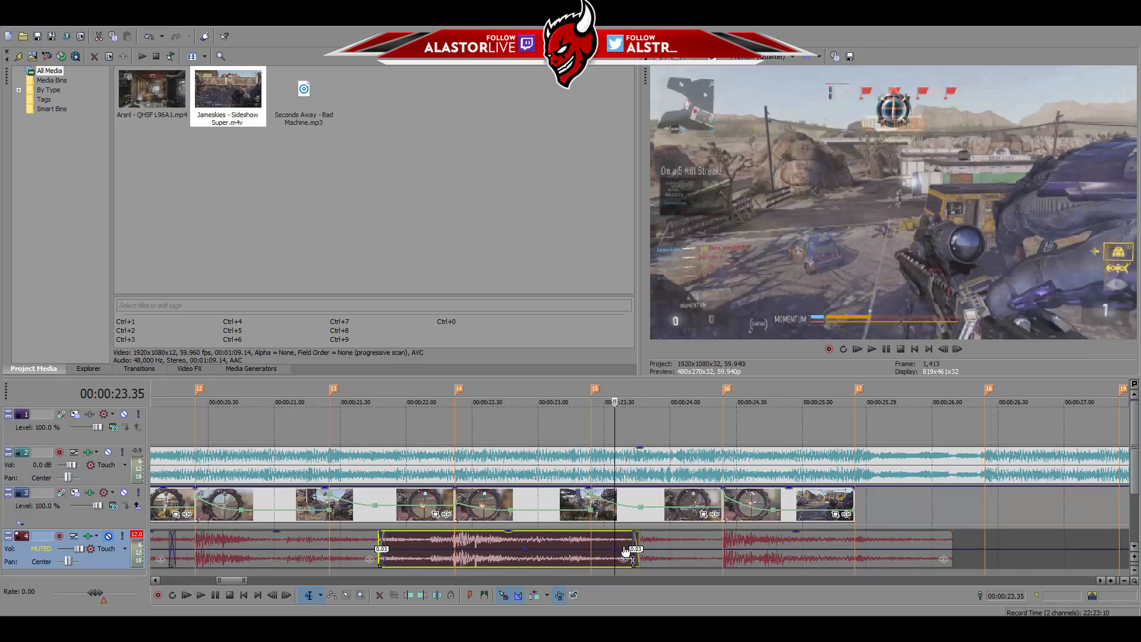
{"action": "double_click", "coordinate": [714, 549]}
{"action": "left_click_drag", "start_coordinate": [615, 549], "coordinate": [615, 556]}
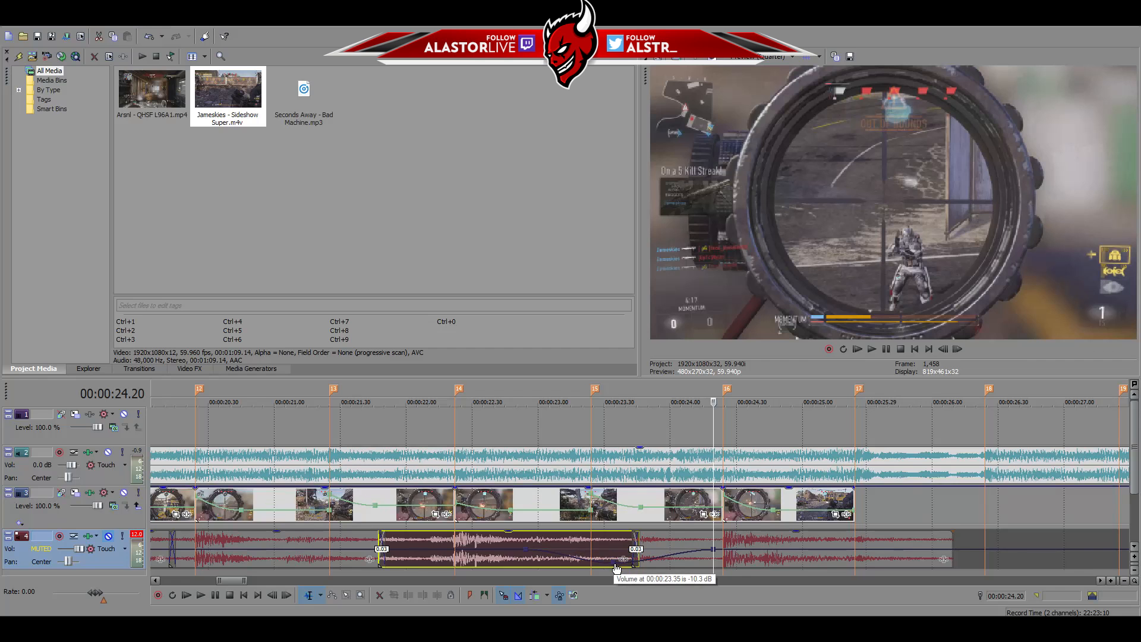
Unmute the game-audio track and lower the gain of all its clips from marker 2 to the last one together
{"action": "scroll", "coordinate": [574, 557], "scroll_direction": "down", "scroll_amount": 8}
{"action": "scroll", "coordinate": [574, 558], "scroll_direction": "up", "scroll_amount": 2}
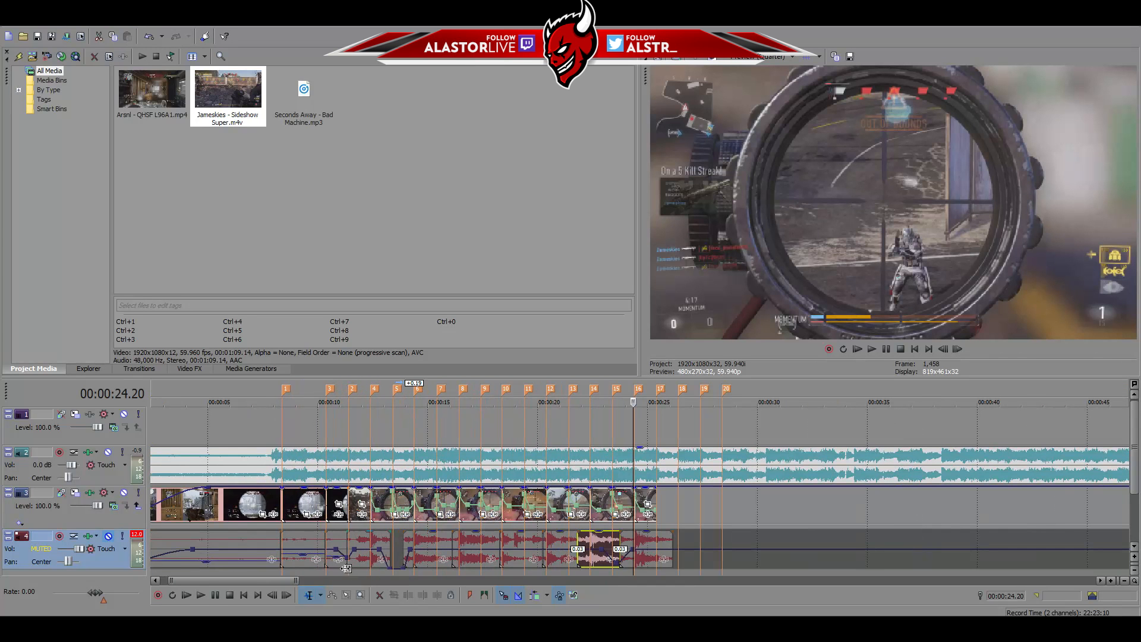
{"action": "left_click", "coordinate": [375, 542]}
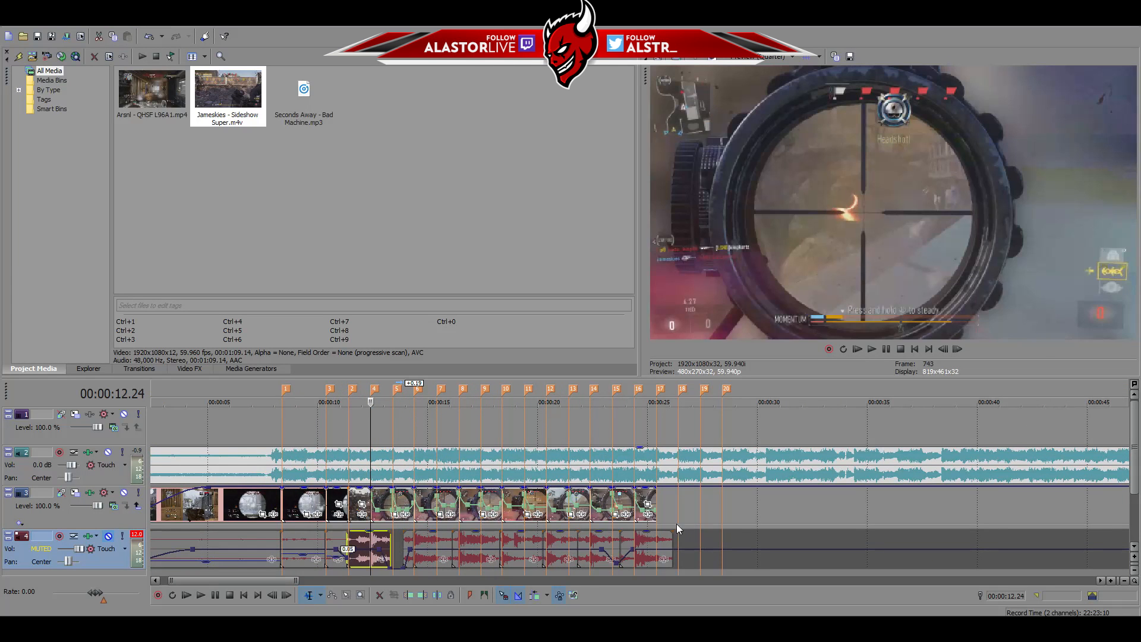
{"action": "left_click", "coordinate": [648, 537], "text": "shift"}
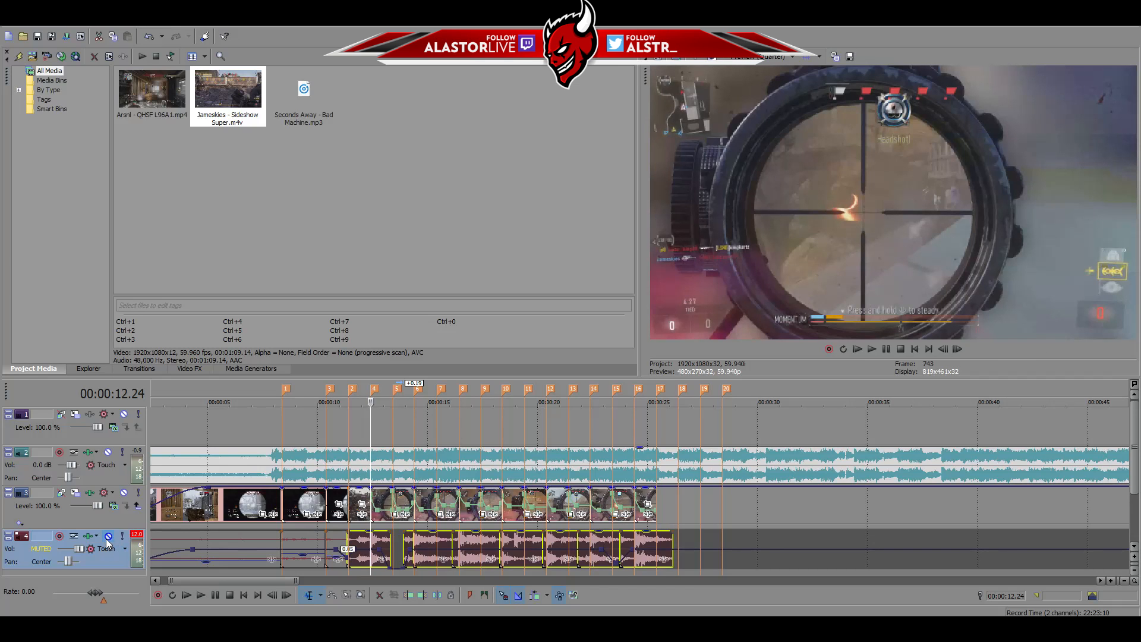
{"action": "left_click", "coordinate": [108, 537]}
{"action": "scroll", "coordinate": [646, 548], "scroll_direction": "up", "scroll_amount": 5}
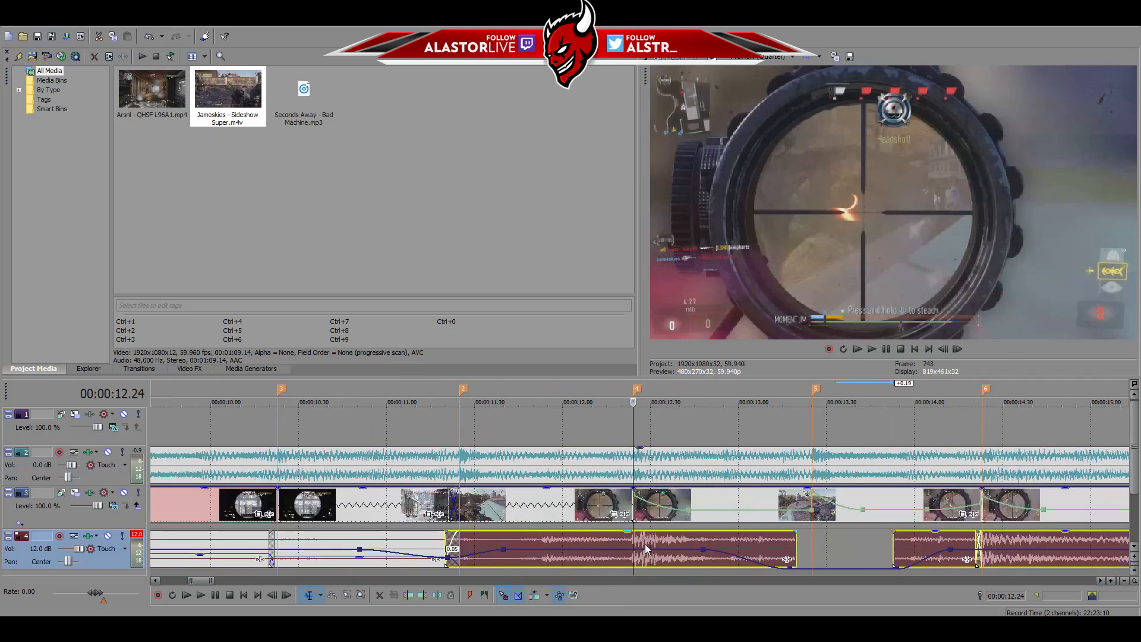
{"action": "left_click_drag", "start_coordinate": [660, 532], "coordinate": [644, 579]}
Play the sequence from 00:00:12.16 to check the gunshots' level against the music
{"action": "left_click", "coordinate": [610, 400]}
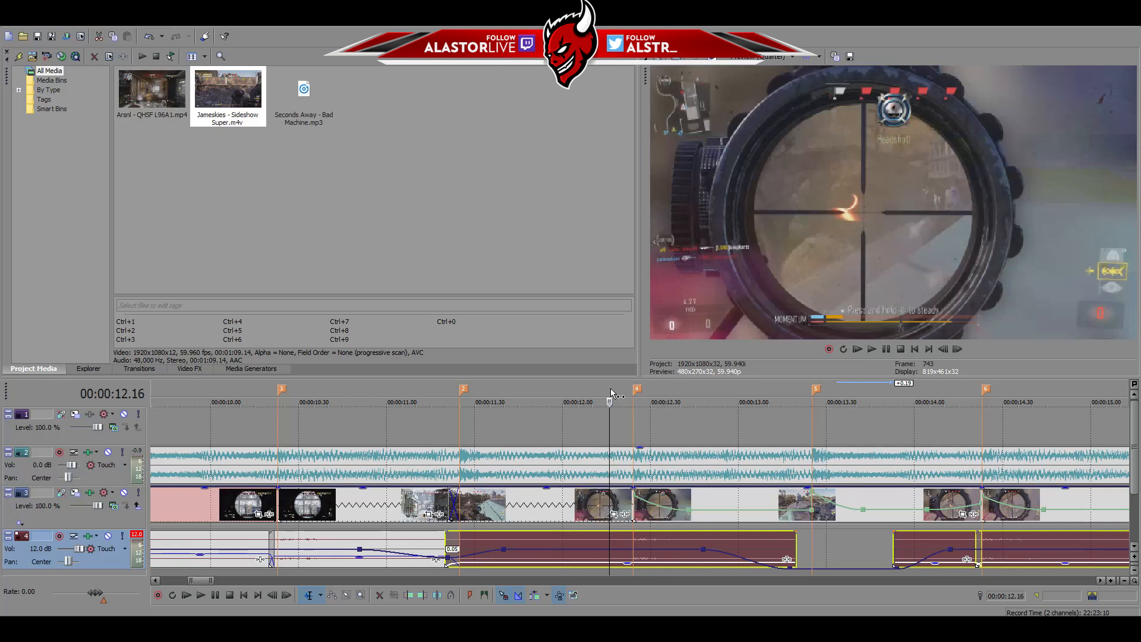
{"action": "key", "text": "space"}
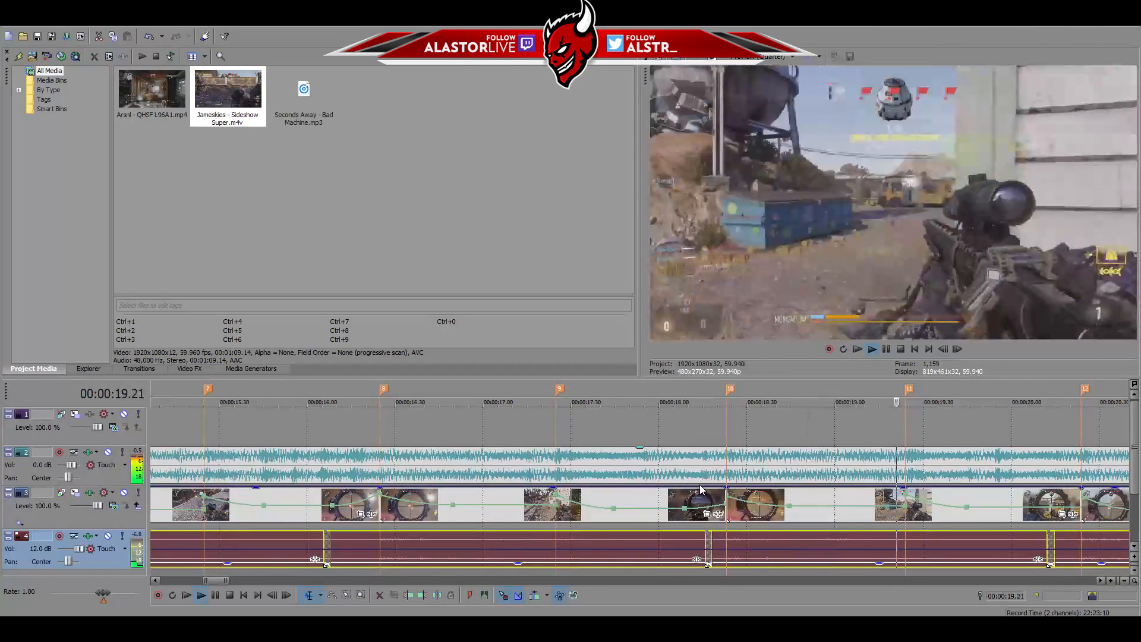
{"action": "scroll", "coordinate": [731, 517], "scroll_direction": "down", "scroll_amount": 4}
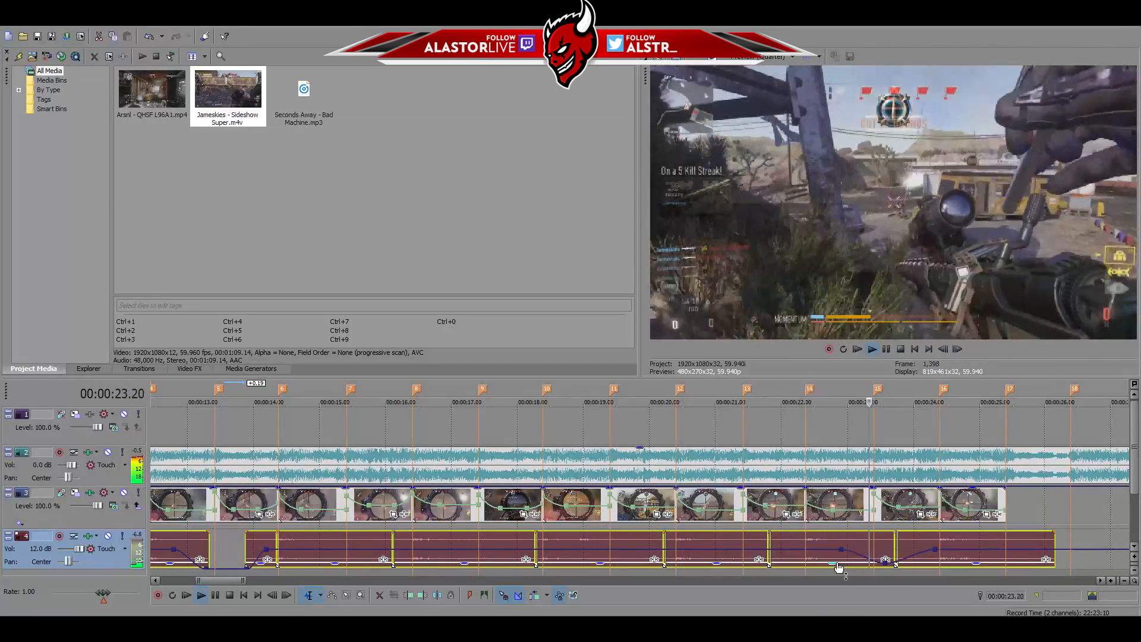
{"action": "key", "text": "space"}
Raise the selected game-audio clips' gain slightly and audition the sequence again from 00:00:12.16
{"action": "scroll", "coordinate": [704, 527], "scroll_direction": "up", "scroll_amount": 6}
{"action": "scroll", "coordinate": [693, 541], "scroll_direction": "up", "scroll_amount": 3}
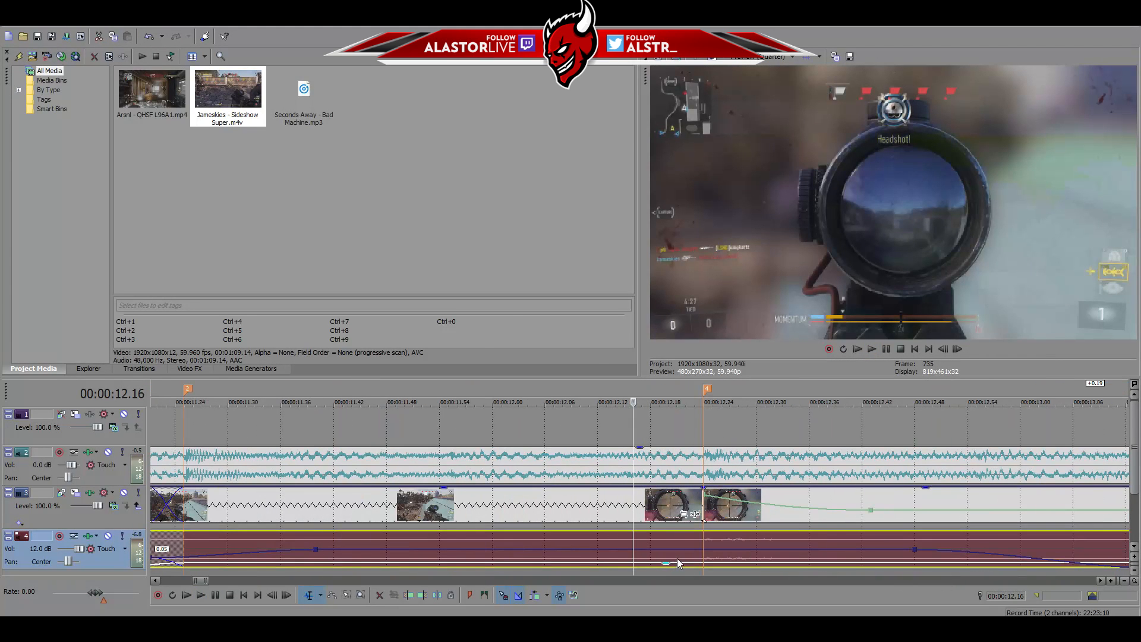
{"action": "left_click_drag", "start_coordinate": [679, 565], "coordinate": [679, 565]}
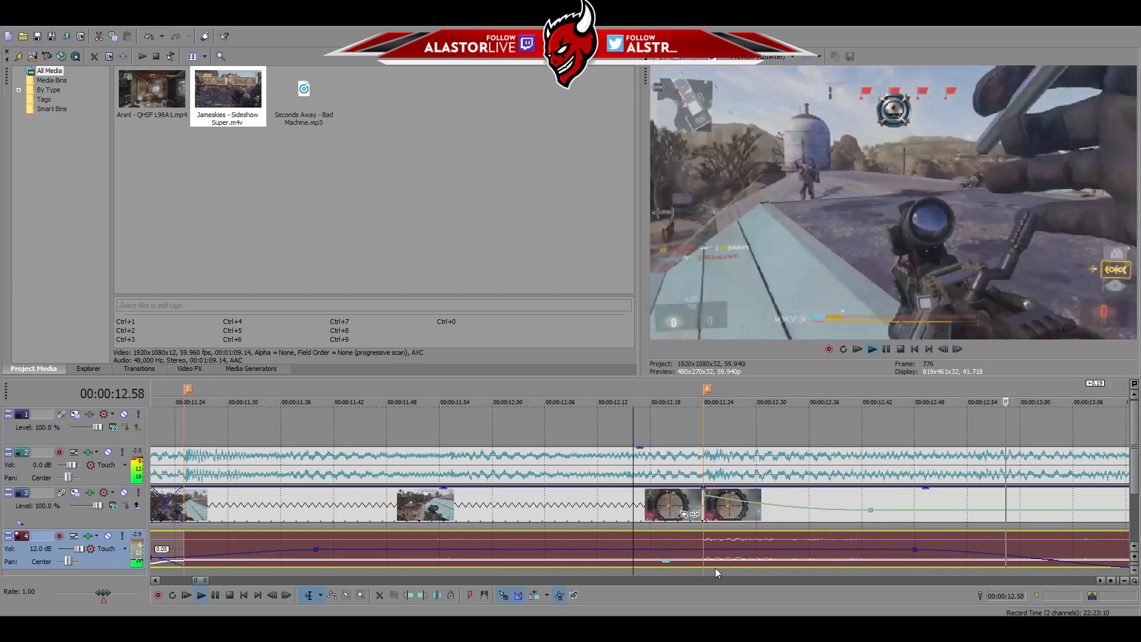
{"action": "scroll", "coordinate": [716, 568], "scroll_direction": "down", "scroll_amount": 8}
{"action": "left_click_drag", "start_coordinate": [708, 561], "coordinate": [724, 564]}
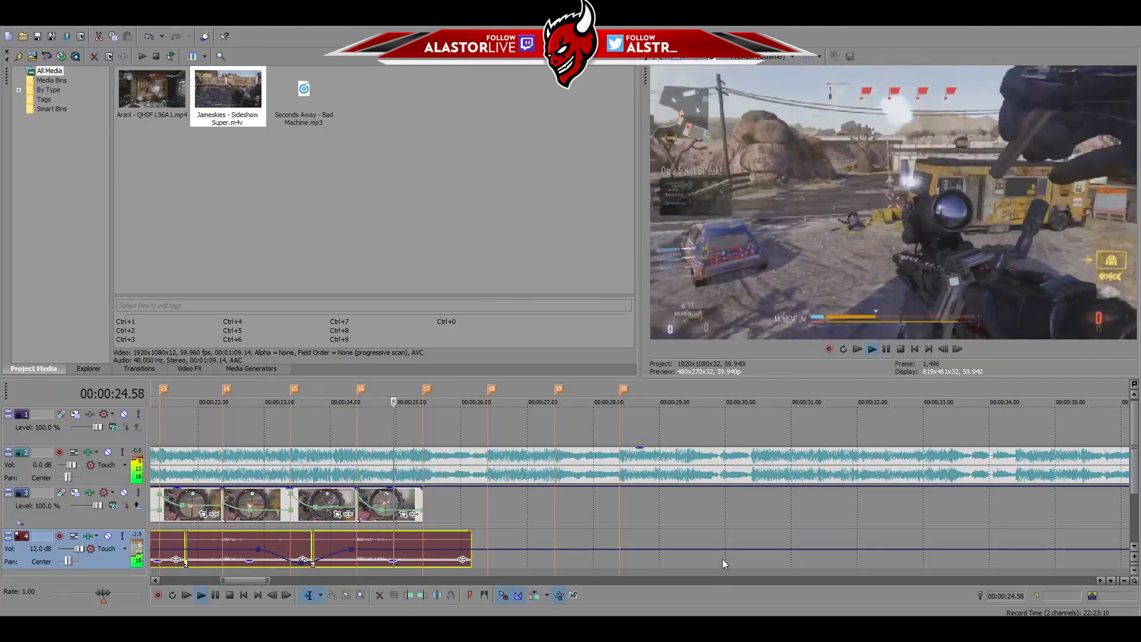
{"action": "scroll", "coordinate": [535, 553], "scroll_direction": "down", "scroll_amount": 5}
{"action": "key", "text": "space"}
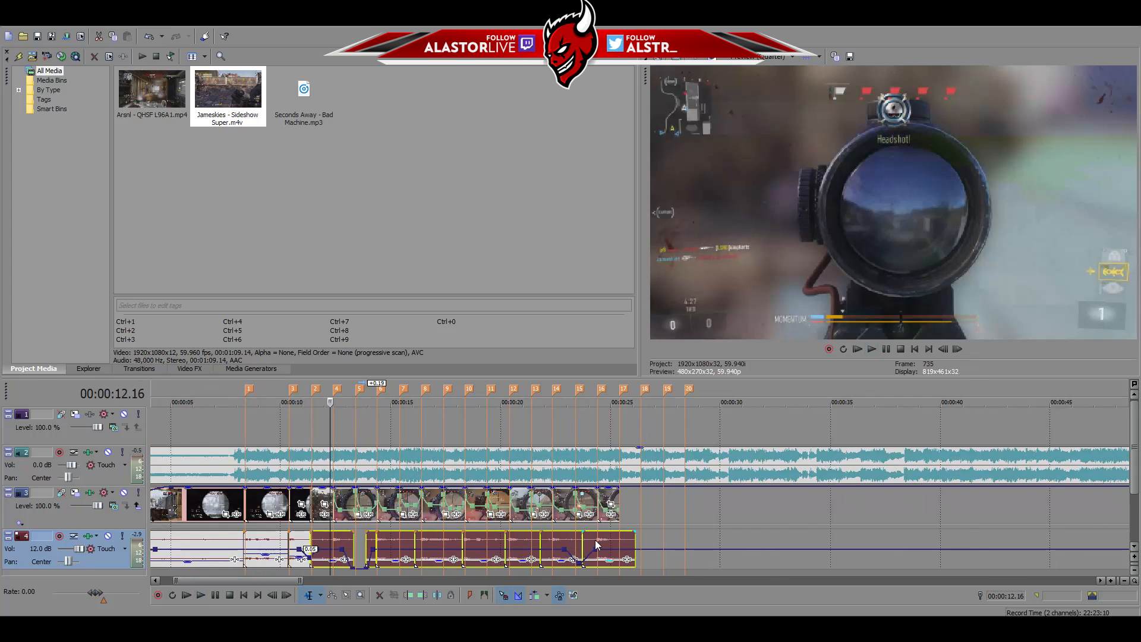
Select the game-audio clips from marker 2 through the second-to-last one and set their shared gain to about -15.7 dB
{"action": "left_click", "coordinate": [598, 542]}
{"action": "scroll", "coordinate": [606, 565], "scroll_direction": "up", "scroll_amount": 4}
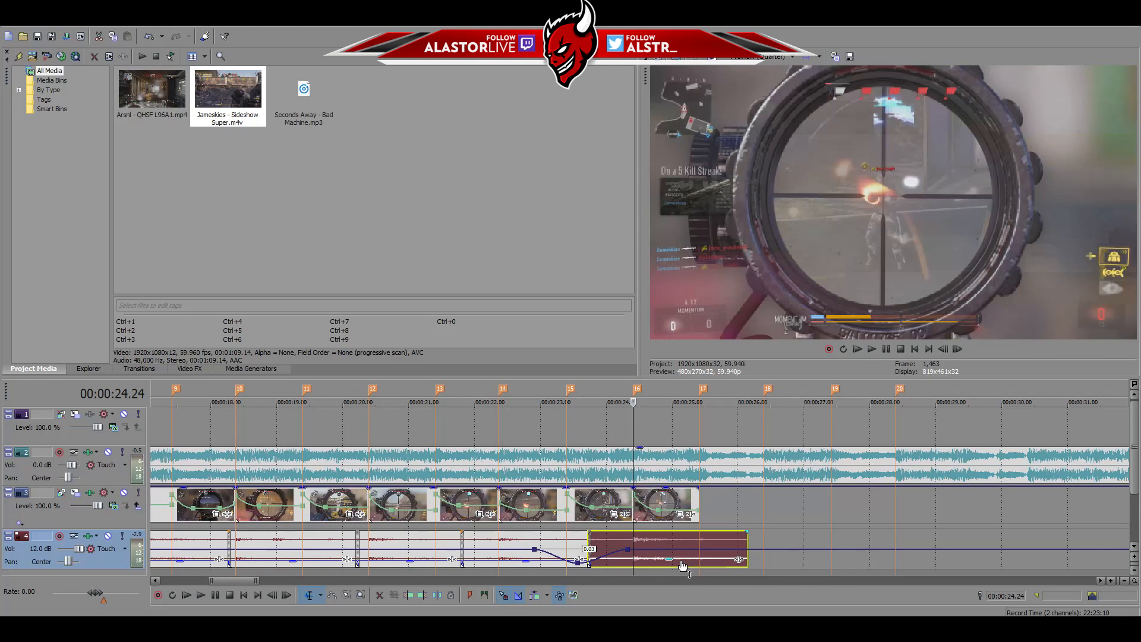
{"action": "left_click", "coordinate": [481, 542]}
{"action": "scroll", "coordinate": [494, 541], "scroll_direction": "down", "scroll_amount": 4}
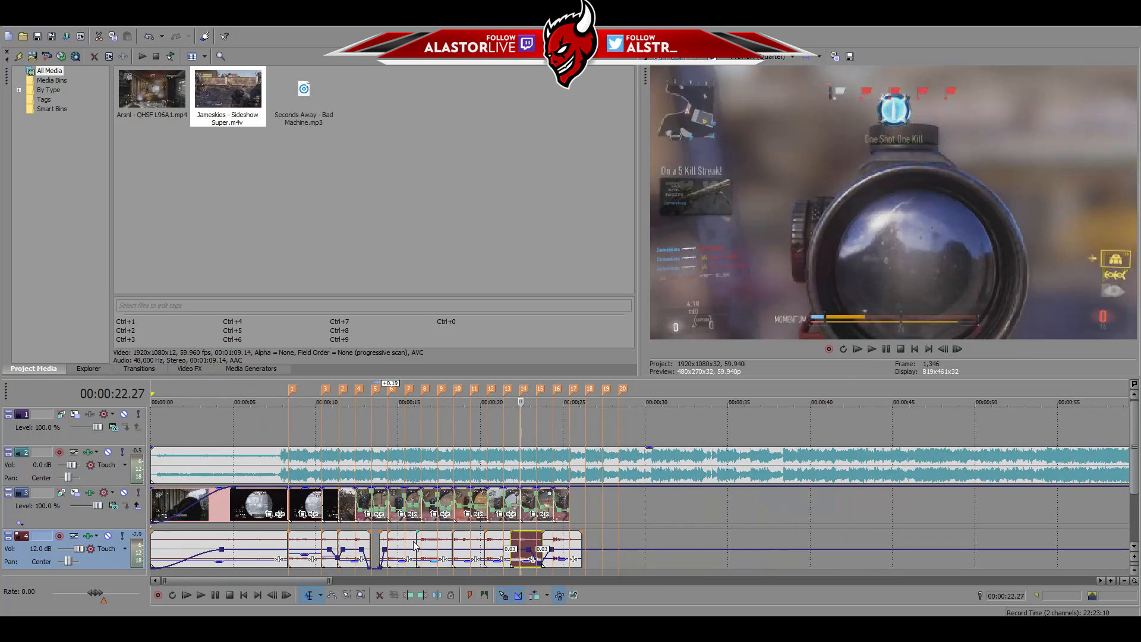
{"action": "left_click", "coordinate": [394, 541], "text": "shift"}
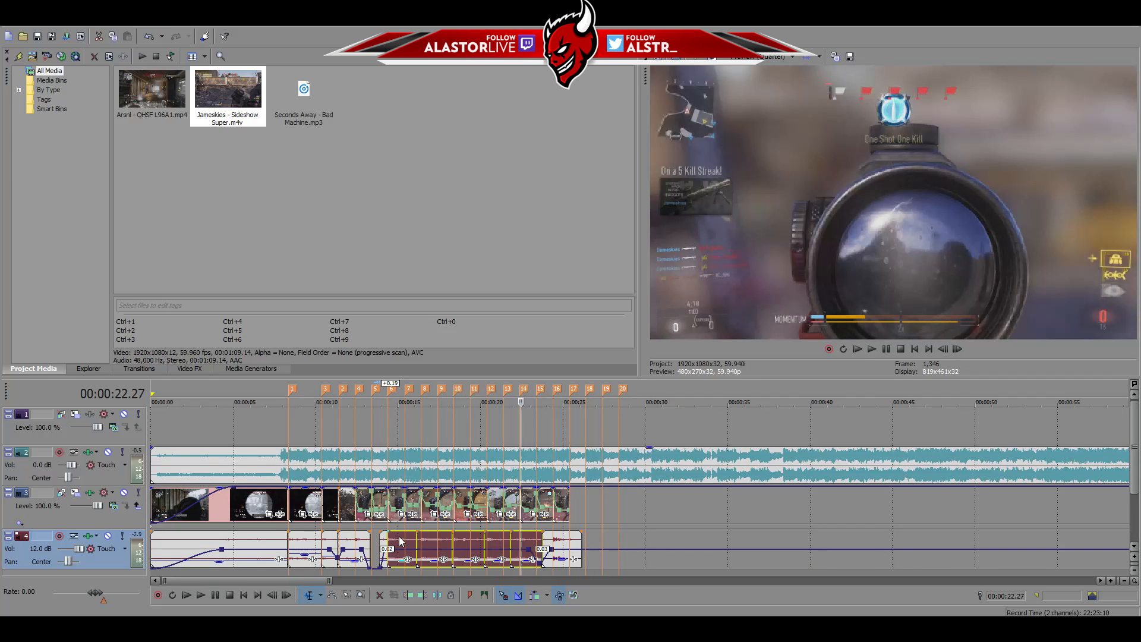
{"action": "left_click", "coordinate": [355, 544], "text": "shift"}
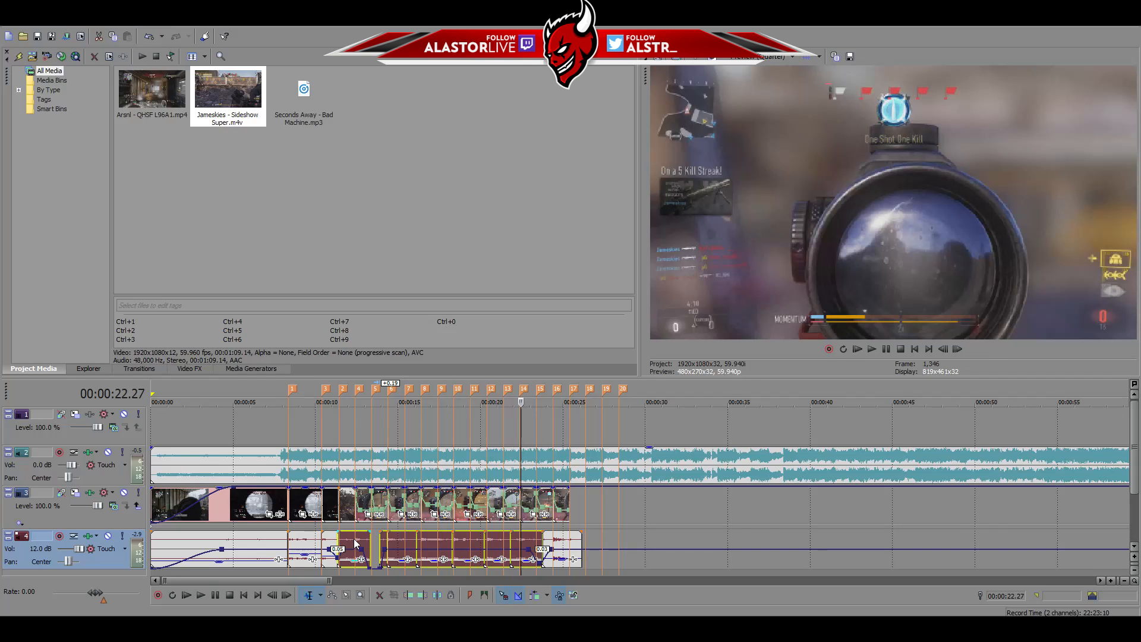
{"action": "scroll", "coordinate": [476, 547], "scroll_direction": "up", "scroll_amount": 10}
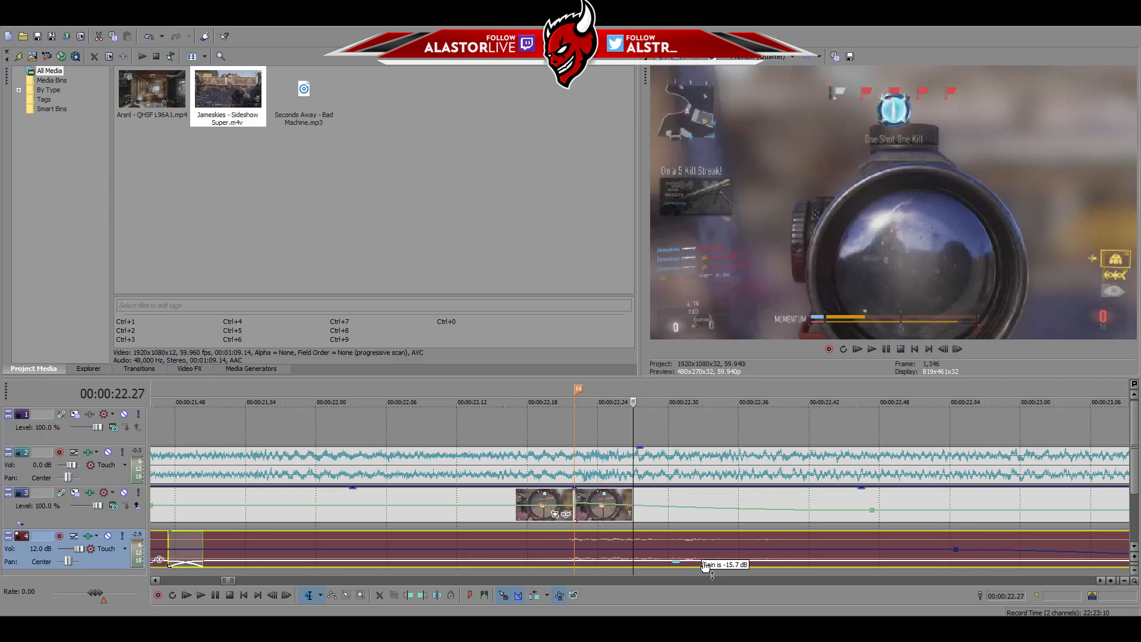
{"action": "scroll", "coordinate": [702, 566], "scroll_direction": "down", "scroll_amount": 10}
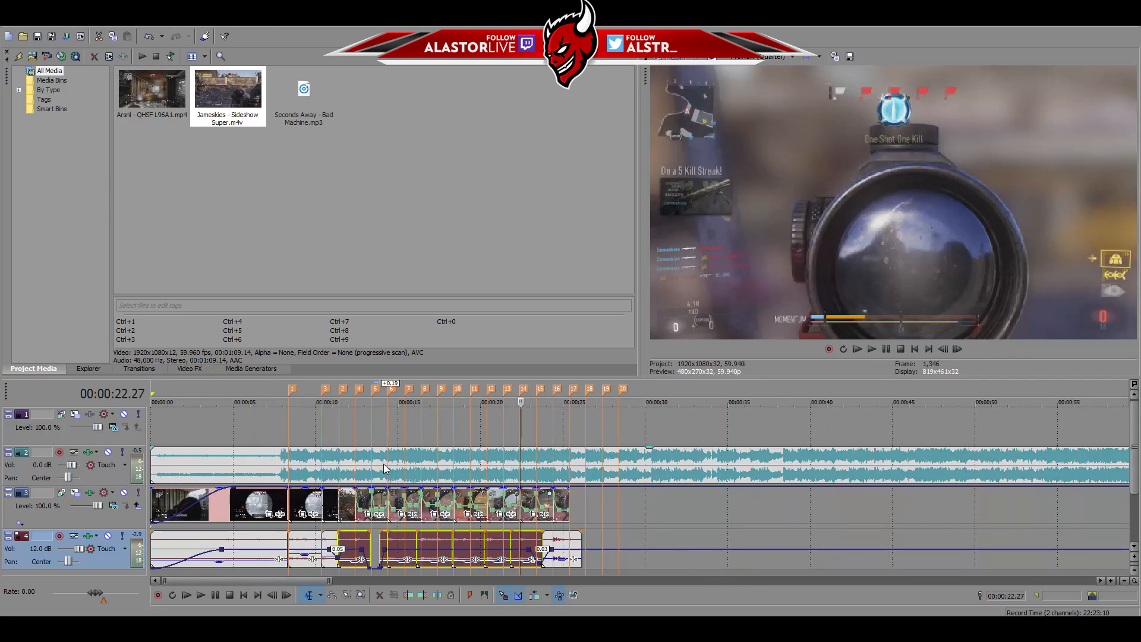
Deselect the game-audio clips and return the playhead to the start of the project
{"action": "left_click", "coordinate": [331, 430]}
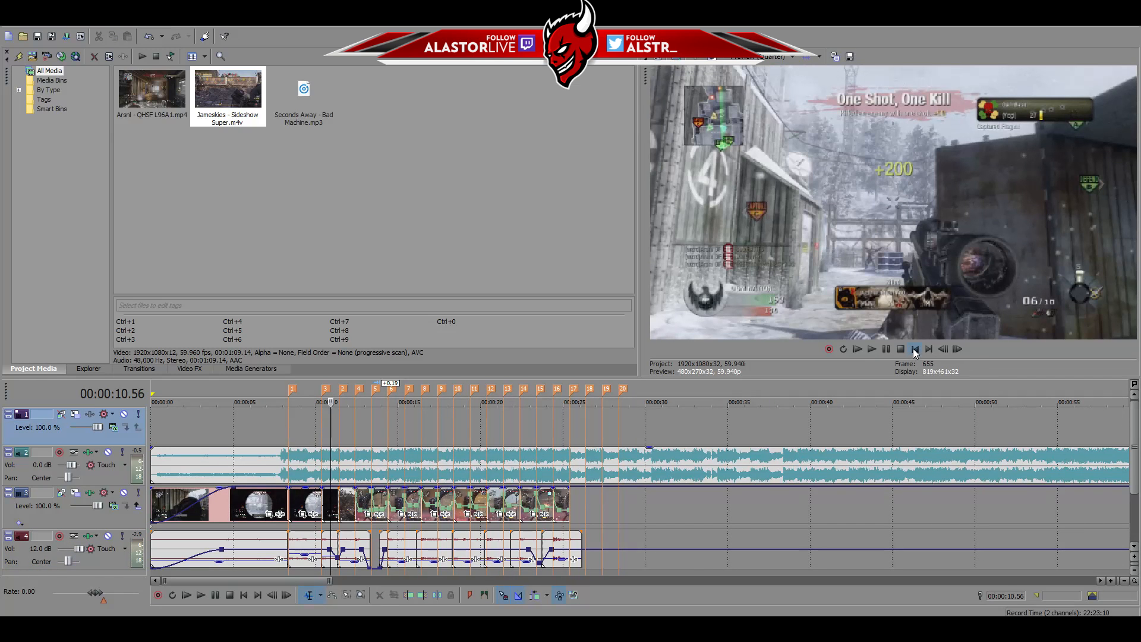
{"action": "key", "text": "ctrl+Home"}
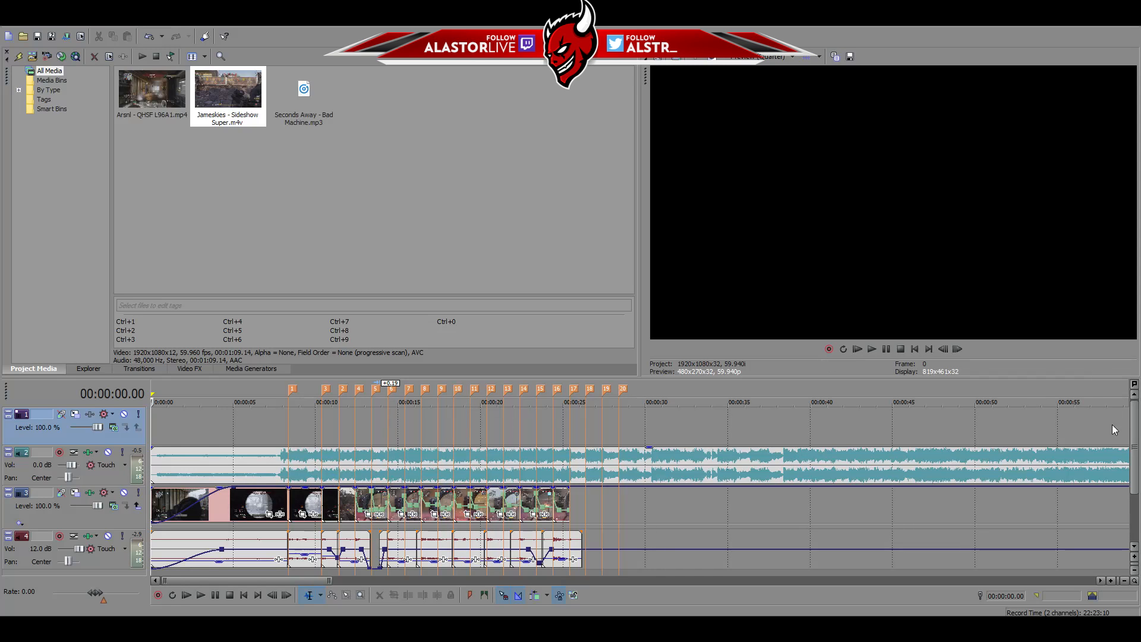
Play the montage from the start through the last gameplay clip and look closely at the final game-audio clip
{"action": "left_click", "coordinate": [873, 350]}
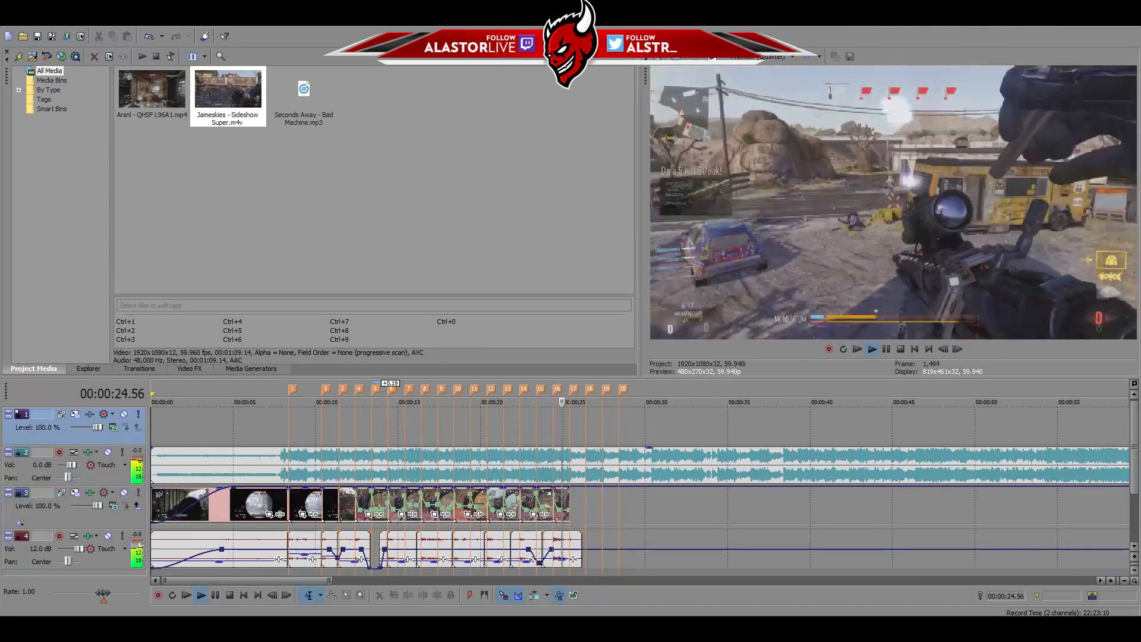
{"action": "key", "text": "space"}
{"action": "left_click", "coordinate": [562, 542]}
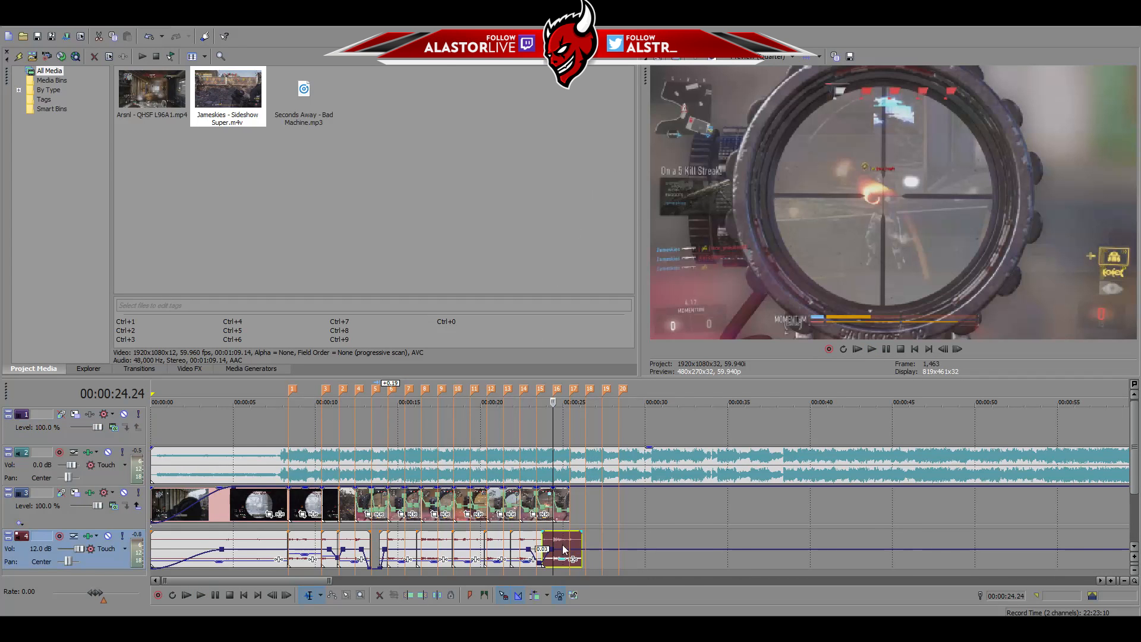
{"action": "scroll", "coordinate": [624, 558], "scroll_direction": "up", "scroll_amount": 8}
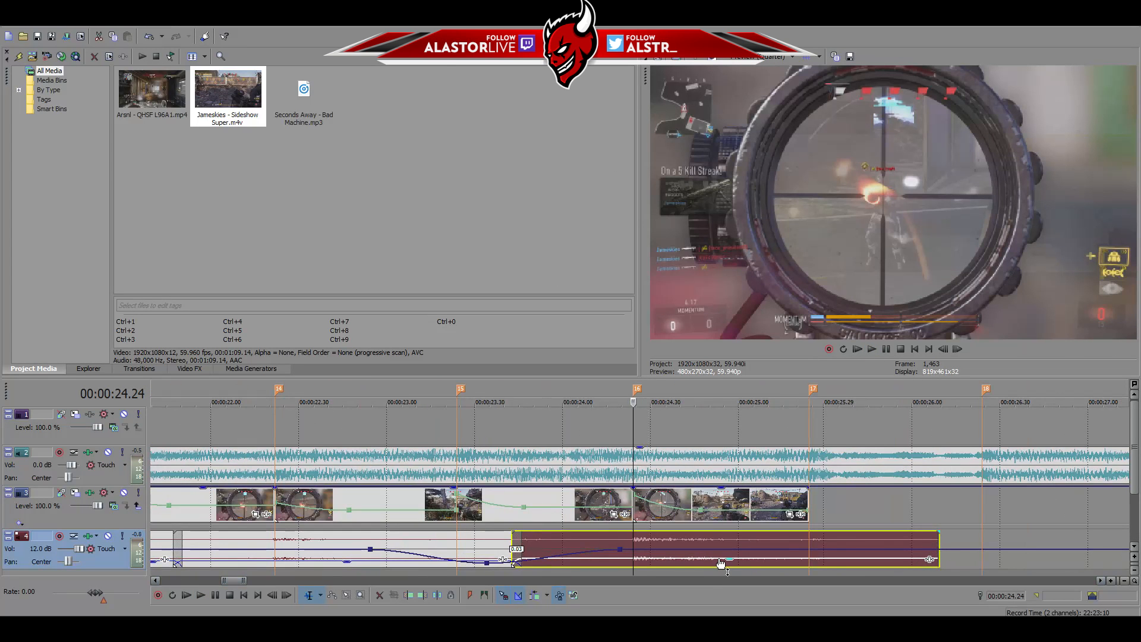
{"action": "left_click", "coordinate": [657, 546], "text": "ctrl"}
{"action": "scroll", "coordinate": [679, 510], "scroll_direction": "down", "scroll_amount": 8}
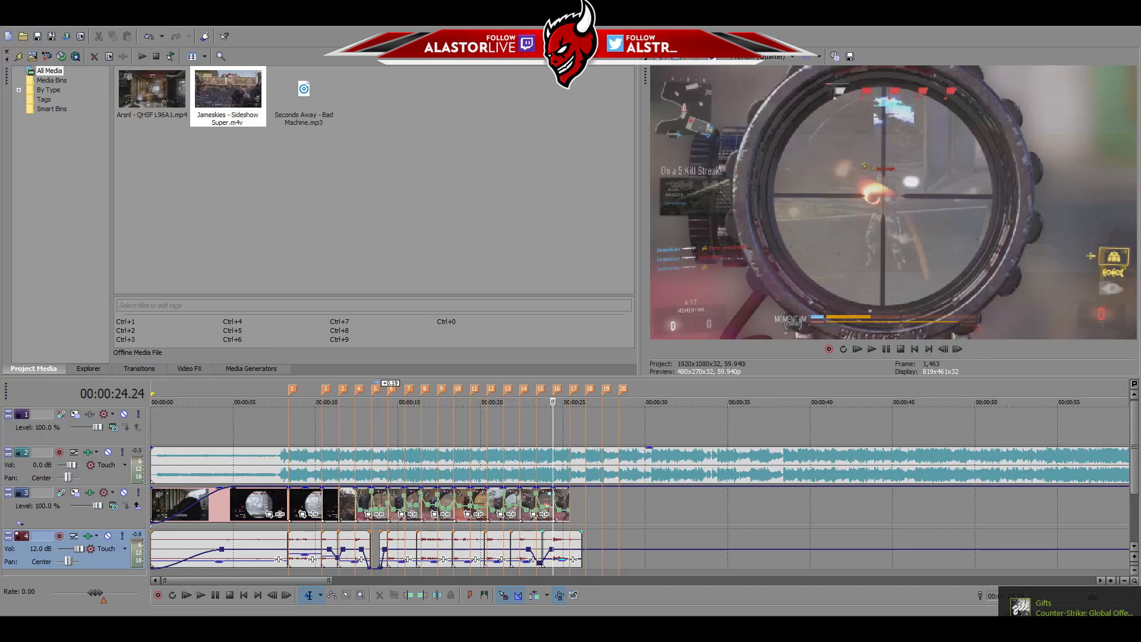
Switch to File Explorer's Clips folder, preview Zameeh - 5on Docks Kar.mp4 and close the player
{"action": "key", "text": "alt+Tab"}
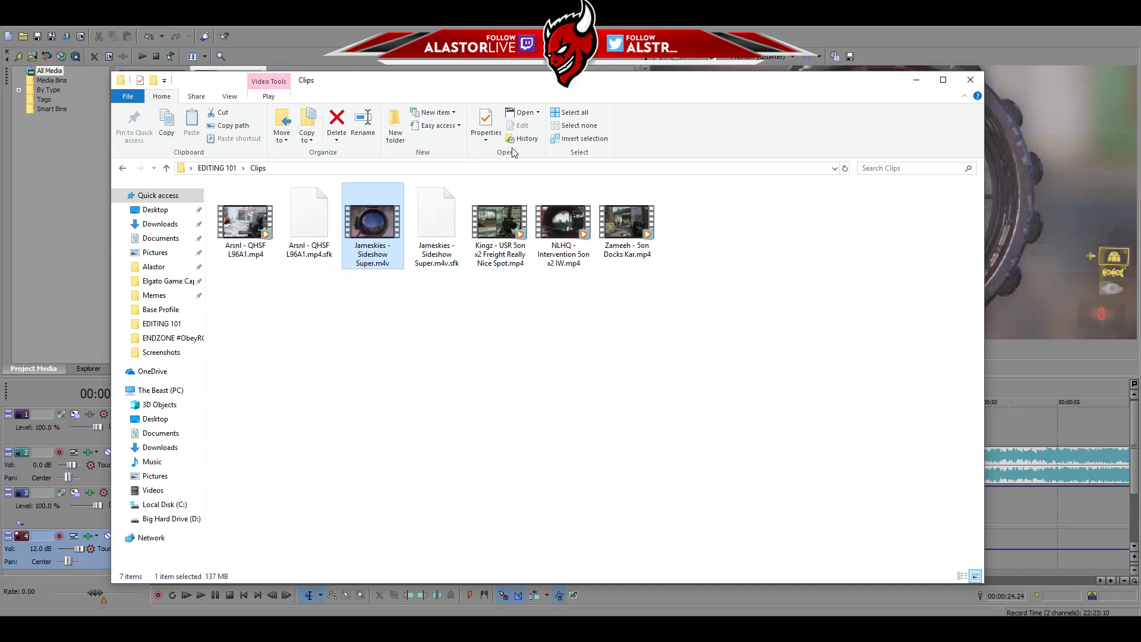
{"action": "left_click", "coordinate": [634, 233]}
{"action": "double_click", "coordinate": [634, 233]}
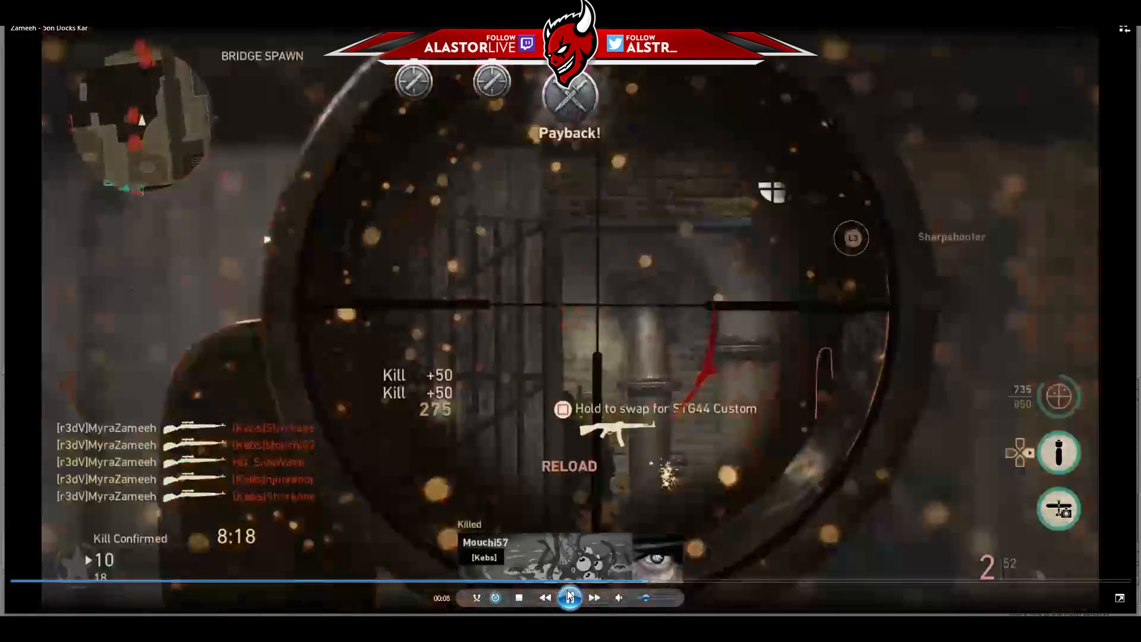
{"action": "left_click", "coordinate": [570, 596]}
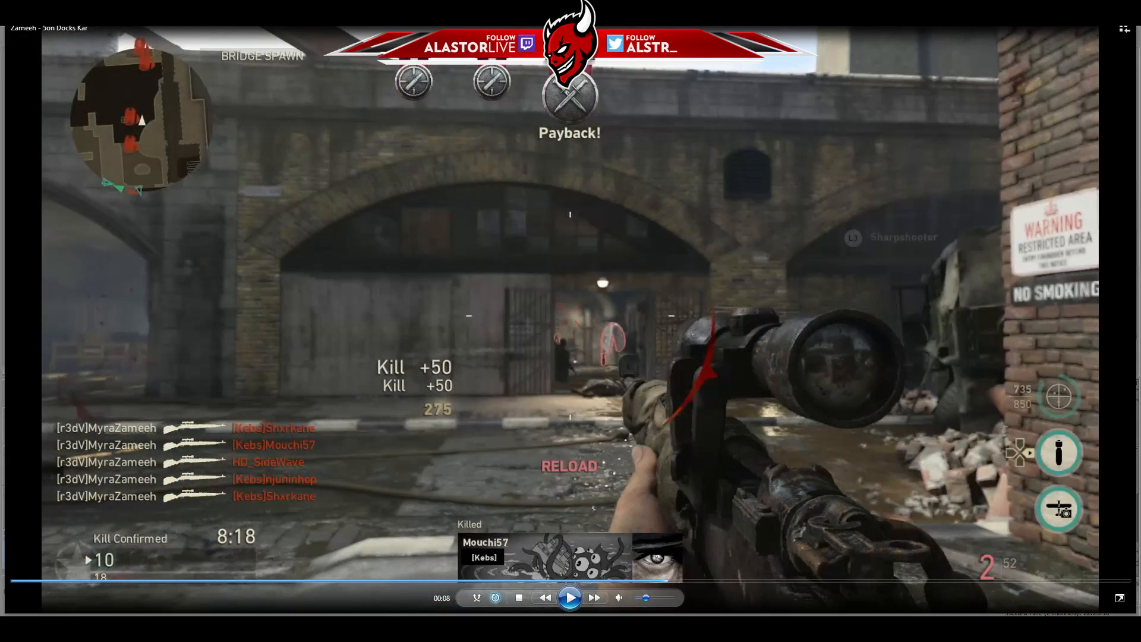
{"action": "key", "text": "alt+F4"}
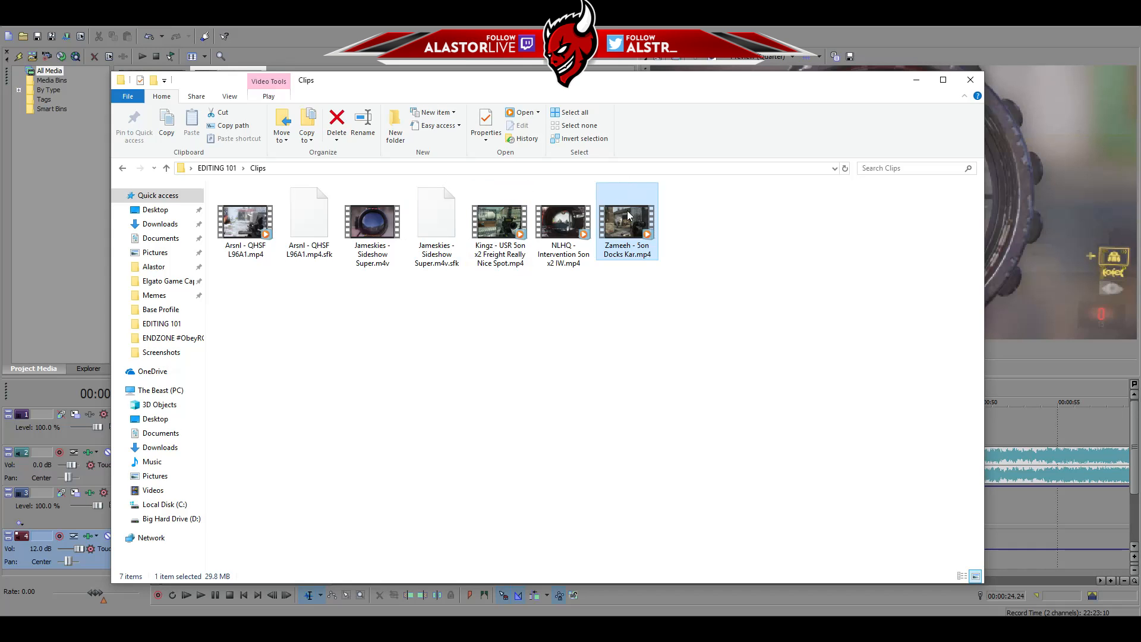
Add Zameeh - 5on Docks Kar.mp4 to the gameplay tracks at about 00:00:30 and disable resampling in its video properties
{"action": "left_click_drag", "start_coordinate": [632, 215], "coordinate": [661, 505]}
{"action": "left_click", "coordinate": [780, 506]}
{"action": "right_click", "coordinate": [780, 511]}
{"action": "left_click", "coordinate": [797, 503]}
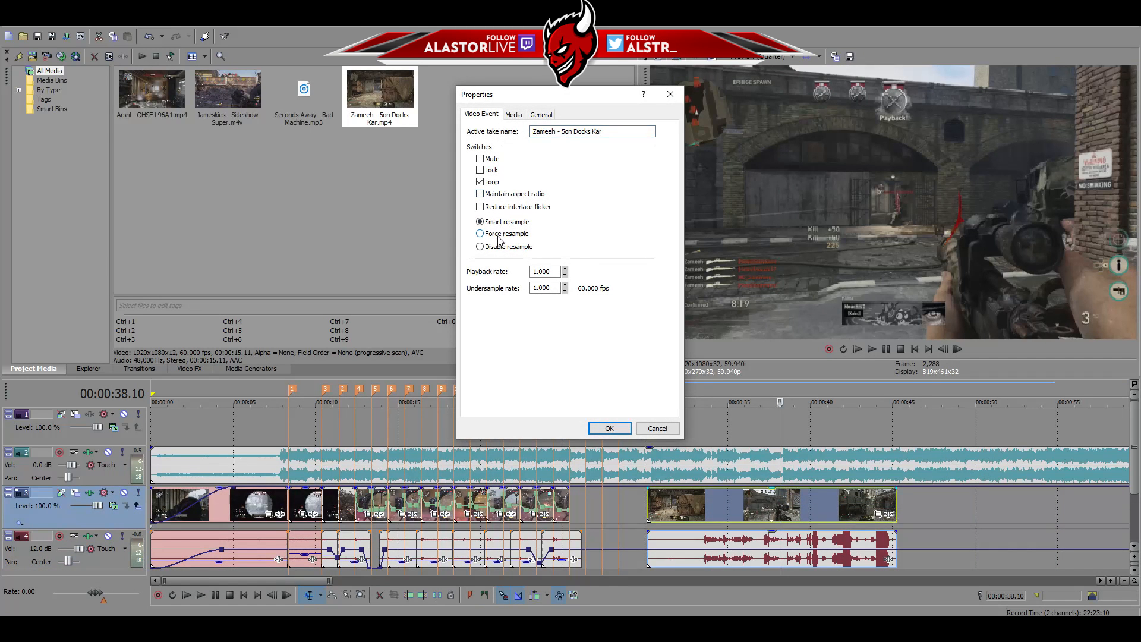
{"action": "left_click", "coordinate": [607, 429]}
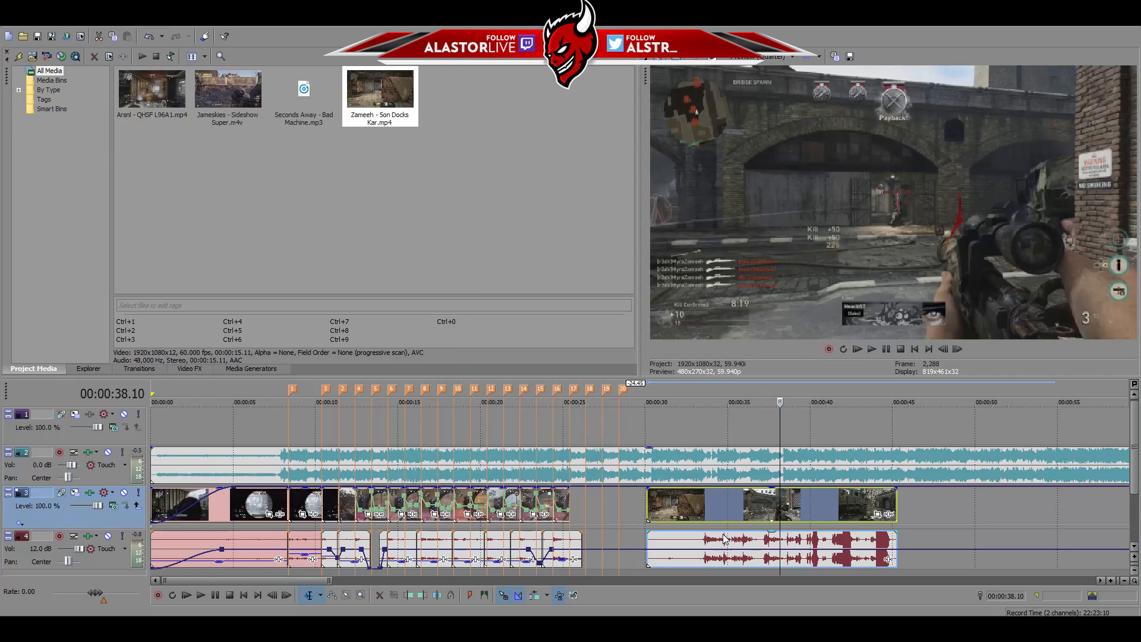
Mute the game-audio track and split the new gameplay clip on its first gunshot frame at 00:00:33.34
{"action": "left_click", "coordinate": [702, 511]}
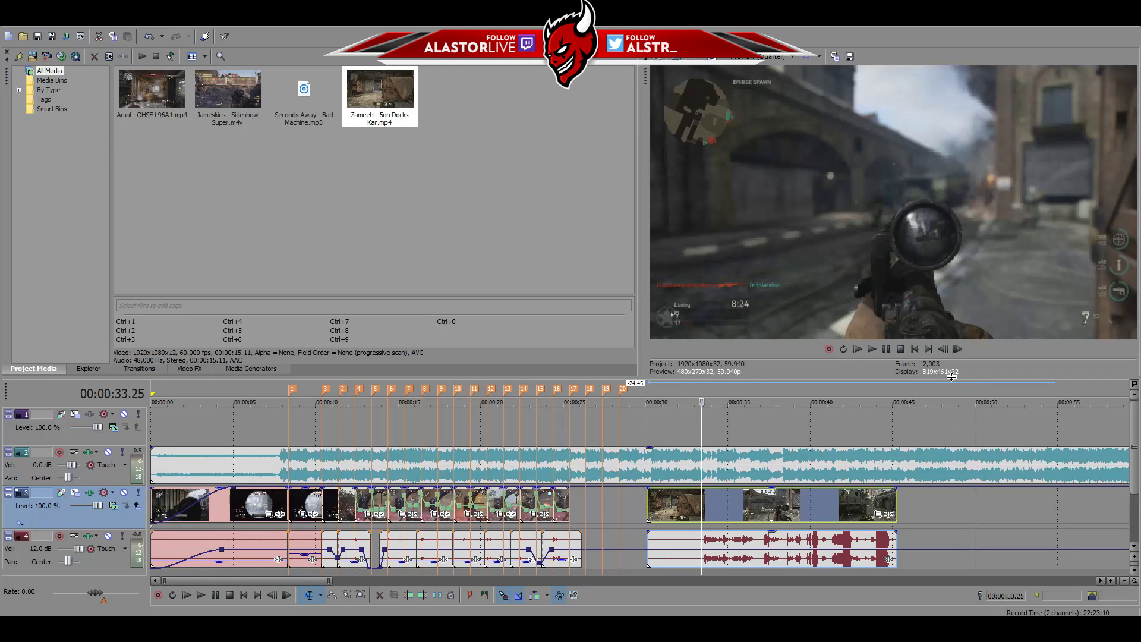
{"action": "left_click", "coordinate": [957, 351]}
{"action": "left_click", "coordinate": [957, 351]}
{"action": "left_click", "coordinate": [958, 352]}
{"action": "left_click", "coordinate": [957, 351]}
{"action": "left_click", "coordinate": [957, 352]}
{"action": "left_click", "coordinate": [957, 352]}
{"action": "left_click", "coordinate": [957, 351]}
{"action": "left_click", "coordinate": [957, 351]}
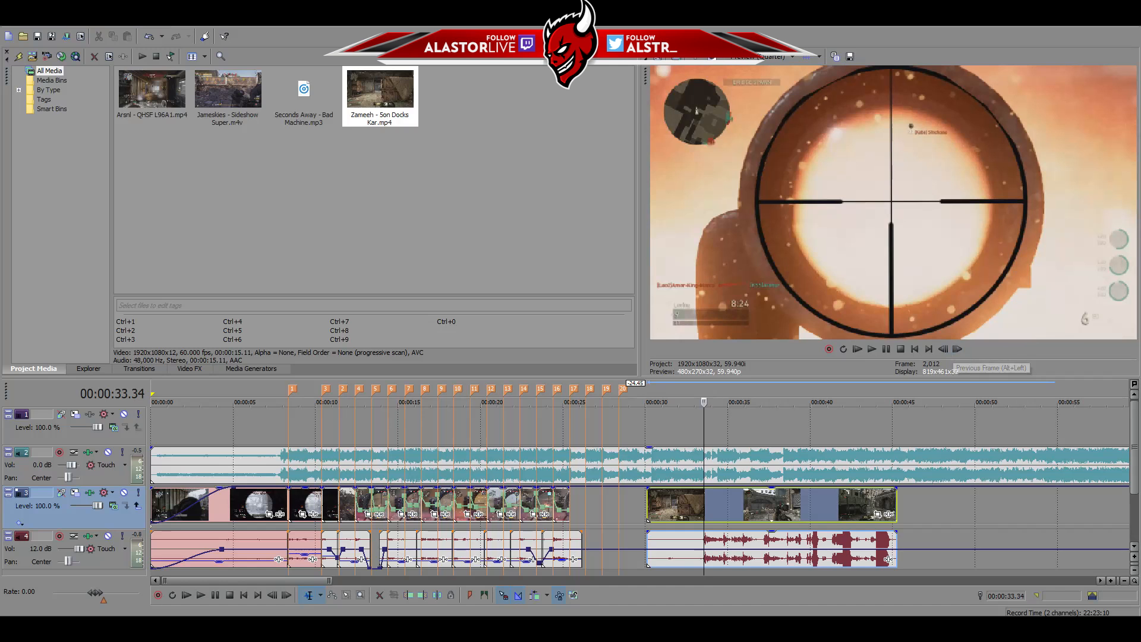
{"action": "left_click", "coordinate": [109, 536]}
{"action": "left_click", "coordinate": [945, 349]}
{"action": "left_click", "coordinate": [960, 349]}
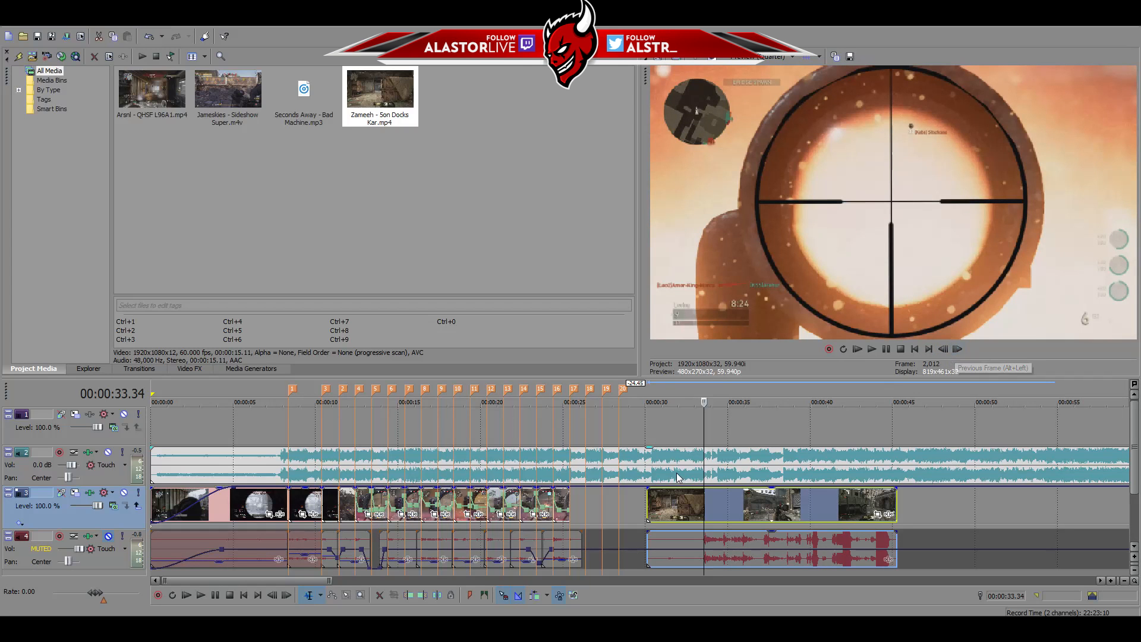
{"action": "key", "text": "s"}
Split the new gameplay clip on its second gunshot frame at 00:00:34.43
{"action": "left_click", "coordinate": [726, 508]}
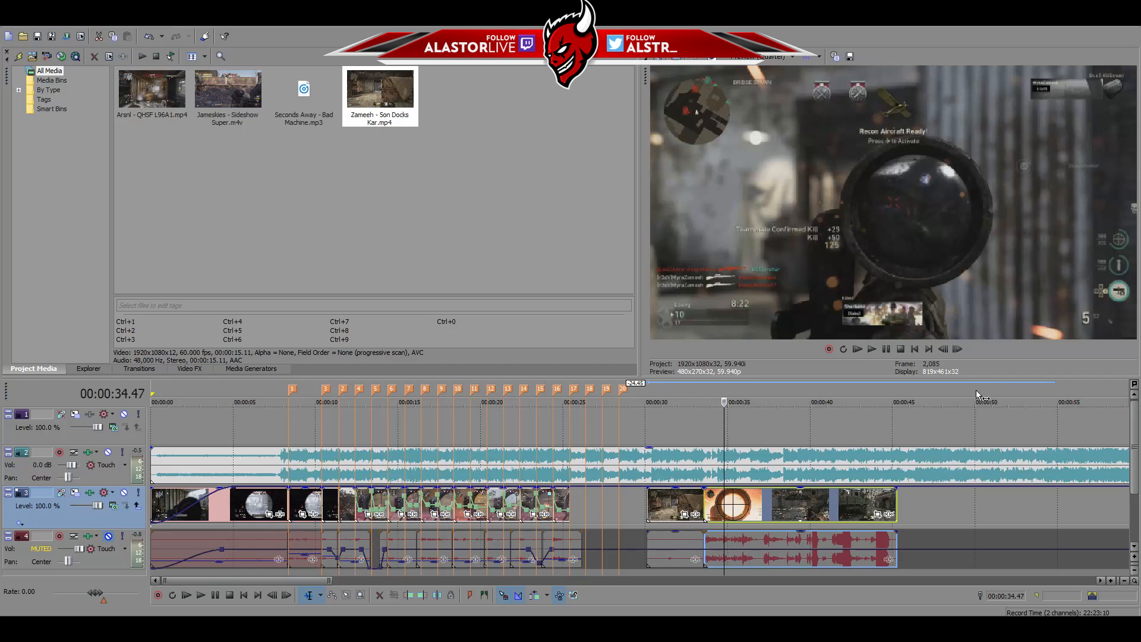
{"action": "left_click", "coordinate": [946, 351]}
{"action": "left_click", "coordinate": [946, 350]}
{"action": "left_click", "coordinate": [958, 350]}
{"action": "left_click", "coordinate": [959, 350]}
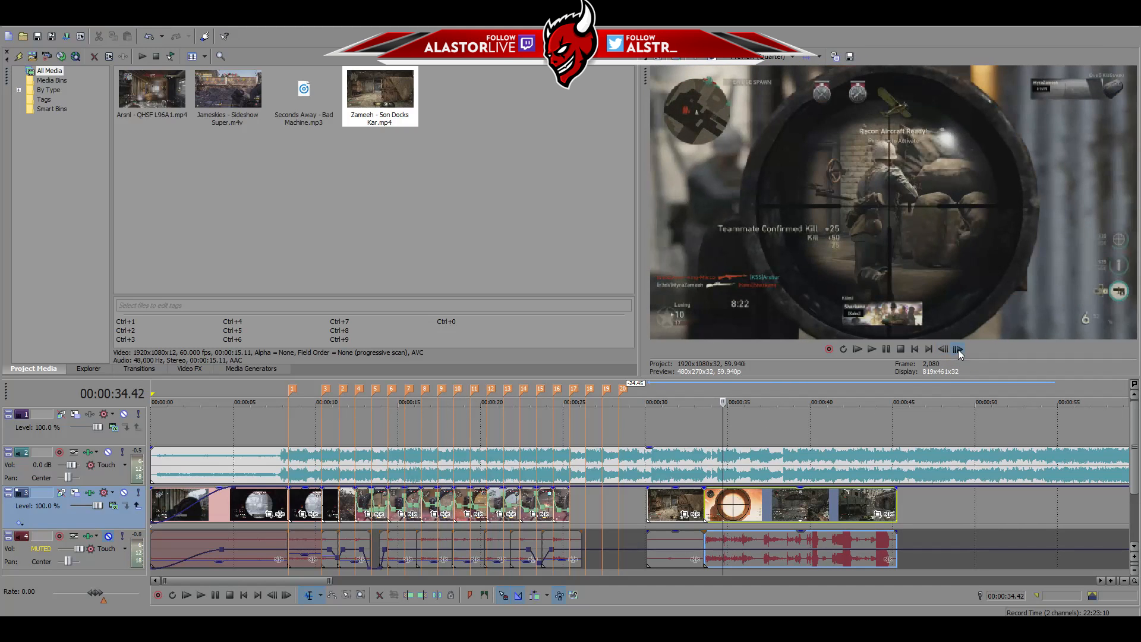
{"action": "left_click", "coordinate": [959, 350]}
{"action": "key", "text": "s"}
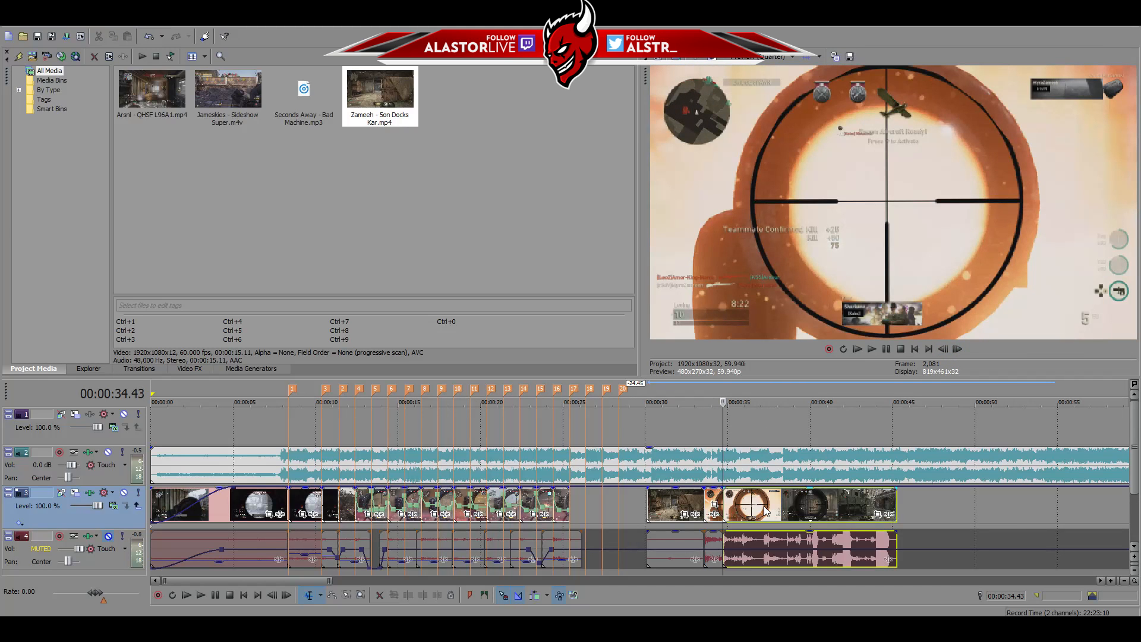
Split the remaining part of the clip on its third gunshot frame at 00:00:35.53
{"action": "left_click", "coordinate": [744, 512]}
{"action": "left_click", "coordinate": [947, 351]}
{"action": "left_click", "coordinate": [946, 351]}
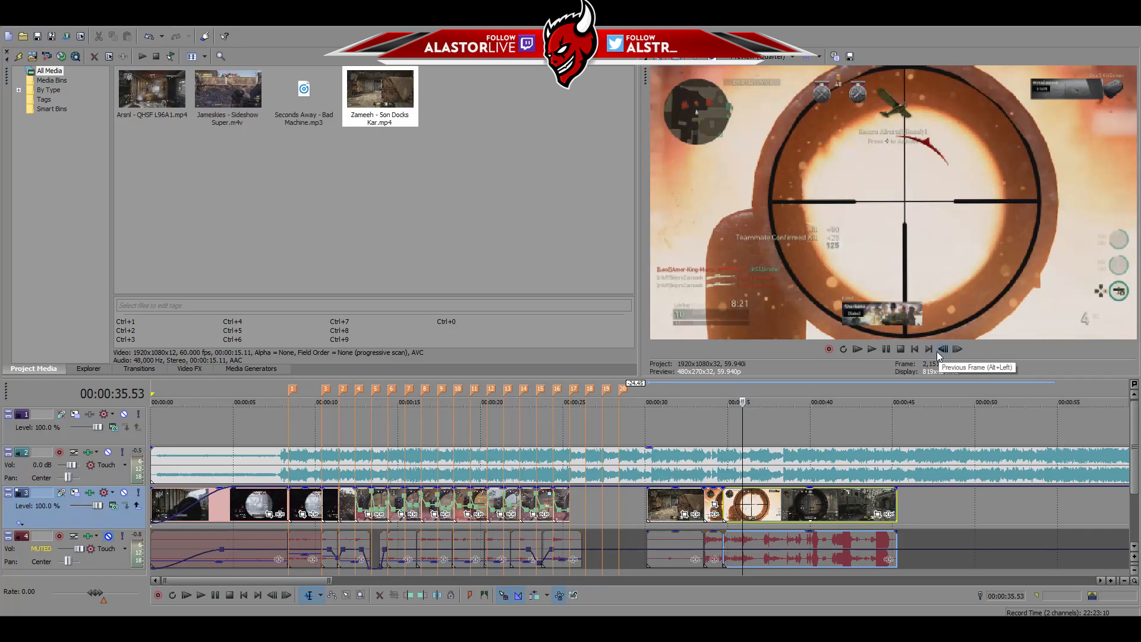
{"action": "key", "text": "s"}
Split the remaining part of the clip on its fourth gunshot frame at 00:00:37.25
{"action": "left_click", "coordinate": [765, 512]}
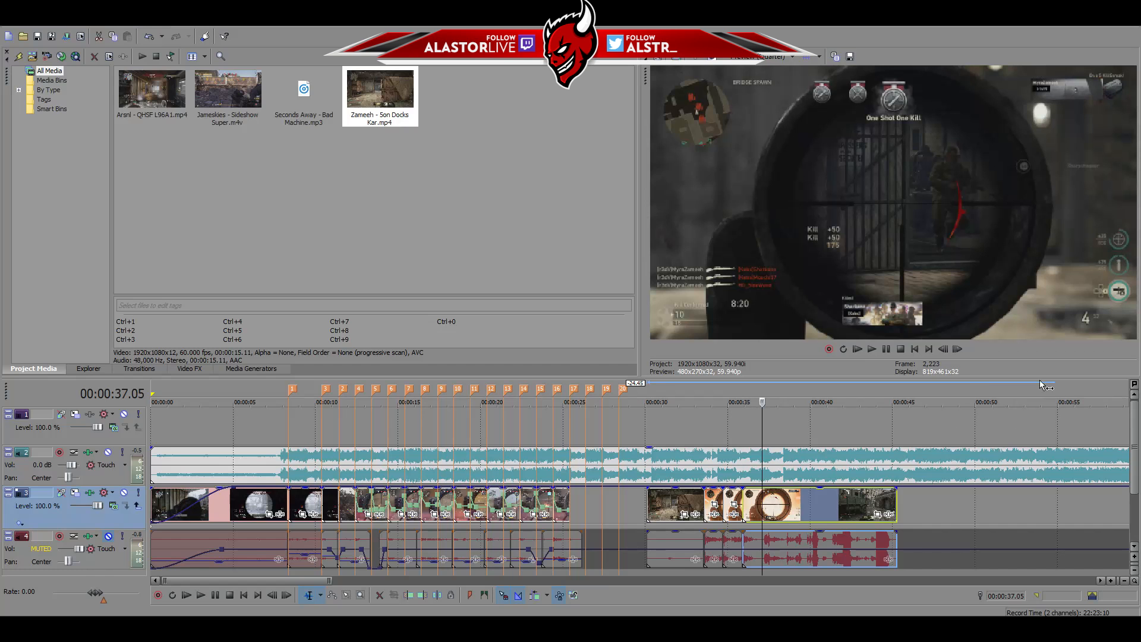
{"action": "left_click", "coordinate": [957, 350]}
{"action": "left_click", "coordinate": [957, 350]}
{"action": "left_click", "coordinate": [958, 350]}
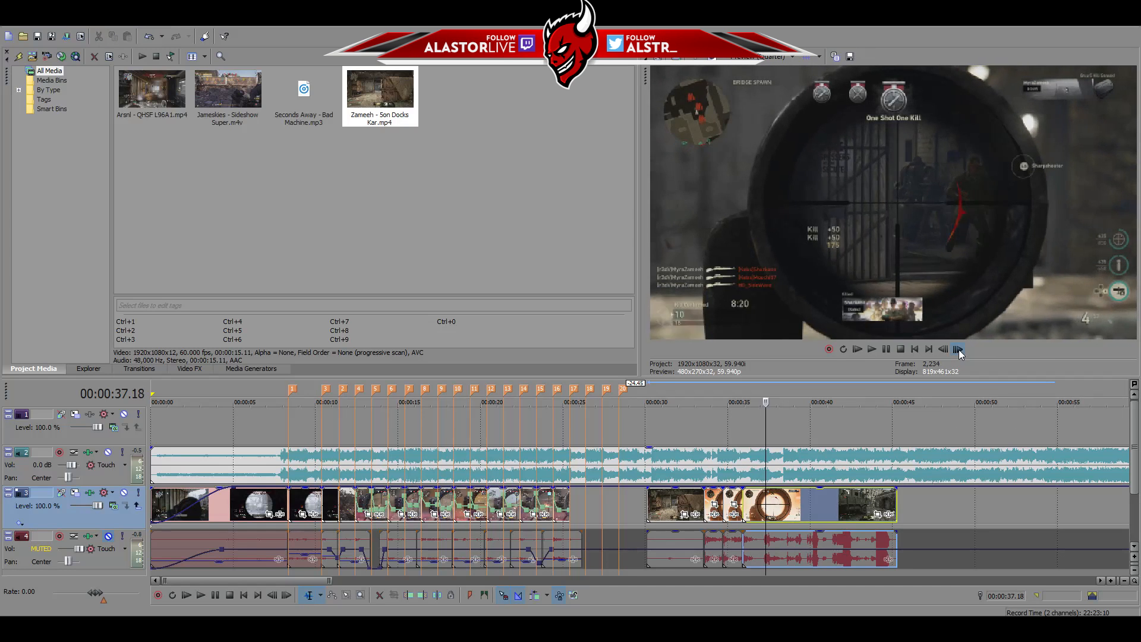
{"action": "left_click", "coordinate": [958, 349]}
{"action": "left_click", "coordinate": [957, 349]}
{"action": "left_click", "coordinate": [958, 349]}
{"action": "left_click", "coordinate": [958, 350]}
{"action": "left_click", "coordinate": [958, 350]}
{"action": "left_click", "coordinate": [957, 350]}
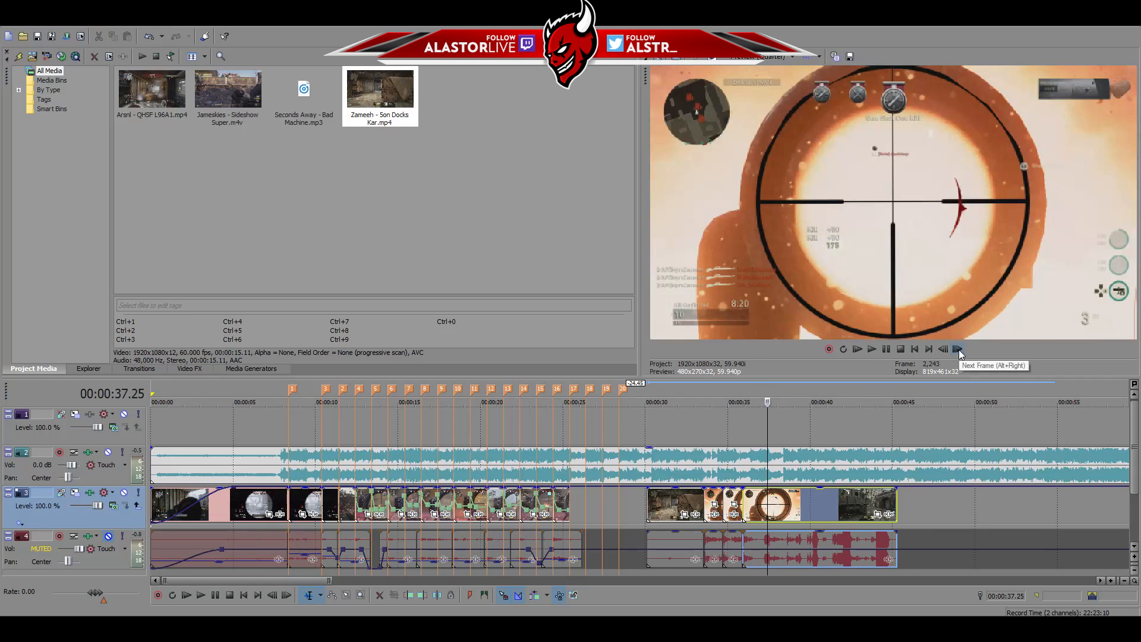
{"action": "key", "text": "s"}
Split the remaining part of the clip on its fifth gunshot frame at 00:00:38.34
{"action": "right_click", "coordinate": [785, 508]}
{"action": "left_click", "coordinate": [785, 509]}
{"action": "left_click", "coordinate": [785, 509]}
{"action": "left_click", "coordinate": [958, 349]}
{"action": "left_click", "coordinate": [958, 350]}
{"action": "left_click", "coordinate": [957, 350]}
{"action": "left_click", "coordinate": [958, 349]}
{"action": "left_click", "coordinate": [957, 350]}
{"action": "left_click", "coordinate": [958, 350]}
{"action": "left_click", "coordinate": [950, 351]}
{"action": "left_click", "coordinate": [950, 350]}
{"action": "left_click", "coordinate": [958, 350]}
{"action": "key", "text": "s"}
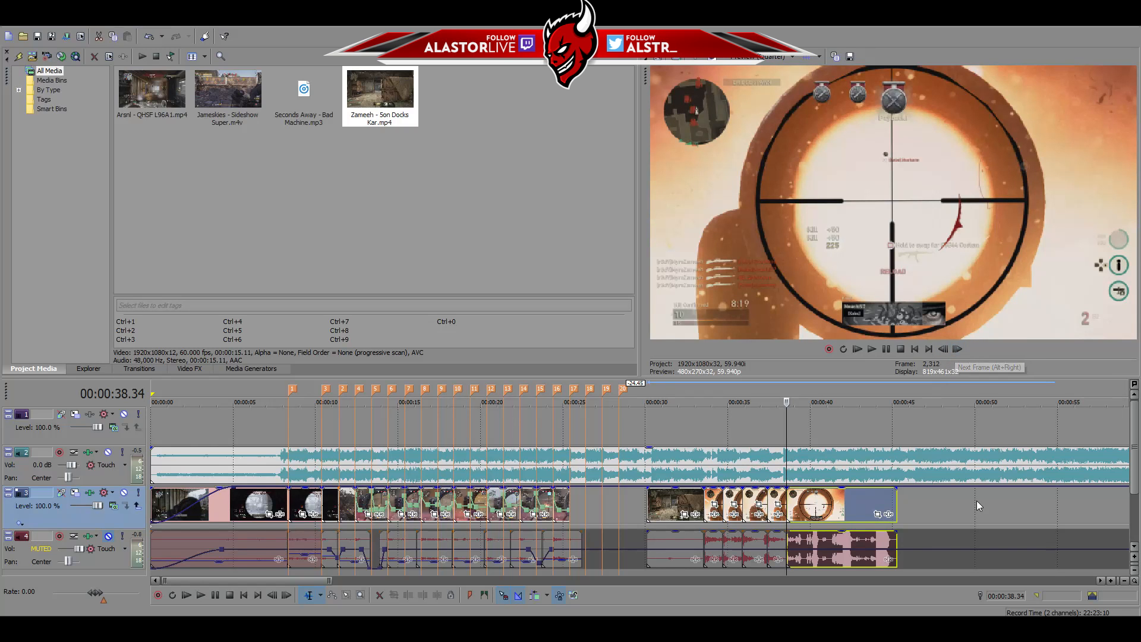
Trim the final segment to end shortly after the fifth gunshot and delete the lead-in segment before the first gunshot
{"action": "left_click_drag", "start_coordinate": [894, 510], "coordinate": [804, 510]}
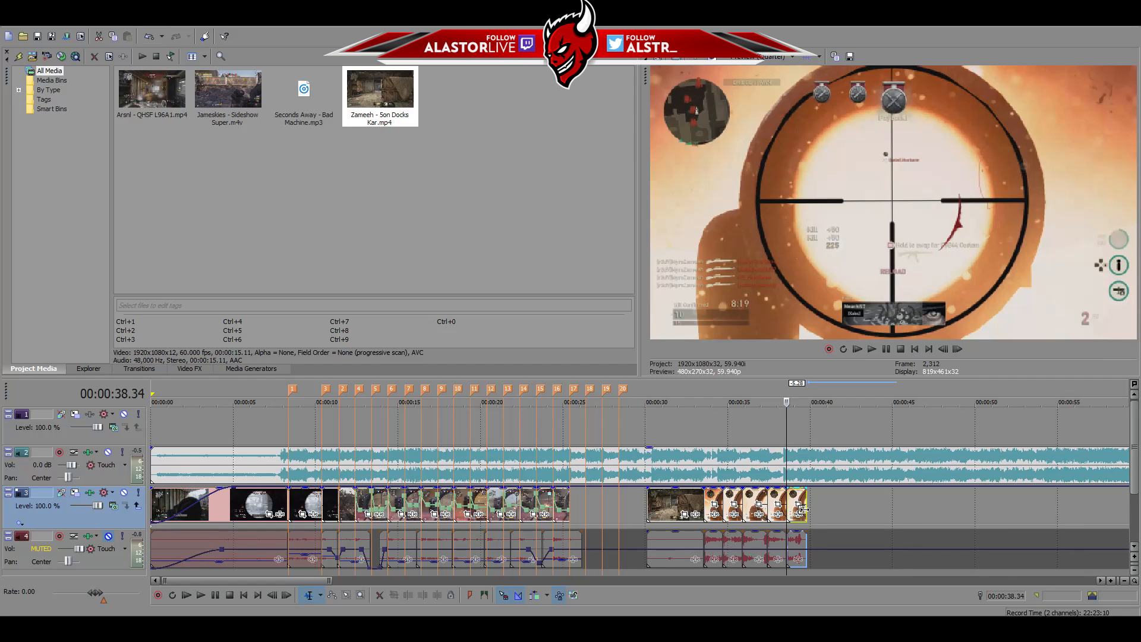
{"action": "left_click", "coordinate": [678, 507]}
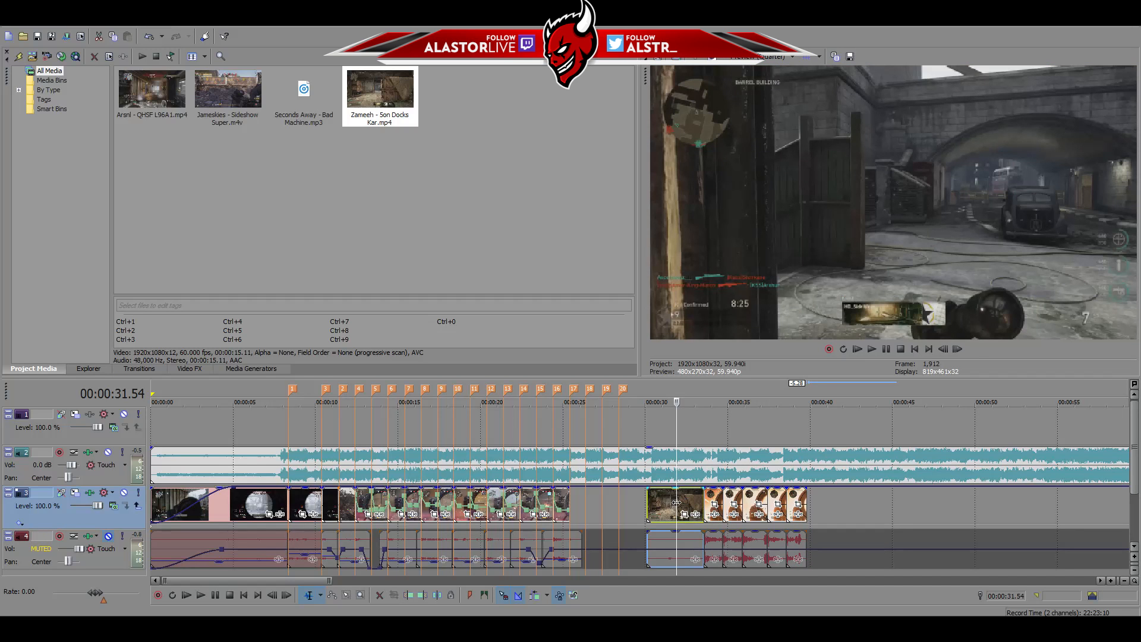
{"action": "key", "text": "Delete"}
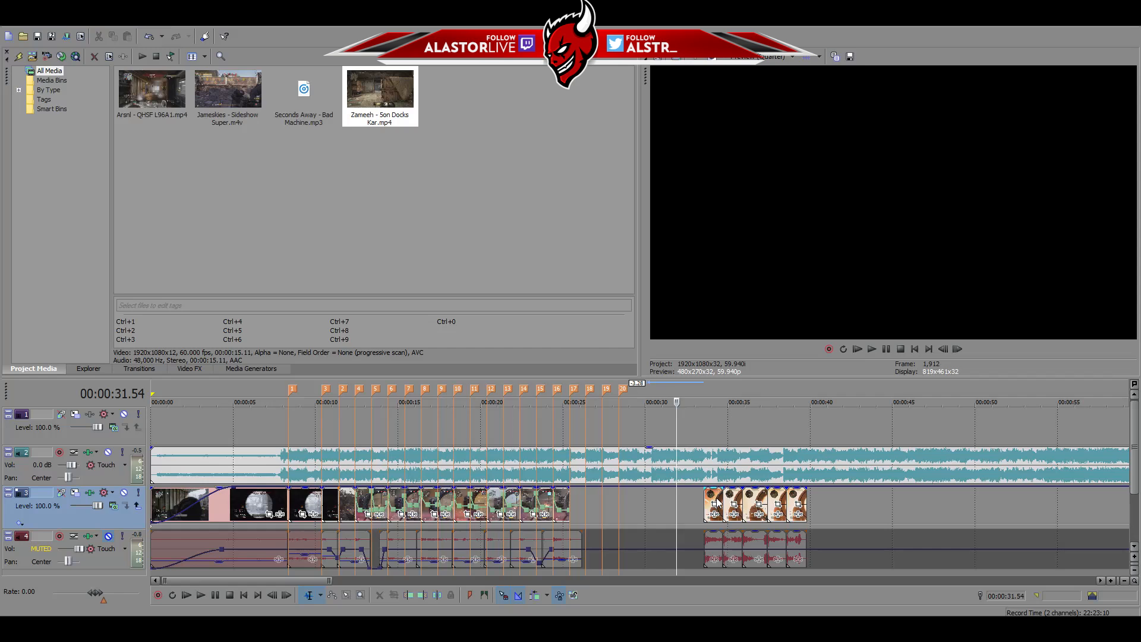
Try to place the first gunshot segment at marker 18 and undo the move
{"action": "left_click", "coordinate": [585, 505]}
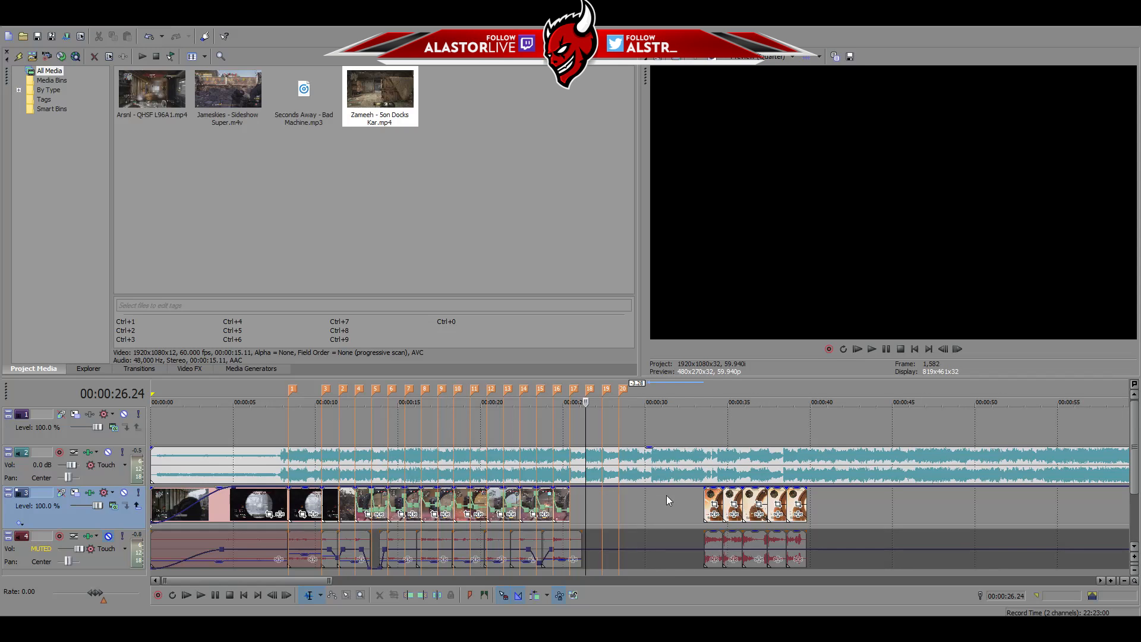
{"action": "left_click_drag", "start_coordinate": [714, 504], "coordinate": [597, 504]}
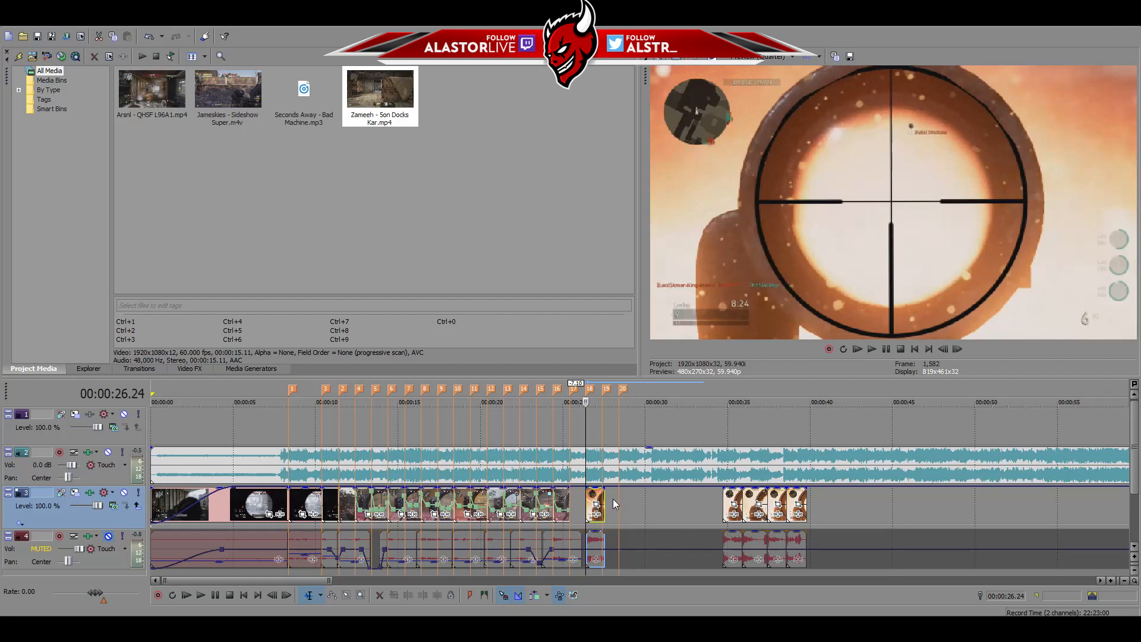
{"action": "scroll", "coordinate": [615, 505], "scroll_direction": "up", "scroll_amount": 4}
{"action": "left_click", "coordinate": [699, 504]}
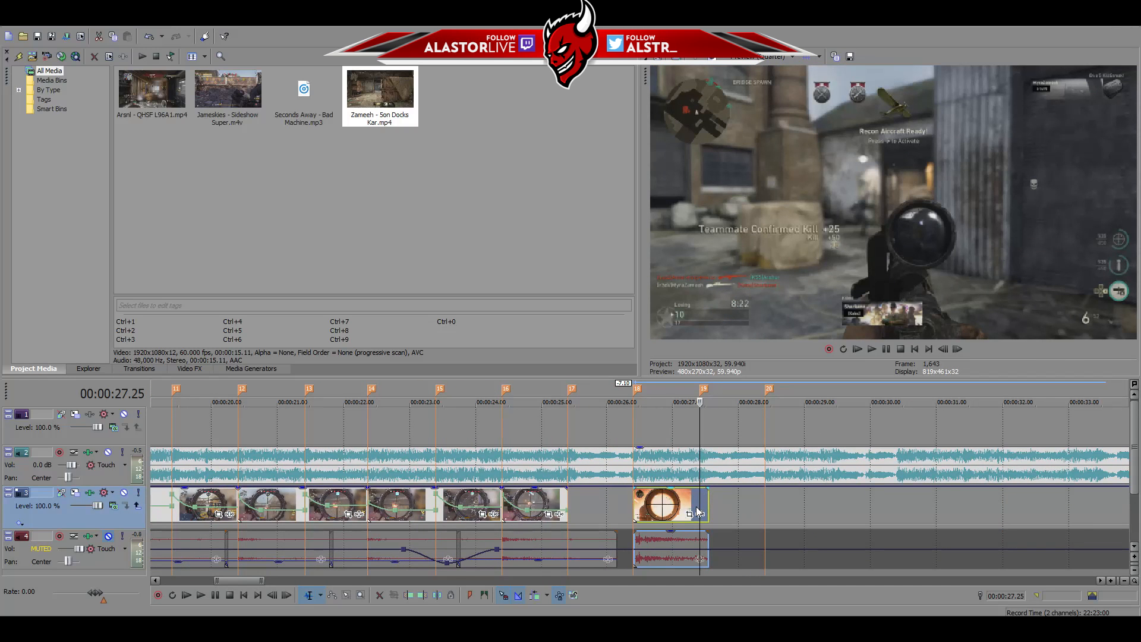
{"action": "key", "text": "ctrl+z"}
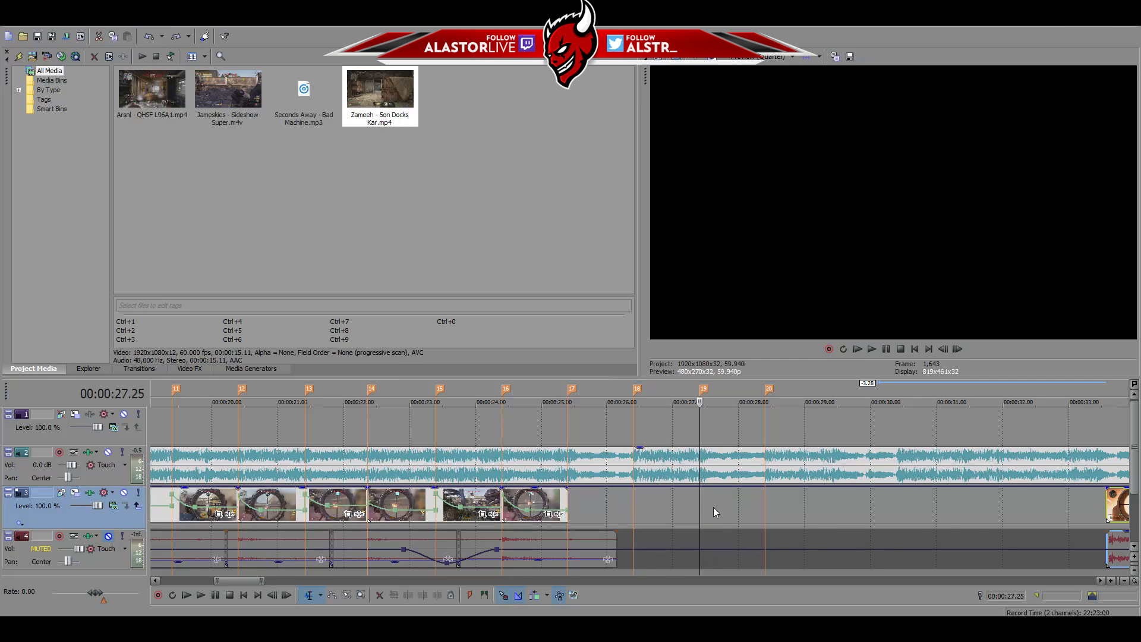
Play the music from marker 18 to listen for the upcoming beats
{"action": "scroll", "coordinate": [714, 510], "scroll_direction": "down", "scroll_amount": 4}
{"action": "scroll", "coordinate": [715, 512], "scroll_direction": "up", "scroll_amount": 2}
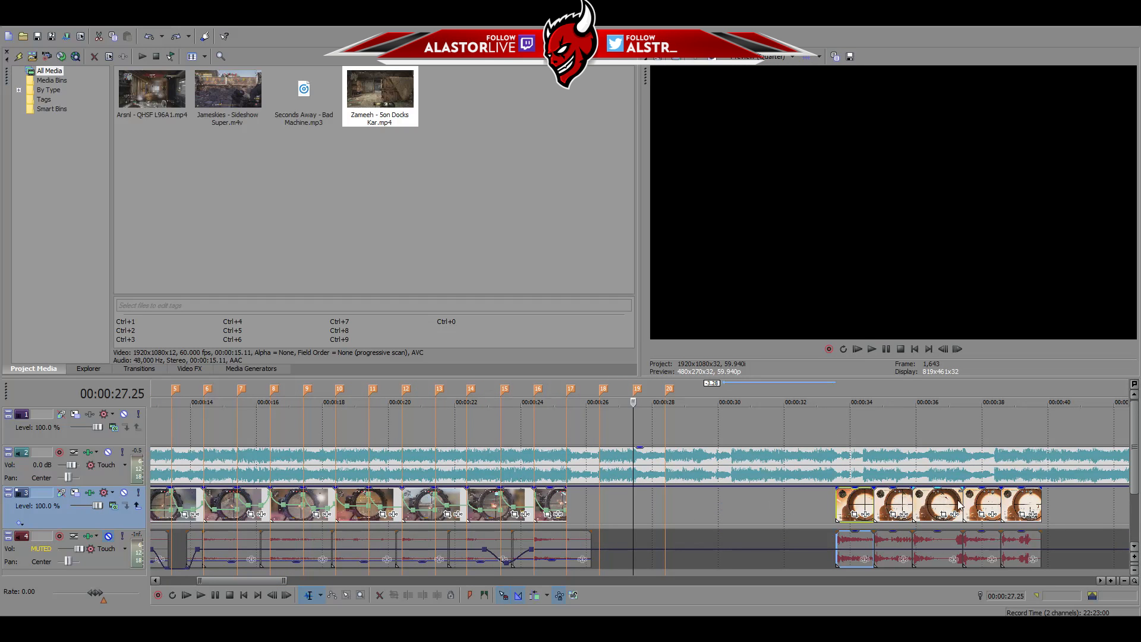
{"action": "left_click", "coordinate": [936, 505]}
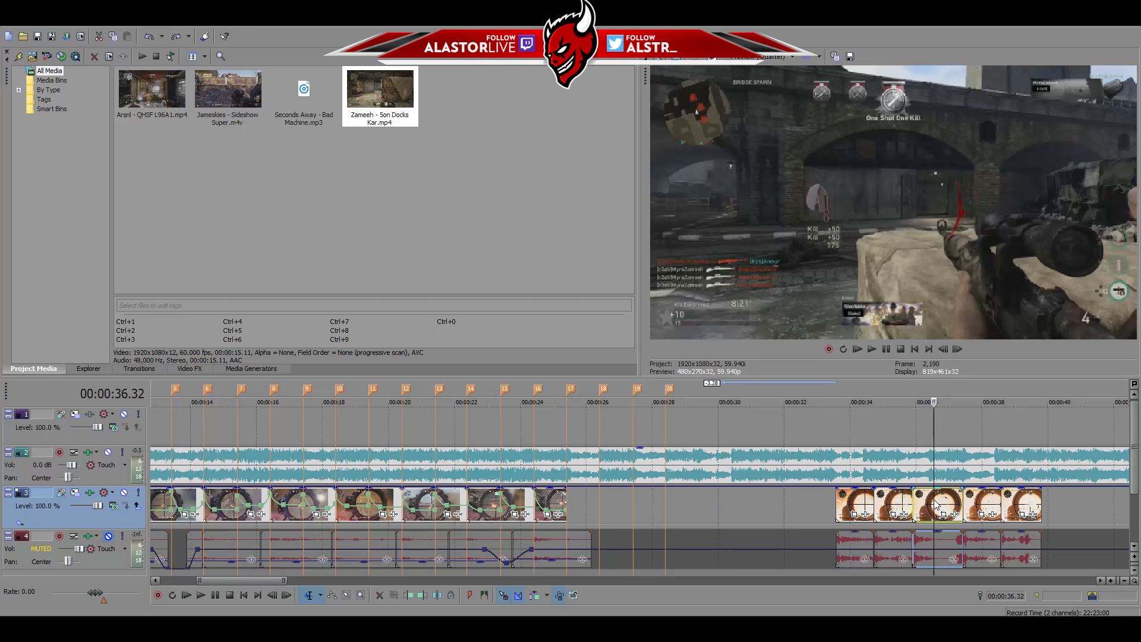
{"action": "left_click", "coordinate": [597, 498]}
{"action": "key", "text": "space"}
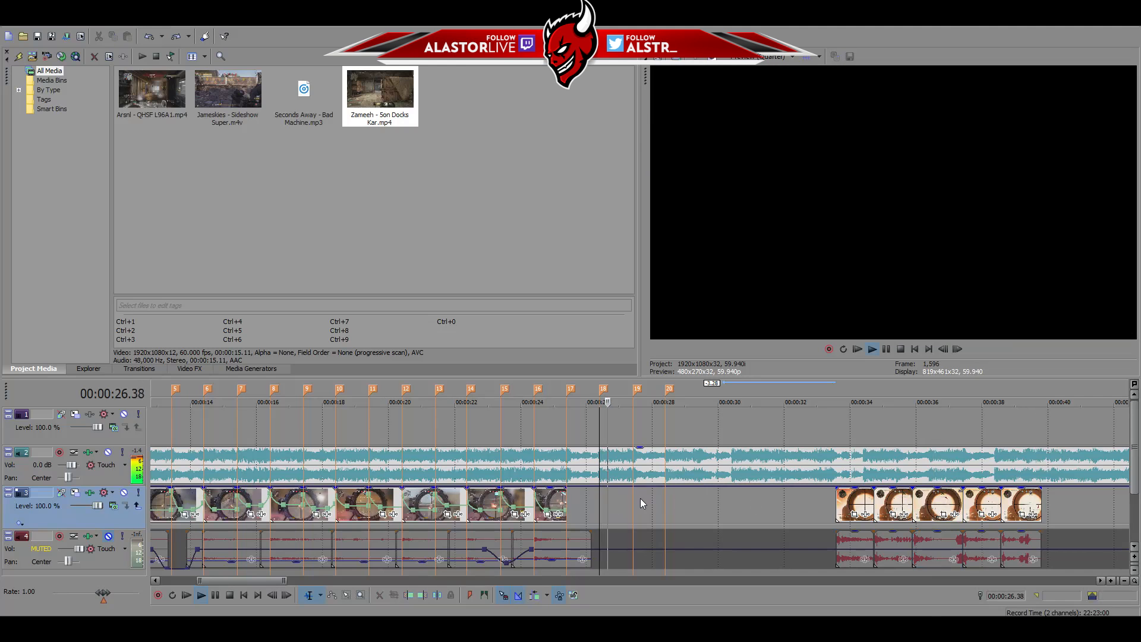
{"action": "scroll", "coordinate": [750, 498], "scroll_direction": "up", "scroll_amount": 2}
Add markers on the next music beats after marker 20, at 00:00:29.25 and 00:00:30.25
{"action": "left_click", "coordinate": [697, 494]}
{"action": "scroll", "coordinate": [697, 493], "scroll_direction": "up", "scroll_amount": 3}
{"action": "key", "text": "space"}
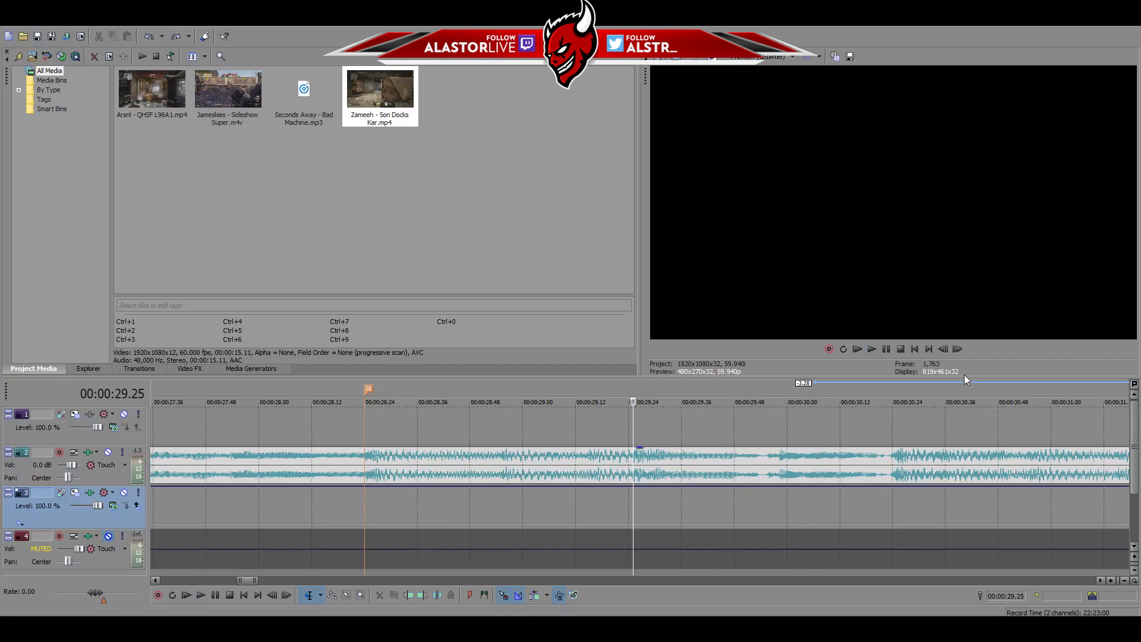
{"action": "left_click", "coordinate": [957, 349]}
{"action": "key", "text": "space"}
{"action": "key", "text": "space"}
{"action": "left_click", "coordinate": [942, 350]}
{"action": "key", "text": "space"}
{"action": "scroll", "coordinate": [608, 512], "scroll_direction": "down", "scroll_amount": 2}
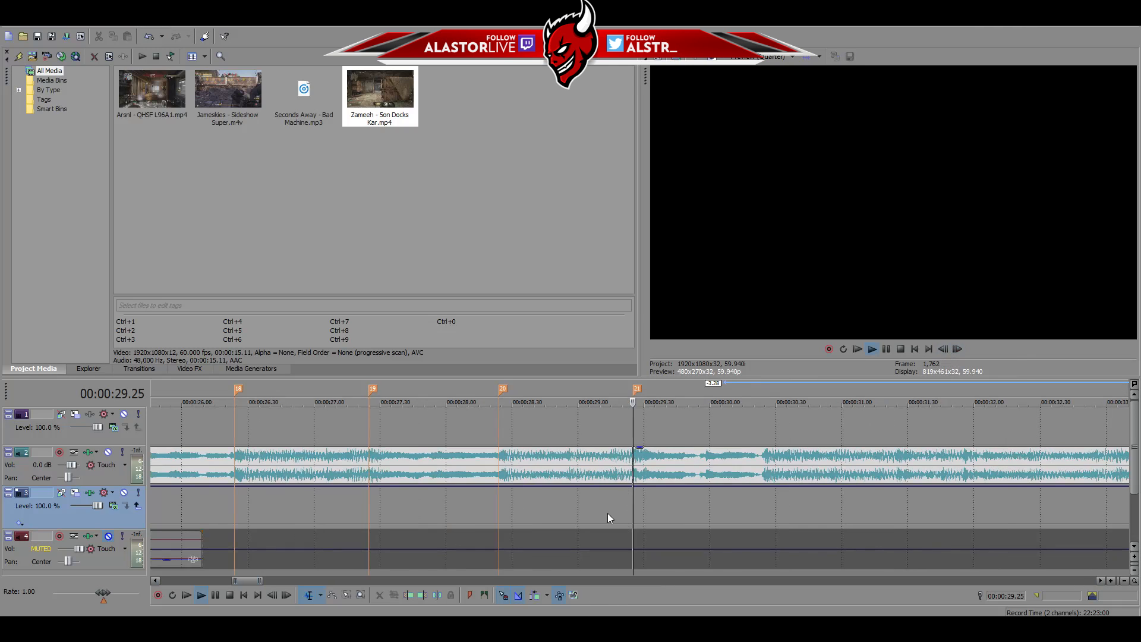
{"action": "left_click", "coordinate": [764, 496]}
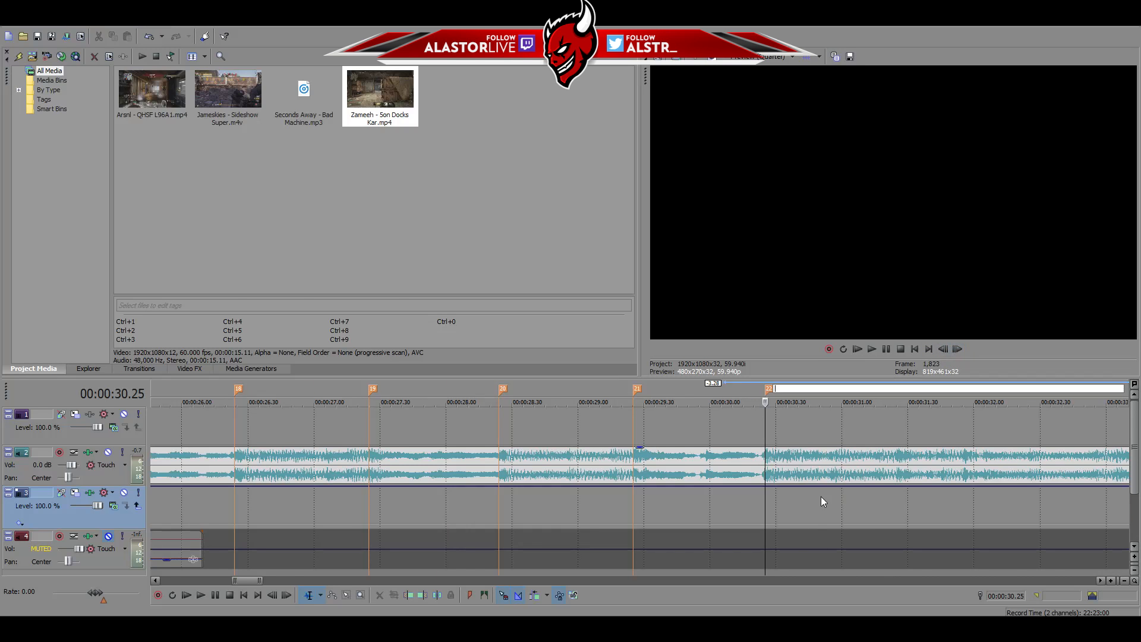
{"action": "scroll", "coordinate": [827, 493], "scroll_direction": "down", "scroll_amount": 4}
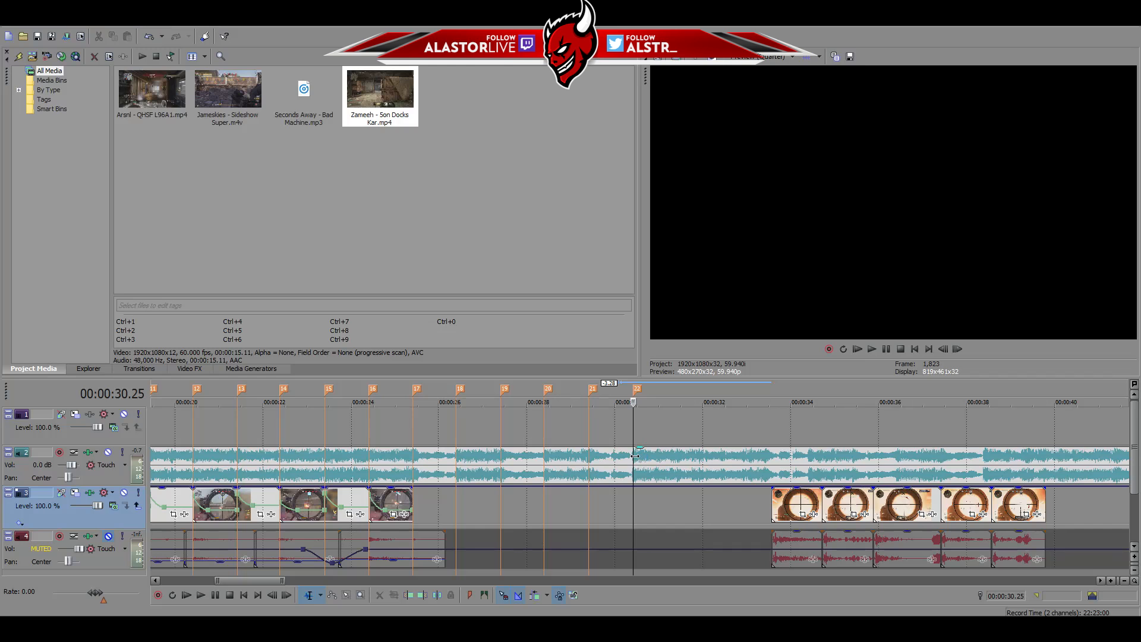
Listen to the music after marker 22 and add a marker on the next beat at 00:00:31.25
{"action": "left_click", "coordinate": [679, 504]}
{"action": "scroll", "coordinate": [675, 506], "scroll_direction": "up", "scroll_amount": 4}
{"action": "left_click", "coordinate": [616, 507]}
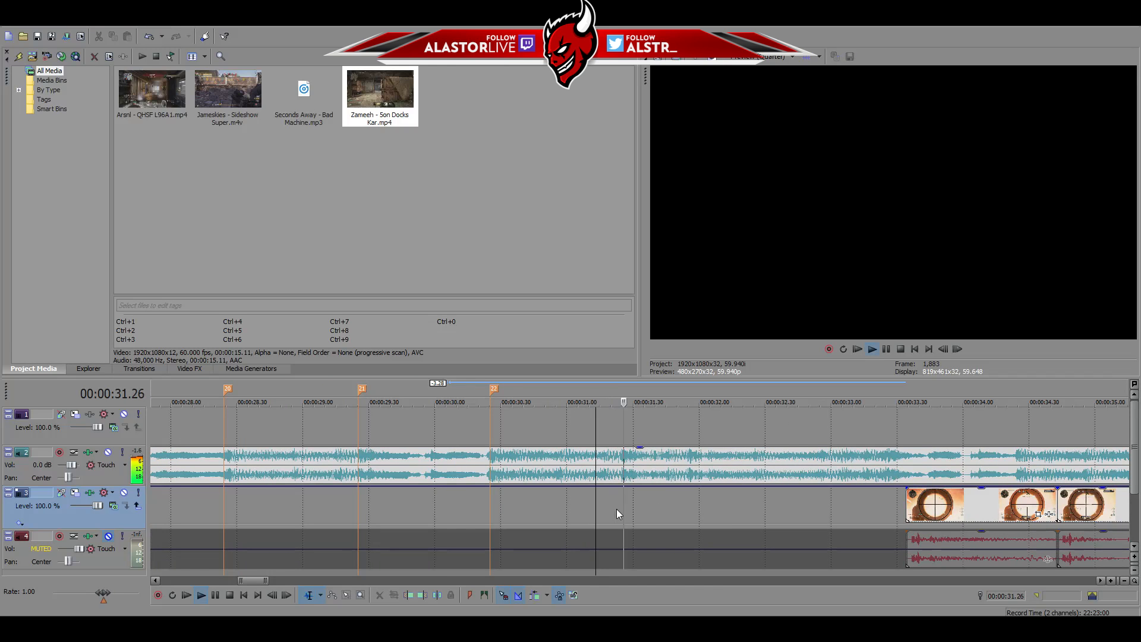
{"action": "scroll", "coordinate": [616, 507], "scroll_direction": "up", "scroll_amount": 2}
{"action": "key", "text": "space"}
{"action": "key", "text": "space"}
{"action": "left_click", "coordinate": [641, 503]}
{"action": "key", "text": "space"}
{"action": "key", "text": "space"}
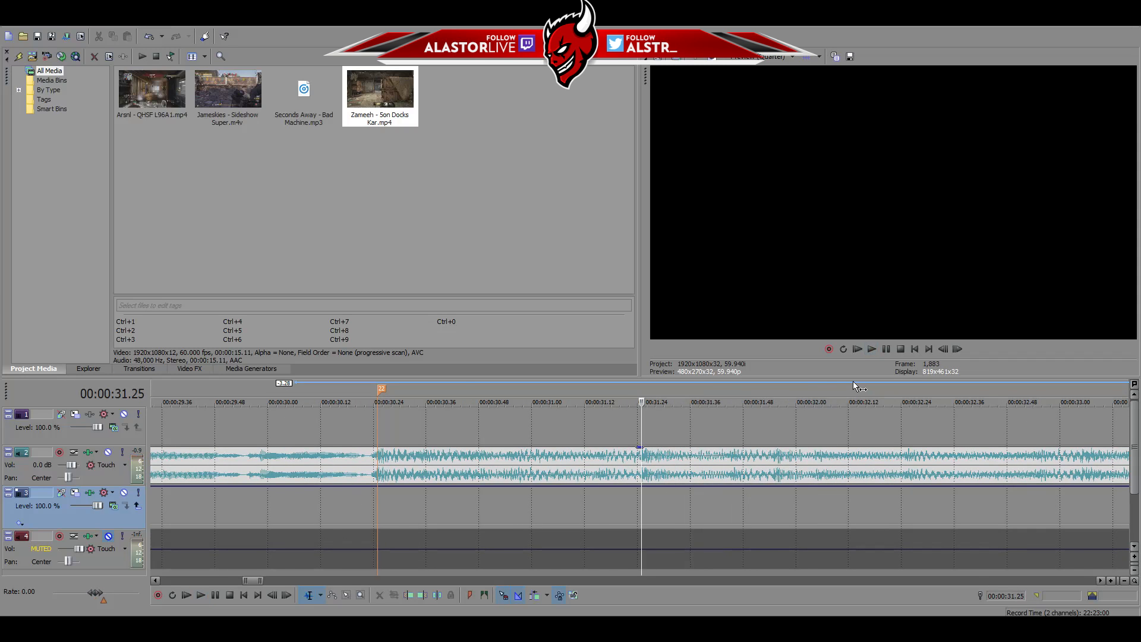
{"action": "key", "text": "m"}
Add a marker on the beat after marker 23, at 00:00:32.25, and play the music from there
{"action": "scroll", "coordinate": [810, 426], "scroll_direction": "down", "scroll_amount": 3}
{"action": "key", "text": "space"}
{"action": "scroll", "coordinate": [678, 507], "scroll_direction": "up", "scroll_amount": 3}
{"action": "scroll", "coordinate": [696, 500], "scroll_direction": "down", "scroll_amount": 3}
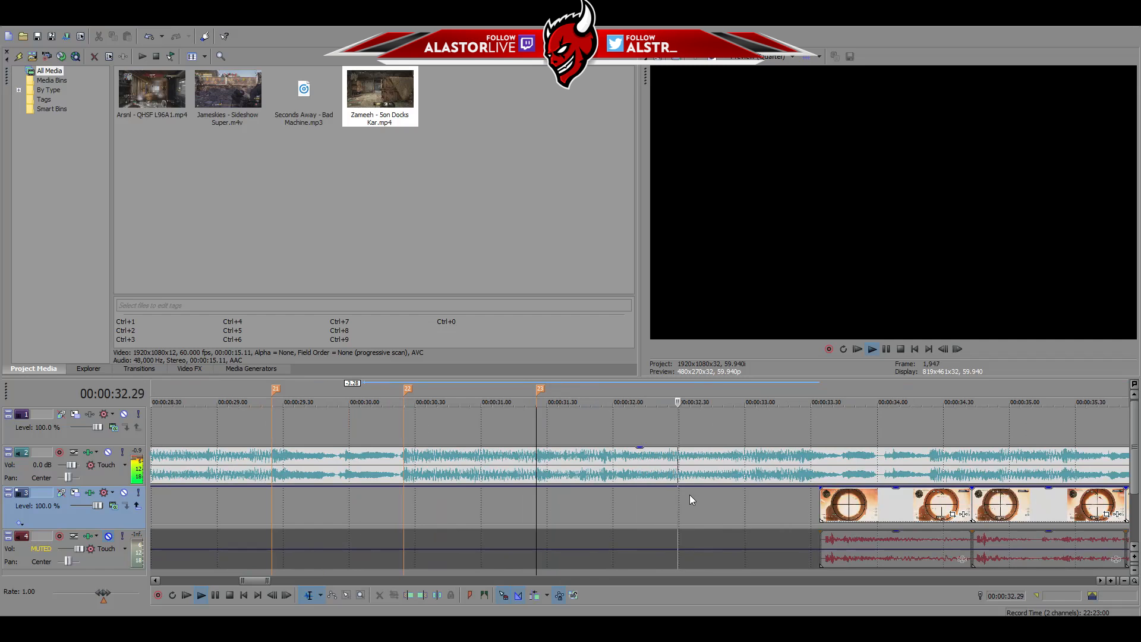
{"action": "key", "text": "space"}
{"action": "left_click", "coordinate": [667, 505]}
{"action": "scroll", "coordinate": [667, 504], "scroll_direction": "down", "scroll_amount": 3}
{"action": "key", "text": "space"}
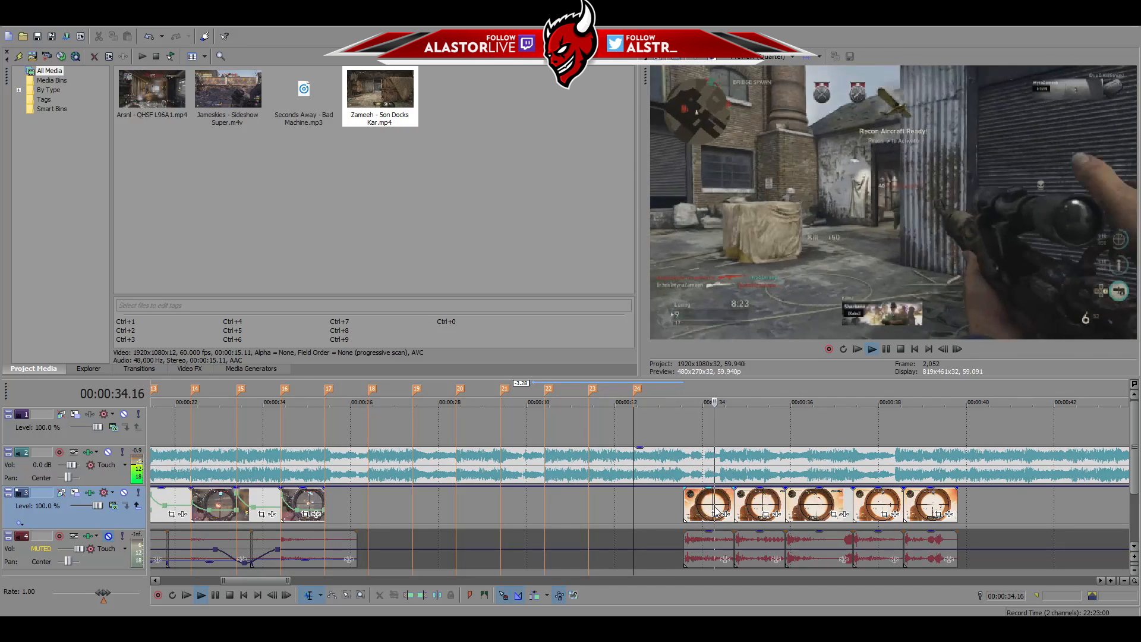
{"action": "key", "text": "space"}
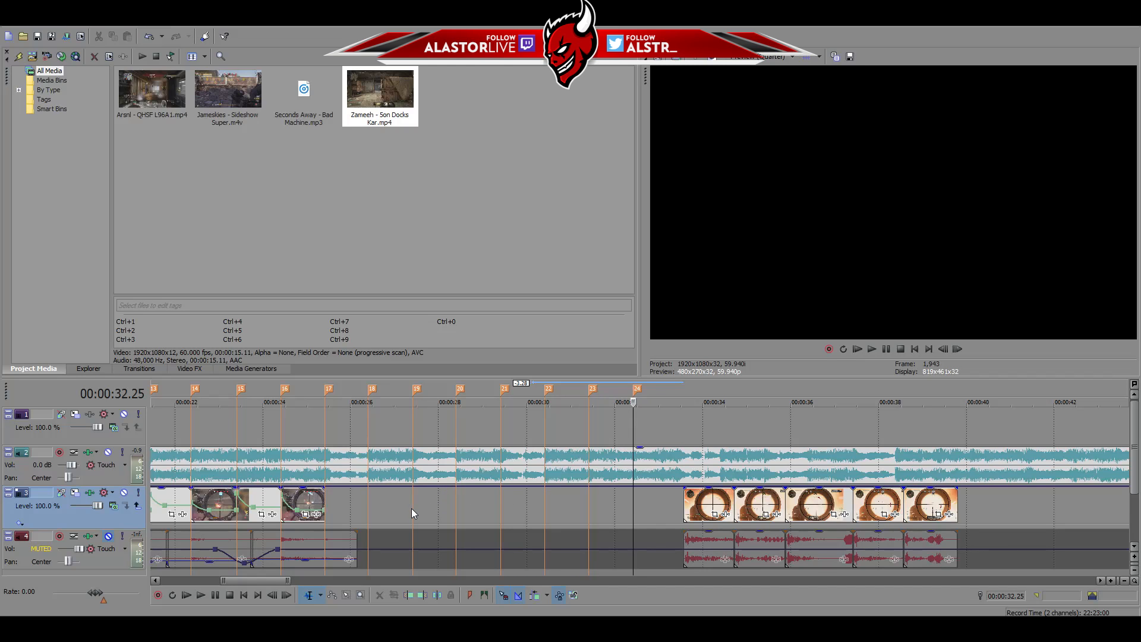
Go through markers 18 to 24 one by one and play from marker 24 to examine the beat layout
{"action": "left_click", "coordinate": [367, 510]}
{"action": "left_click", "coordinate": [422, 510]}
{"action": "left_click", "coordinate": [469, 503]}
{"action": "left_click", "coordinate": [501, 498]}
{"action": "left_click", "coordinate": [545, 495]}
{"action": "left_click", "coordinate": [589, 498]}
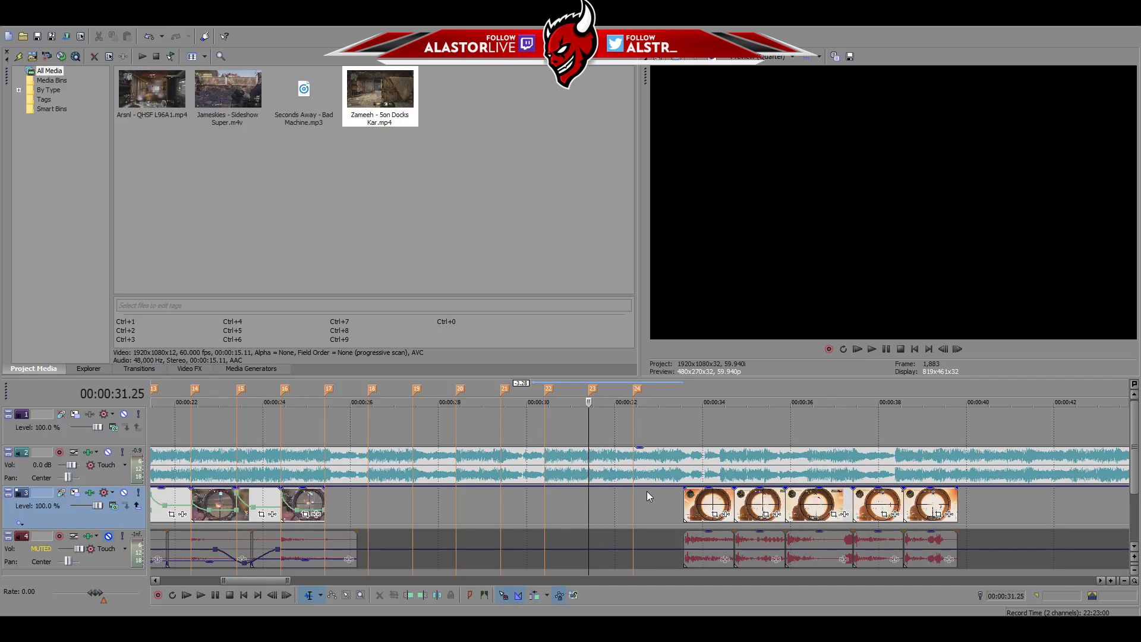
{"action": "left_click", "coordinate": [633, 503]}
{"action": "key", "text": "space"}
{"action": "key", "text": "space"}
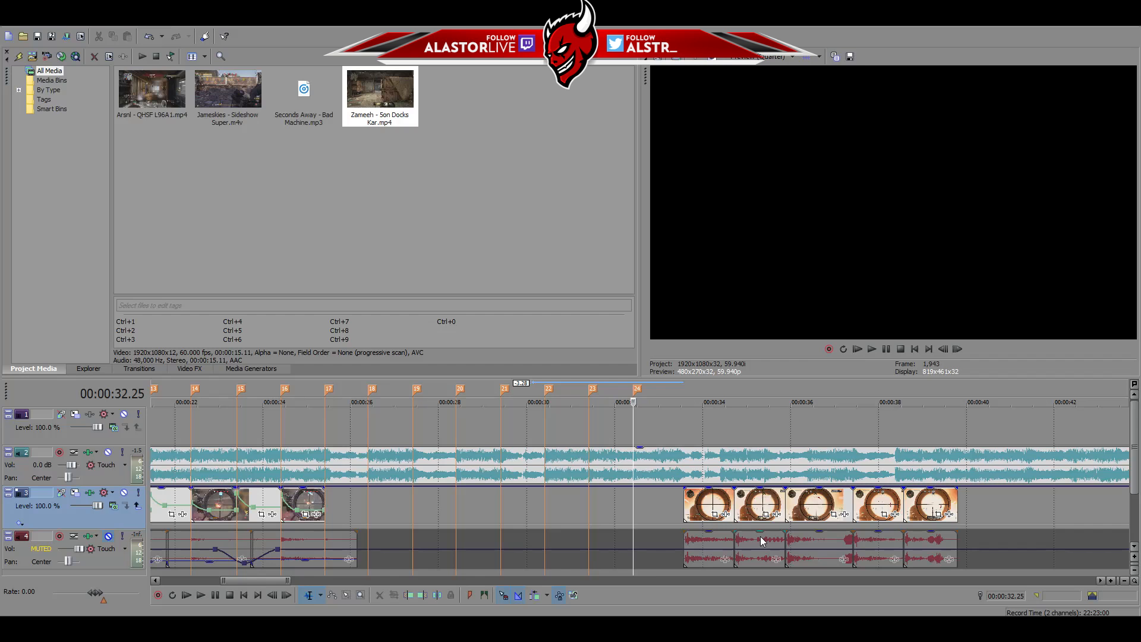
Move all five Docks gunshot segments earlier together so the fifth segment starts at marker 24
{"action": "left_click", "coordinate": [719, 501]}
{"action": "left_click", "coordinate": [932, 507], "text": "shift"}
{"action": "left_click_drag", "start_coordinate": [932, 506], "coordinate": [652, 506]}
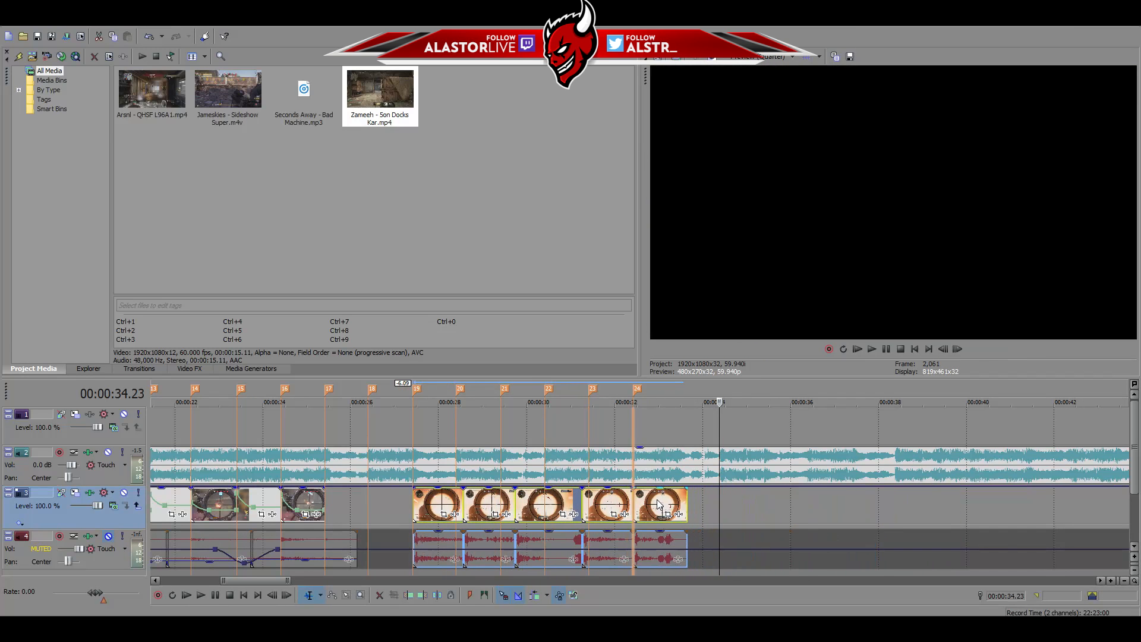
Move the fourth gunshot segment so it starts at marker 23
{"action": "left_click", "coordinate": [608, 506]}
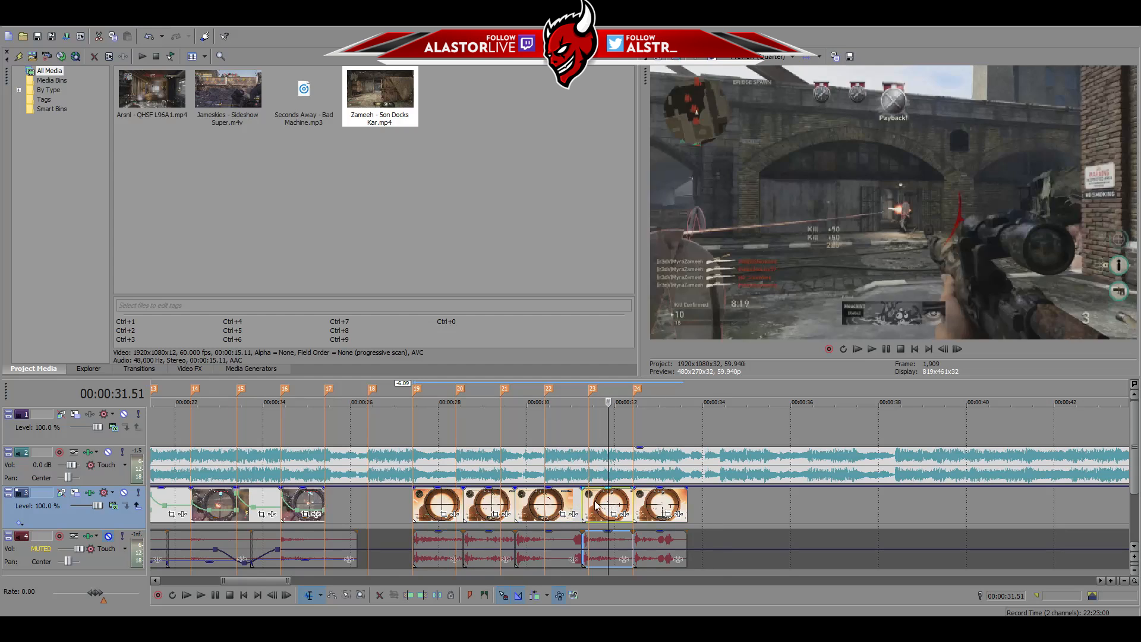
{"action": "left_click", "coordinate": [629, 504]}
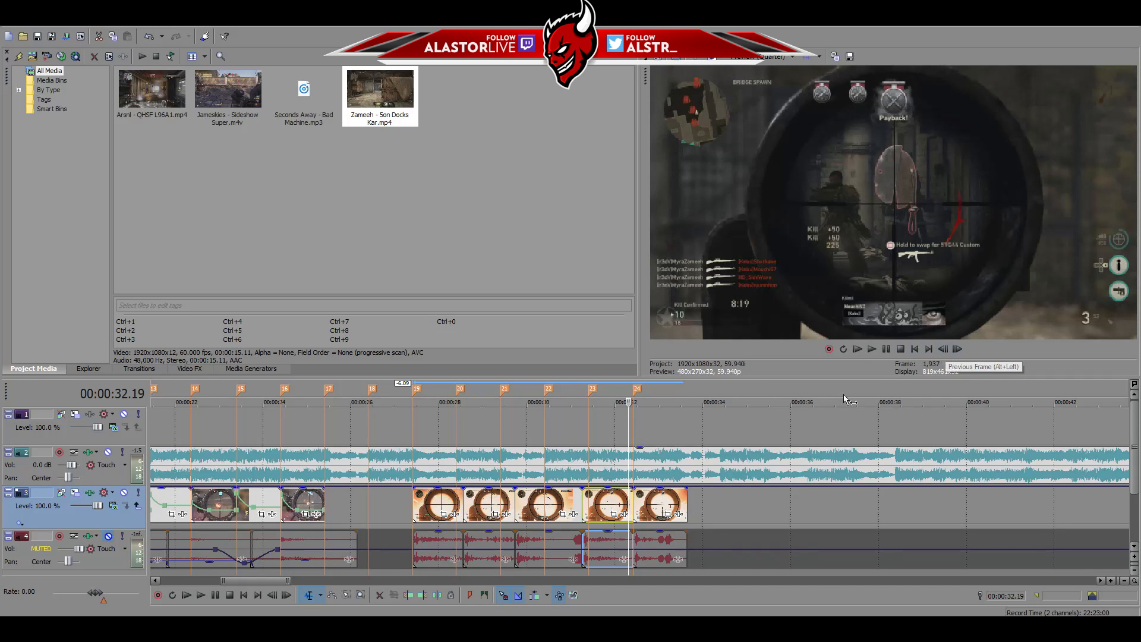
{"action": "left_click_drag", "start_coordinate": [606, 506], "coordinate": [613, 507]}
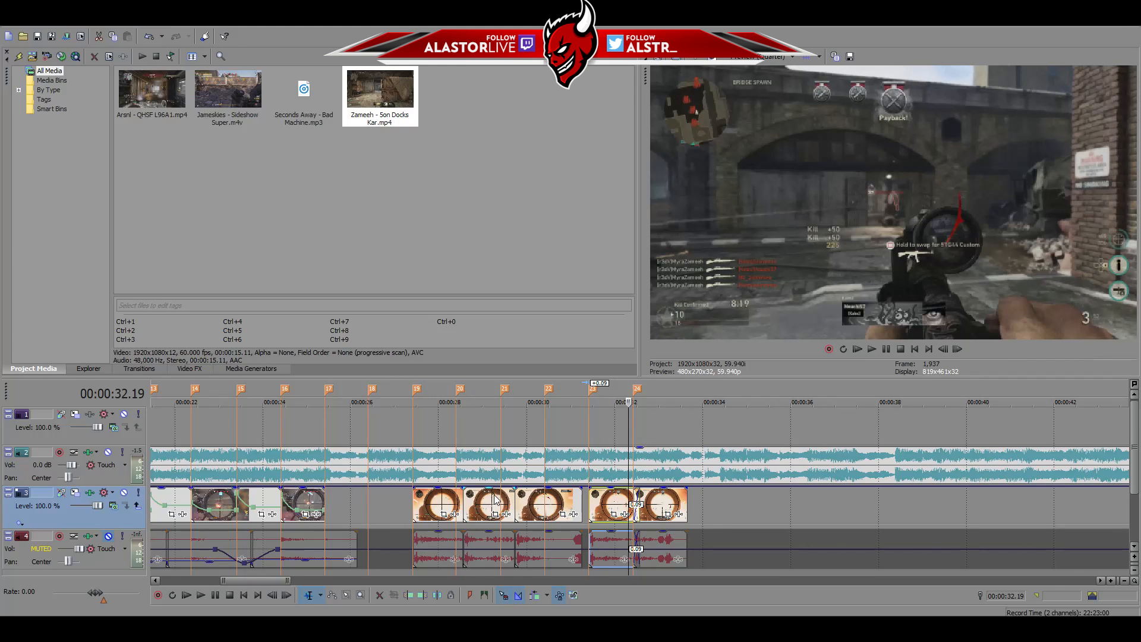
Place the first, second and third gunshot segments so they start at markers 19, 20 and 21
{"action": "left_click", "coordinate": [532, 500]}
{"action": "left_click", "coordinate": [445, 499], "text": "shift"}
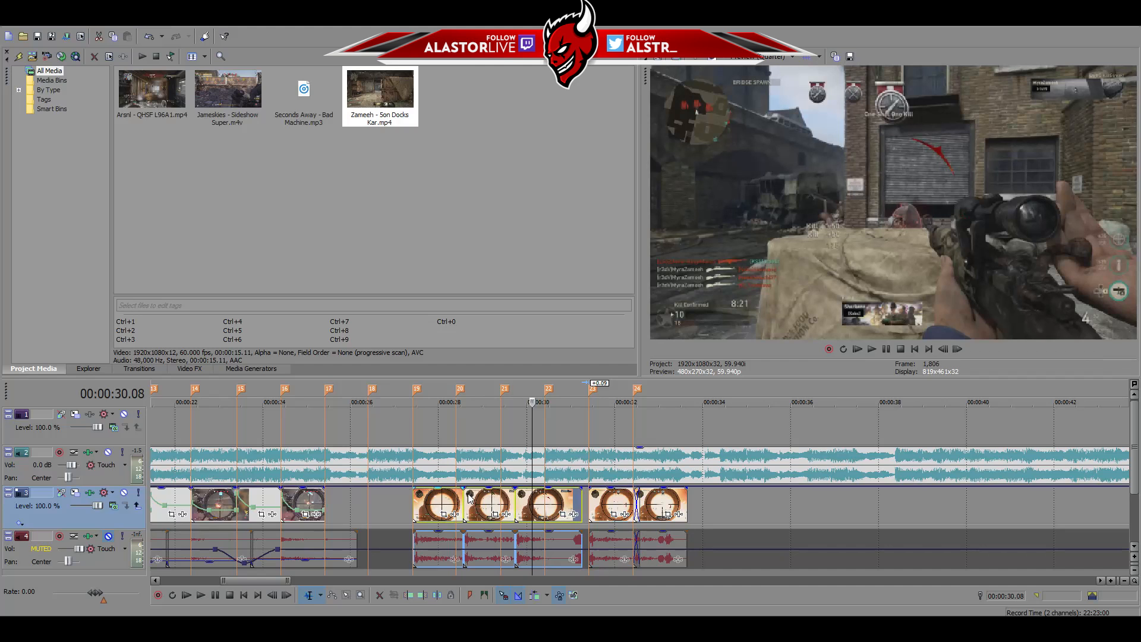
{"action": "mouse_move", "coordinate": [553, 504]}
{"action": "left_mouse_down"}
{"action": "mouse_move", "coordinate": [527, 503]}
{"action": "mouse_move", "coordinate": [545, 507]}
{"action": "left_mouse_up"}
{"action": "left_click", "coordinate": [497, 503]}
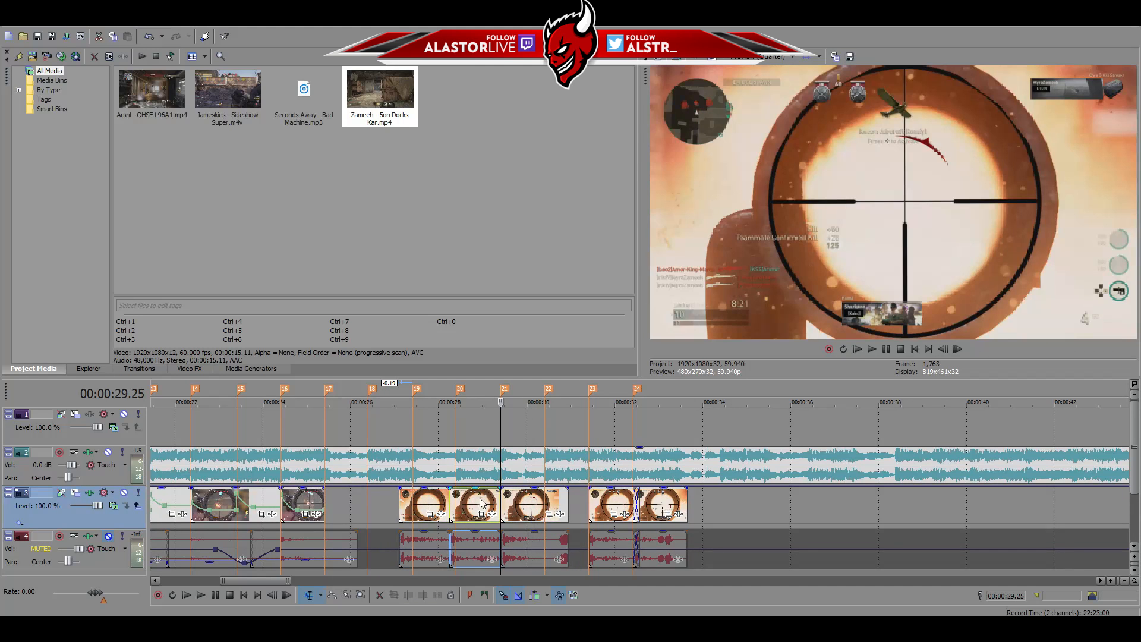
{"action": "mouse_move", "coordinate": [467, 504]}
{"action": "left_mouse_down"}
{"action": "mouse_move", "coordinate": [431, 506]}
{"action": "mouse_move", "coordinate": [444, 507]}
{"action": "left_mouse_up"}
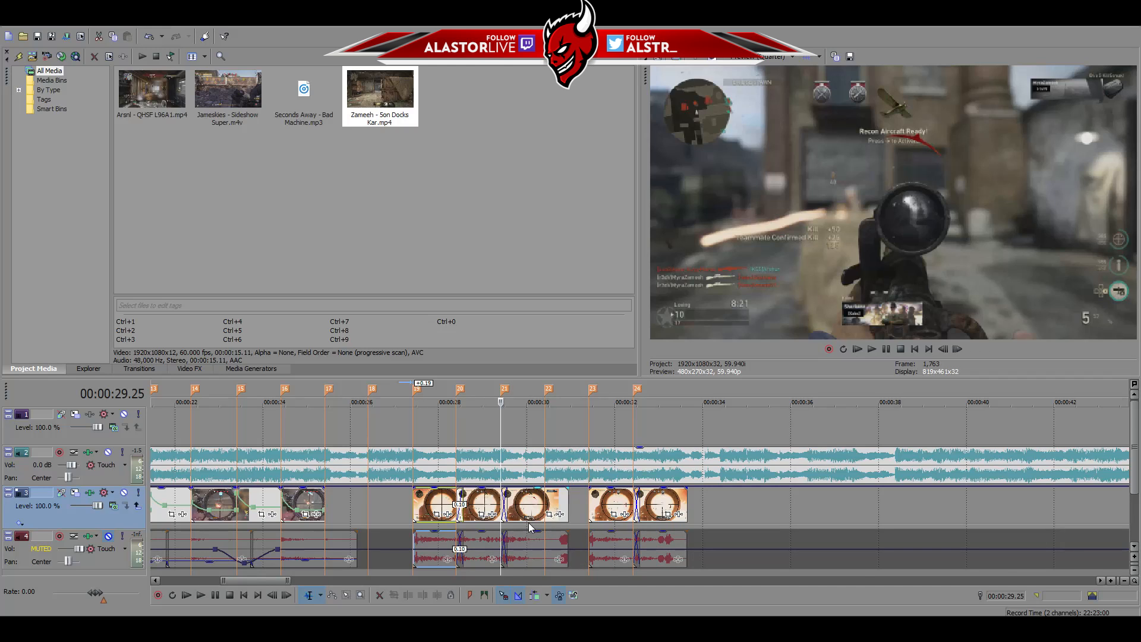
{"action": "scroll", "coordinate": [577, 531], "scroll_direction": "up", "scroll_amount": 2}
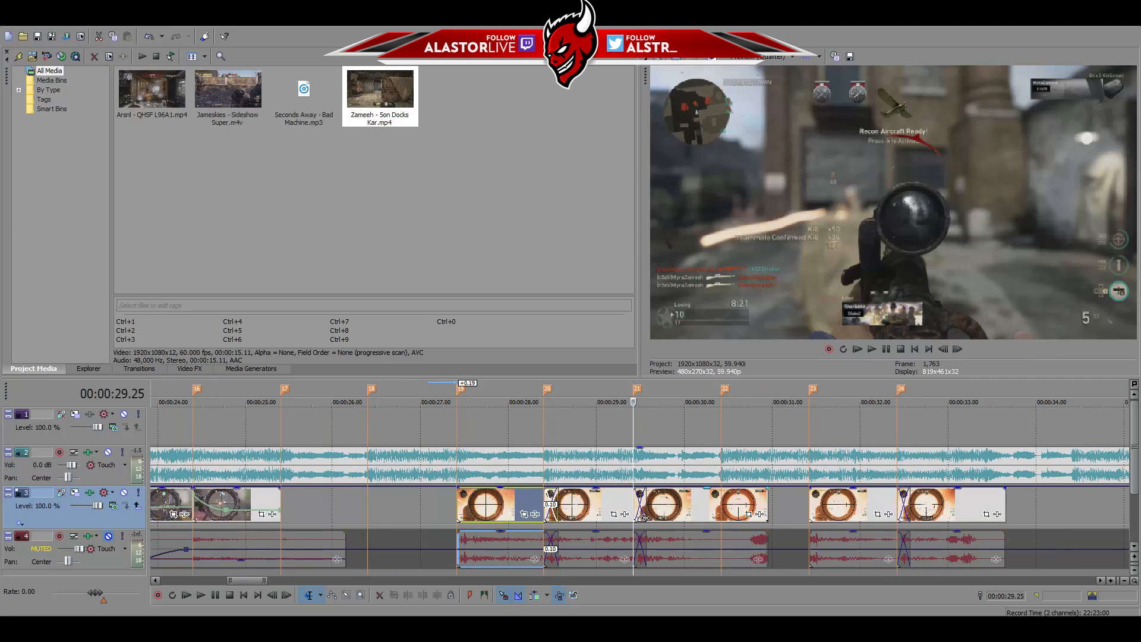
{"action": "scroll", "coordinate": [684, 506], "scroll_direction": "down", "scroll_amount": 2}
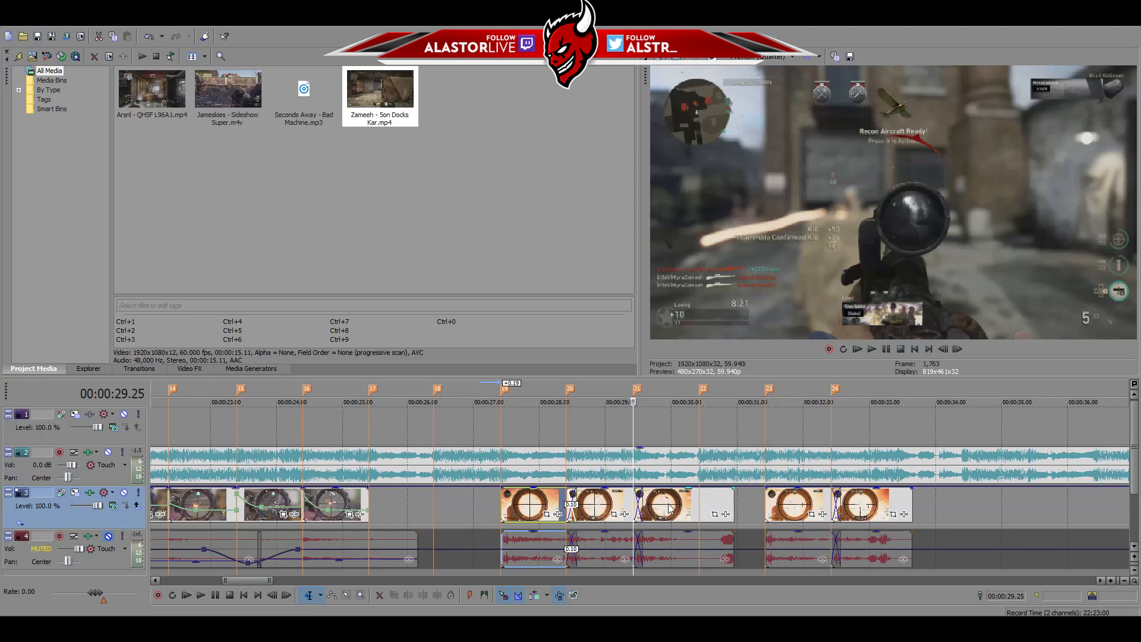
Ungroup the five gunshot segments' audio from their video and trim the overlapping audio ends to markers 20, 21 and 24
{"action": "left_click", "coordinate": [503, 507]}
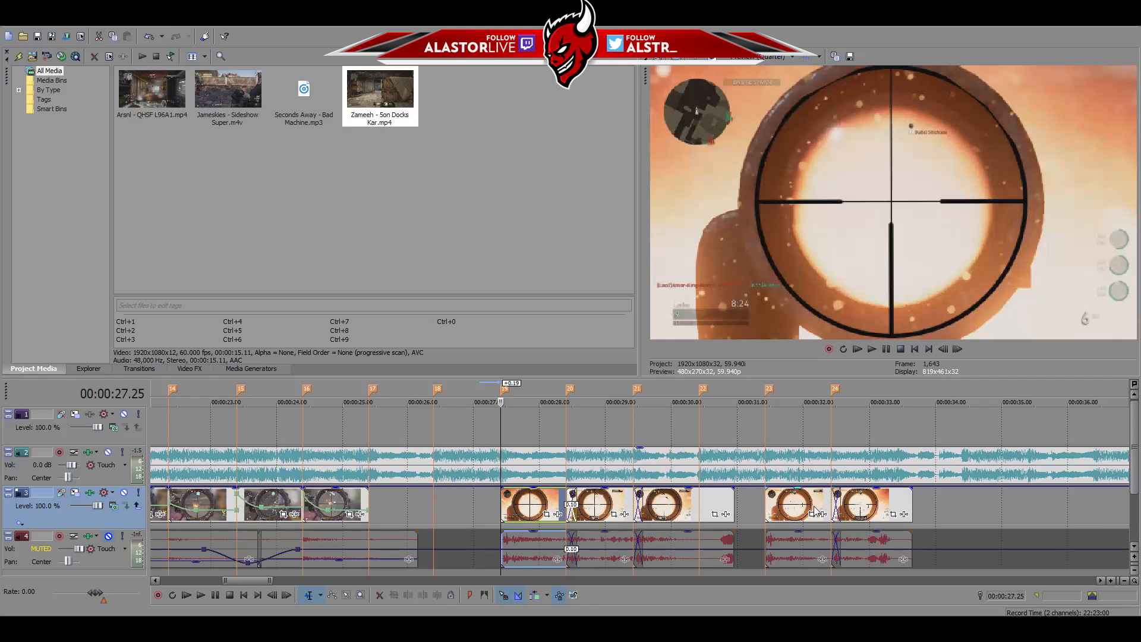
{"action": "left_click", "coordinate": [875, 510], "text": "shift"}
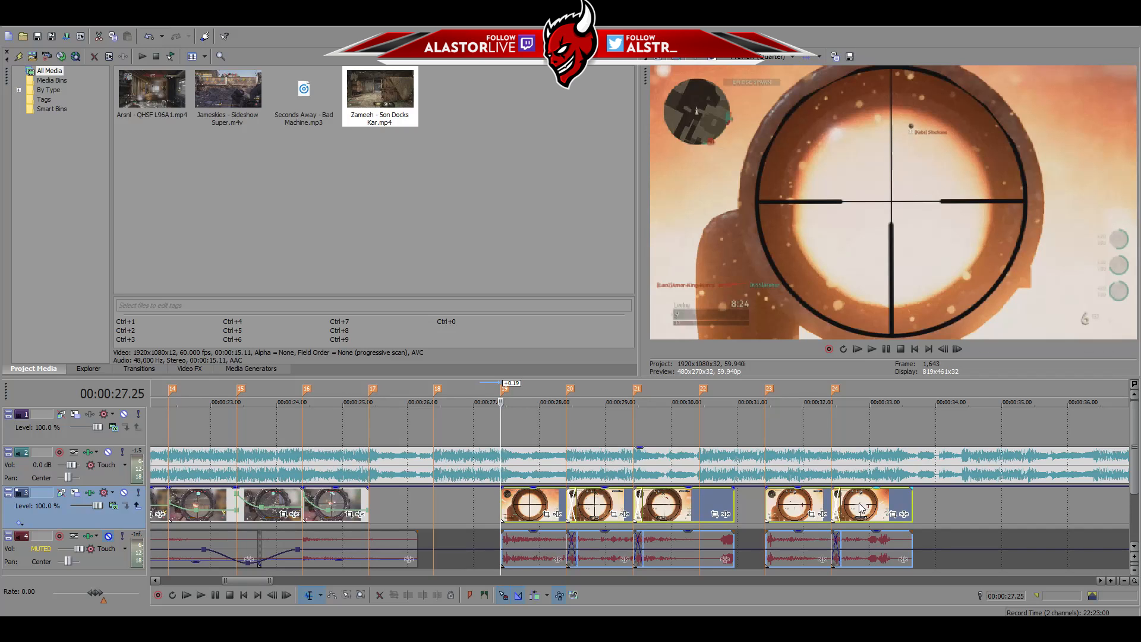
{"action": "key", "text": "u"}
{"action": "left_click_drag", "start_coordinate": [838, 540], "coordinate": [829, 540]}
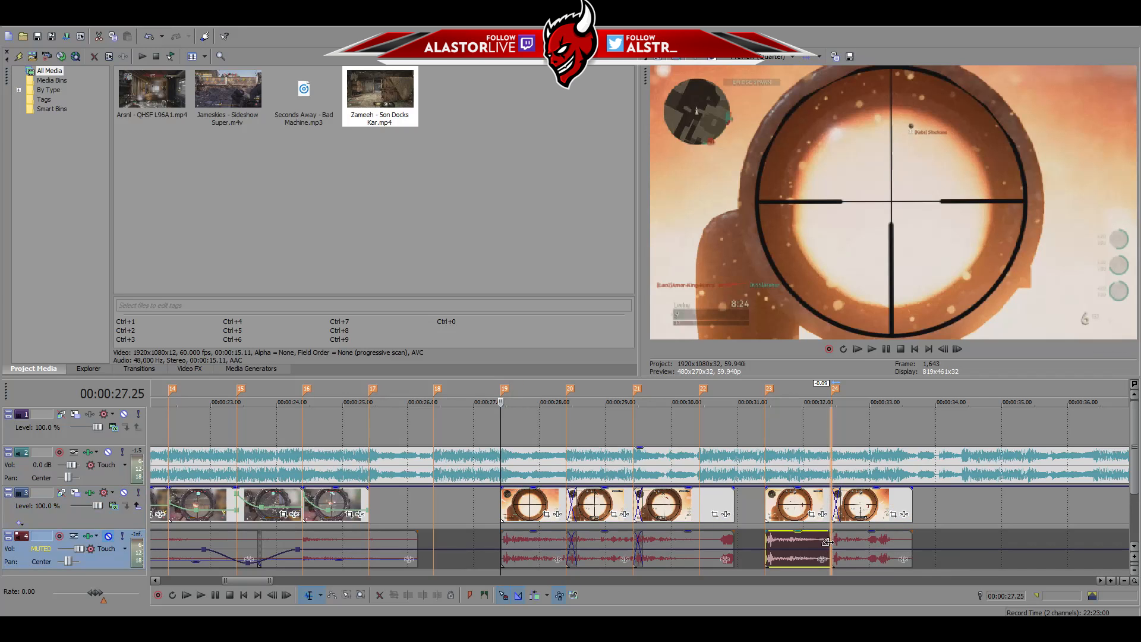
{"action": "left_click_drag", "start_coordinate": [640, 541], "coordinate": [560, 540]}
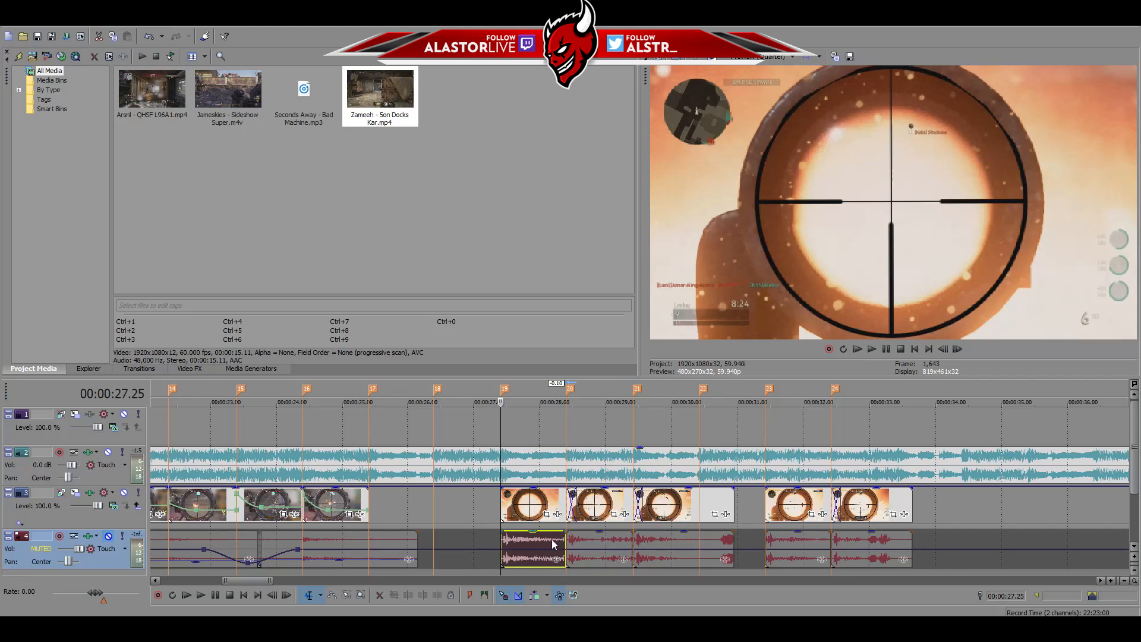
Extend the first gunshot segment's video back to the end of the preceding clip's audio and split it at marker 19
{"action": "left_click", "coordinate": [574, 497]}
{"action": "scroll", "coordinate": [600, 500], "scroll_direction": "up", "scroll_amount": 5}
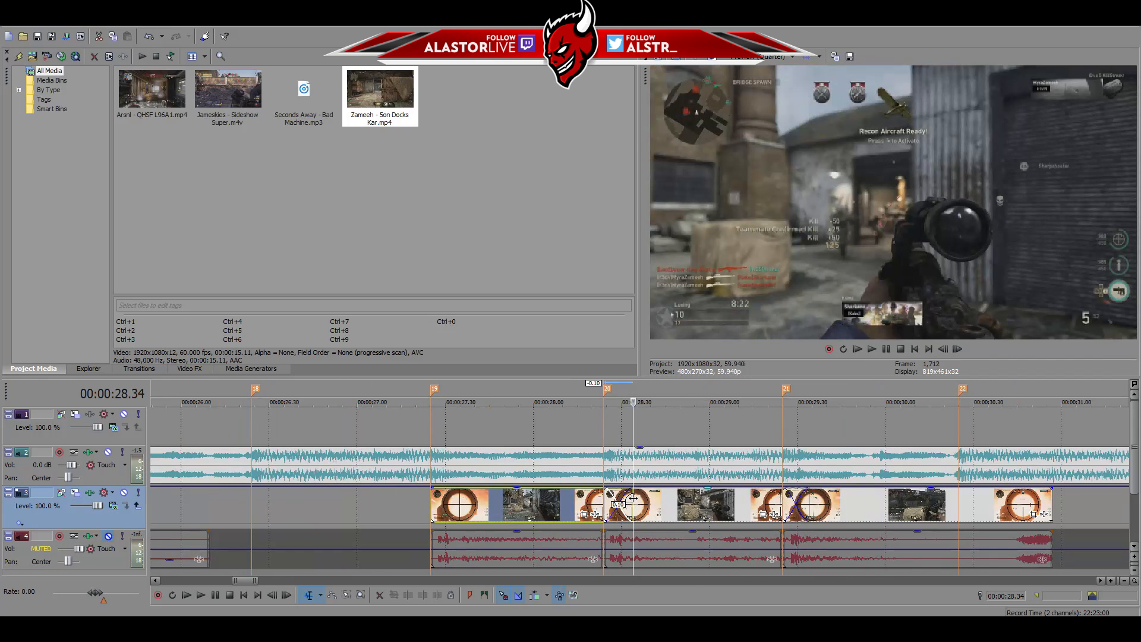
{"action": "left_click", "coordinate": [433, 503]}
{"action": "scroll", "coordinate": [611, 494], "scroll_direction": "down", "scroll_amount": 5}
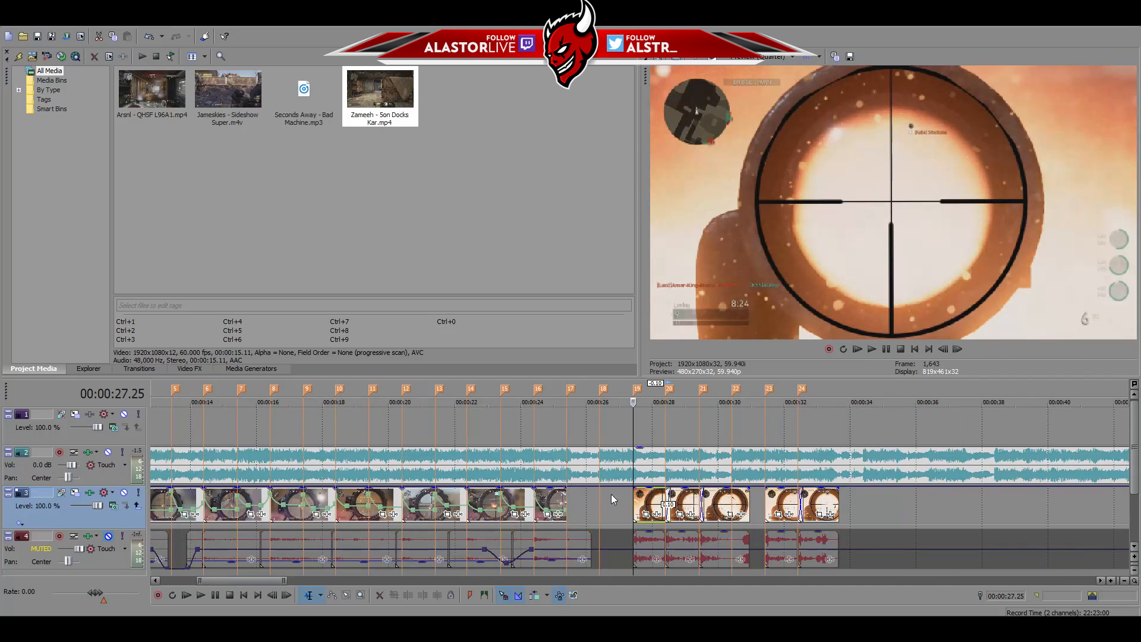
{"action": "left_click_drag", "start_coordinate": [631, 507], "coordinate": [593, 507]}
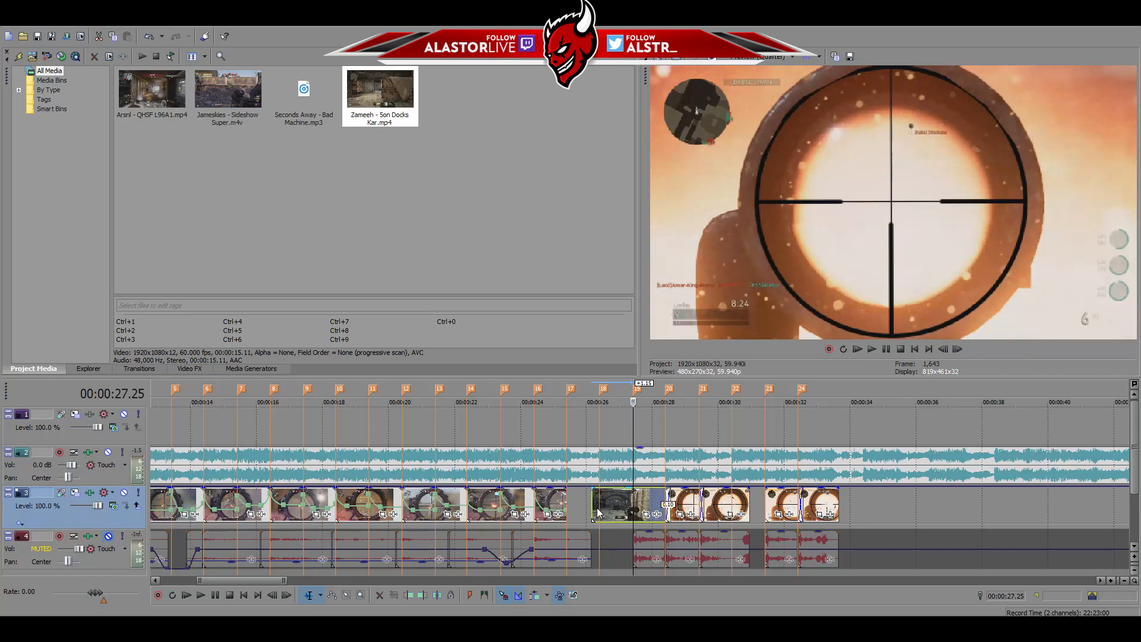
{"action": "scroll", "coordinate": [654, 510], "scroll_direction": "up", "scroll_amount": 3}
Time-compress the video segment after marker 19 so it ends at marker 20 without overlap, and play the cut to check it
{"action": "left_click", "coordinate": [721, 502]}
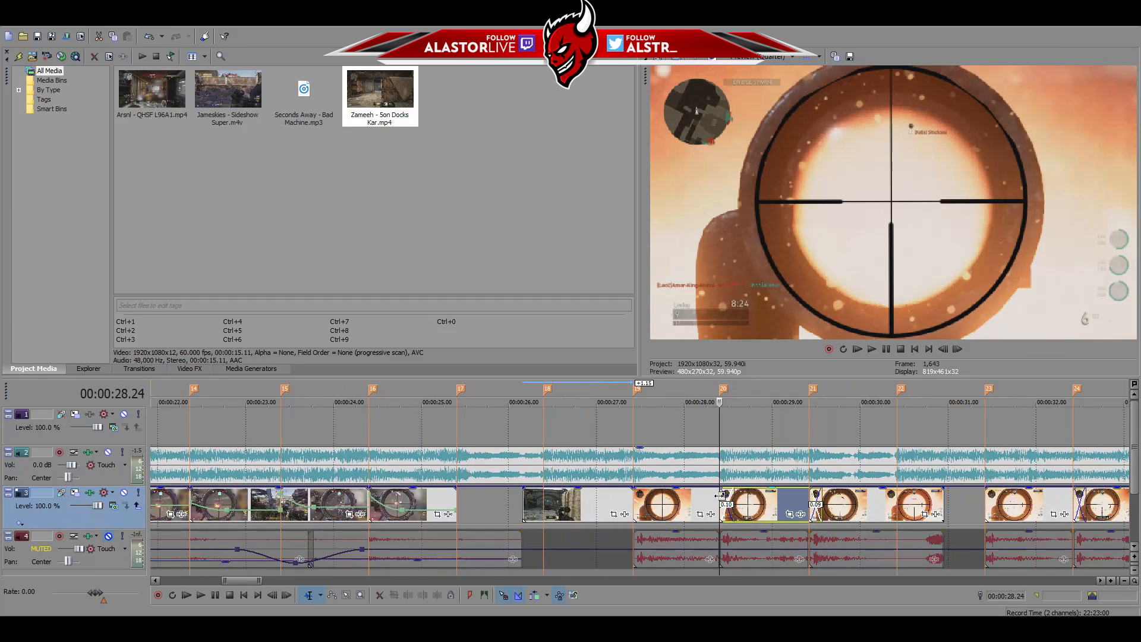
{"action": "scroll", "coordinate": [722, 497], "scroll_direction": "up", "scroll_amount": 3}
{"action": "left_click_drag", "start_coordinate": [689, 501], "coordinate": [639, 510]}
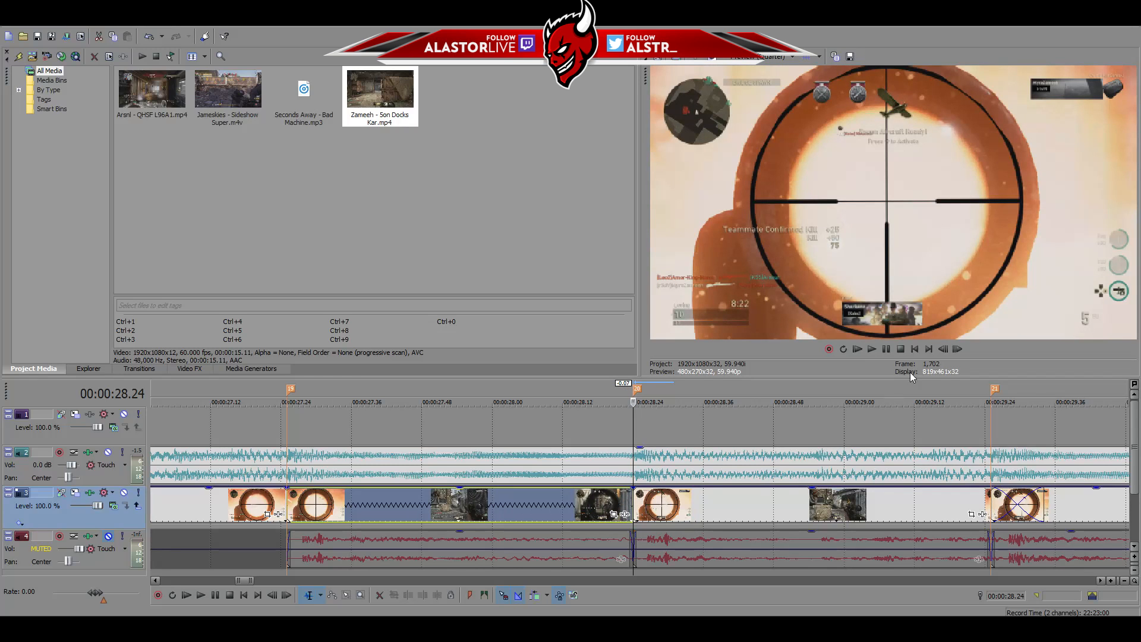
{"action": "left_click", "coordinate": [943, 349]}
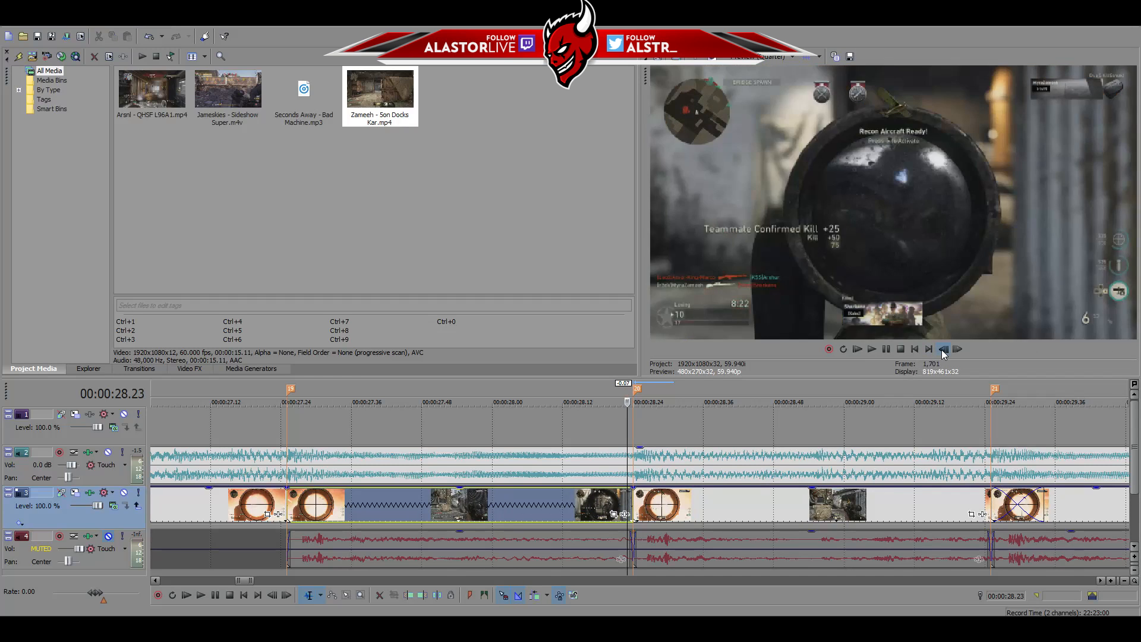
{"action": "key", "text": "space"}
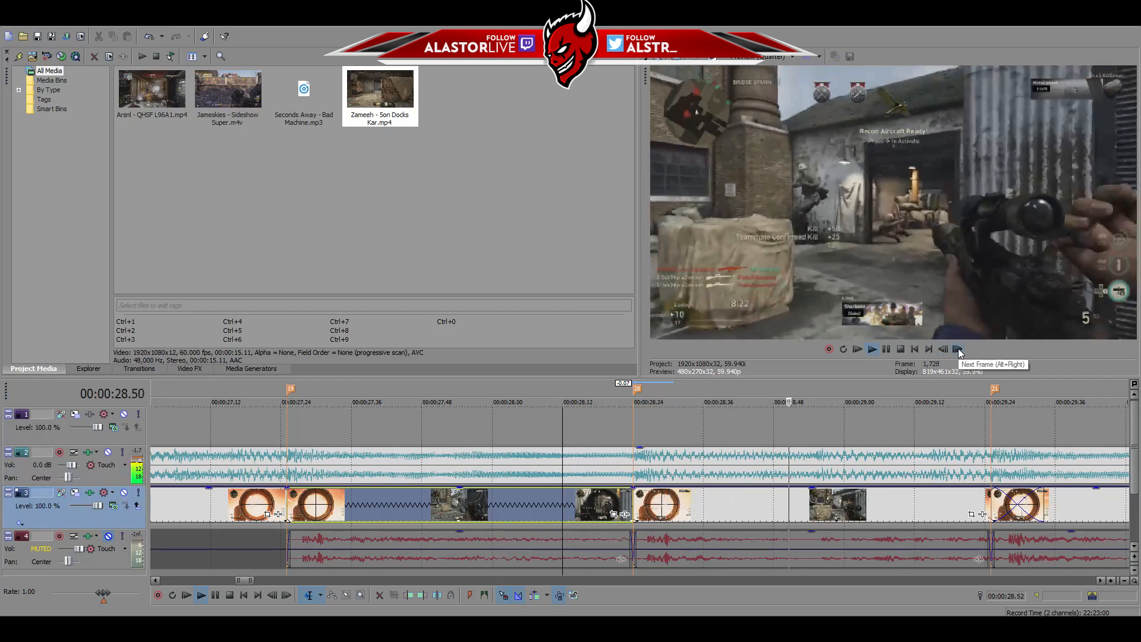
{"action": "key", "text": "space"}
{"action": "scroll", "coordinate": [601, 540], "scroll_direction": "down", "scroll_amount": 3}
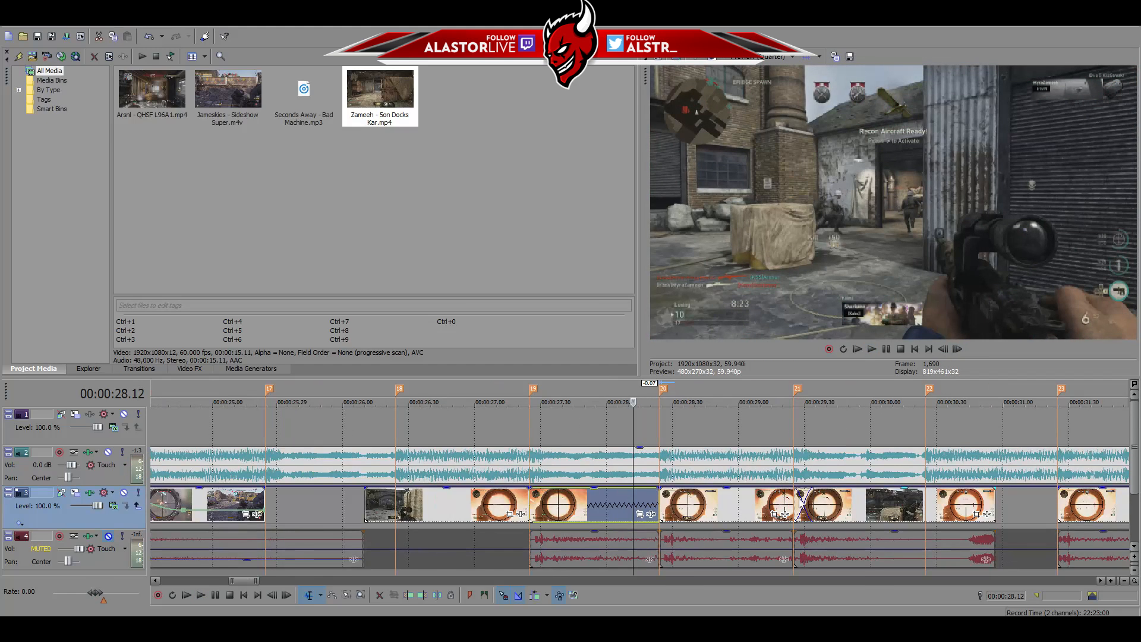
Time-compress the second gunshot segment's video so it ends at marker 21 without overlapping the third, and review the cut
{"action": "left_click", "coordinate": [795, 501]}
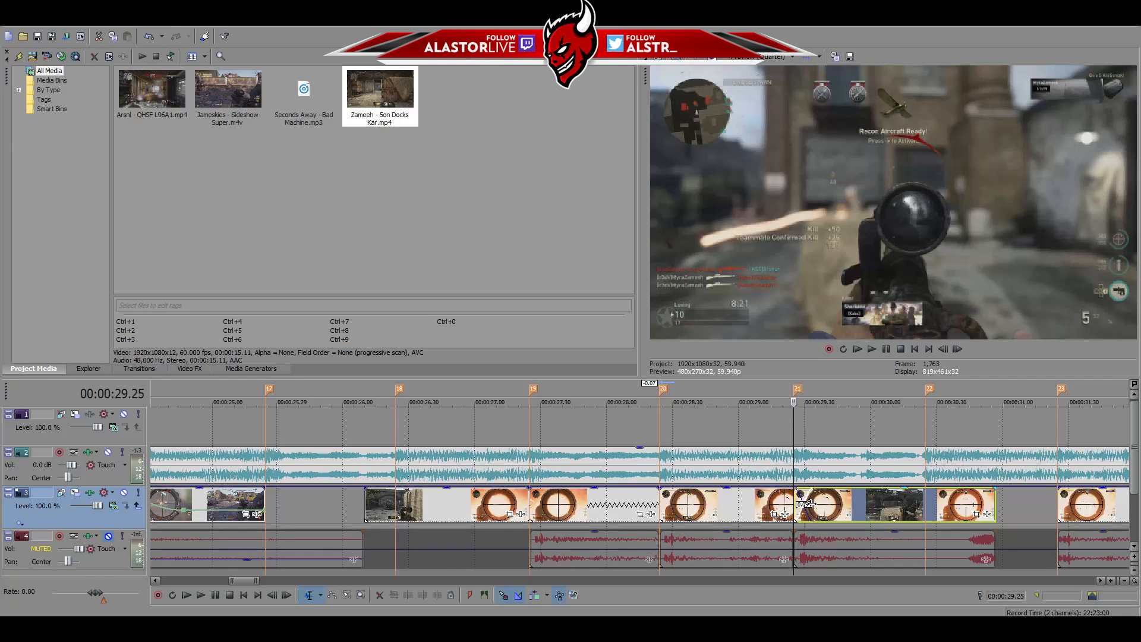
{"action": "left_click_drag", "start_coordinate": [811, 504], "coordinate": [797, 505]}
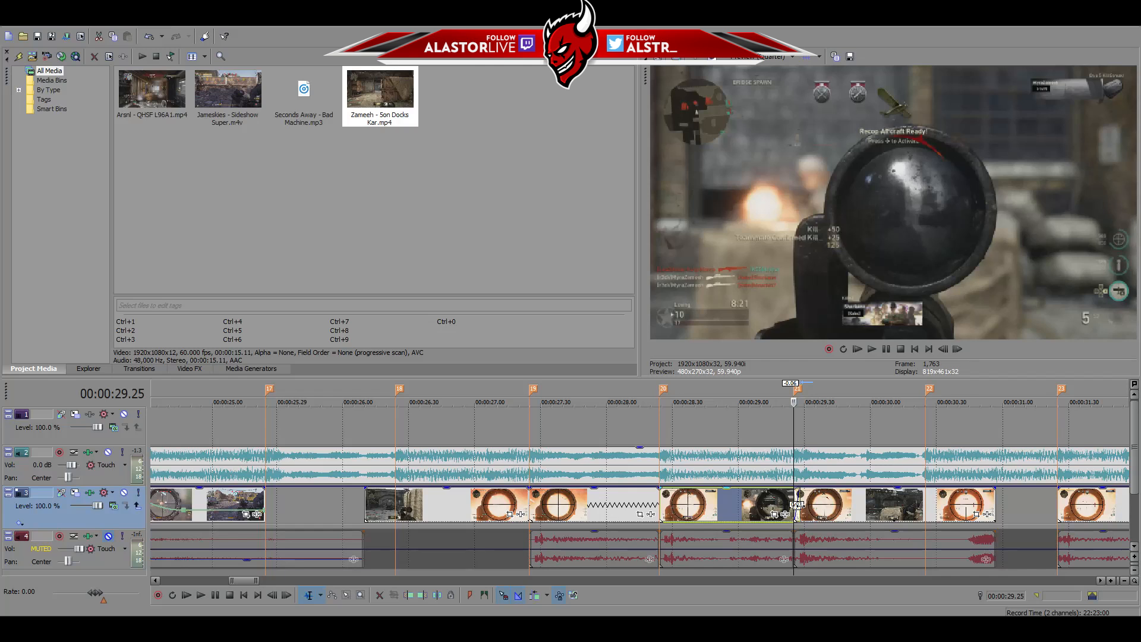
{"action": "scroll", "coordinate": [797, 507], "scroll_direction": "up", "scroll_amount": 3}
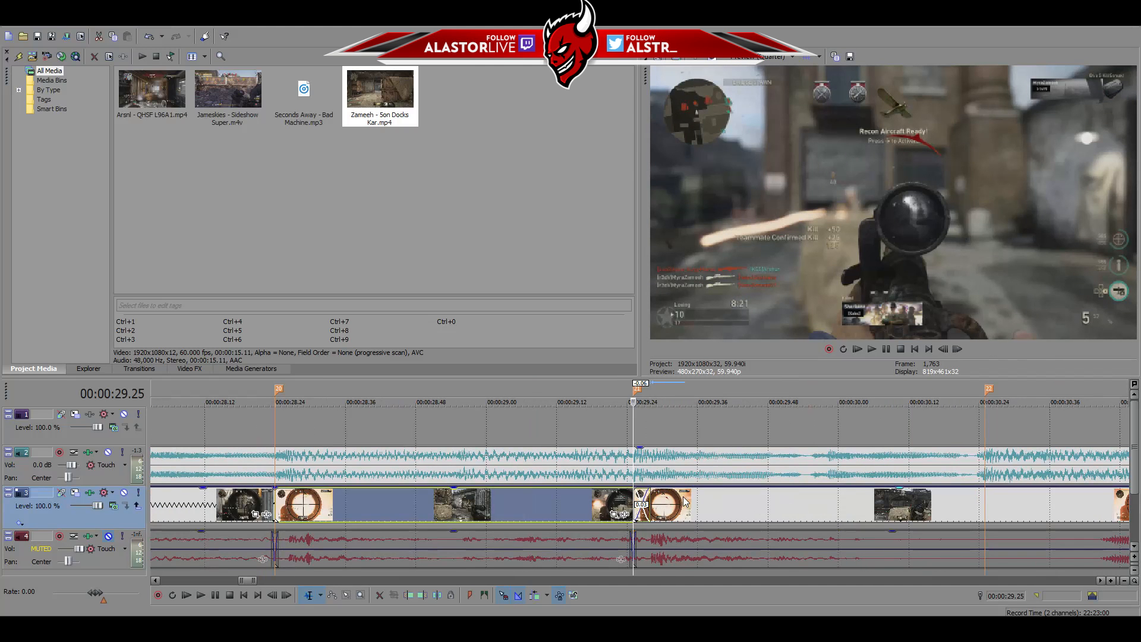
{"action": "left_click_drag", "start_coordinate": [650, 500], "coordinate": [633, 503]}
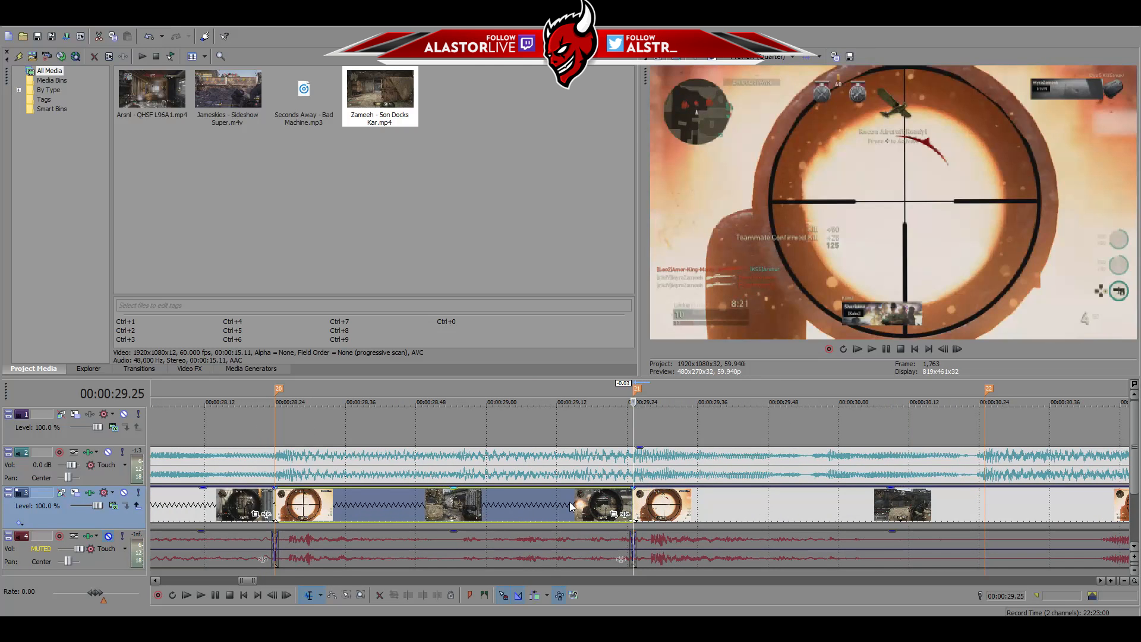
{"action": "left_click", "coordinate": [568, 502]}
{"action": "key", "text": "space"}
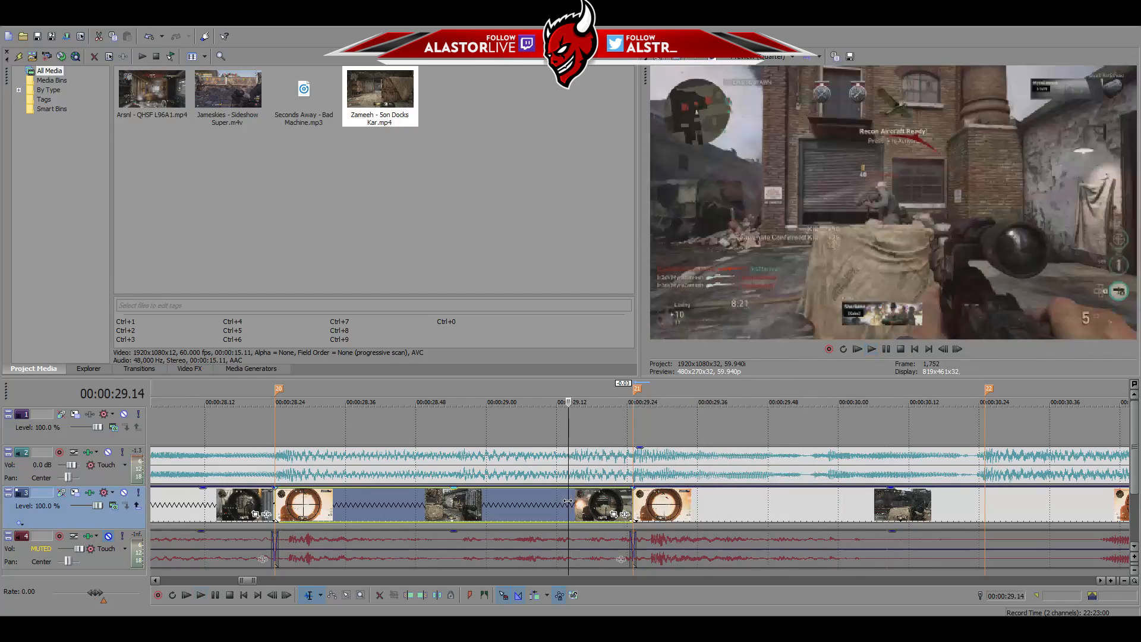
{"action": "key", "text": "space"}
{"action": "scroll", "coordinate": [634, 532], "scroll_direction": "down", "scroll_amount": 3}
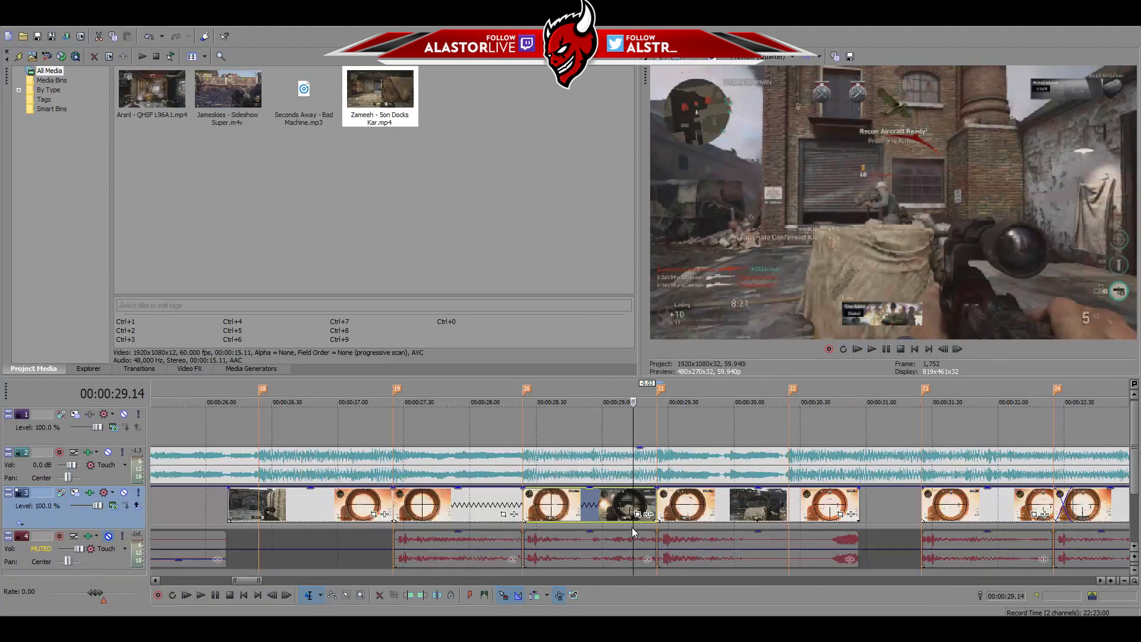
{"action": "scroll", "coordinate": [794, 507], "scroll_direction": "down", "scroll_amount": 3}
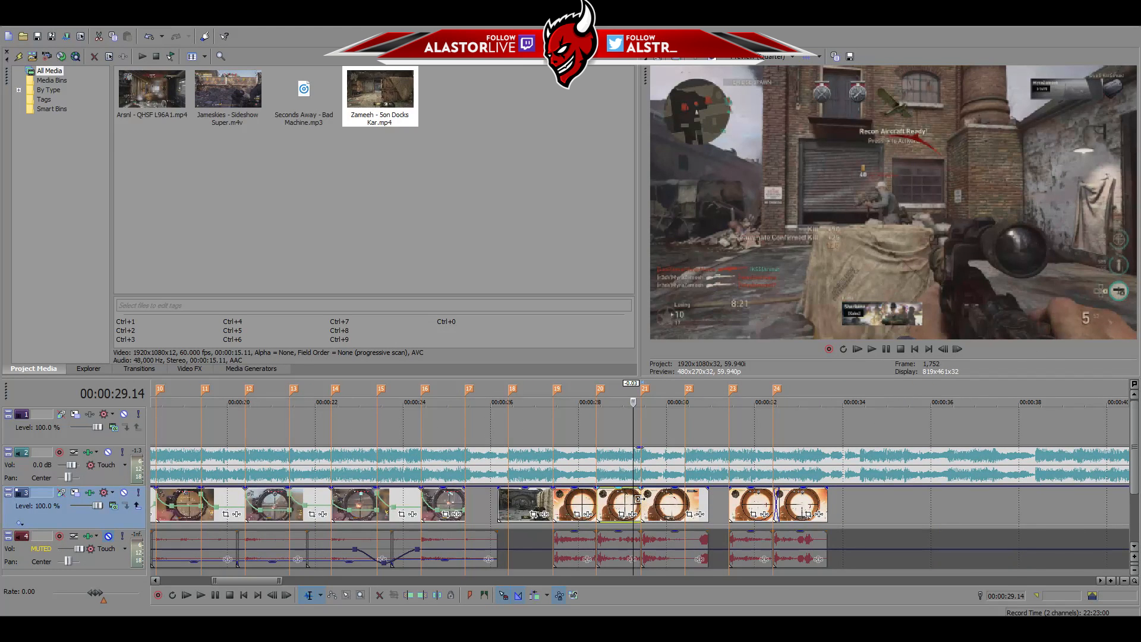
Extend the third gunshot segment's video to marker 23 and insert a velocity envelope on it
{"action": "scroll", "coordinate": [640, 500], "scroll_direction": "up", "scroll_amount": 2}
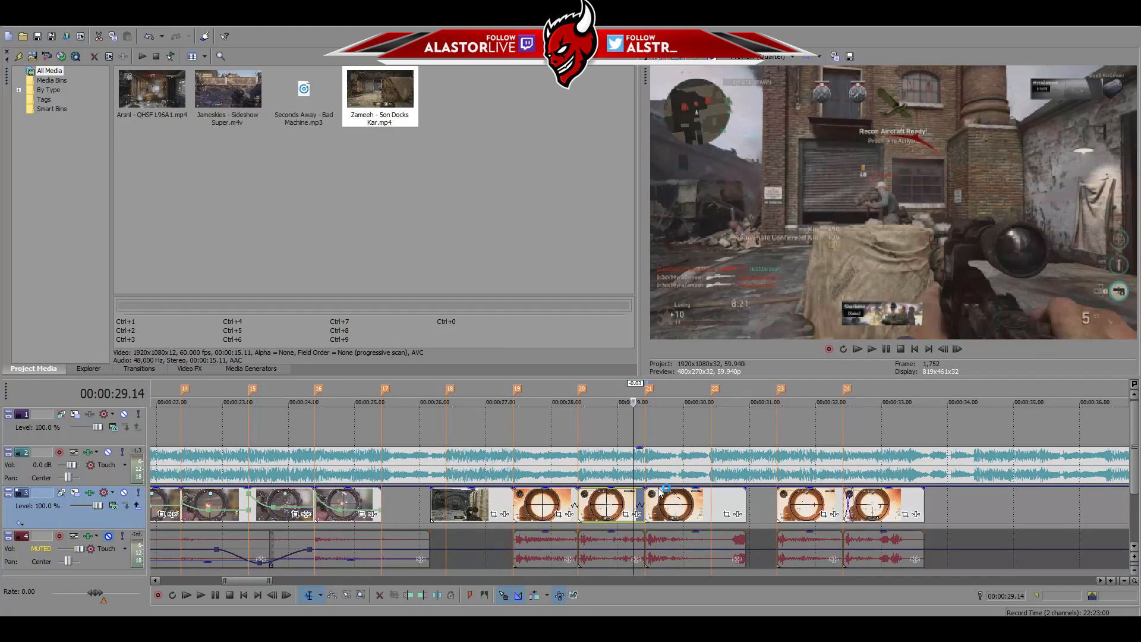
{"action": "left_click", "coordinate": [717, 499]}
{"action": "left_click_drag", "start_coordinate": [743, 493], "coordinate": [776, 494]}
{"action": "right_click", "coordinate": [740, 505]}
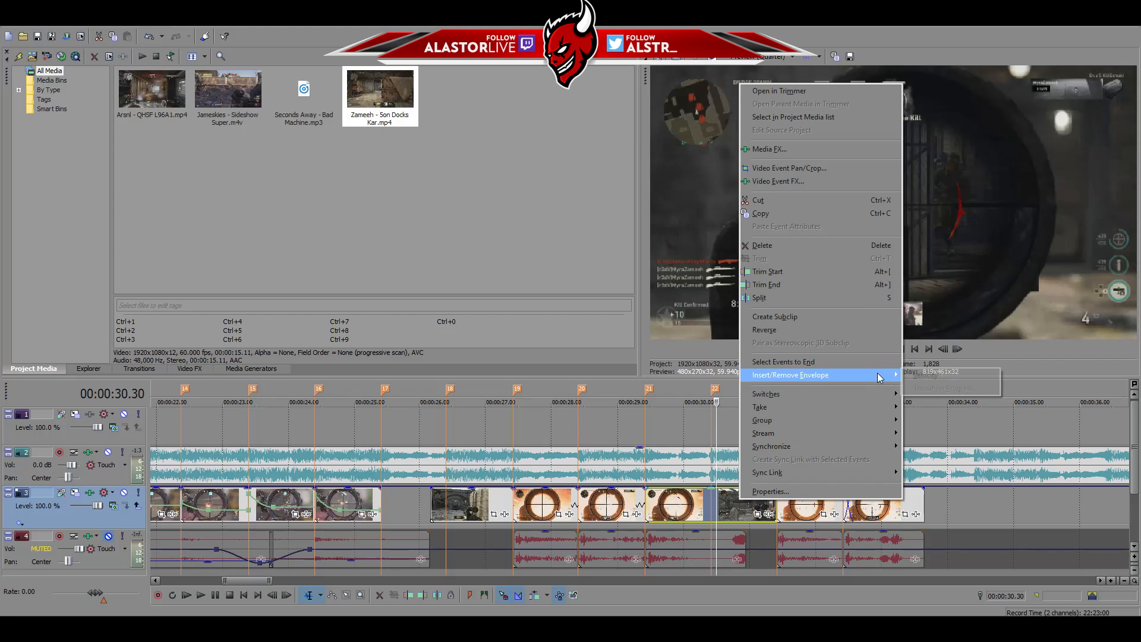
{"action": "left_click", "coordinate": [915, 375]}
Add a velocity point shortly after marker 21, adjust the segment's starting velocity, and apply a Slow Fade between the two points
{"action": "left_click", "coordinate": [672, 510]}
{"action": "left_click_drag", "start_coordinate": [649, 506], "coordinate": [676, 507]}
{"action": "right_click", "coordinate": [658, 502]}
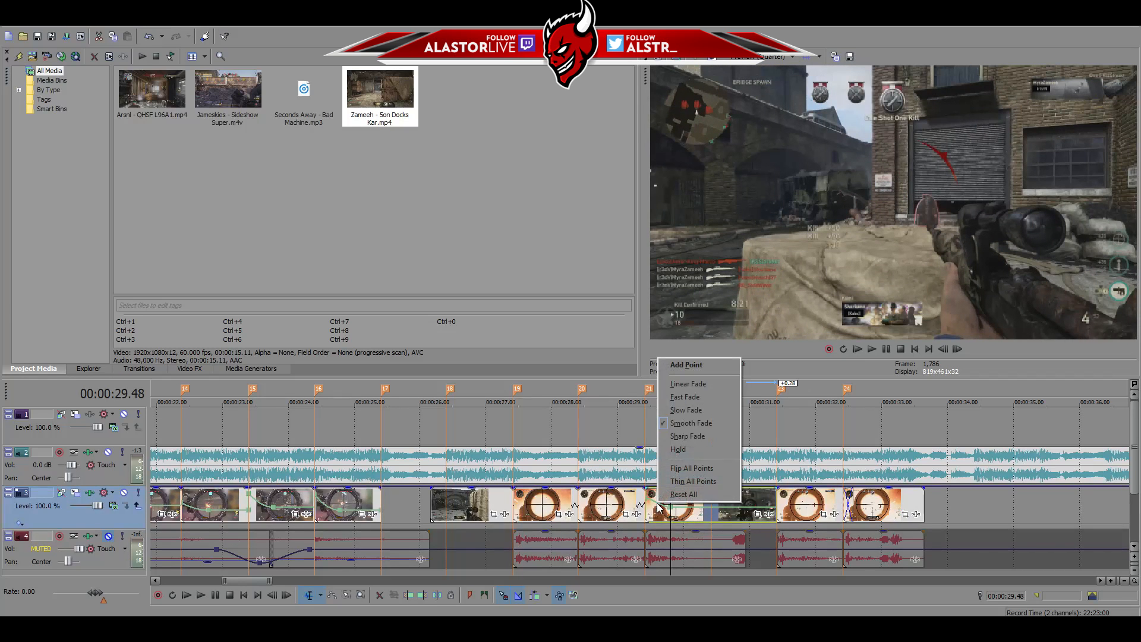
{"action": "left_click", "coordinate": [684, 410]}
Add velocity points at and after marker 22, raise the marker 22 point to 197 %, and apply a Fast Fade after it
{"action": "left_click", "coordinate": [734, 513]}
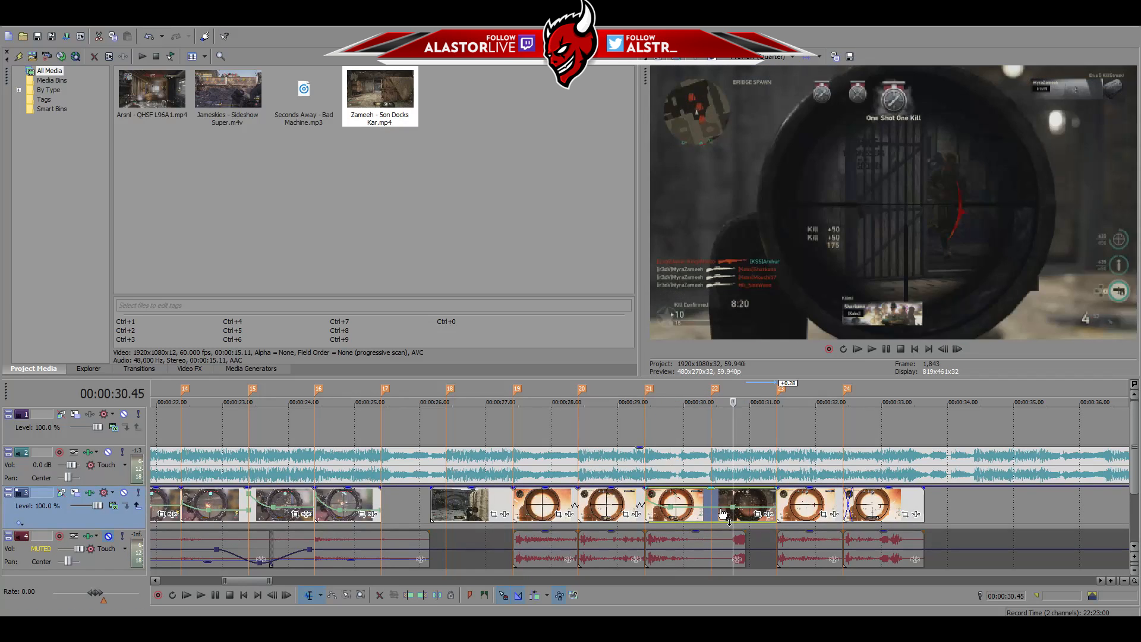
{"action": "left_click", "coordinate": [719, 512]}
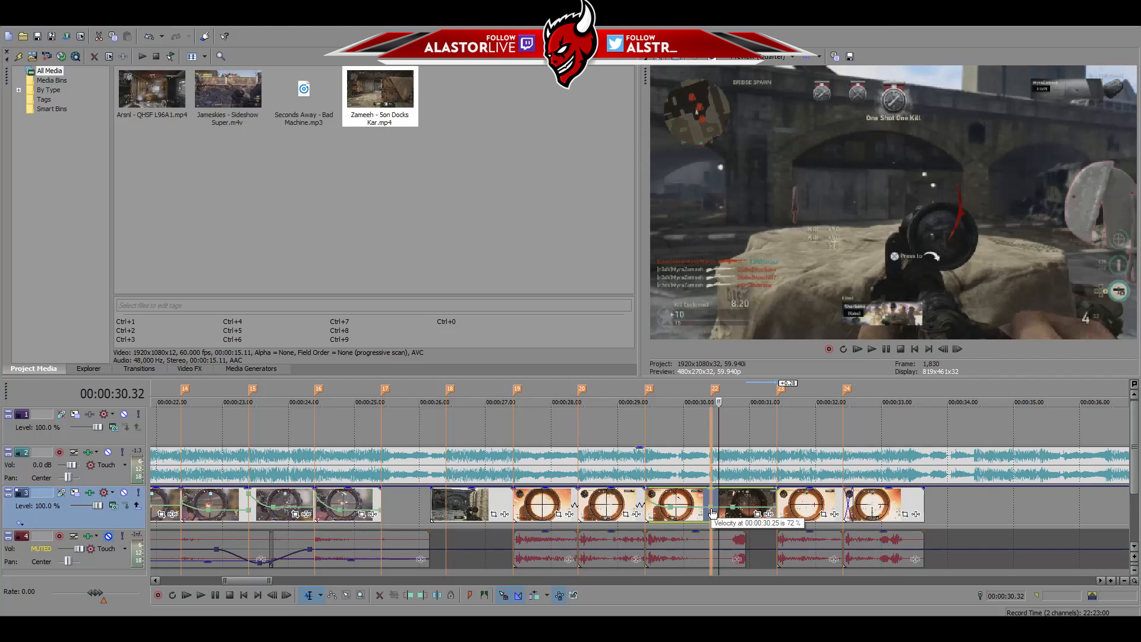
{"action": "left_click", "coordinate": [721, 512]}
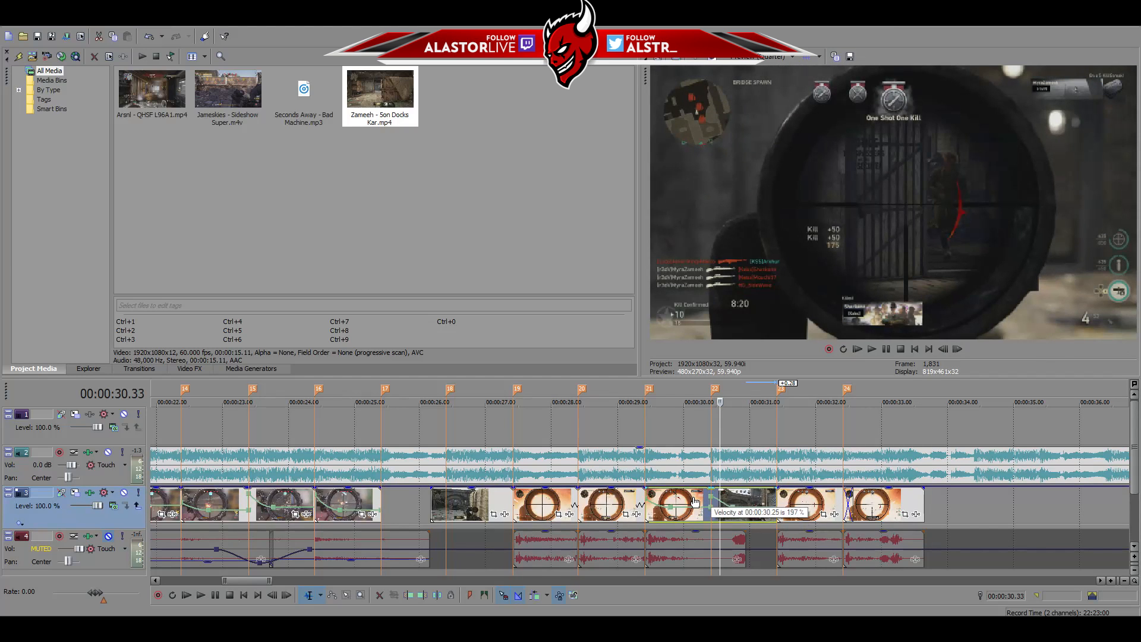
{"action": "right_click", "coordinate": [720, 502]}
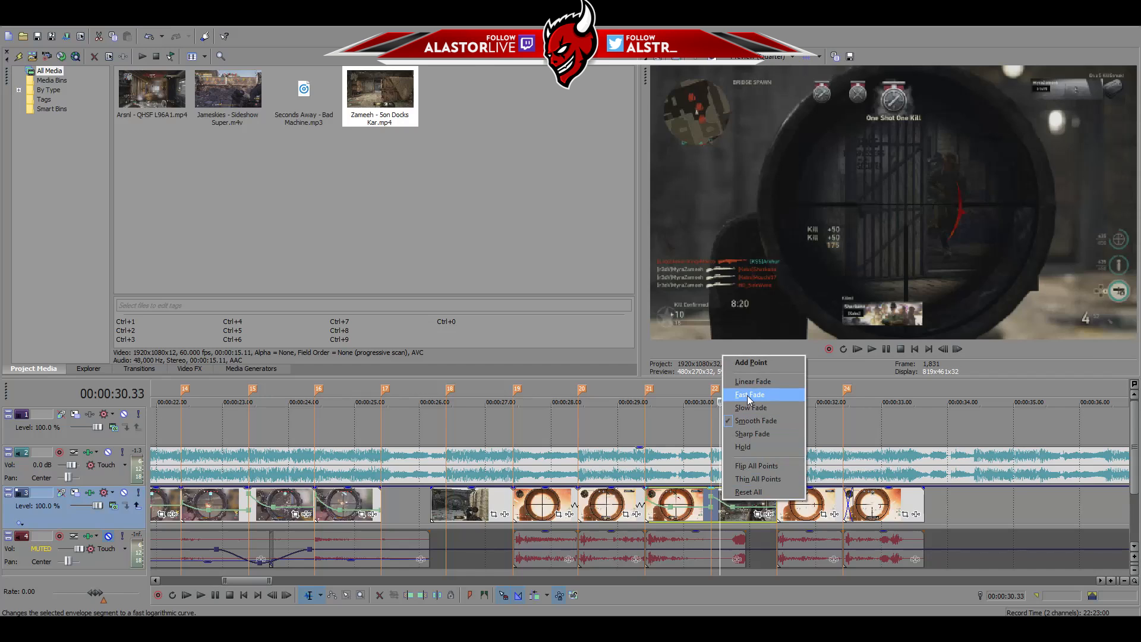
{"action": "left_click", "coordinate": [747, 395]}
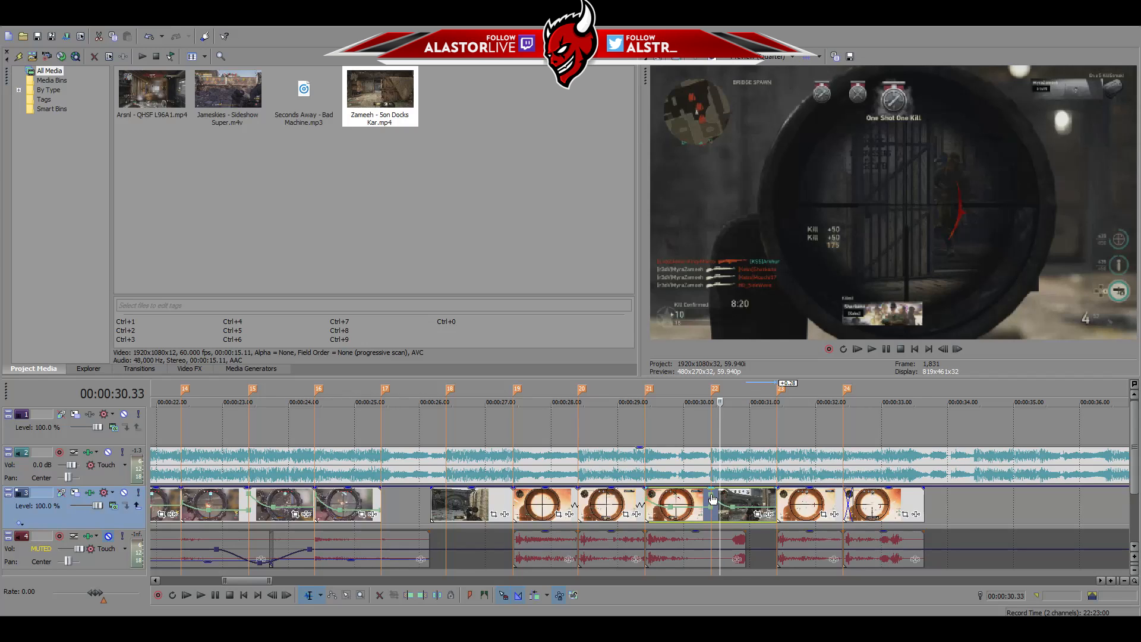
Fine-tune the velocity around marker 22, setting the section just before it to 59 %, and play the ramp to check it
{"action": "left_click_drag", "start_coordinate": [712, 499], "coordinate": [724, 511]}
{"action": "left_click", "coordinate": [710, 517]}
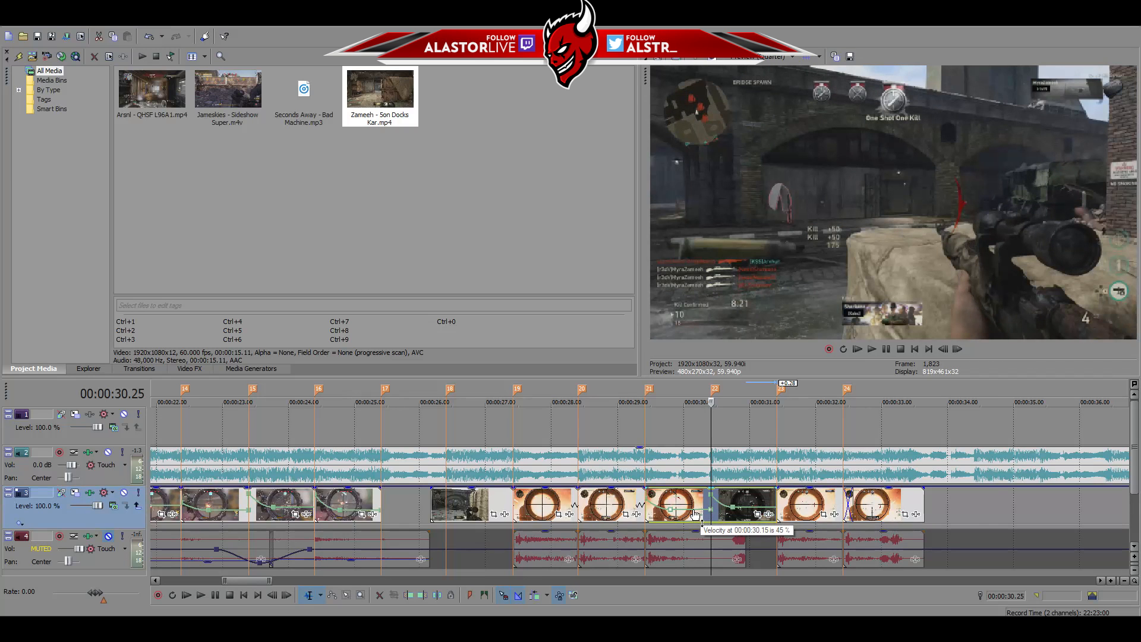
{"action": "left_click_drag", "start_coordinate": [694, 511], "coordinate": [694, 510]}
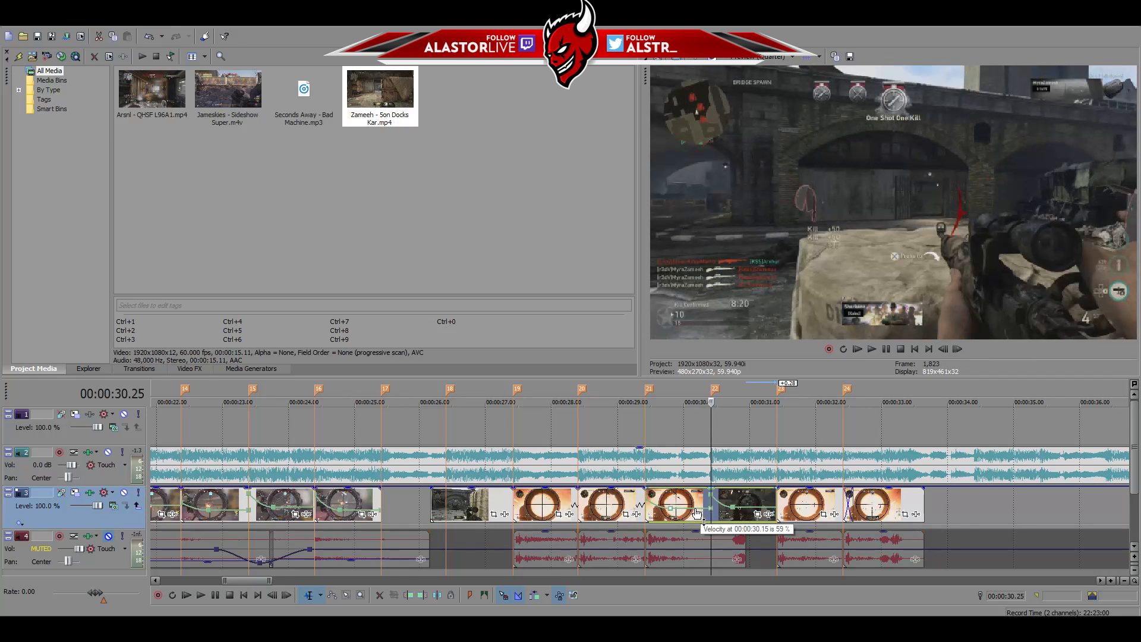
{"action": "left_click_drag", "start_coordinate": [695, 513], "coordinate": [697, 514]}
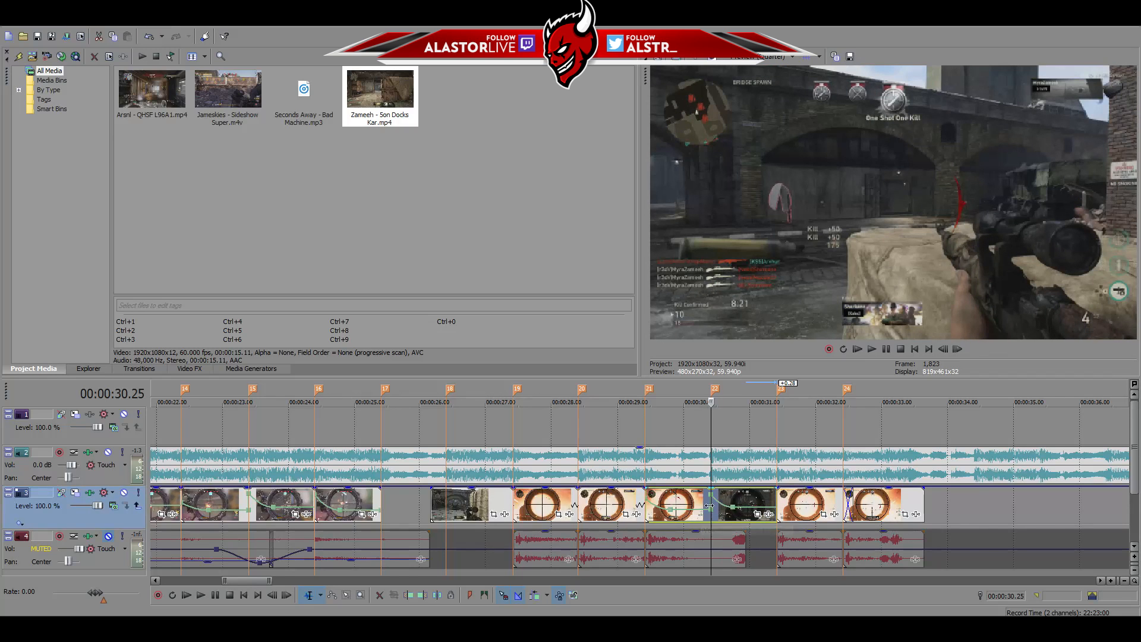
{"action": "left_click_drag", "start_coordinate": [716, 513], "coordinate": [716, 511]}
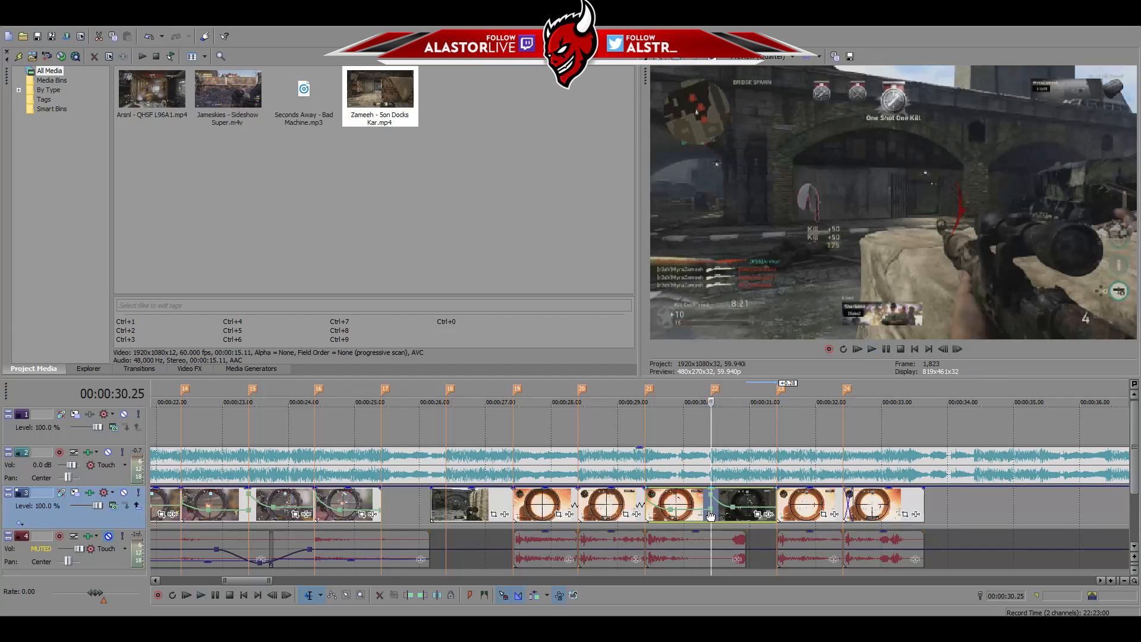
{"action": "left_click_drag", "start_coordinate": [703, 519], "coordinate": [706, 515]}
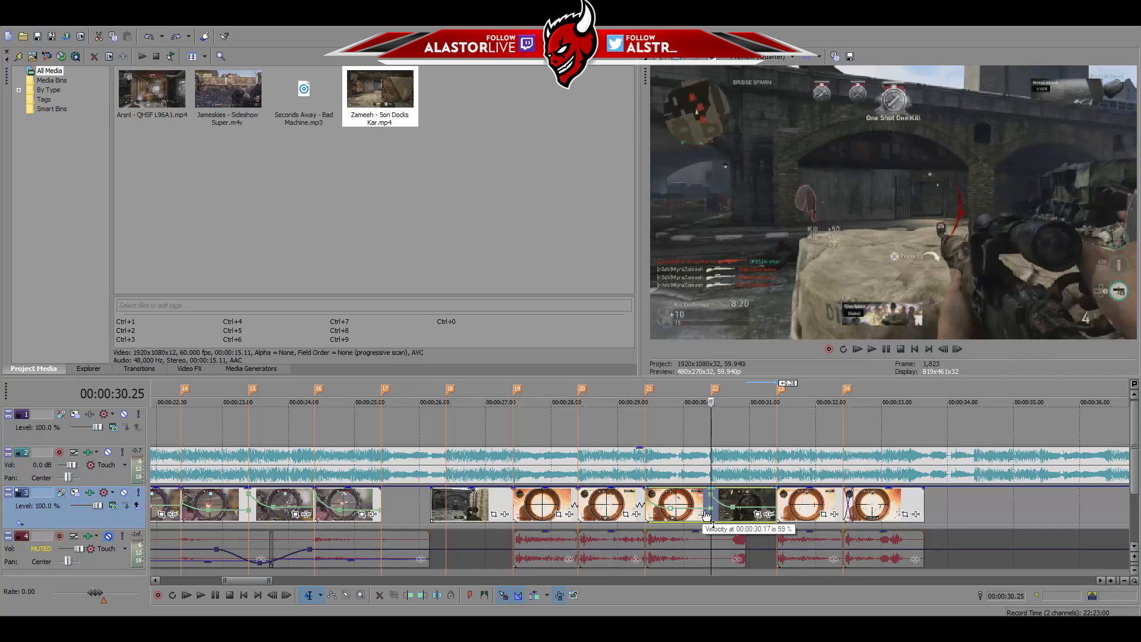
{"action": "key", "text": "space"}
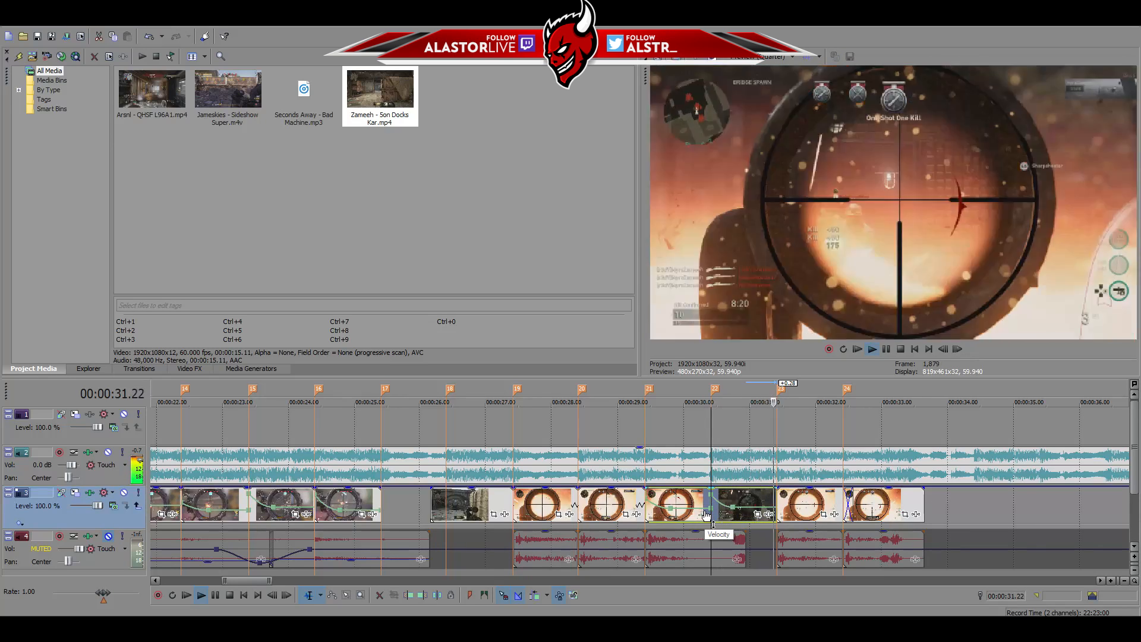
{"action": "key", "text": "space"}
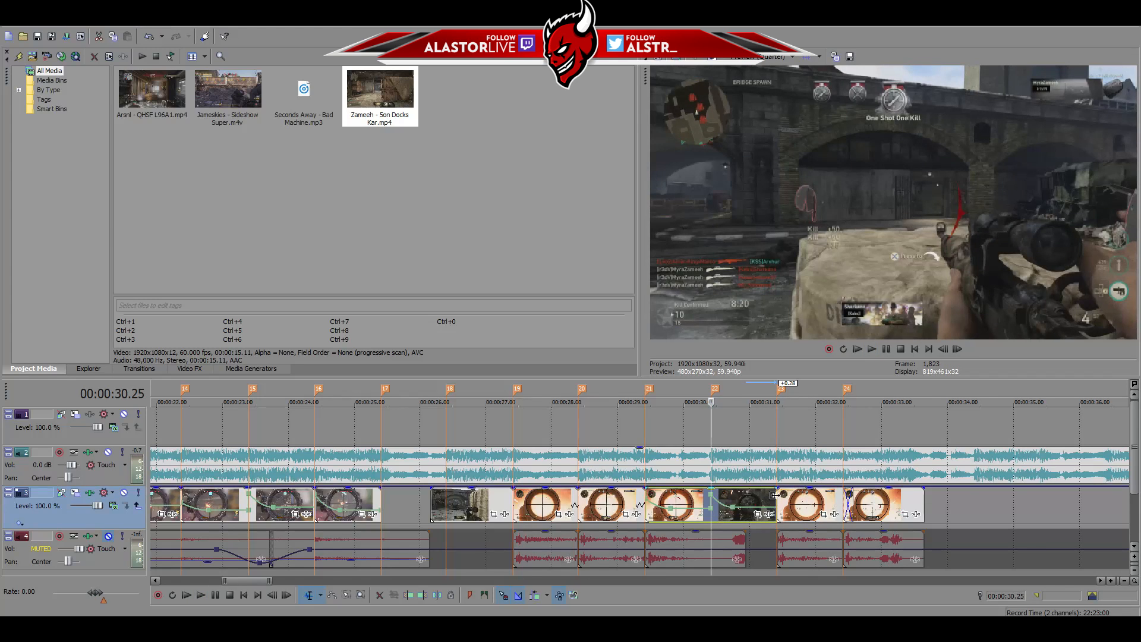
Set the velocity of the section leading up to marker 23 to 59 %, checking the last frame before the marker
{"action": "left_click", "coordinate": [774, 495]}
{"action": "left_click", "coordinate": [944, 350]}
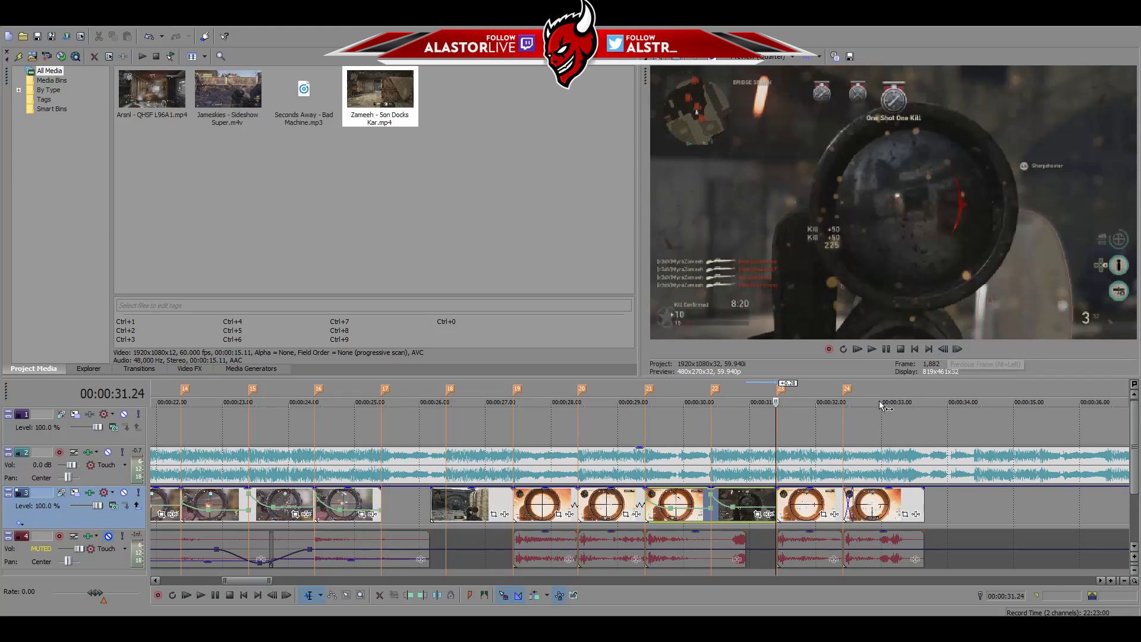
{"action": "left_click_drag", "start_coordinate": [750, 507], "coordinate": [752, 511]}
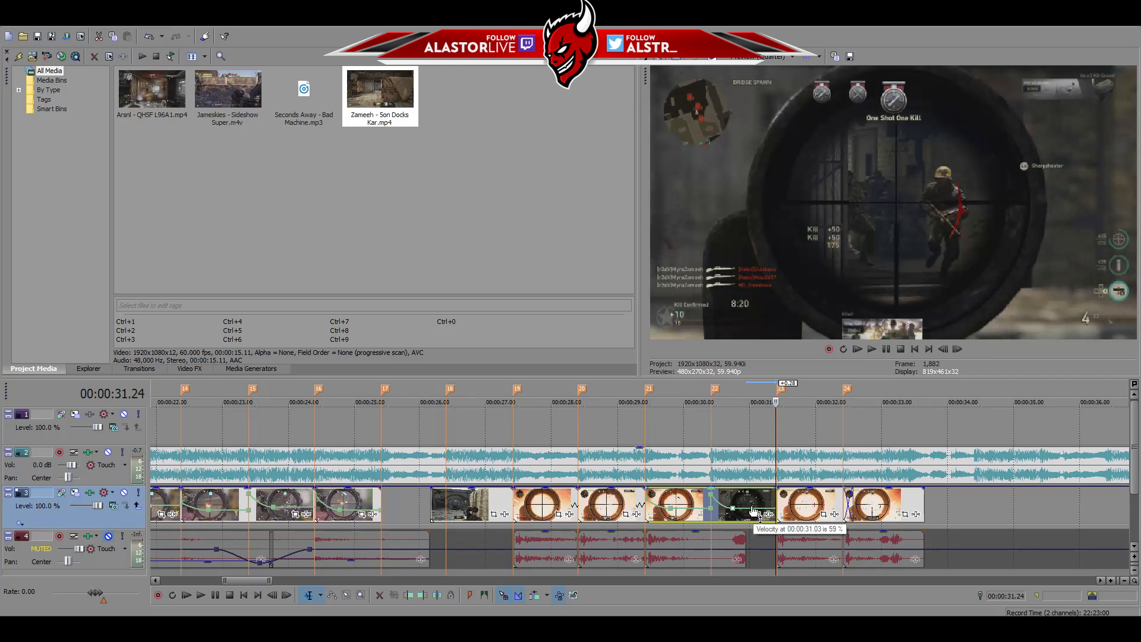
Add a velocity point shortly before marker 23, ramp up to 93 % at the marker with a Slow Fade, and check the adjacent frames
{"action": "scroll", "coordinate": [755, 510], "scroll_direction": "up", "scroll_amount": 5}
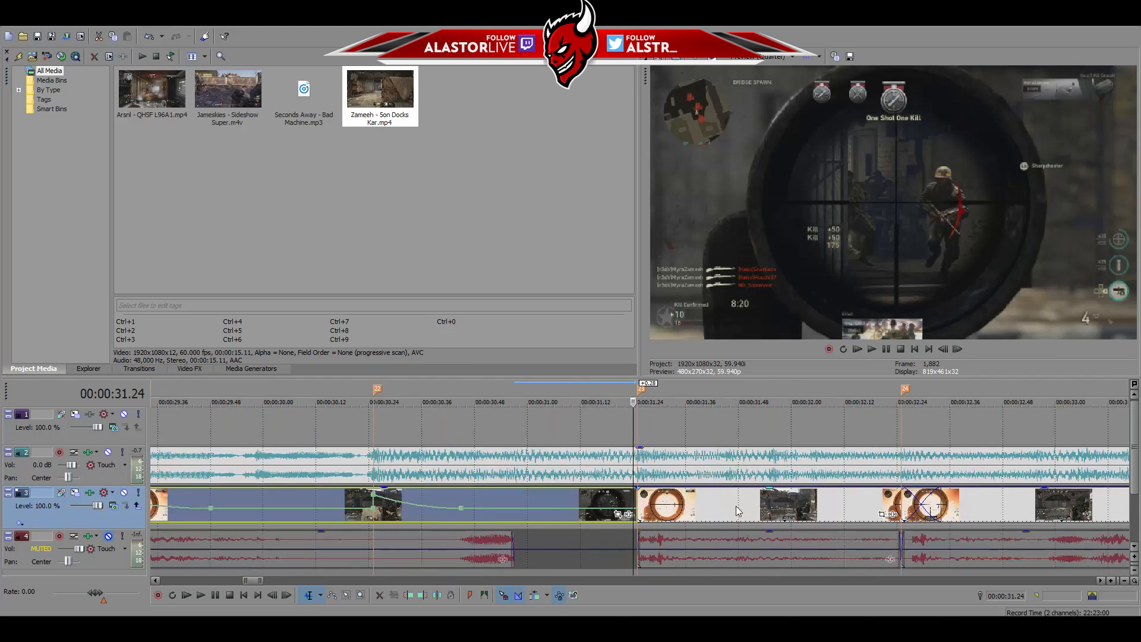
{"action": "double_click", "coordinate": [573, 509]}
{"action": "double_click", "coordinate": [584, 509]}
{"action": "left_click_drag", "start_coordinate": [583, 510], "coordinate": [660, 510]}
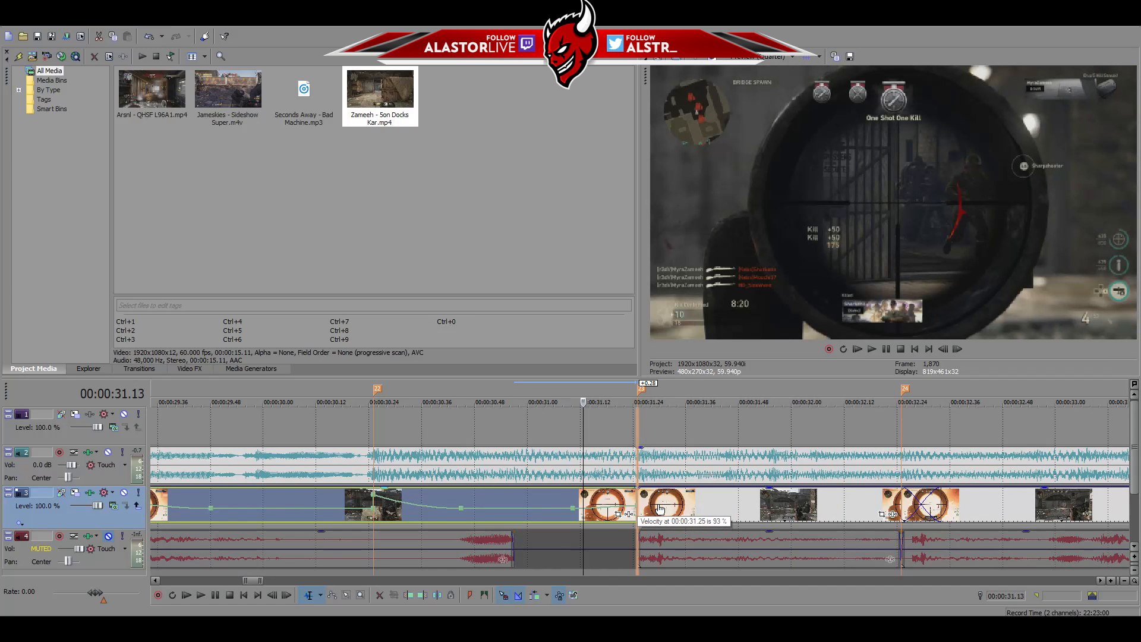
{"action": "right_click", "coordinate": [621, 507]}
{"action": "left_click", "coordinate": [661, 415]}
{"action": "left_click", "coordinate": [636, 511]}
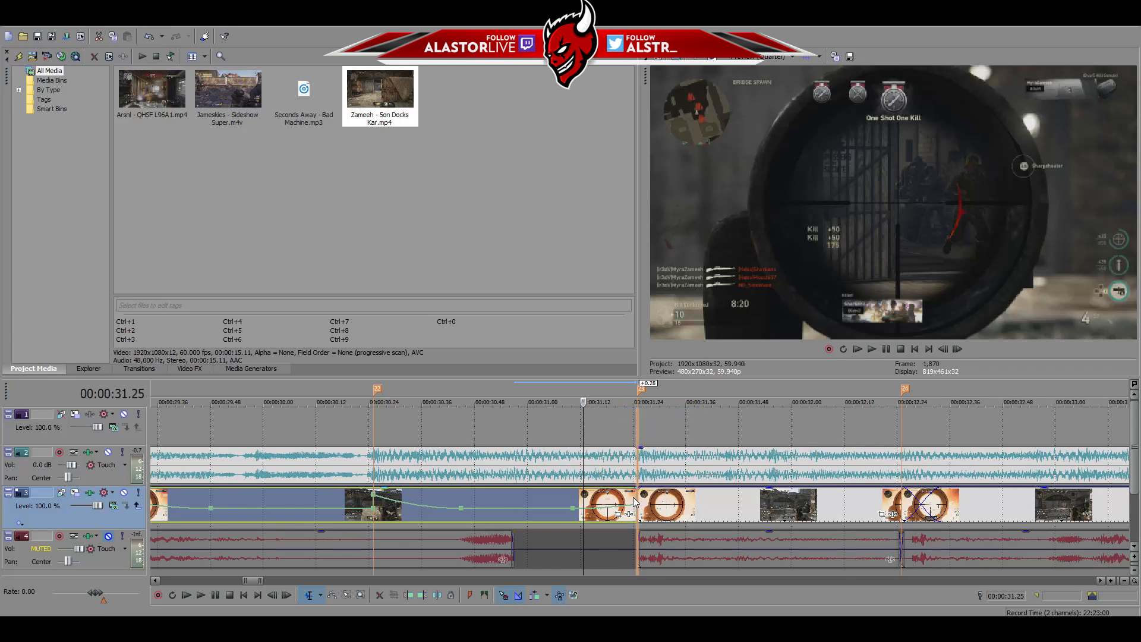
{"action": "left_click", "coordinate": [943, 350]}
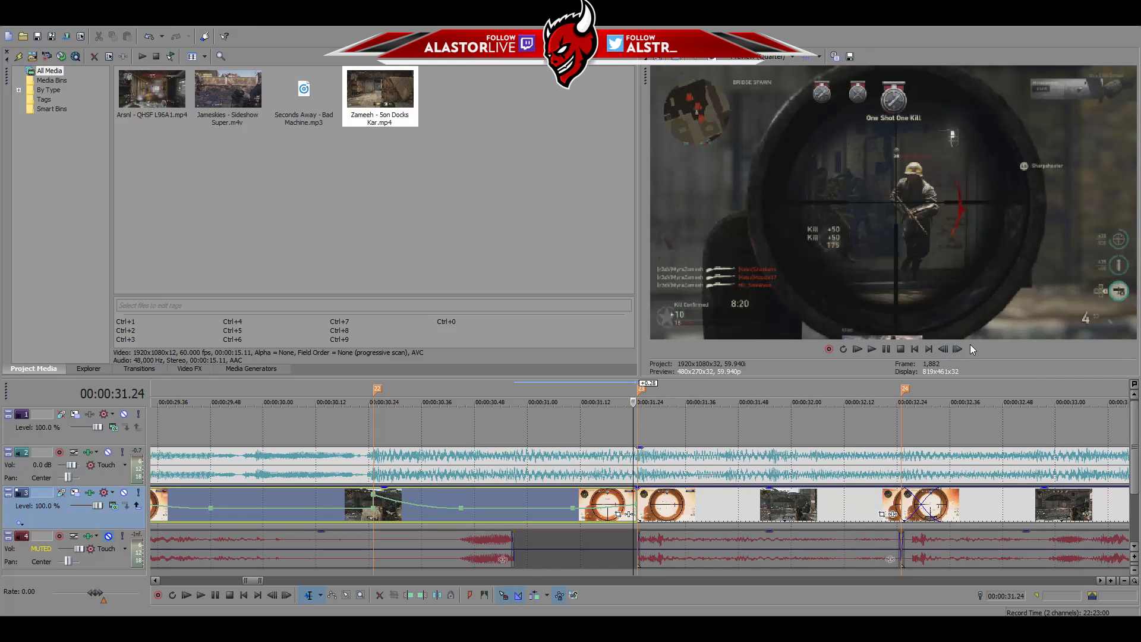
{"action": "left_click", "coordinate": [957, 349]}
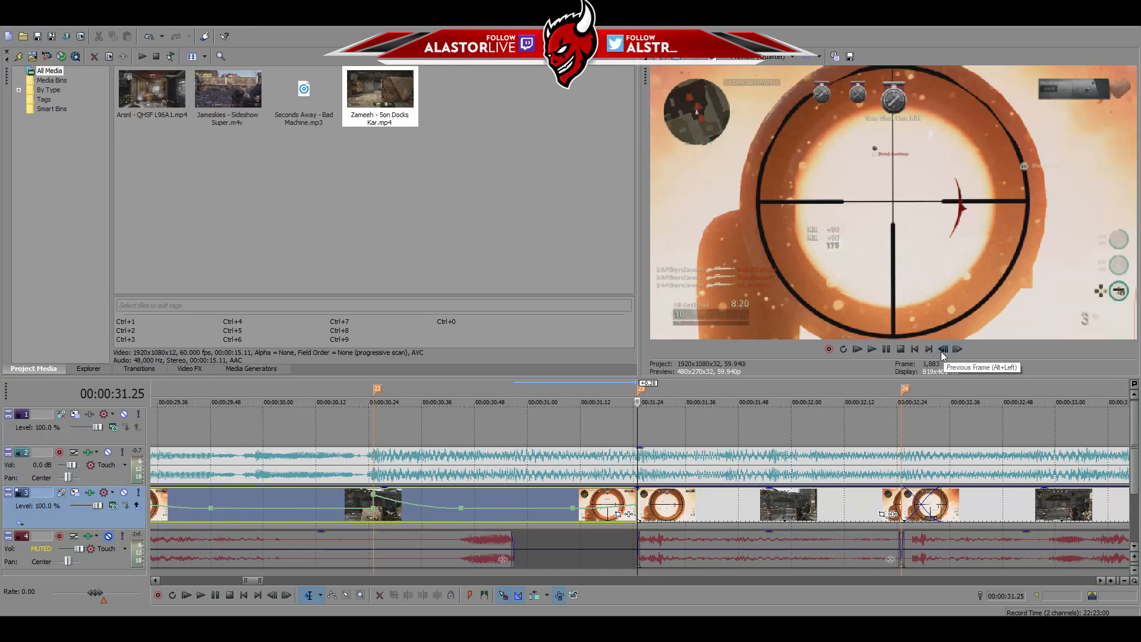
{"action": "left_click", "coordinate": [944, 349]}
Time-compress the fourth gunshot segment's video so it ends at marker 24 without overlapping the fifth
{"action": "scroll", "coordinate": [676, 498], "scroll_direction": "down", "scroll_amount": 5}
{"action": "scroll", "coordinate": [676, 498], "scroll_direction": "up", "scroll_amount": 3}
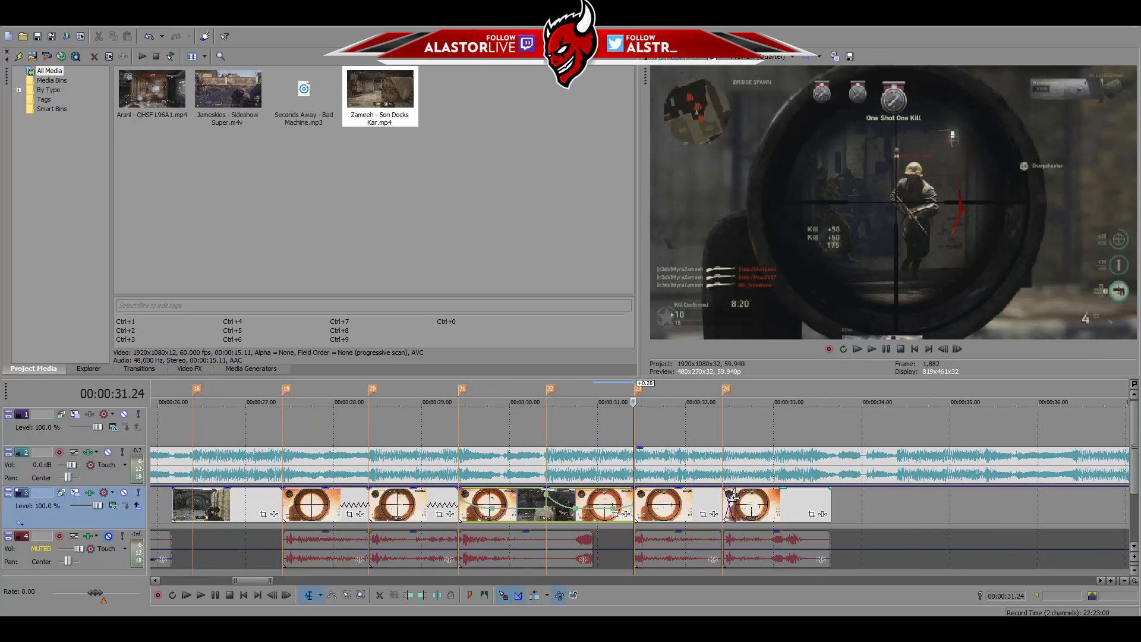
{"action": "left_click", "coordinate": [735, 498]}
{"action": "scroll", "coordinate": [646, 497], "scroll_direction": "up", "scroll_amount": 5}
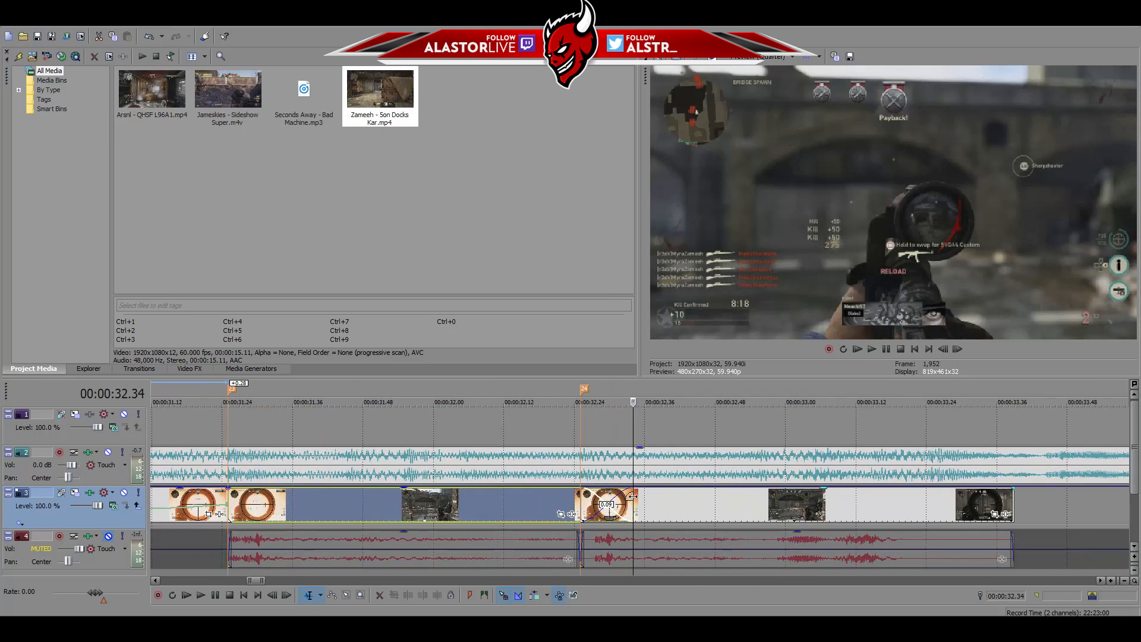
{"action": "mouse_move", "coordinate": [630, 497]}
{"action": "left_mouse_down"}
{"action": "mouse_move", "coordinate": [582, 520]}
{"action": "mouse_move", "coordinate": [590, 516]}
{"action": "mouse_move", "coordinate": [422, 509]}
{"action": "left_mouse_up"}
{"action": "scroll", "coordinate": [591, 516], "scroll_direction": "up", "scroll_amount": 2}
{"action": "scroll", "coordinate": [542, 518], "scroll_direction": "down", "scroll_amount": 4}
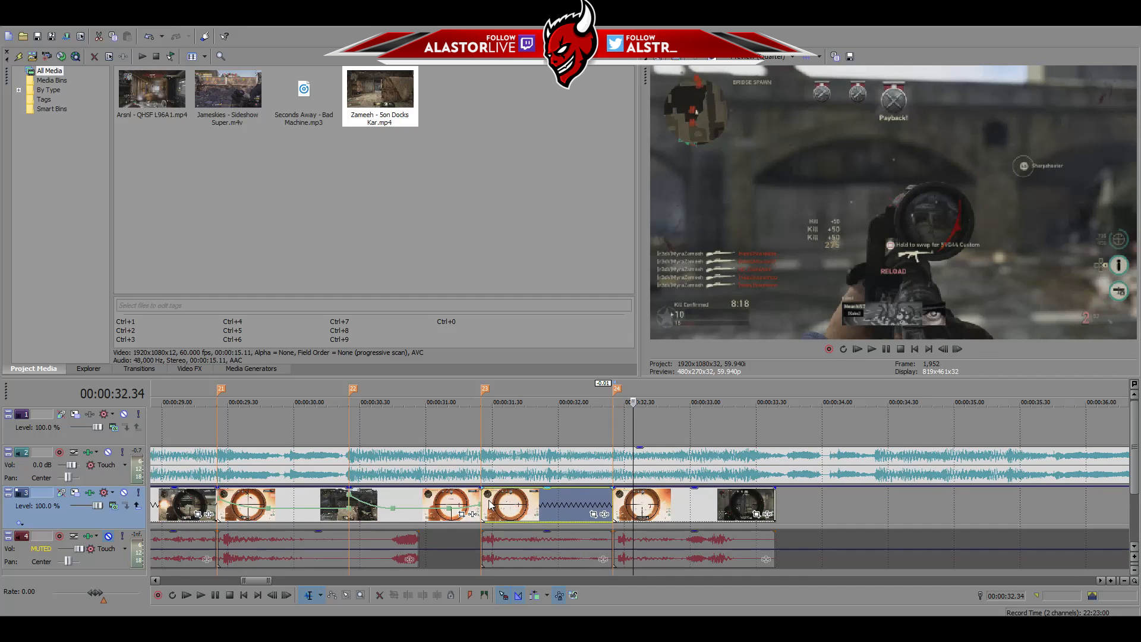
Play the last gunshot segment from marker 24 to review it against the music
{"action": "left_click", "coordinate": [483, 505]}
{"action": "right_click", "coordinate": [676, 503]}
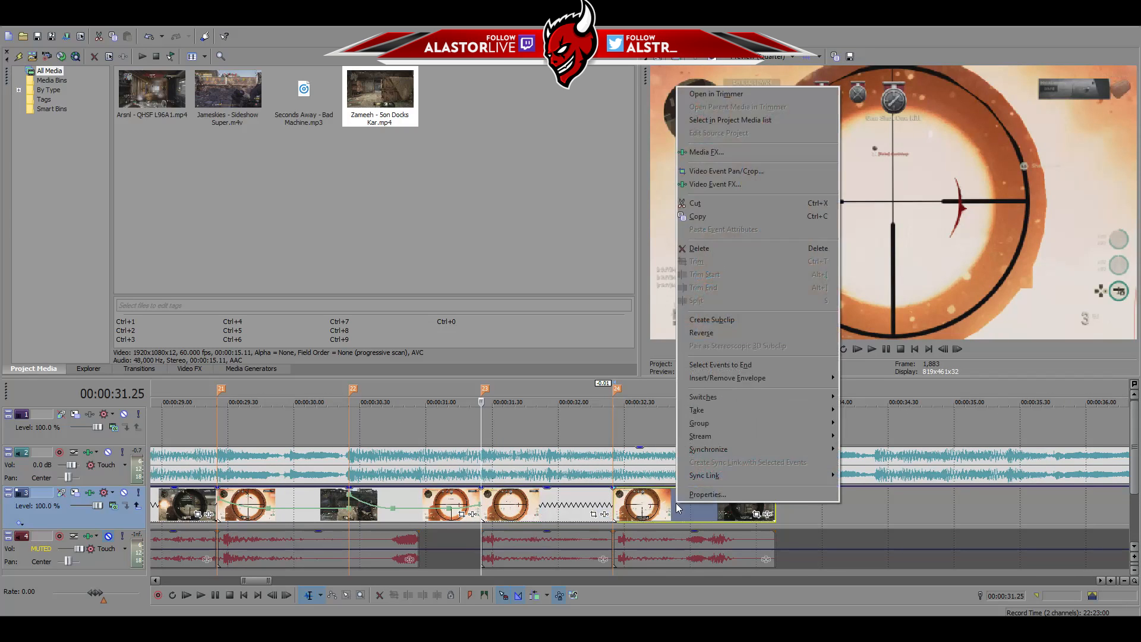
{"action": "left_click", "coordinate": [615, 509]}
{"action": "key", "text": "space"}
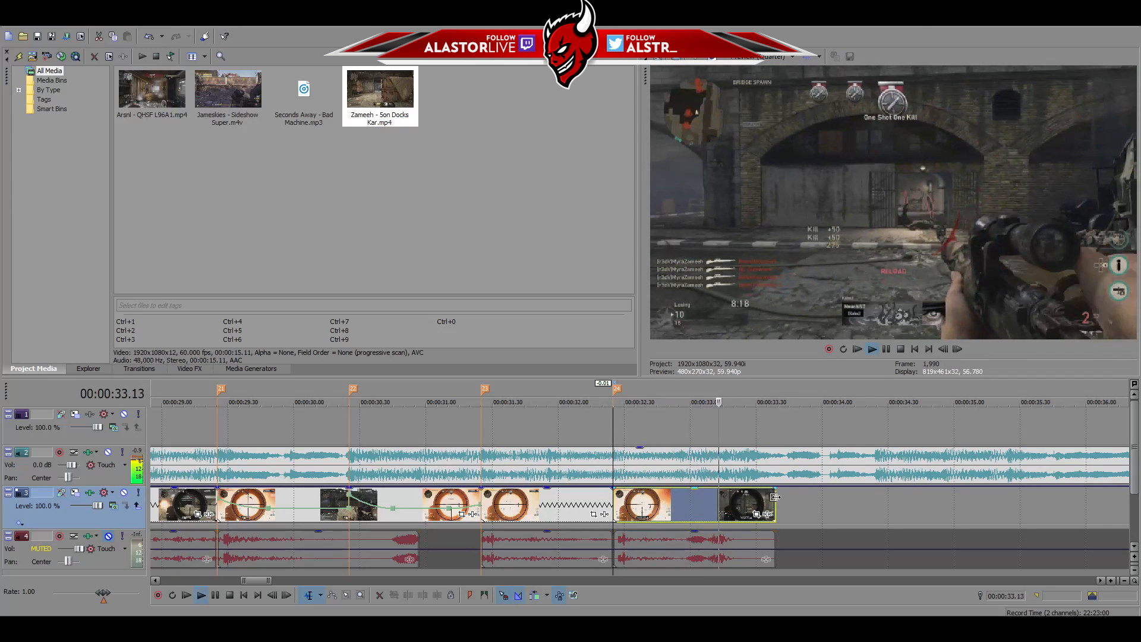
{"action": "key", "text": "space"}
Locate the next beat, add marker 25 at 00:00:33.25, and trim the last gunshot segment's video and audio to it
{"action": "left_click", "coordinate": [745, 503]}
{"action": "scroll", "coordinate": [746, 505], "scroll_direction": "up", "scroll_amount": 3}
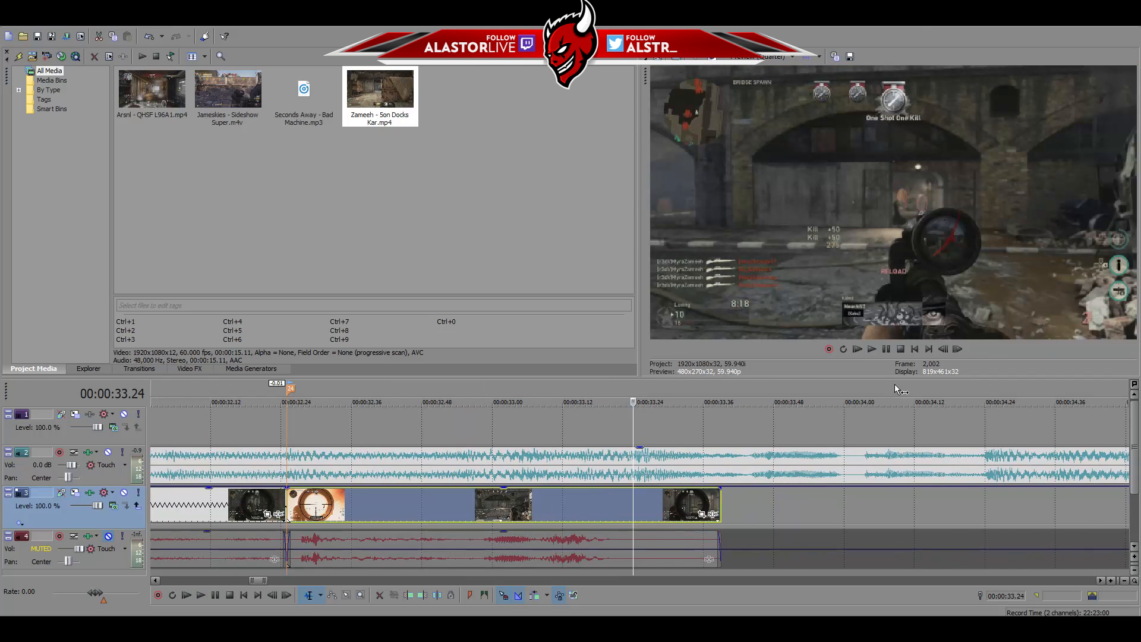
{"action": "key", "text": "space"}
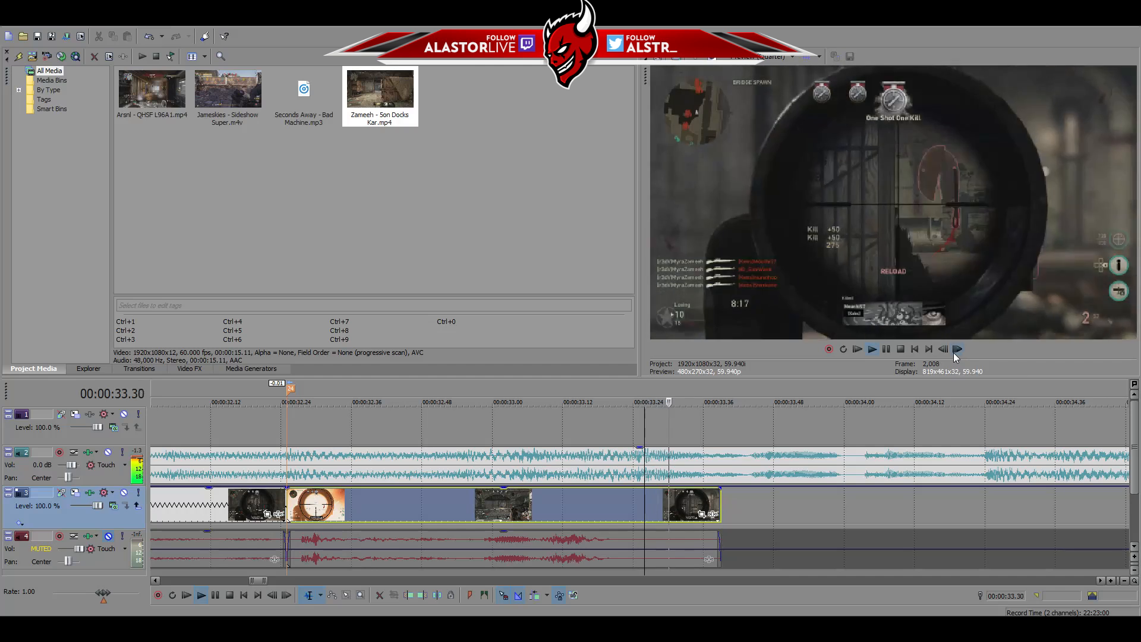
{"action": "key", "text": "space"}
{"action": "key", "text": "space"}
{"action": "key", "text": "space"}
{"action": "key", "text": "m"}
{"action": "key", "text": "Return"}
{"action": "scroll", "coordinate": [729, 501], "scroll_direction": "down", "scroll_amount": 2}
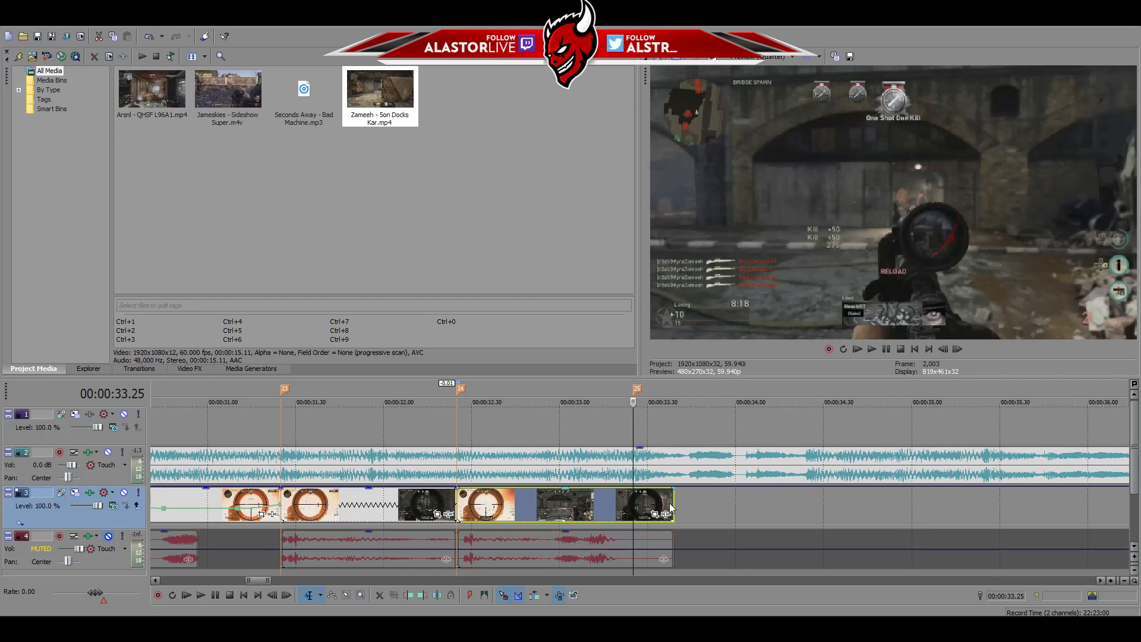
{"action": "left_click_drag", "start_coordinate": [673, 540], "coordinate": [633, 543]}
Insert a velocity envelope on the last gunshot segment's video, which starts at marker 24
{"action": "left_click", "coordinate": [458, 505]}
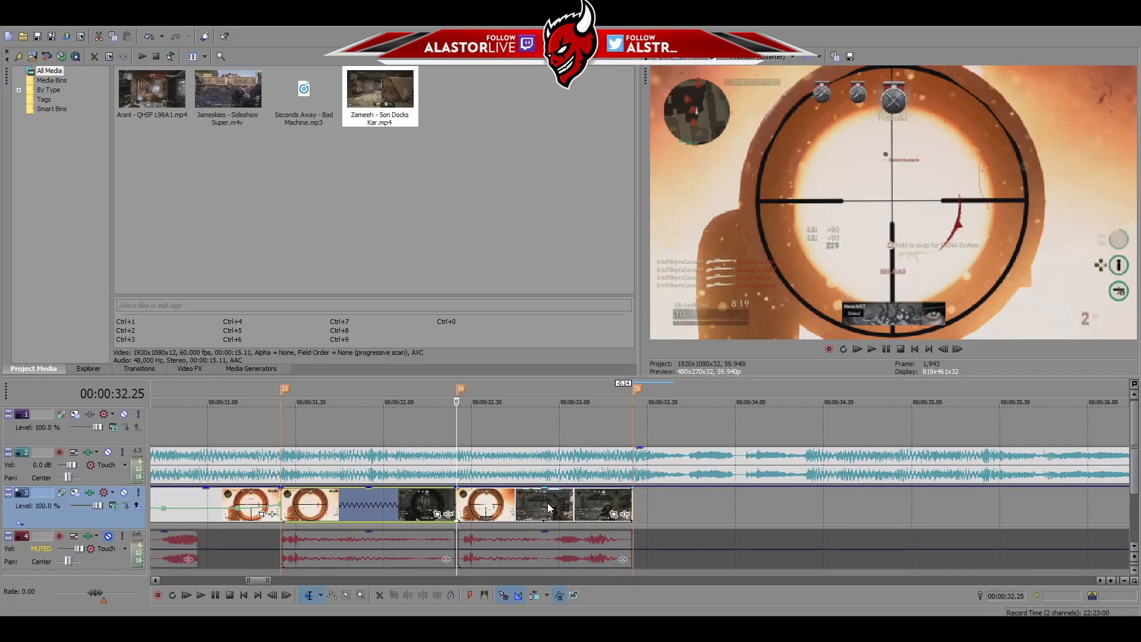
{"action": "right_click", "coordinate": [547, 503]}
{"action": "mouse_move", "coordinate": [682, 381]}
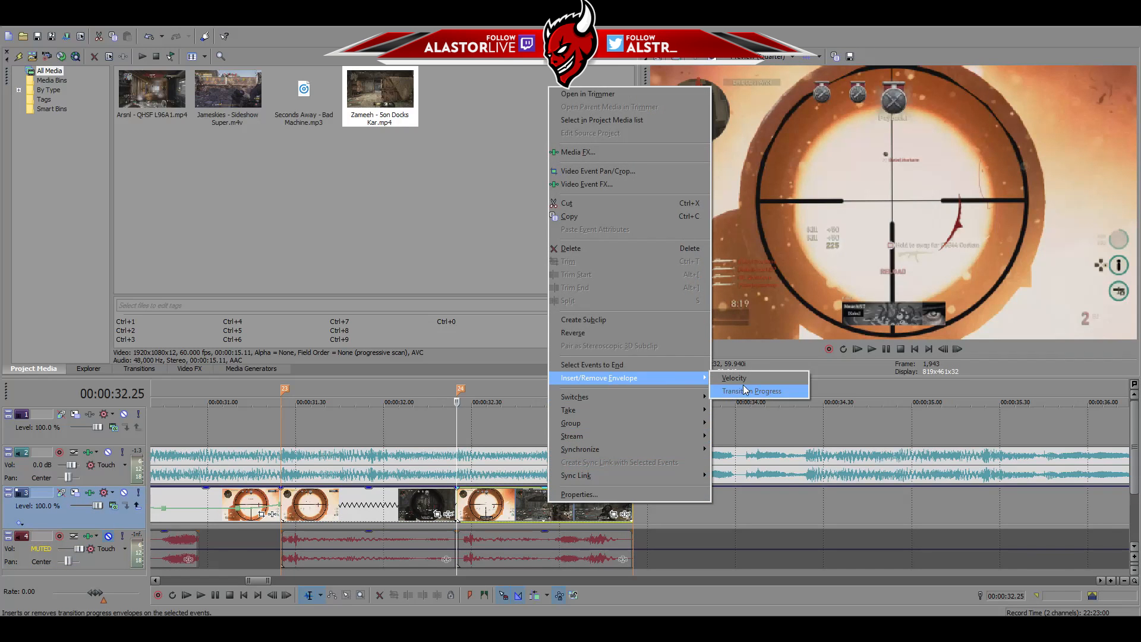
{"action": "left_click", "coordinate": [743, 384]}
Add a velocity point at 00:00:32.36 on the last gunshot segment, raise its start point at marker 24, and set a Fast Fade between them
{"action": "left_click", "coordinate": [490, 513]}
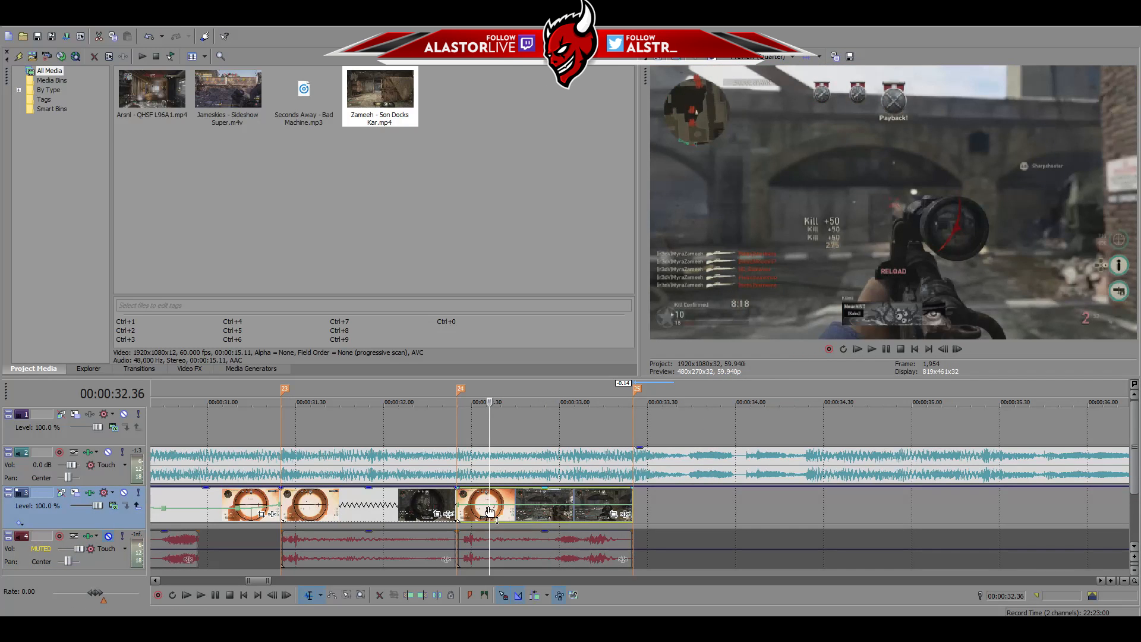
{"action": "double_click", "coordinate": [488, 506]}
{"action": "left_click_drag", "start_coordinate": [458, 505], "coordinate": [449, 503]}
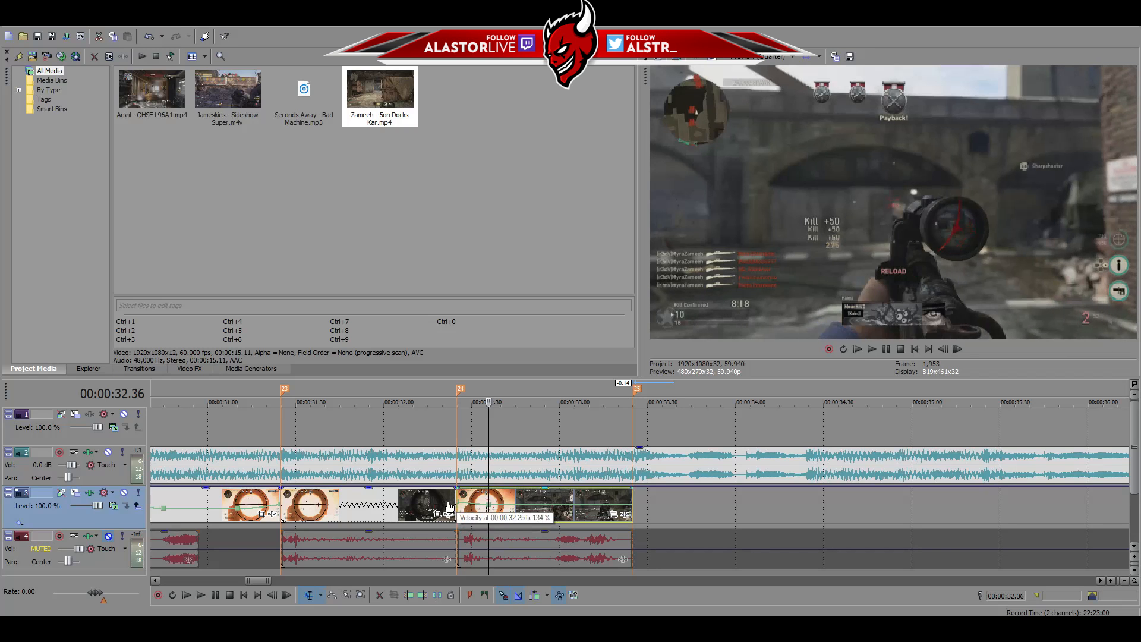
{"action": "right_click", "coordinate": [479, 504]}
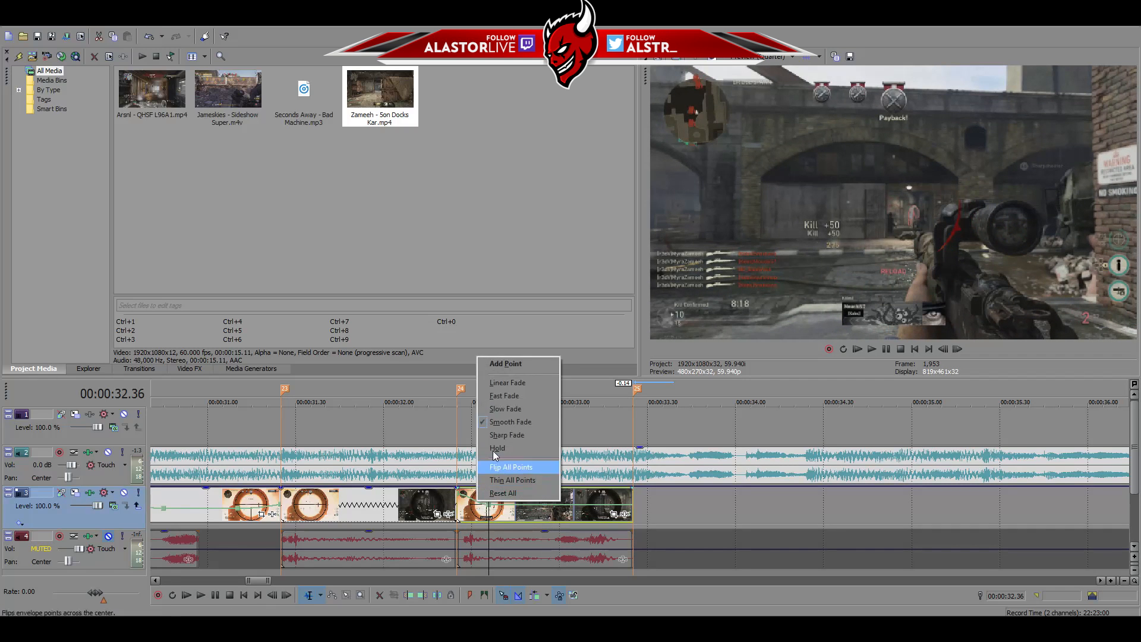
{"action": "left_click", "coordinate": [504, 396]}
{"action": "left_click_drag", "start_coordinate": [518, 510], "coordinate": [504, 509]}
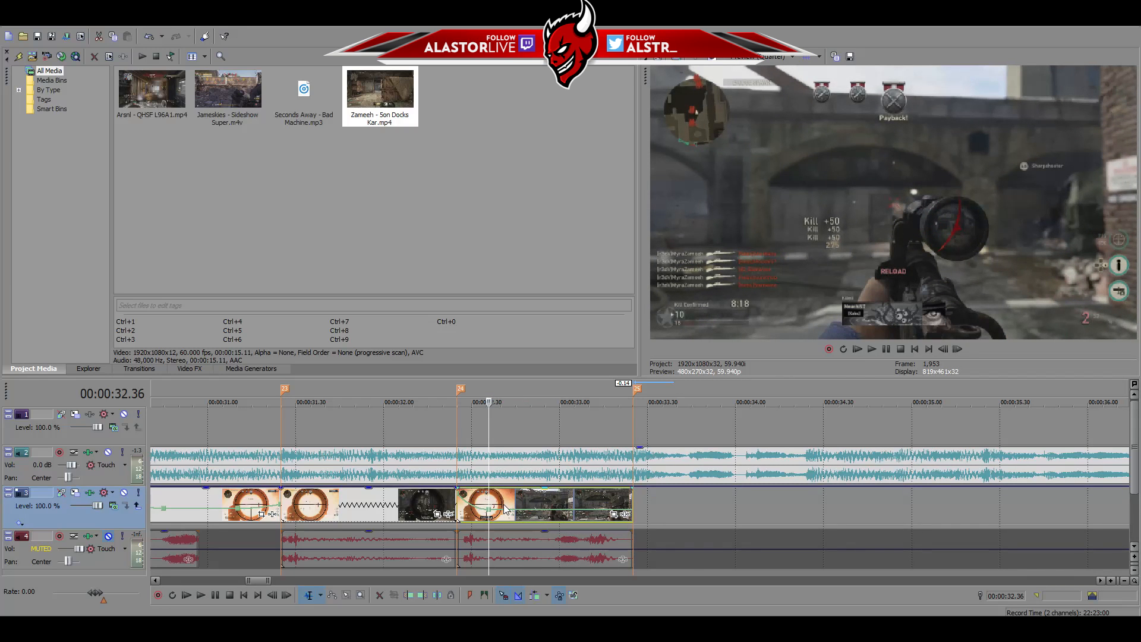
Play from just before marker 24 to review the last gunshot segment's speed change against the music
{"action": "left_click", "coordinate": [437, 502]}
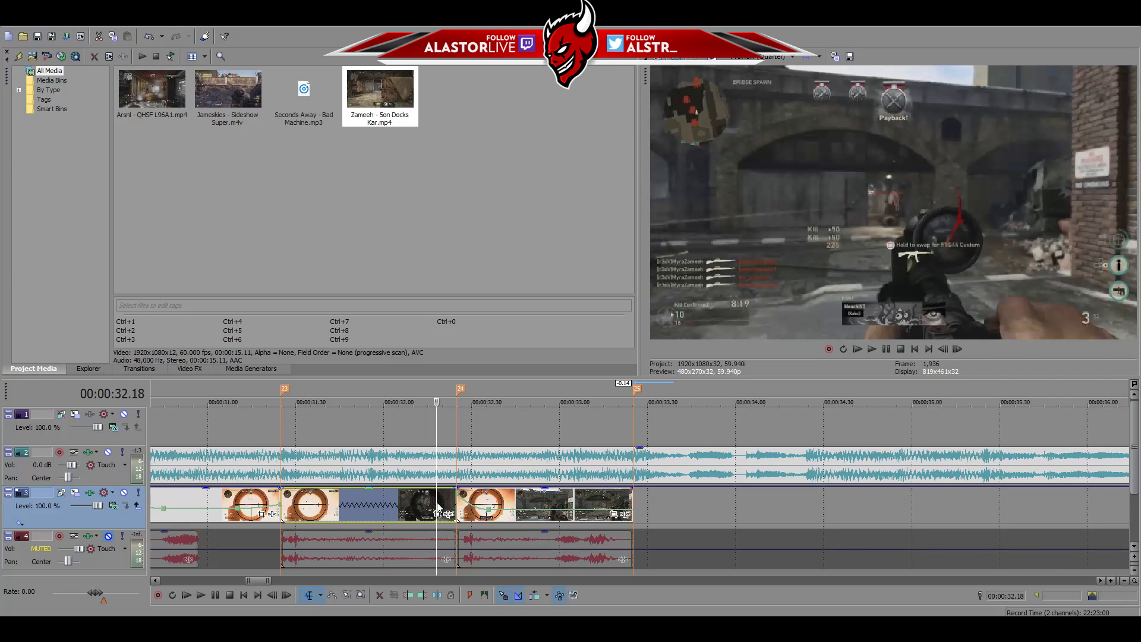
{"action": "key", "text": "space"}
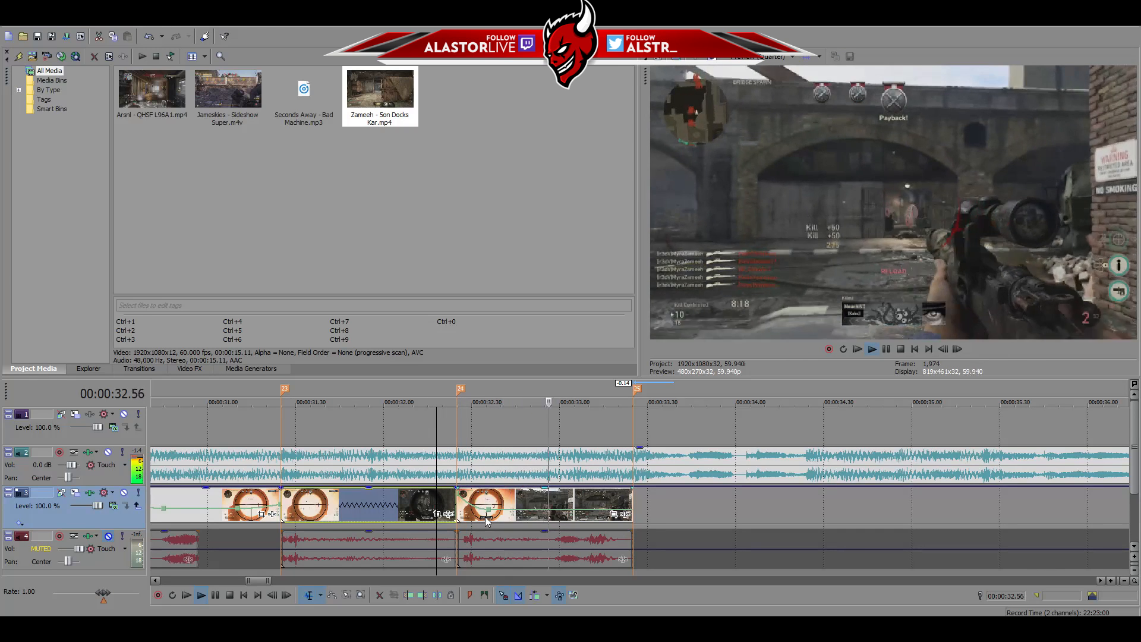
{"action": "key", "text": "space"}
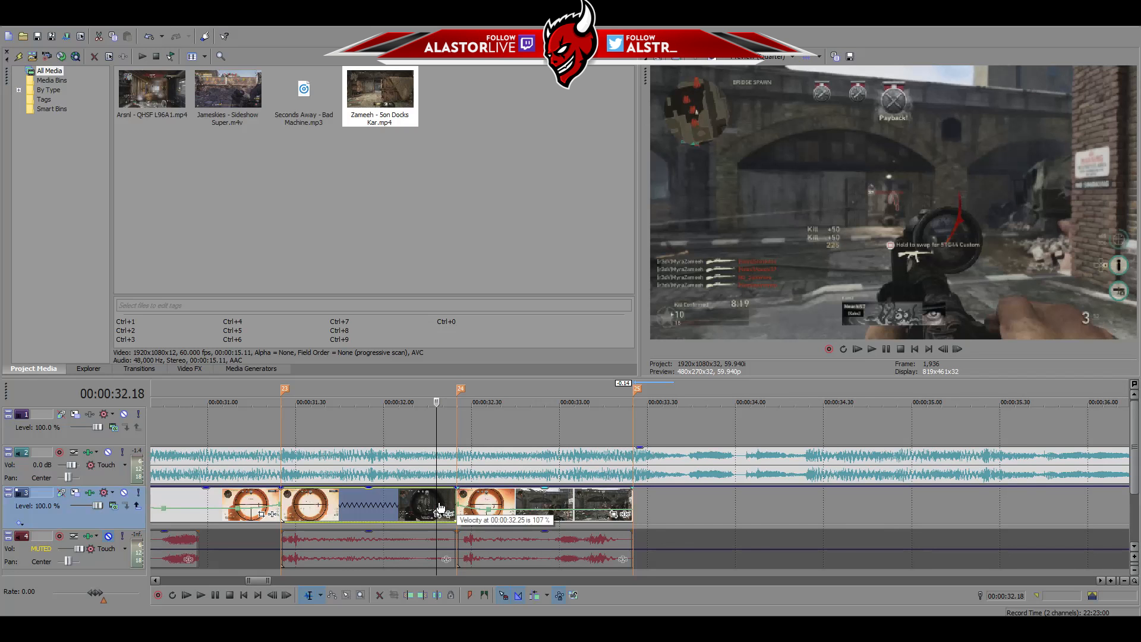
{"action": "key", "text": "space"}
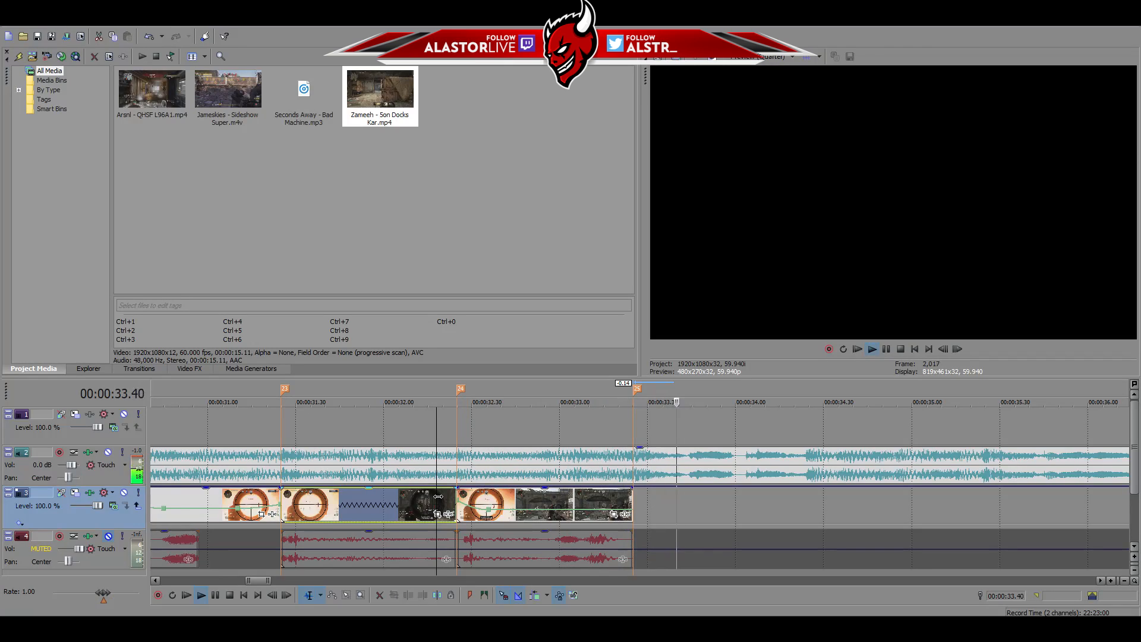
{"action": "key", "text": "space"}
Play the section leading up to marker 18 to review how the Docks clip's opening segment hits the beat
{"action": "scroll", "coordinate": [515, 497], "scroll_direction": "down", "scroll_amount": 5}
{"action": "left_click", "coordinate": [501, 429]}
{"action": "scroll", "coordinate": [569, 496], "scroll_direction": "up", "scroll_amount": 5}
{"action": "key", "text": "space"}
{"action": "key", "text": "space"}
{"action": "key", "text": "space"}
{"action": "key", "text": "space"}
Split the opening Docks segment's video at 00:00:26.29 and shift both pieces earlier so the cut falls on marker 18
{"action": "left_click", "coordinate": [955, 351]}
{"action": "left_click", "coordinate": [956, 351]}
{"action": "left_click", "coordinate": [956, 351]}
{"action": "left_click", "coordinate": [956, 350]}
{"action": "left_click", "coordinate": [956, 350]}
{"action": "left_click", "coordinate": [957, 351]}
{"action": "left_click", "coordinate": [957, 351]}
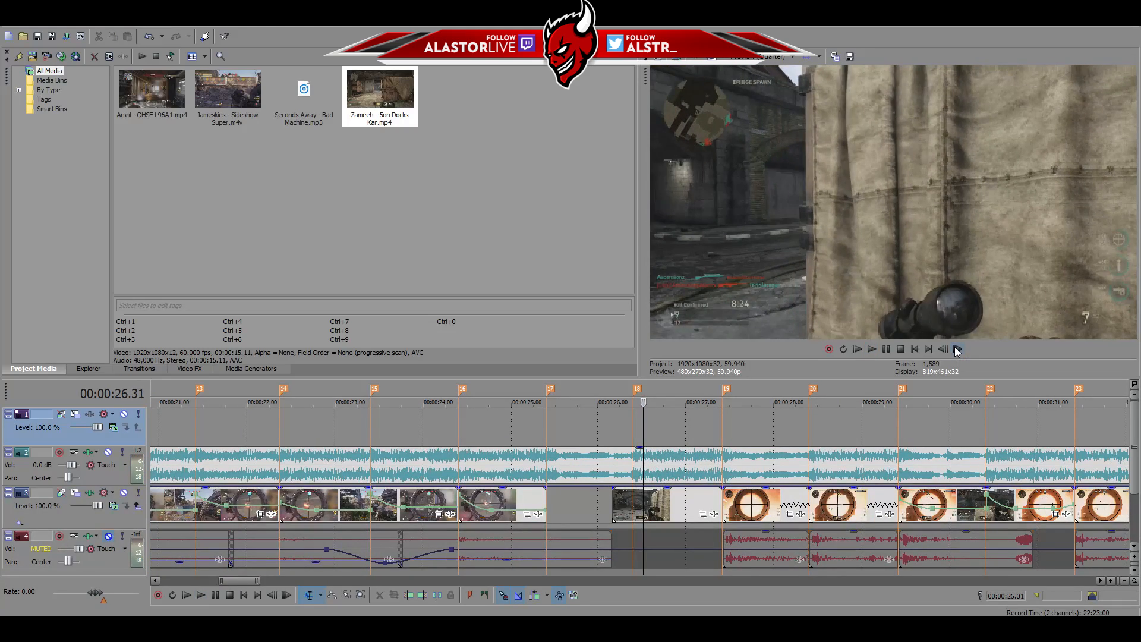
{"action": "left_click", "coordinate": [955, 349]}
{"action": "left_click", "coordinate": [955, 349]}
{"action": "left_click", "coordinate": [956, 348]}
{"action": "left_click", "coordinate": [955, 349]}
{"action": "left_click", "coordinate": [946, 348]}
{"action": "left_click", "coordinate": [946, 348]}
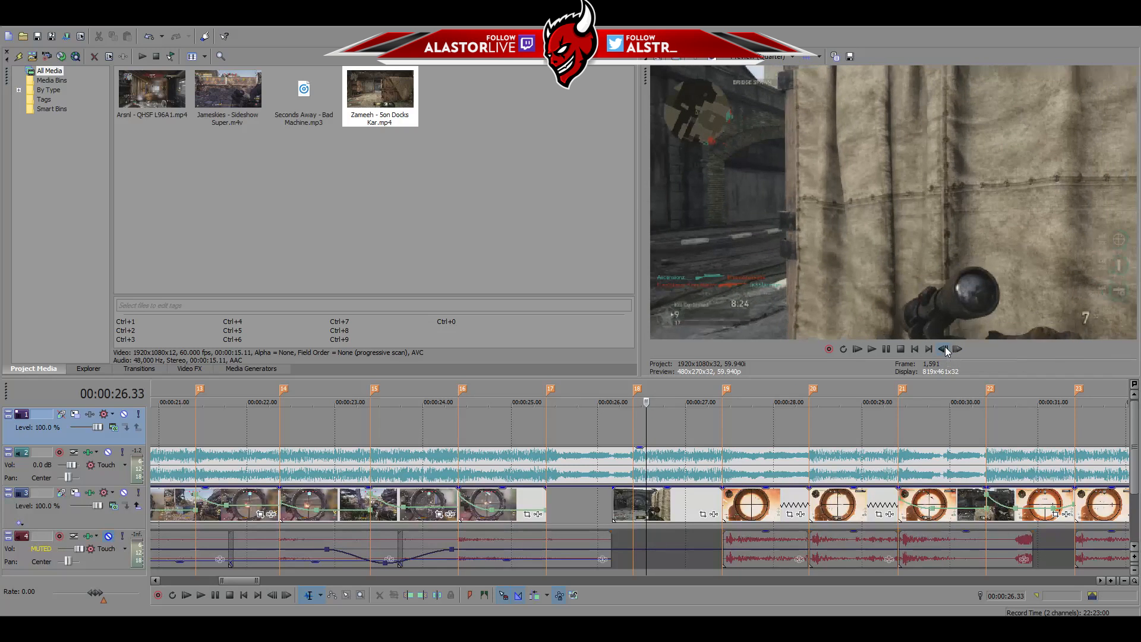
{"action": "left_click", "coordinate": [946, 350]}
{"action": "left_click", "coordinate": [946, 349]}
{"action": "left_click", "coordinate": [945, 350]}
{"action": "left_click", "coordinate": [945, 350]}
{"action": "left_click", "coordinate": [946, 350]}
{"action": "left_click", "coordinate": [946, 350]}
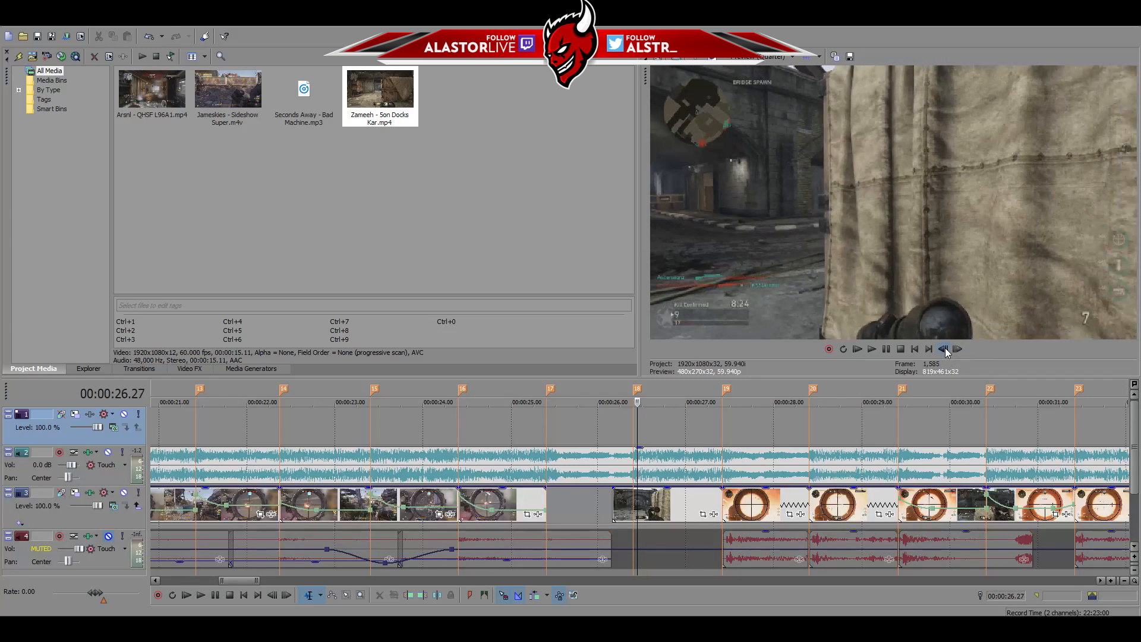
{"action": "left_click", "coordinate": [956, 350]}
{"action": "left_click", "coordinate": [956, 350]}
{"action": "left_click", "coordinate": [945, 349]}
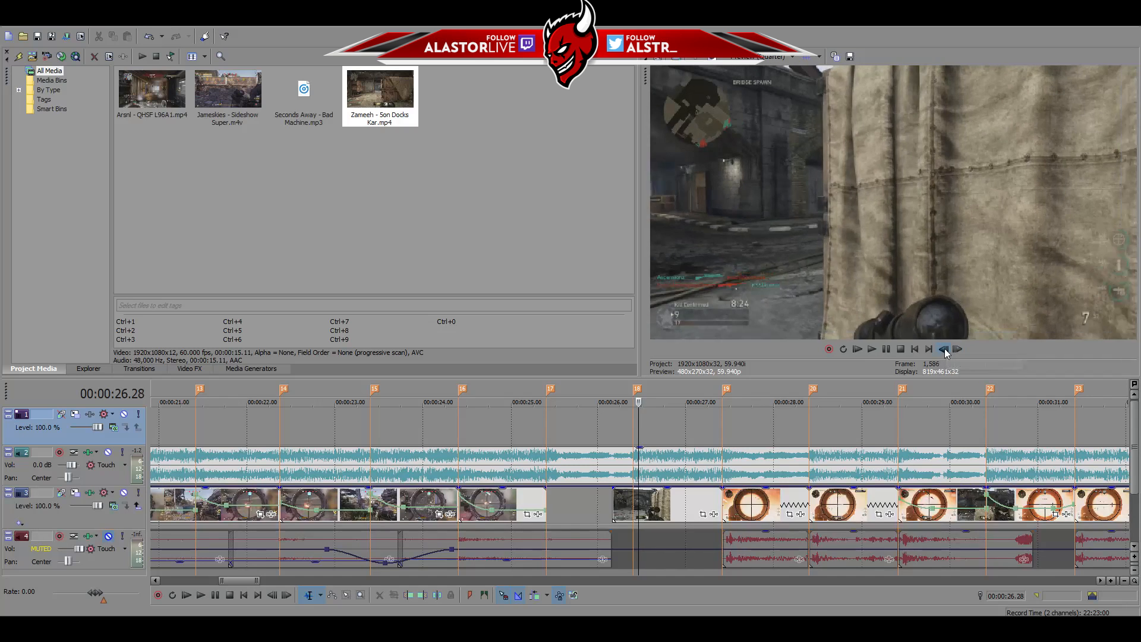
{"action": "left_click", "coordinate": [945, 349]}
{"action": "left_click", "coordinate": [945, 350]}
{"action": "left_click", "coordinate": [945, 350]}
{"action": "left_click", "coordinate": [955, 349]}
{"action": "left_click", "coordinate": [955, 350]}
{"action": "left_click", "coordinate": [954, 350]}
{"action": "left_click", "coordinate": [954, 350]}
{"action": "left_click", "coordinate": [953, 349]}
{"action": "left_click", "coordinate": [954, 350]}
{"action": "left_click", "coordinate": [955, 349]}
{"action": "left_click", "coordinate": [945, 350]}
{"action": "left_click", "coordinate": [944, 349]}
{"action": "left_click", "coordinate": [945, 349]}
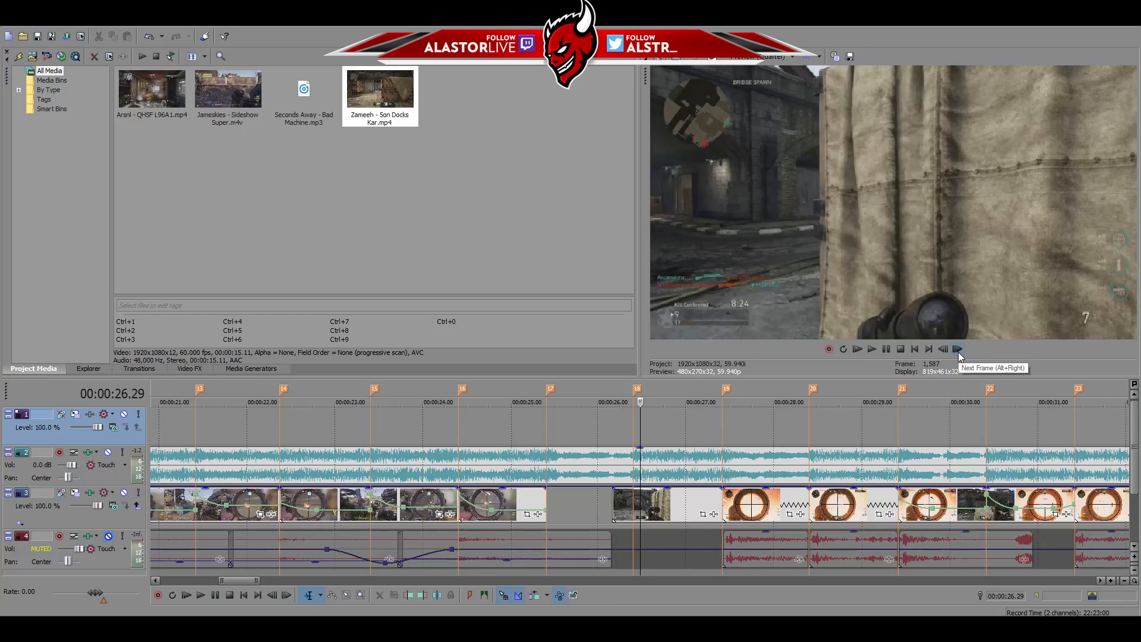
{"action": "right_click", "coordinate": [683, 512]}
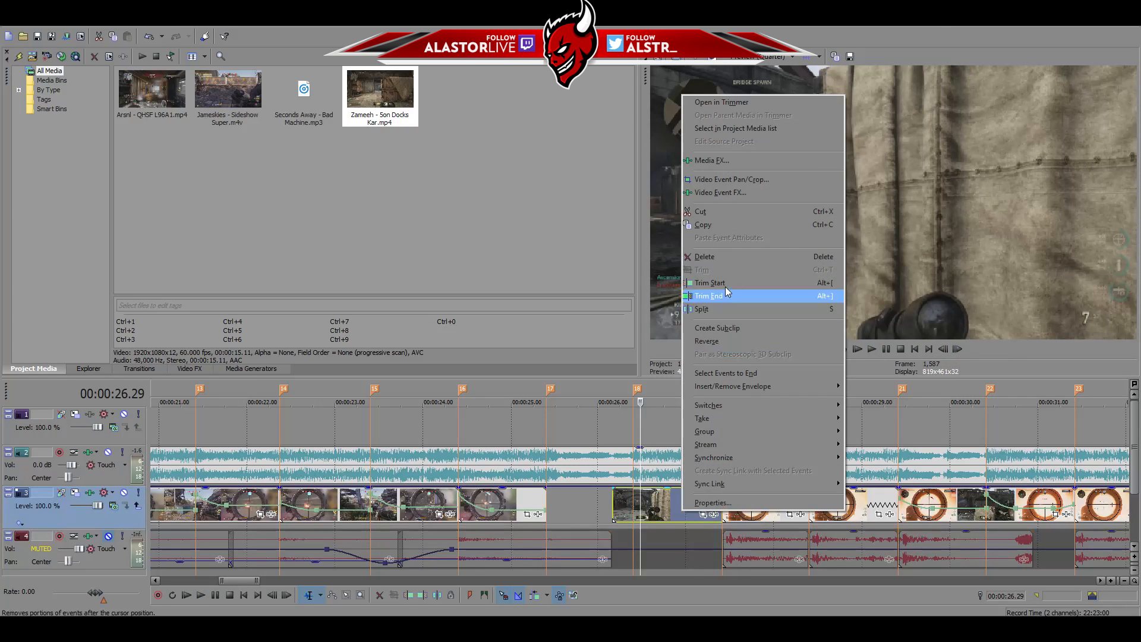
{"action": "left_click", "coordinate": [702, 309]}
{"action": "left_click_drag", "start_coordinate": [624, 501], "coordinate": [617, 501]}
{"action": "left_click_drag", "start_coordinate": [660, 505], "coordinate": [633, 502]}
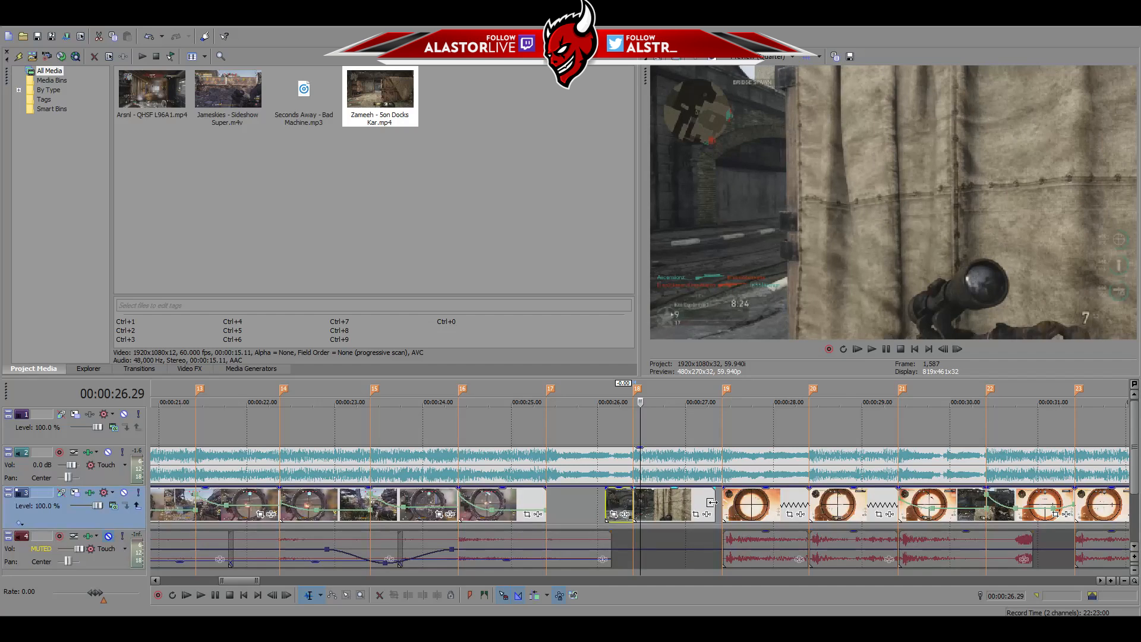
Insert a velocity envelope on the Docks piece starting at marker 18 and extend its end to marker 19
{"action": "right_click", "coordinate": [682, 506]}
{"action": "mouse_move", "coordinate": [769, 378]}
{"action": "left_click", "coordinate": [891, 376]}
{"action": "left_click_drag", "start_coordinate": [713, 499], "coordinate": [722, 499]}
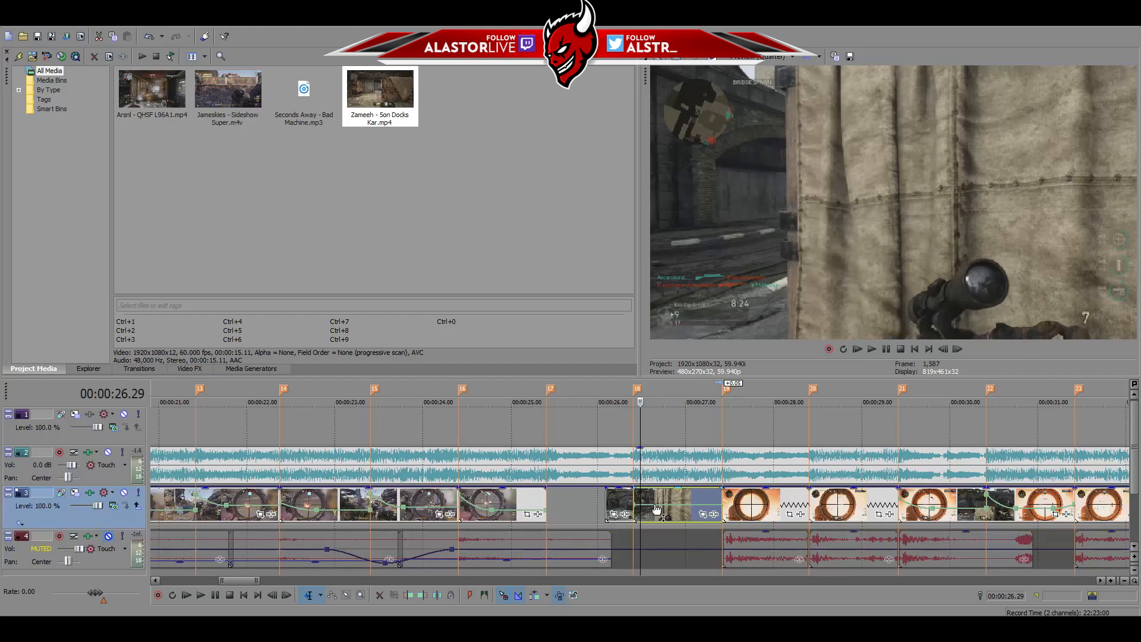
Add a velocity point at 00:00:26.38, raise the start point at marker 18 above 200%, and set a Fast Fade between them
{"action": "double_click", "coordinate": [655, 505]}
{"action": "left_click_drag", "start_coordinate": [632, 505], "coordinate": [634, 495]}
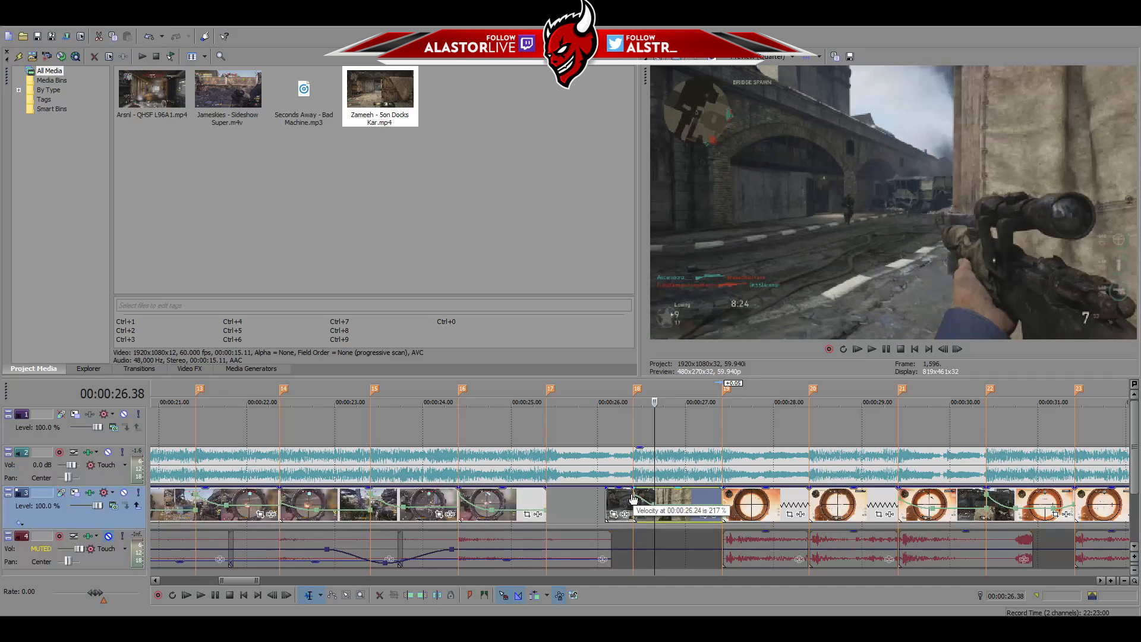
{"action": "right_click", "coordinate": [640, 501]}
{"action": "left_click", "coordinate": [666, 394]}
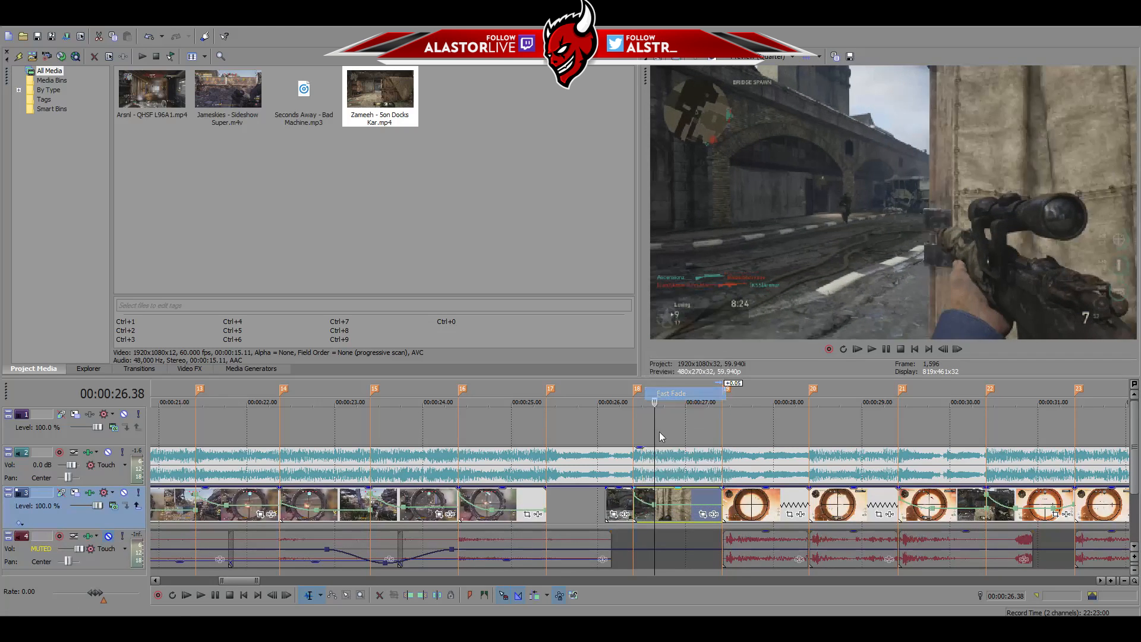
{"action": "left_click_drag", "start_coordinate": [635, 495], "coordinate": [637, 491]}
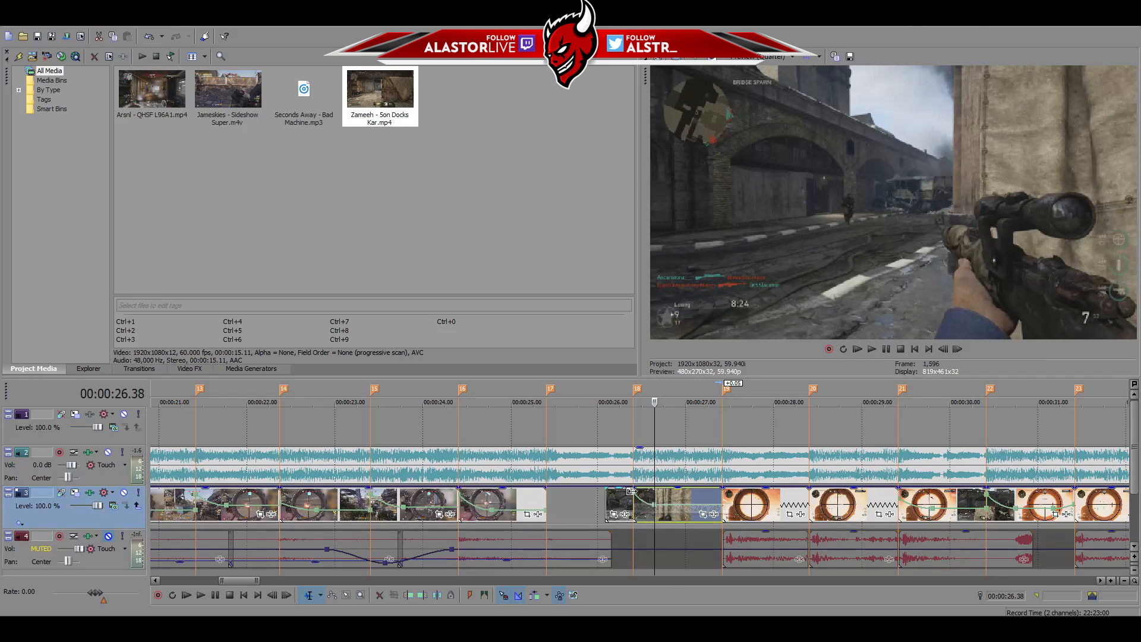
Check the frames on both sides of marker 19, where the sped-up piece meets the first gunshot segment
{"action": "left_click", "coordinate": [718, 491]}
{"action": "left_click", "coordinate": [946, 352]}
{"action": "left_click_drag", "start_coordinate": [690, 512], "coordinate": [675, 514]}
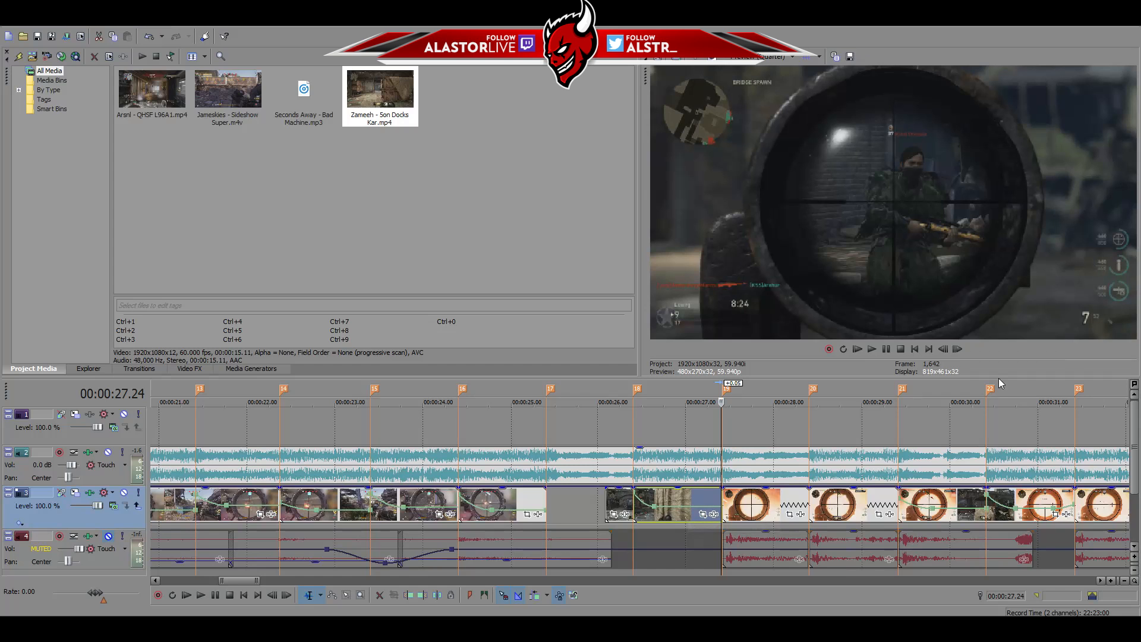
{"action": "left_click", "coordinate": [959, 351]}
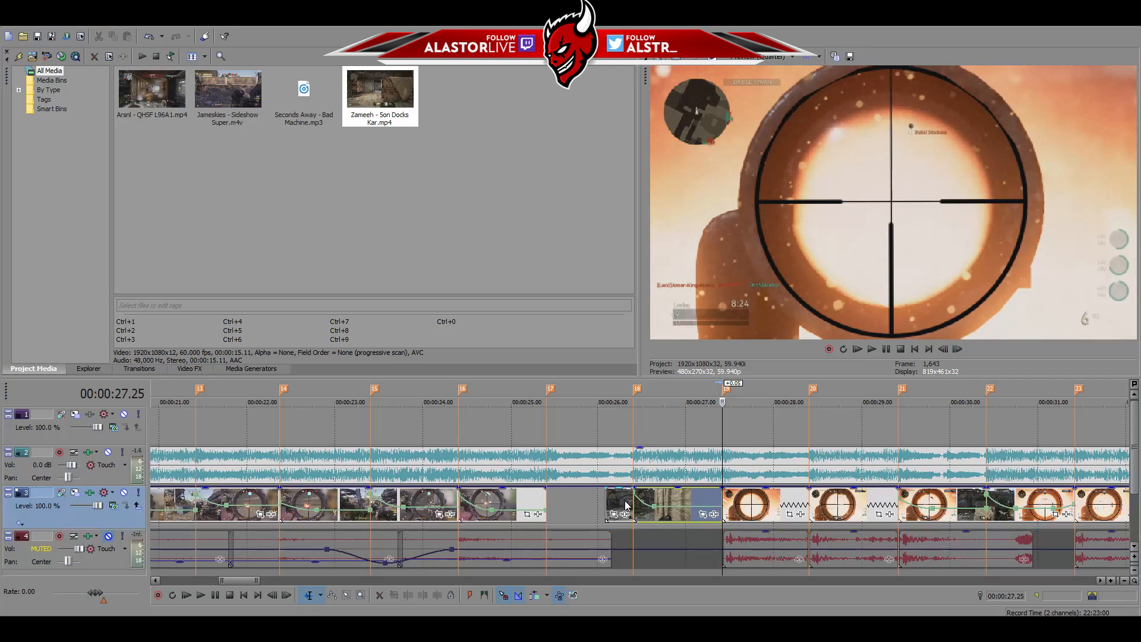
Extend the start of the Docks piece before marker 18 back to 00:00:25.20, closing the gap after the previous clip
{"action": "left_click_drag", "start_coordinate": [602, 503], "coordinate": [561, 506]}
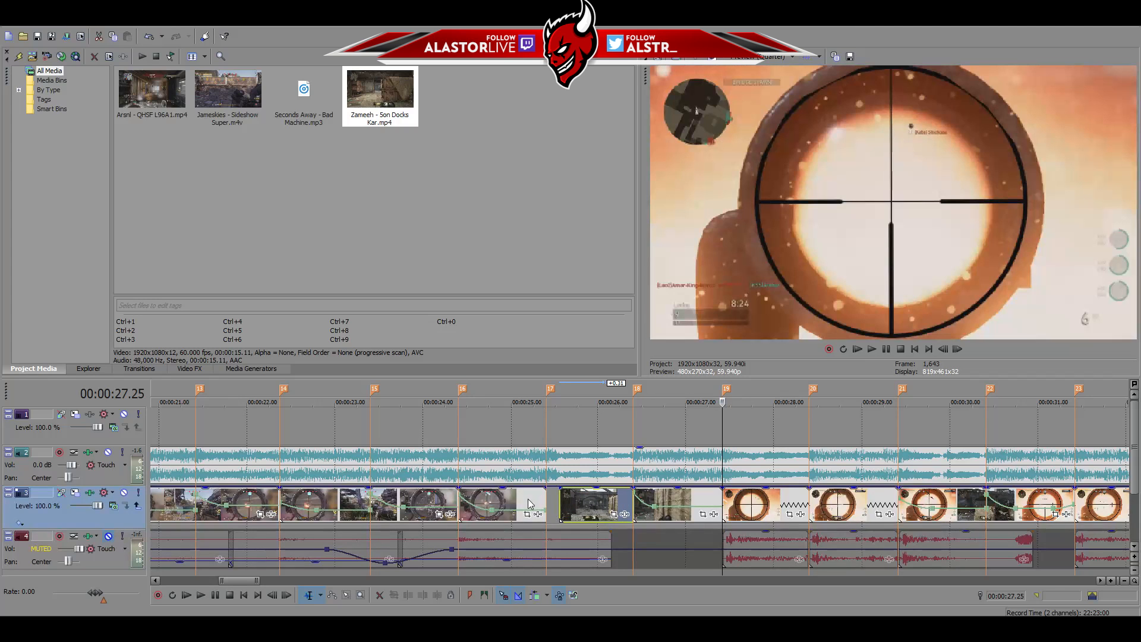
{"action": "left_click", "coordinate": [544, 501]}
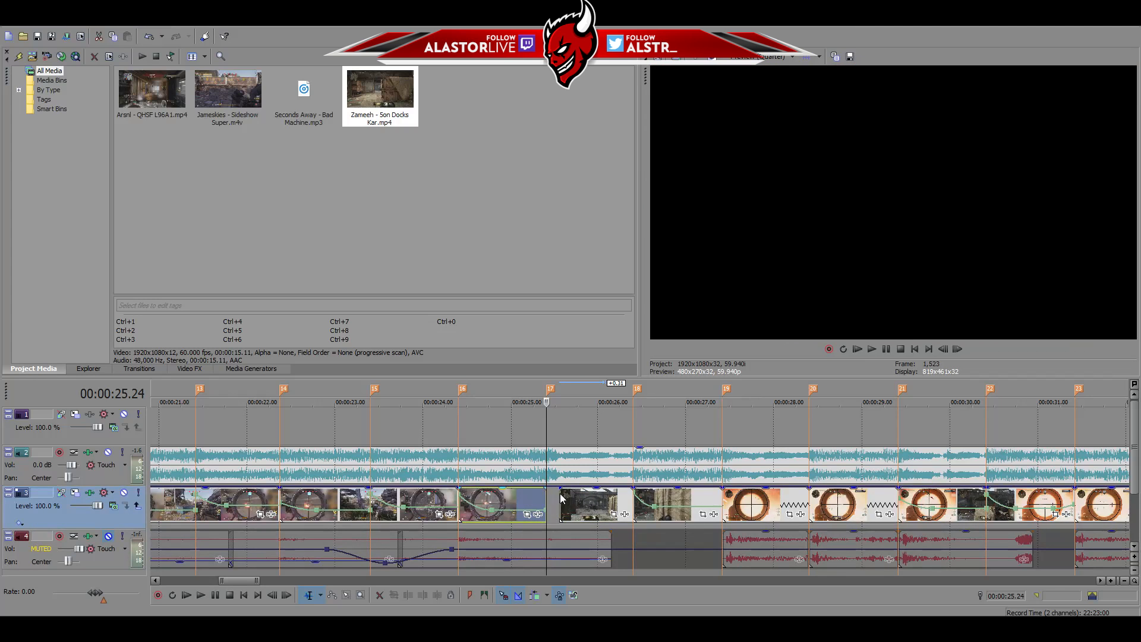
{"action": "left_click", "coordinate": [944, 349]}
{"action": "left_click", "coordinate": [944, 349]}
{"action": "left_click", "coordinate": [944, 349]}
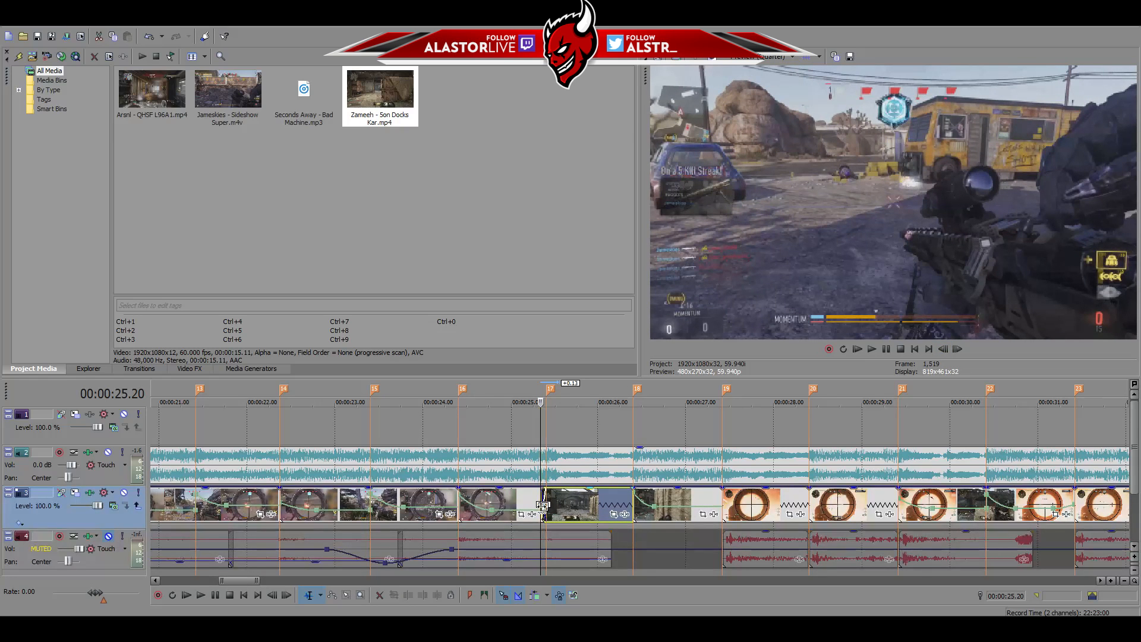
Play the montage from just before marker 17 through marker 25 to review the Docks clip's edits
{"action": "scroll", "coordinate": [562, 519], "scroll_direction": "down", "scroll_amount": 5}
{"action": "scroll", "coordinate": [562, 518], "scroll_direction": "down", "scroll_amount": 2}
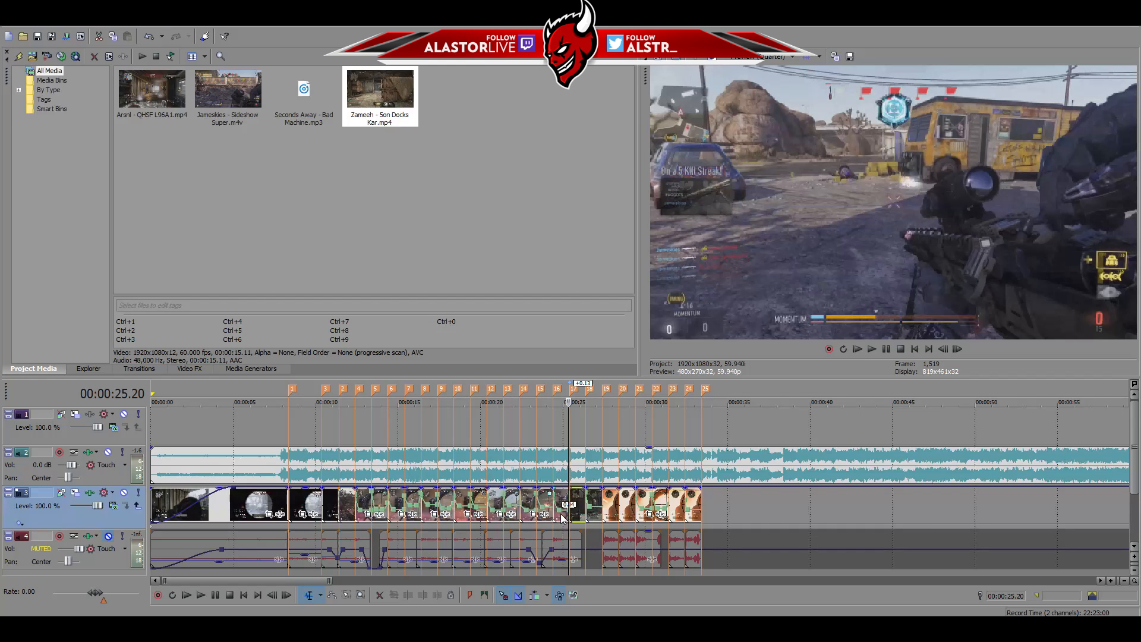
{"action": "scroll", "coordinate": [594, 464], "scroll_direction": "up", "scroll_amount": 3}
{"action": "left_click", "coordinate": [614, 420]}
{"action": "key", "text": "space"}
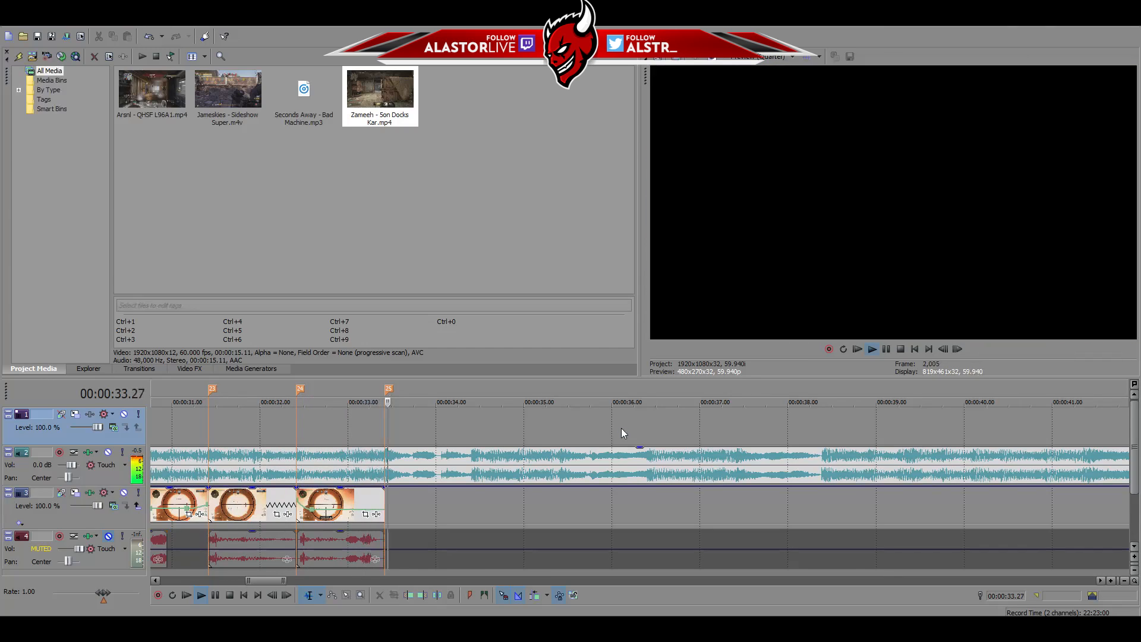
{"action": "key", "text": "space"}
{"action": "scroll", "coordinate": [635, 523], "scroll_direction": "down", "scroll_amount": 2}
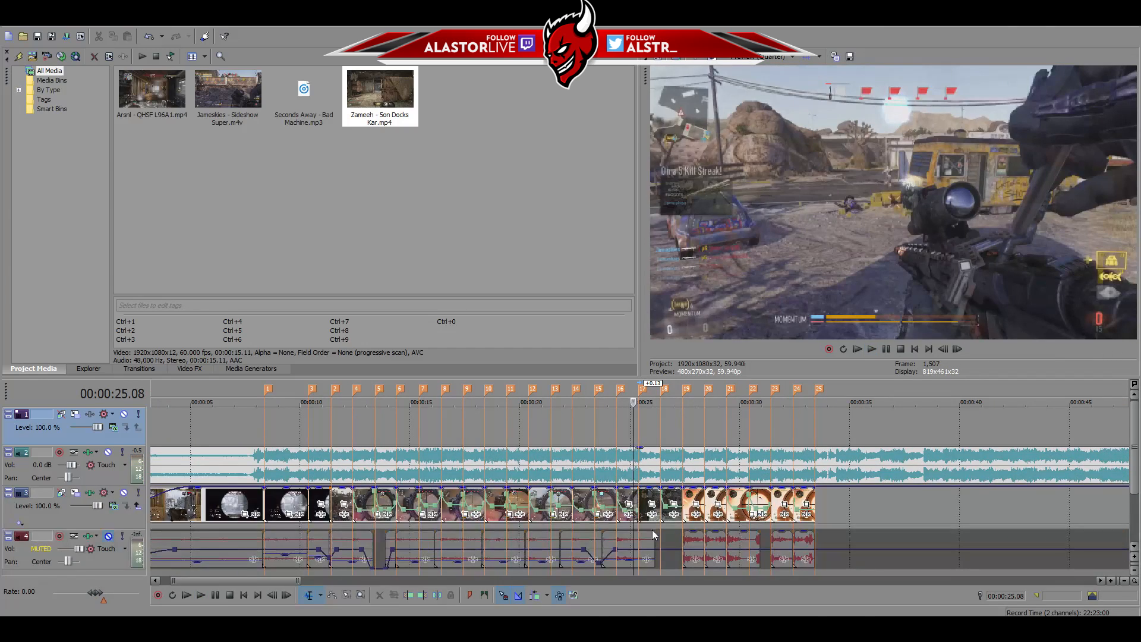
Extend the start of the second gunshot's audio 8 frames before marker 20 to crossfade it with the first gunshot's audio
{"action": "left_click", "coordinate": [688, 537]}
{"action": "scroll", "coordinate": [697, 542], "scroll_direction": "up", "scroll_amount": 6}
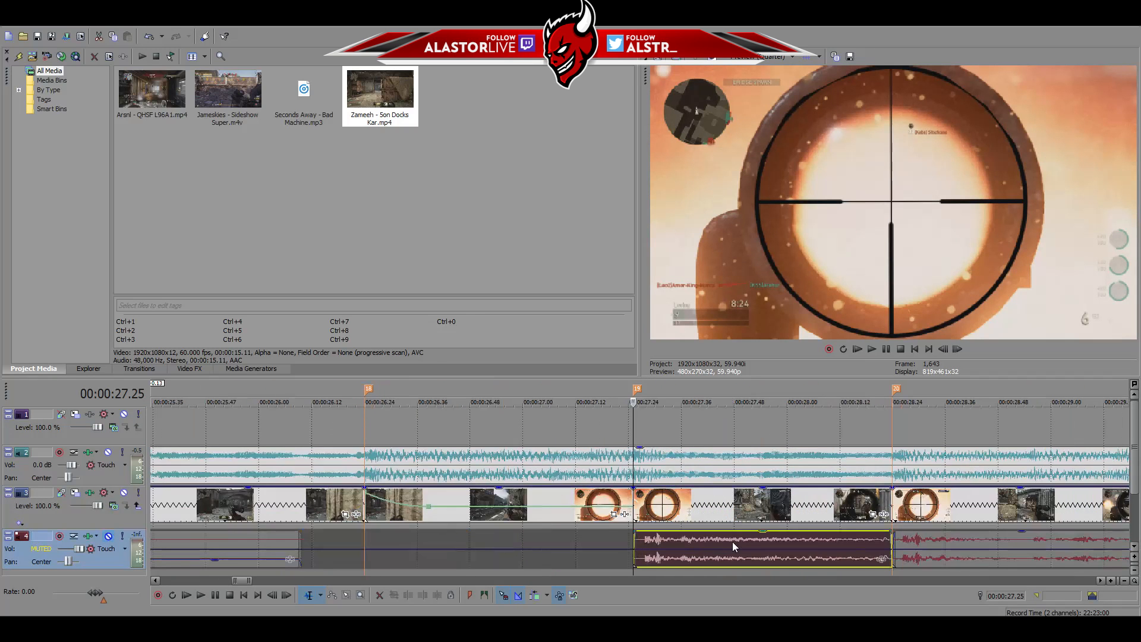
{"action": "left_click_drag", "start_coordinate": [896, 541], "coordinate": [860, 545]}
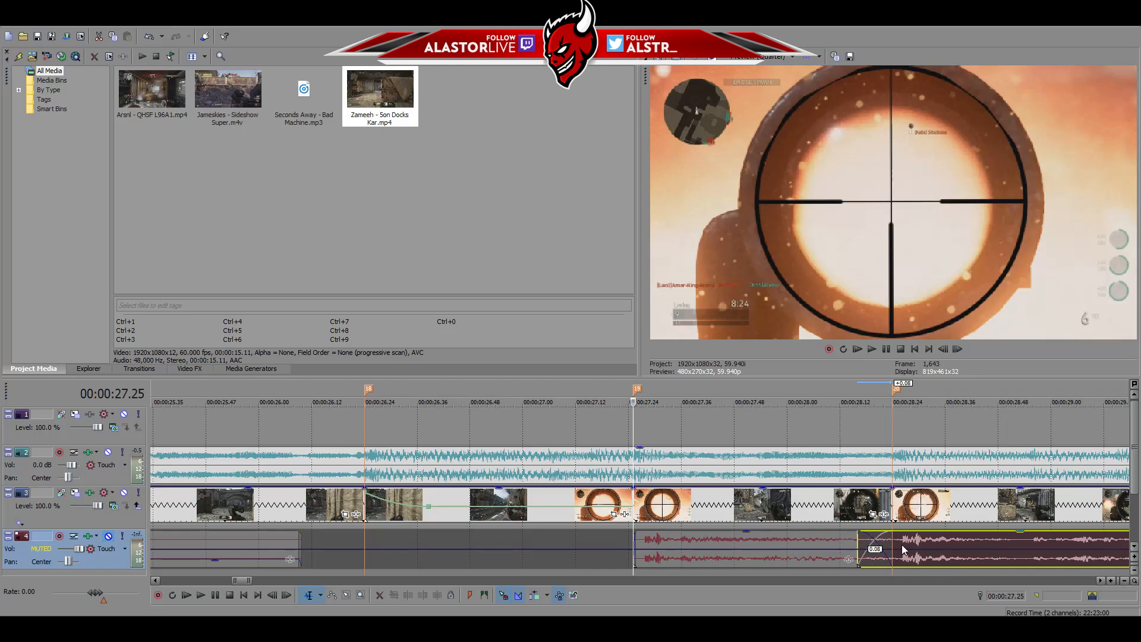
{"action": "scroll", "coordinate": [901, 545], "scroll_direction": "down", "scroll_amount": 4}
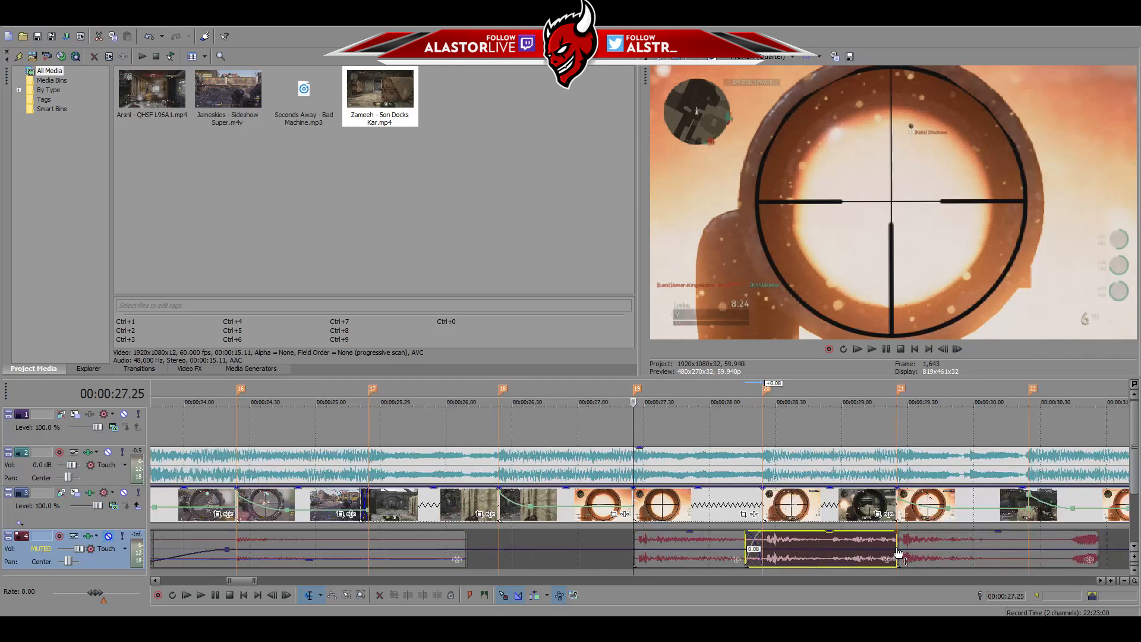
Extend the third gunshot audio's start 5 frames before marker 21 for a crossfade and shorten its end by 13 frames
{"action": "left_click_drag", "start_coordinate": [902, 540], "coordinate": [888, 541]}
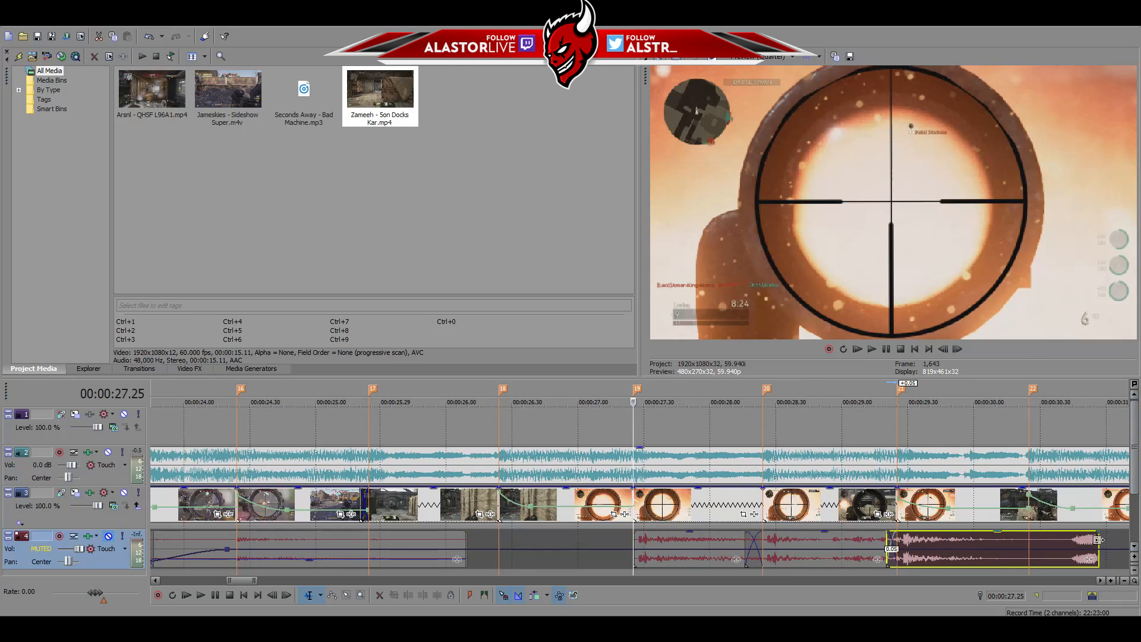
{"action": "left_click_drag", "start_coordinate": [1099, 539], "coordinate": [1063, 543]}
{"action": "scroll", "coordinate": [1057, 560], "scroll_direction": "down", "scroll_amount": 6}
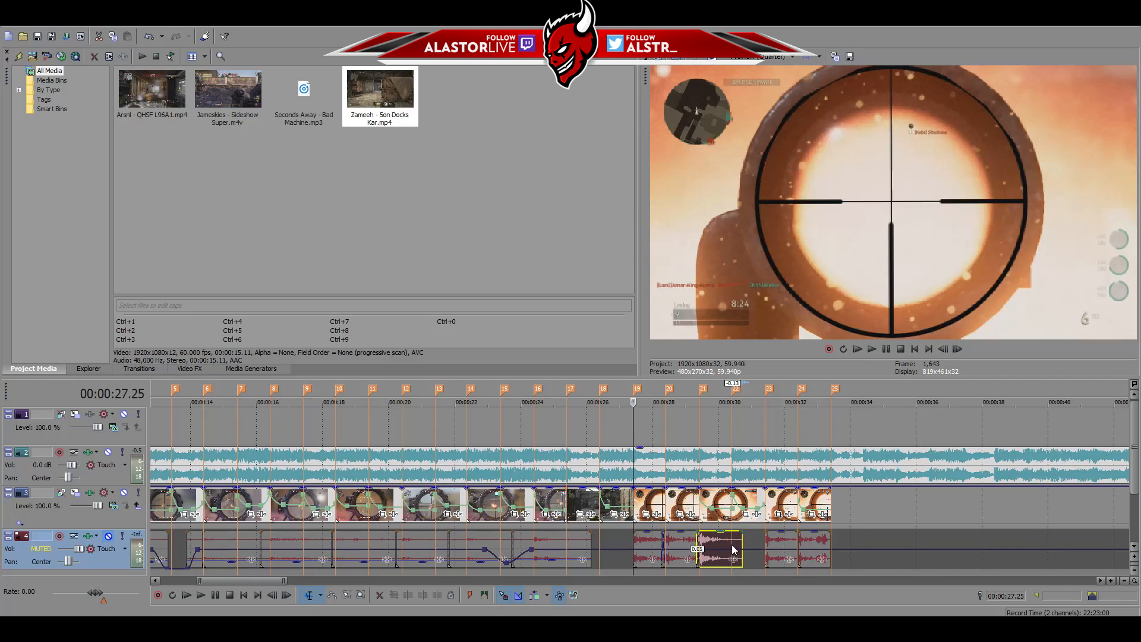
Delete the gunshot segment's audio between markers 23 and 24
{"action": "left_click", "coordinate": [767, 542]}
{"action": "scroll", "coordinate": [602, 544], "scroll_direction": "up", "scroll_amount": 6}
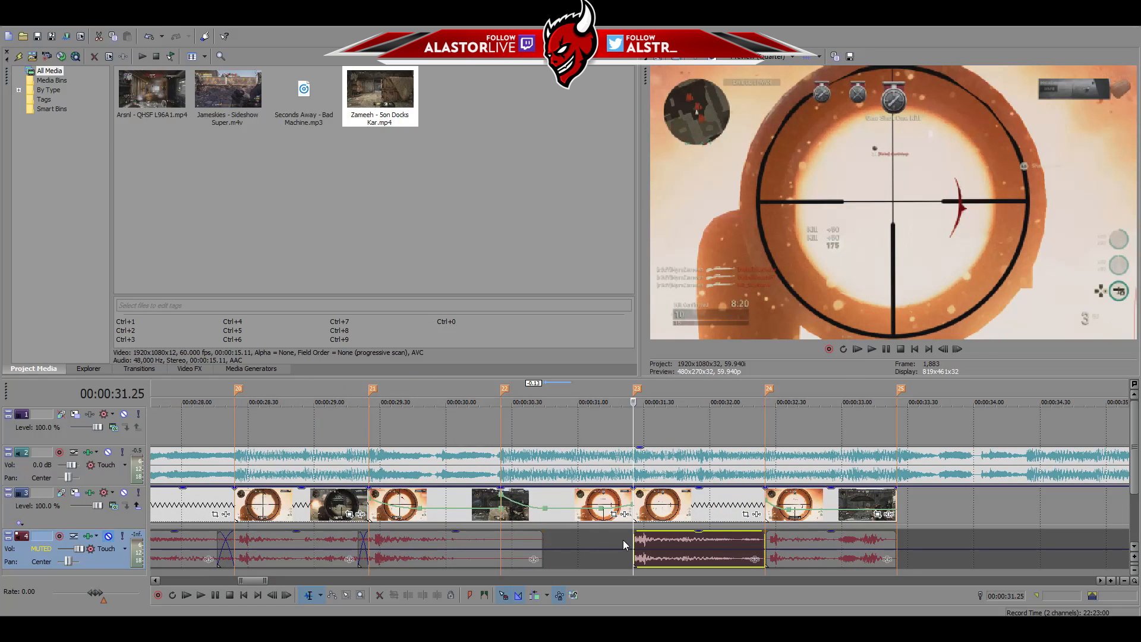
{"action": "mouse_move", "coordinate": [635, 542]}
{"action": "left_mouse_down"}
{"action": "mouse_move", "coordinate": [574, 559]}
{"action": "mouse_move", "coordinate": [634, 557]}
{"action": "left_mouse_up"}
{"action": "left_click", "coordinate": [658, 545]}
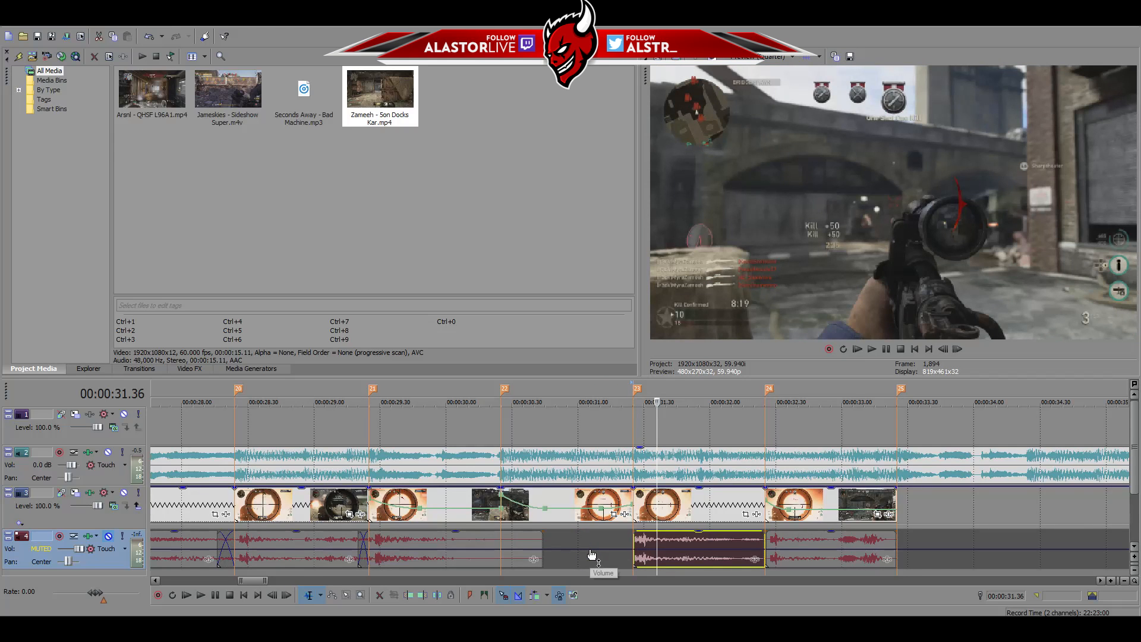
{"action": "key", "text": "Delete"}
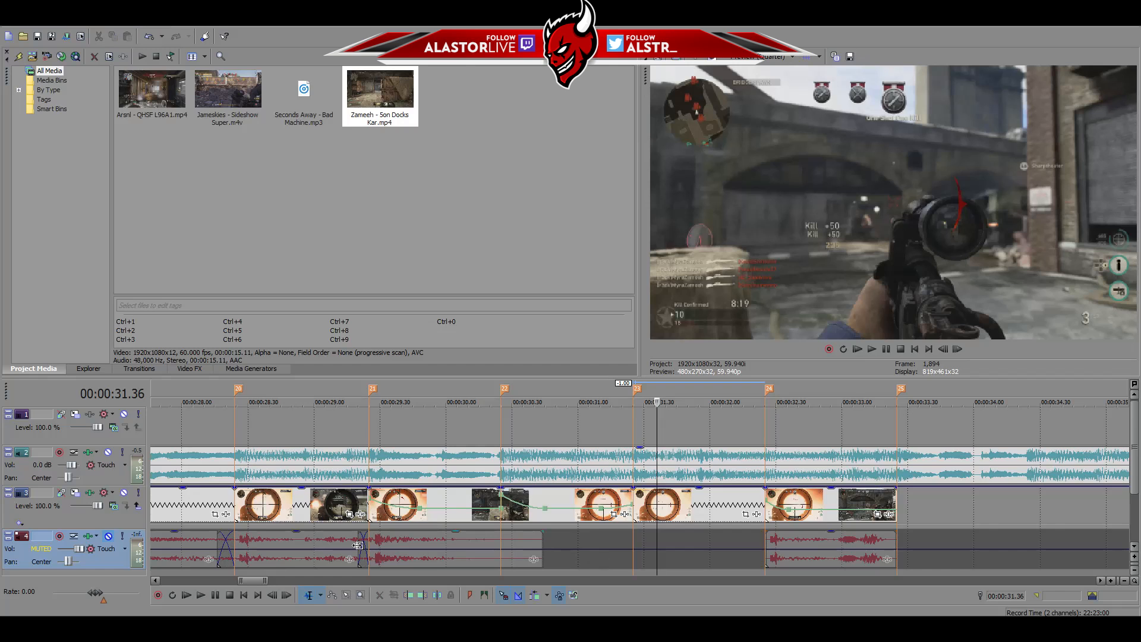
{"action": "left_click", "coordinate": [236, 542]}
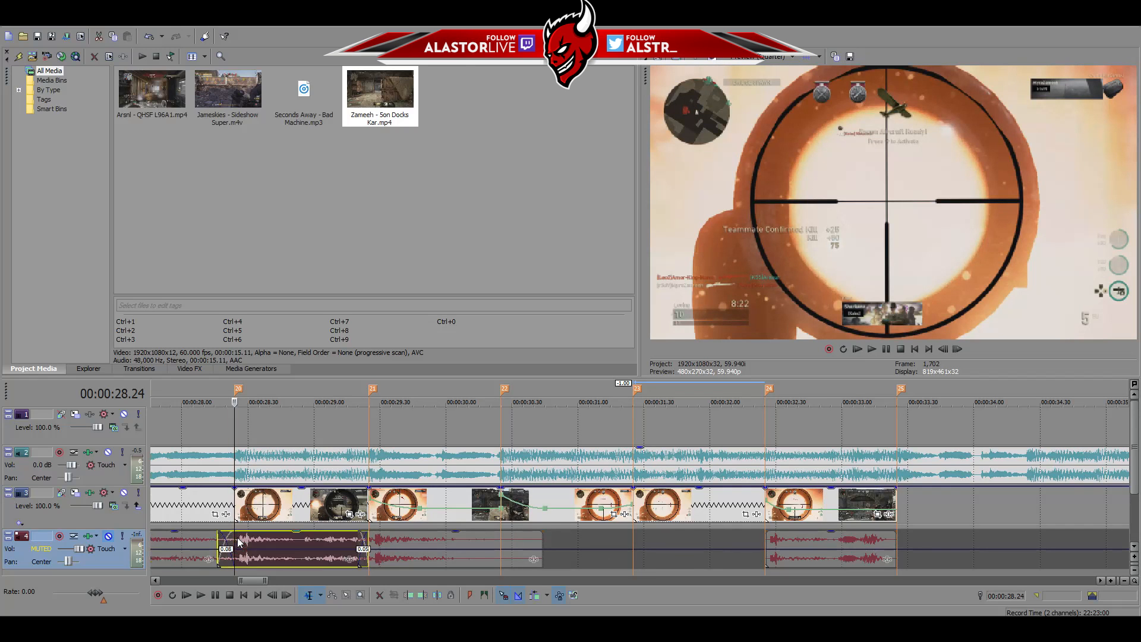
{"action": "key", "text": "s"}
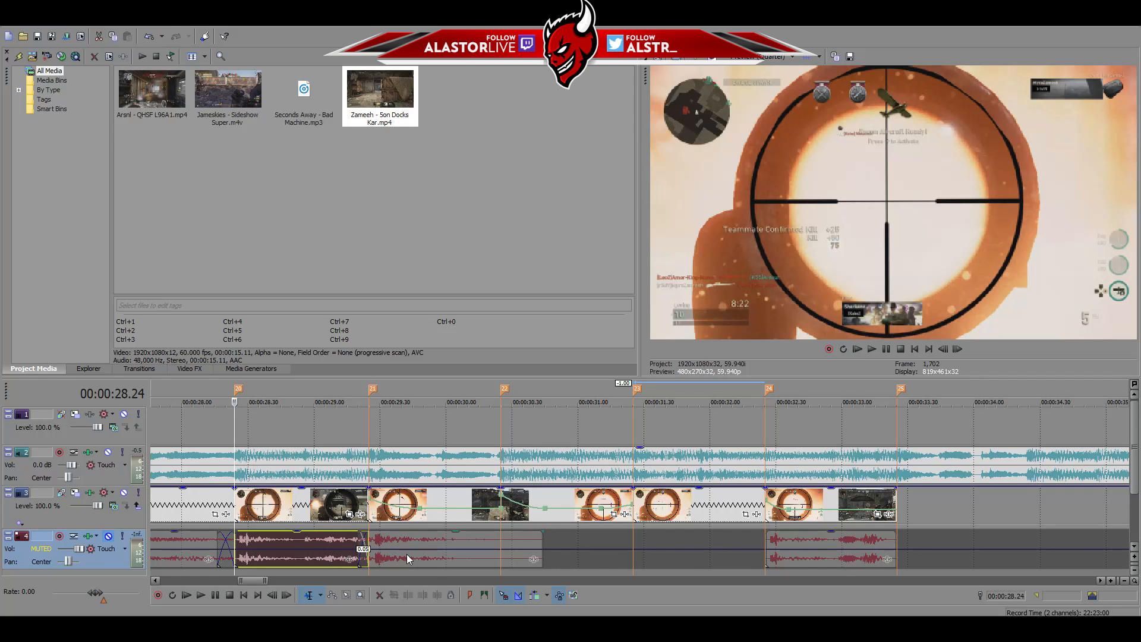
{"action": "key", "text": "ctrl+z"}
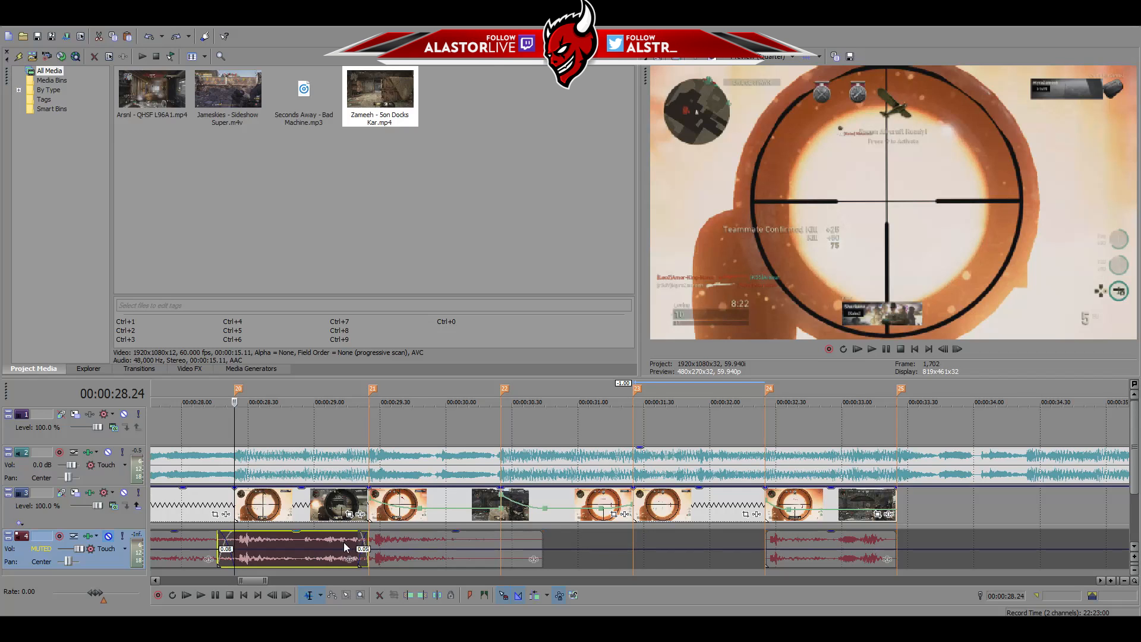
Paste the gunshot audio at marker 23 and extend its start back to about 00:00:31.06
{"action": "left_click", "coordinate": [634, 538]}
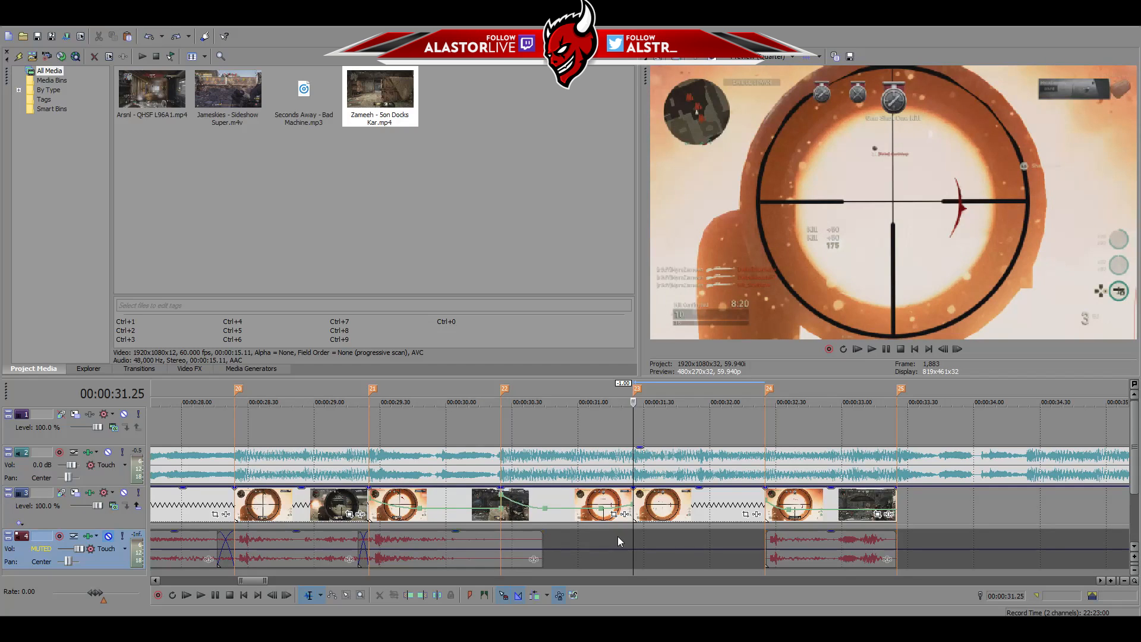
{"action": "right_click", "coordinate": [659, 542]}
{"action": "left_click", "coordinate": [685, 336]}
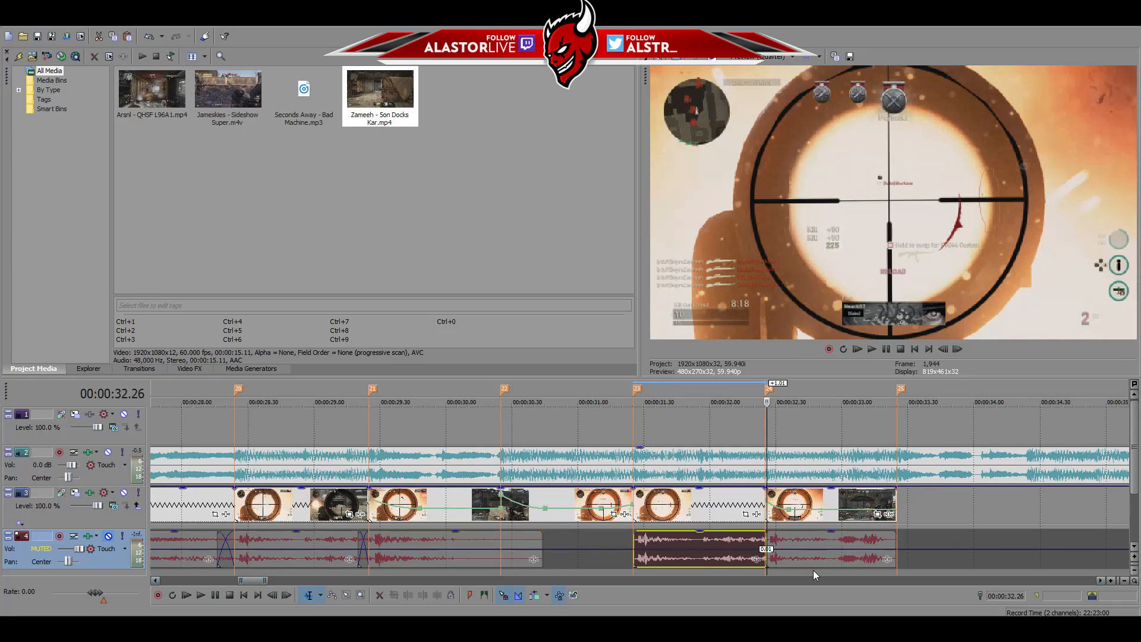
{"action": "scroll", "coordinate": [773, 554], "scroll_direction": "up", "scroll_amount": 8}
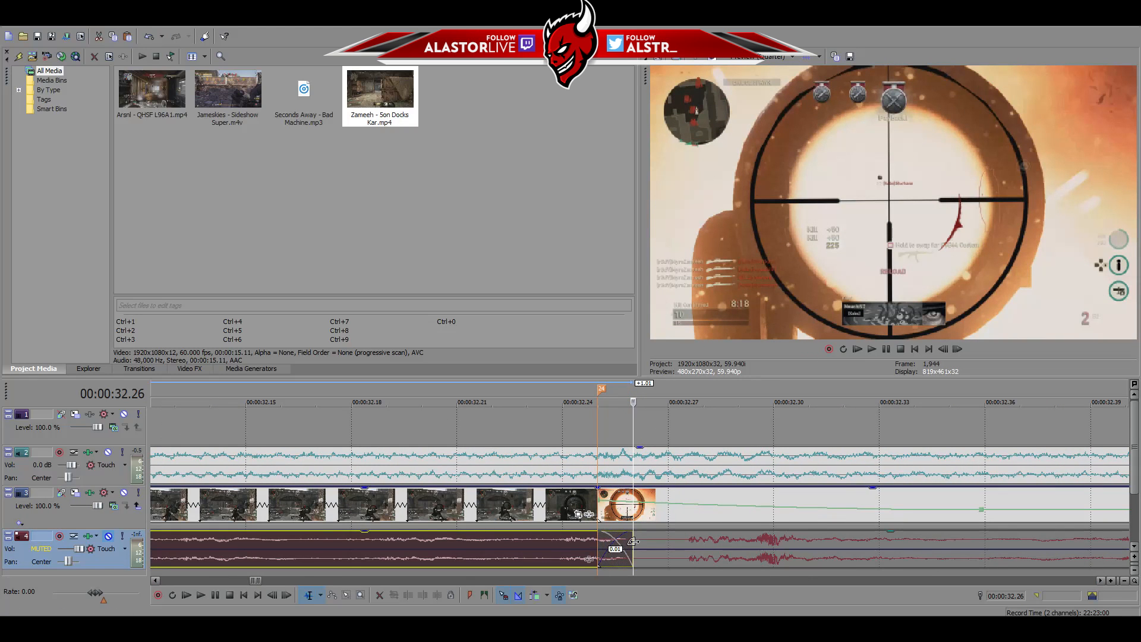
{"action": "left_click_drag", "start_coordinate": [634, 541], "coordinate": [545, 554]}
{"action": "scroll", "coordinate": [537, 558], "scroll_direction": "down", "scroll_amount": 8}
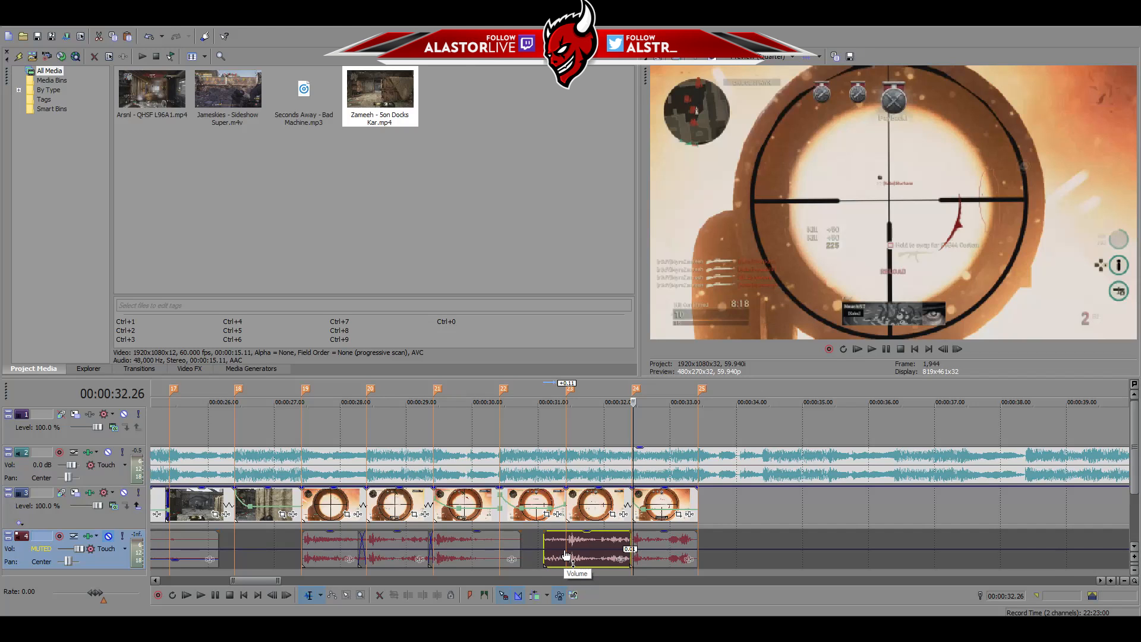
Add volume envelope points around the audio gap between markers 21 and 23 and pull the volume in the gap down to the lowest level
{"action": "left_click", "coordinate": [566, 556]}
{"action": "left_click", "coordinate": [545, 556]}
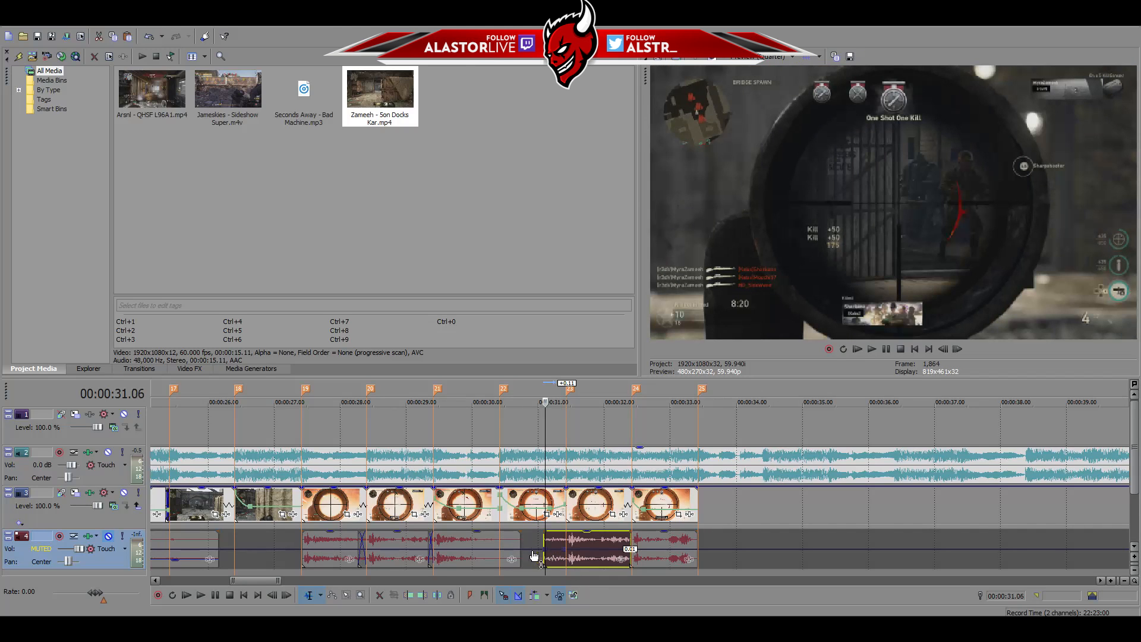
{"action": "left_click", "coordinate": [513, 555]}
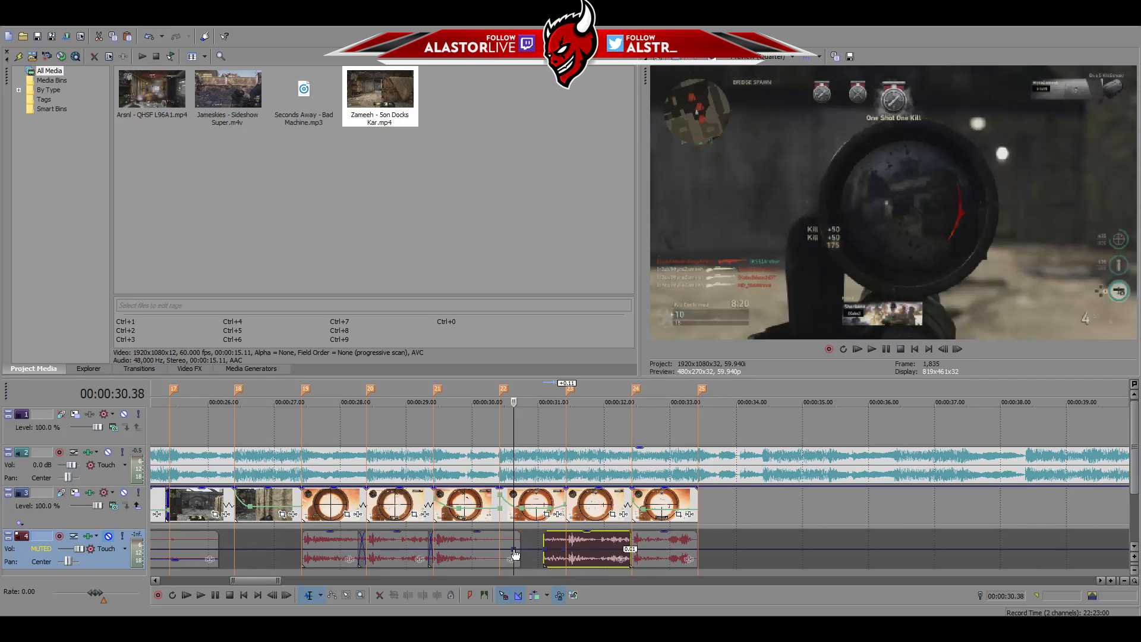
{"action": "left_click", "coordinate": [470, 554]}
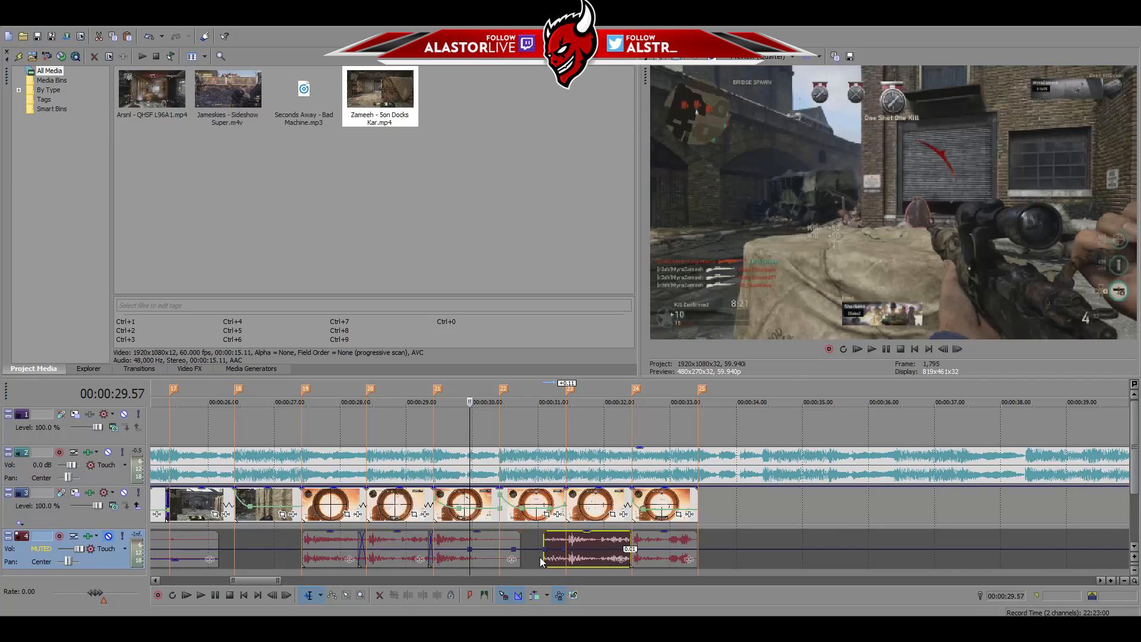
{"action": "left_click_drag", "start_coordinate": [534, 551], "coordinate": [533, 577]}
Extend the first Docks gunshot audio's start back to marker 17 so it crossfades with the previous clip's audio
{"action": "left_click_drag", "start_coordinate": [301, 541], "coordinate": [200, 557]}
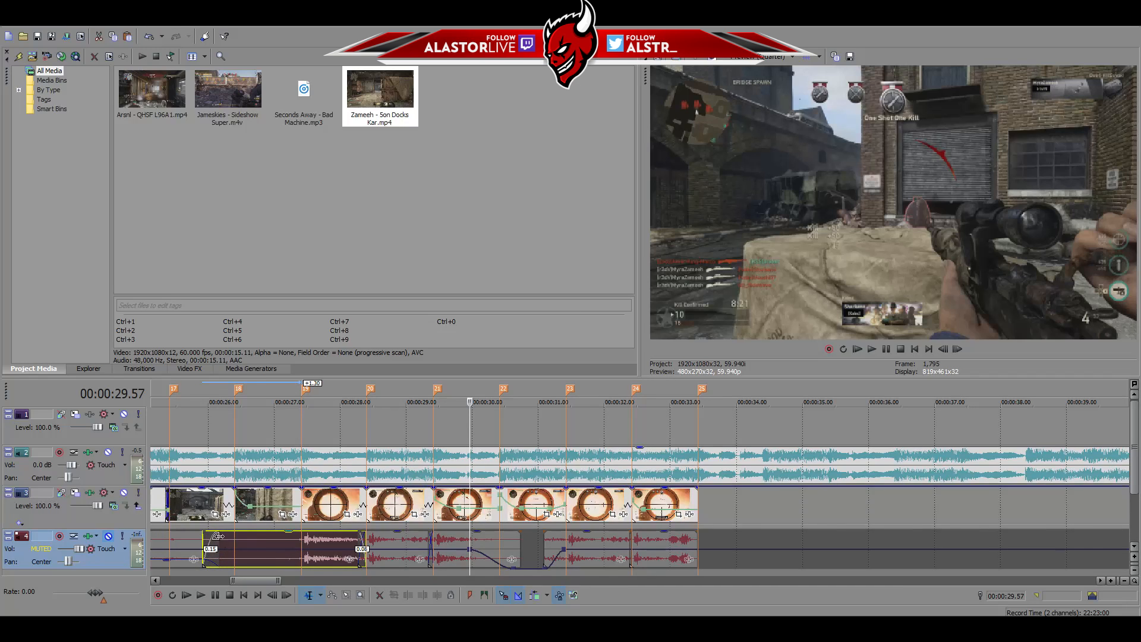
{"action": "left_click", "coordinate": [204, 541]}
{"action": "scroll", "coordinate": [380, 567], "scroll_direction": "up", "scroll_amount": 1}
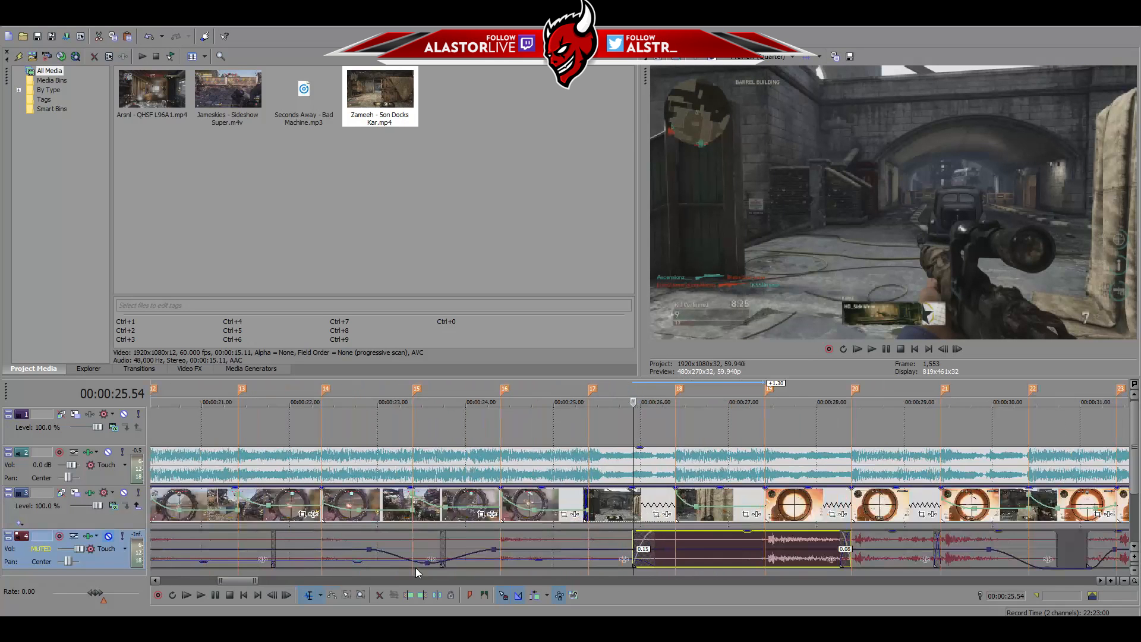
{"action": "left_click", "coordinate": [509, 542]}
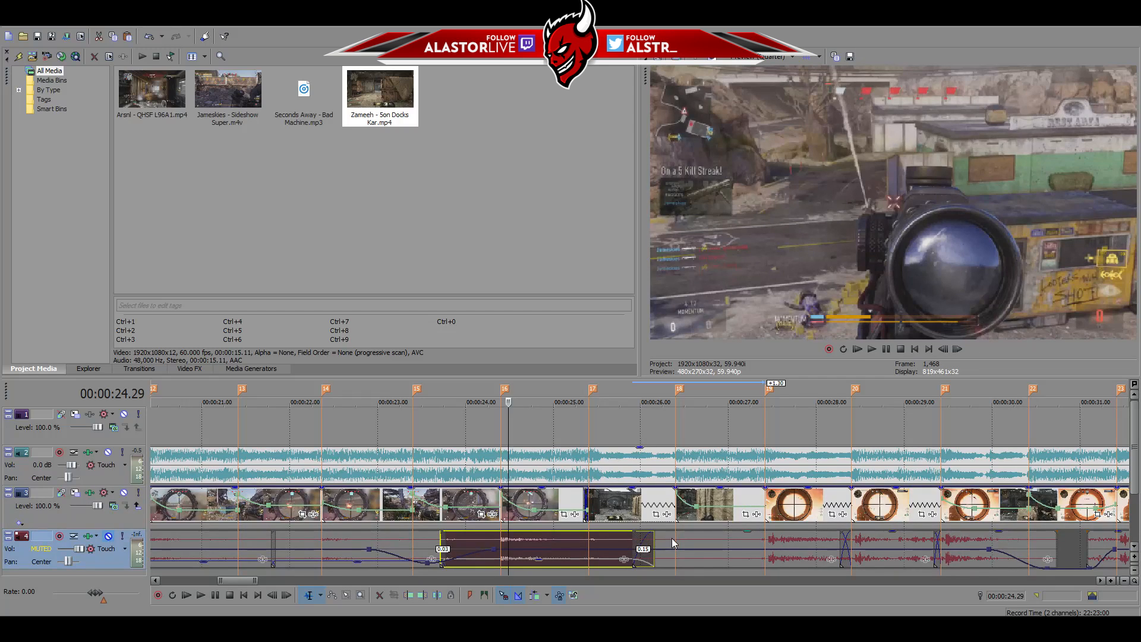
{"action": "left_click", "coordinate": [639, 540]}
{"action": "left_click_drag", "start_coordinate": [640, 540], "coordinate": [590, 559]}
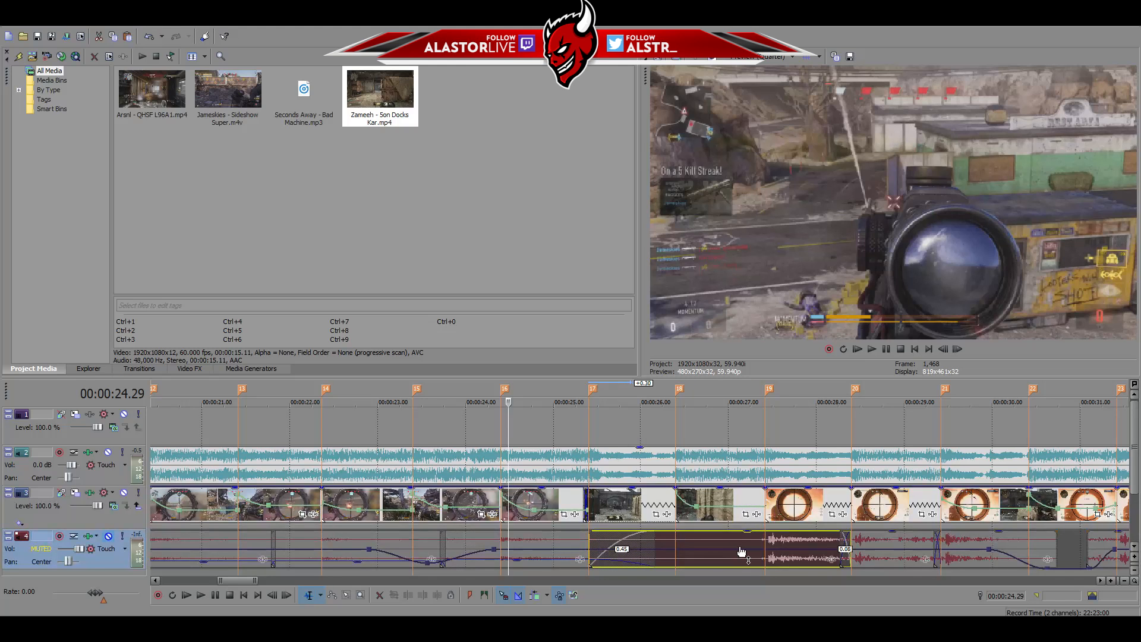
Unmute the gunshot audio track and lower the gain of all Docks audio events together
{"action": "scroll", "coordinate": [742, 544], "scroll_direction": "down", "scroll_amount": 3}
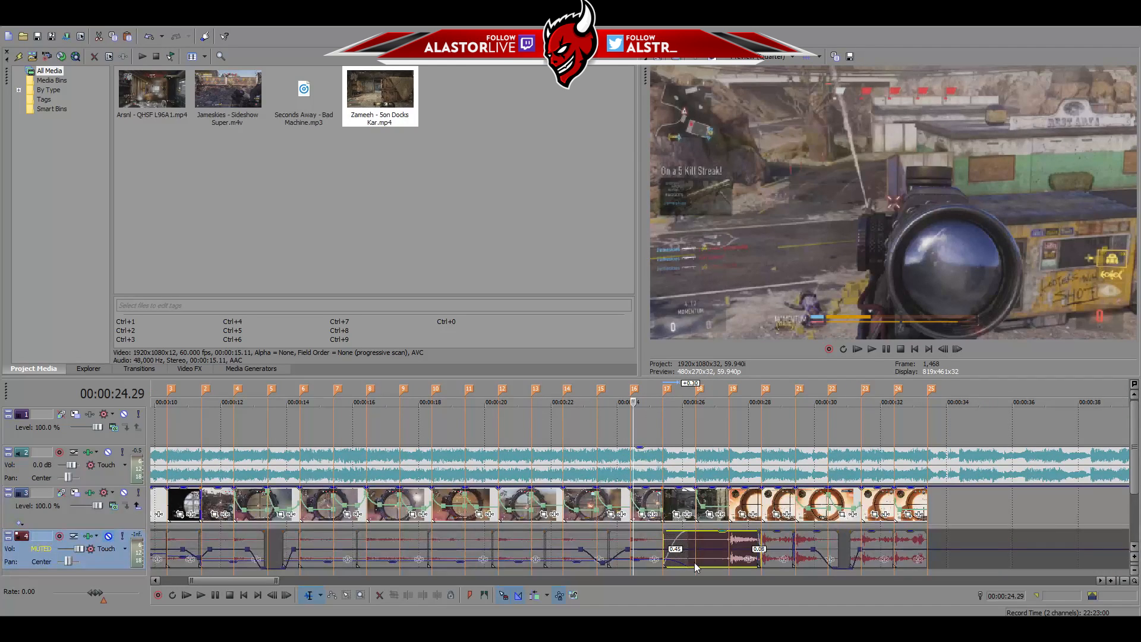
{"action": "left_click", "coordinate": [738, 556]}
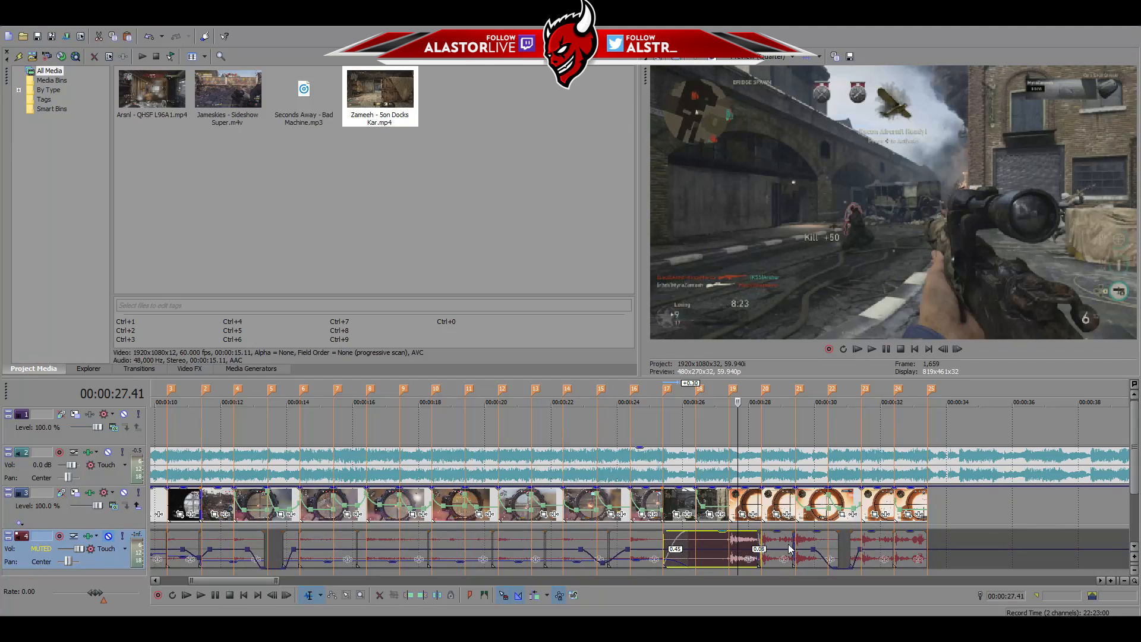
{"action": "left_click", "coordinate": [896, 539], "text": "shift"}
{"action": "left_click", "coordinate": [109, 537]}
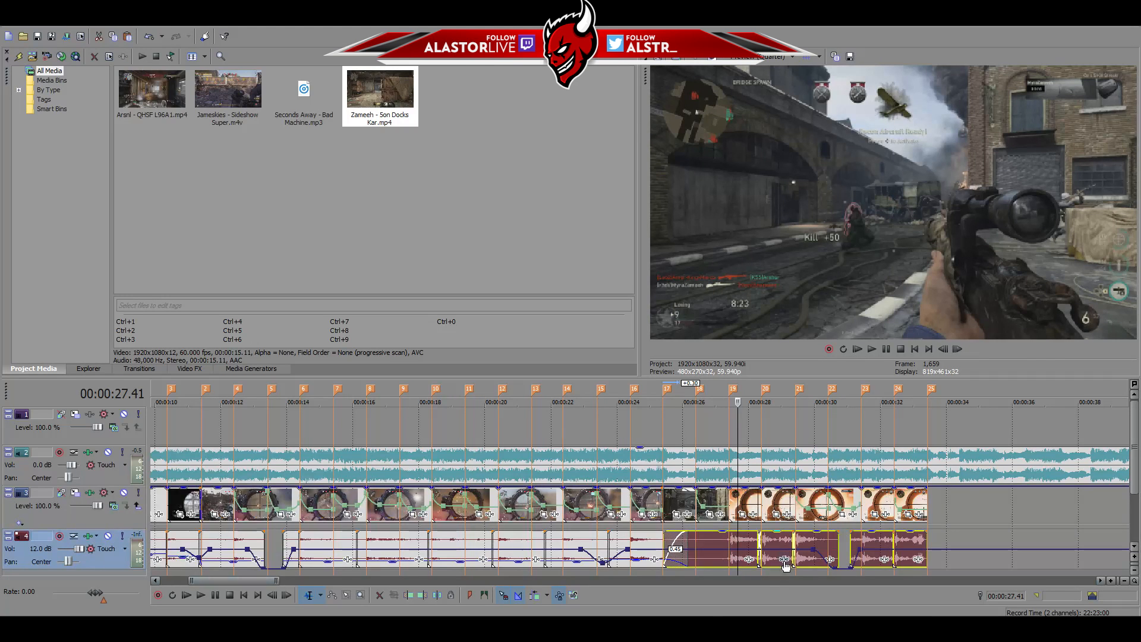
{"action": "left_click_drag", "start_coordinate": [744, 533], "coordinate": [740, 564]}
Play from 00:00:26.50 to check the gunshot level and set the selected Docks audio events' gain to -15.7 dB
{"action": "left_click", "coordinate": [711, 397]}
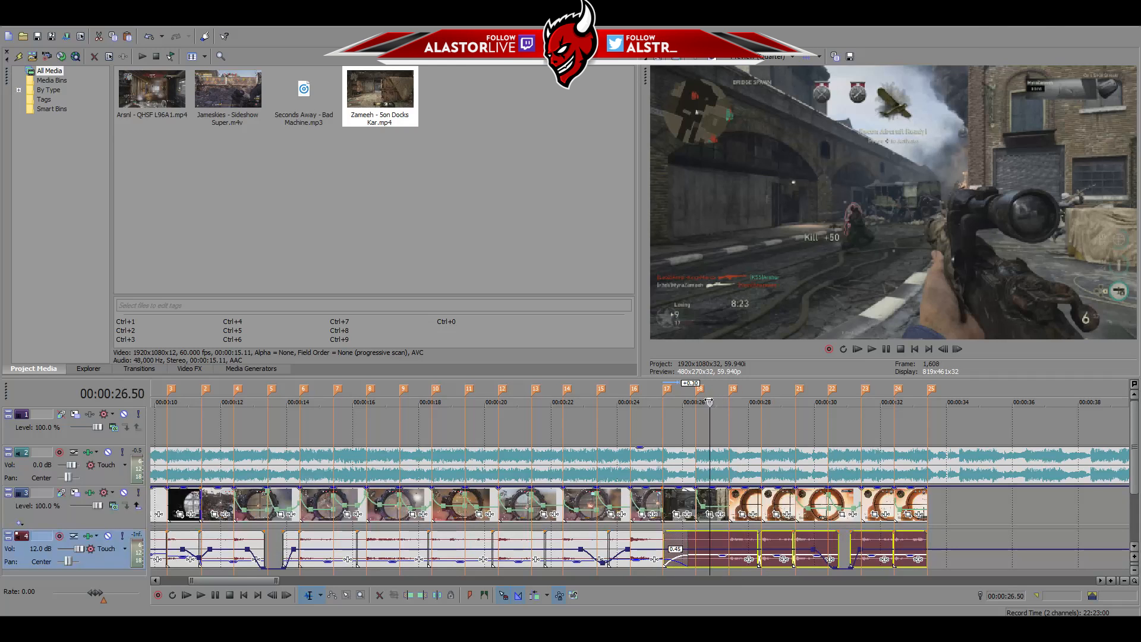
{"action": "key", "text": "space"}
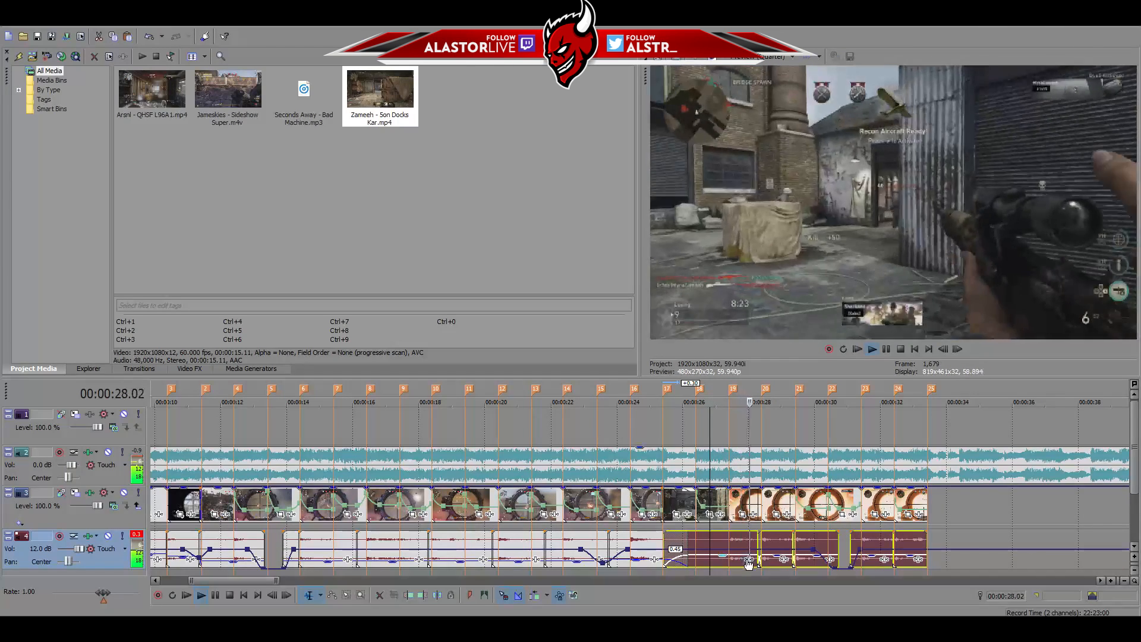
{"action": "key", "text": "space"}
{"action": "key", "text": "space"}
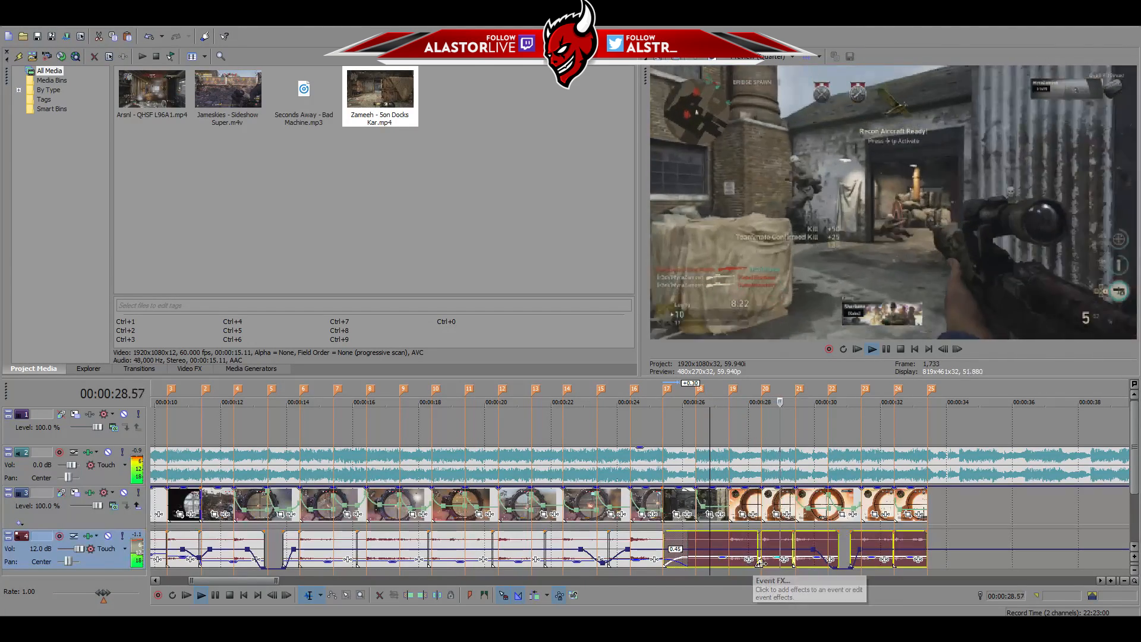
{"action": "key", "text": "space"}
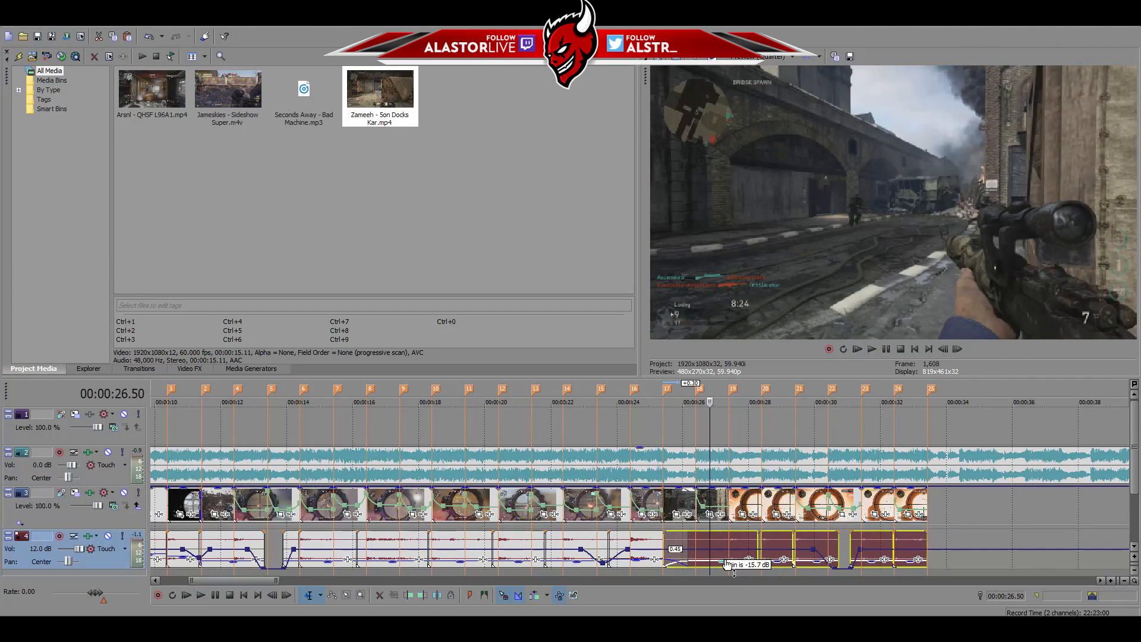
{"action": "mouse_move", "coordinate": [725, 564]}
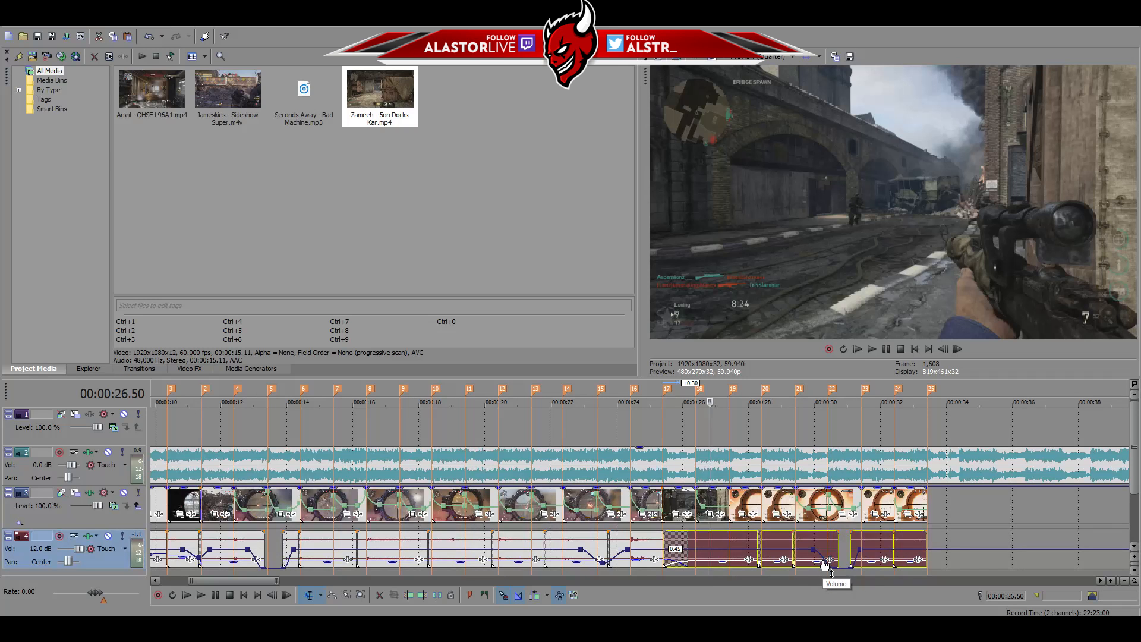
Play the Docks clip from 00:00:26.50 past marker 25 and slightly raise the last gunshot audio's gain
{"action": "key", "text": "space"}
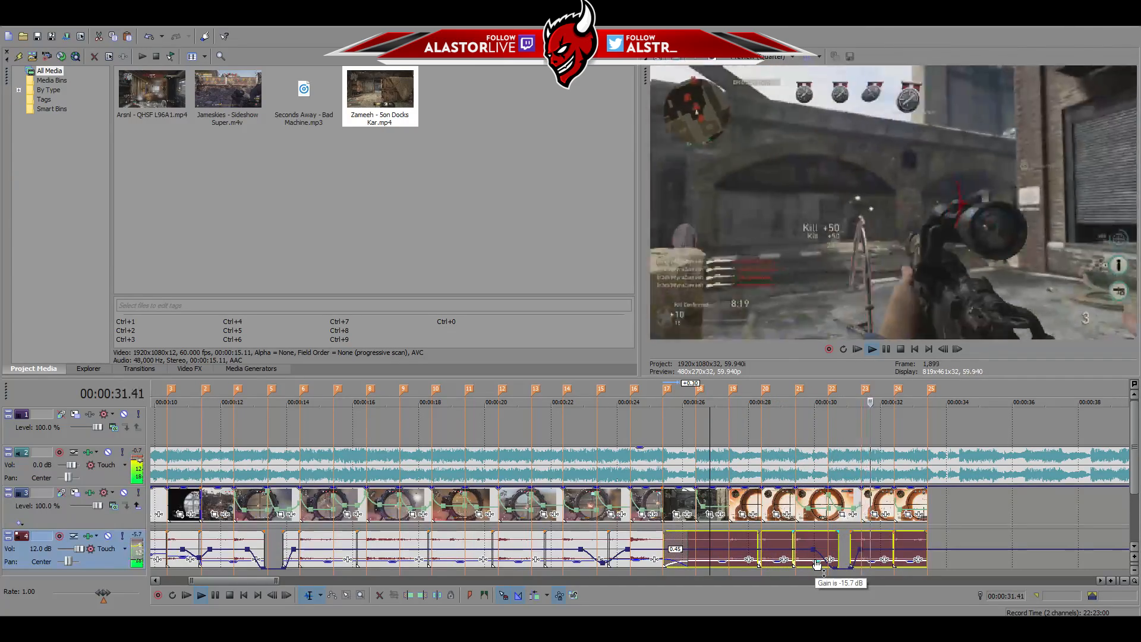
{"action": "key", "text": "space"}
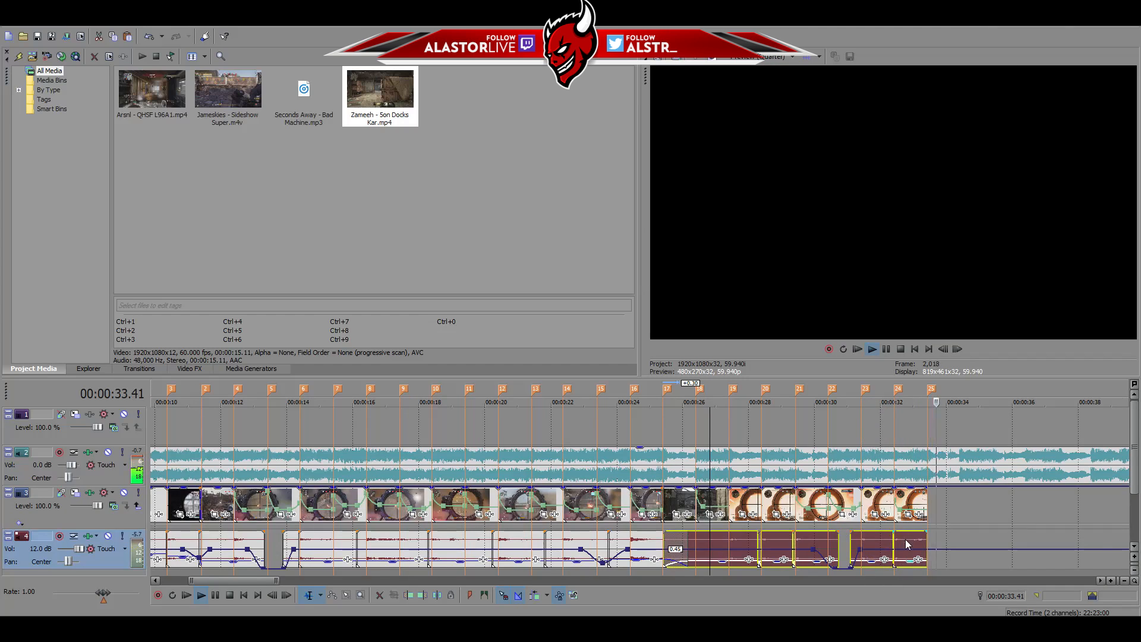
{"action": "left_click", "coordinate": [906, 568]}
{"action": "left_click_drag", "start_coordinate": [912, 562], "coordinate": [913, 558]}
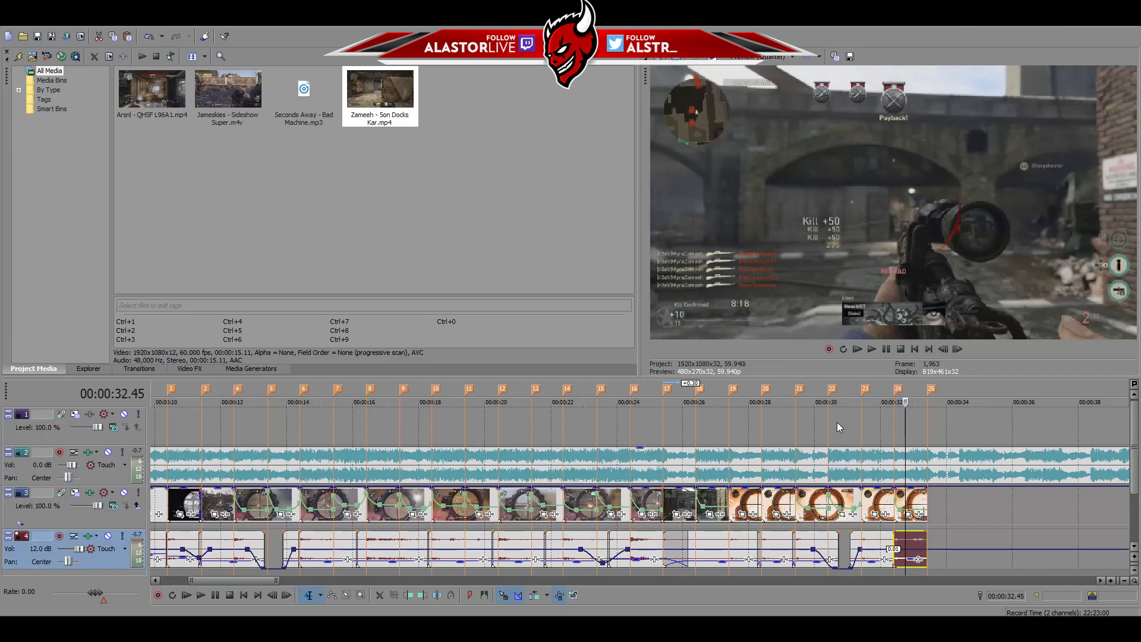
Slightly lower the gain of the gunshot audio between markers 20 and 21, and check the balance by playing the Docks clip
{"action": "left_click", "coordinate": [877, 426]}
{"action": "key", "text": "space"}
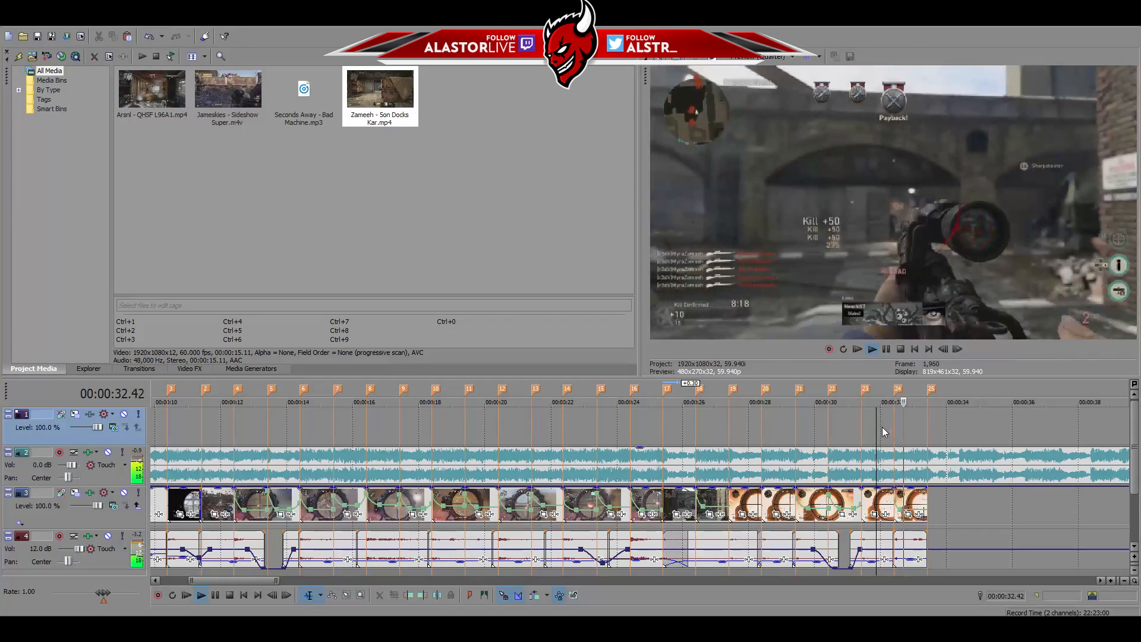
{"action": "left_click", "coordinate": [698, 426]}
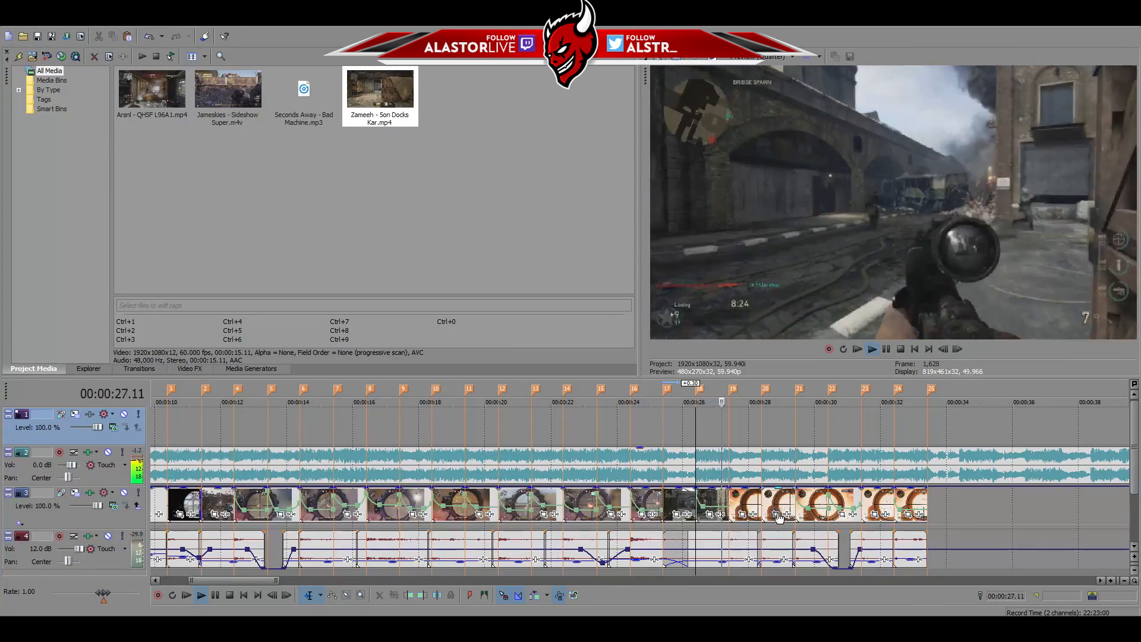
{"action": "key", "text": "space"}
{"action": "left_click_drag", "start_coordinate": [774, 561], "coordinate": [774, 566]}
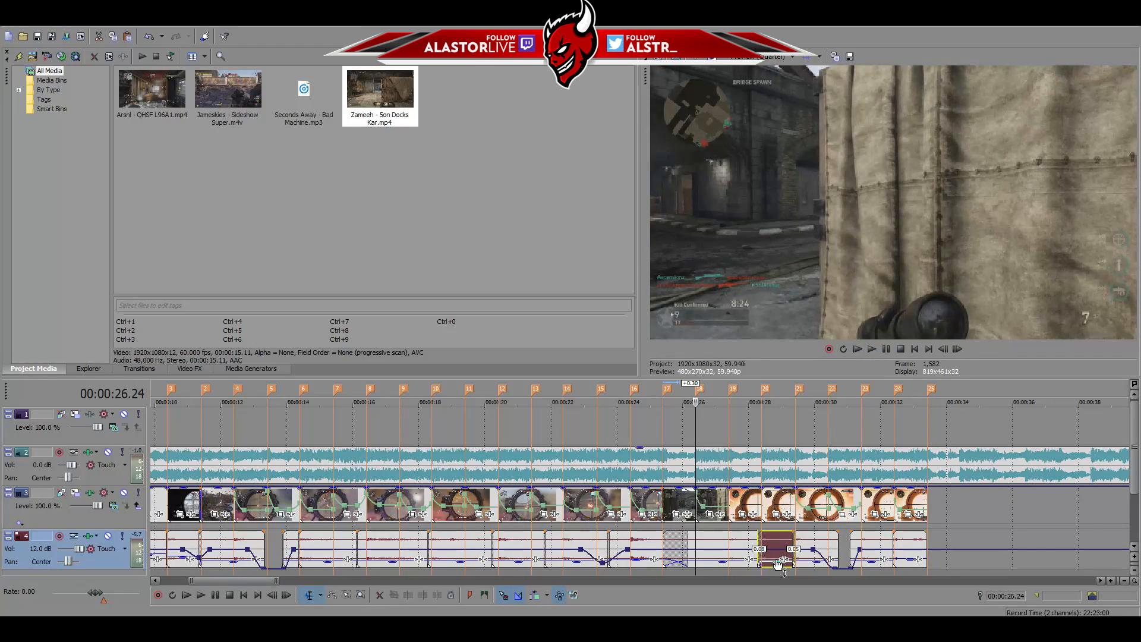
{"action": "key", "text": "space"}
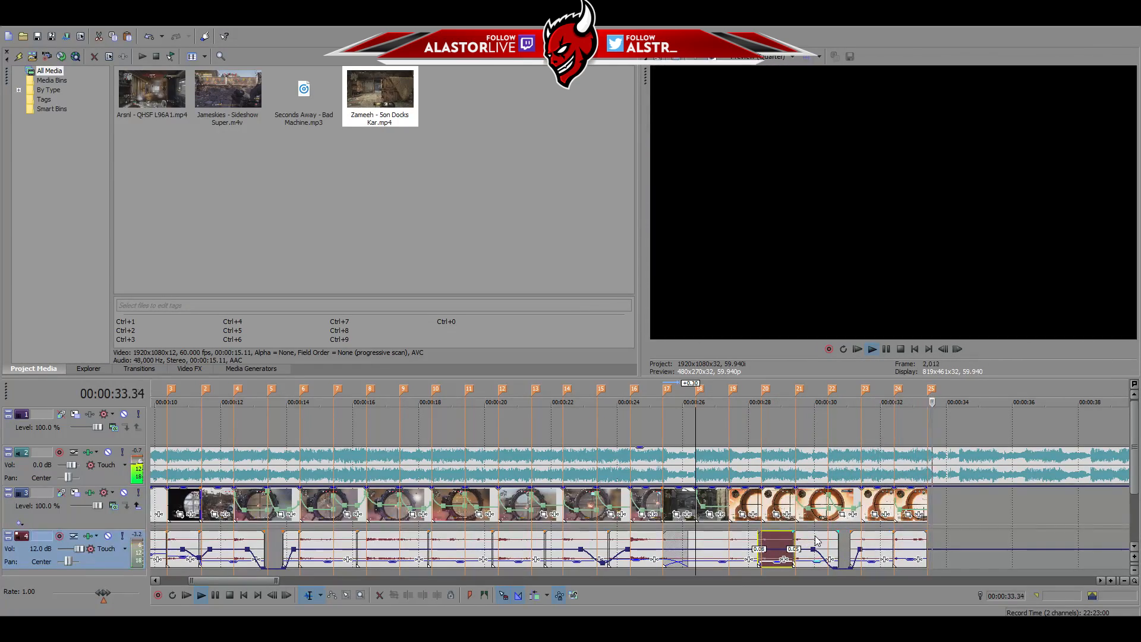
{"action": "key", "text": "space"}
Shorten the end of the last gunshot's audio after marker 24 by 28 frames
{"action": "left_click", "coordinate": [910, 541]}
{"action": "scroll", "coordinate": [912, 541], "scroll_direction": "up", "scroll_amount": 3}
{"action": "key", "text": "space"}
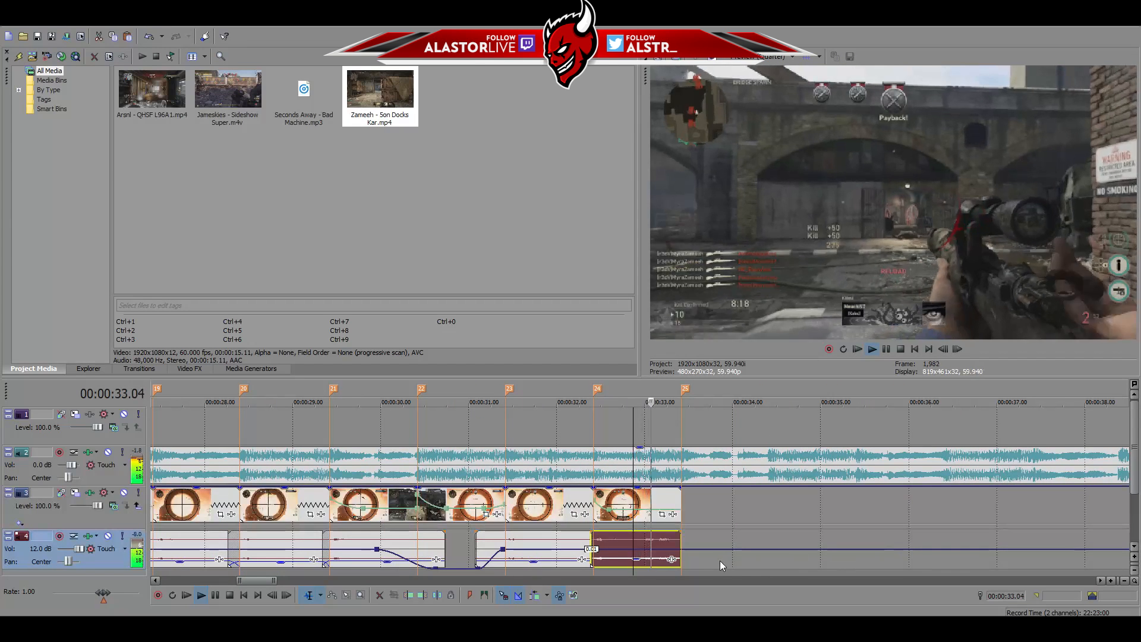
{"action": "key", "text": "space"}
{"action": "left_click_drag", "start_coordinate": [681, 546], "coordinate": [632, 562]}
Play from 00:00:32.09 past marker 25 to check how the shortened gunshot audio ends
{"action": "left_click", "coordinate": [570, 422]}
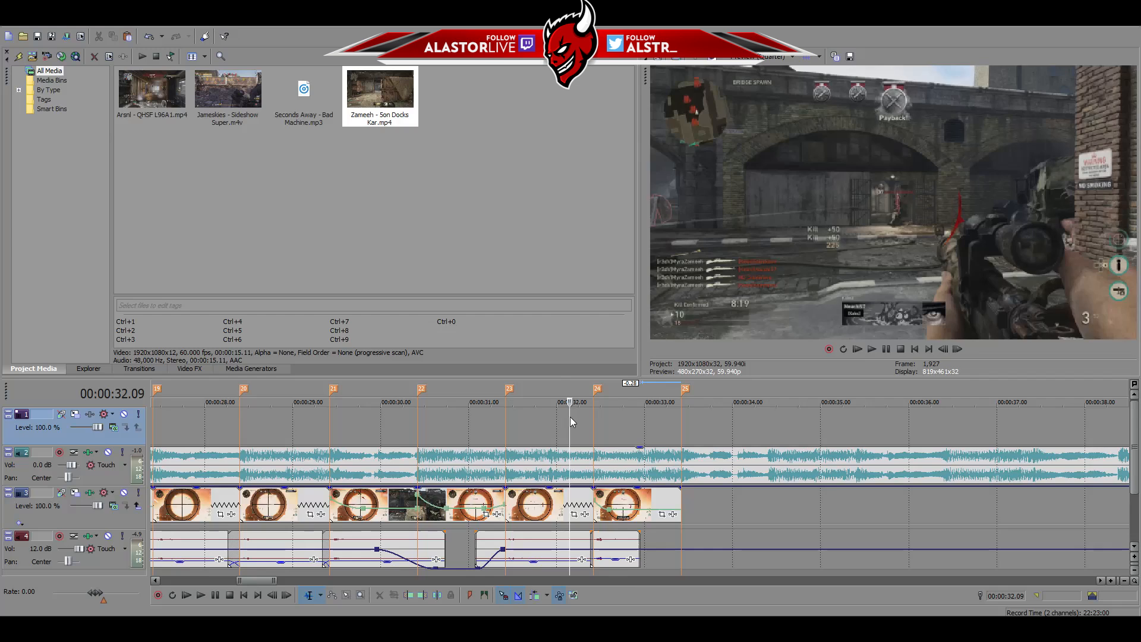
{"action": "key", "text": "space"}
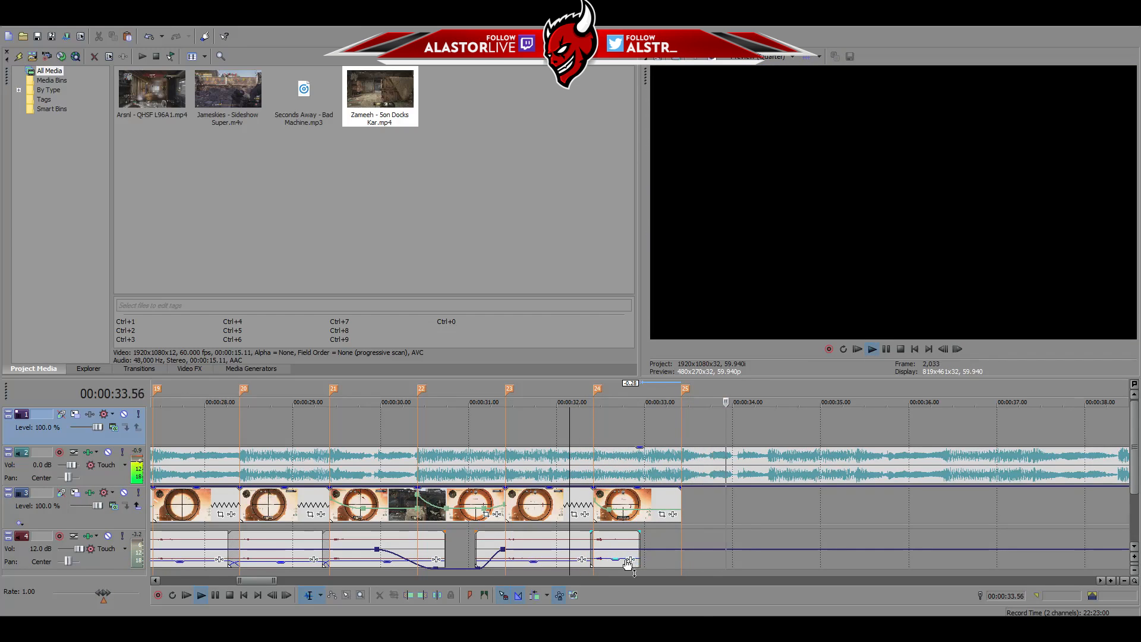
{"action": "key", "text": "space"}
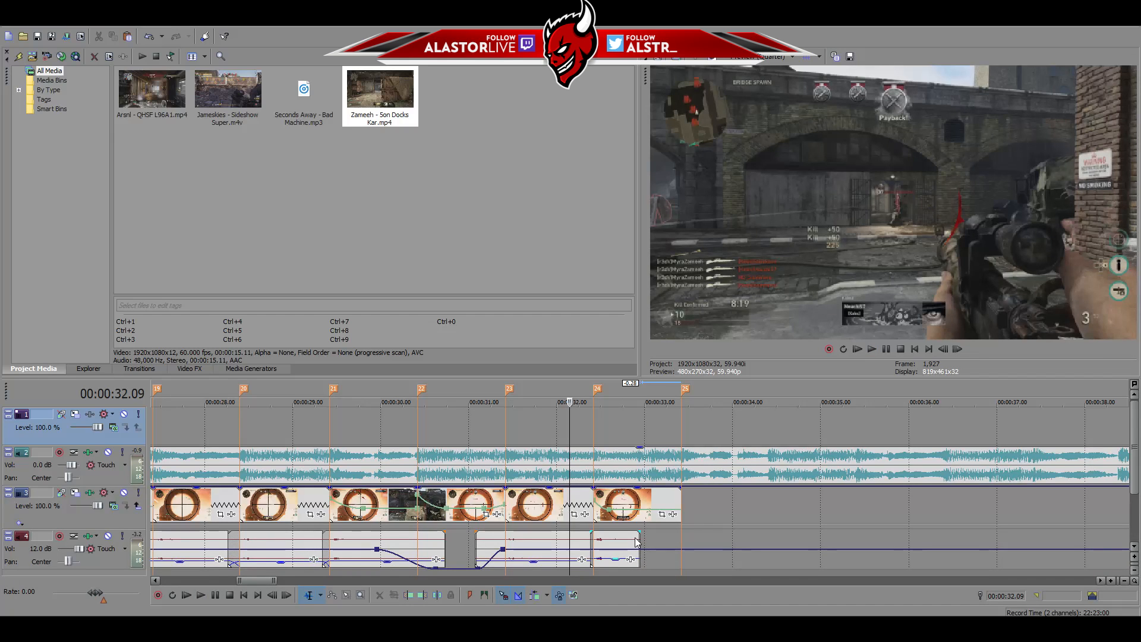
{"action": "right_click", "coordinate": [654, 543]}
{"action": "mouse_move", "coordinate": [734, 478]}
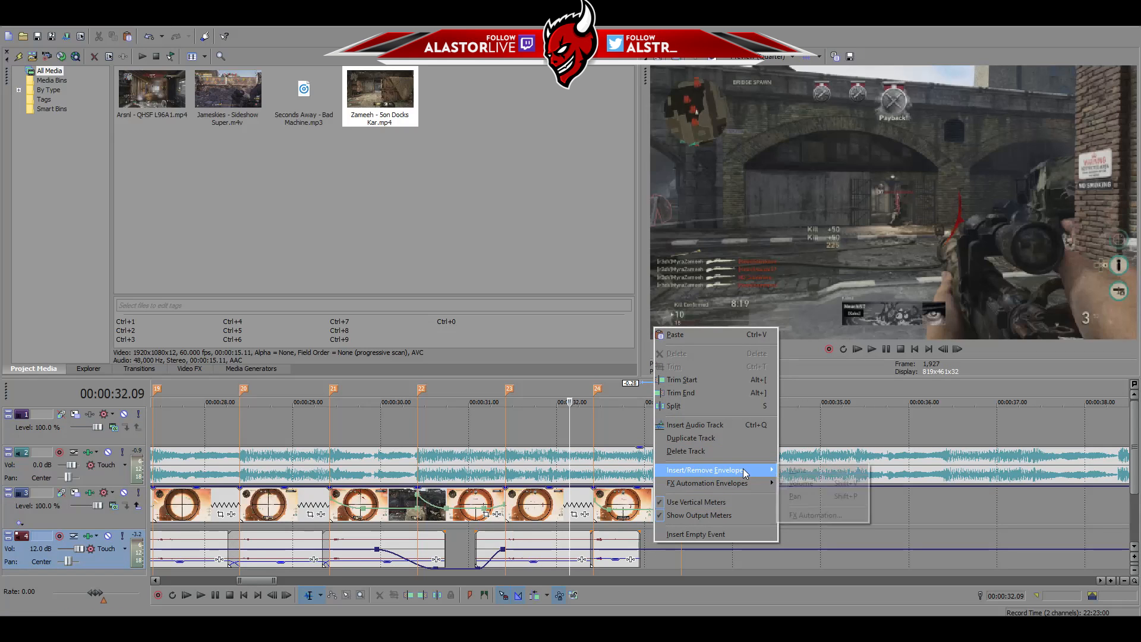
{"action": "key", "text": "Escape"}
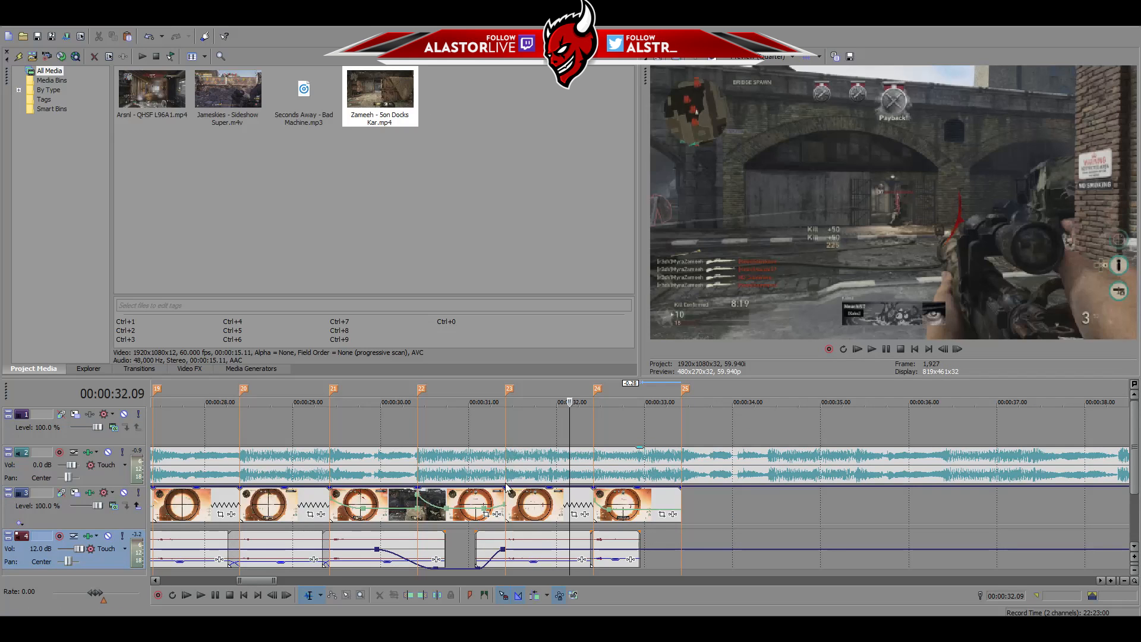
Add a white Solid Color event at the start of track 1 and extend it to the end of the song
{"action": "left_click", "coordinate": [622, 550]}
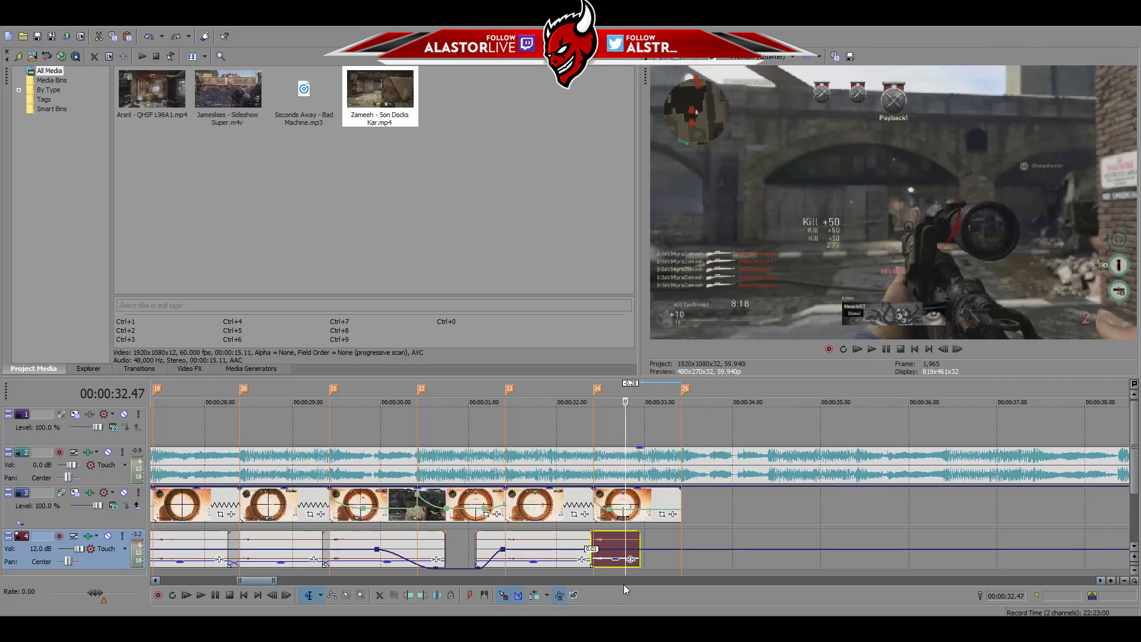
{"action": "scroll", "coordinate": [648, 519], "scroll_direction": "down", "scroll_amount": 3}
{"action": "scroll", "coordinate": [648, 519], "scroll_direction": "down", "scroll_amount": 3}
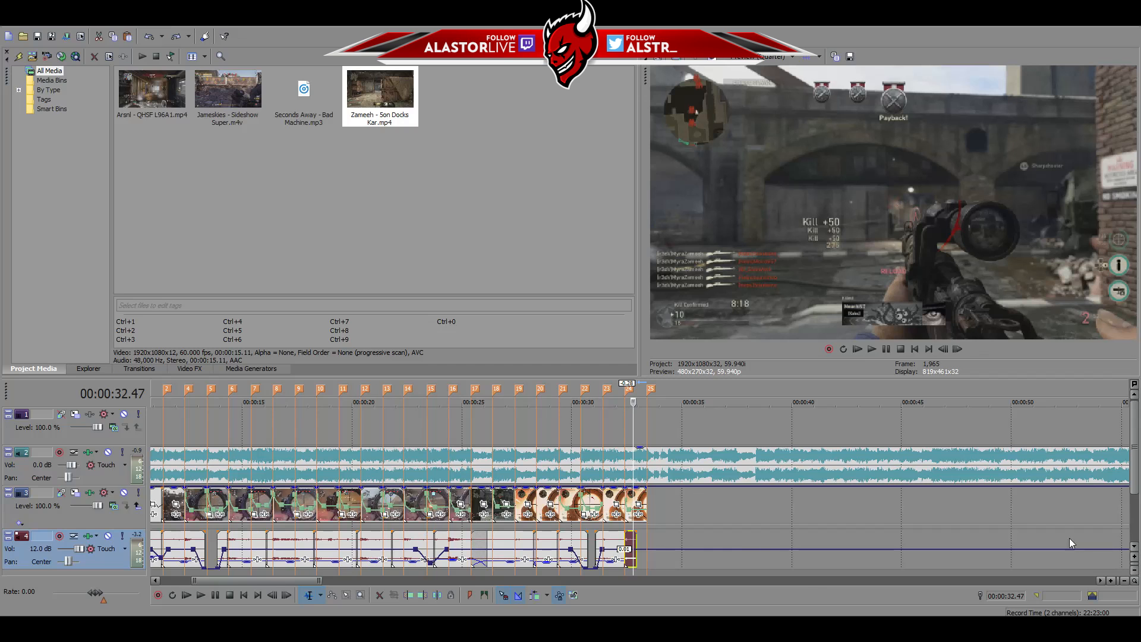
{"action": "scroll", "coordinate": [538, 434], "scroll_direction": "down", "scroll_amount": 4}
{"action": "scroll", "coordinate": [338, 437], "scroll_direction": "up", "scroll_amount": 2}
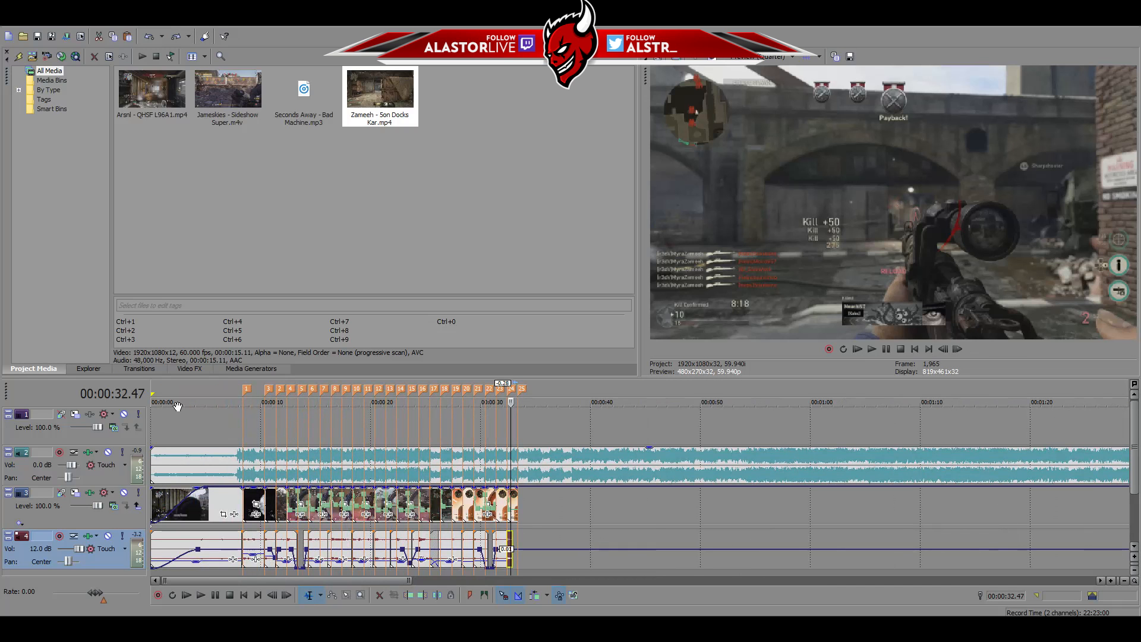
{"action": "left_click", "coordinate": [286, 369]}
{"action": "scroll", "coordinate": [95, 278], "scroll_direction": "down", "scroll_amount": 5}
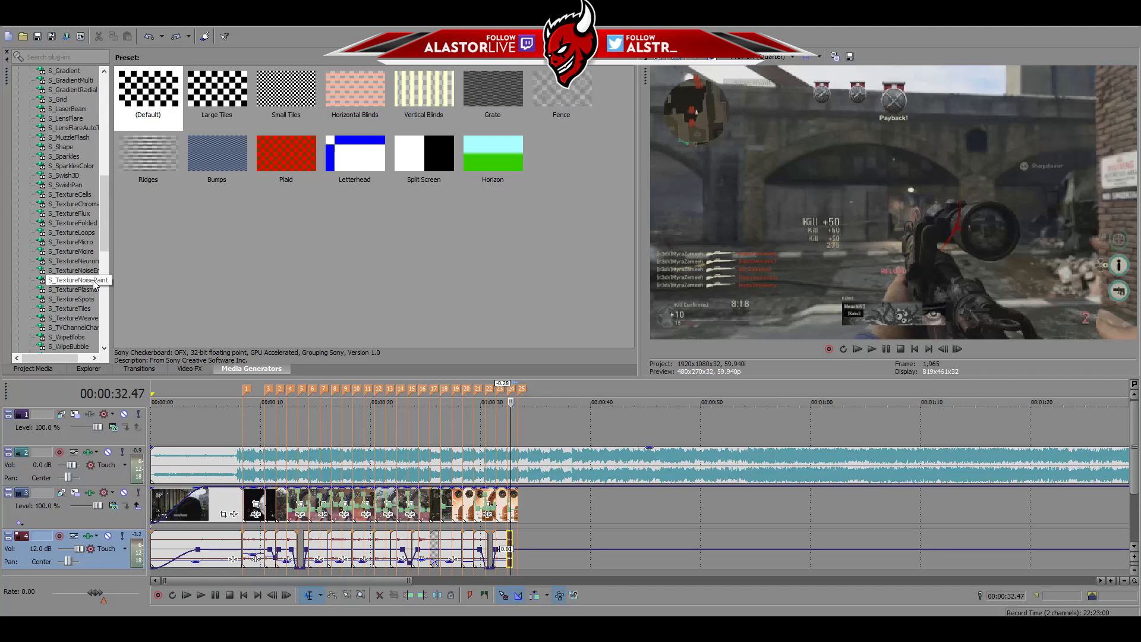
{"action": "scroll", "coordinate": [94, 284], "scroll_direction": "down", "scroll_amount": 5}
{"action": "left_click", "coordinate": [63, 232]}
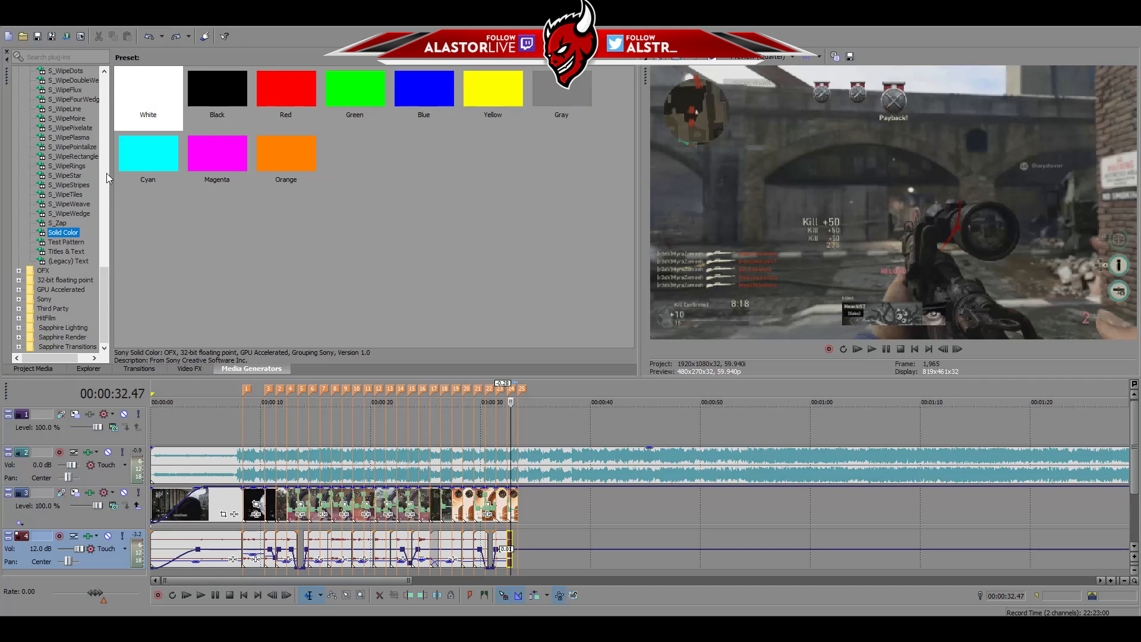
{"action": "left_click_drag", "start_coordinate": [148, 98], "coordinate": [149, 441]}
{"action": "left_click", "coordinate": [537, 27]}
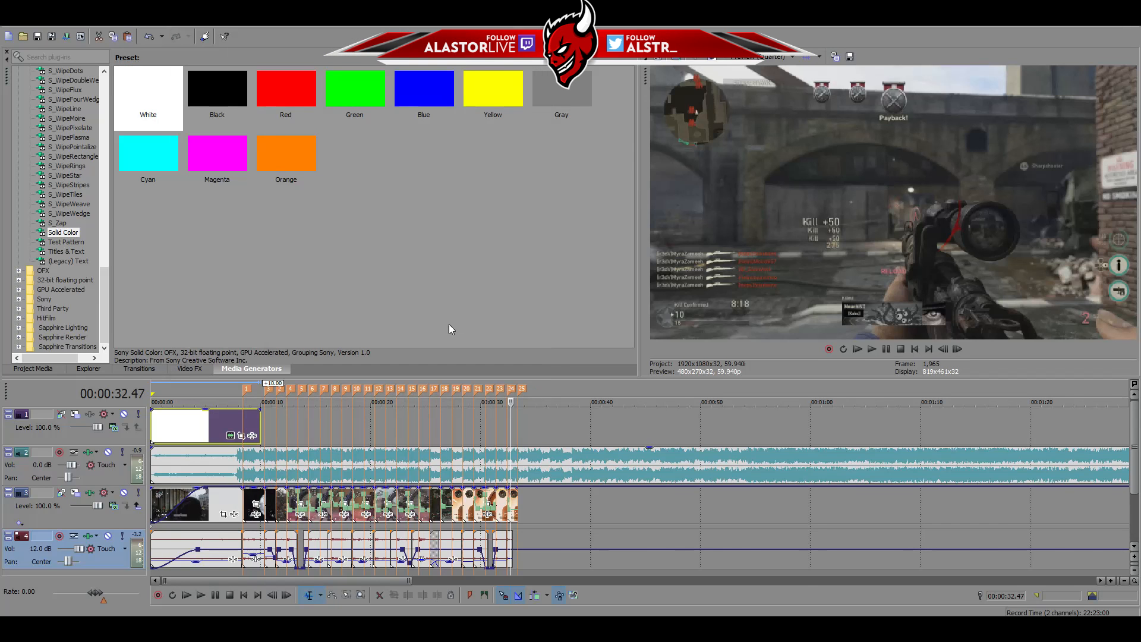
{"action": "scroll", "coordinate": [401, 485], "scroll_direction": "down", "scroll_amount": 5}
{"action": "left_click_drag", "start_coordinate": [177, 424], "coordinate": [784, 449]}
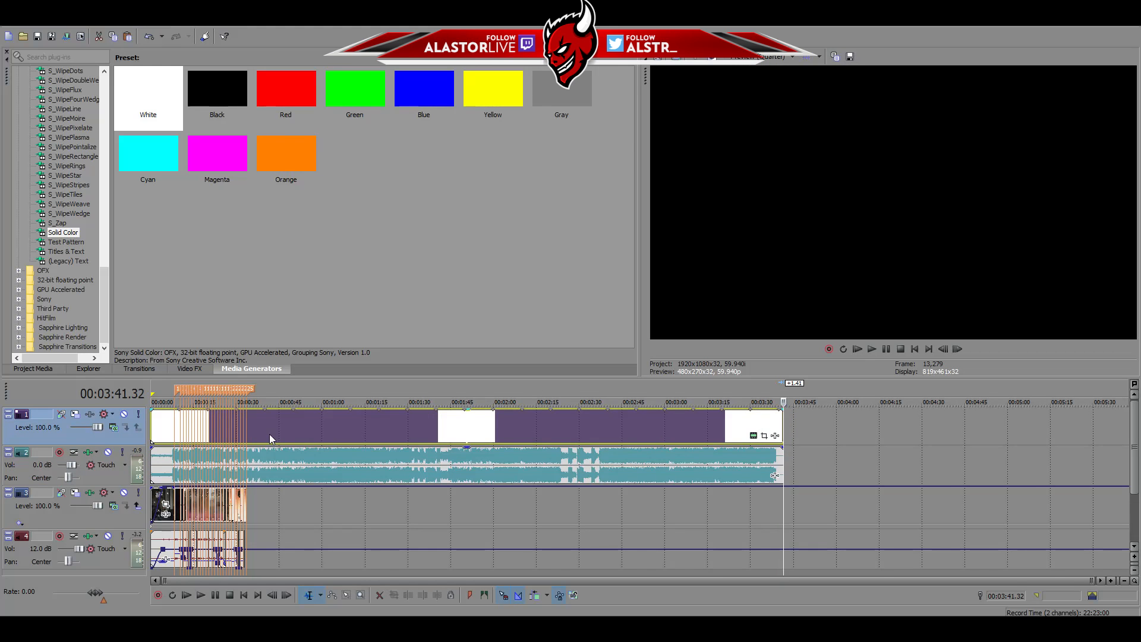
Set track 1's compositing mode to Multiply (Mask) and check the picture at 00:00:16.25
{"action": "left_click", "coordinate": [112, 426]}
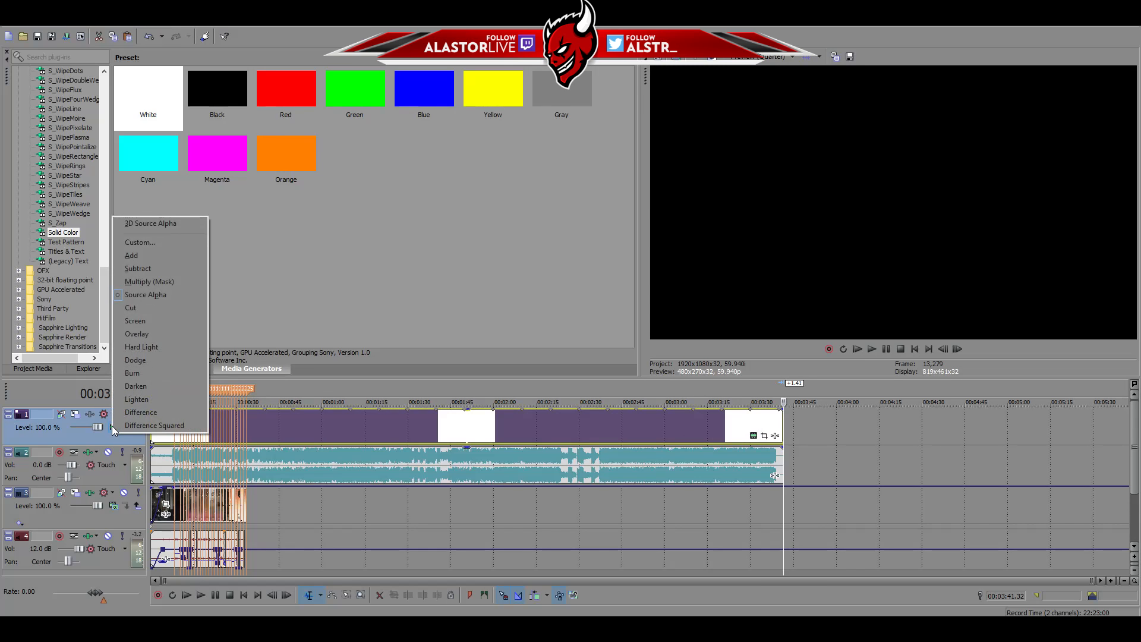
{"action": "left_click", "coordinate": [110, 439]}
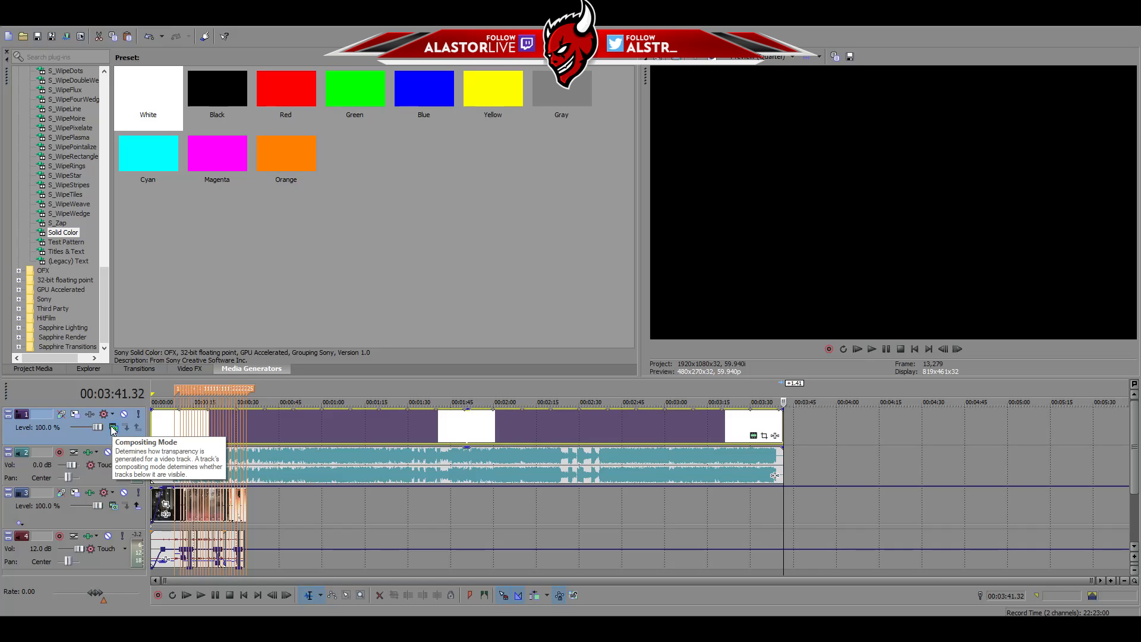
{"action": "left_click", "coordinate": [113, 428]}
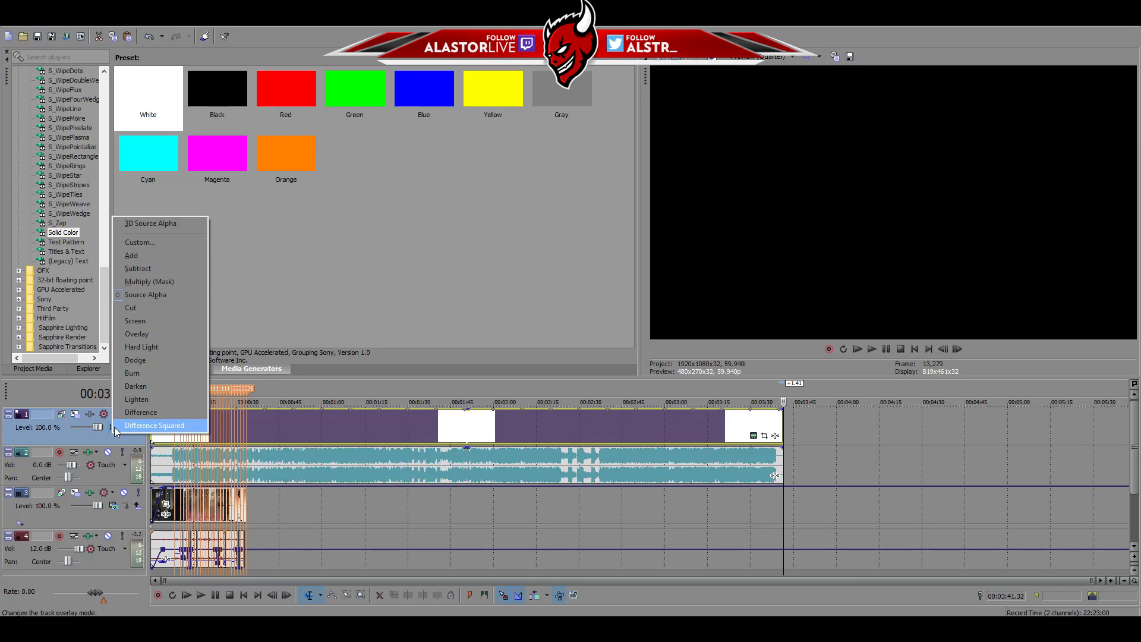
{"action": "left_click", "coordinate": [144, 280]}
{"action": "left_click", "coordinate": [181, 423]}
{"action": "left_click", "coordinate": [196, 423]}
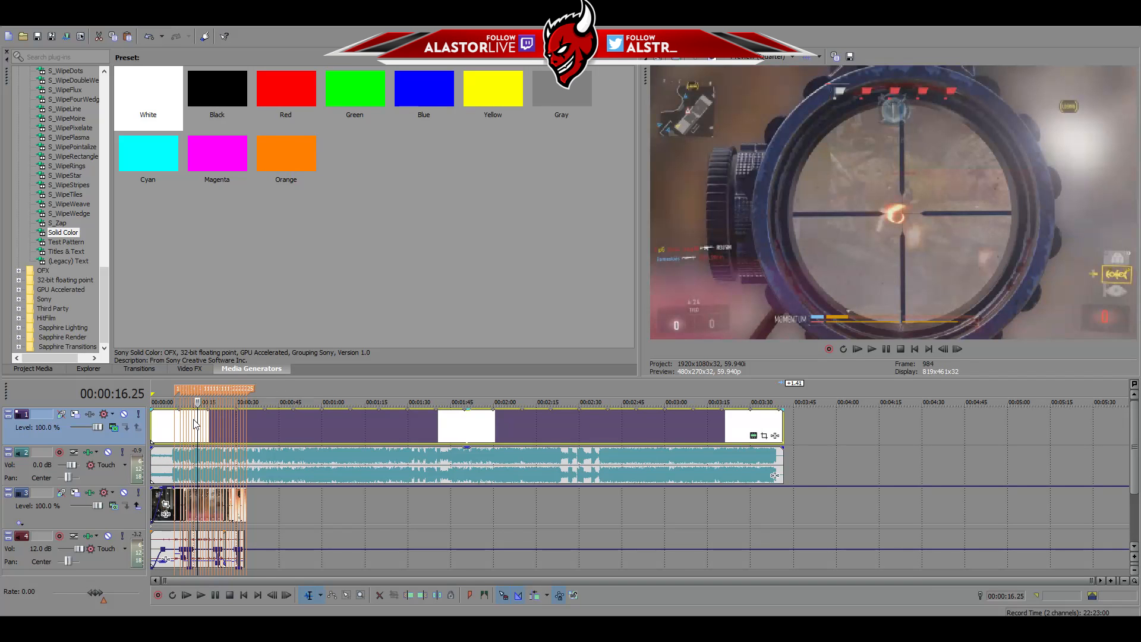
Open Pan/Crop for the white solid, unlock its aspect ratio, and try moving the frame's upper edge before restoring the frame
{"action": "left_click", "coordinate": [764, 436]}
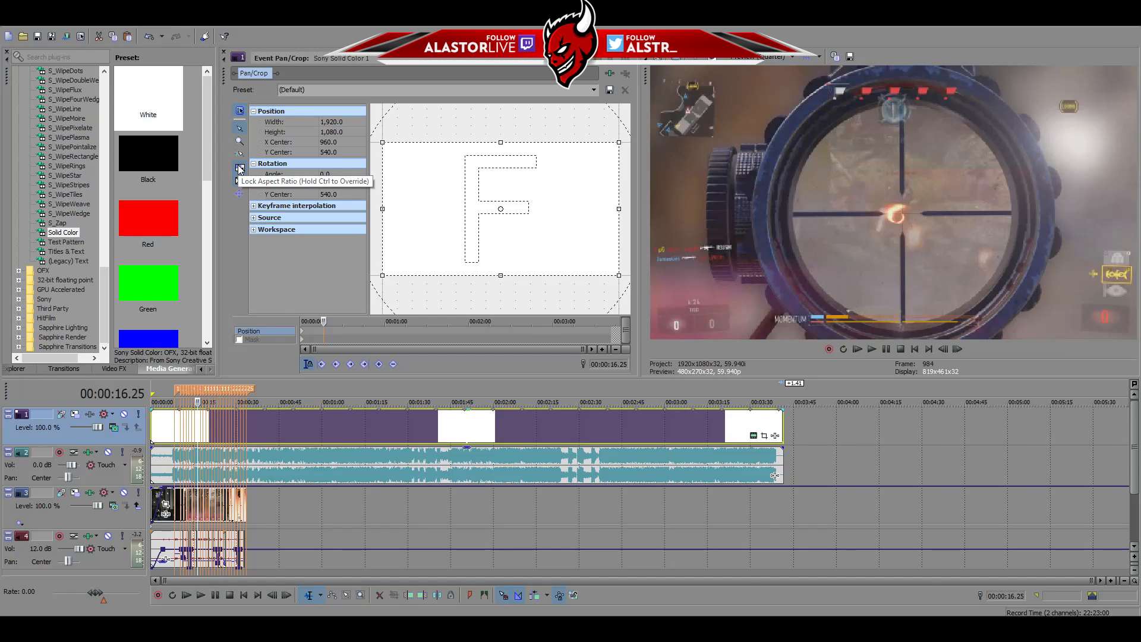
{"action": "left_click", "coordinate": [308, 364]}
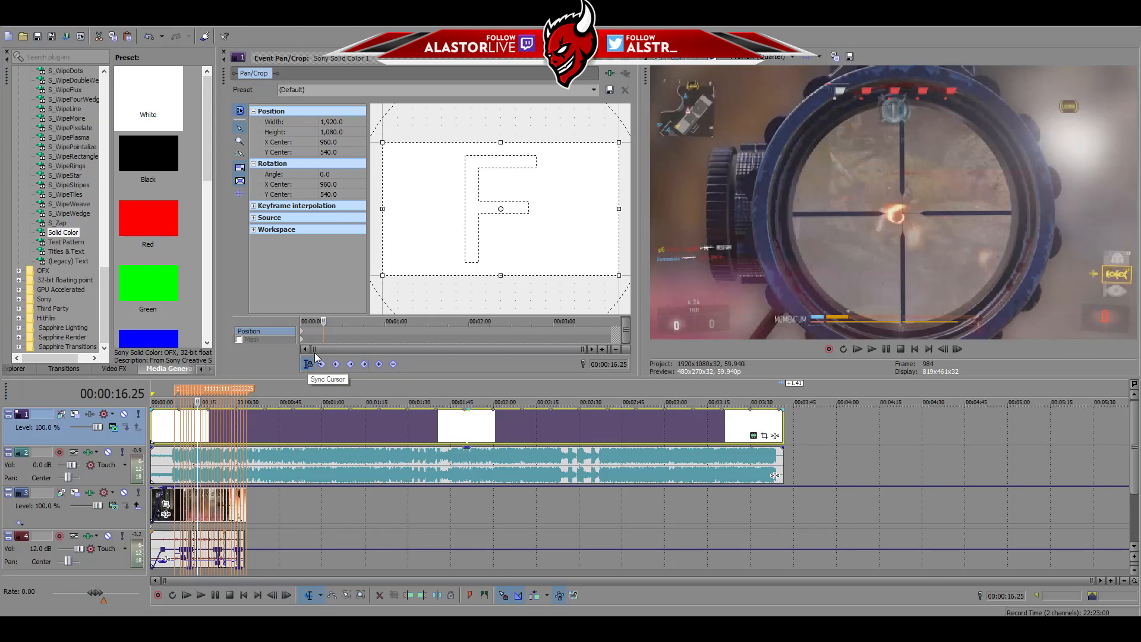
{"action": "left_click", "coordinate": [240, 169]}
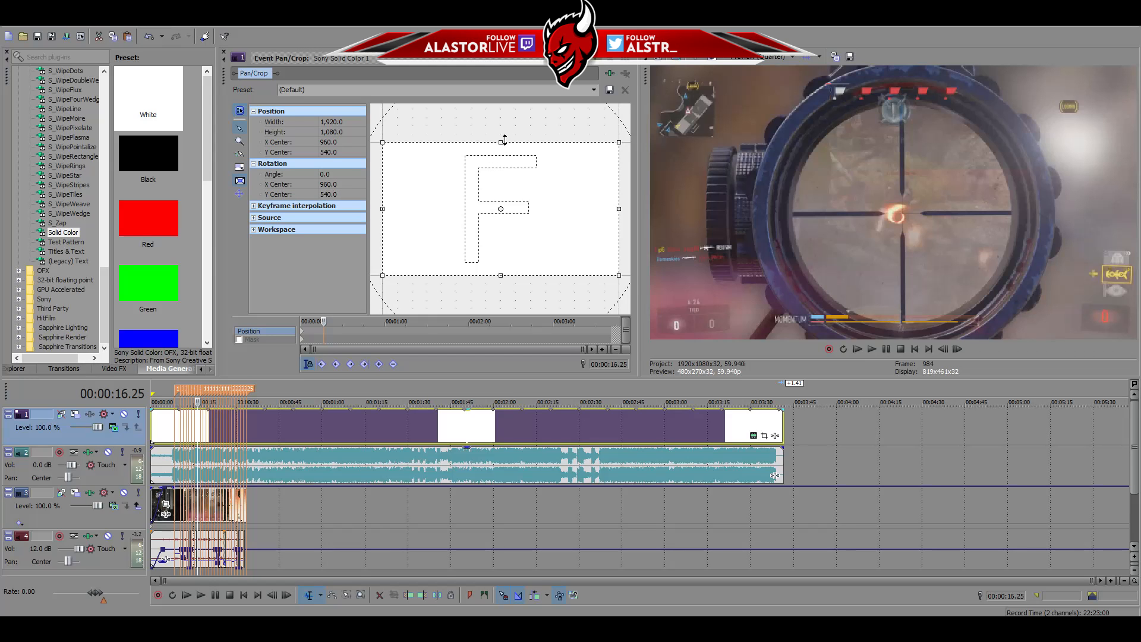
{"action": "mouse_move", "coordinate": [504, 140]}
{"action": "left_mouse_down"}
{"action": "mouse_move", "coordinate": [469, 203]}
{"action": "mouse_move", "coordinate": [511, 148]}
{"action": "left_mouse_up"}
{"action": "right_click", "coordinate": [476, 177]}
{"action": "left_click", "coordinate": [499, 189]}
Insert a new video track and place it directly below the white solid's track
{"action": "right_click", "coordinate": [797, 473]}
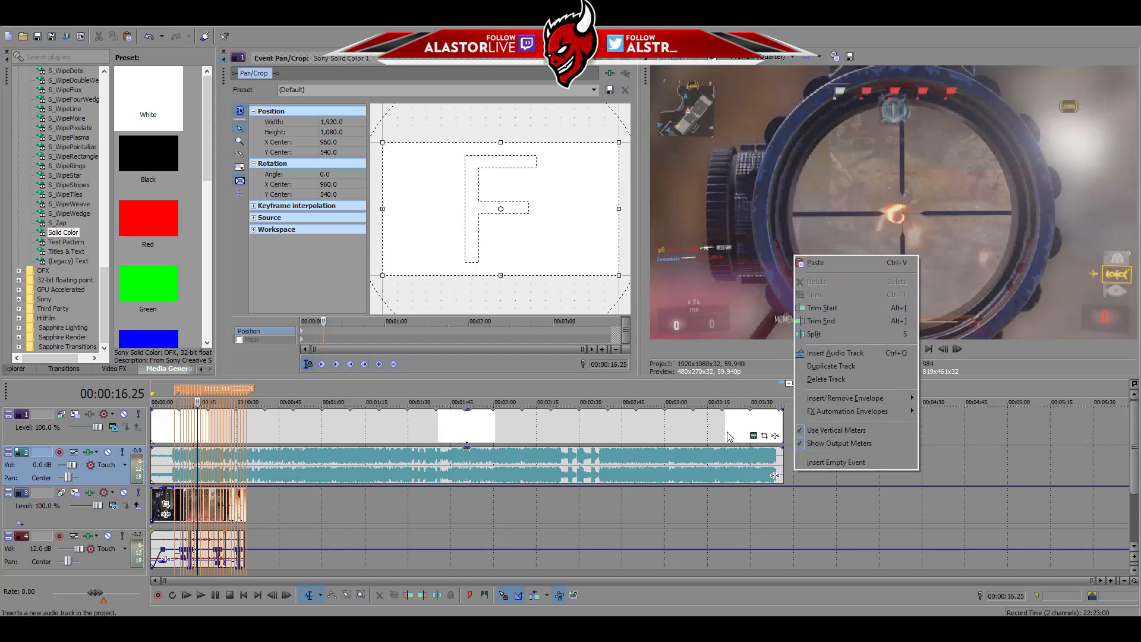
{"action": "right_click", "coordinate": [950, 426]}
{"action": "left_click", "coordinate": [975, 308]}
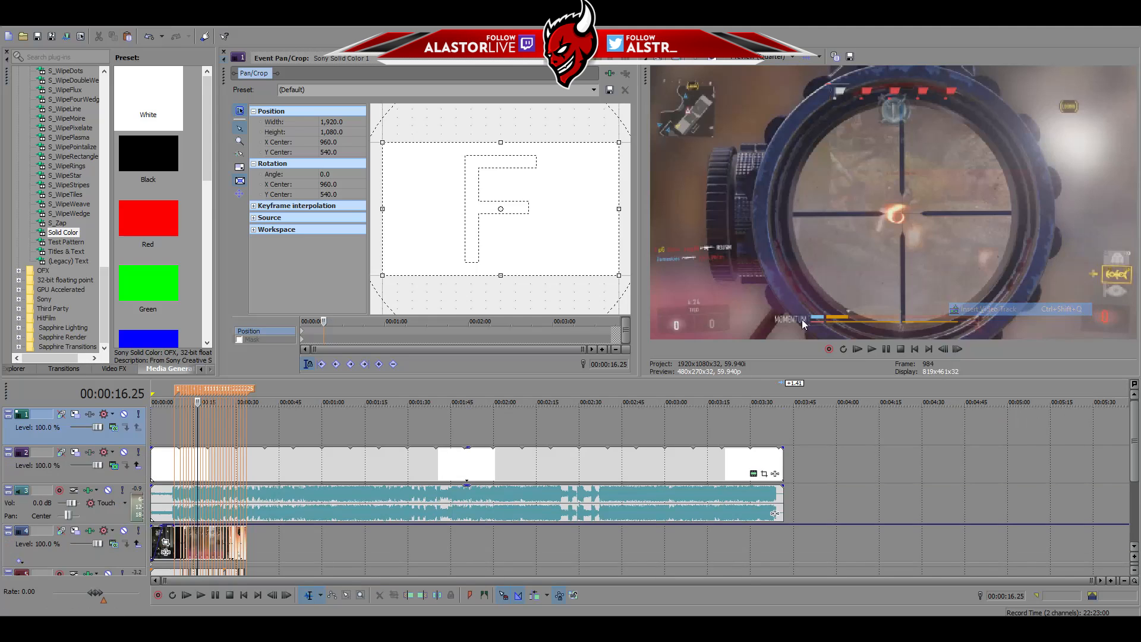
{"action": "left_click_drag", "start_coordinate": [112, 441], "coordinate": [99, 472]}
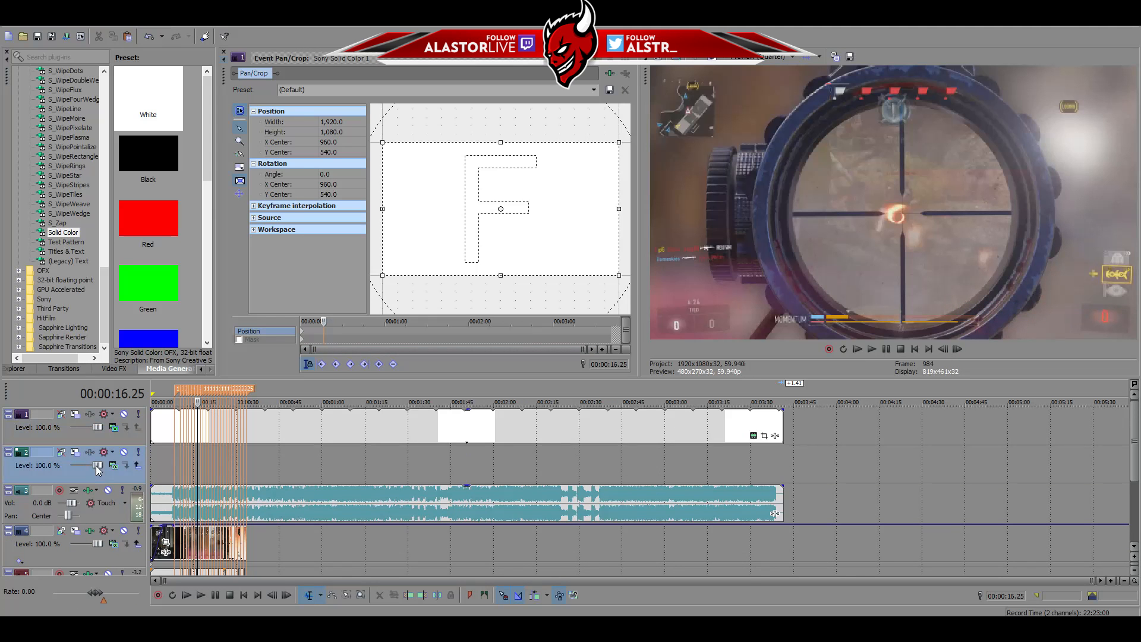
Play the opening of the montage and place the cursor at 00:00:00.25, where the music's waveform begins
{"action": "left_click", "coordinate": [152, 461]}
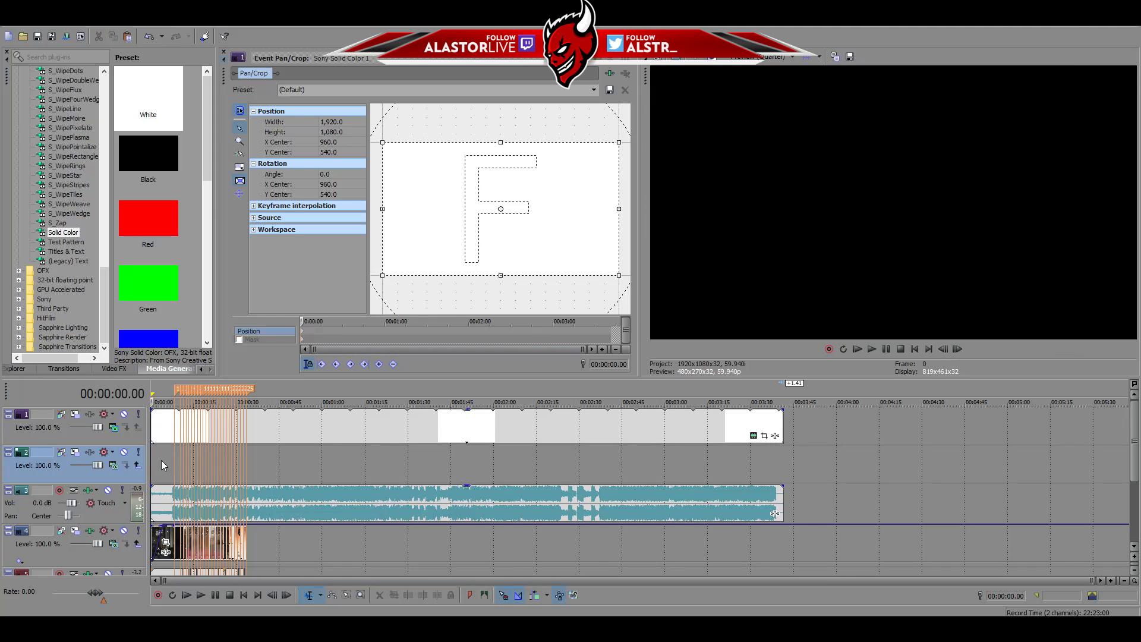
{"action": "scroll", "coordinate": [162, 460], "scroll_direction": "up", "scroll_amount": 5}
{"action": "key", "text": "space"}
{"action": "key", "text": "space"}
{"action": "scroll", "coordinate": [256, 475], "scroll_direction": "up", "scroll_amount": 5}
{"action": "left_click", "coordinate": [263, 471]}
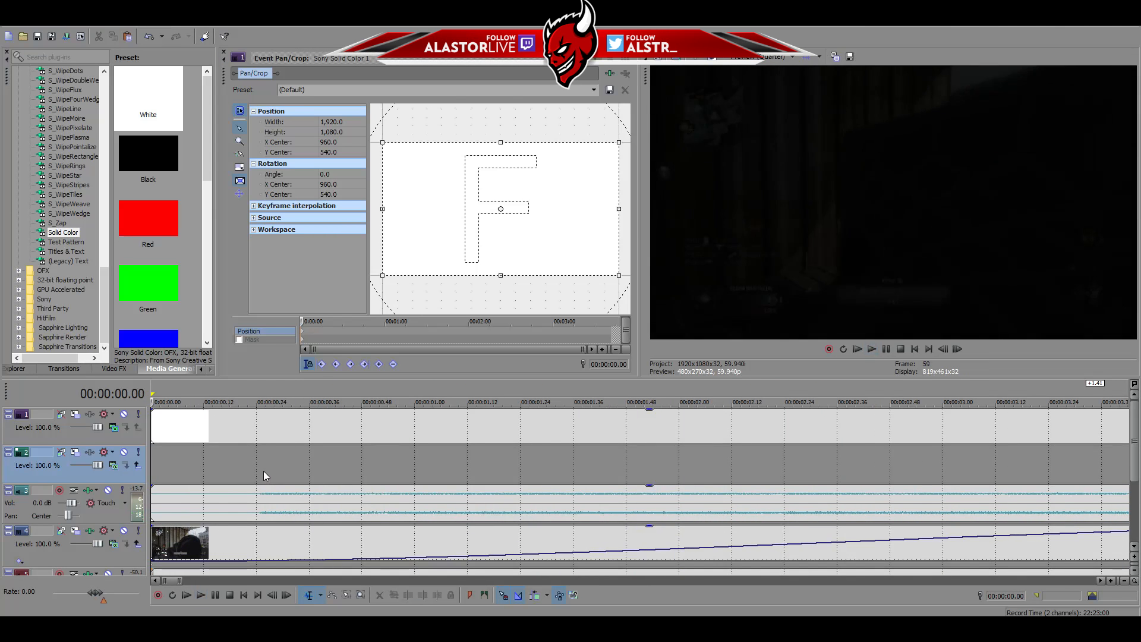
{"action": "left_click", "coordinate": [958, 349]}
{"action": "left_click", "coordinate": [944, 350]}
{"action": "key", "text": "space"}
{"action": "key", "text": "space"}
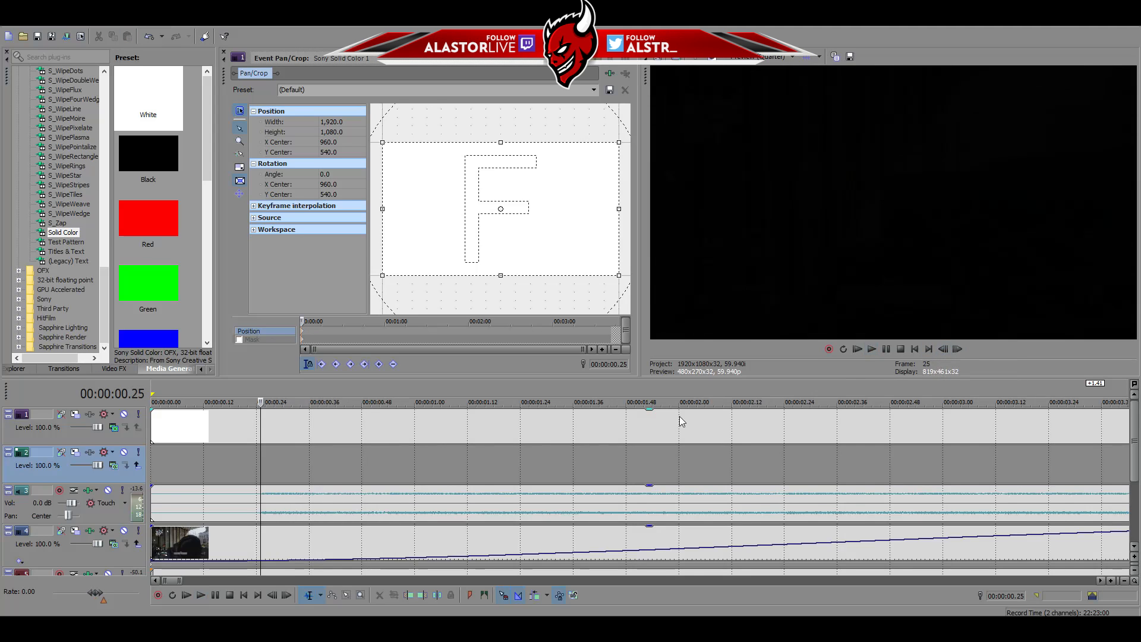
Add a marker at 00:00:00.25 and play the opening from there
{"action": "scroll", "coordinate": [480, 478], "scroll_direction": "down", "scroll_amount": 10}
{"action": "scroll", "coordinate": [250, 499], "scroll_direction": "up", "scroll_amount": 10}
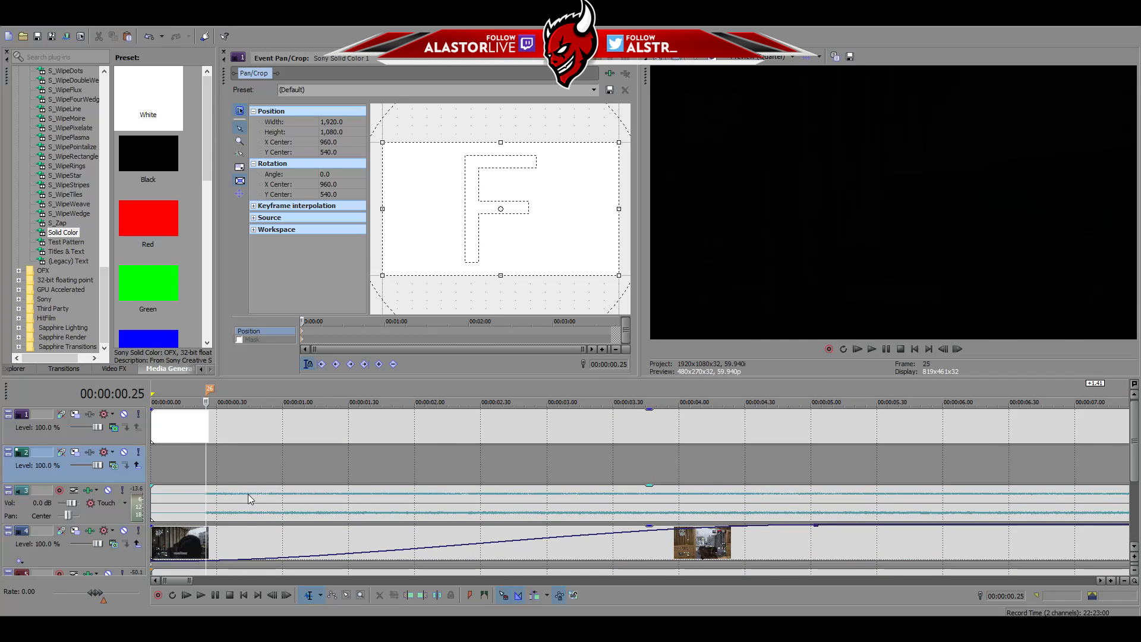
{"action": "key", "text": "space"}
{"action": "key", "text": "space"}
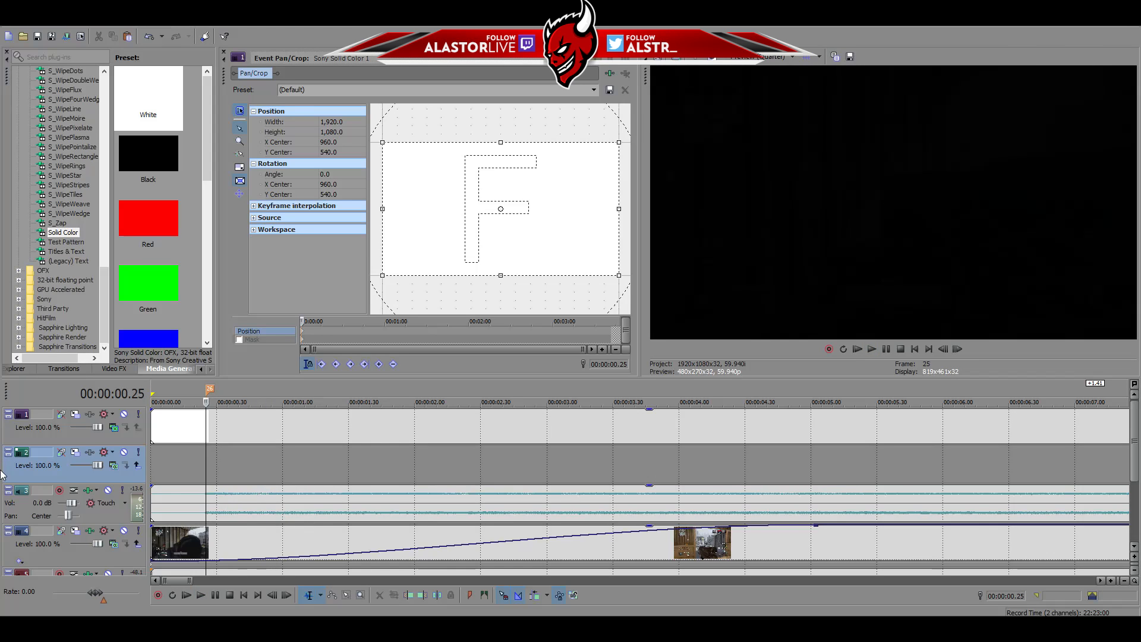
Add a (Legacy) Text event with the Default Text preset at the 00:00:00.25 marker on track 2, reading "EDITING 101" at size 60
{"action": "left_click", "coordinate": [62, 262]}
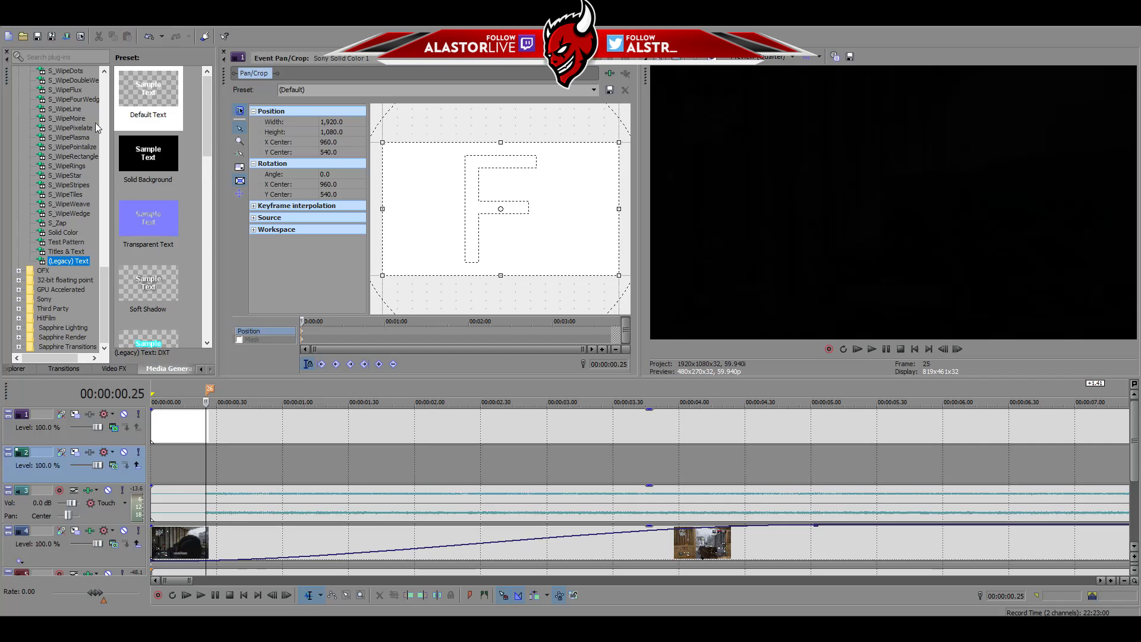
{"action": "left_click_drag", "start_coordinate": [141, 98], "coordinate": [216, 473]}
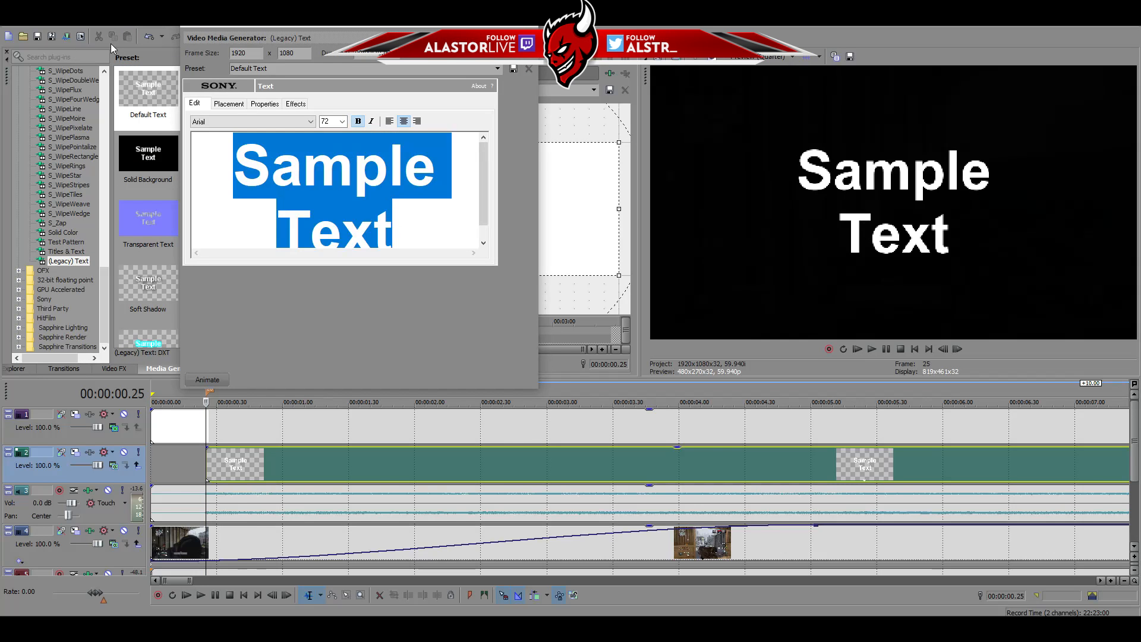
{"action": "type", "text": "EDITING 101"}
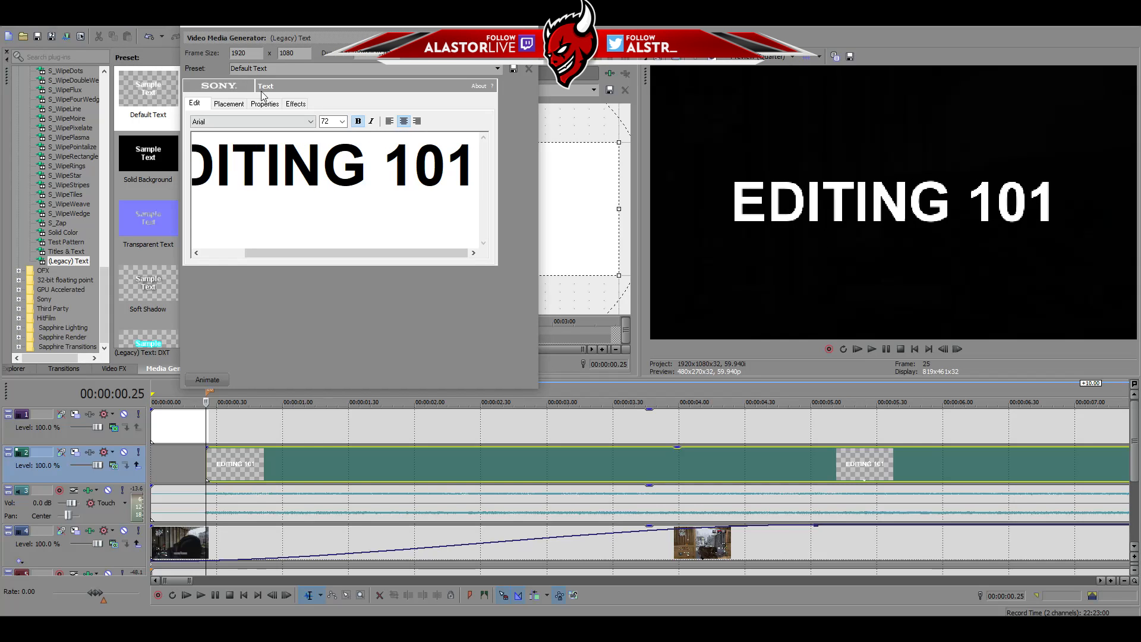
{"action": "left_click", "coordinate": [341, 122]}
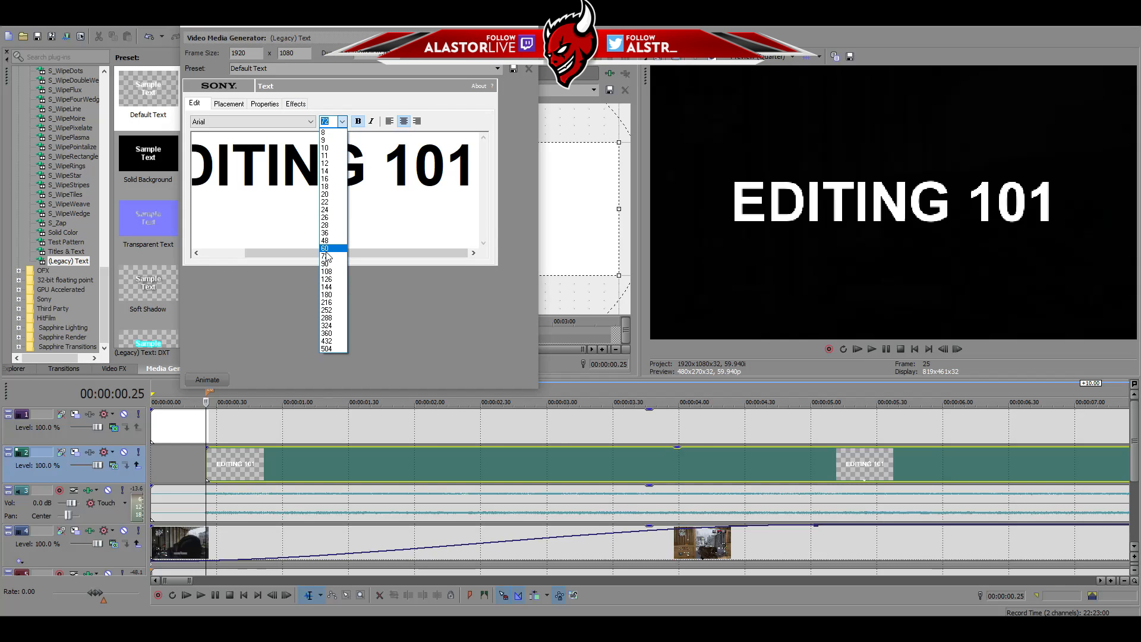
{"action": "left_click", "coordinate": [326, 249]}
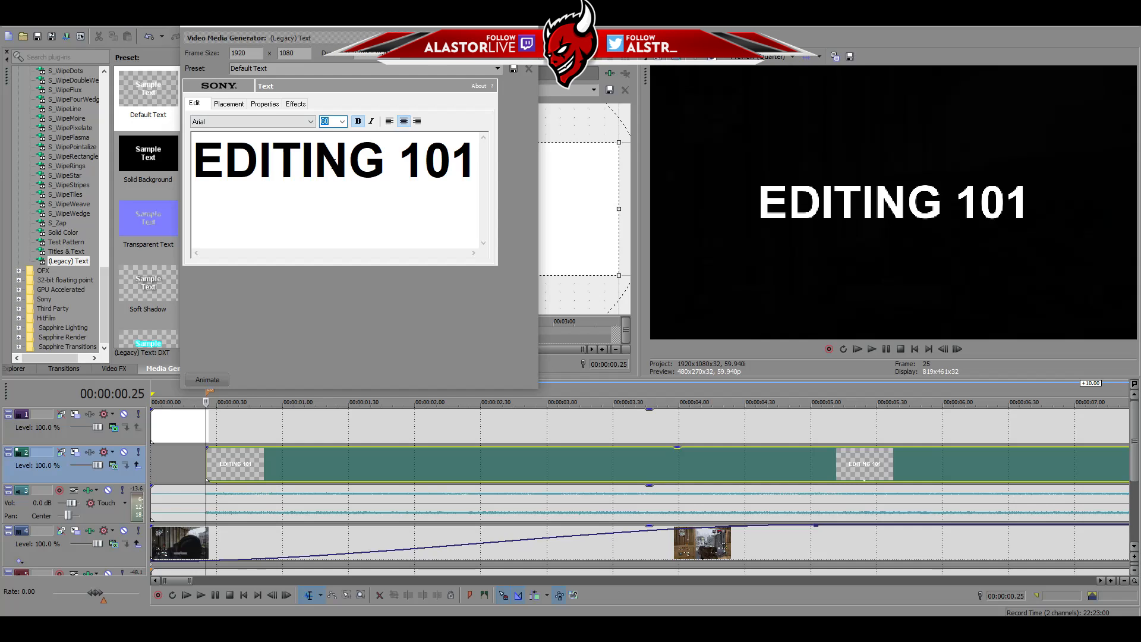
Try the fonts Birch Std, Consolas, Impact and Kozuka Mincho Pr6N M on the whole "EDITING 101" title text
{"action": "left_click", "coordinate": [476, 170]}
{"action": "key", "text": "ctrl+a"}
{"action": "left_click", "coordinate": [309, 122]}
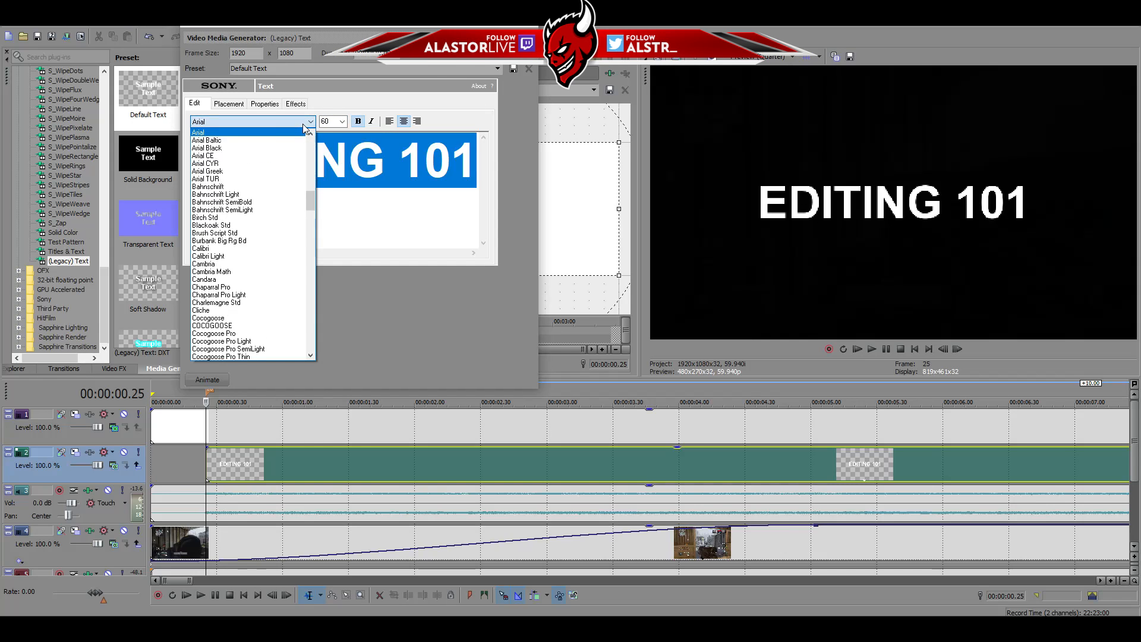
{"action": "left_click", "coordinate": [268, 134]}
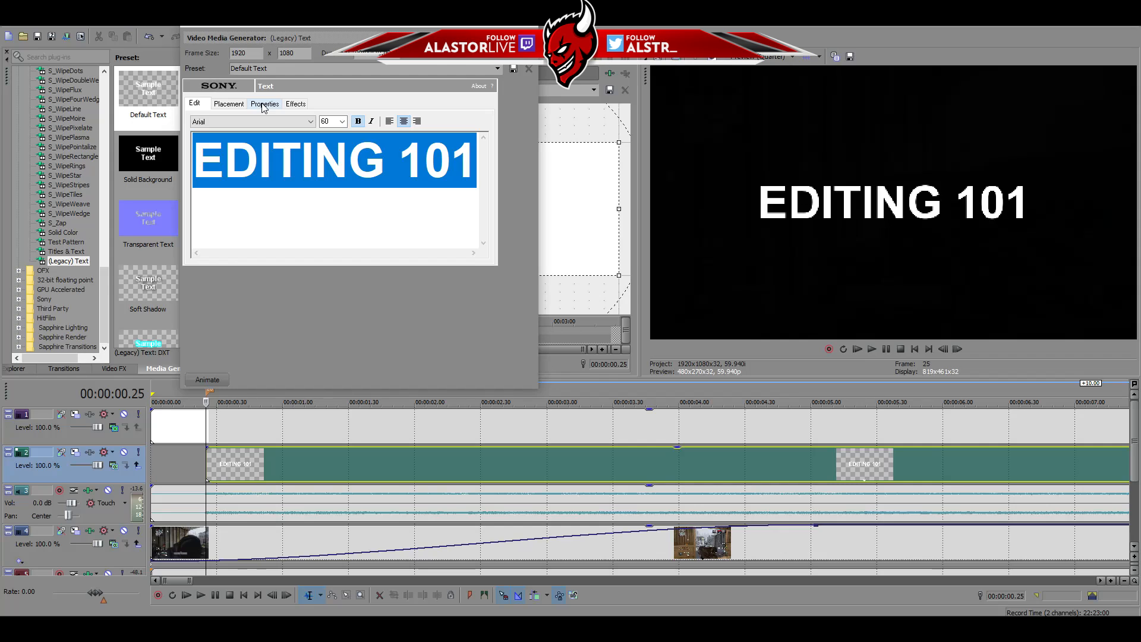
{"action": "left_click", "coordinate": [270, 126]}
{"action": "left_click", "coordinate": [273, 124]}
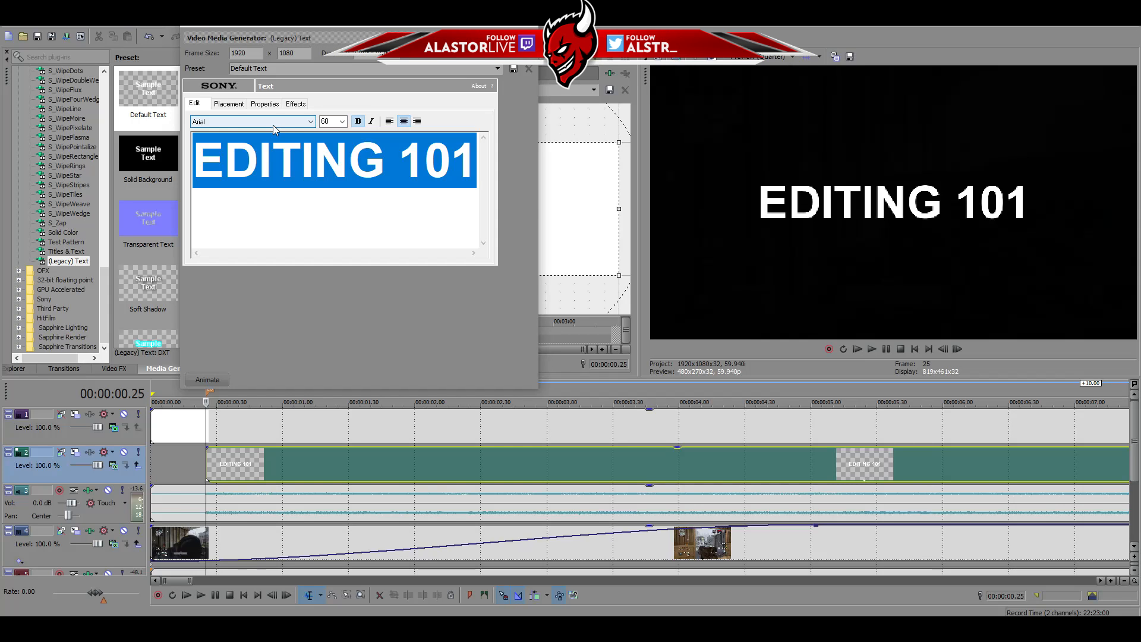
{"action": "left_click", "coordinate": [273, 125]}
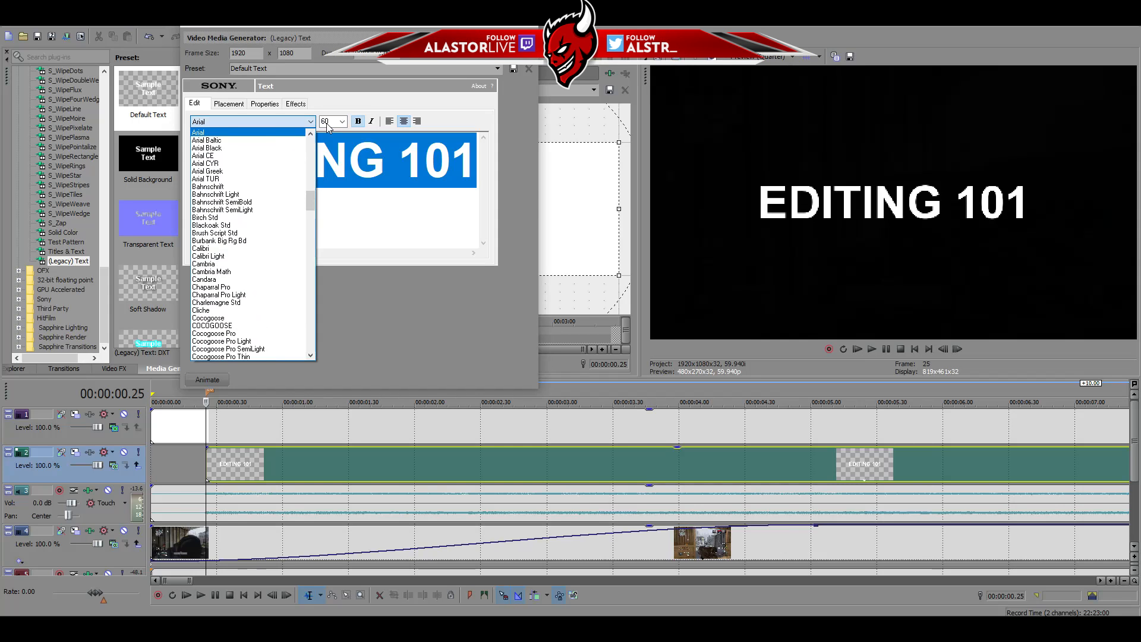
{"action": "left_click", "coordinate": [277, 136]}
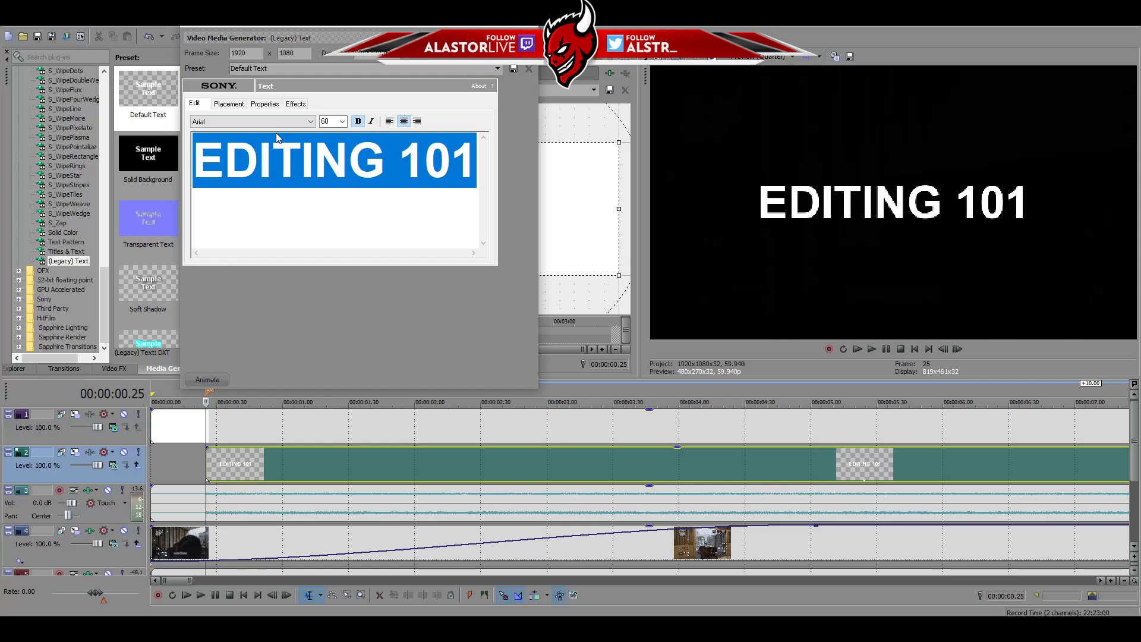
{"action": "left_click", "coordinate": [275, 122]}
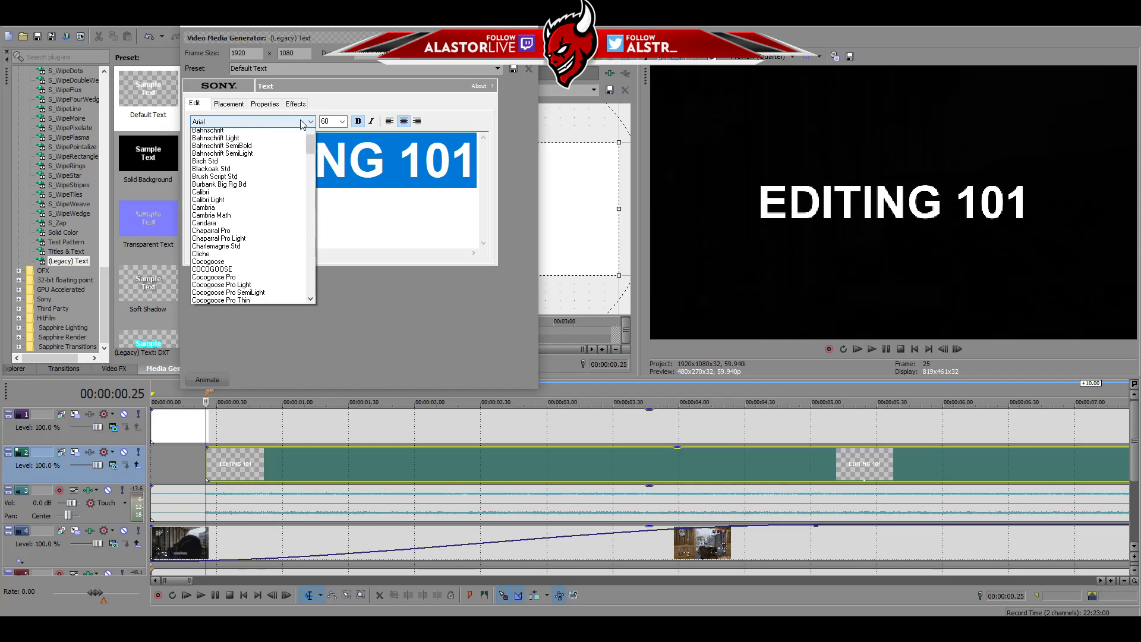
{"action": "left_click", "coordinate": [213, 218]}
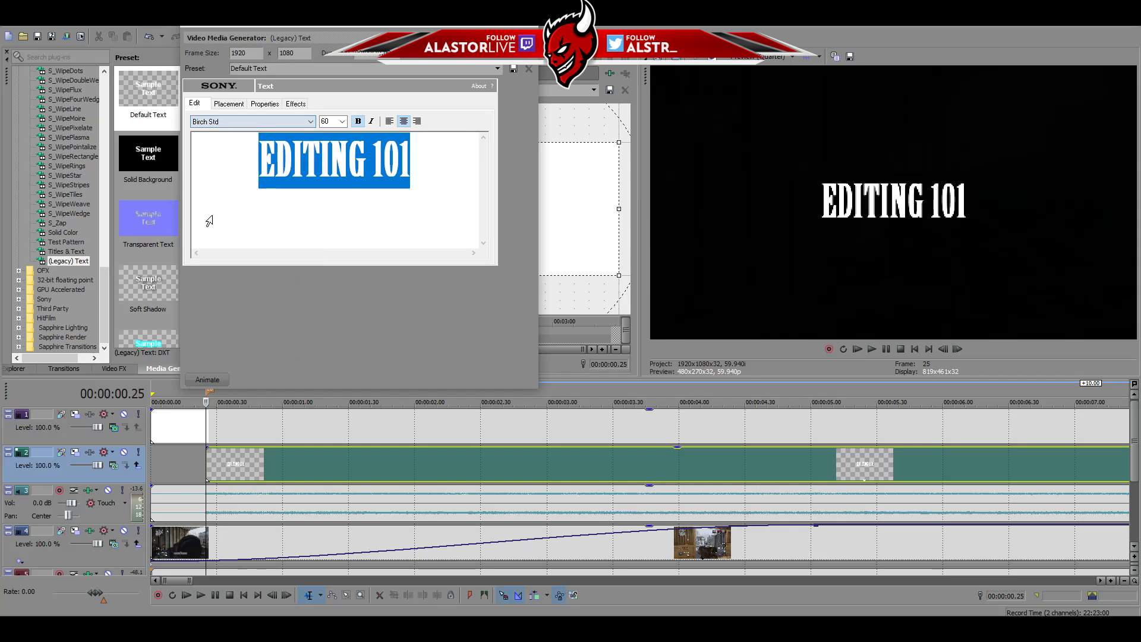
{"action": "left_click", "coordinate": [263, 123]}
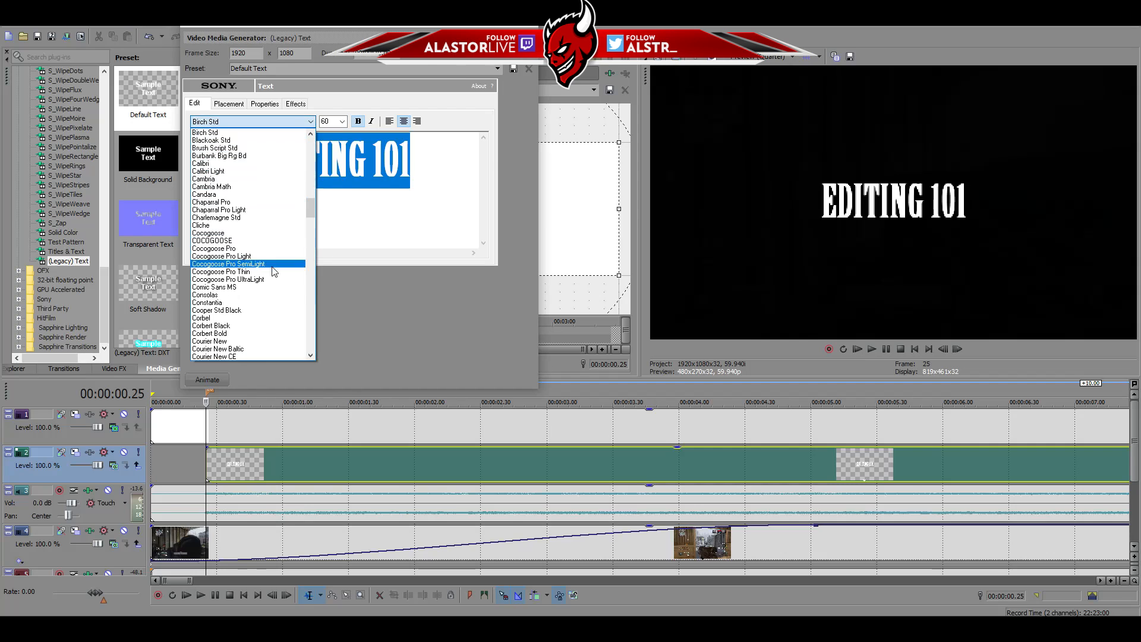
{"action": "left_click", "coordinate": [222, 299]}
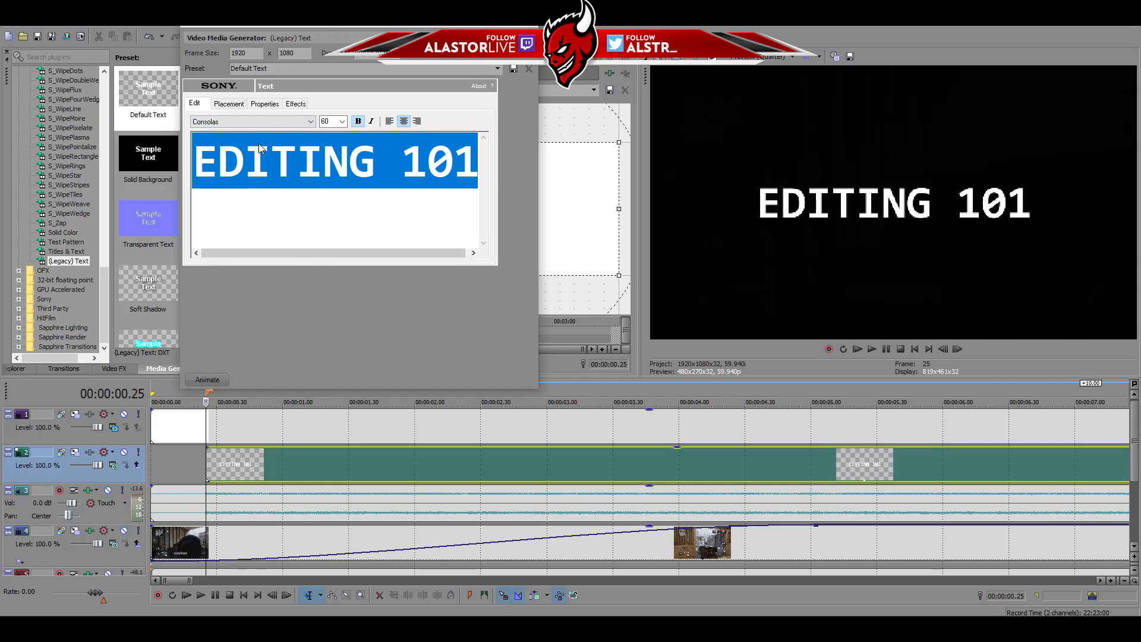
{"action": "left_click", "coordinate": [258, 122]}
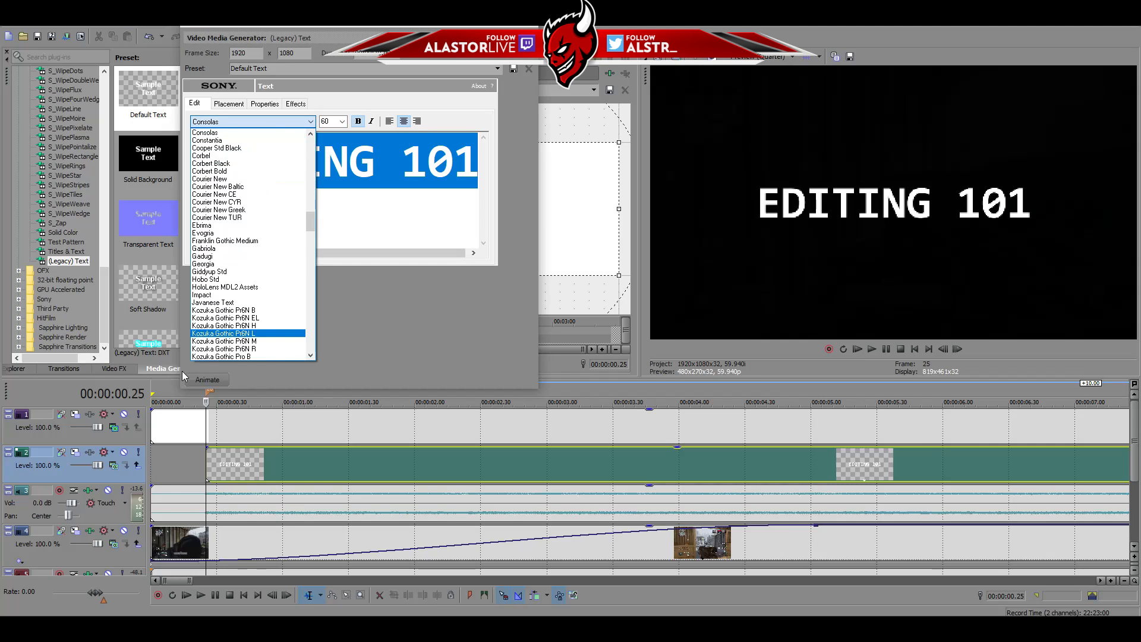
{"action": "left_click", "coordinate": [217, 294]}
{"action": "left_click", "coordinate": [250, 122]}
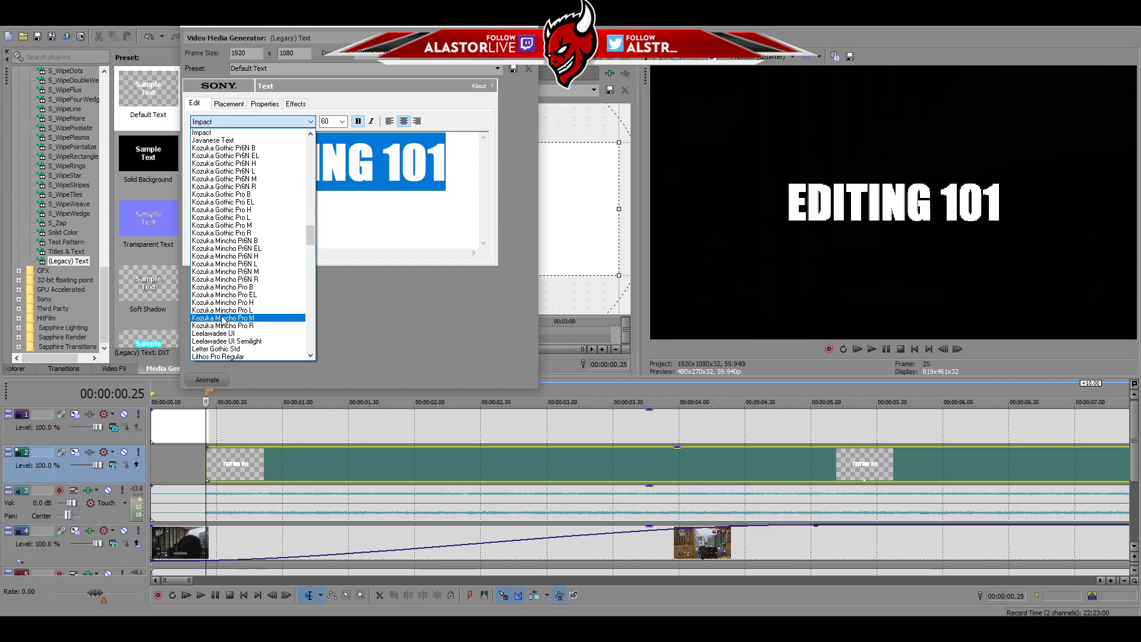
{"action": "scroll", "coordinate": [253, 336], "scroll_direction": "down", "scroll_amount": 2}
{"action": "left_click", "coordinate": [225, 155]}
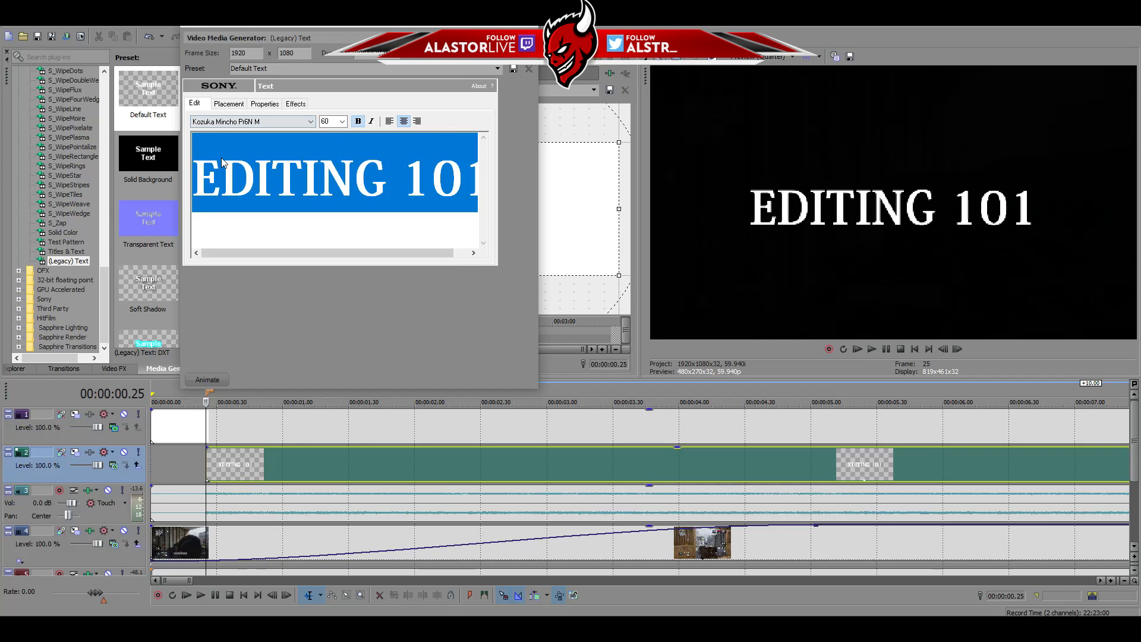
Set the title text back to Arial, compare it without bold, restore bold and close the text generator
{"action": "left_click", "coordinate": [259, 122]}
{"action": "scroll", "coordinate": [250, 181], "scroll_direction": "up", "scroll_amount": 3}
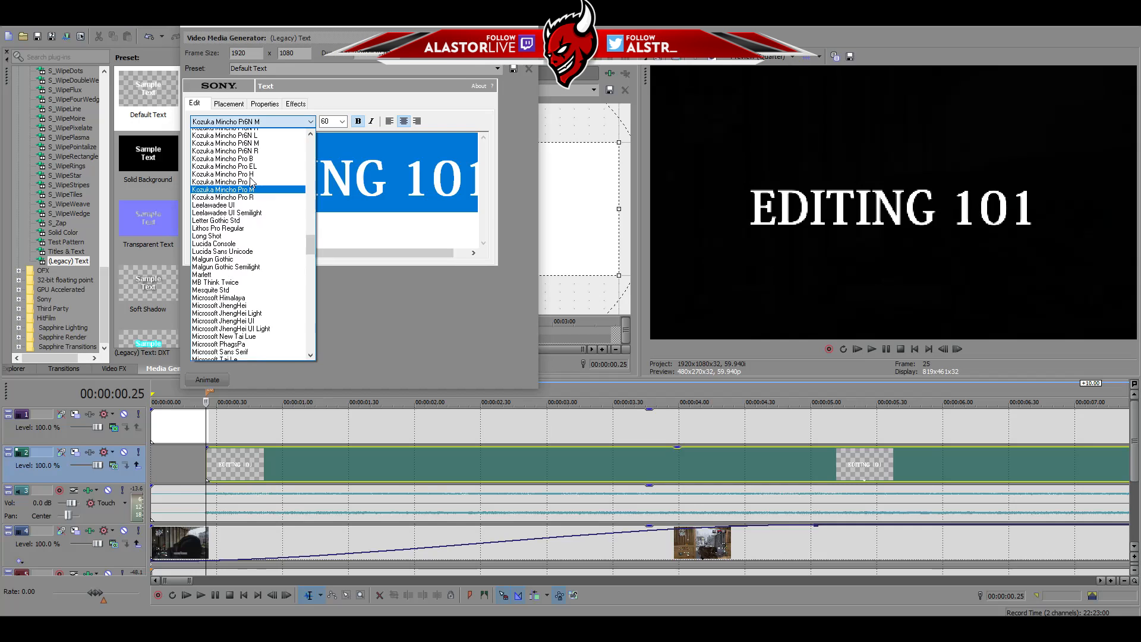
{"action": "scroll", "coordinate": [250, 181], "scroll_direction": "up", "scroll_amount": 20}
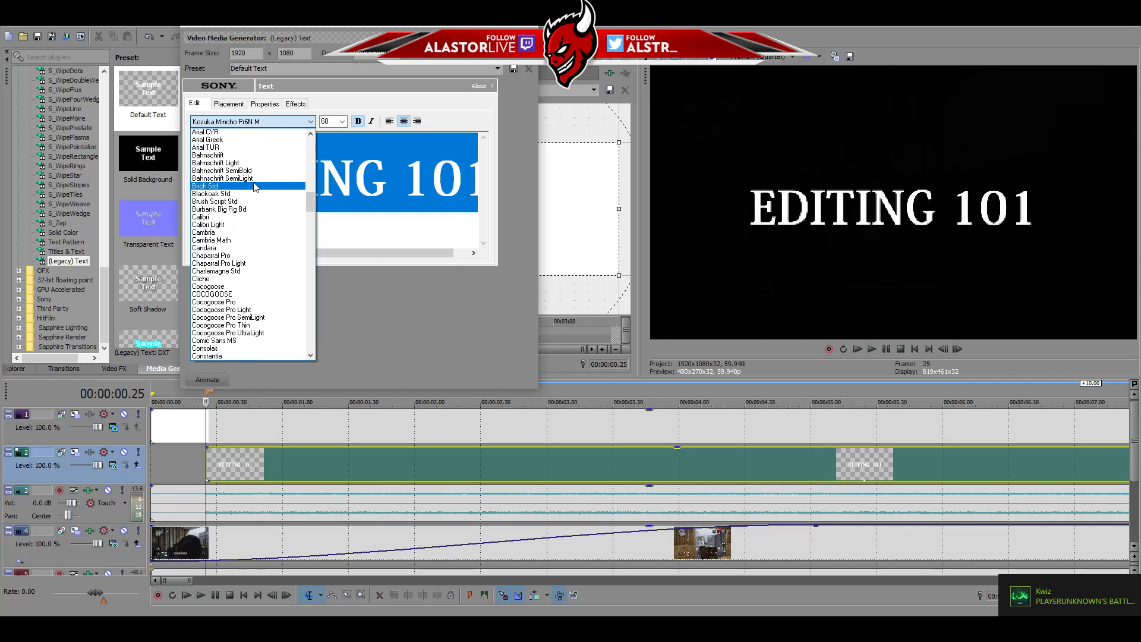
{"action": "scroll", "coordinate": [256, 187], "scroll_direction": "up", "scroll_amount": 5}
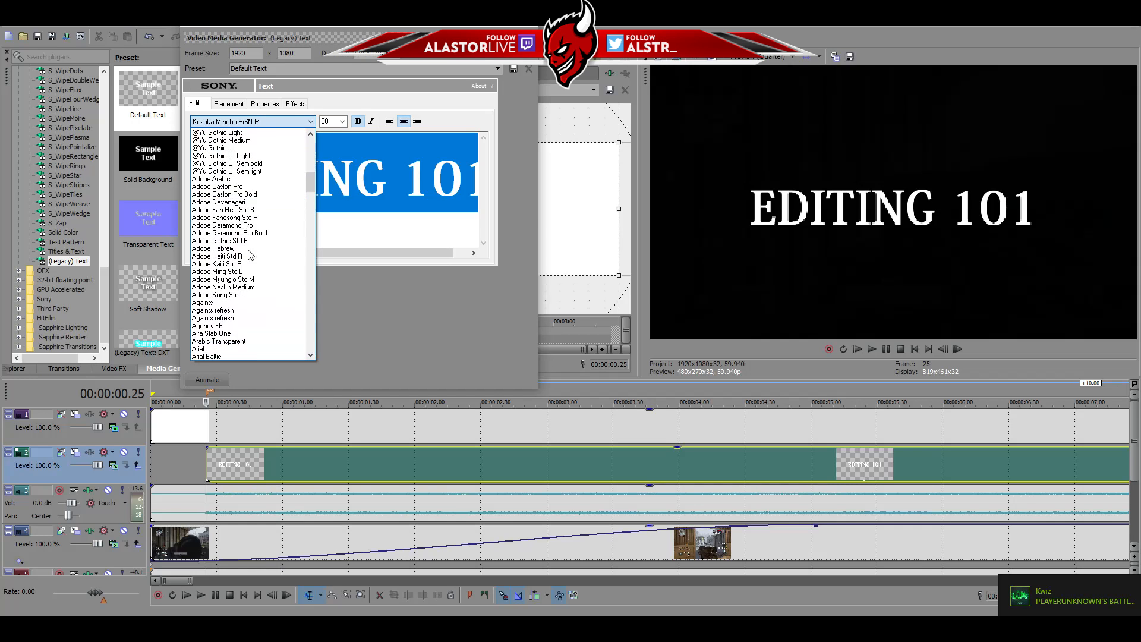
{"action": "left_click", "coordinate": [219, 349]}
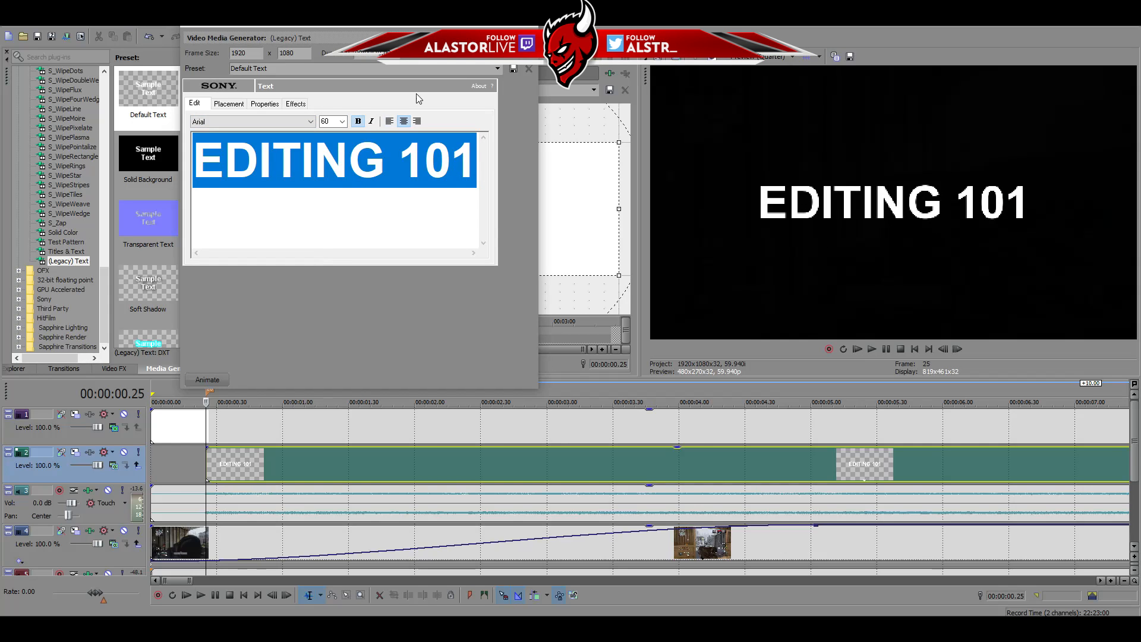
{"action": "left_click", "coordinate": [358, 122]}
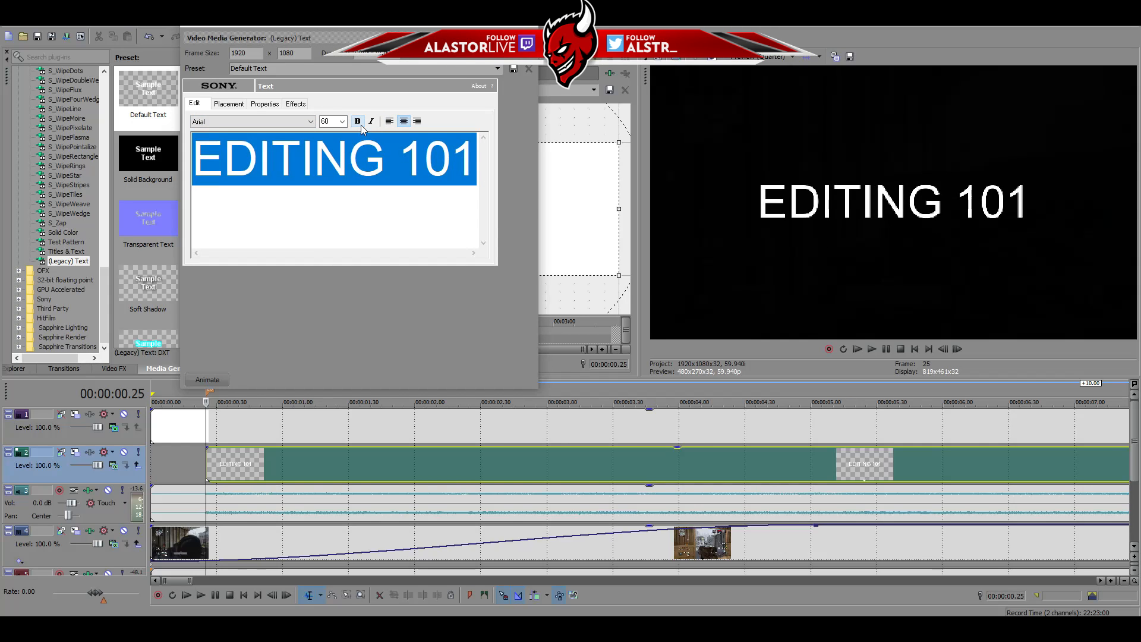
{"action": "left_click", "coordinate": [360, 124]}
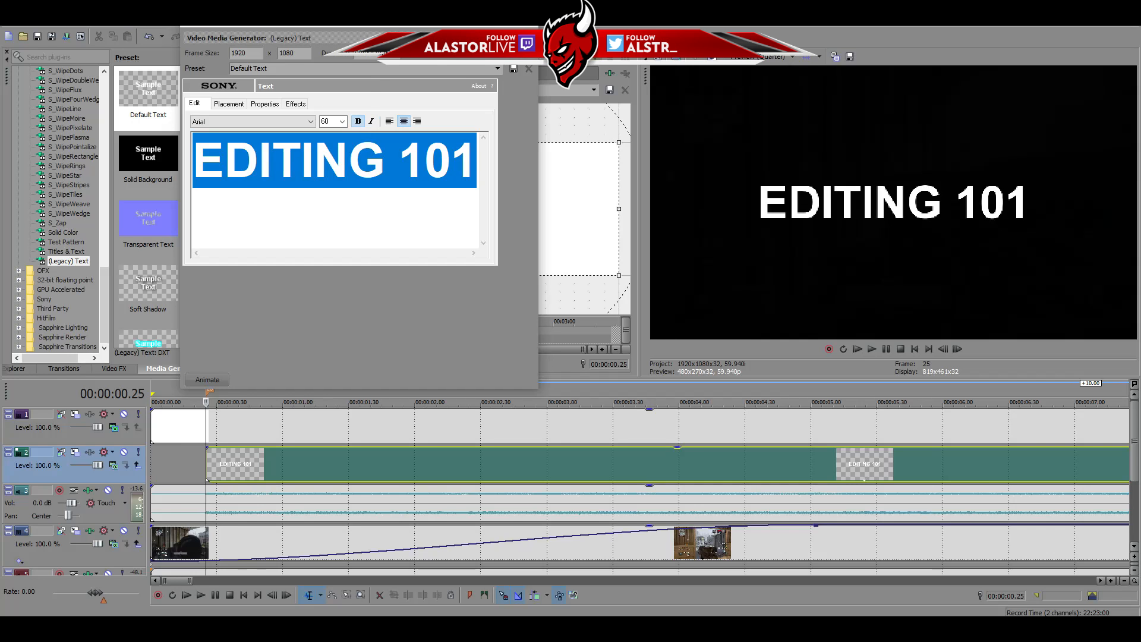
{"action": "left_click", "coordinate": [533, 25]}
Trim the "EDITING 101" event's end to about 00:00:08, where the music gets louder just before marker 1
{"action": "scroll", "coordinate": [416, 424], "scroll_direction": "down", "scroll_amount": 3}
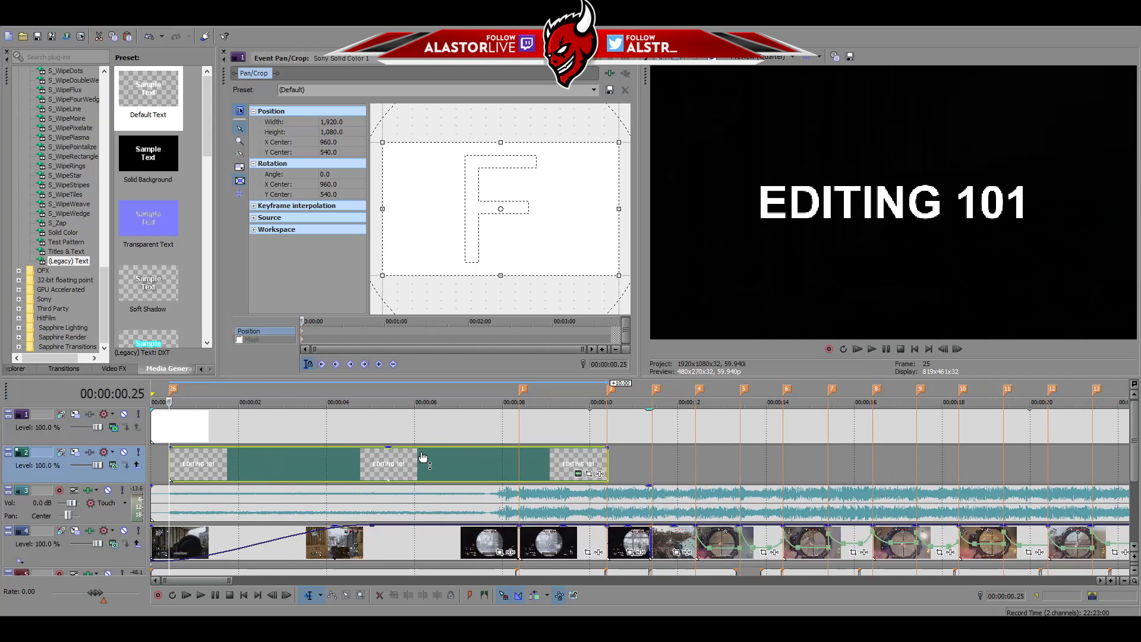
{"action": "scroll", "coordinate": [422, 466], "scroll_direction": "up", "scroll_amount": 4}
{"action": "scroll", "coordinate": [422, 466], "scroll_direction": "down", "scroll_amount": 3}
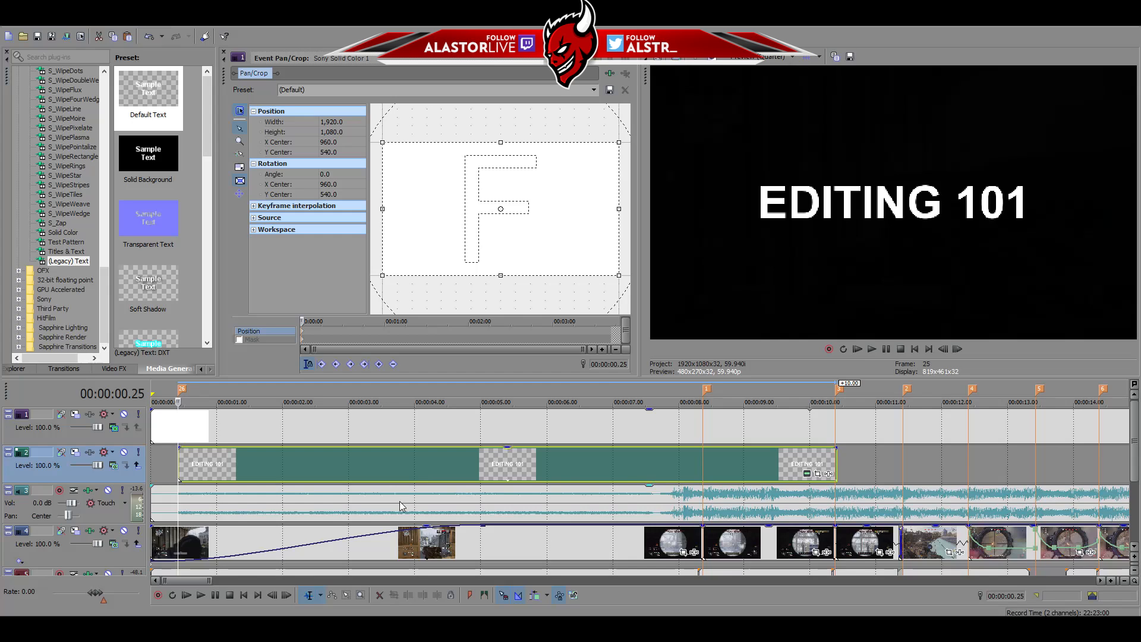
{"action": "left_click_drag", "start_coordinate": [836, 466], "coordinate": [858, 467]}
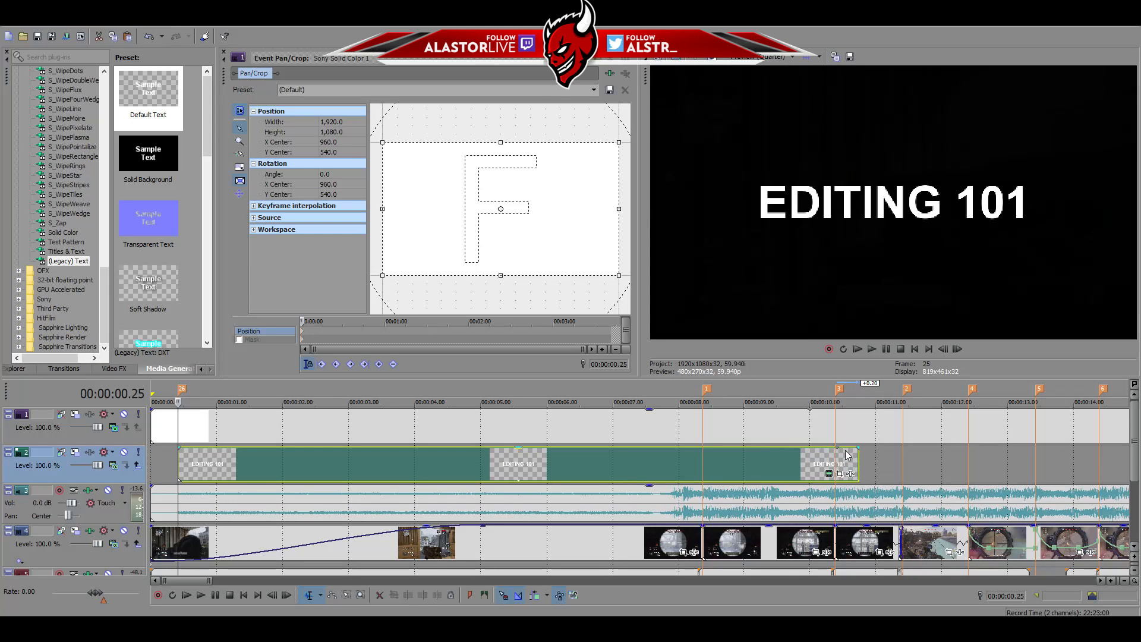
{"action": "left_click", "coordinate": [829, 474]}
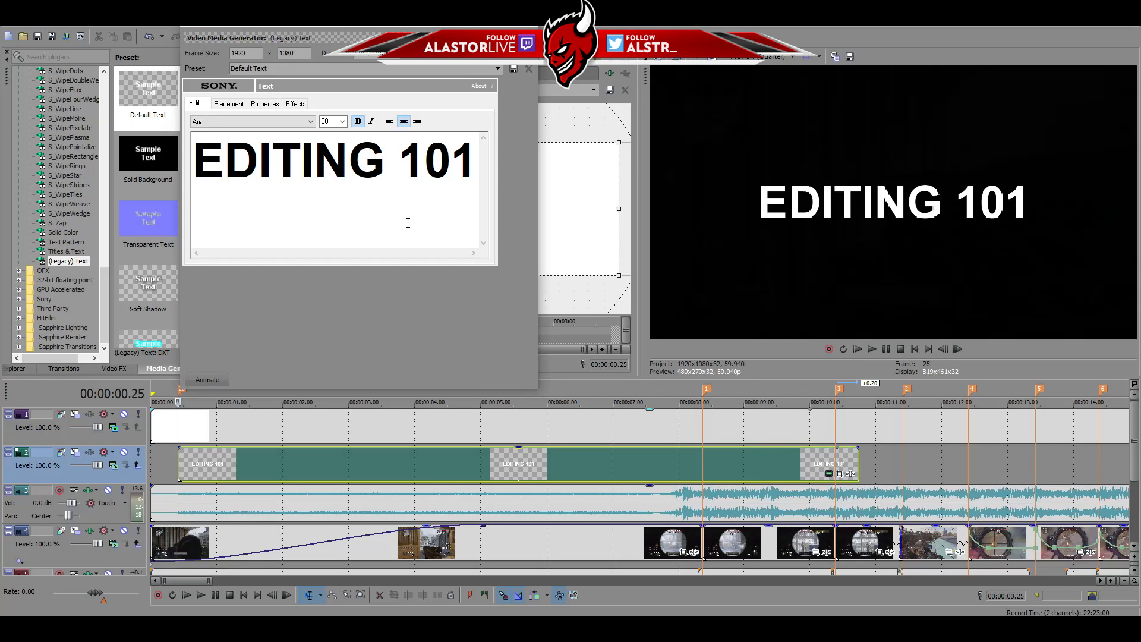
{"action": "left_click", "coordinate": [533, 26]}
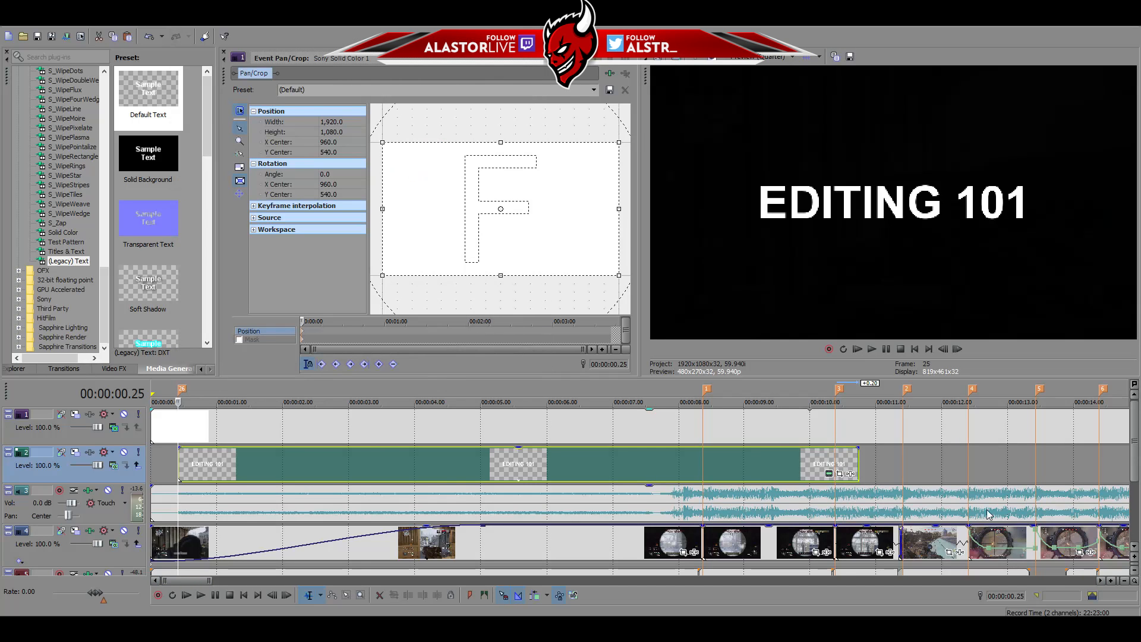
{"action": "left_click_drag", "start_coordinate": [856, 462], "coordinate": [686, 486]}
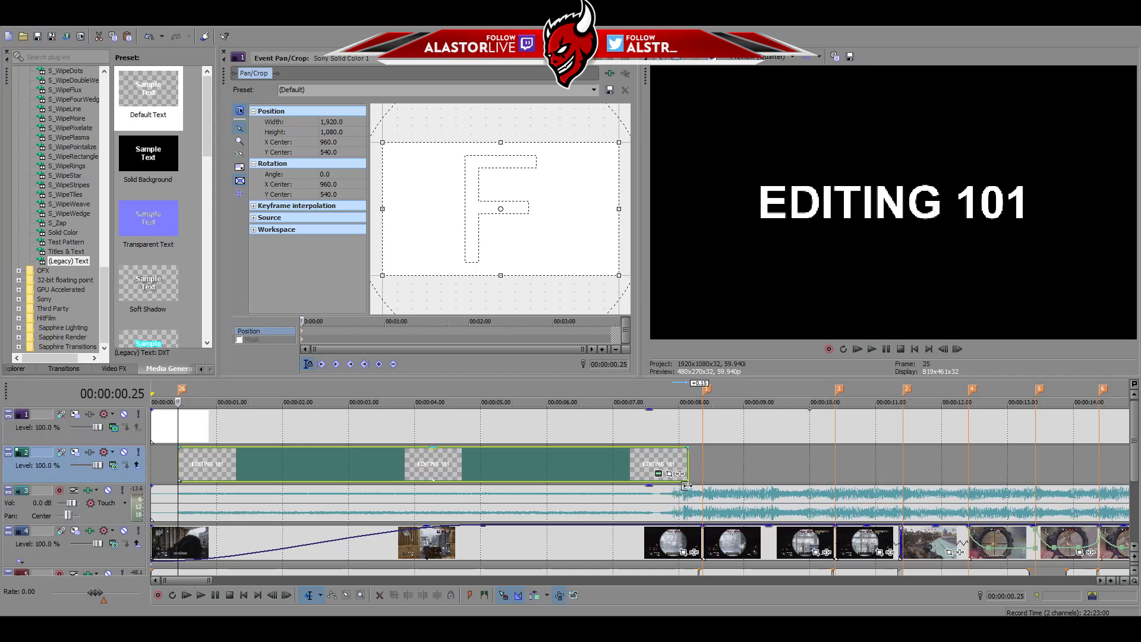
Insert a composite level envelope on track 2, which holds the title
{"action": "right_click", "coordinate": [793, 465]}
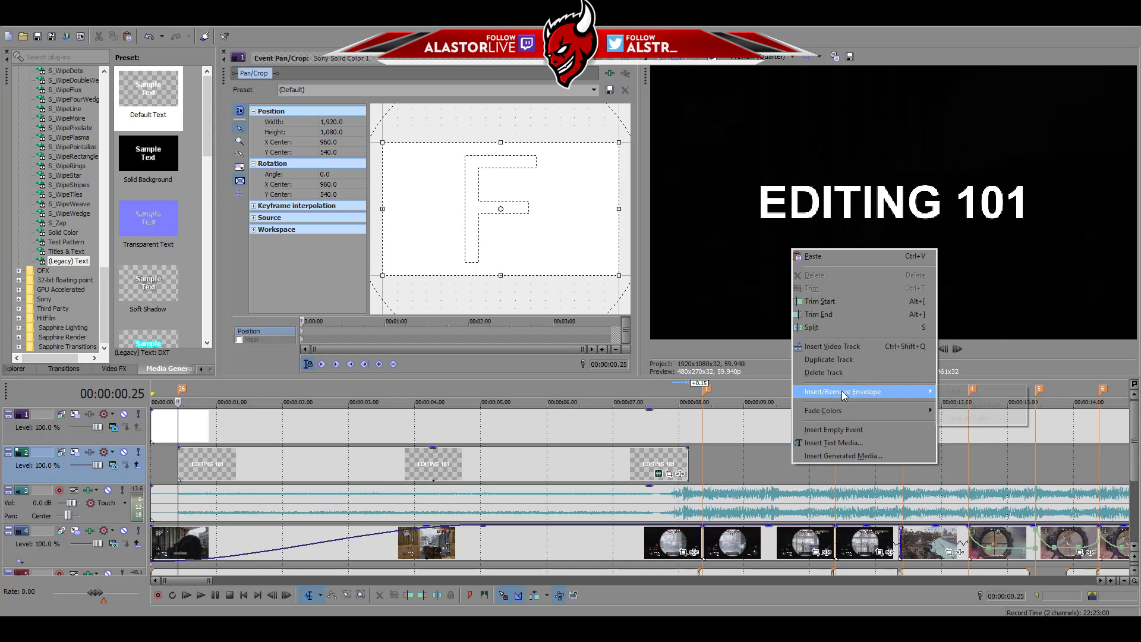
{"action": "left_click", "coordinate": [951, 409]}
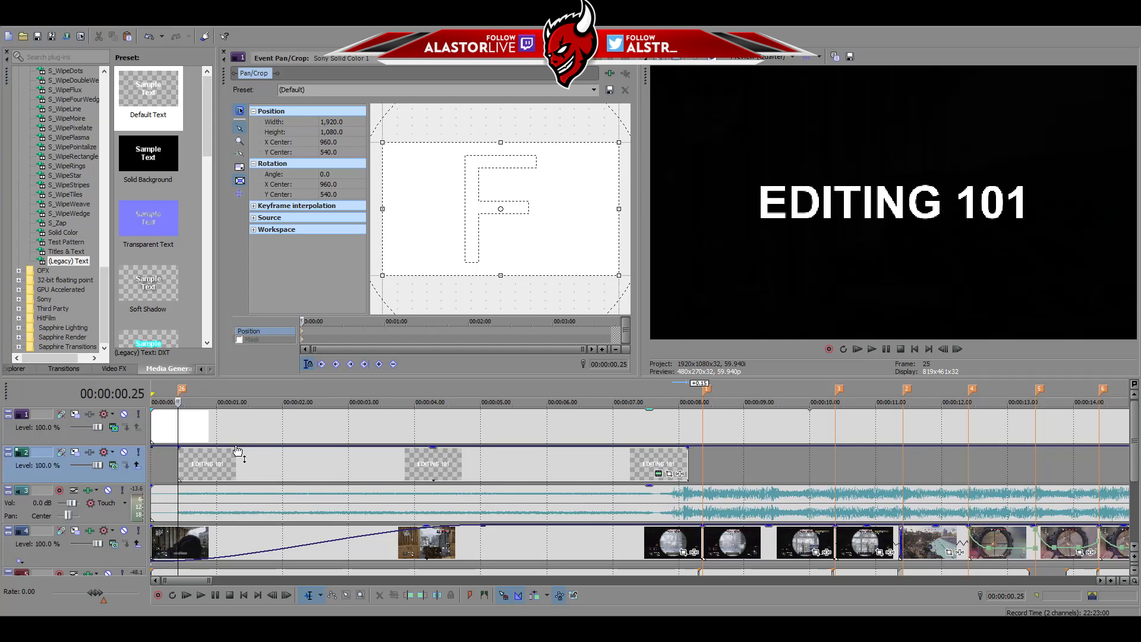
Place the cursor at 00:00:00.20 and move the "EDITING 101" event so it starts there
{"action": "left_click", "coordinate": [178, 458]}
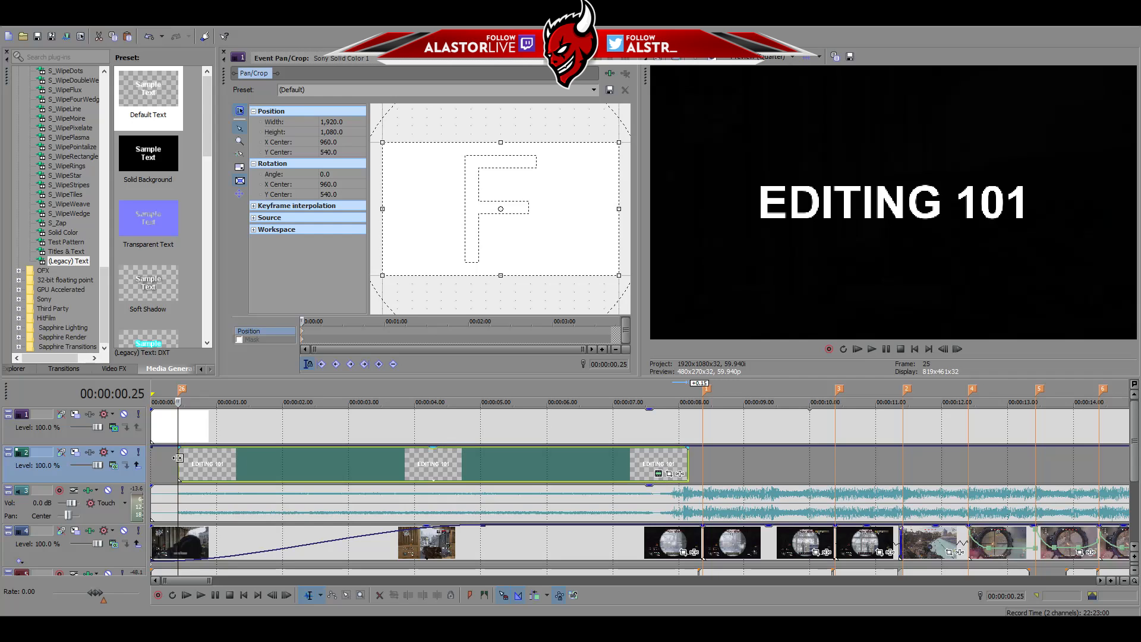
{"action": "left_click", "coordinate": [945, 350]}
{"action": "left_click", "coordinate": [944, 350]}
{"action": "left_click", "coordinate": [944, 350]}
{"action": "left_click", "coordinate": [944, 351]}
{"action": "left_click", "coordinate": [944, 352]}
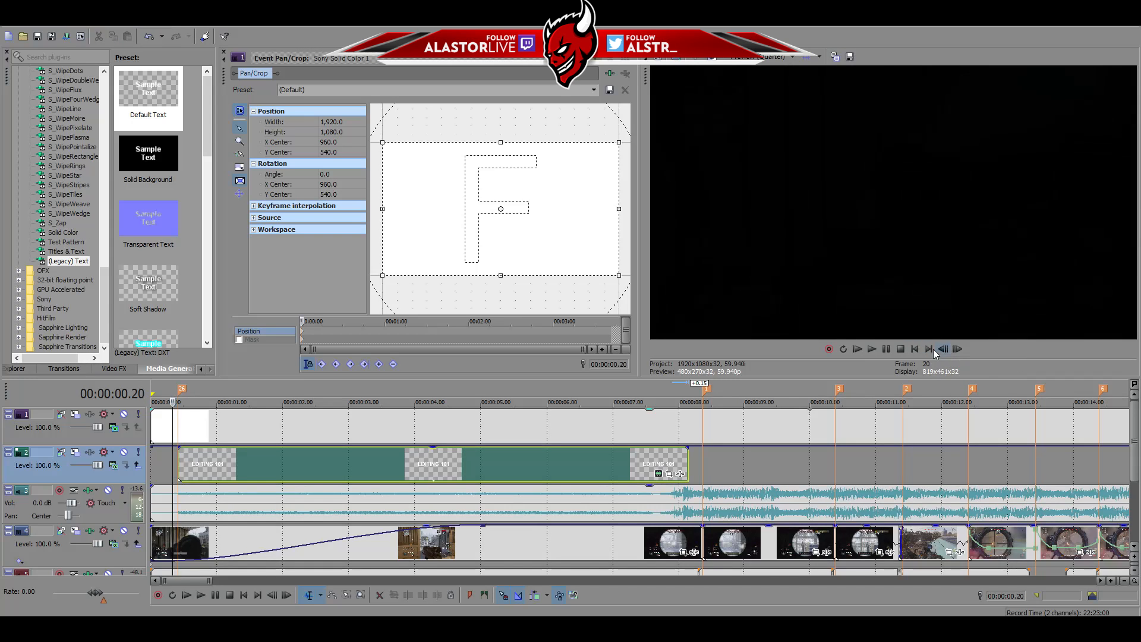
{"action": "scroll", "coordinate": [413, 456], "scroll_direction": "up", "scroll_amount": 8}
{"action": "left_click_drag", "start_coordinate": [404, 453], "coordinate": [373, 455]}
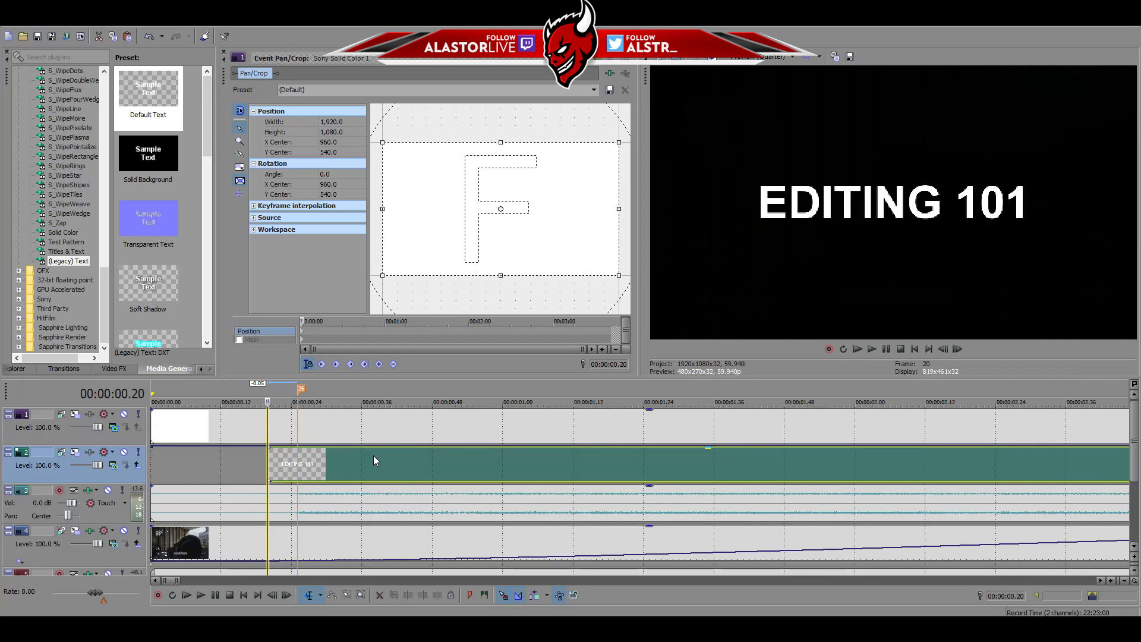
At 00:00:00.27, open the title event's Pan/Crop and enlarge the frame to about 4,813 wide and 2,064 high
{"action": "left_click", "coordinate": [958, 349]}
{"action": "left_click", "coordinate": [958, 349]}
{"action": "left_click", "coordinate": [959, 348]}
{"action": "left_click", "coordinate": [958, 348]}
{"action": "left_click", "coordinate": [959, 349]}
{"action": "left_click", "coordinate": [958, 348]}
{"action": "left_click", "coordinate": [958, 349]}
{"action": "scroll", "coordinate": [646, 480], "scroll_direction": "down", "scroll_amount": 8}
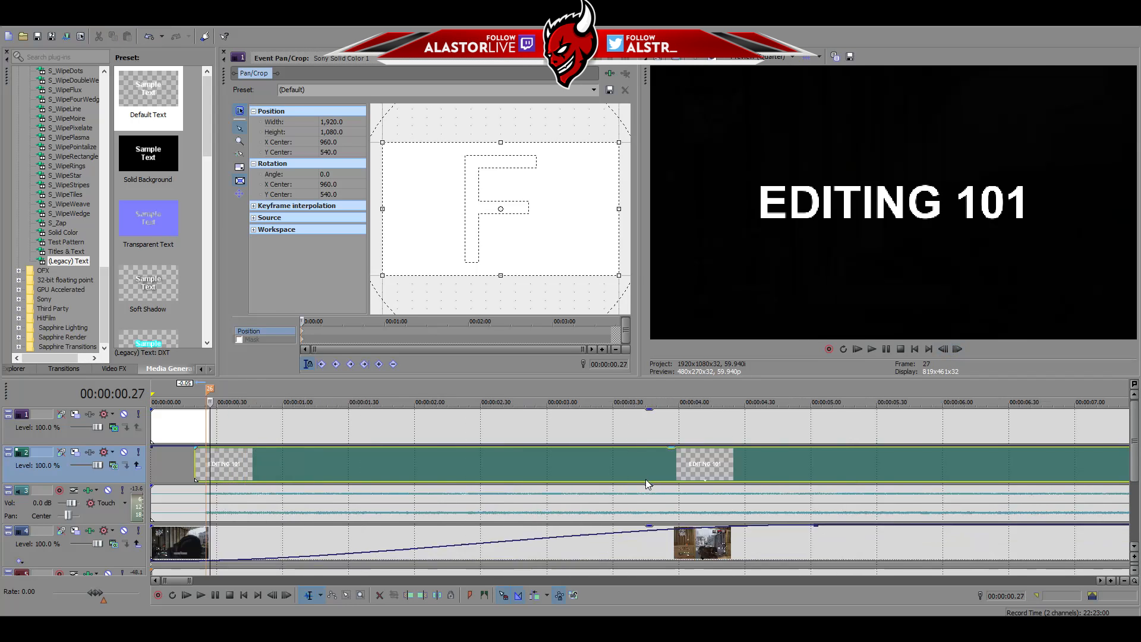
{"action": "left_click", "coordinate": [664, 475]}
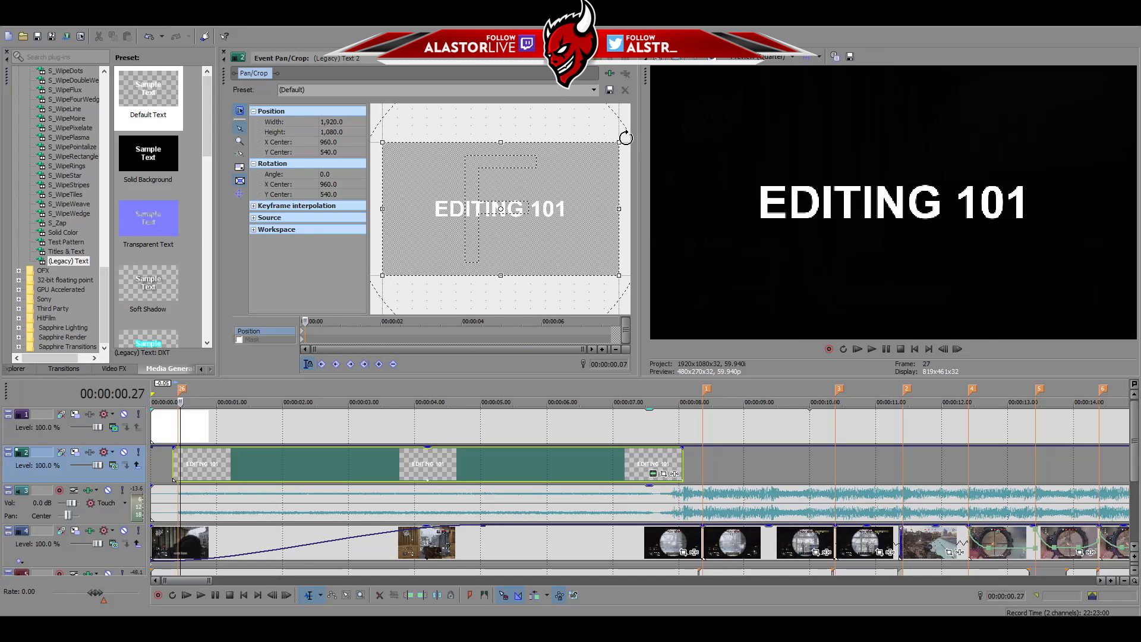
{"action": "left_click_drag", "start_coordinate": [622, 141], "coordinate": [800, 81]}
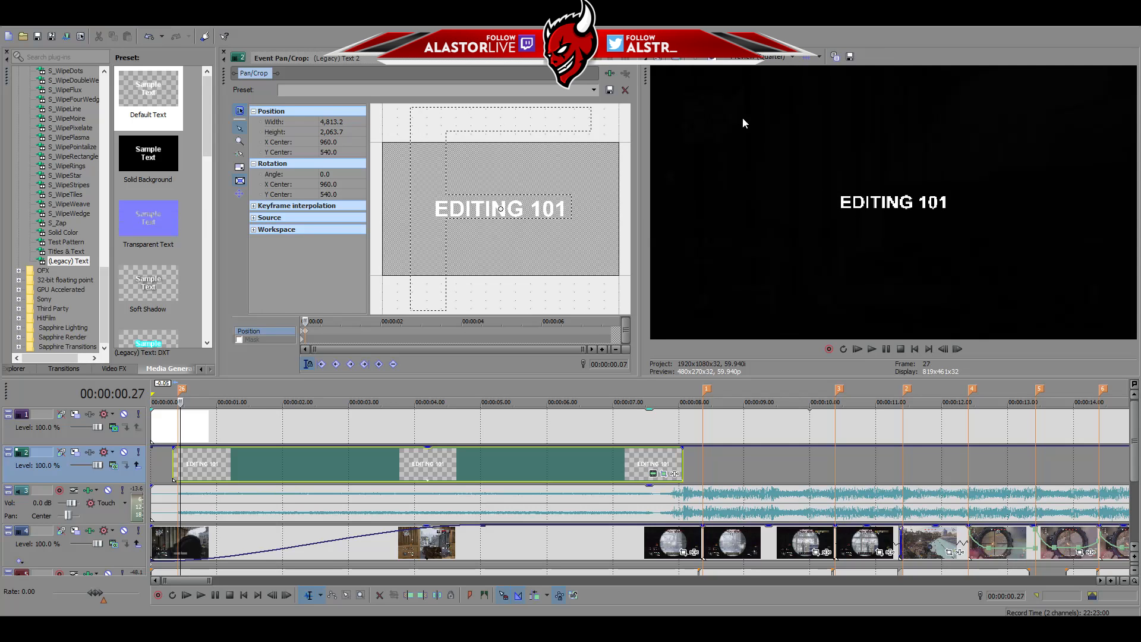
{"action": "scroll", "coordinate": [535, 196], "scroll_direction": "down", "scroll_amount": 2}
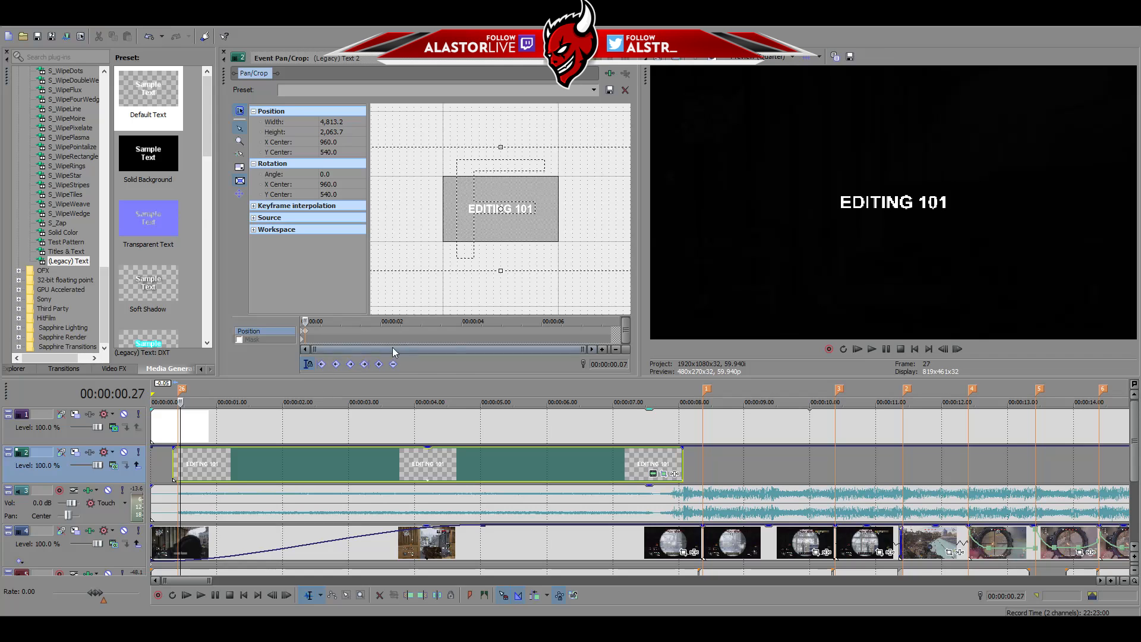
{"action": "left_click", "coordinate": [508, 328]}
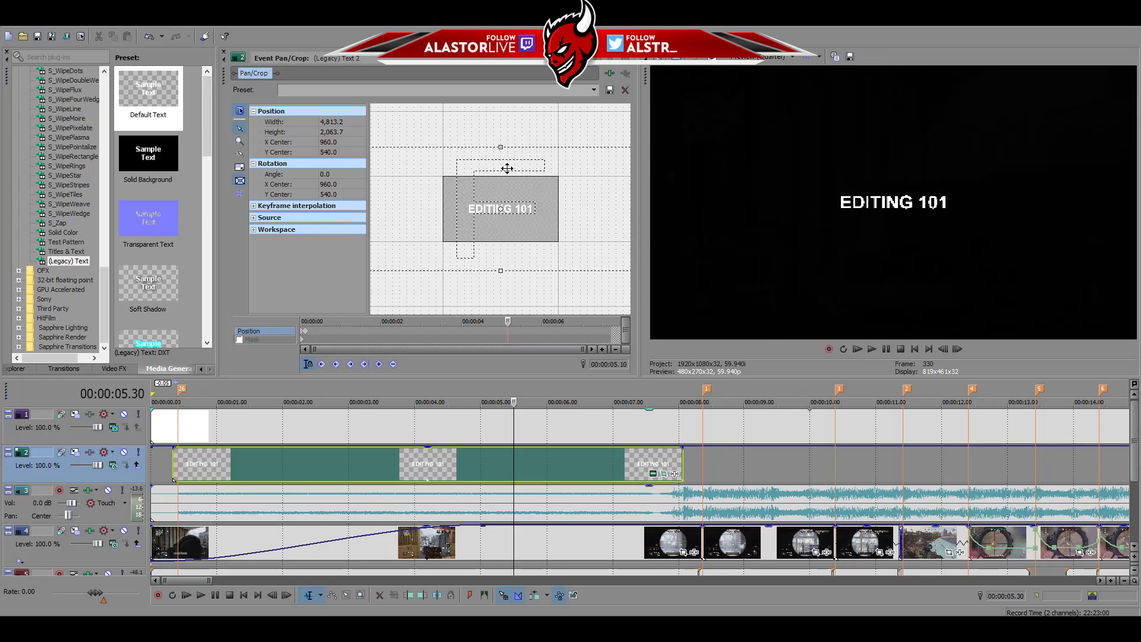
{"action": "left_click_drag", "start_coordinate": [500, 149], "coordinate": [486, 262]}
{"action": "right_click", "coordinate": [508, 333]}
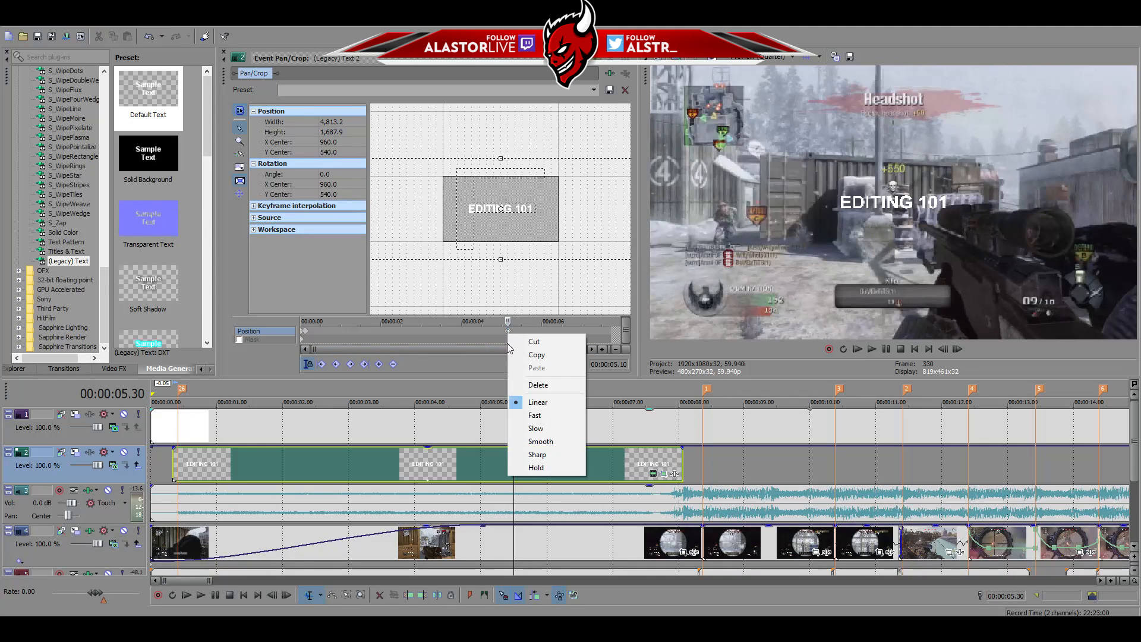
{"action": "left_click", "coordinate": [537, 385]}
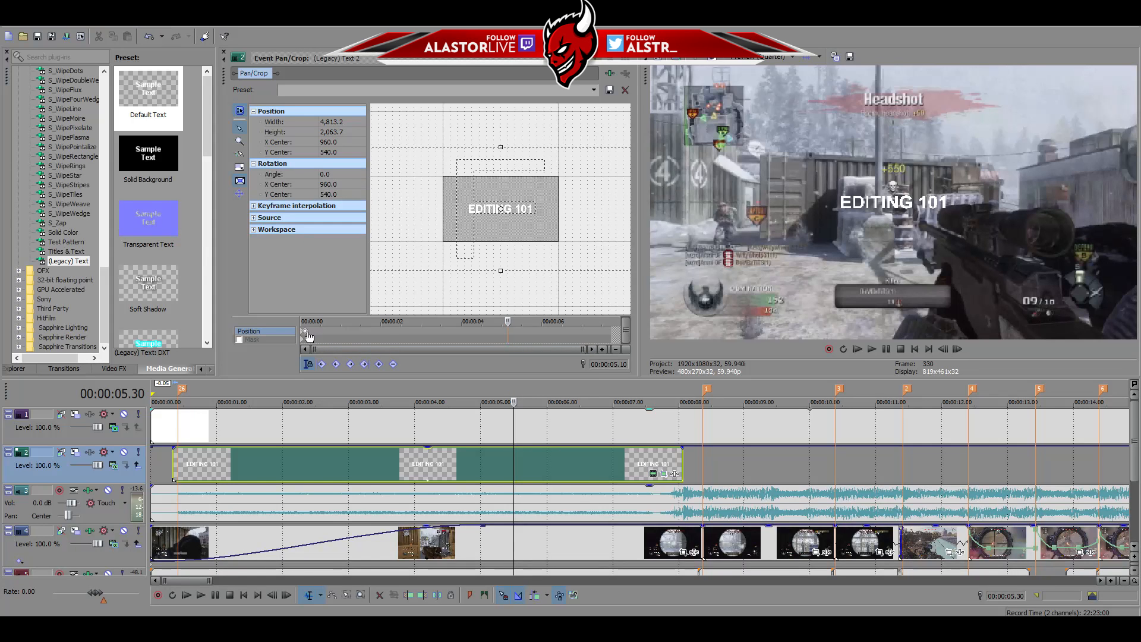
Delete the title's Pan/Crop keyframe at 00:00:00.07 and enlarge the frame there proportionally to about 4,946 by 2,782
{"action": "left_click", "coordinate": [307, 335]}
{"action": "right_click", "coordinate": [309, 337]}
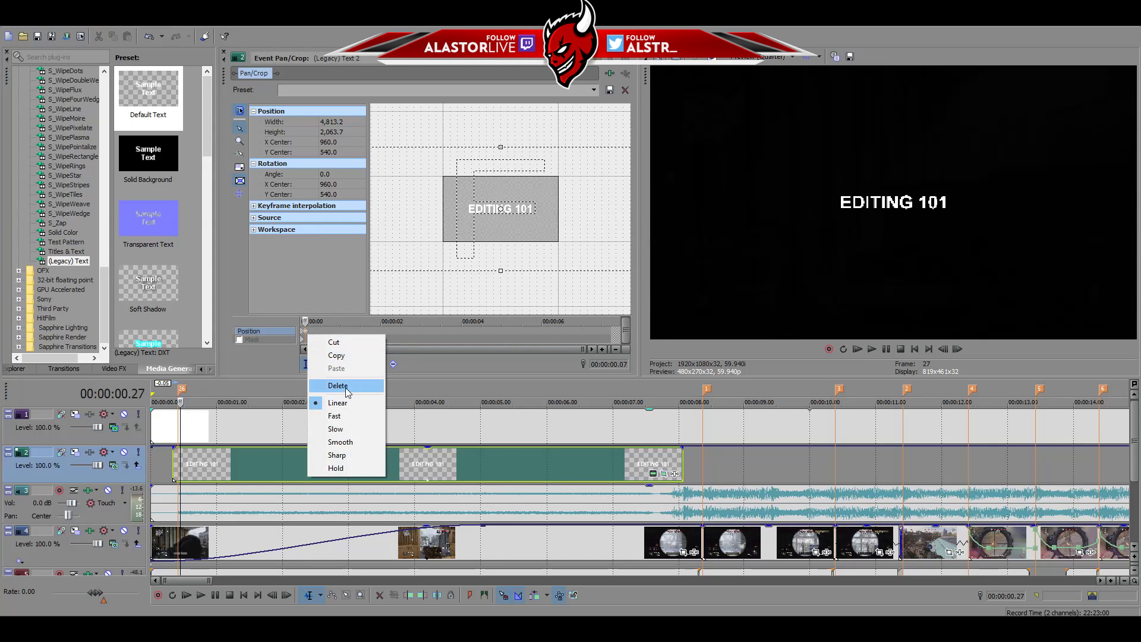
{"action": "left_click", "coordinate": [333, 385]}
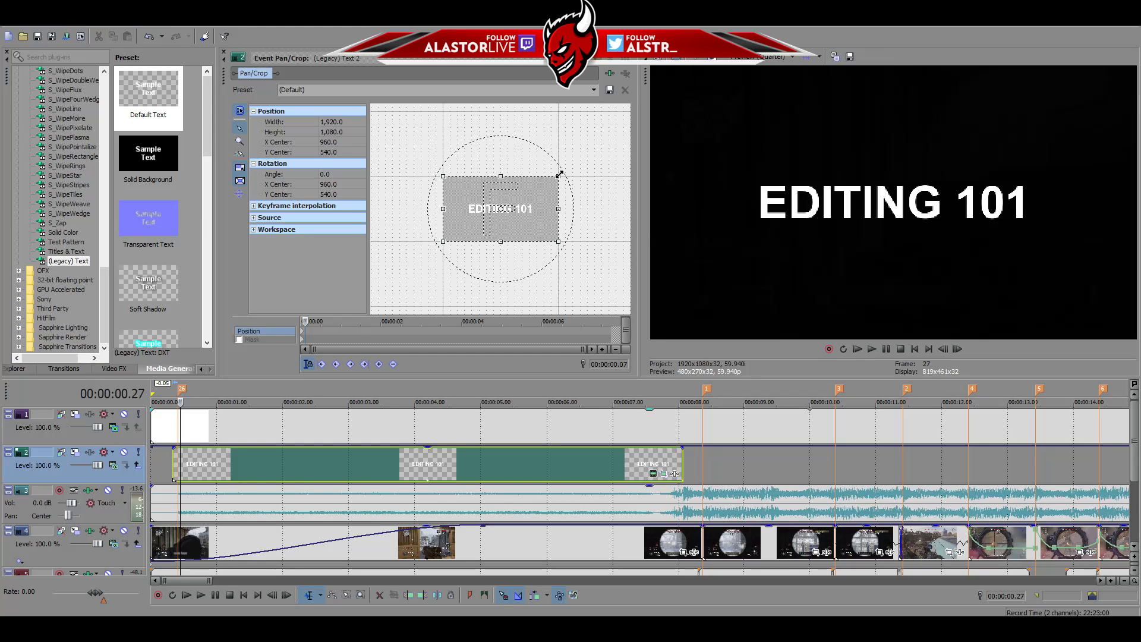
{"action": "left_click_drag", "start_coordinate": [560, 174], "coordinate": [649, 100]}
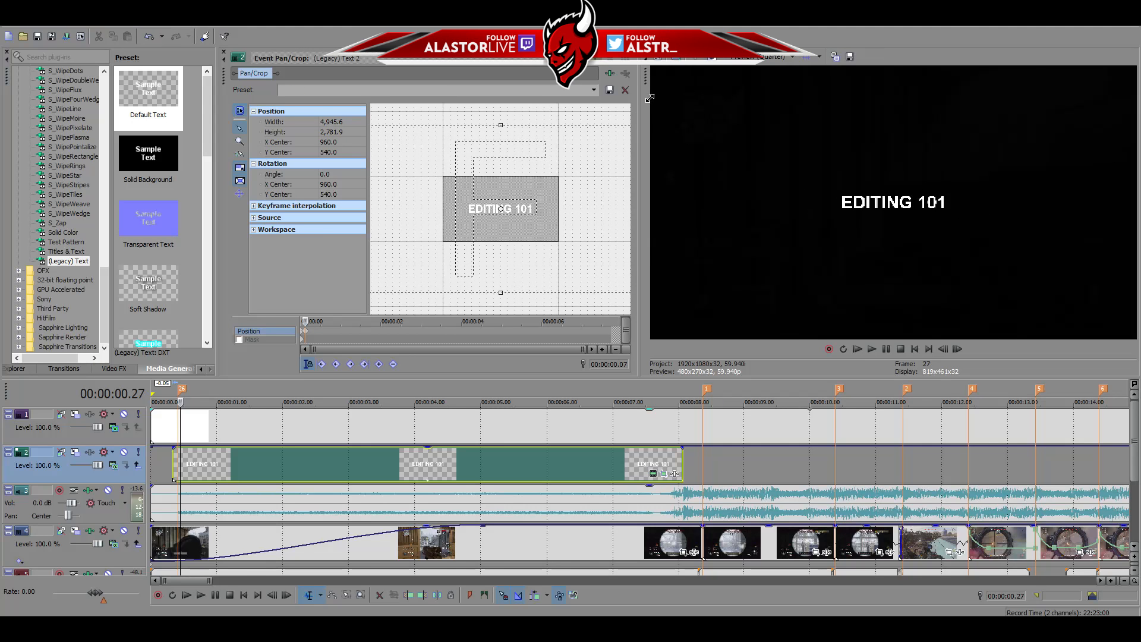
Add a Pan/Crop keyframe with the frame enlarged to about 6,000 by 3,375 and move it to the title event's end
{"action": "left_click", "coordinate": [463, 331]}
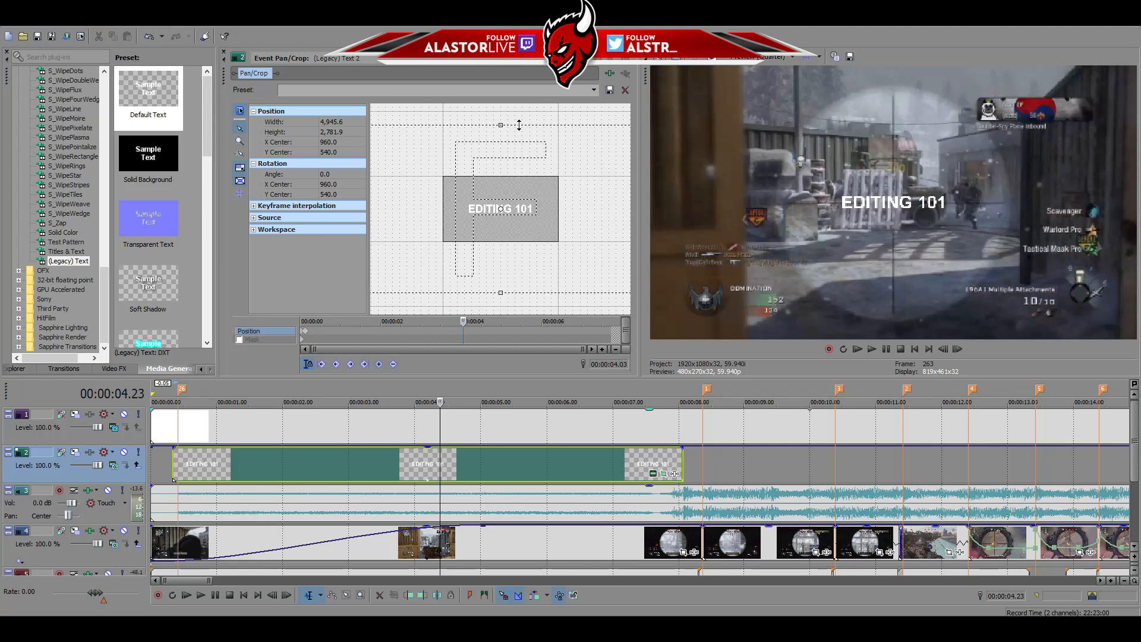
{"action": "left_click_drag", "start_coordinate": [504, 125], "coordinate": [518, 107]}
{"action": "left_click_drag", "start_coordinate": [464, 332], "coordinate": [890, 377]}
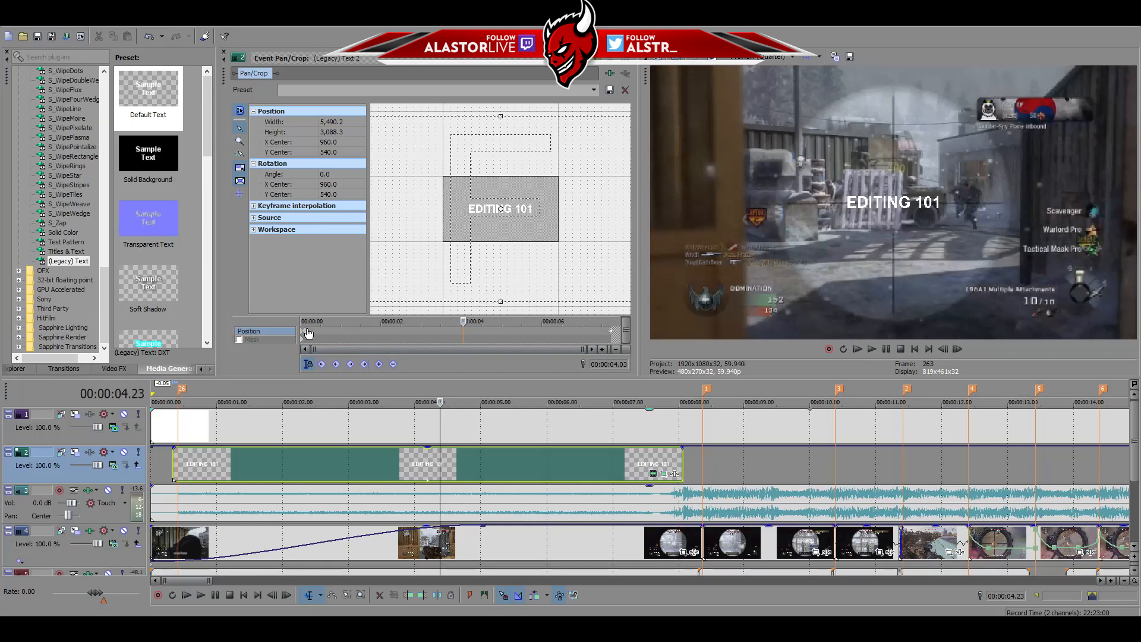
At the title's first Pan/Crop keyframe, shrink the frame to about 13 by 7.5 inside the letter N and preview the zoom
{"action": "left_click", "coordinate": [304, 332]}
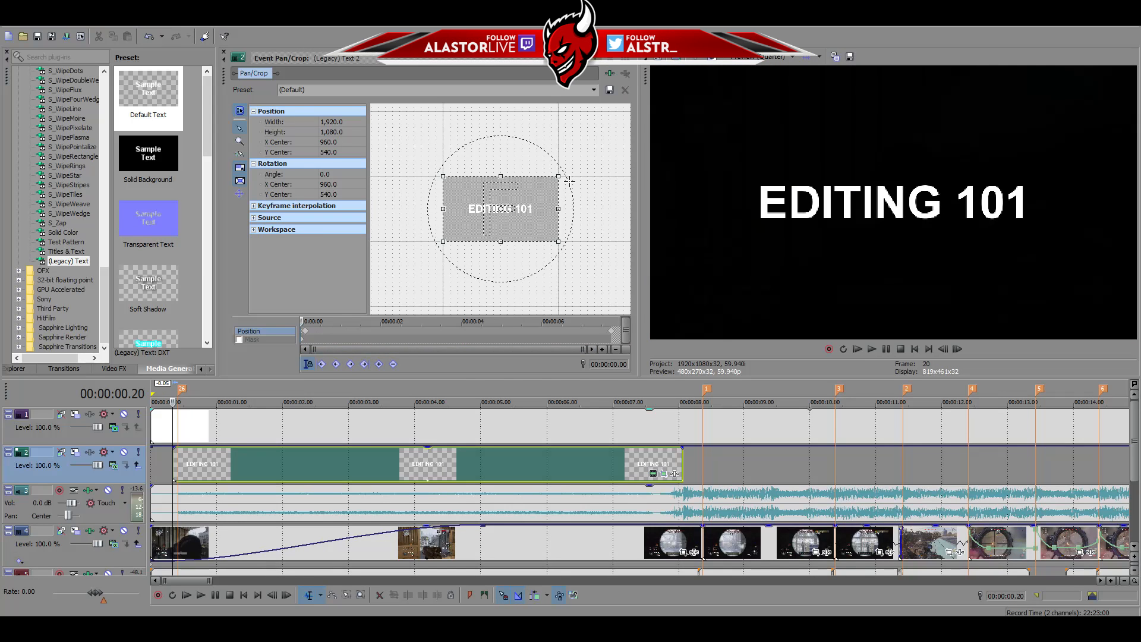
{"action": "scroll", "coordinate": [566, 191], "scroll_direction": "up", "scroll_amount": 2}
{"action": "left_click_drag", "start_coordinate": [582, 162], "coordinate": [502, 207]}
{"action": "scroll", "coordinate": [500, 209], "scroll_direction": "up", "scroll_amount": 8}
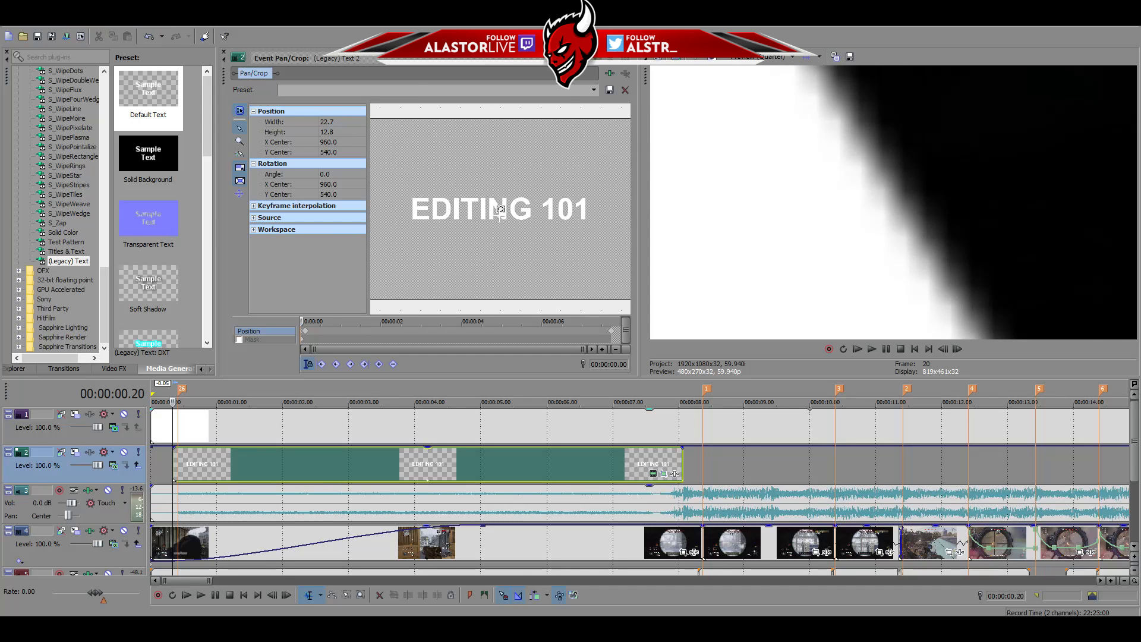
{"action": "scroll", "coordinate": [566, 208], "scroll_direction": "up", "scroll_amount": 4}
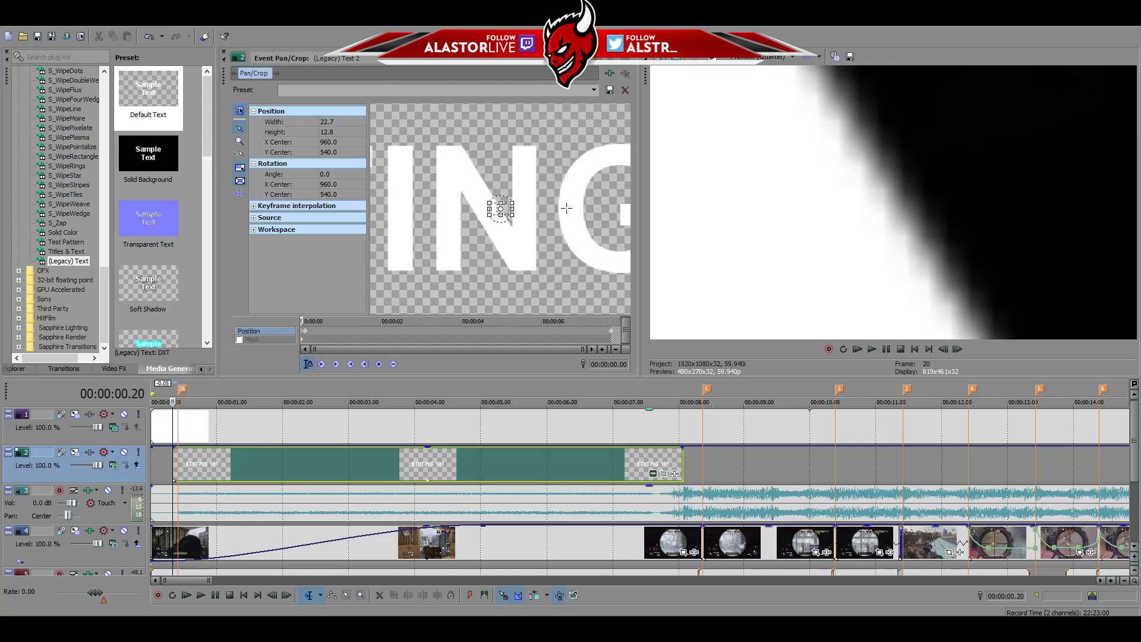
{"action": "scroll", "coordinate": [508, 213], "scroll_direction": "up", "scroll_amount": 1}
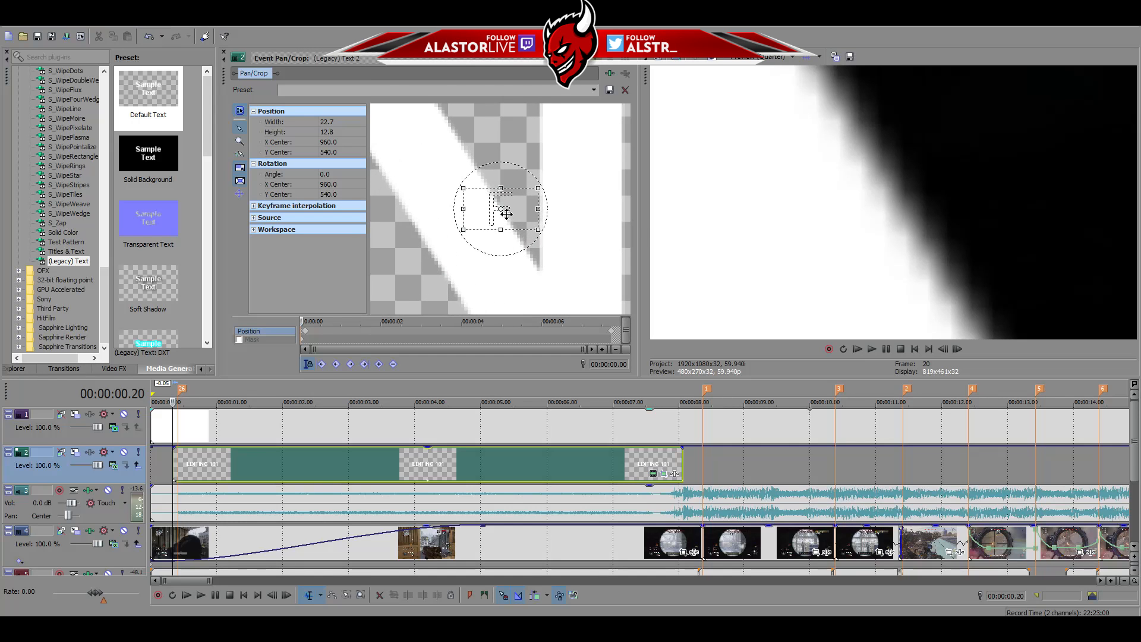
{"action": "left_click_drag", "start_coordinate": [536, 188], "coordinate": [521, 195]}
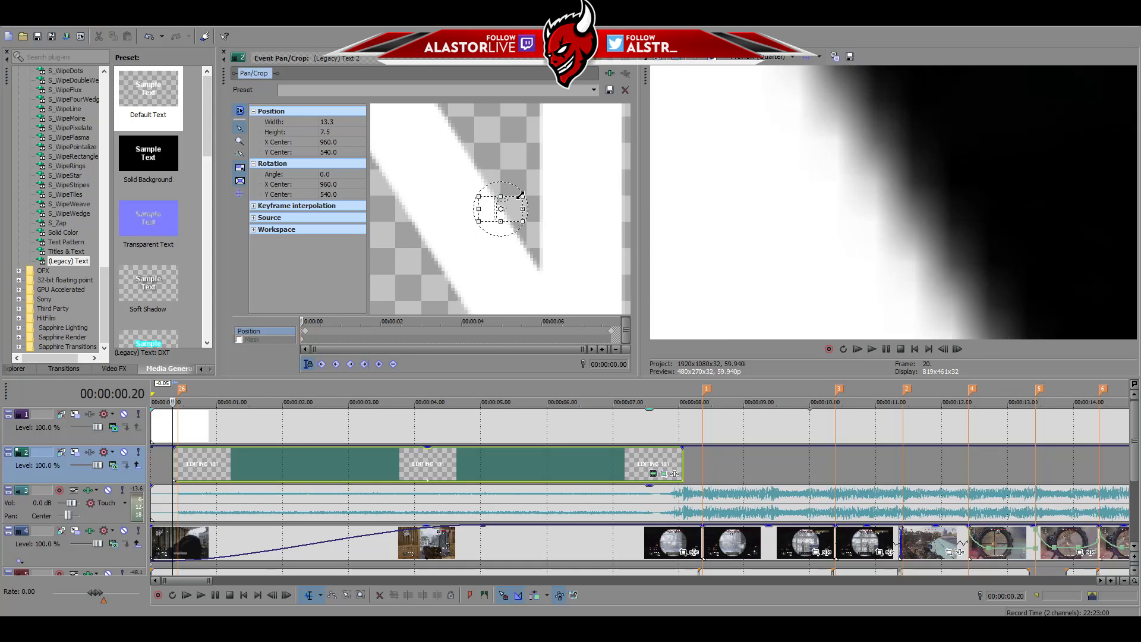
{"action": "key", "text": "space"}
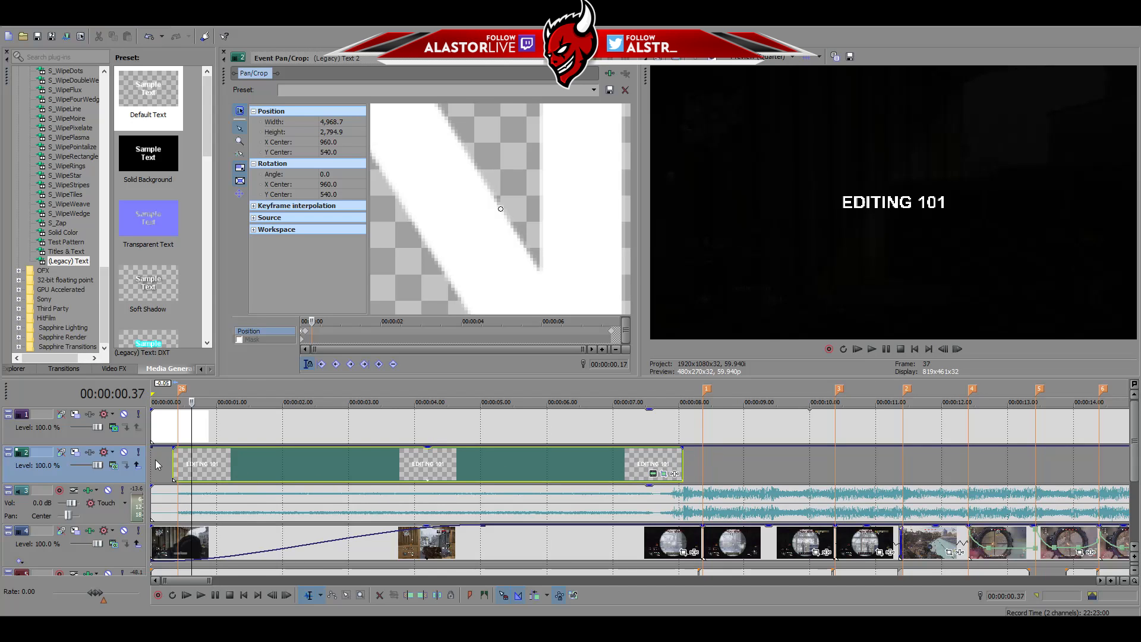
{"action": "key", "text": "space"}
Add track 2 composite level points near 00:00:00.20, 00:00:00.25 and 00:00:00.46, and lower the level before the title so it fades in
{"action": "scroll", "coordinate": [178, 463], "scroll_direction": "up", "scroll_amount": 5}
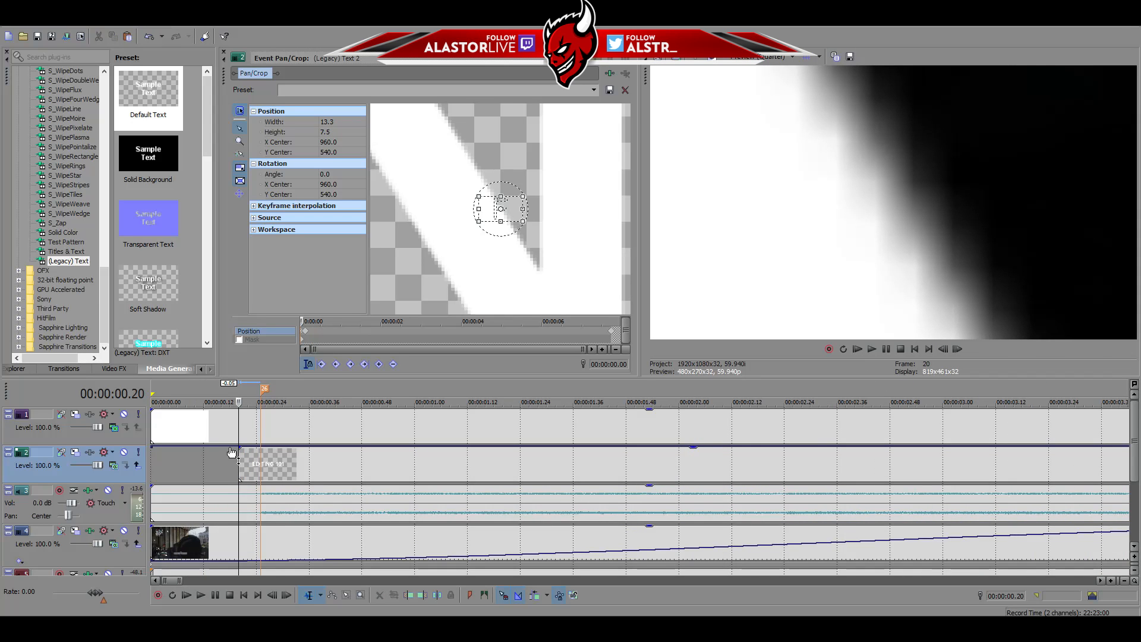
{"action": "left_click", "coordinate": [231, 453]}
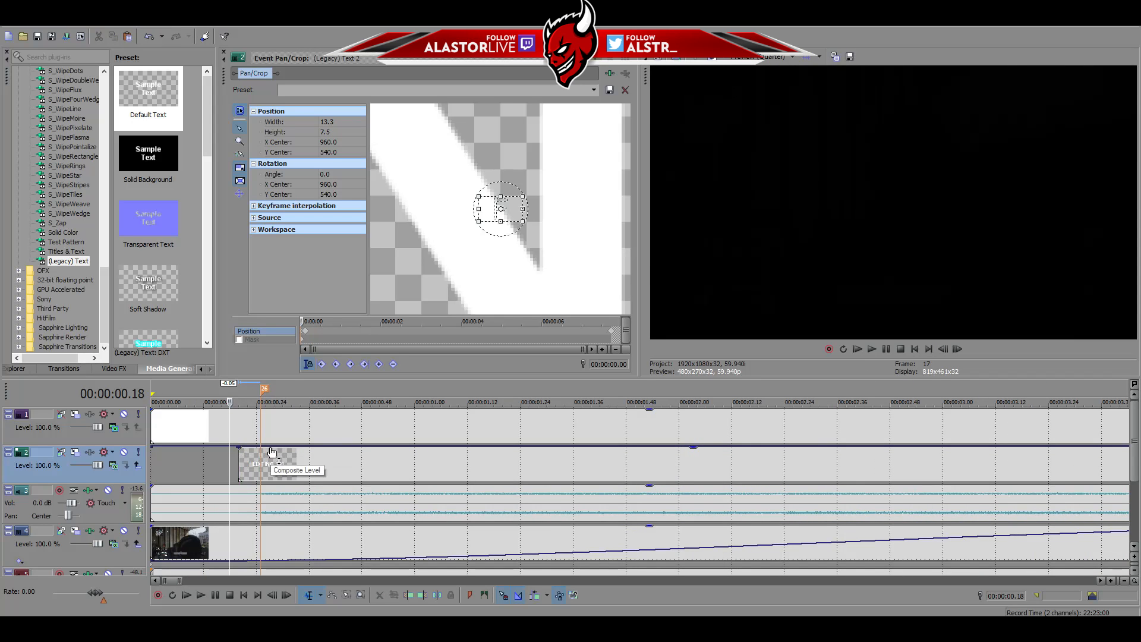
{"action": "double_click", "coordinate": [259, 448]}
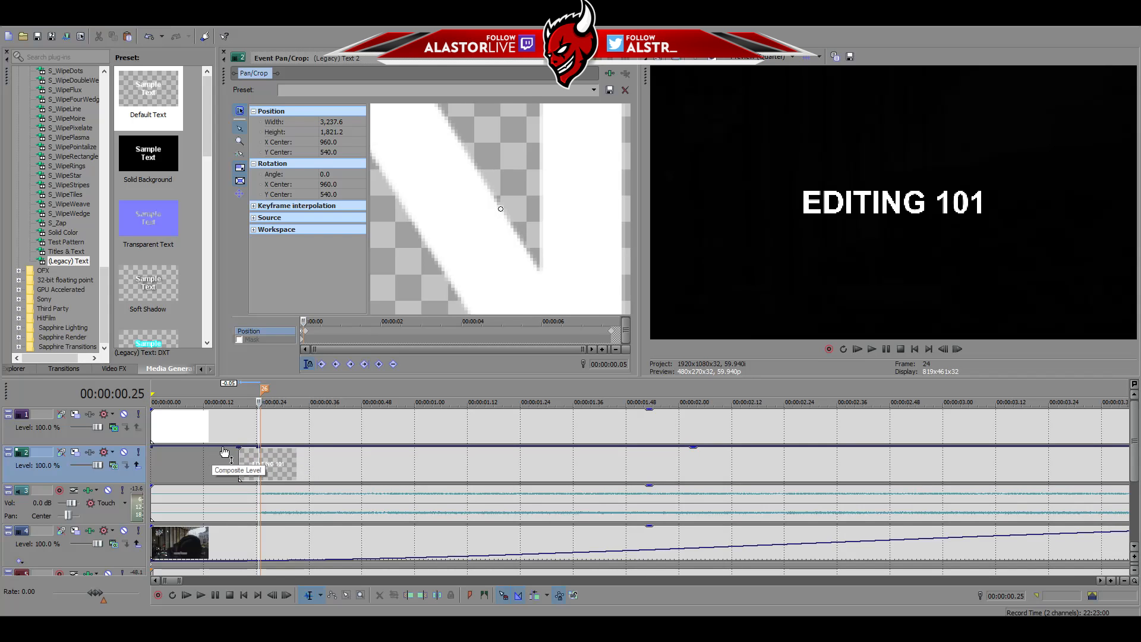
{"action": "left_click", "coordinate": [354, 452]}
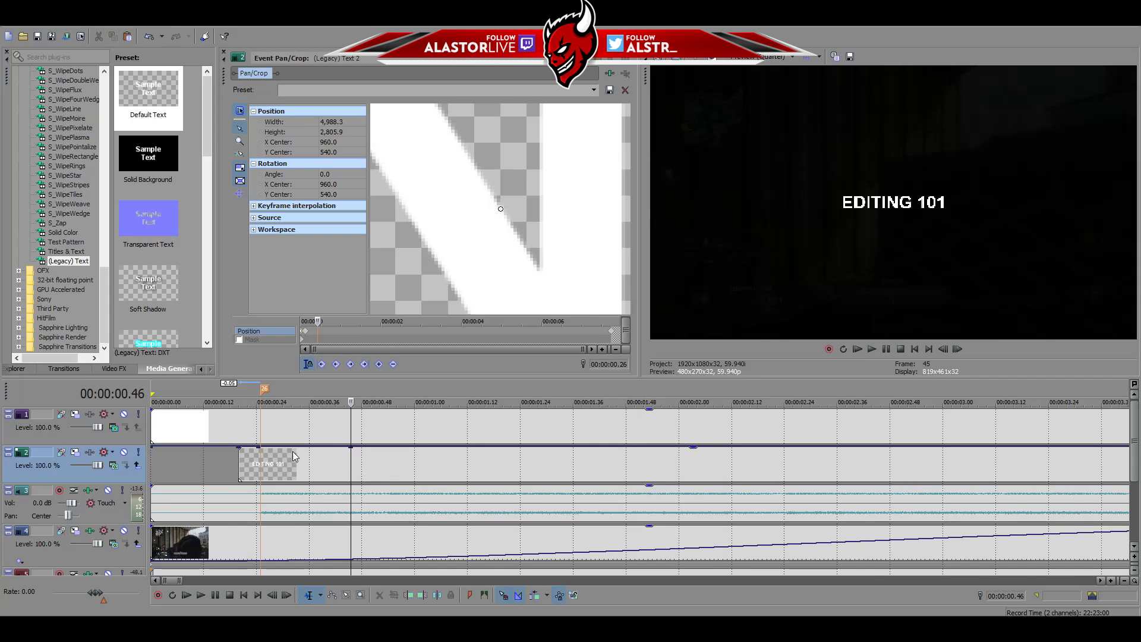
{"action": "left_click_drag", "start_coordinate": [199, 450], "coordinate": [236, 468]}
{"action": "left_click", "coordinate": [240, 463]}
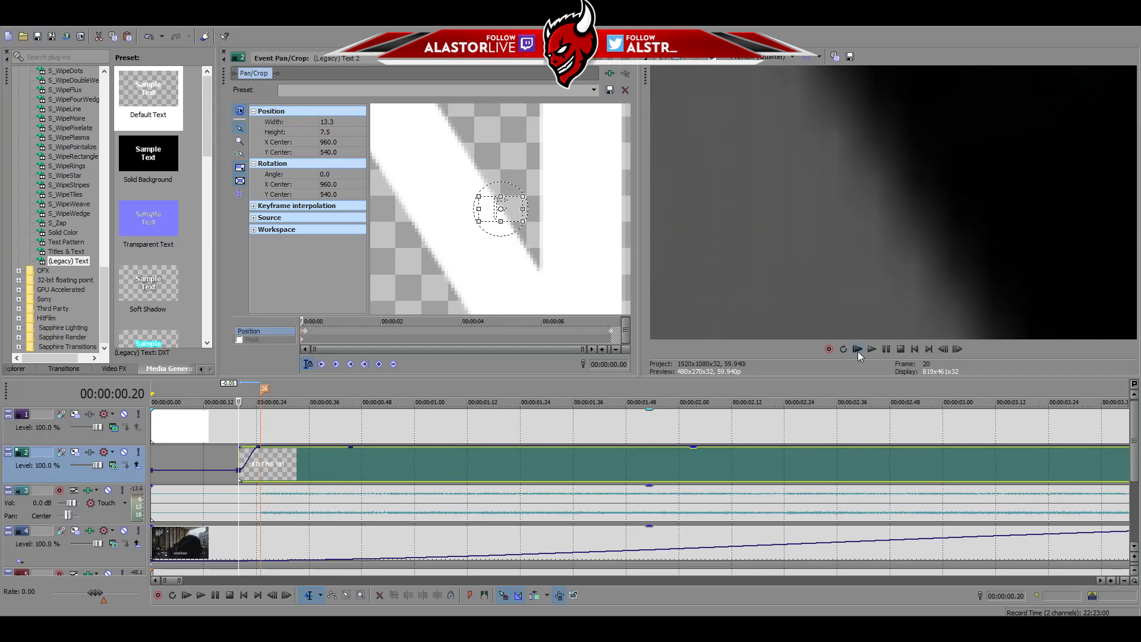
Check the title's fade-in frame by frame and change its composite envelope segment to a linear fade
{"action": "left_click", "coordinate": [958, 349]}
{"action": "left_click", "coordinate": [957, 349]}
{"action": "left_click", "coordinate": [957, 349]}
{"action": "left_click", "coordinate": [957, 349]}
{"action": "left_click", "coordinate": [957, 349]}
{"action": "left_click", "coordinate": [957, 349]}
{"action": "left_click", "coordinate": [957, 349]}
{"action": "left_click", "coordinate": [957, 349]}
{"action": "right_click", "coordinate": [249, 461]}
{"action": "key", "text": "Escape"}
{"action": "right_click", "coordinate": [249, 459]}
{"action": "left_click", "coordinate": [266, 486]}
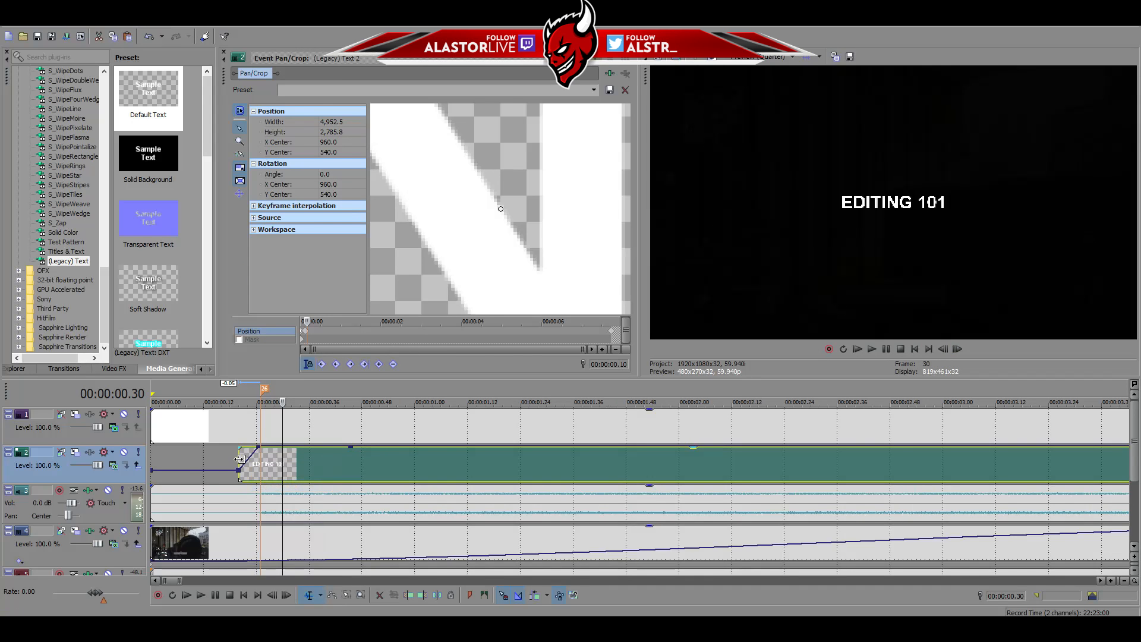
Step through the title's opening frame by frame from 00:00:00.20 to 00:00:00.28 to check the fade-in
{"action": "left_click", "coordinate": [239, 470]}
{"action": "left_click", "coordinate": [957, 349]}
{"action": "left_click", "coordinate": [957, 349]}
{"action": "left_click", "coordinate": [957, 349]}
{"action": "left_click", "coordinate": [957, 349]}
{"action": "left_click", "coordinate": [957, 349]}
{"action": "left_click", "coordinate": [957, 349]}
{"action": "left_click", "coordinate": [957, 349]}
{"action": "left_click", "coordinate": [958, 349]}
Lower track 2's composite level to zero at the end of the "EDITING 101" event so the title fades out gradually
{"action": "scroll", "coordinate": [590, 504], "scroll_direction": "down", "scroll_amount": 5}
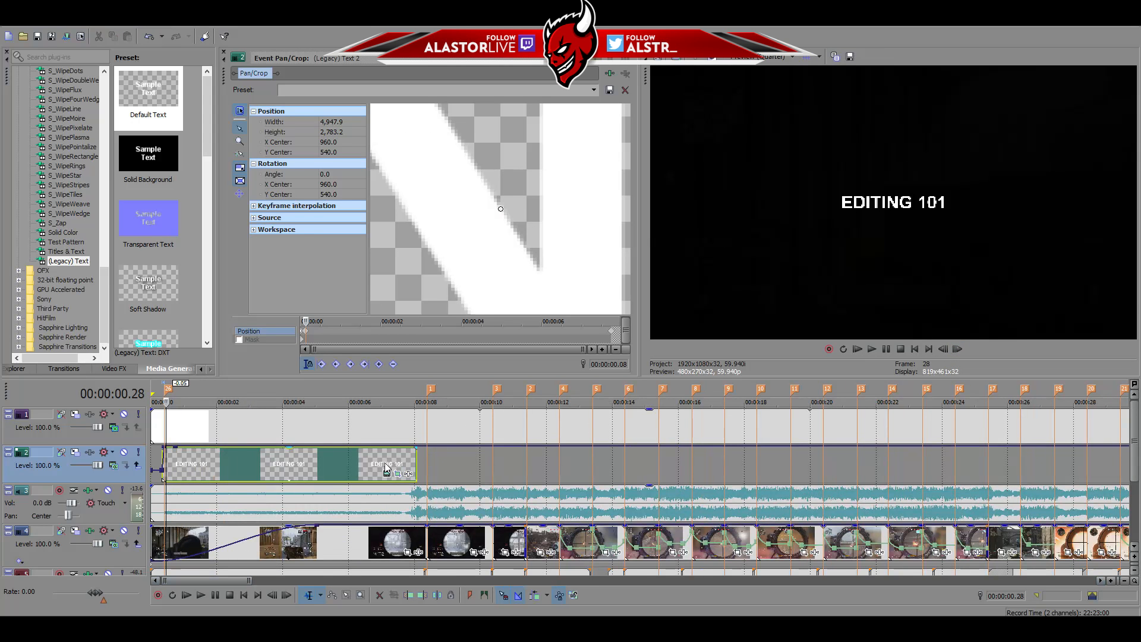
{"action": "left_click_drag", "start_coordinate": [434, 449], "coordinate": [417, 500]}
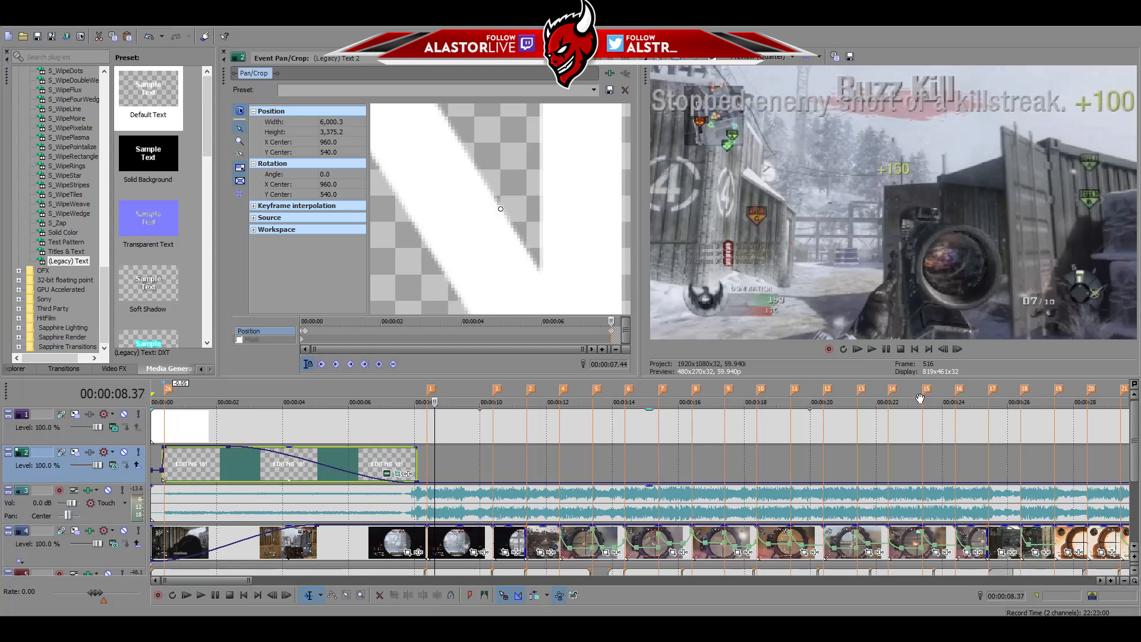
Play the montage from the project start to review the title's zoom and fade
{"action": "left_click", "coordinate": [915, 349]}
{"action": "scroll", "coordinate": [755, 504], "scroll_direction": "down", "scroll_amount": 5}
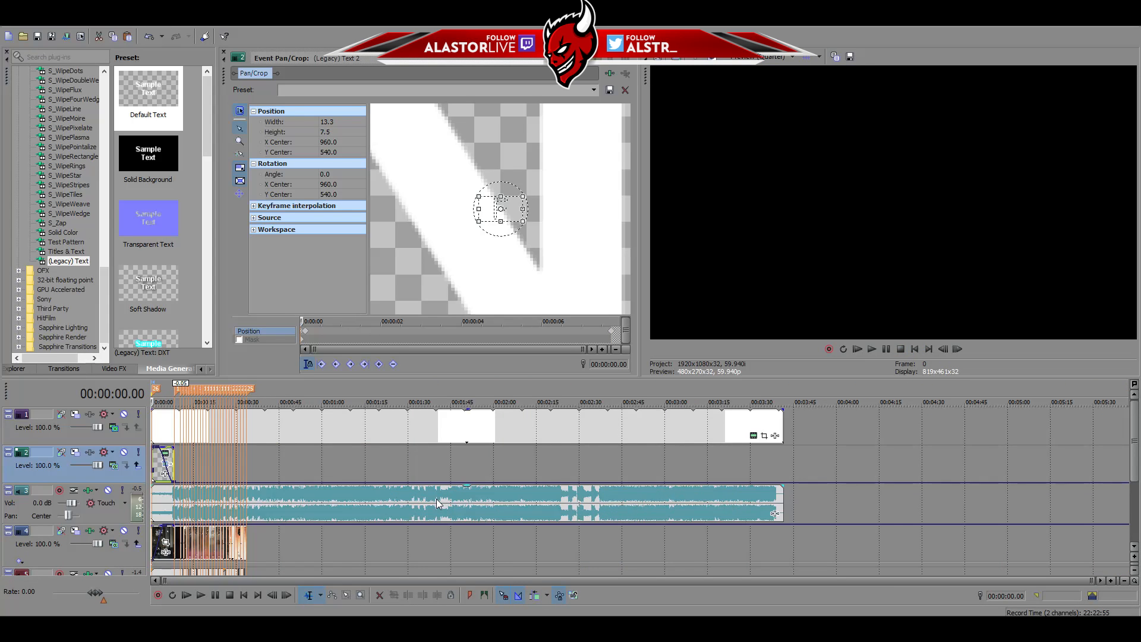
{"action": "scroll", "coordinate": [437, 503], "scroll_direction": "up", "scroll_amount": 3}
{"action": "scroll", "coordinate": [437, 503], "scroll_direction": "up", "scroll_amount": 4}
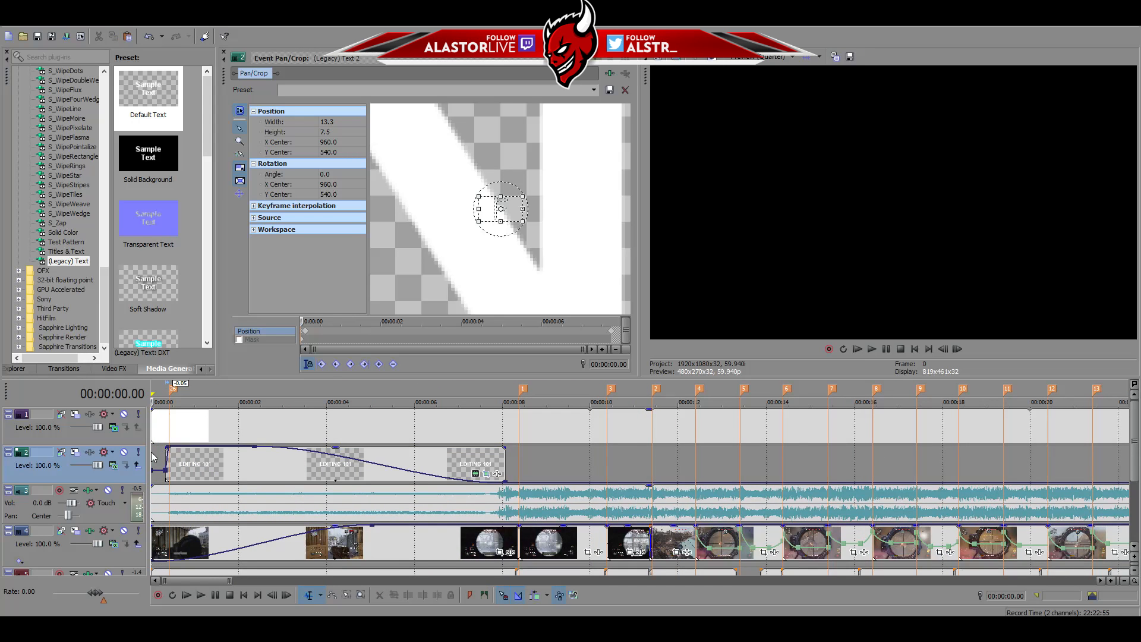
{"action": "key", "text": "space"}
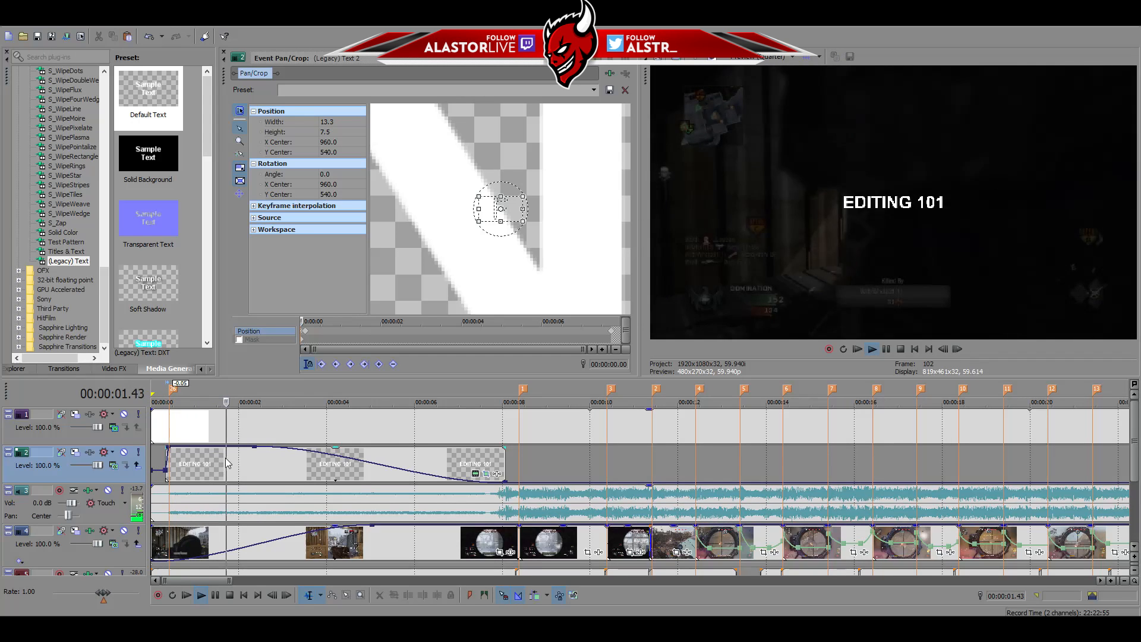
{"action": "key", "text": "space"}
{"action": "scroll", "coordinate": [226, 458], "scroll_direction": "down", "scroll_amount": 3}
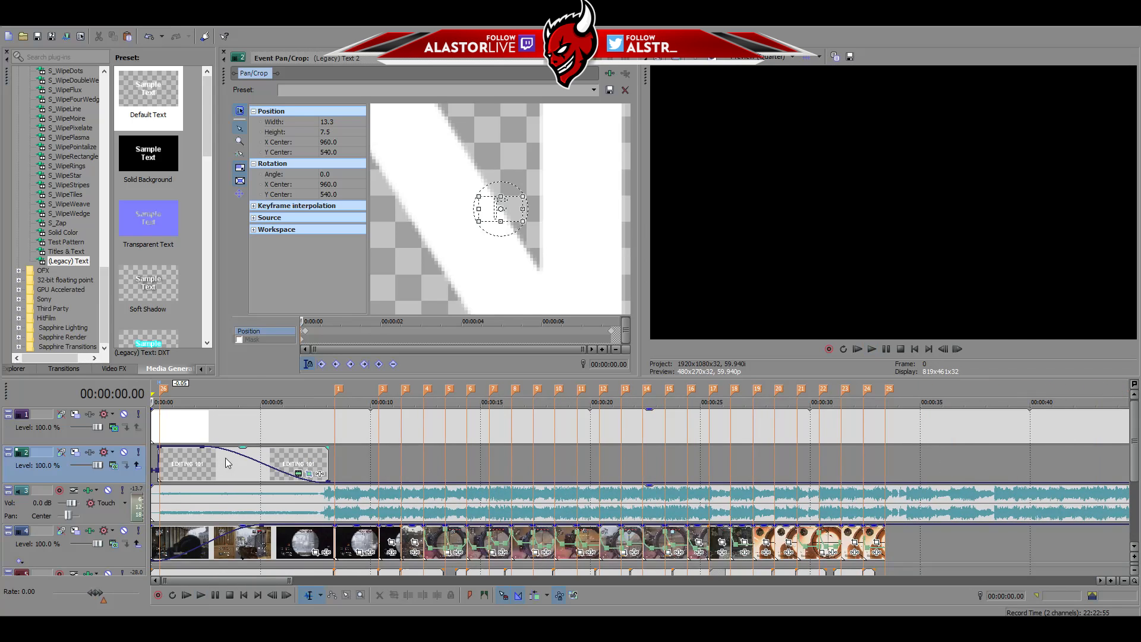